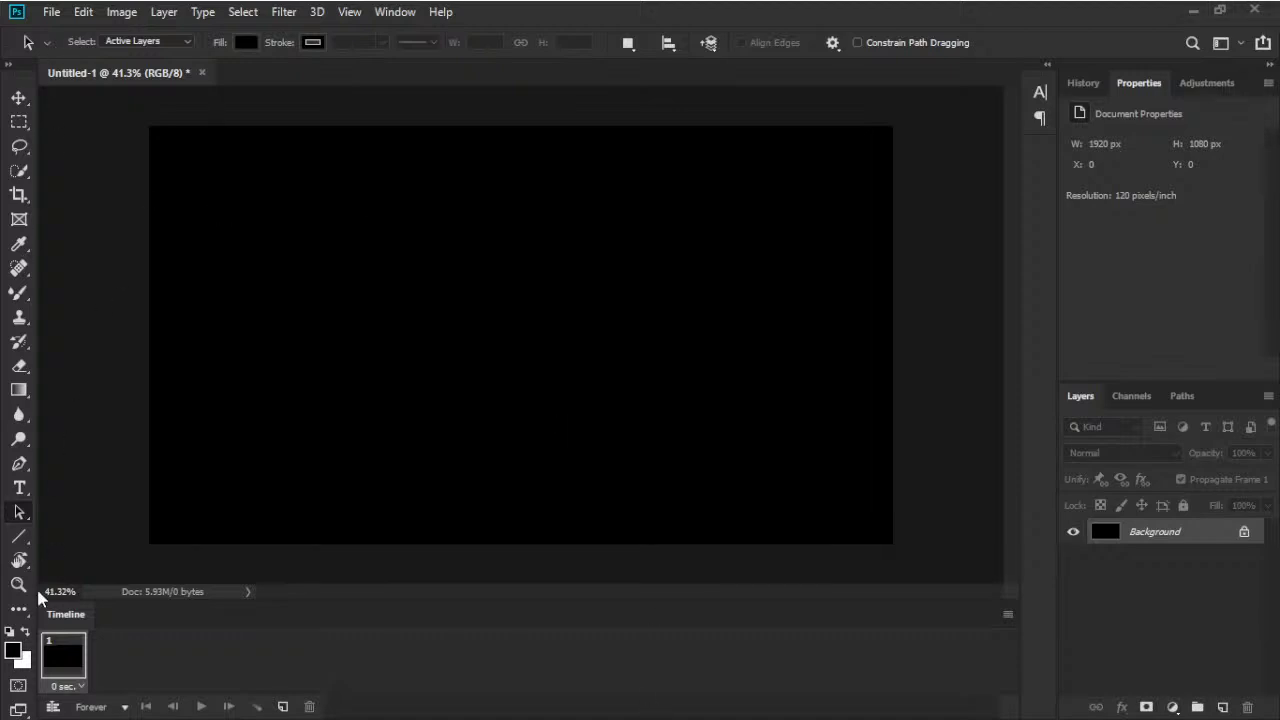
- Select the Eyedropper tool with the I shortcut
key("i")
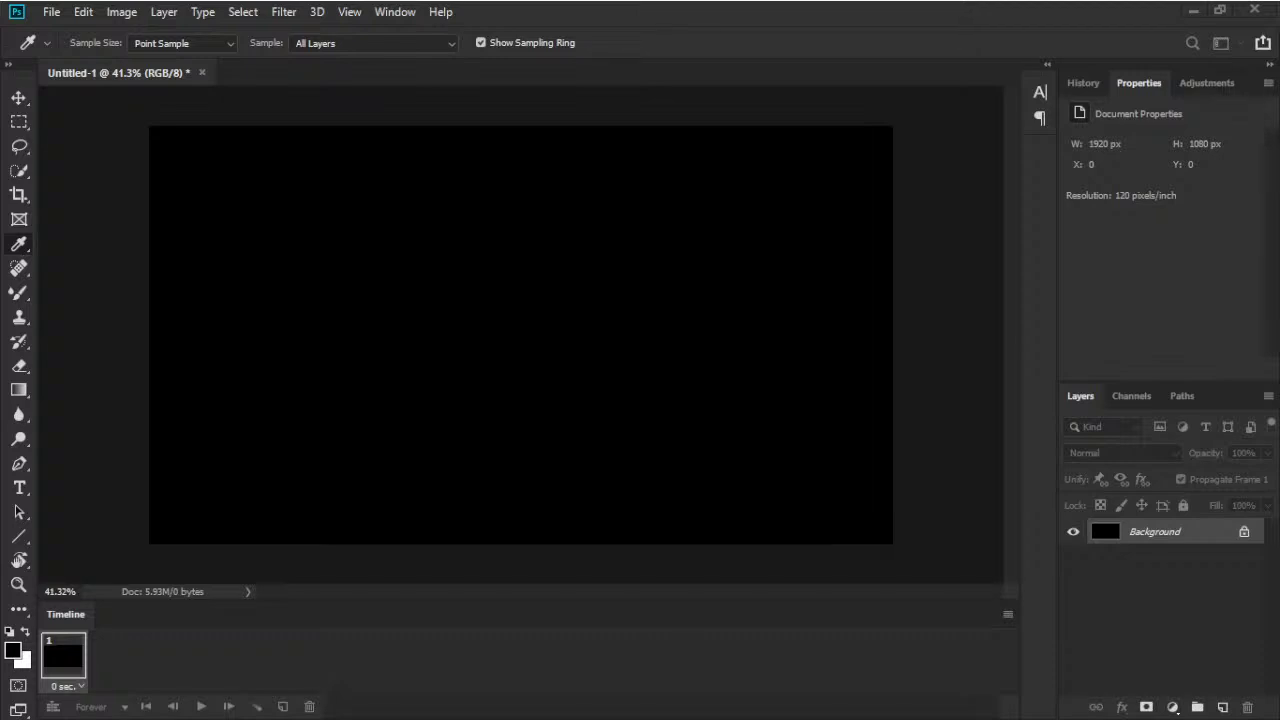
- Open the Color Picker showing the black #000000 foreground colour
left_click(13, 650)
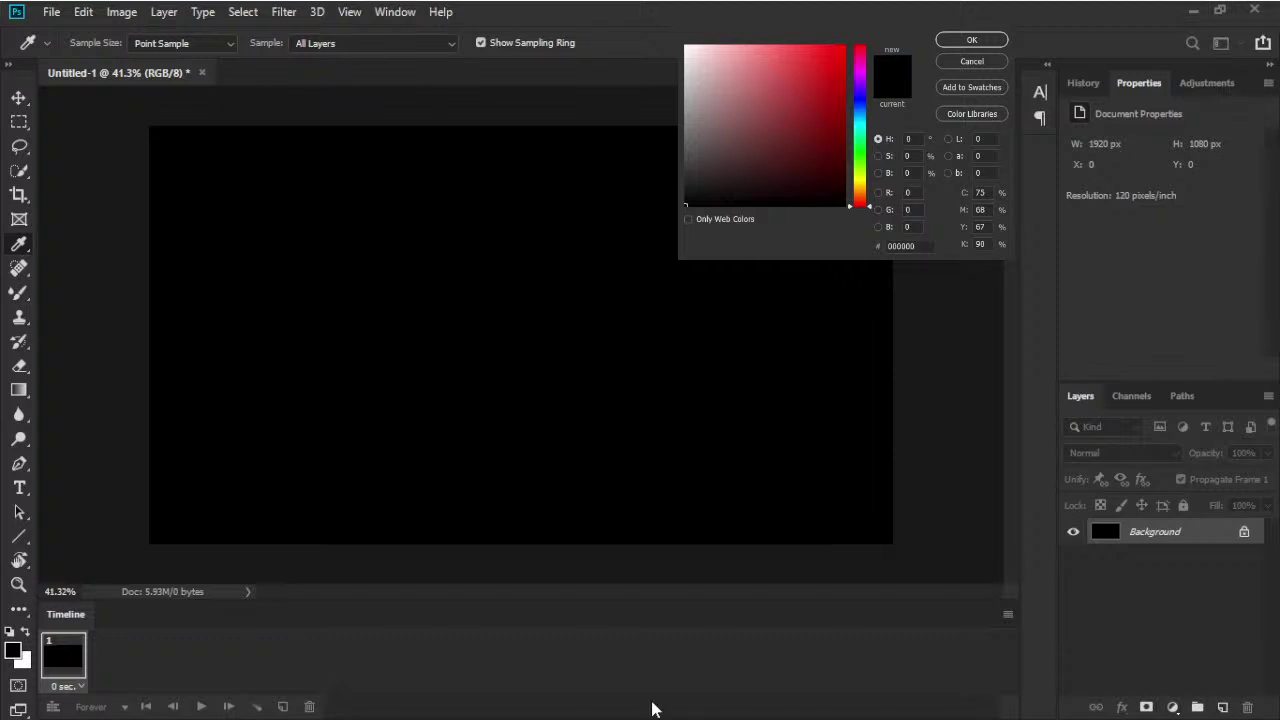
- Cancel the Color Picker, keeping black, and return to the Path Selection tool
left_click(961, 64)
key("a")
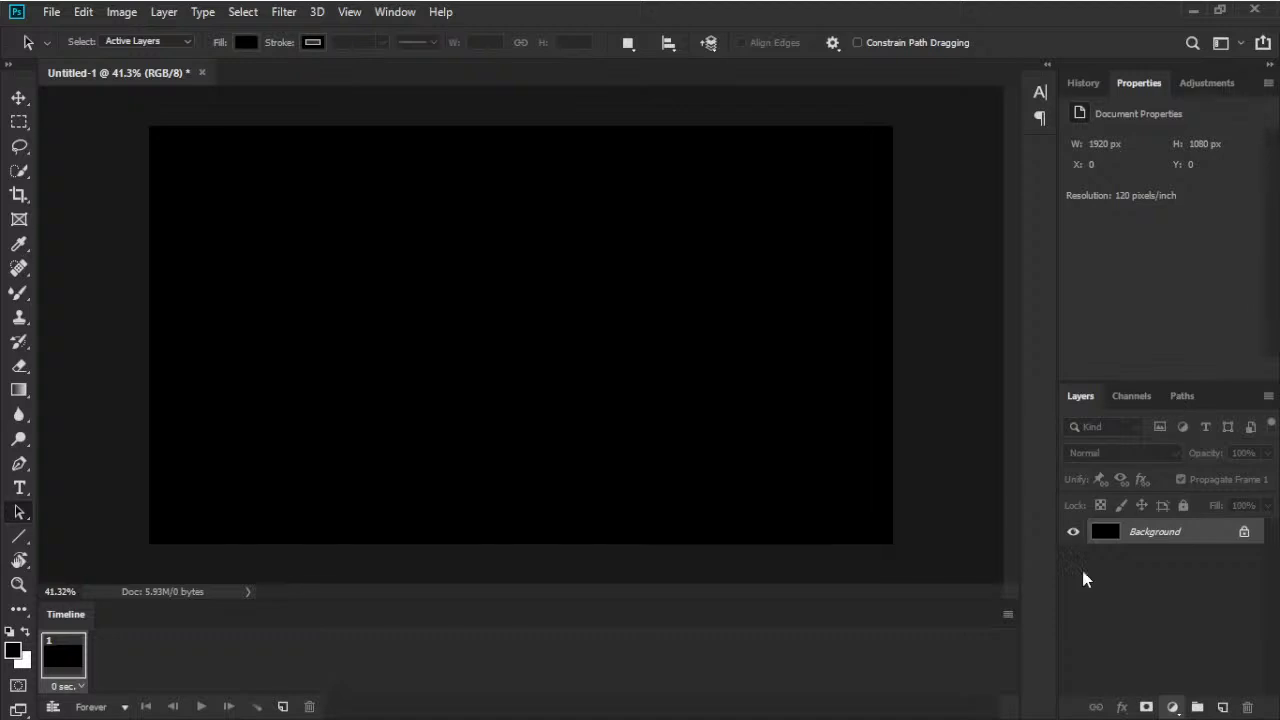
- Unlock the Background into an editable Layer 0 and pick the Horizontal Type tool
left_click(1244, 531)
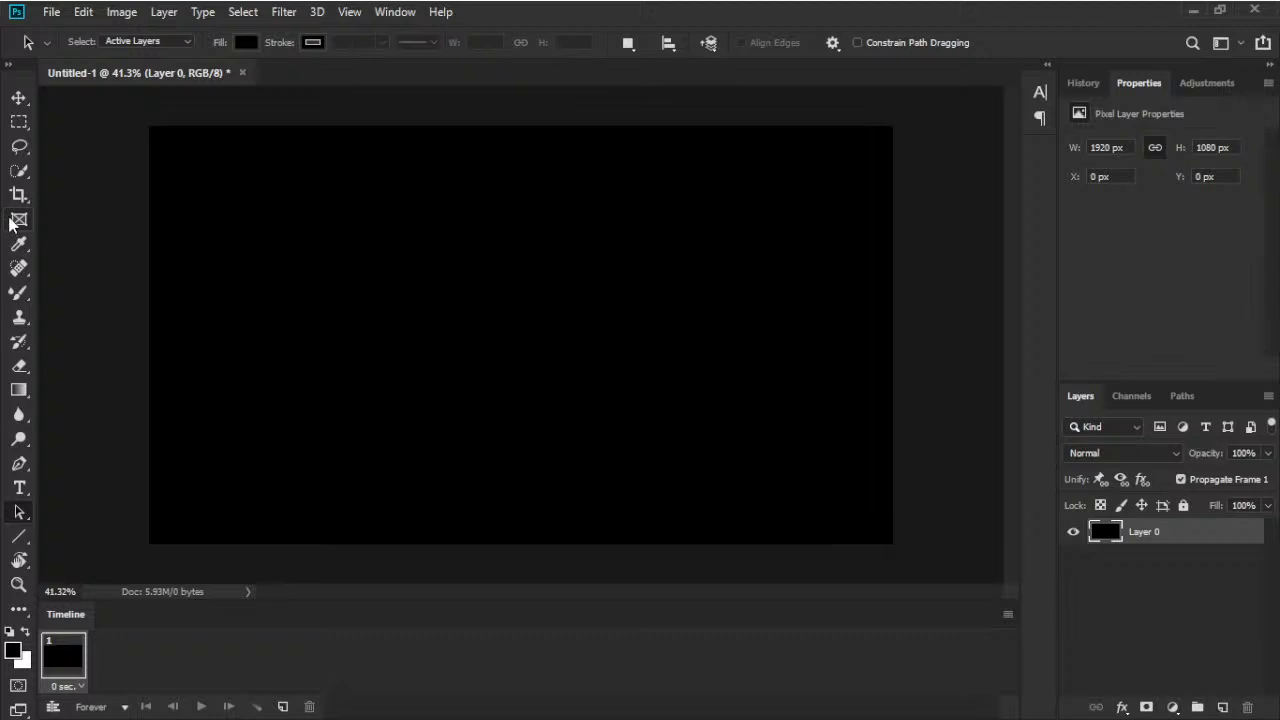
left_click(21, 487)
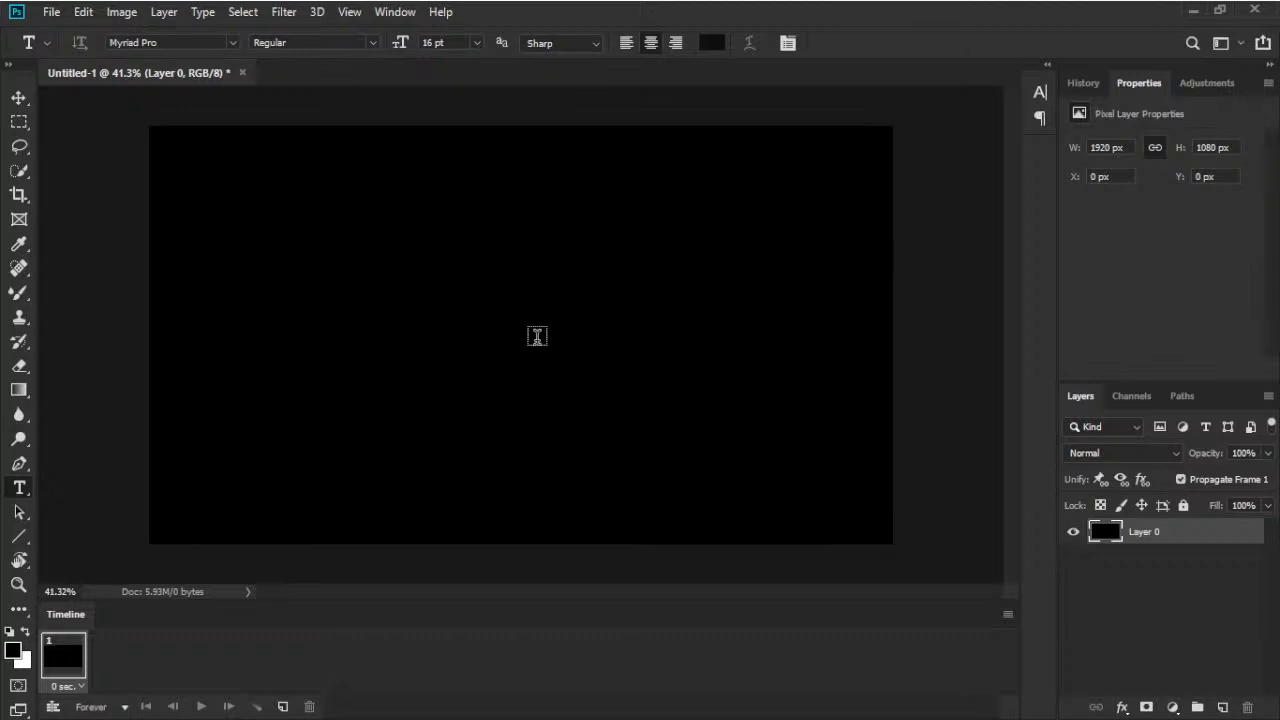
- Type a white 'STARTING SON' headline near the canvas centre, leaving a stray placeholder layer
left_click(537, 336)
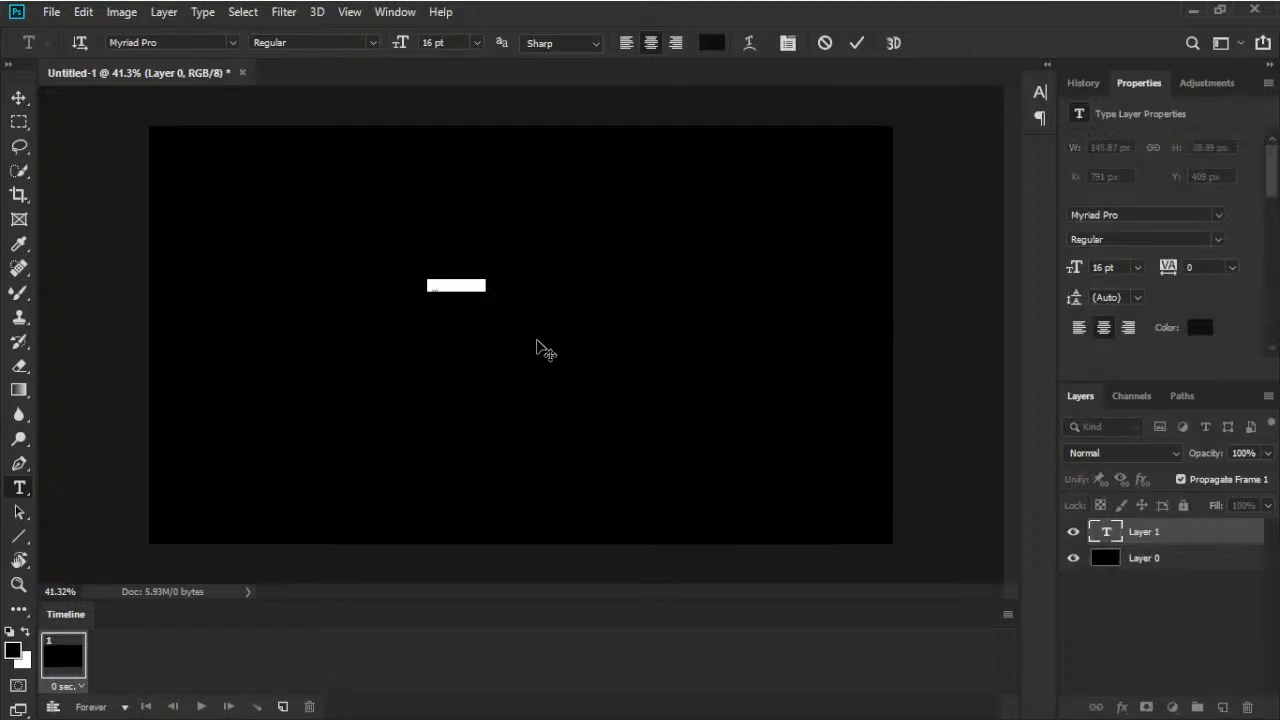
key("BackSpace")
type("T")
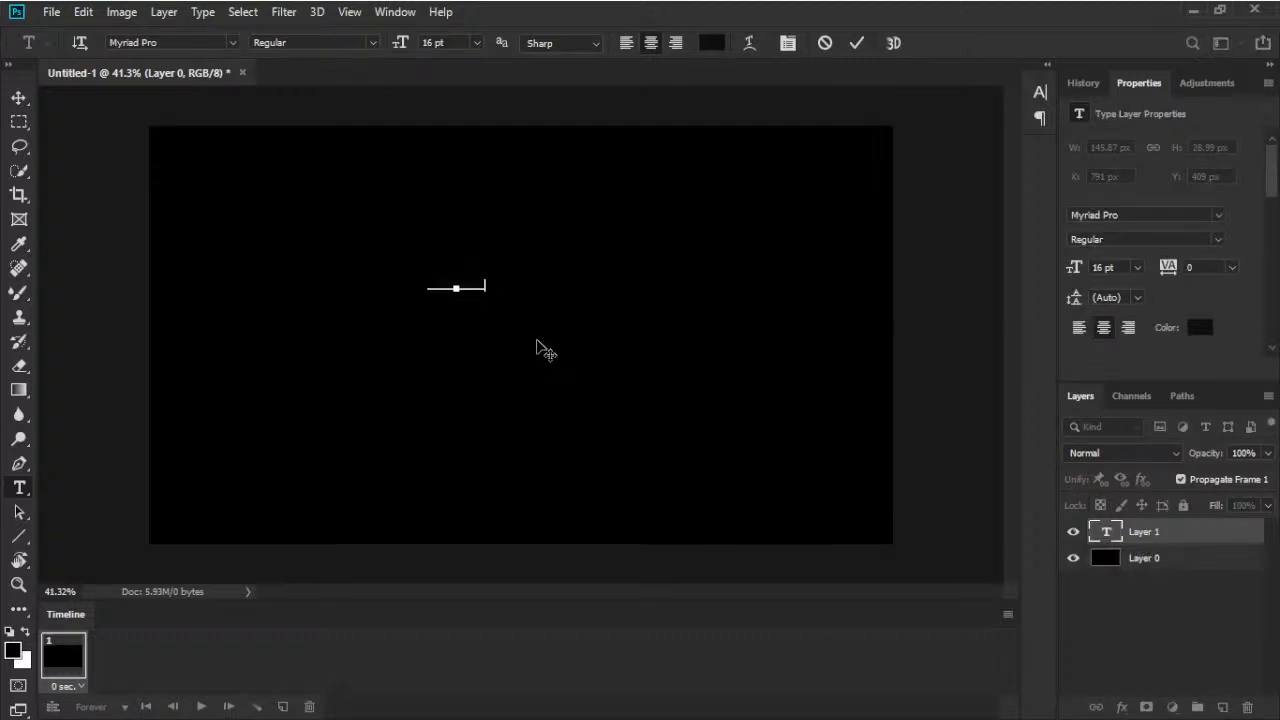
type("e")
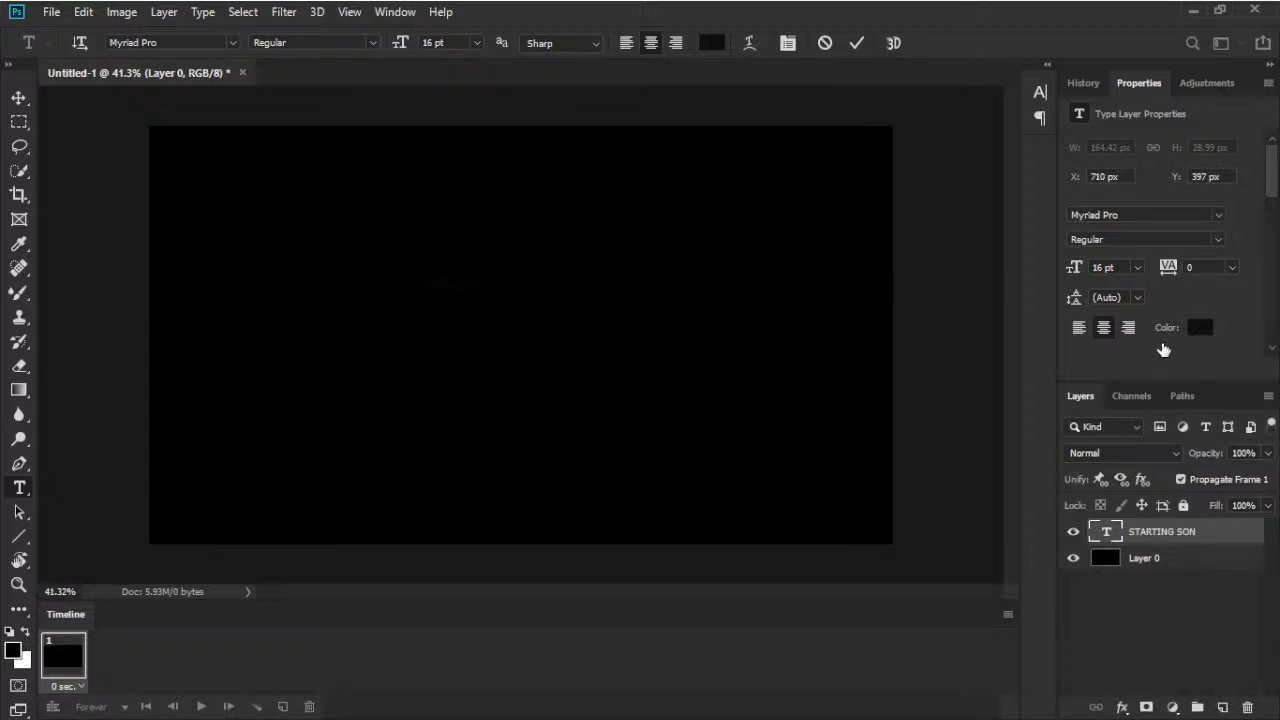
type("i")
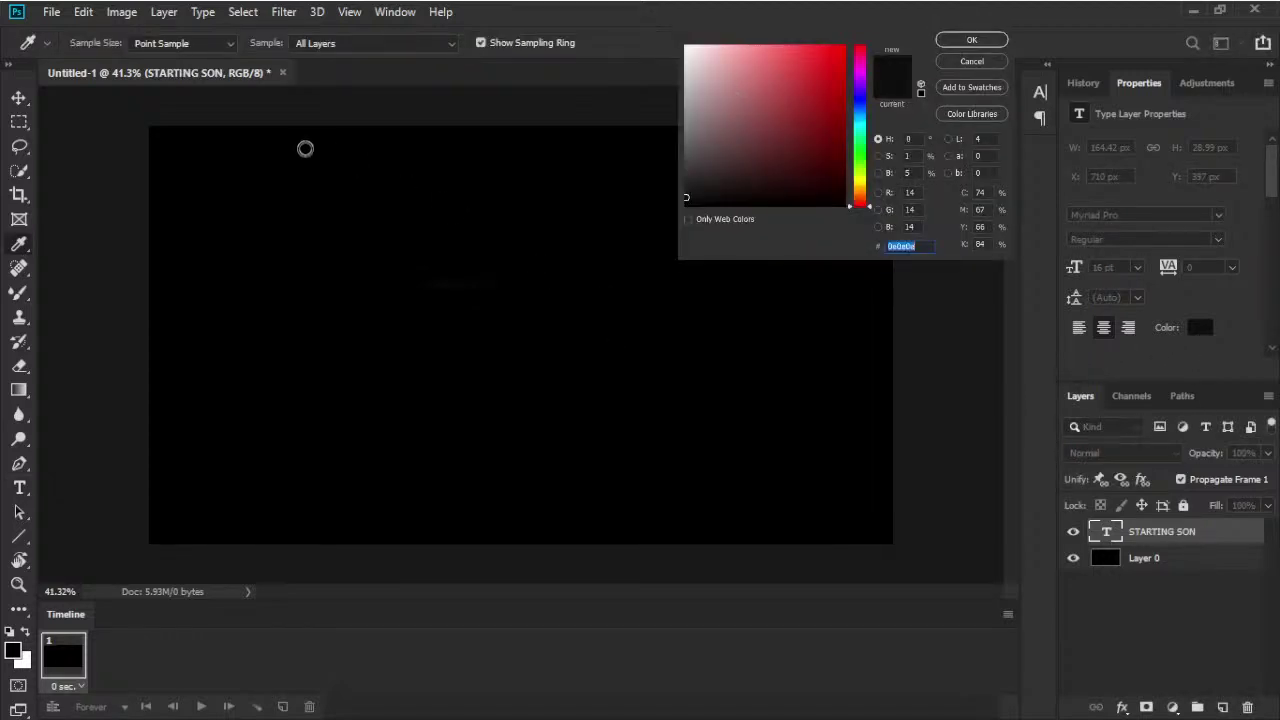
type("edbdbd")
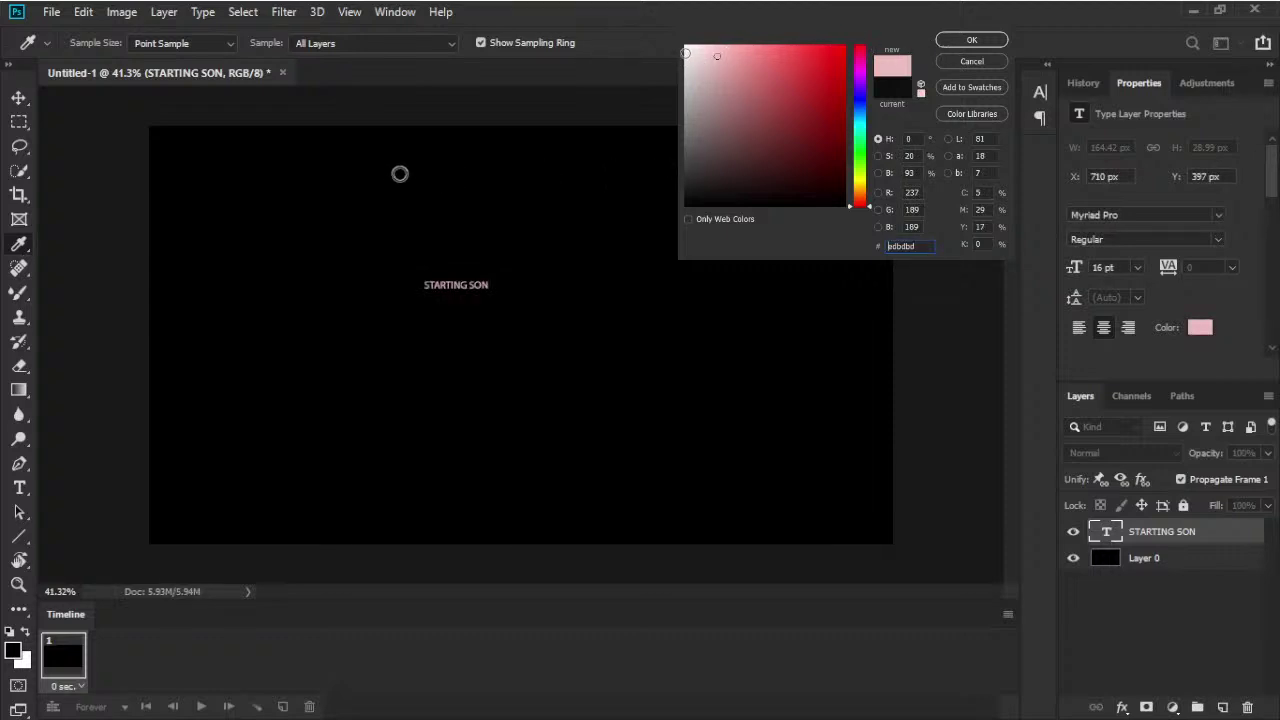
type("ffffff")
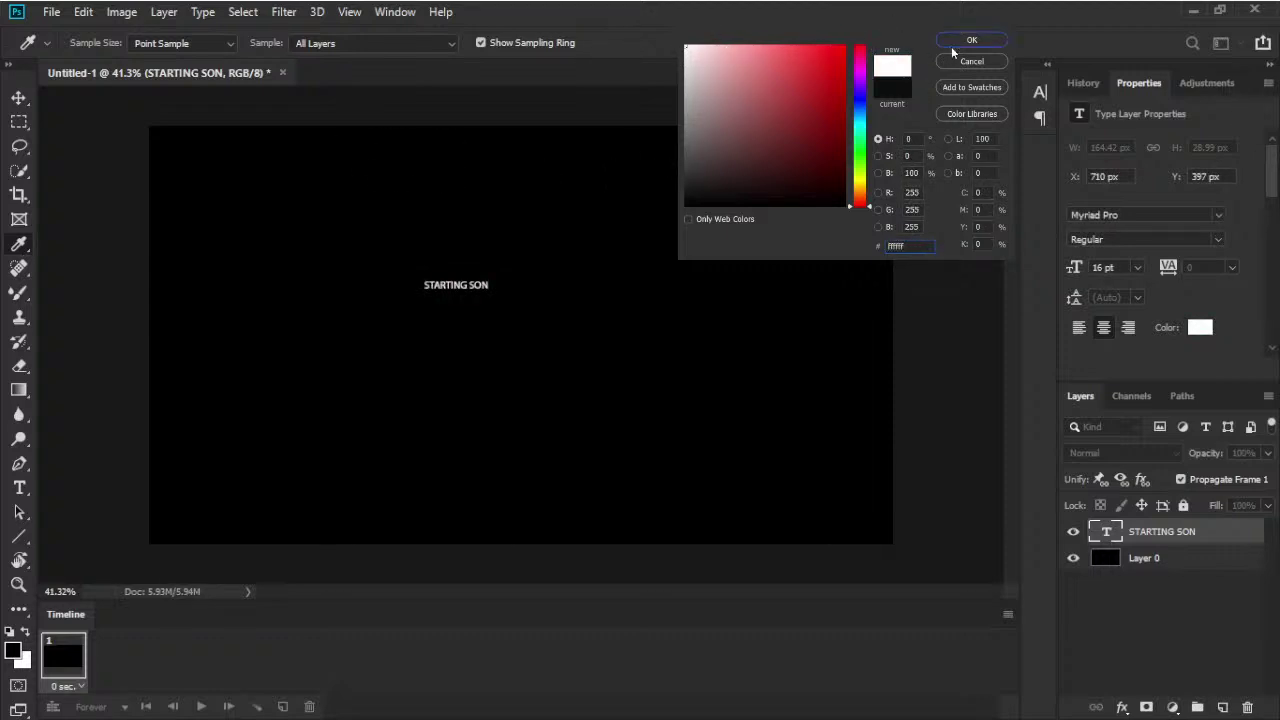
left_click(971, 40)
left_click(820, 157)
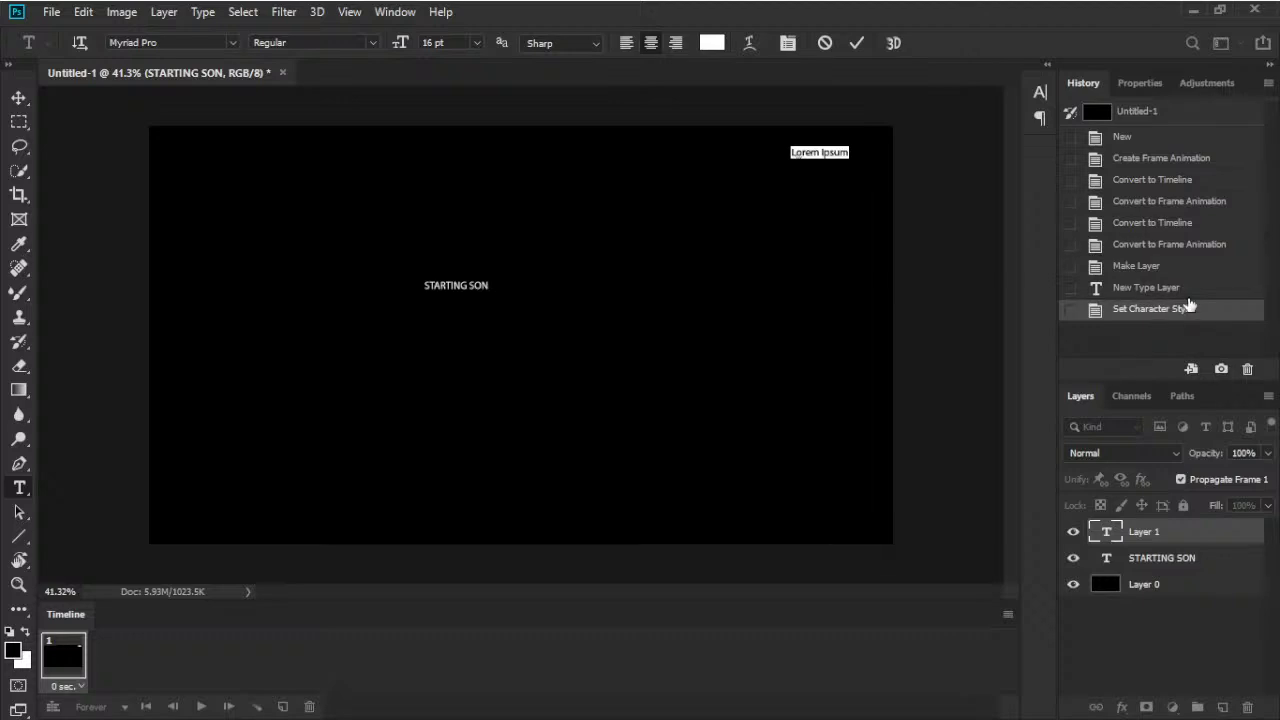
- Step back through History to remove the stray placeholder text layer
key("Escape")
key("ctrl+alt+z")
key("ctrl+alt+z")
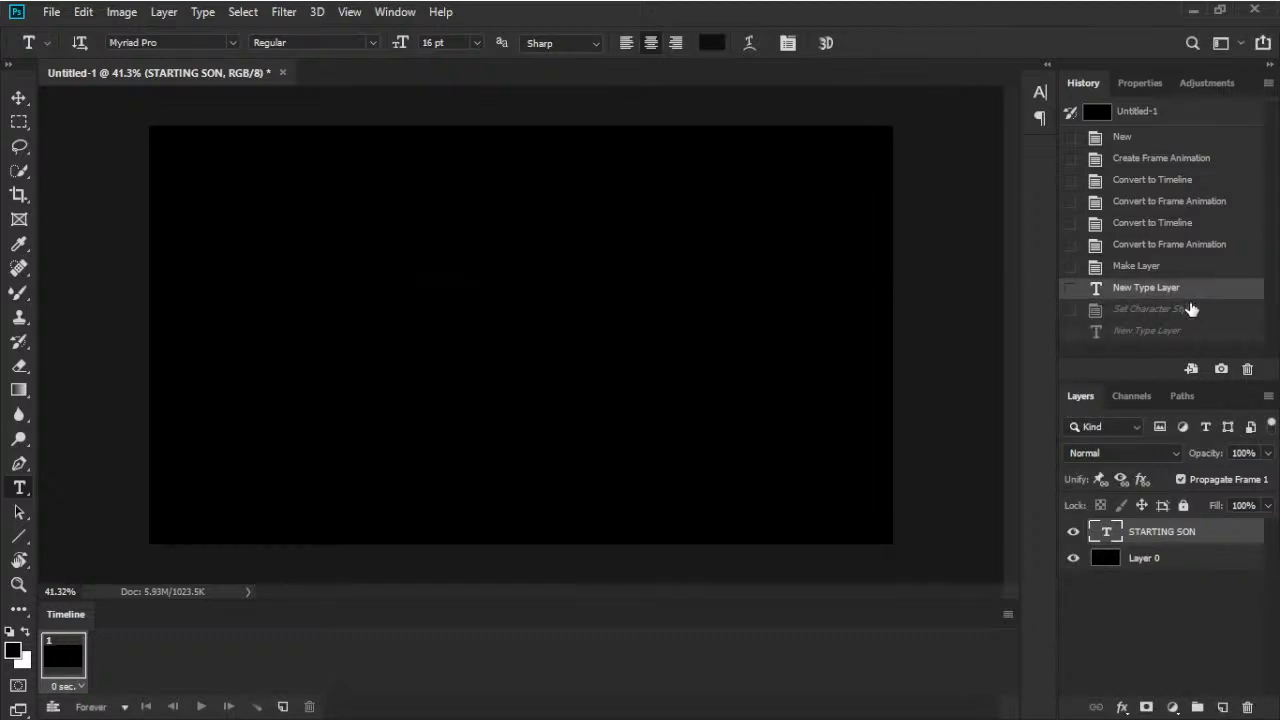
left_click(1191, 310)
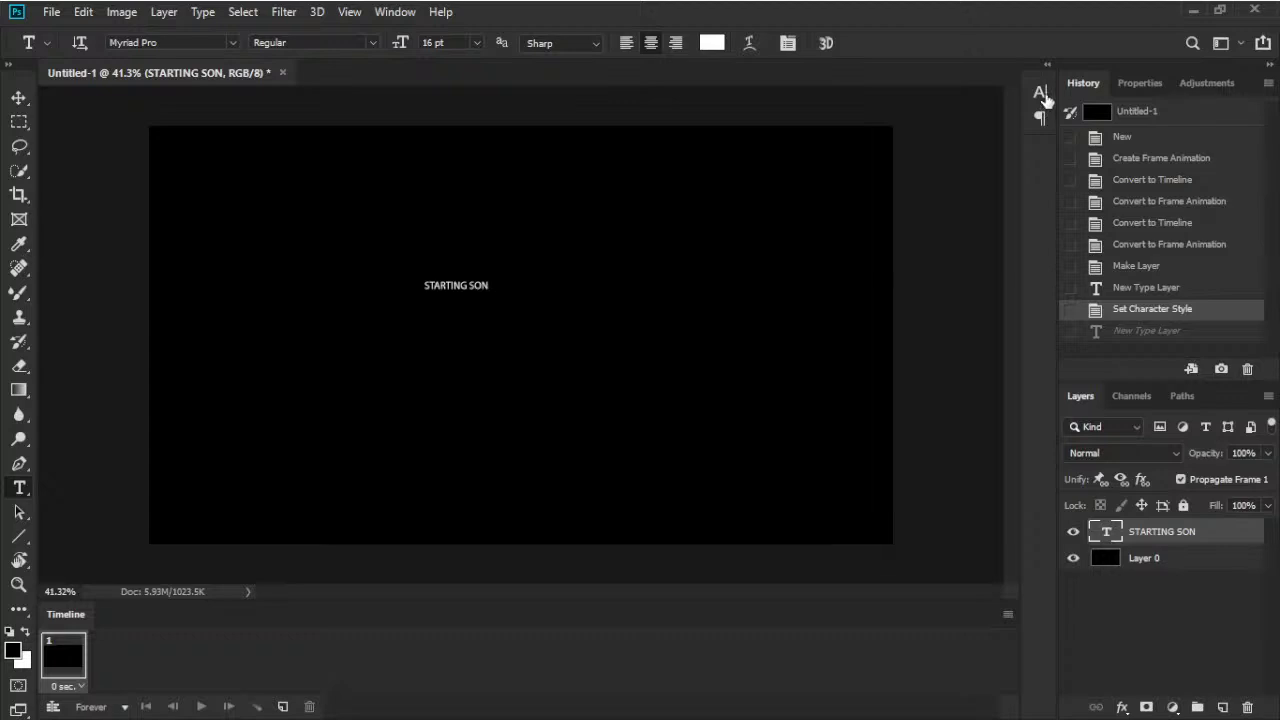
- Insert the missing O so the headline reads 'STARTING SOON', and commit it
left_click(1139, 83)
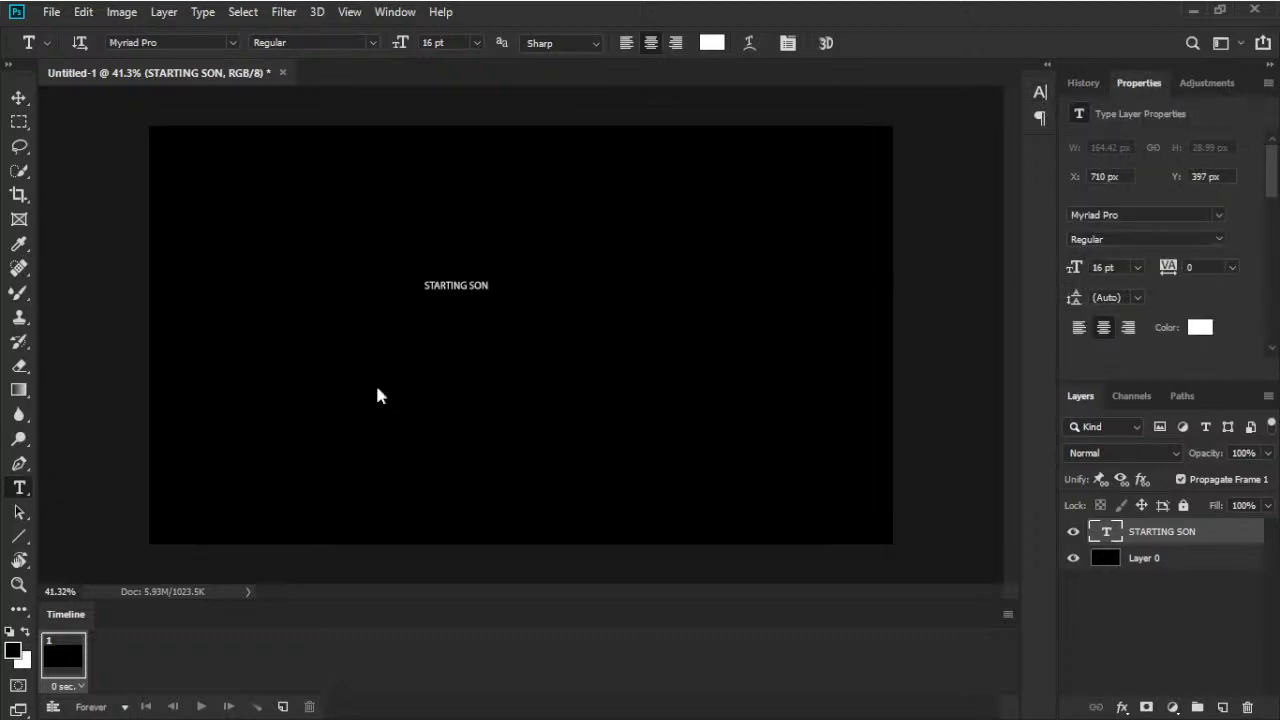
left_click(480, 285)
type("O")
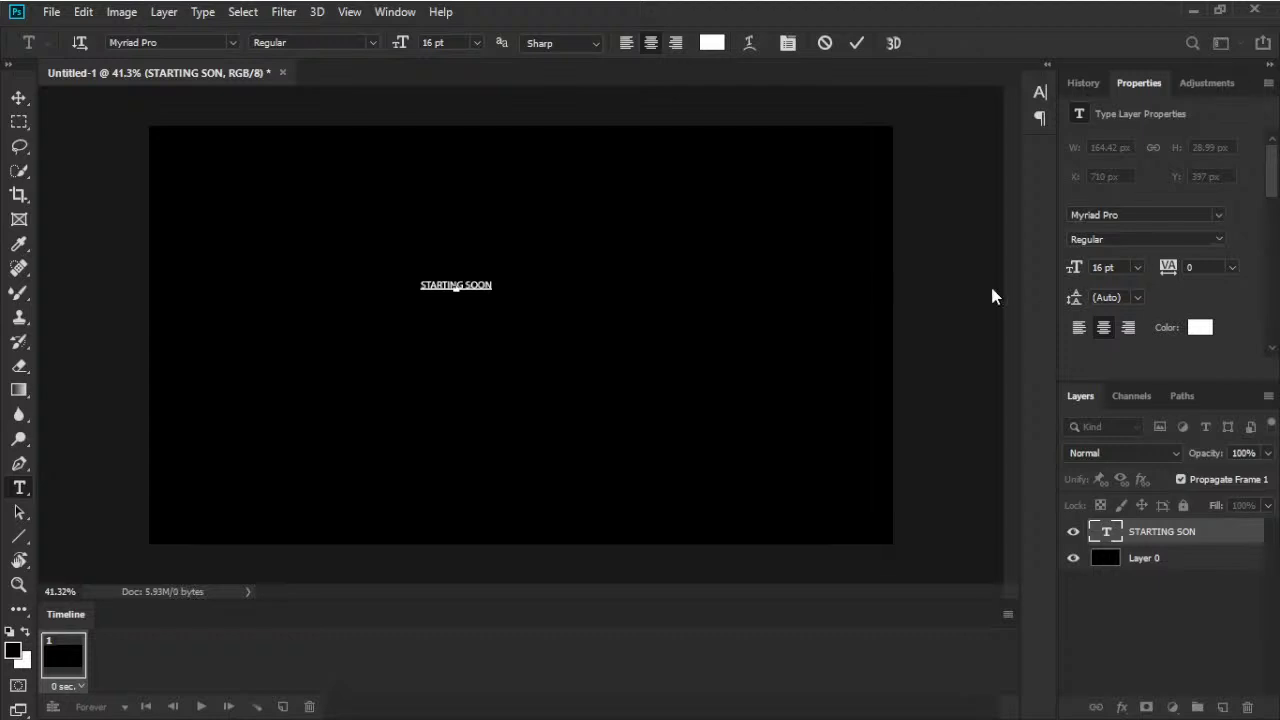
left_click(1214, 531)
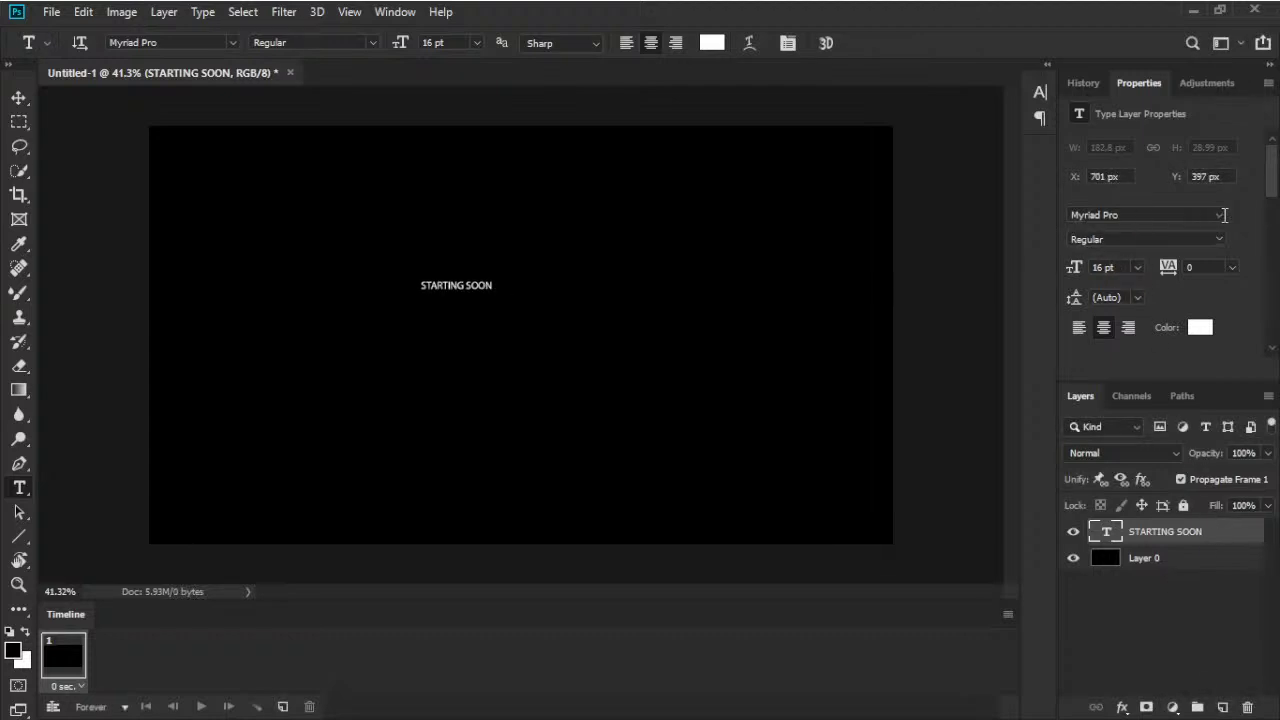
- Resize the headline from 46 pt to 72 pt, then scrub it up to 100 pt
double_click(1100, 267)
type("46")
key("Return")
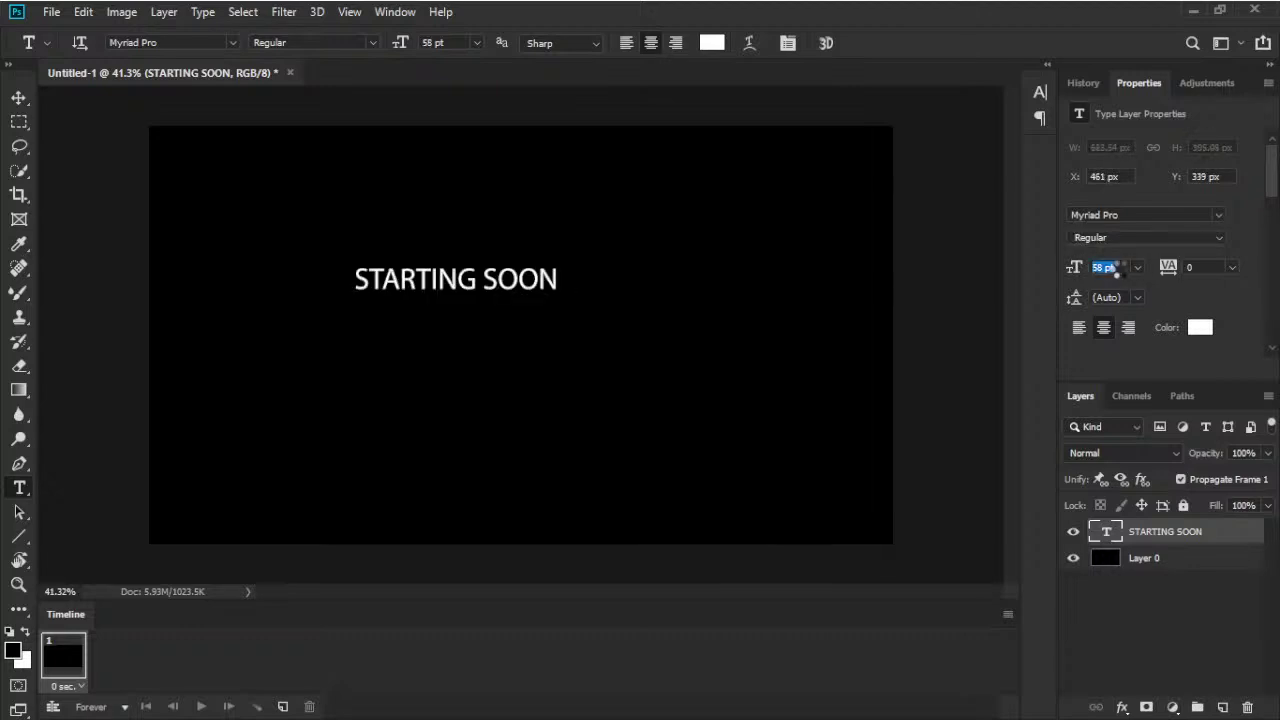
type("72")
key("Return")
left_click_drag(1130, 268, 1152, 267)
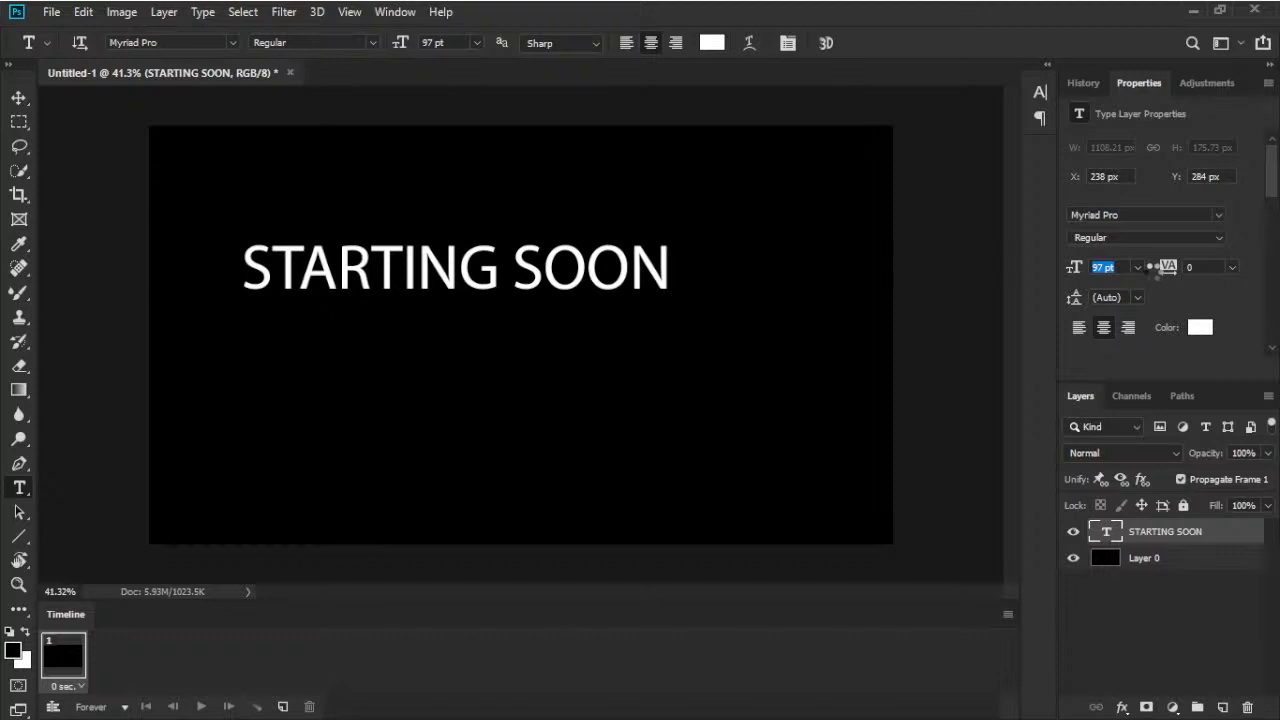
left_click_drag(1152, 267, 1156, 270)
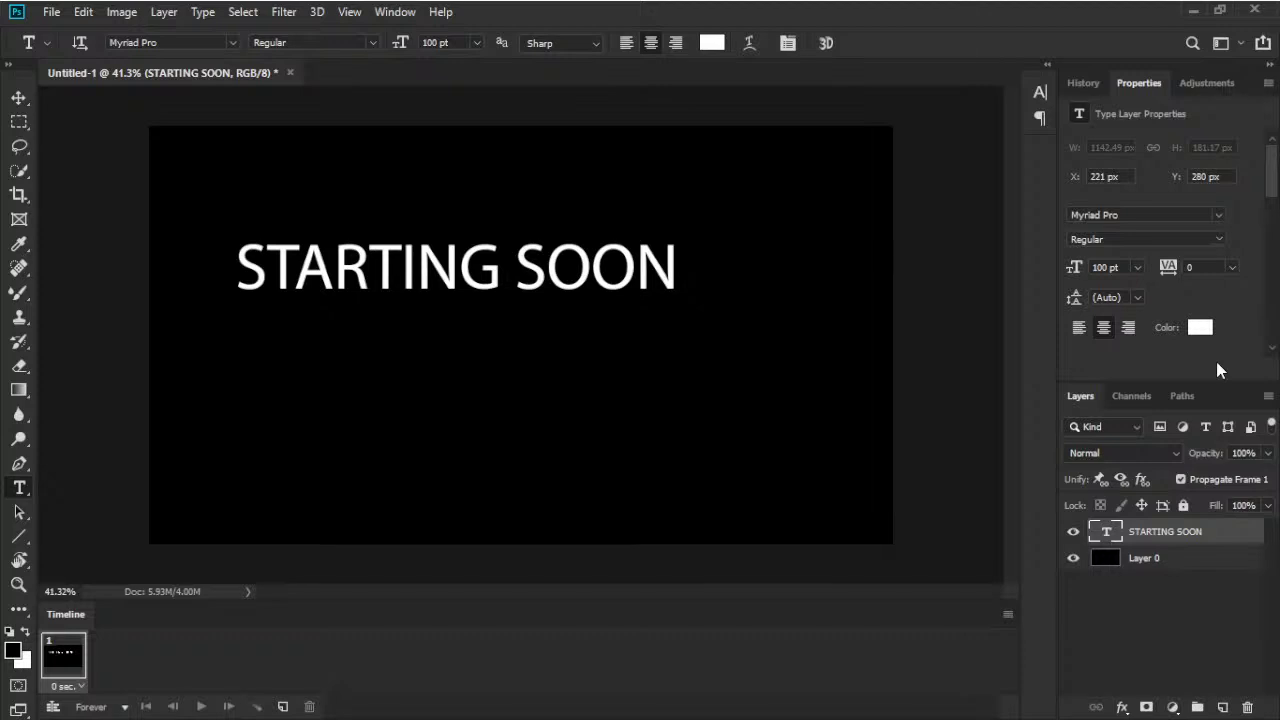
- Preview a series of fonts on the headline, ending on bold Mount Hills
key("Tab")
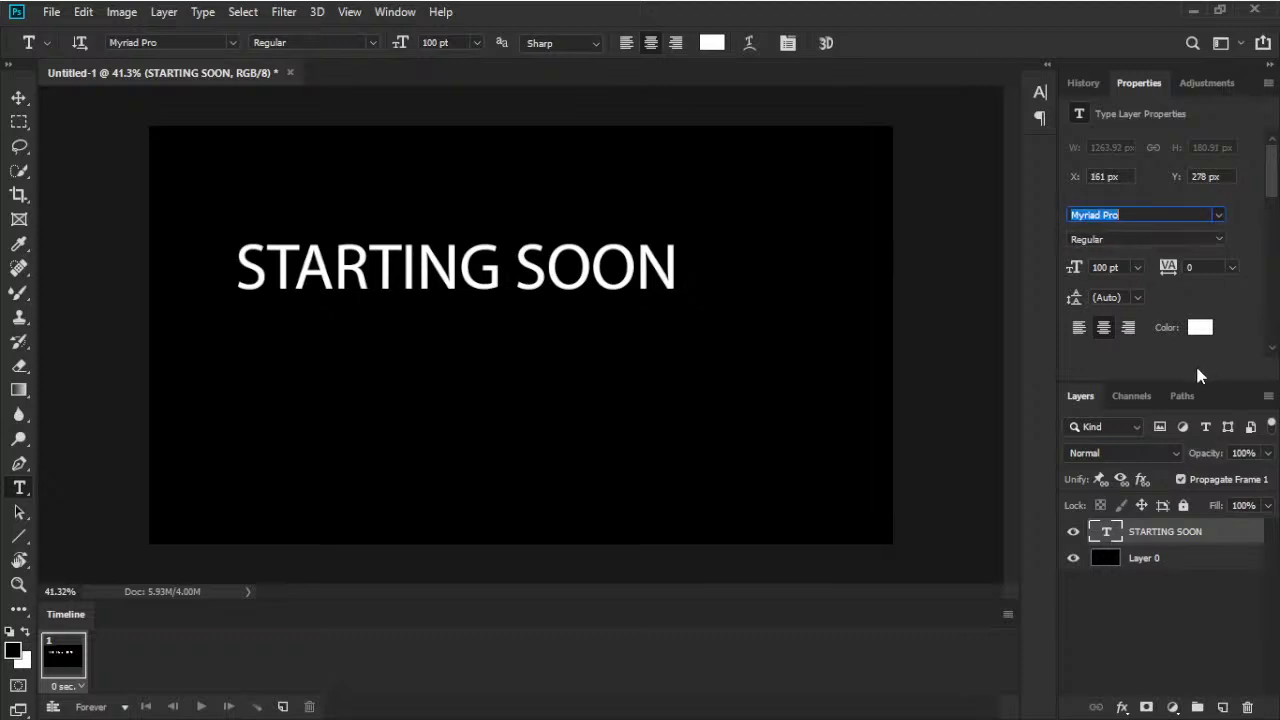
key("Down")
key("Down")
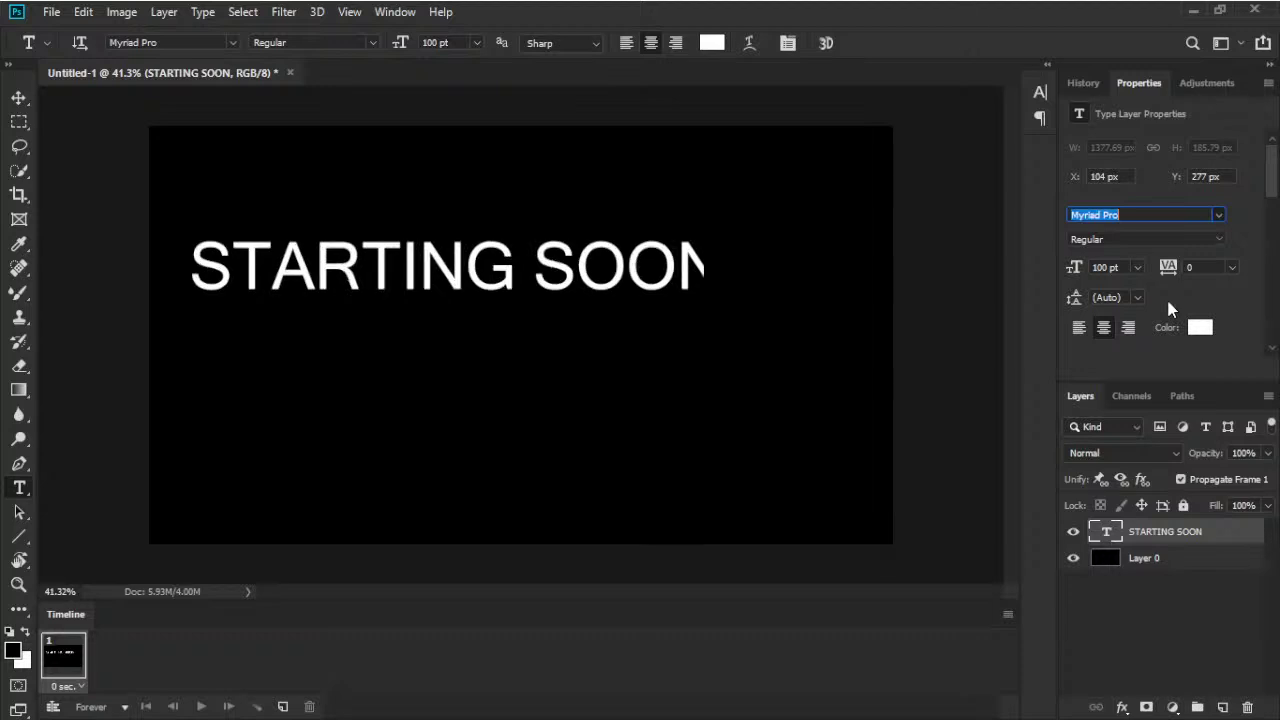
key("Down")
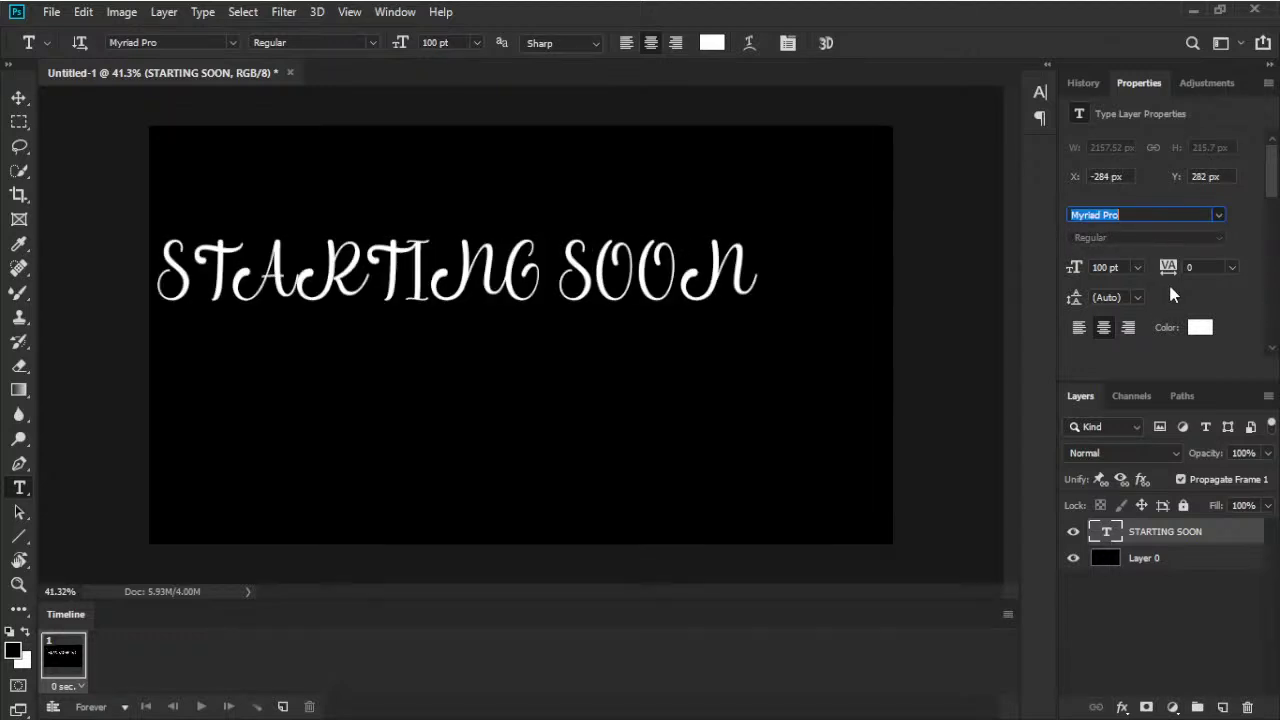
key("Down")
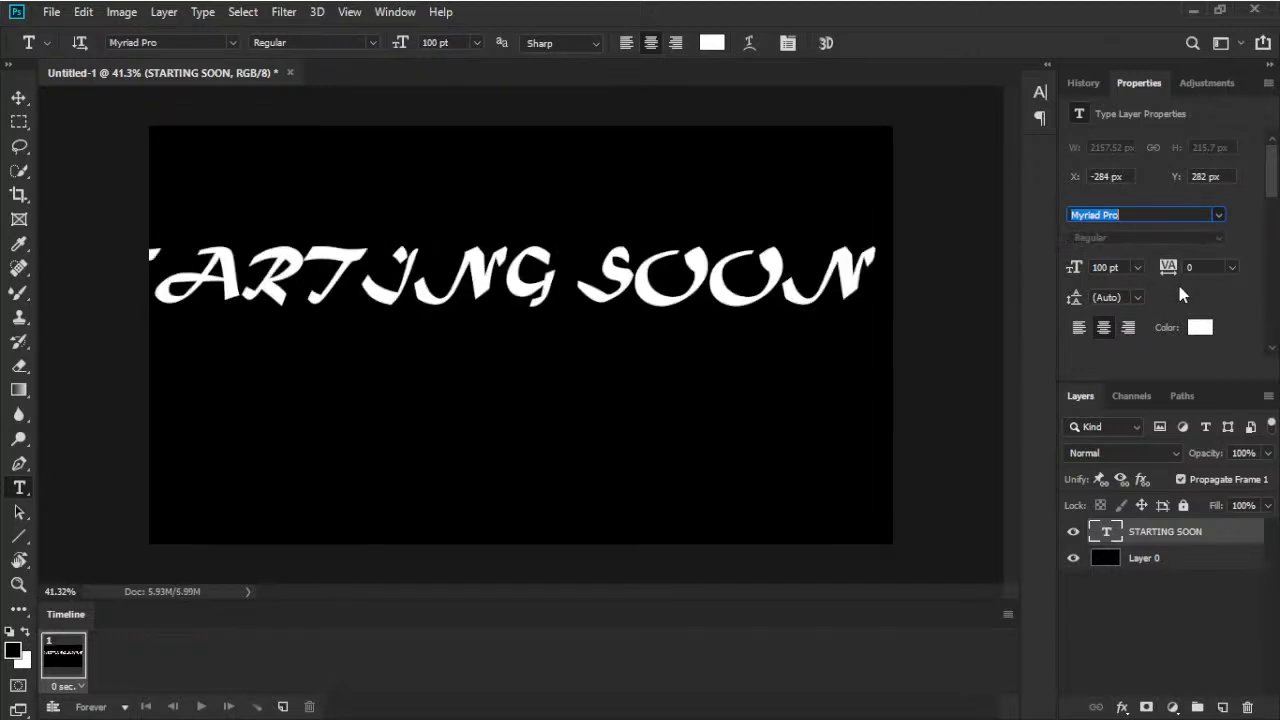
key("Up")
key("Up")
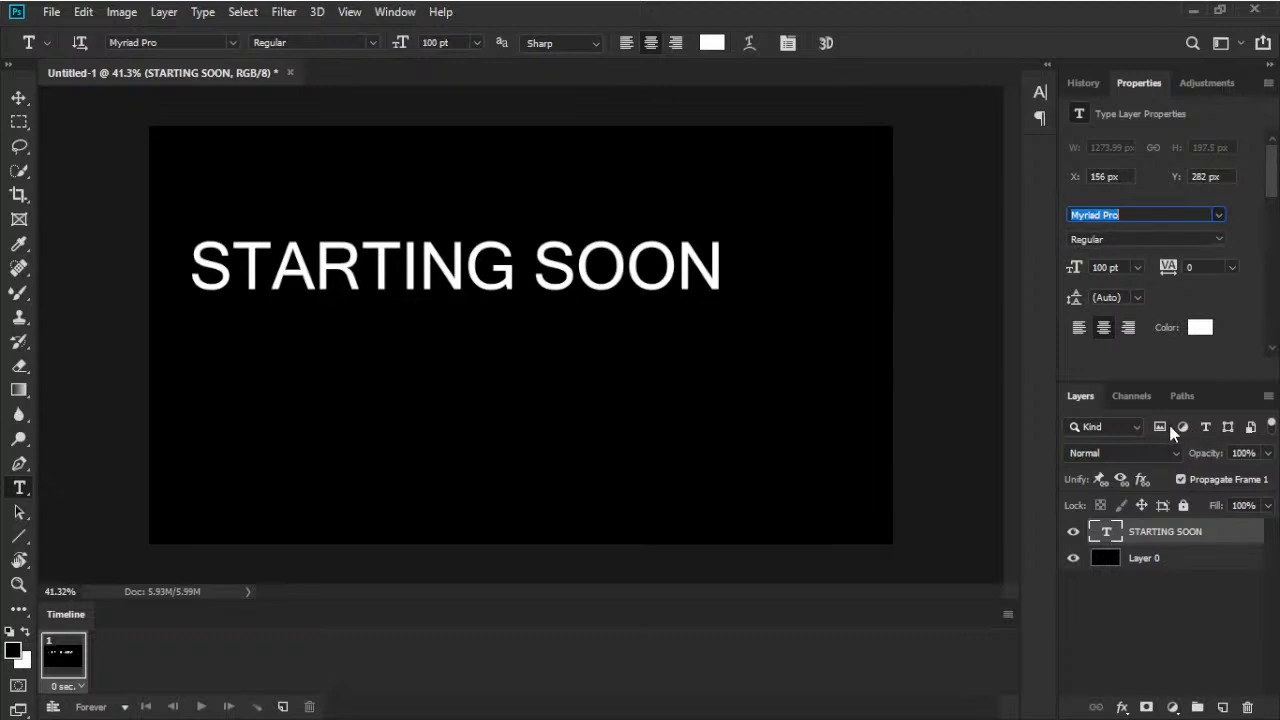
key("Up")
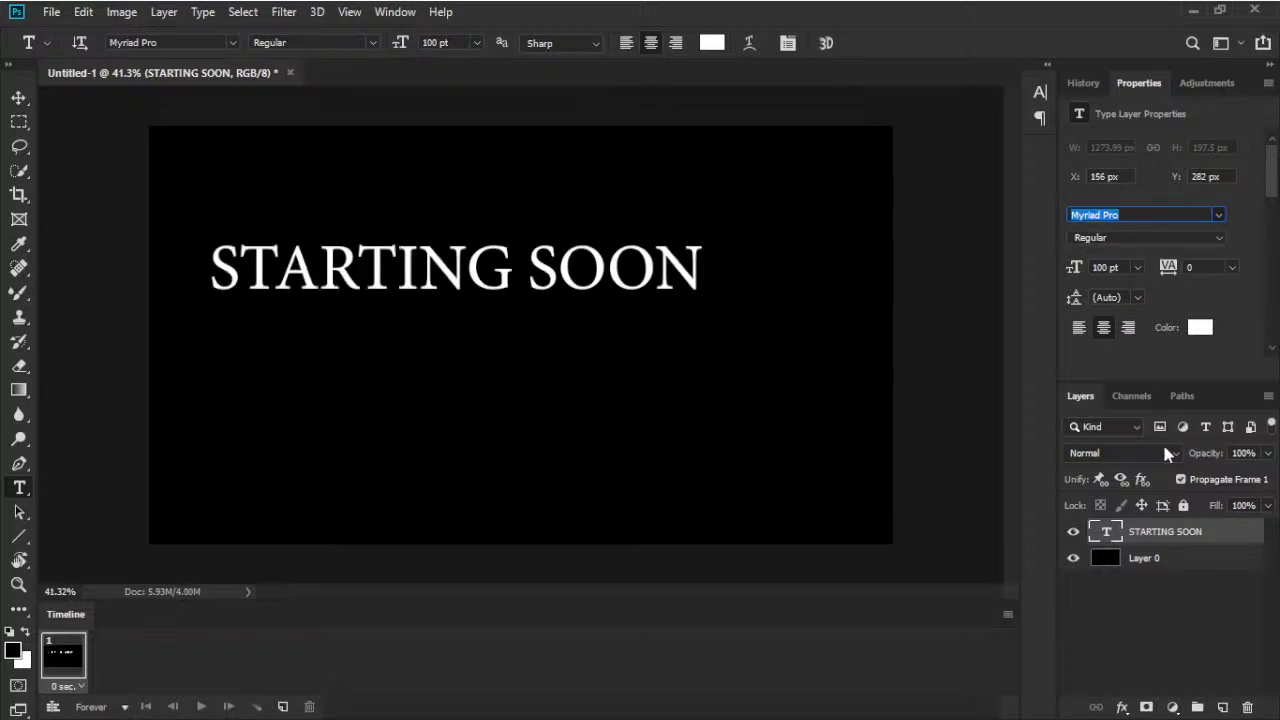
key("Up")
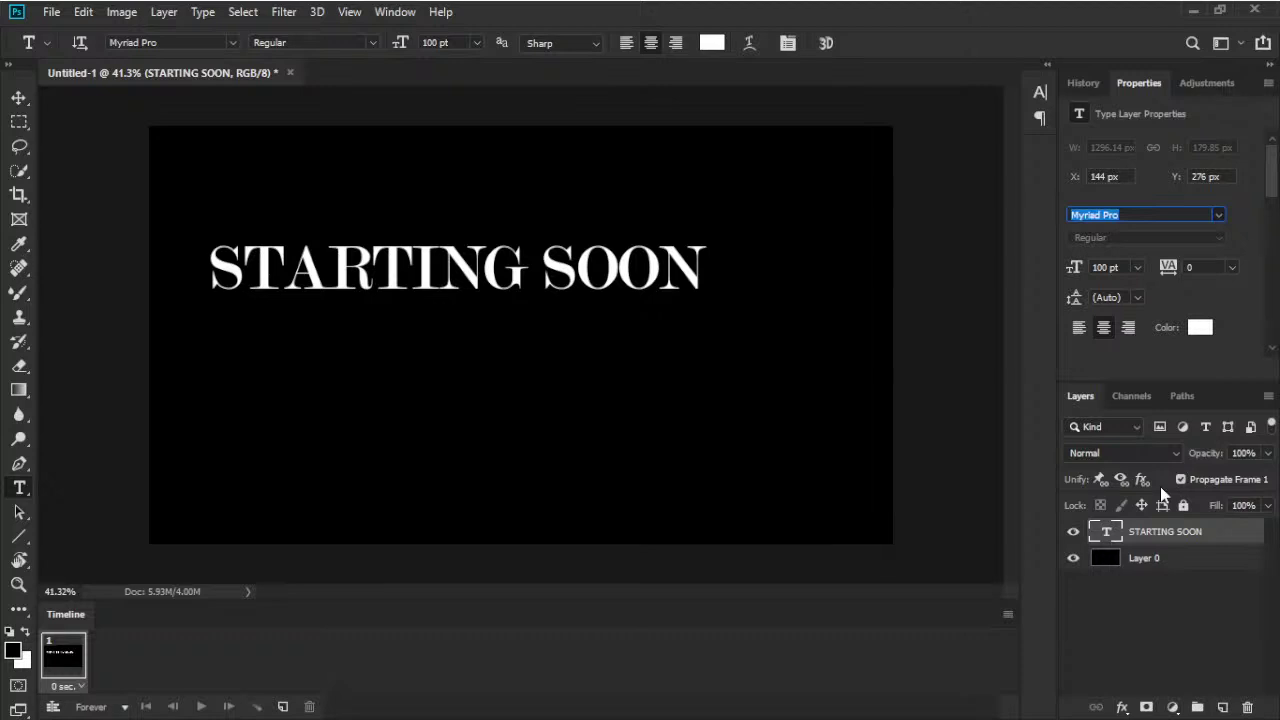
key("Up")
key("Up")
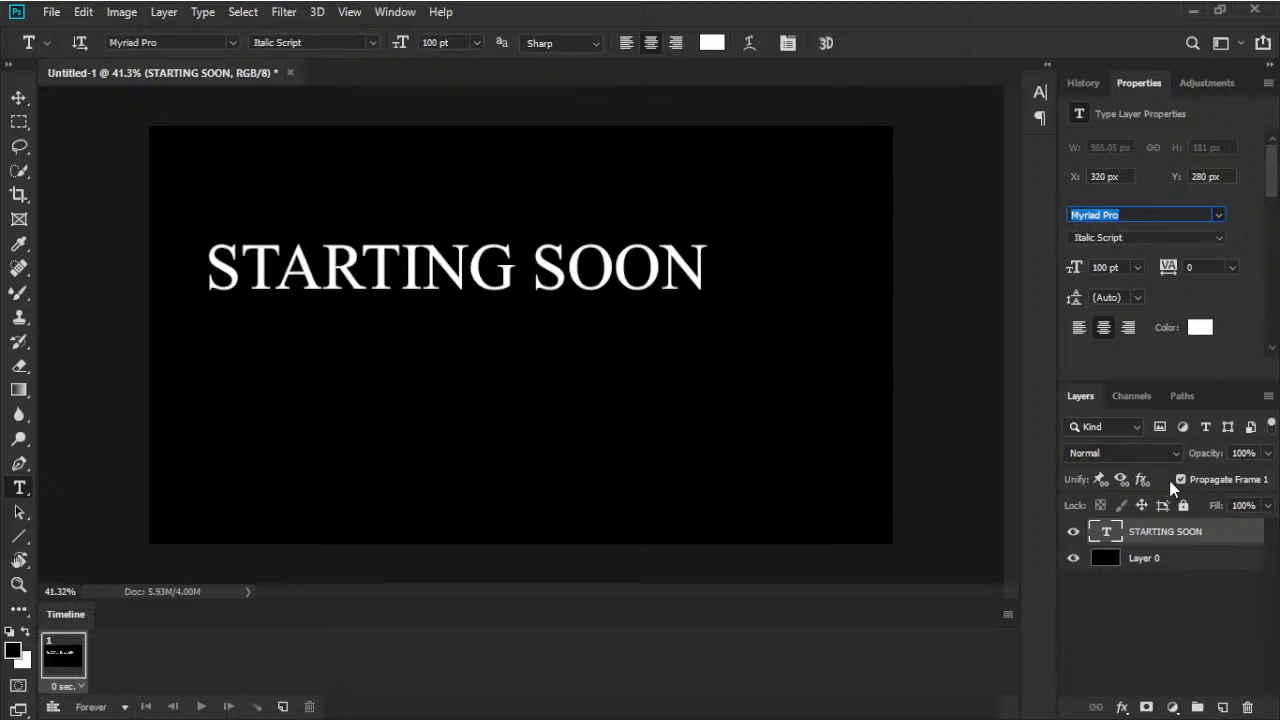
key("Up")
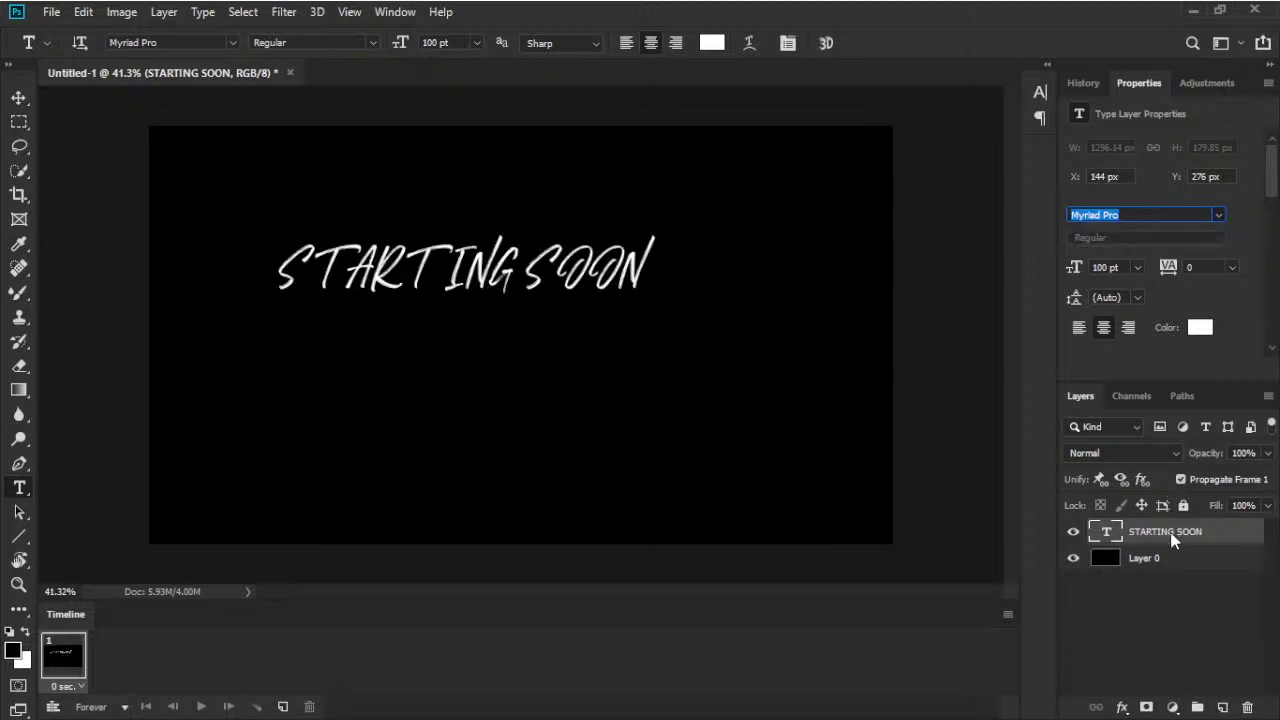
key("Up")
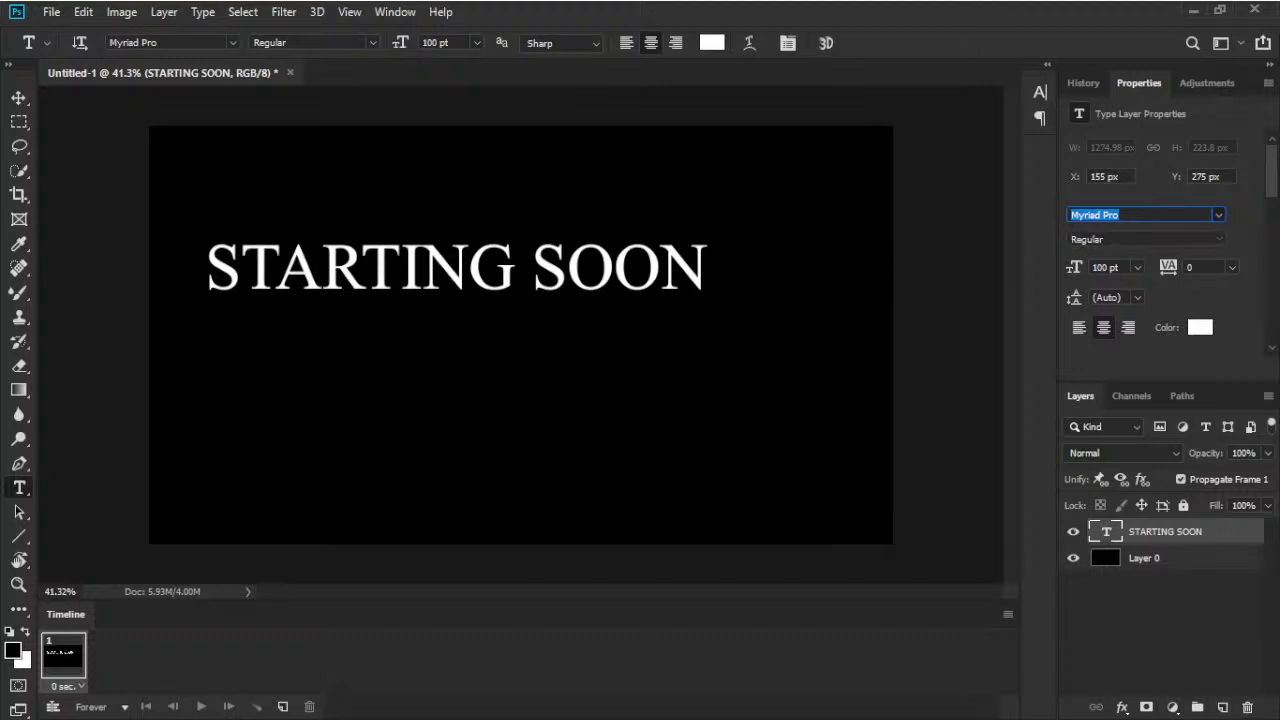
key("Up")
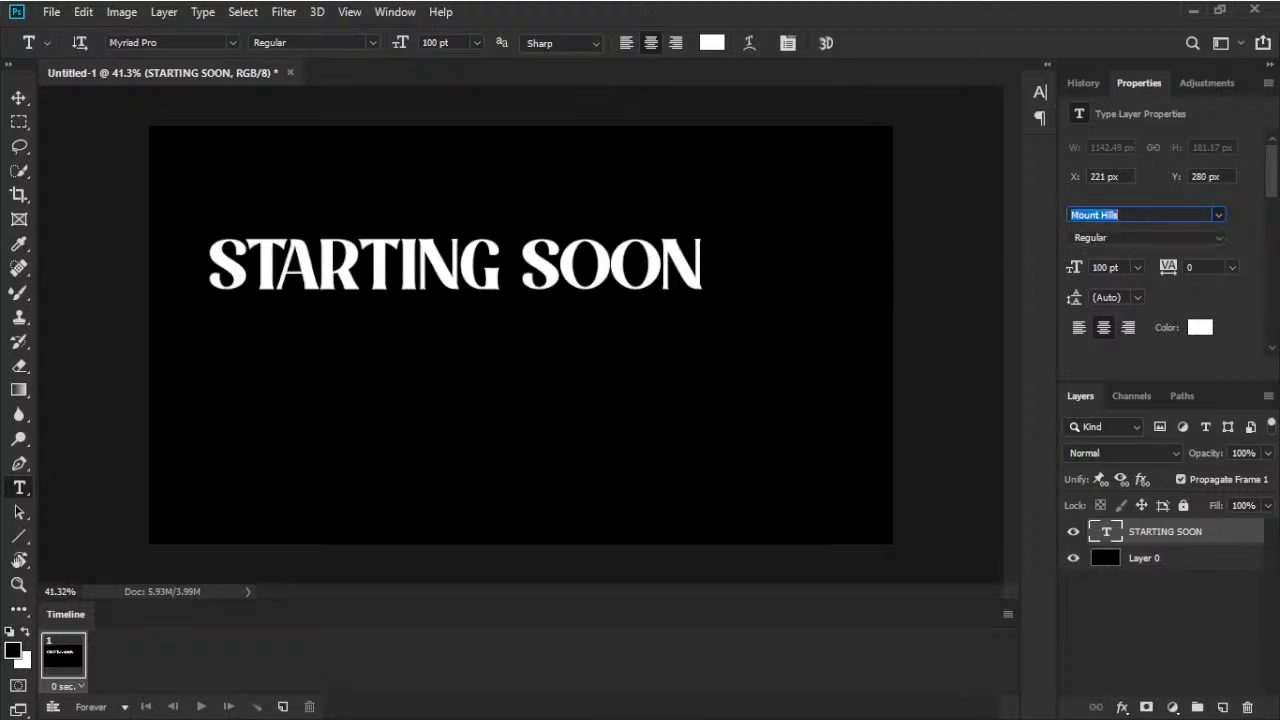
key("Up")
key("Up")
- Commit Myriad Pro as the headline font
key("Return")
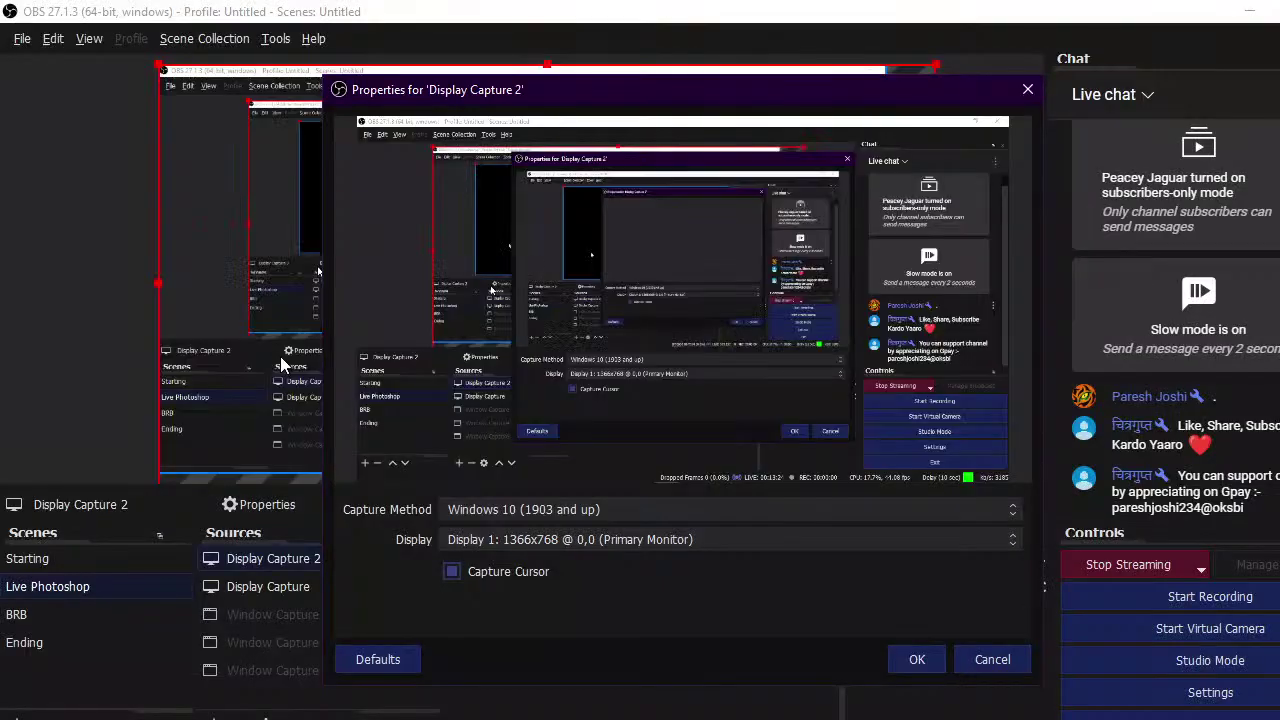
- Choose a capture method for Display Capture 2, then delete the old Display Capture source
left_click(673, 509)
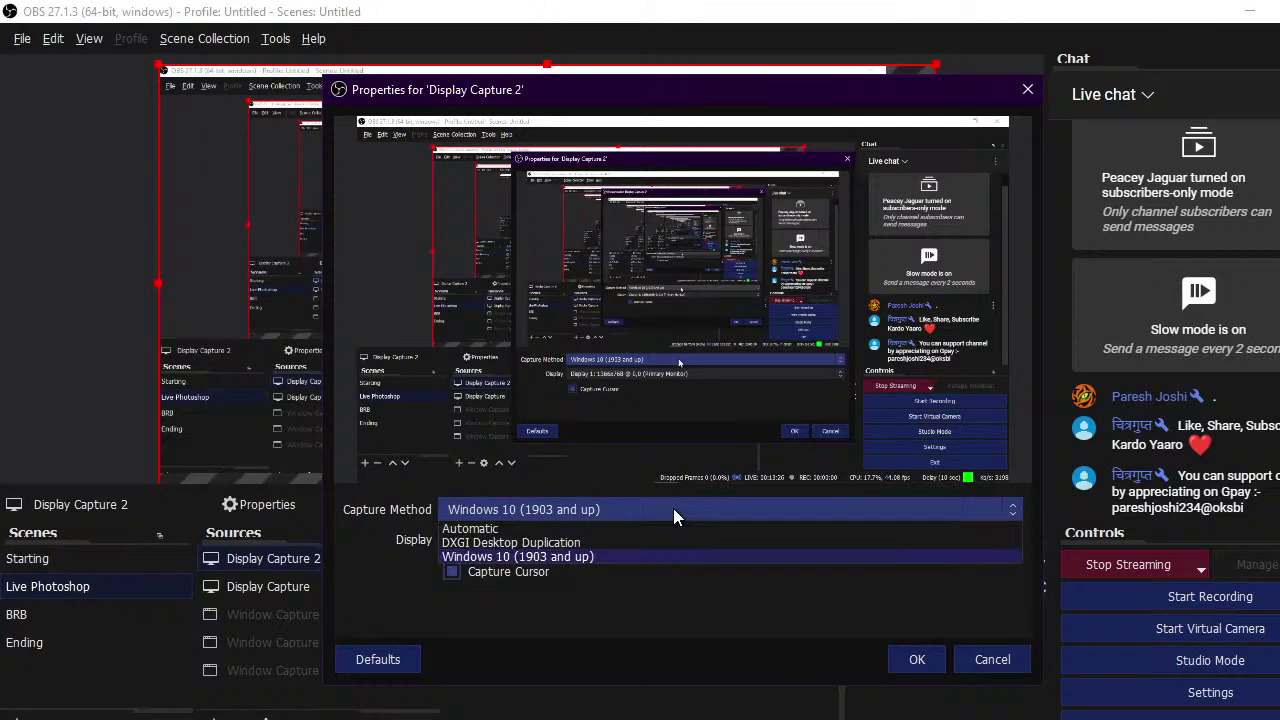
left_click(649, 540)
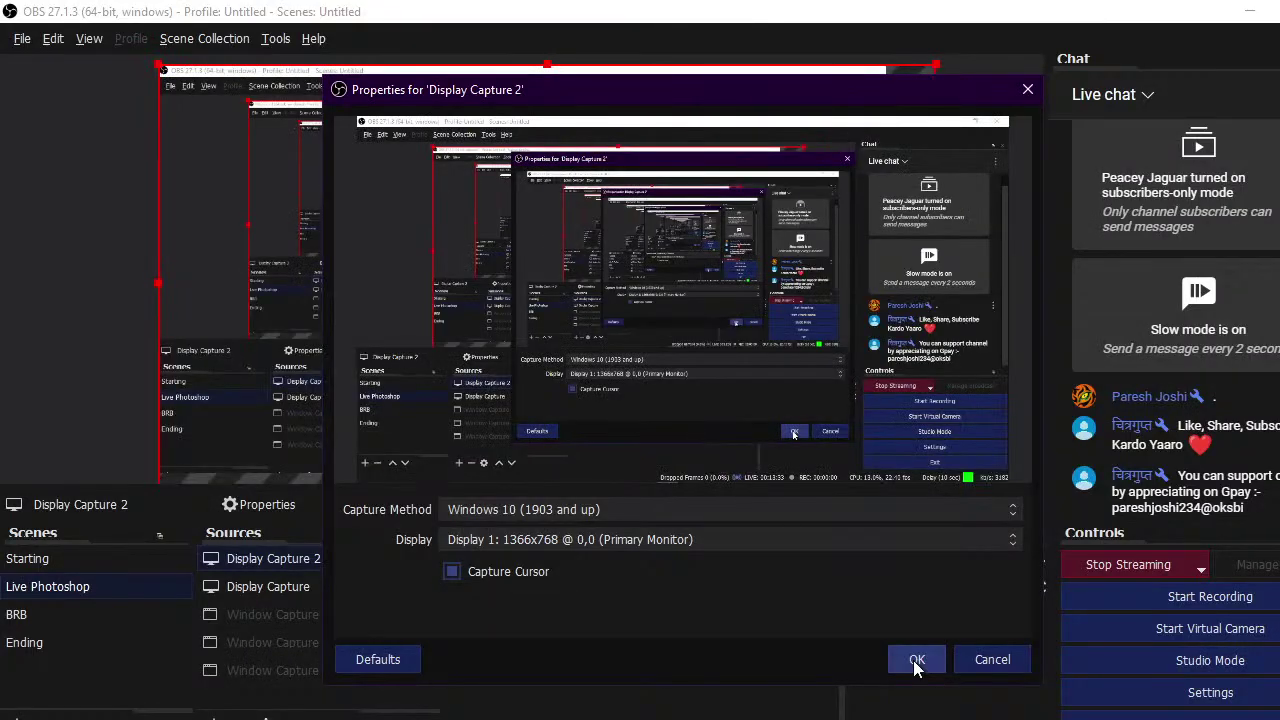
left_click(914, 660)
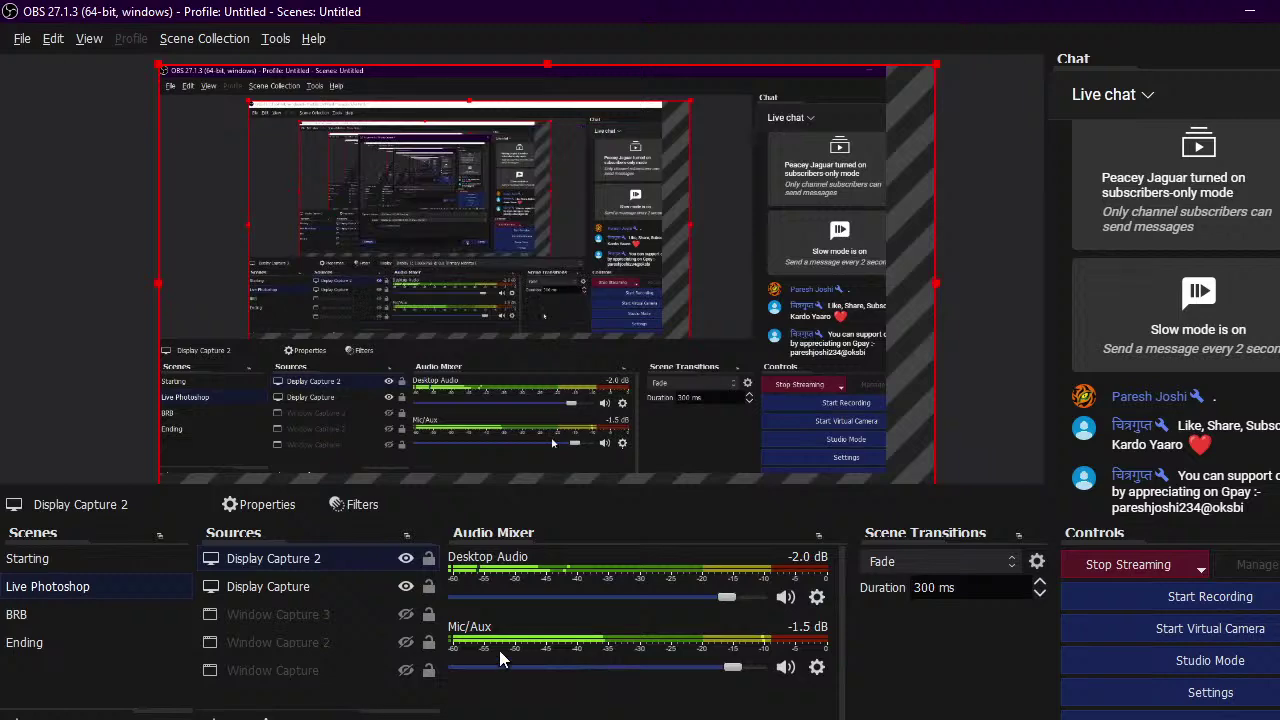
left_click(341, 585)
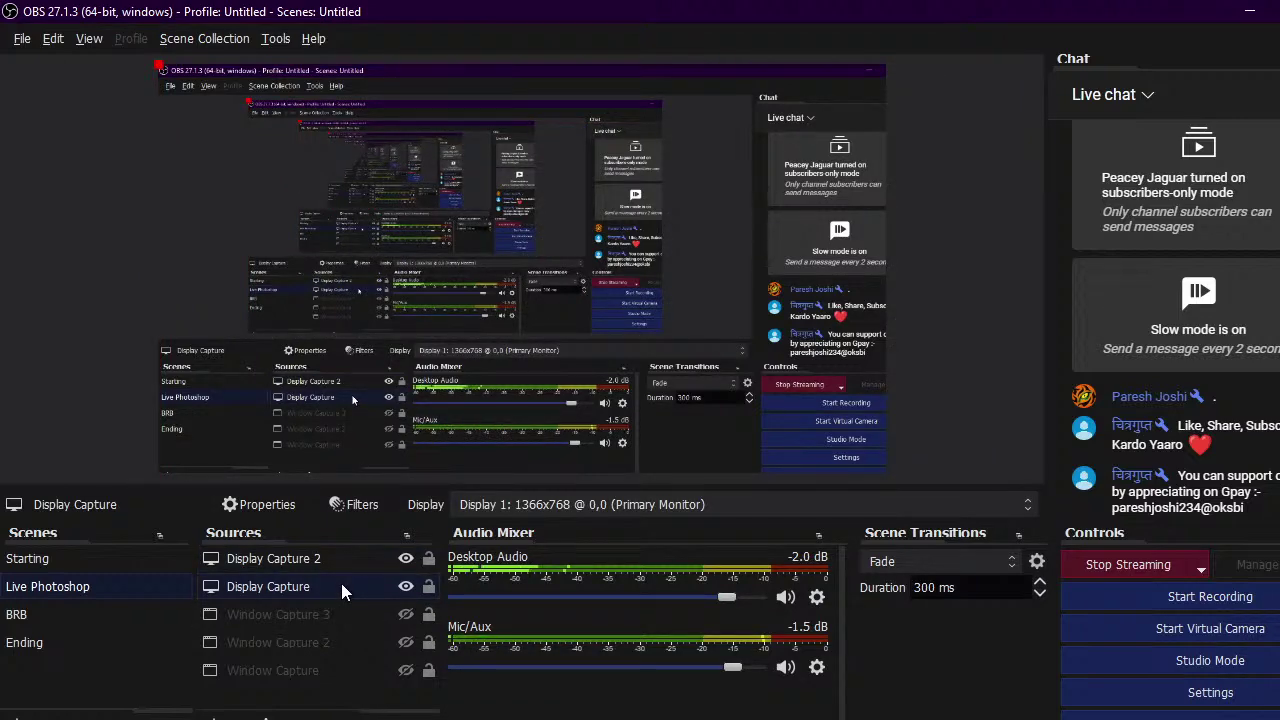
key("Delete")
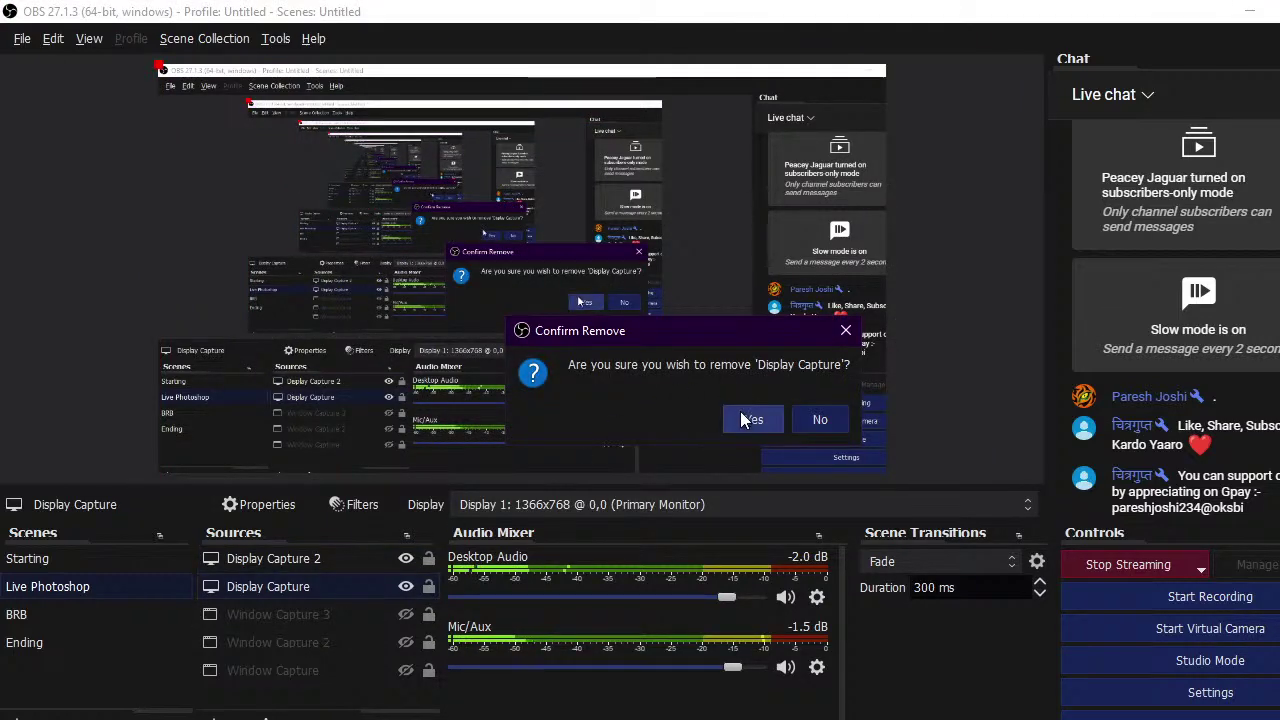
left_click(750, 419)
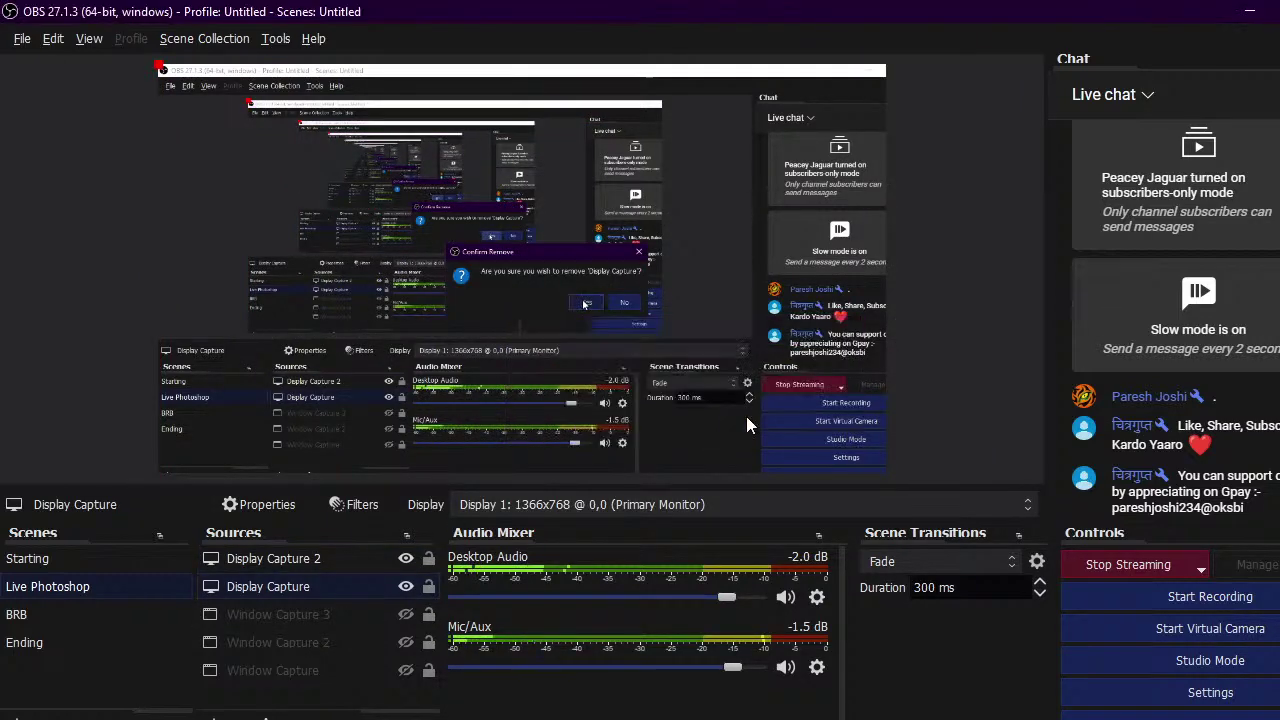
- Rename 'Display Capture 2' to 'Display Capture'
double_click(311, 555)
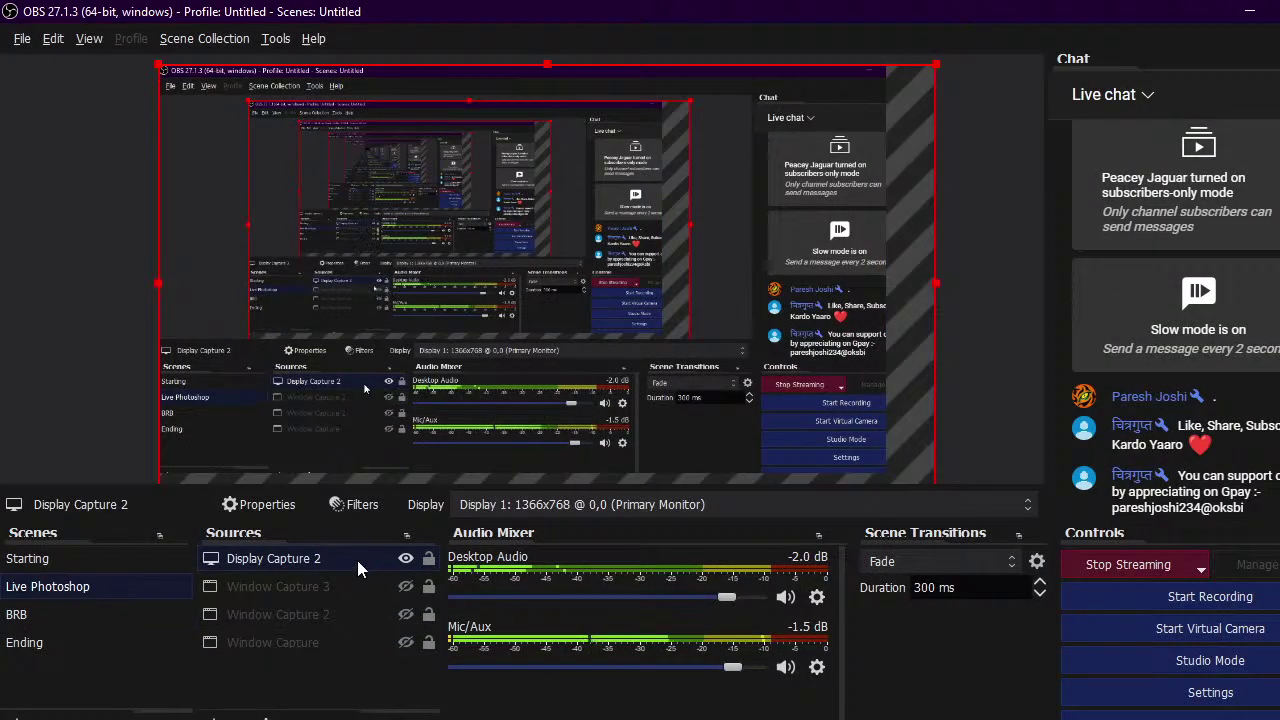
right_click(355, 560)
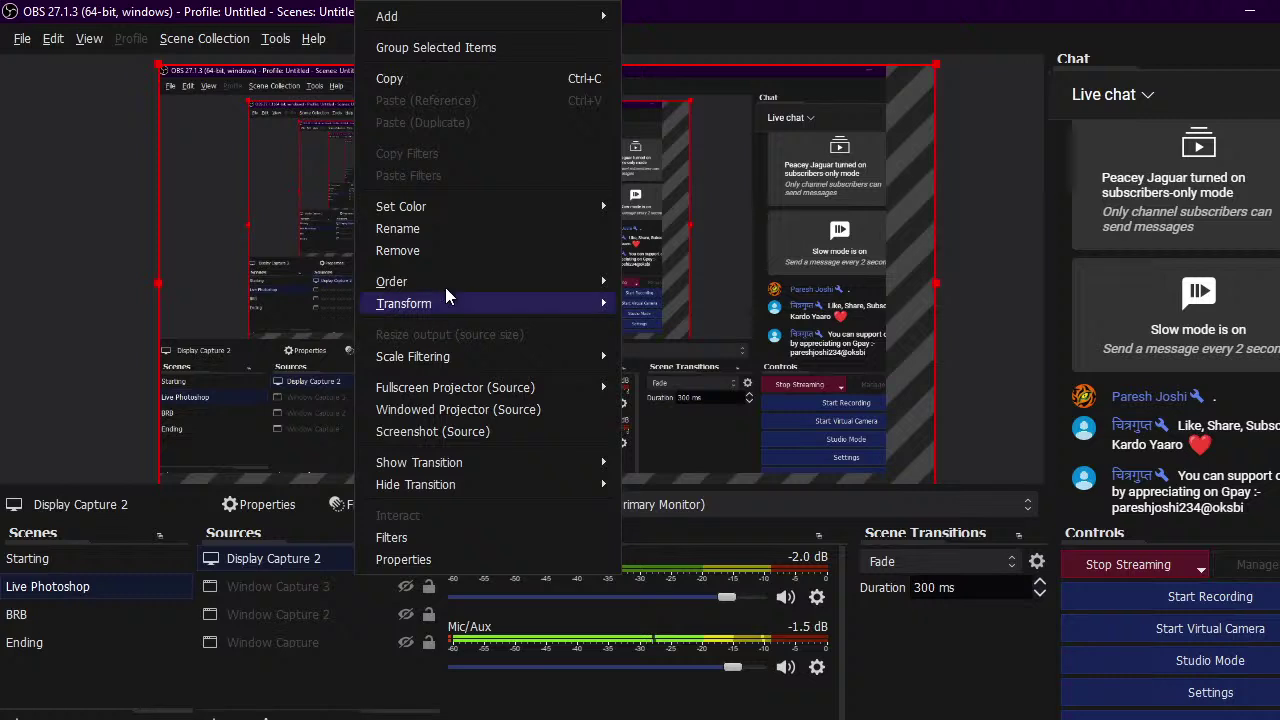
left_click(494, 228)
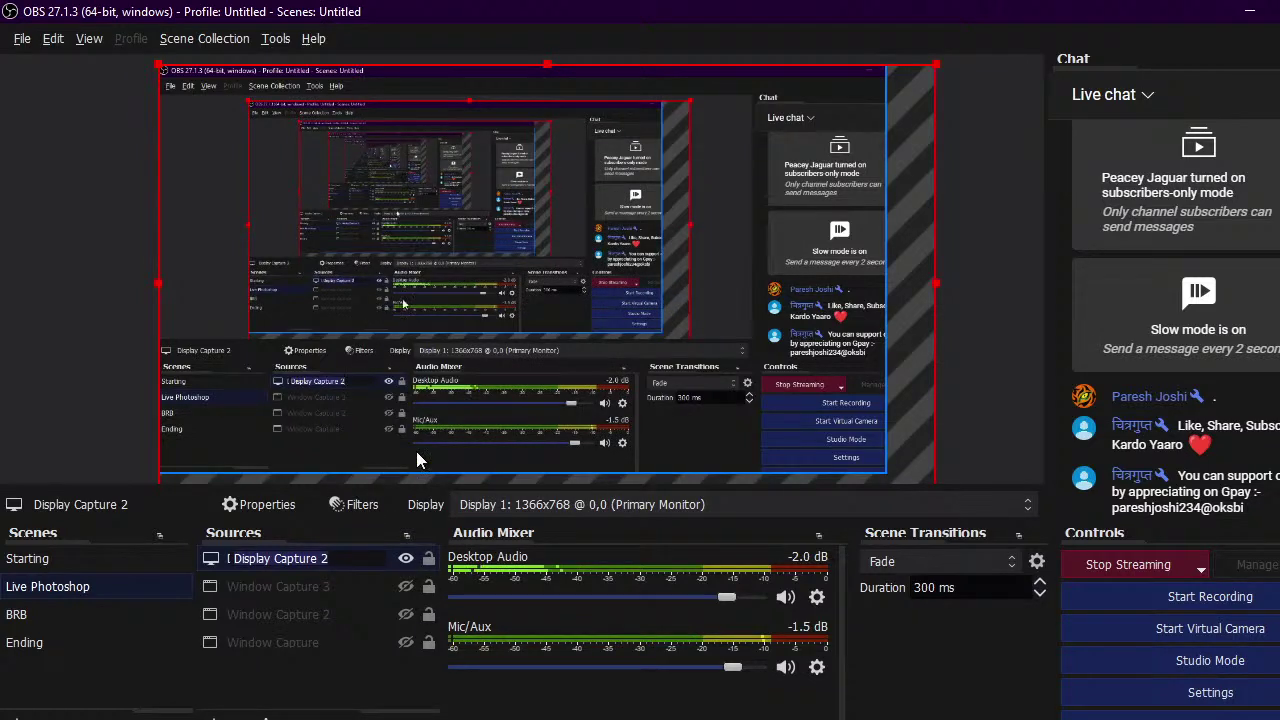
key("BackSpace")
key("BackSpace")
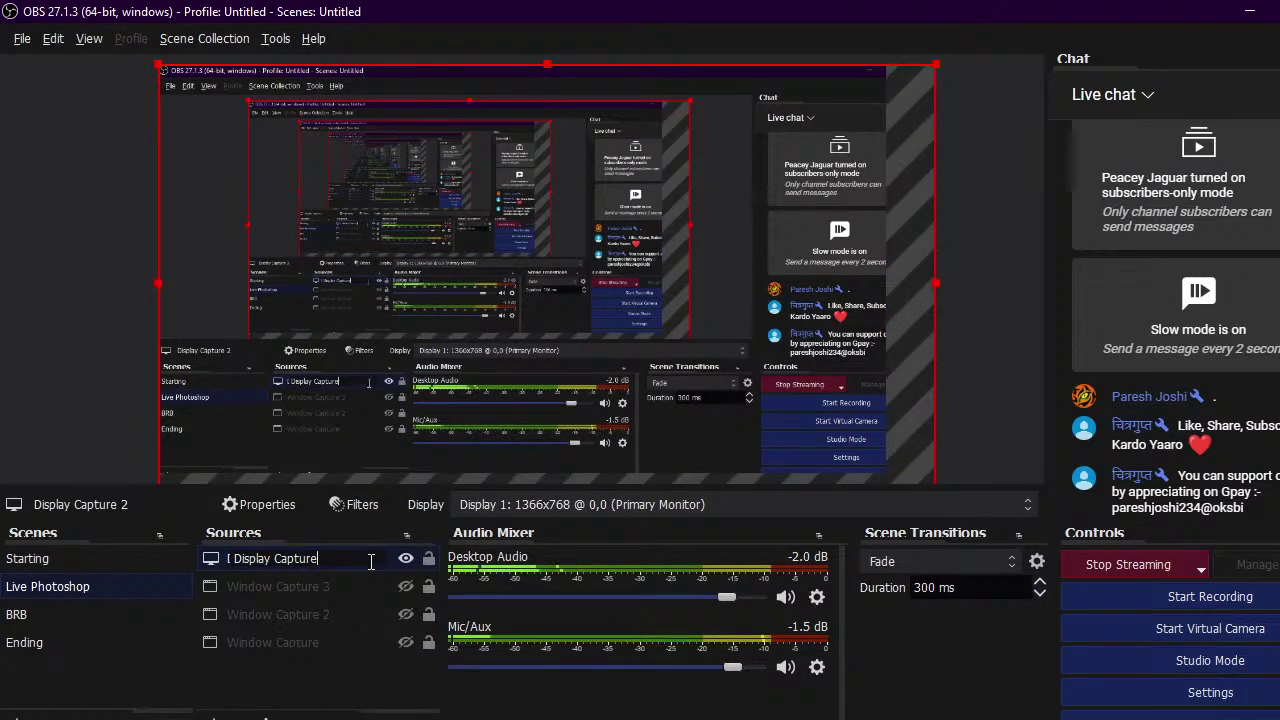
left_click(342, 626)
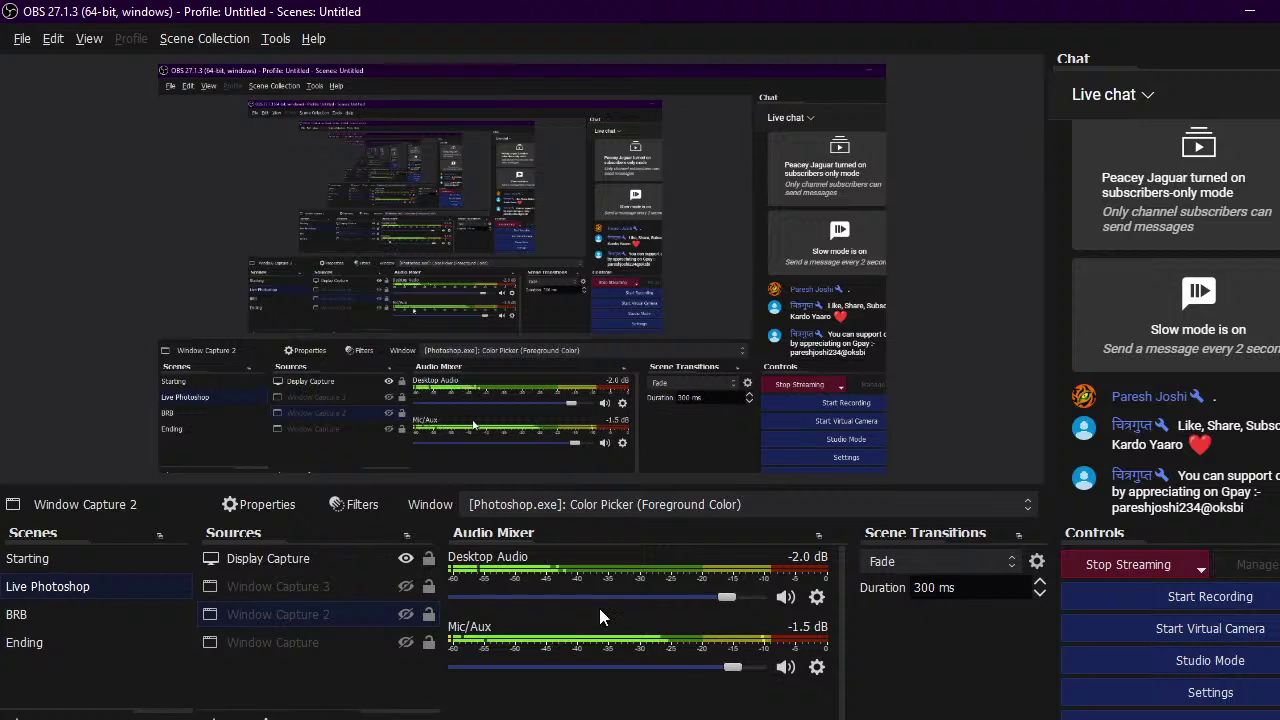
- Fit the Display Capture source to the whole canvas
left_click(360, 562)
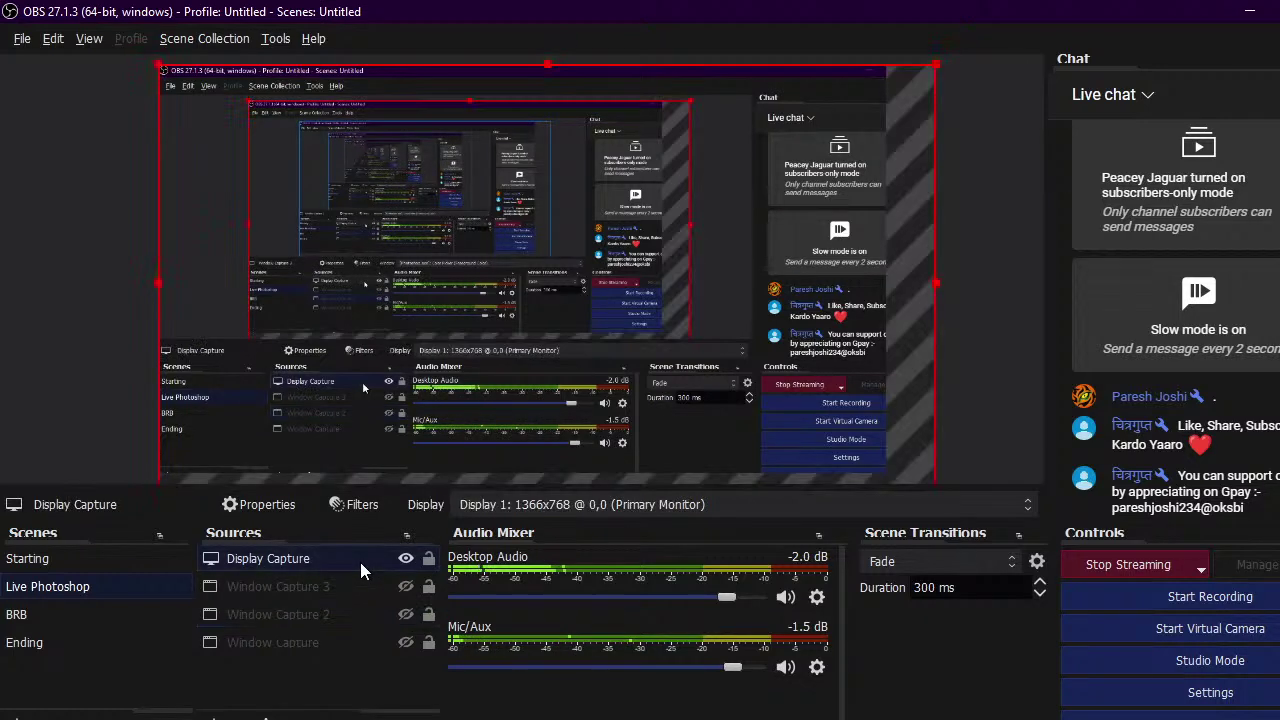
right_click(360, 562)
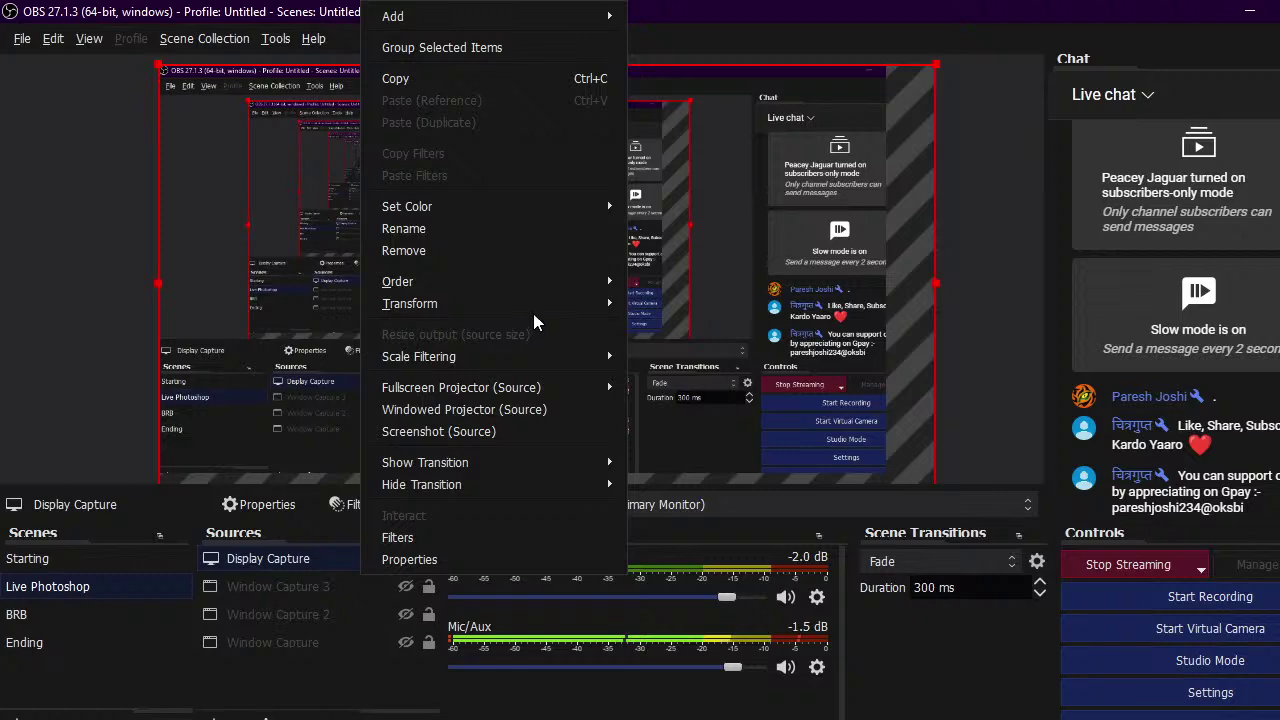
mouse_move(410, 303)
left_click(728, 522)
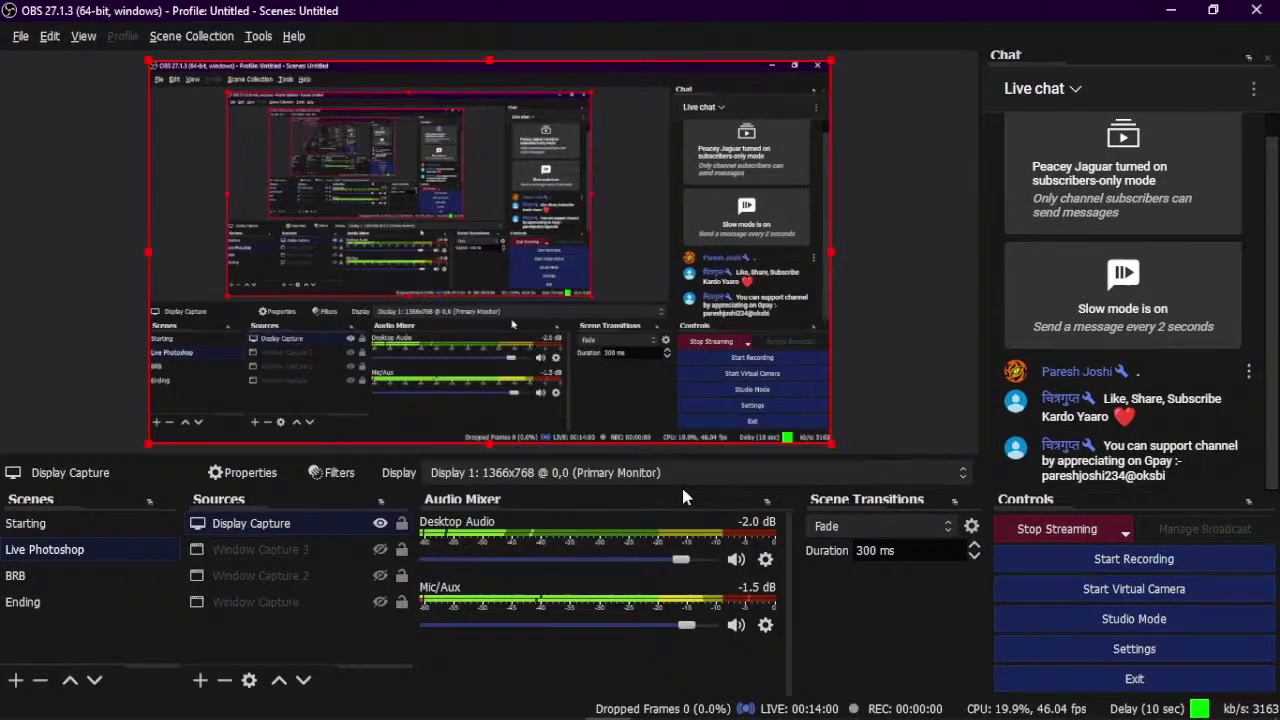
left_click(900, 341)
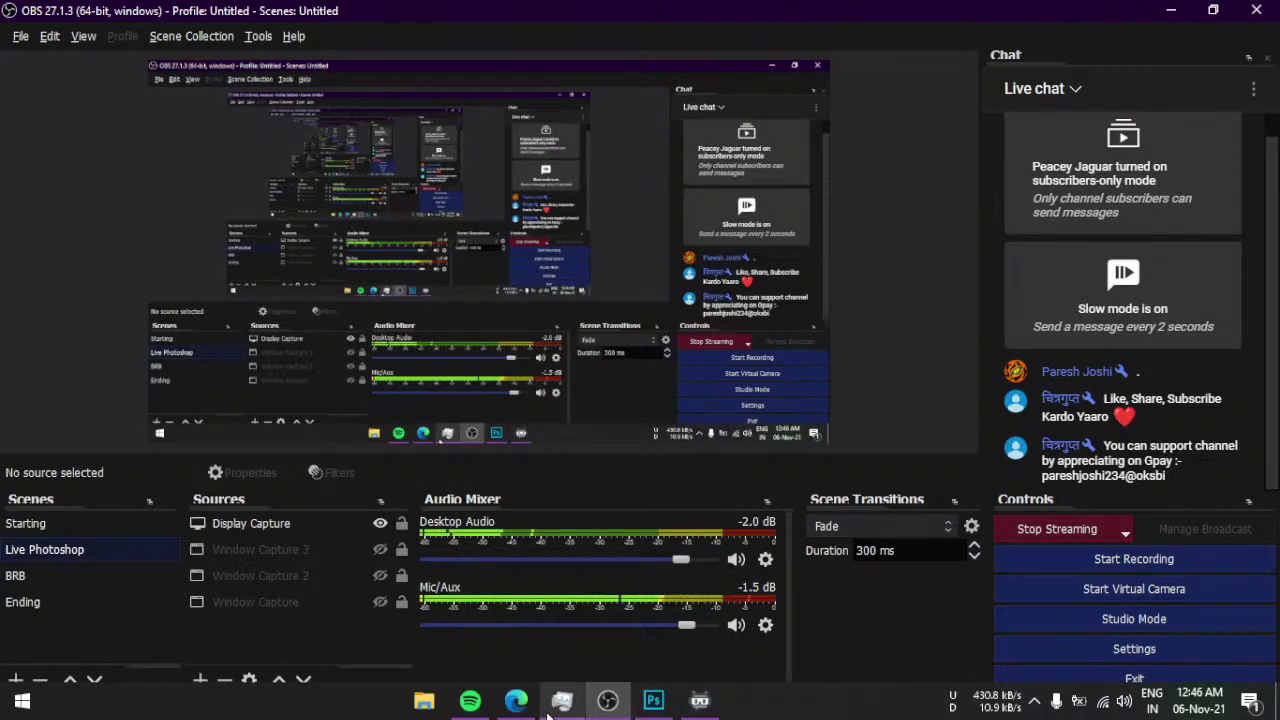
- Preview the STARTING SOON title in each font, scrolling down to SF Distant Galaxy AltOutline
left_click(653, 702)
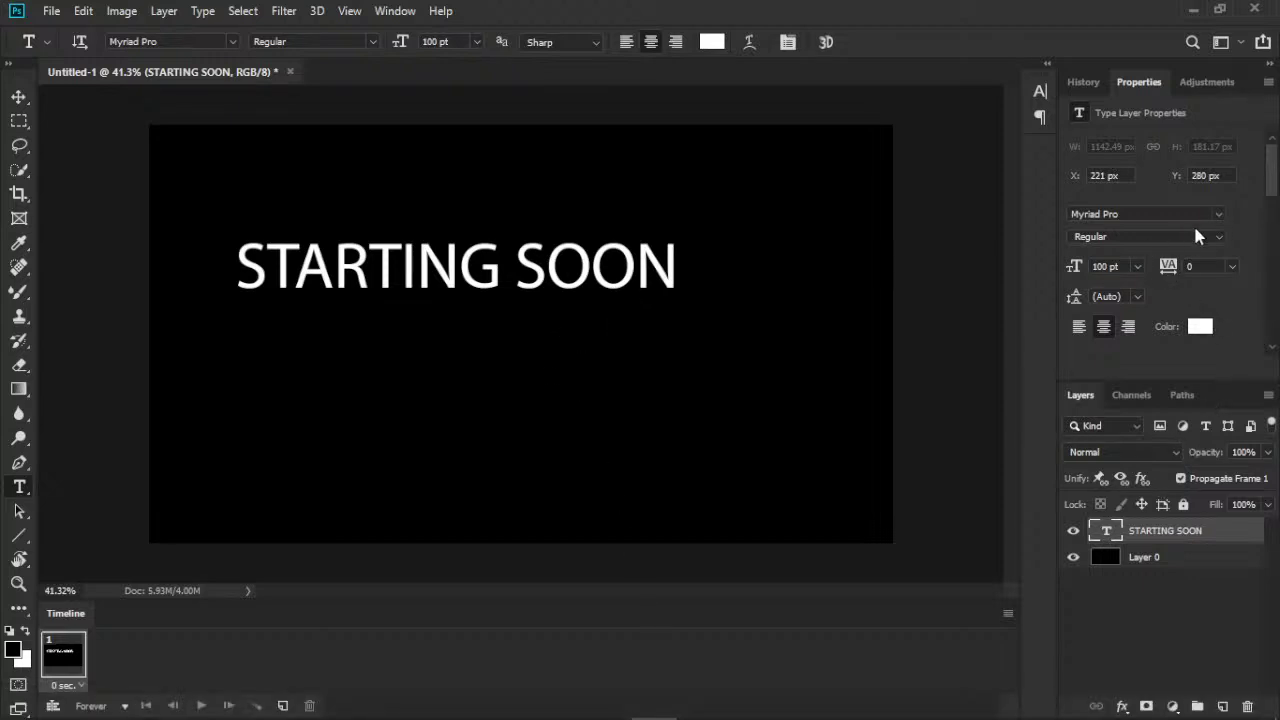
left_click(1219, 214)
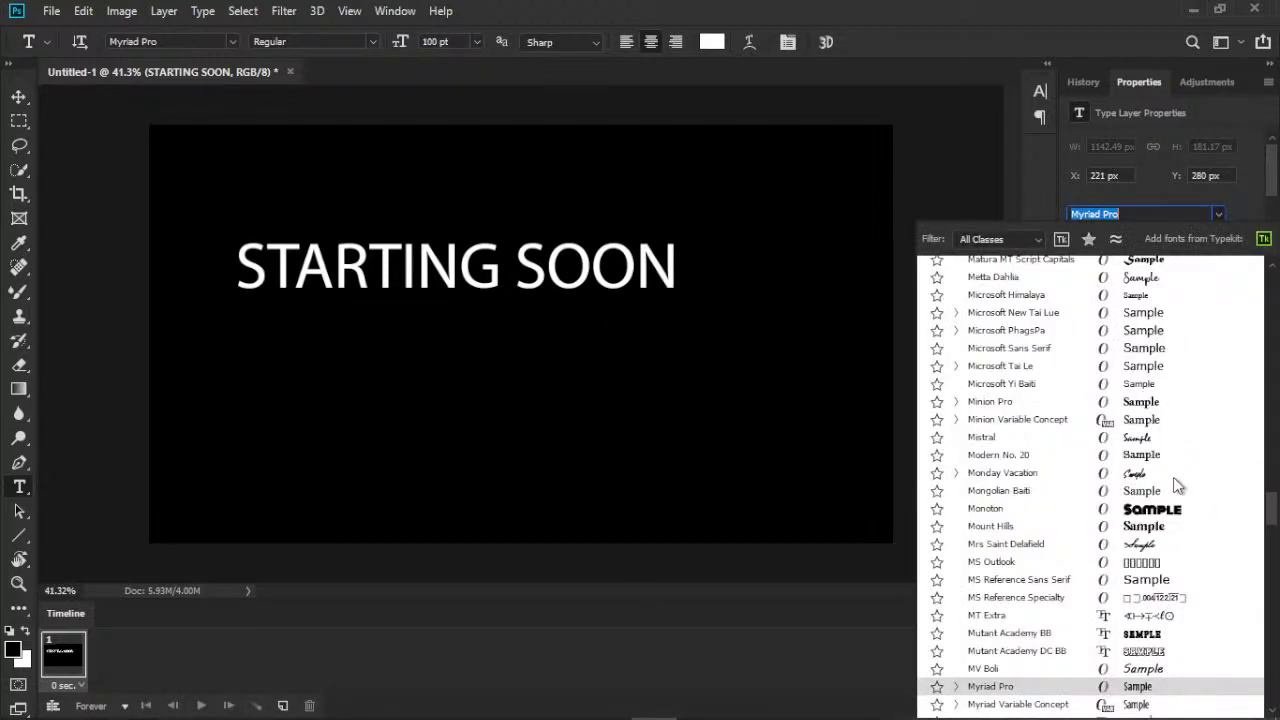
scroll(1172, 482, "down", 2)
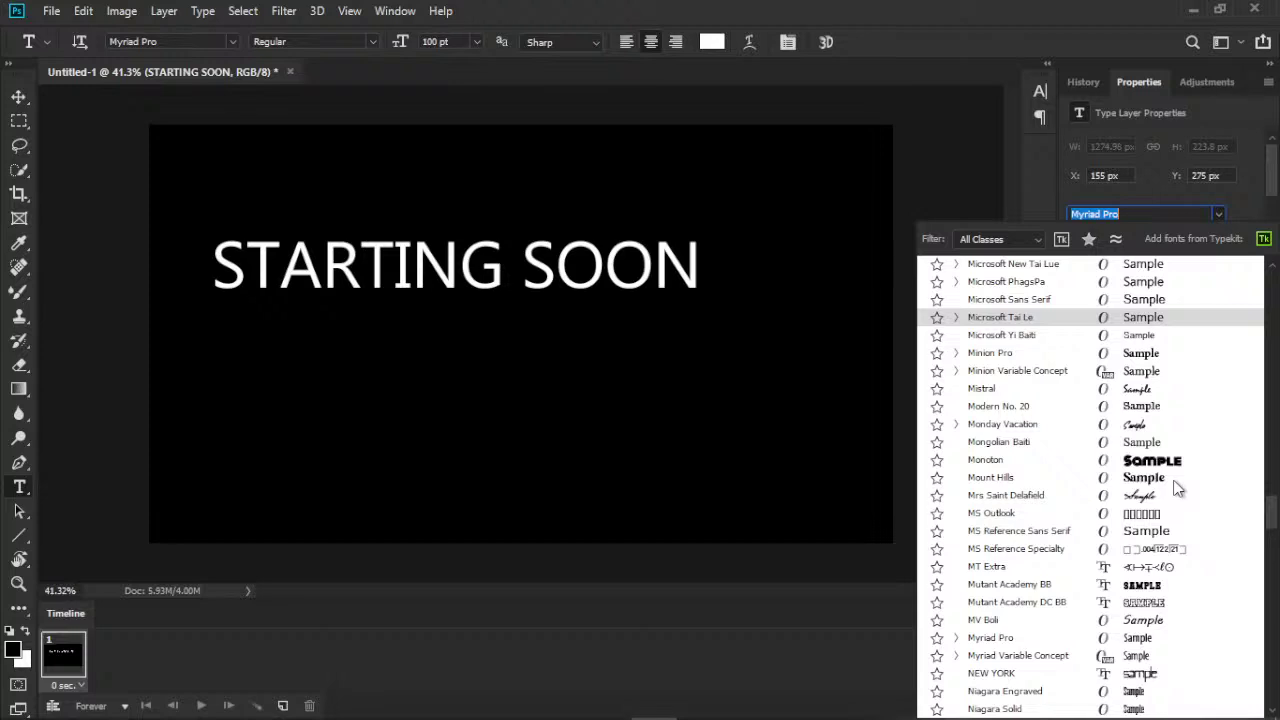
scroll(1176, 490, "down", 2)
scroll(1168, 520, "down", 2)
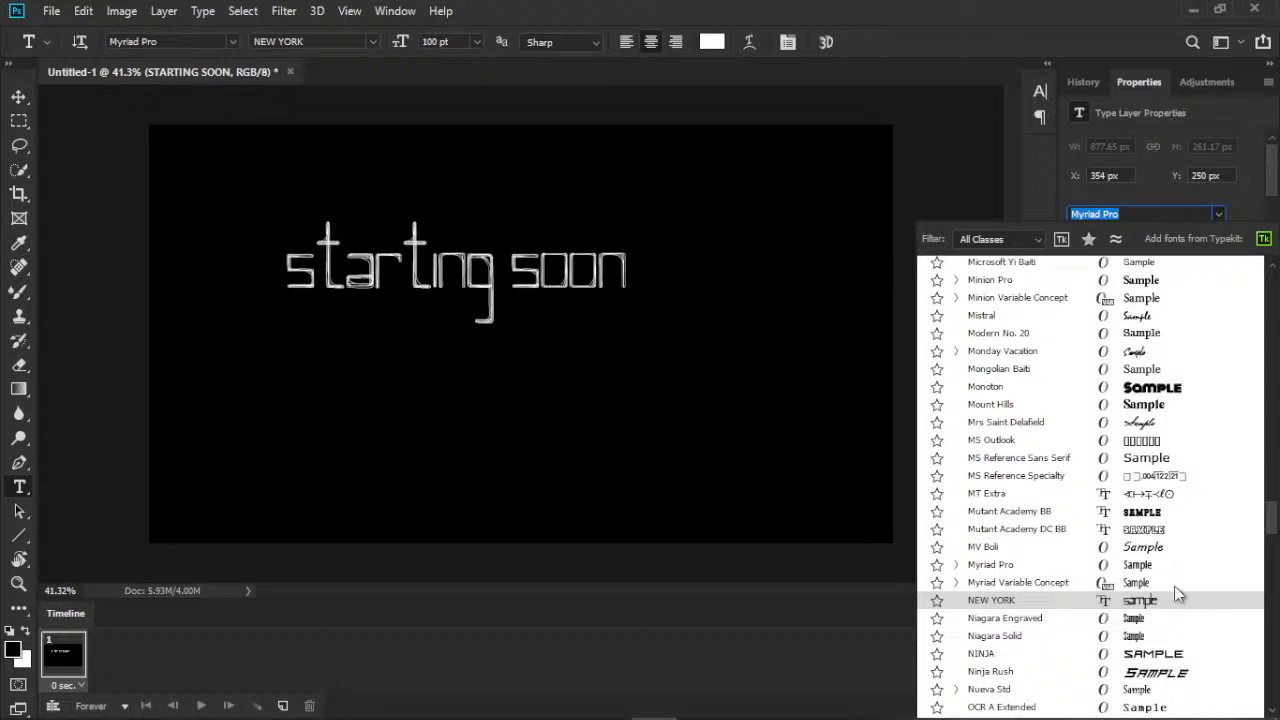
scroll(1174, 578, "down", 1)
scroll(1185, 595, "down", 1)
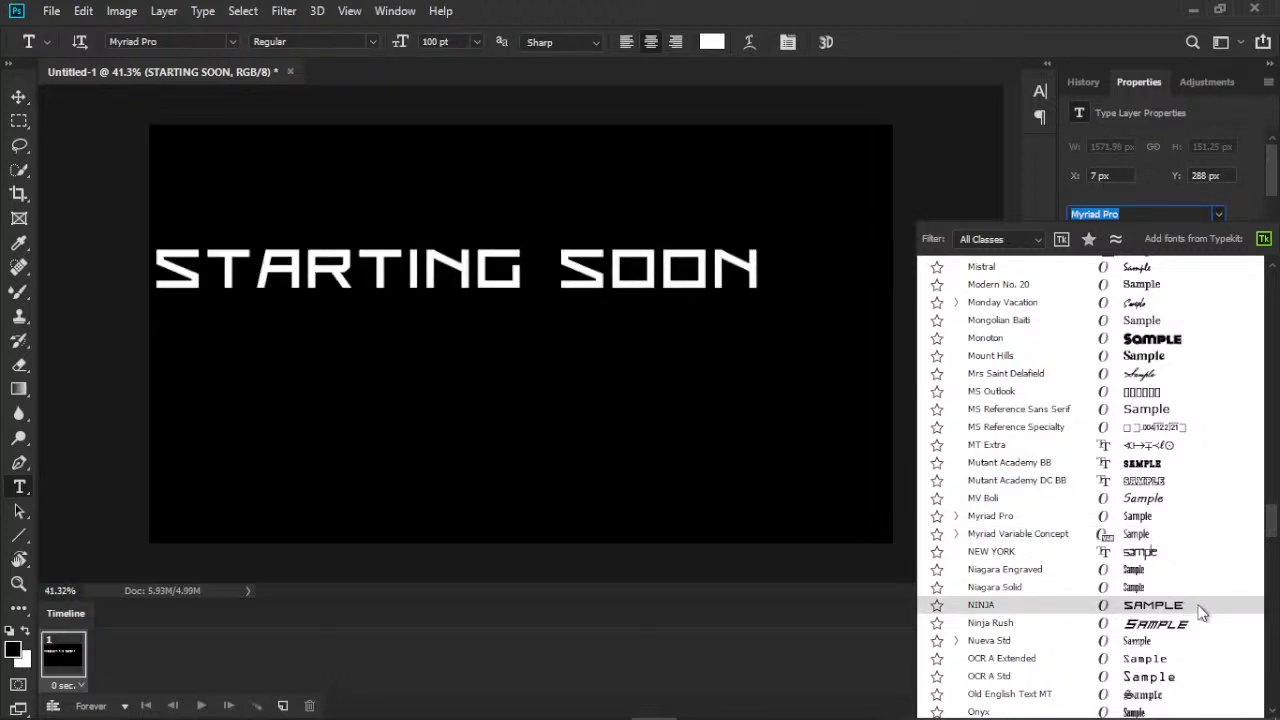
scroll(1200, 612, "down", 1)
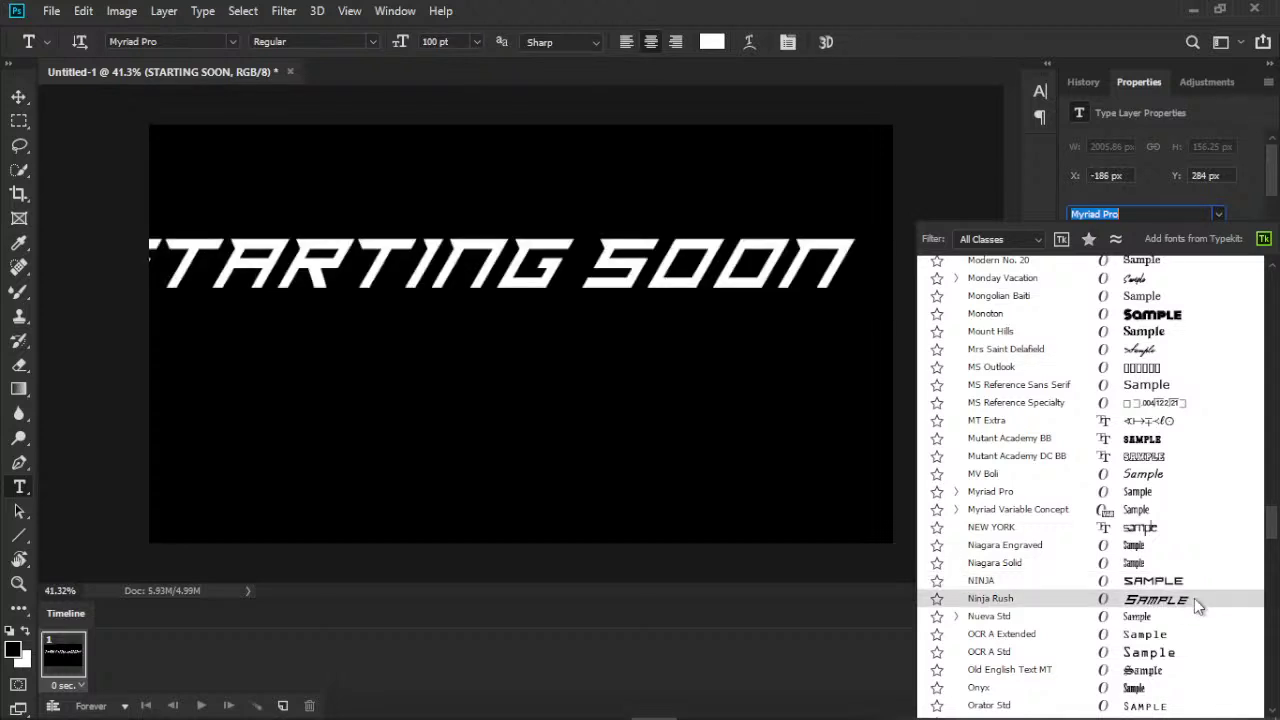
scroll(1168, 606, "down", 2)
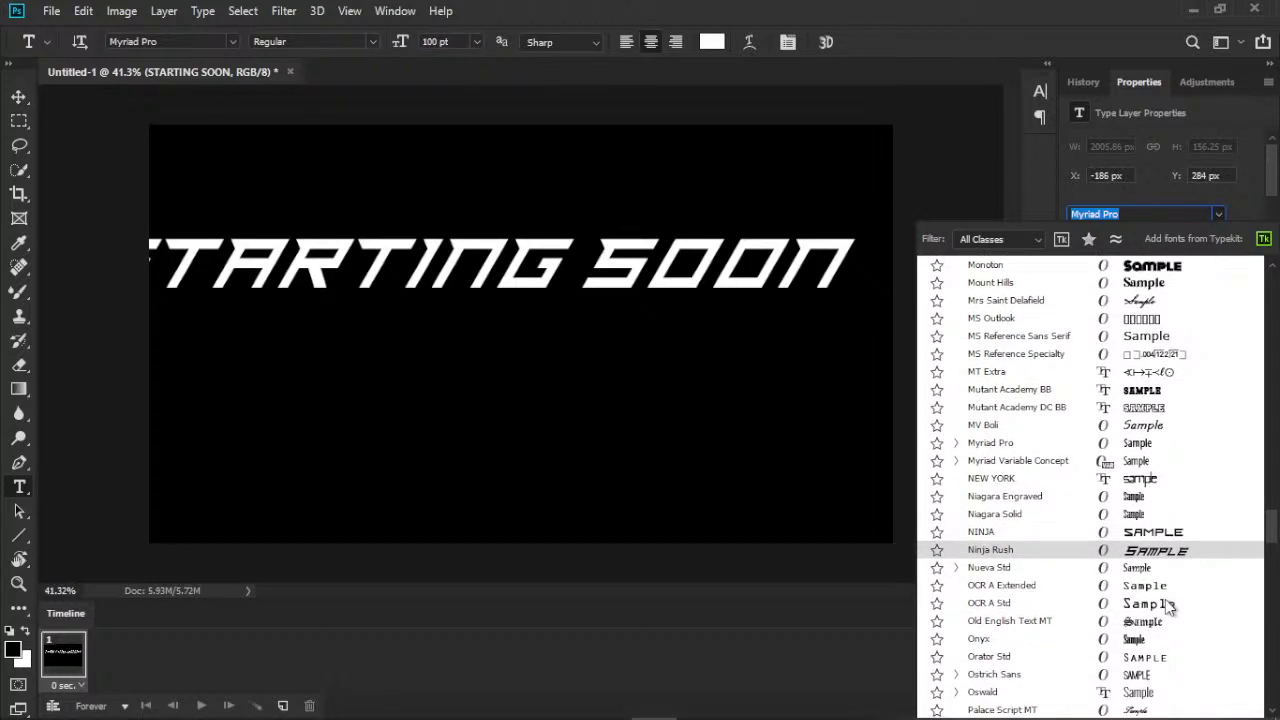
scroll(1168, 606, "down", 2)
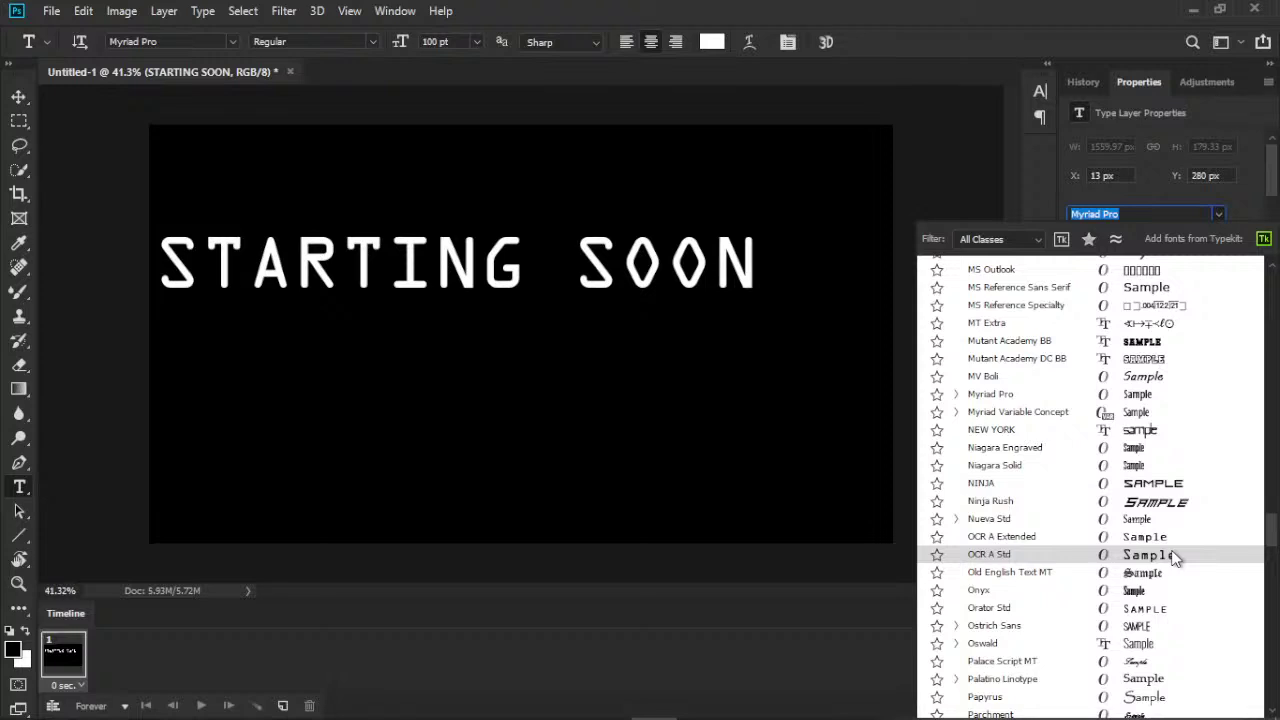
scroll(1175, 560, "down", 2)
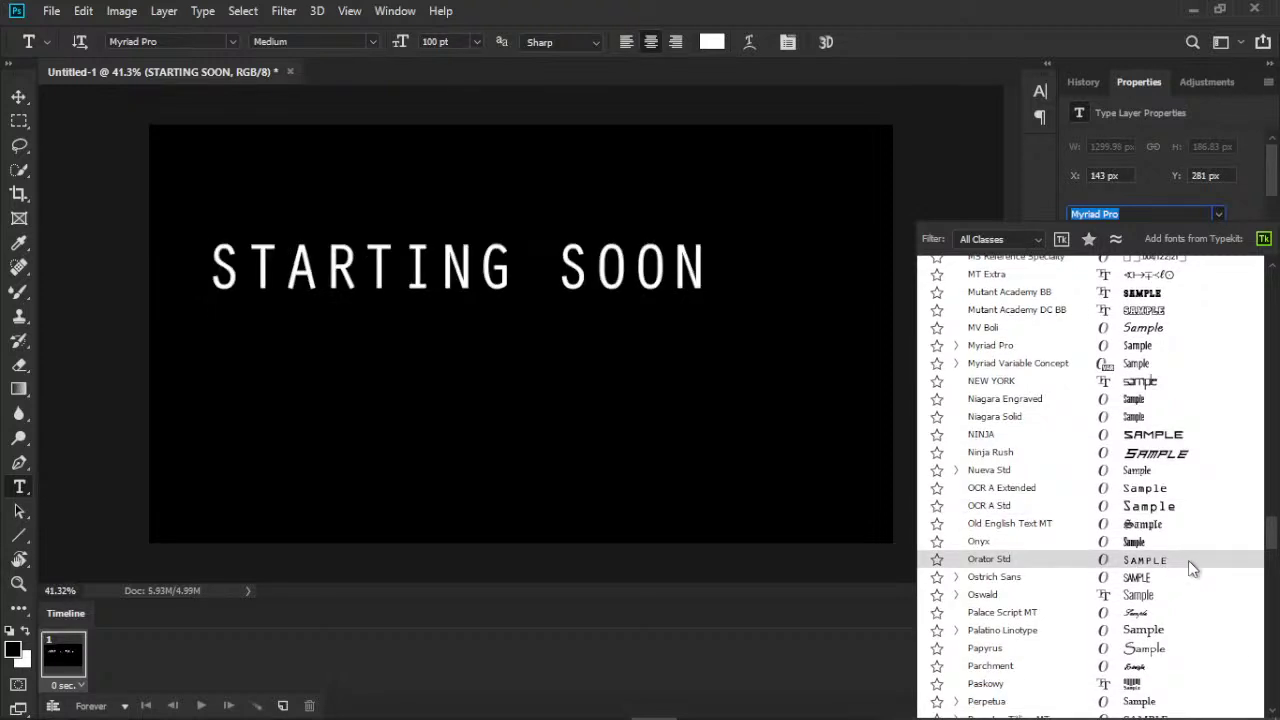
scroll(1188, 560, "down", 1)
scroll(1188, 560, "down", 1)
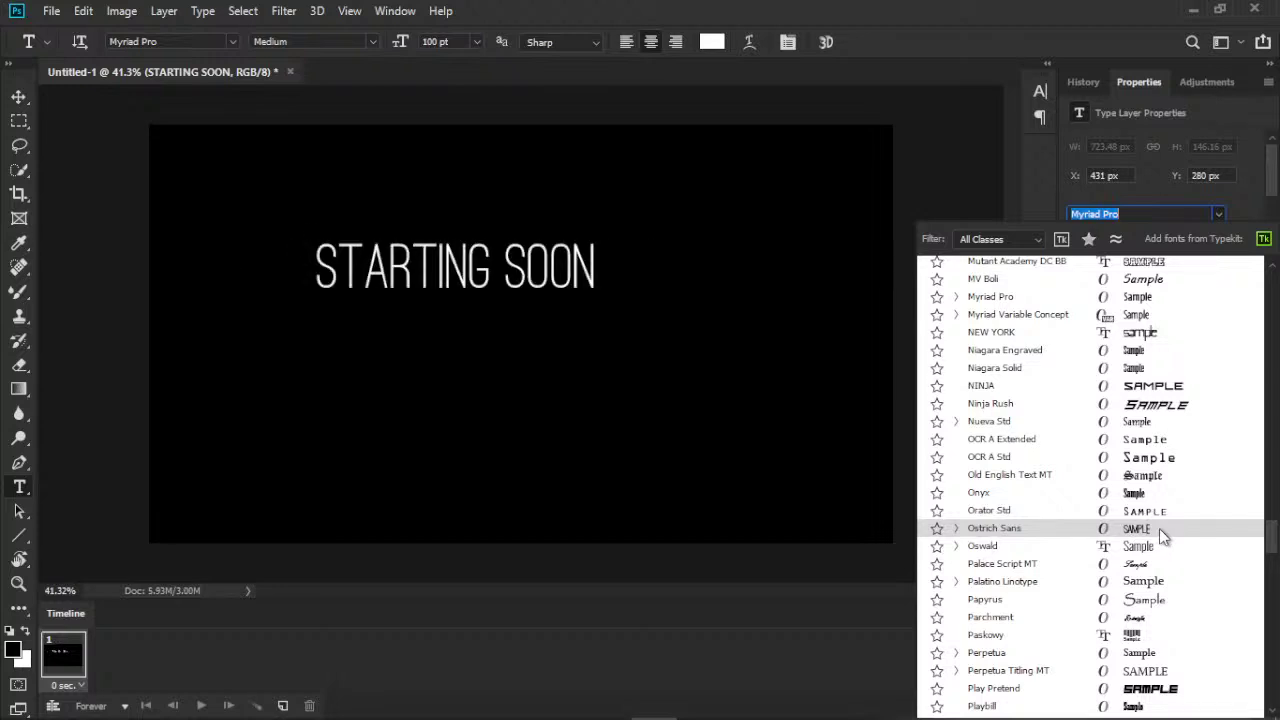
scroll(1160, 530, "down", 1)
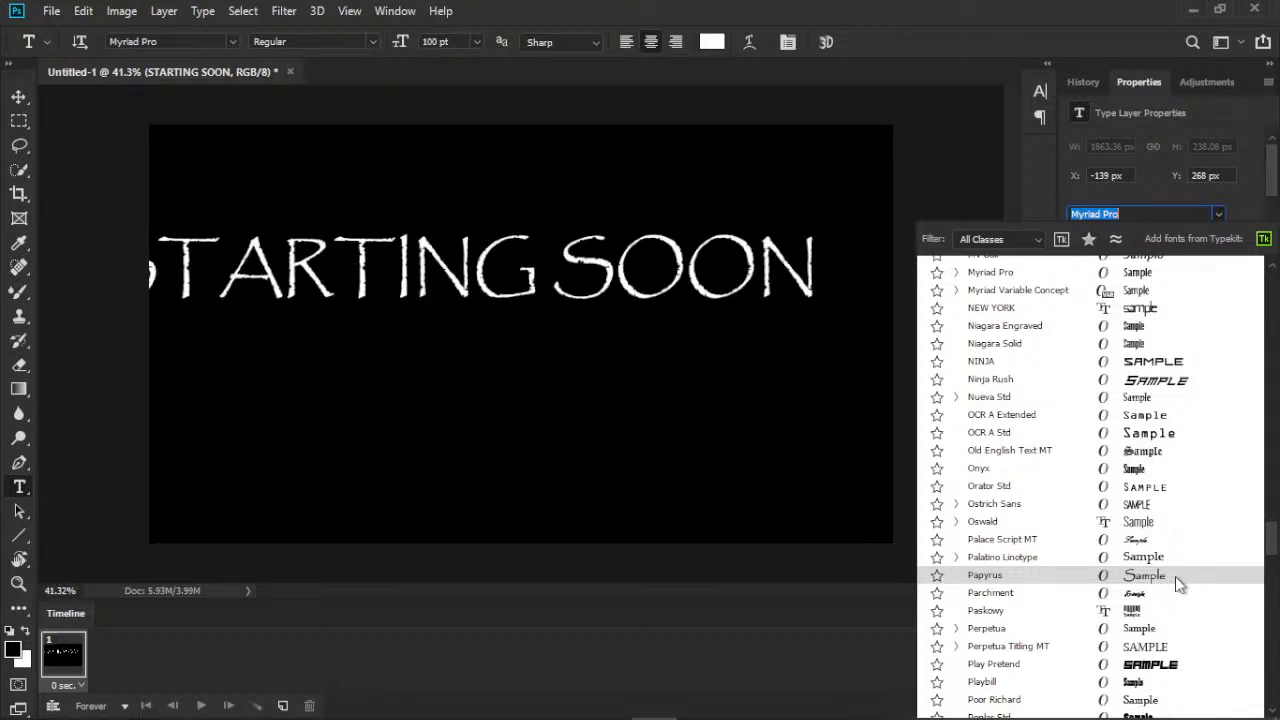
scroll(1175, 576, "down", 3)
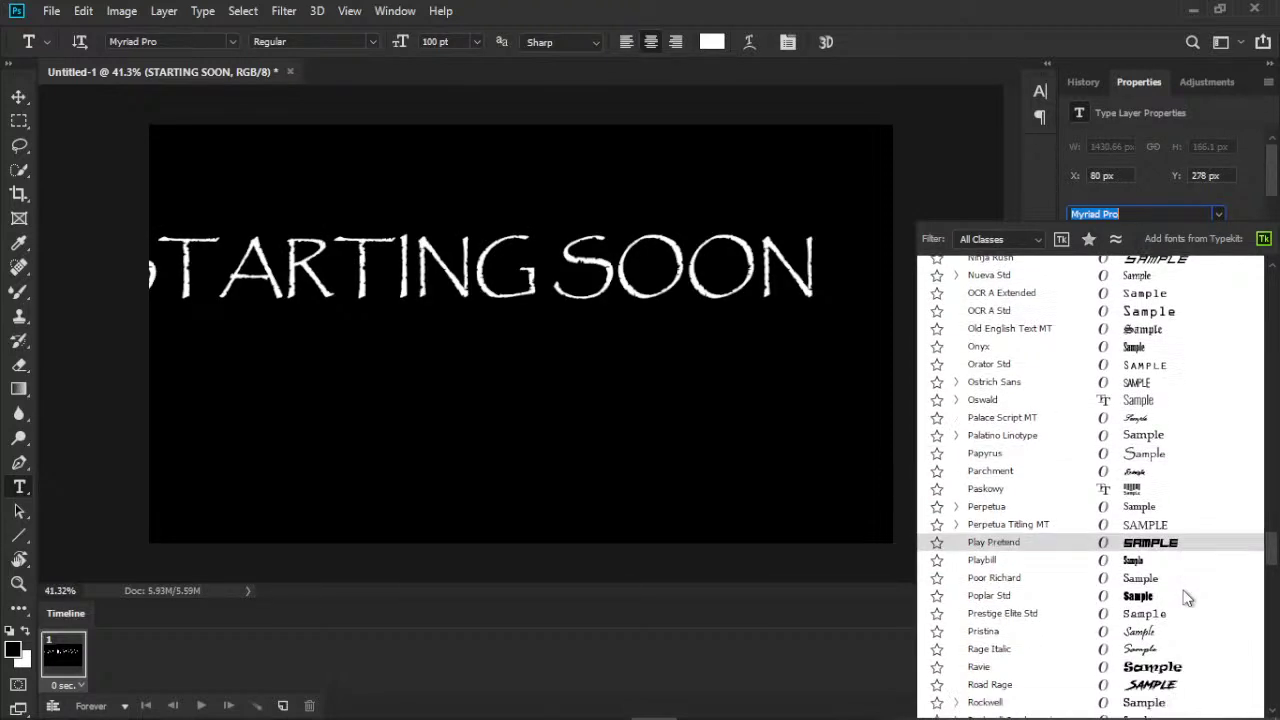
scroll(1186, 597, "down", 1)
scroll(1186, 597, "down", 1)
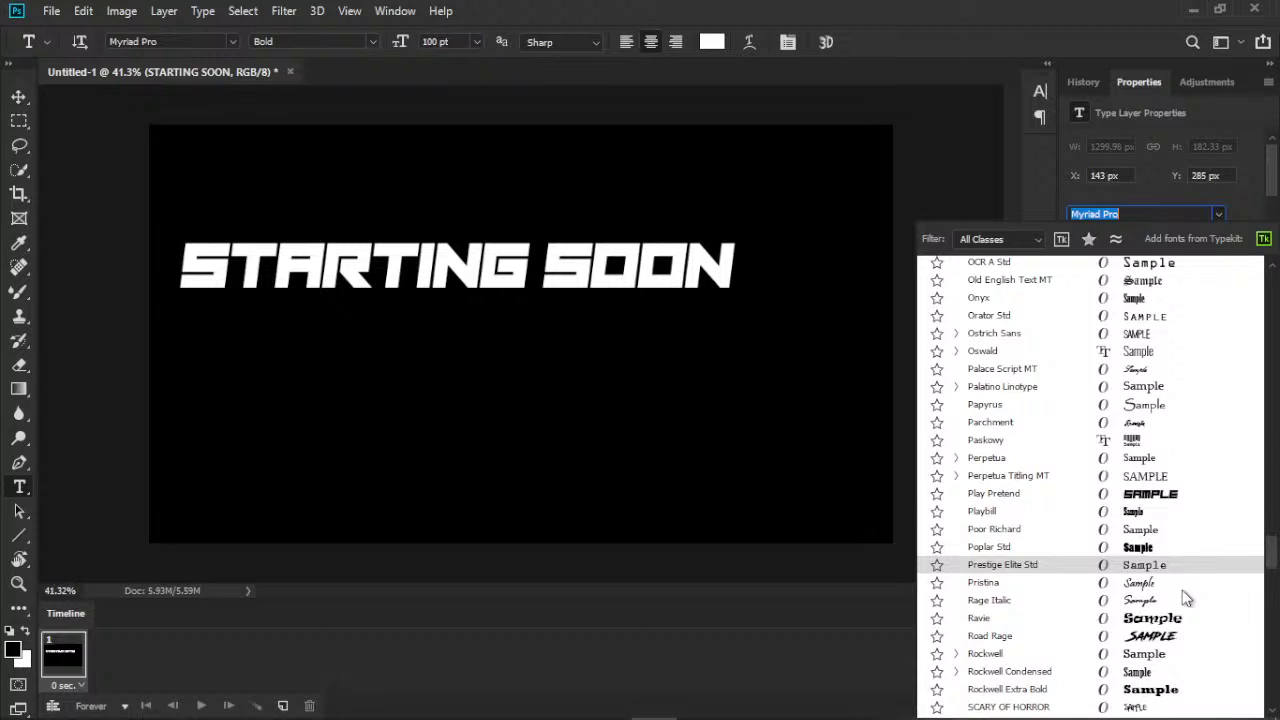
scroll(1186, 595, "down", 2)
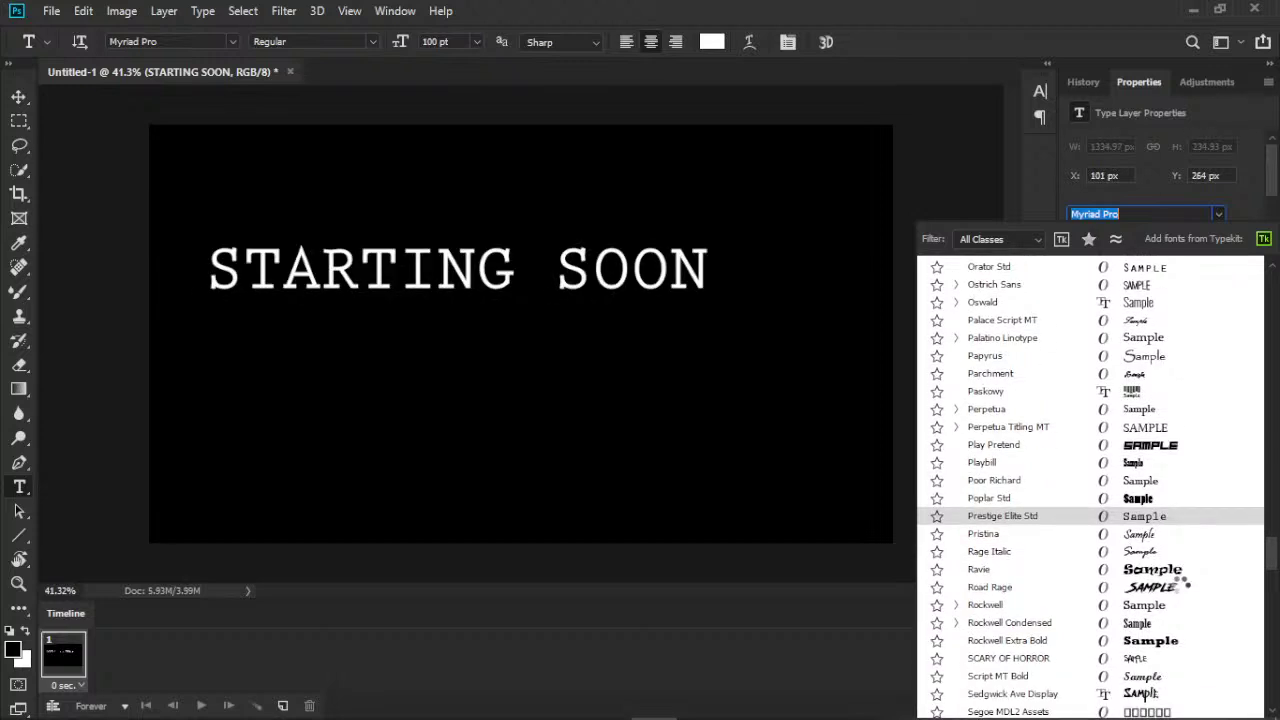
scroll(1181, 590, "down", 1)
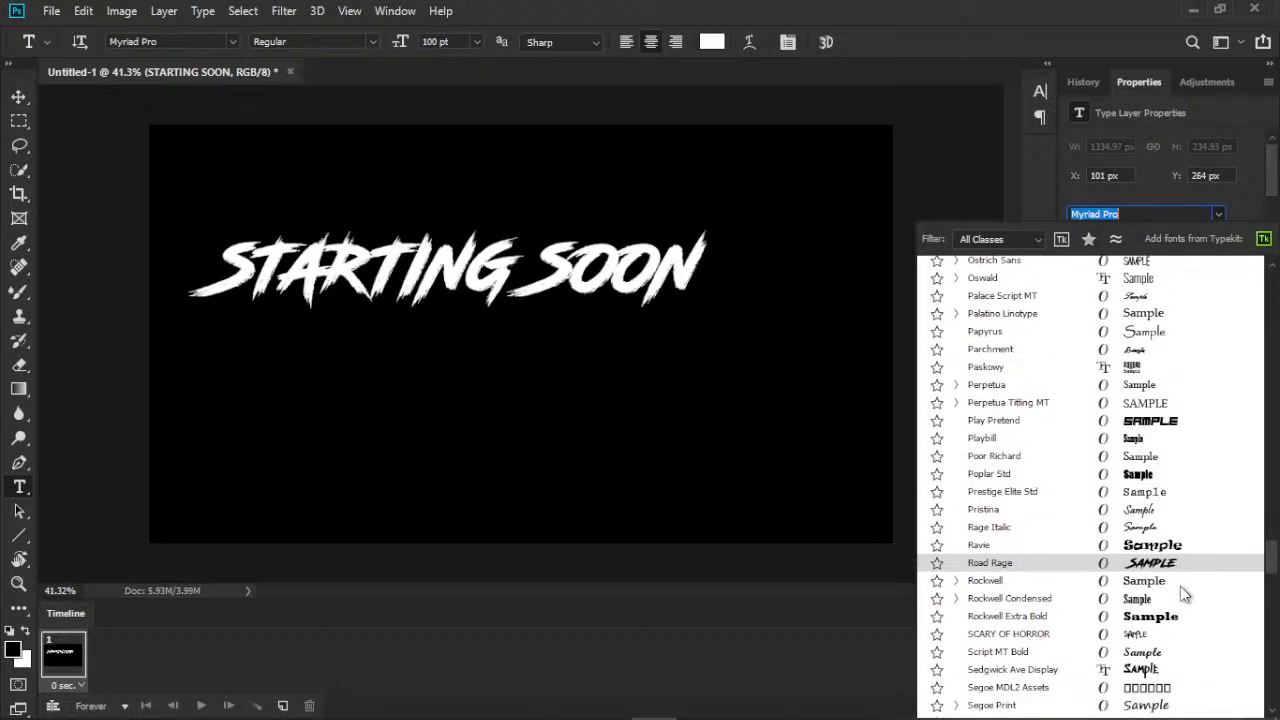
scroll(1180, 586, "down", 3)
scroll(1180, 586, "down", 2)
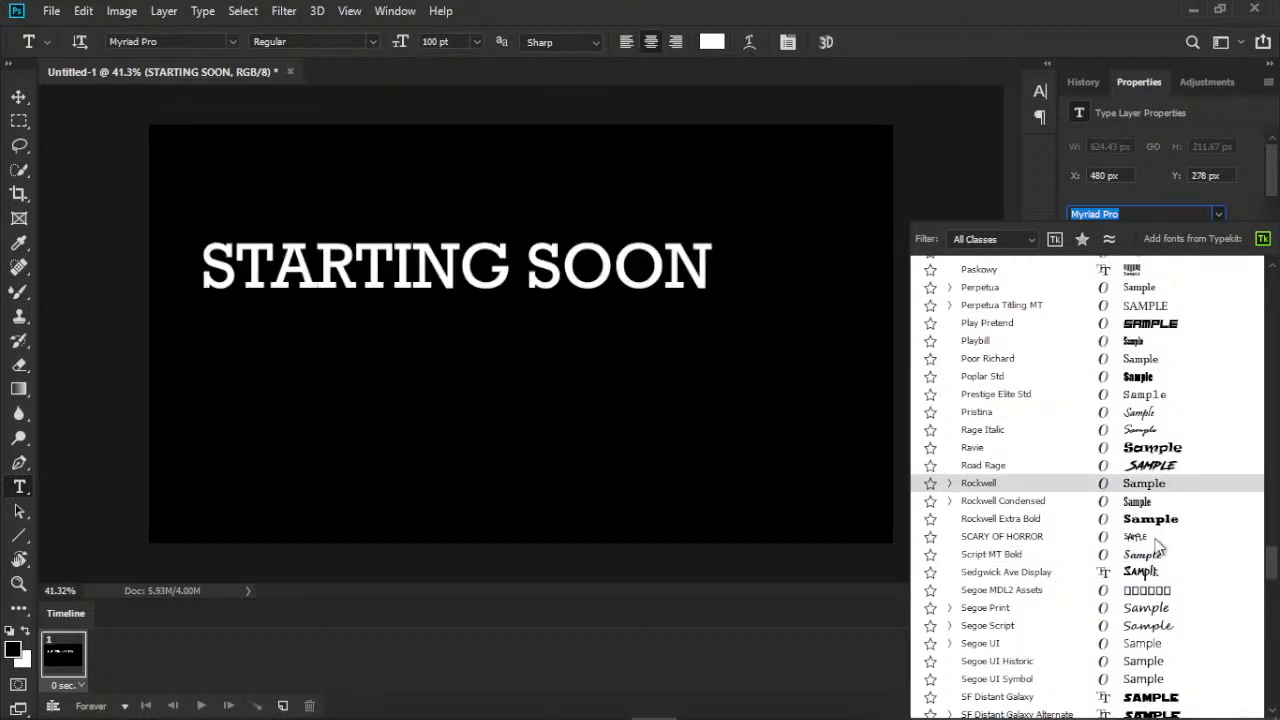
scroll(1157, 543, "down", 2)
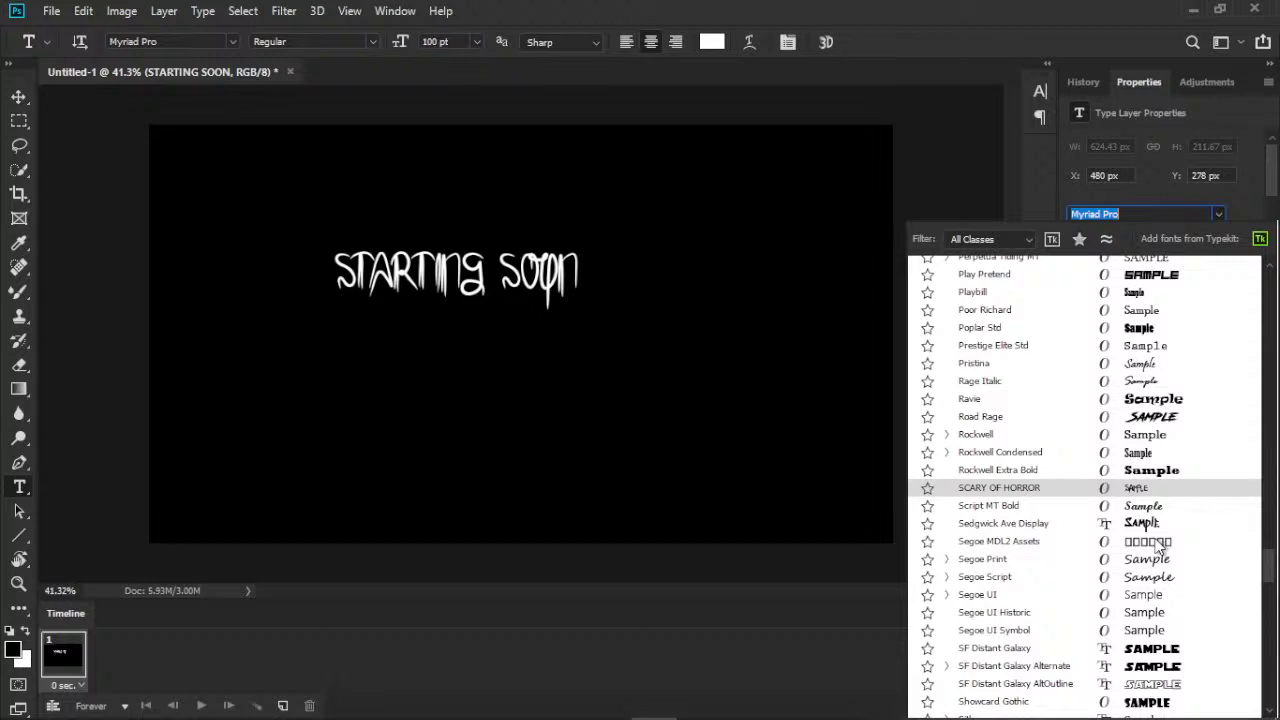
scroll(1170, 580, "down", 2)
scroll(1185, 620, "down", 2)
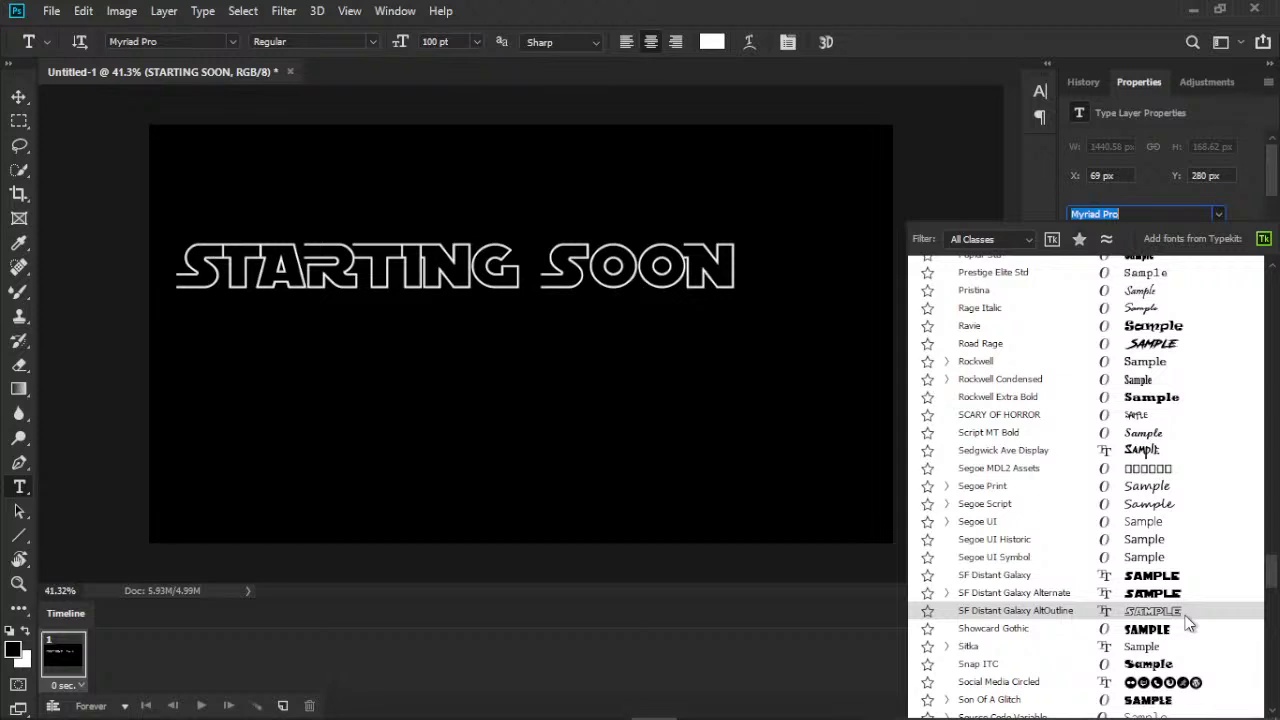
- Apply SF Distant Galaxy AltOutline, move the title toward centre, and enlarge it to 115 pt
left_click(1188, 622)
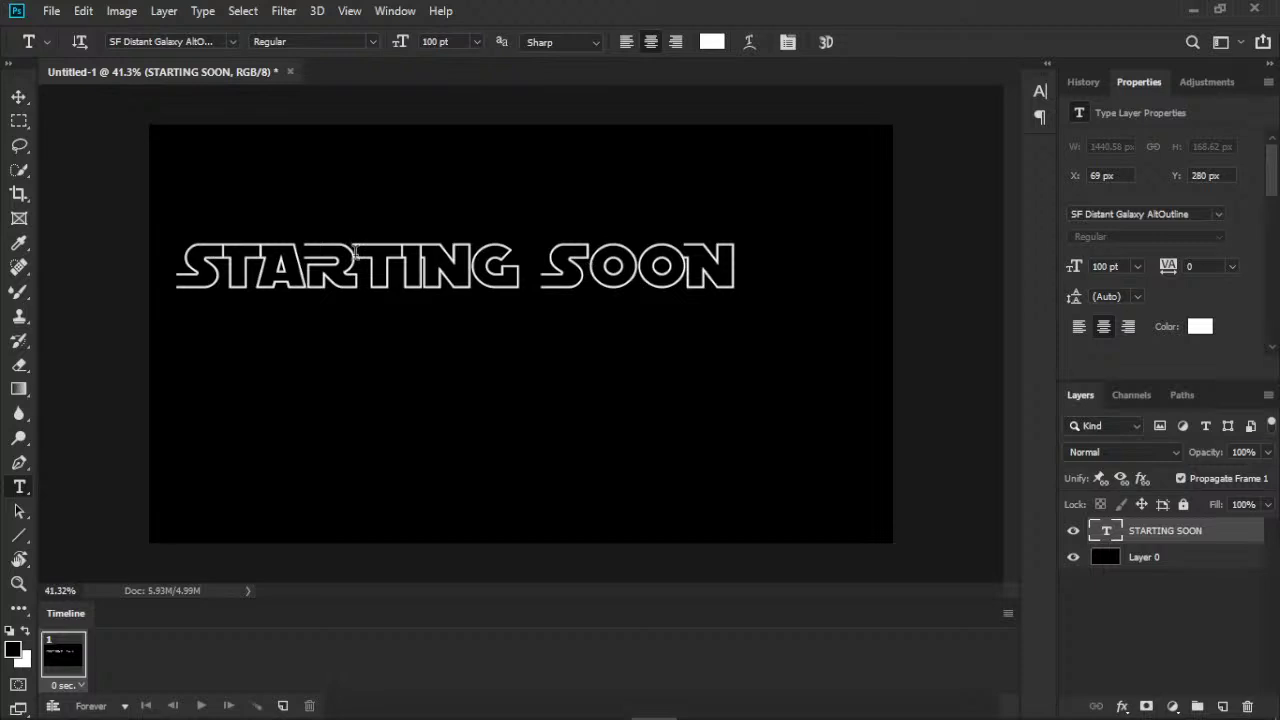
left_click(18, 97)
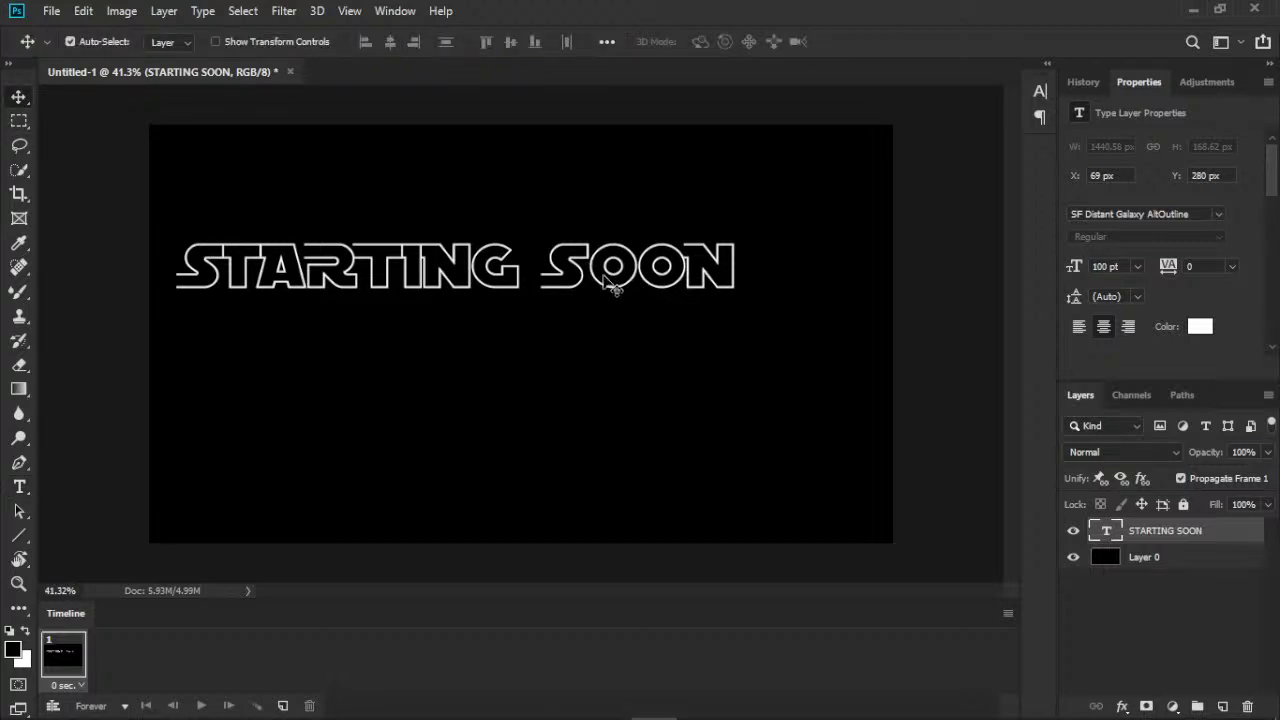
left_click_drag(609, 294, 668, 354)
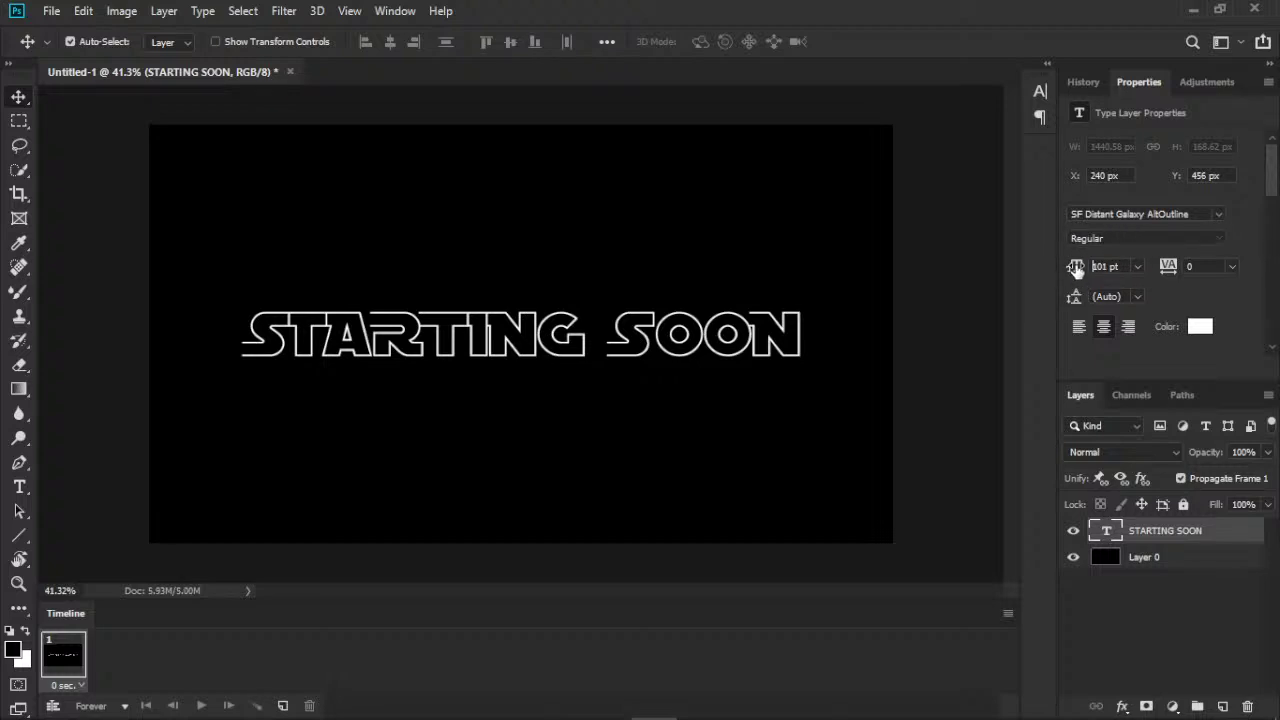
left_click_drag(1075, 268, 1080, 263)
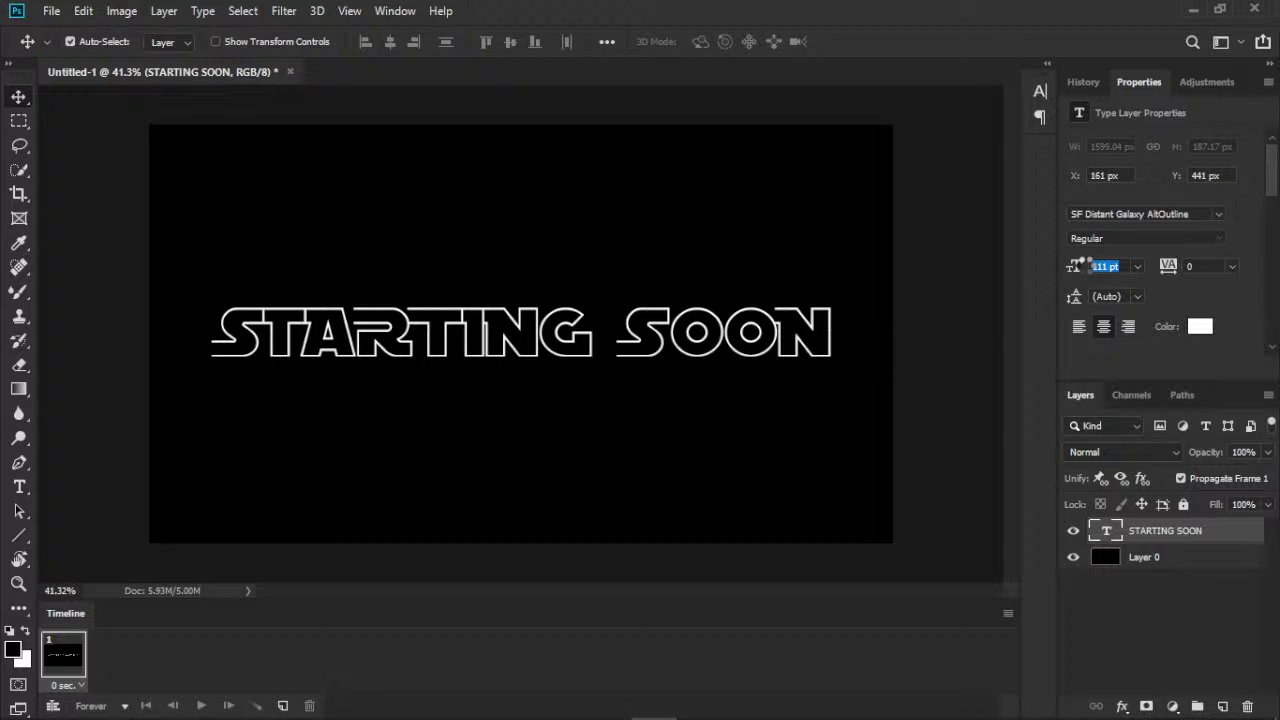
left_click_drag(1080, 263, 1093, 262)
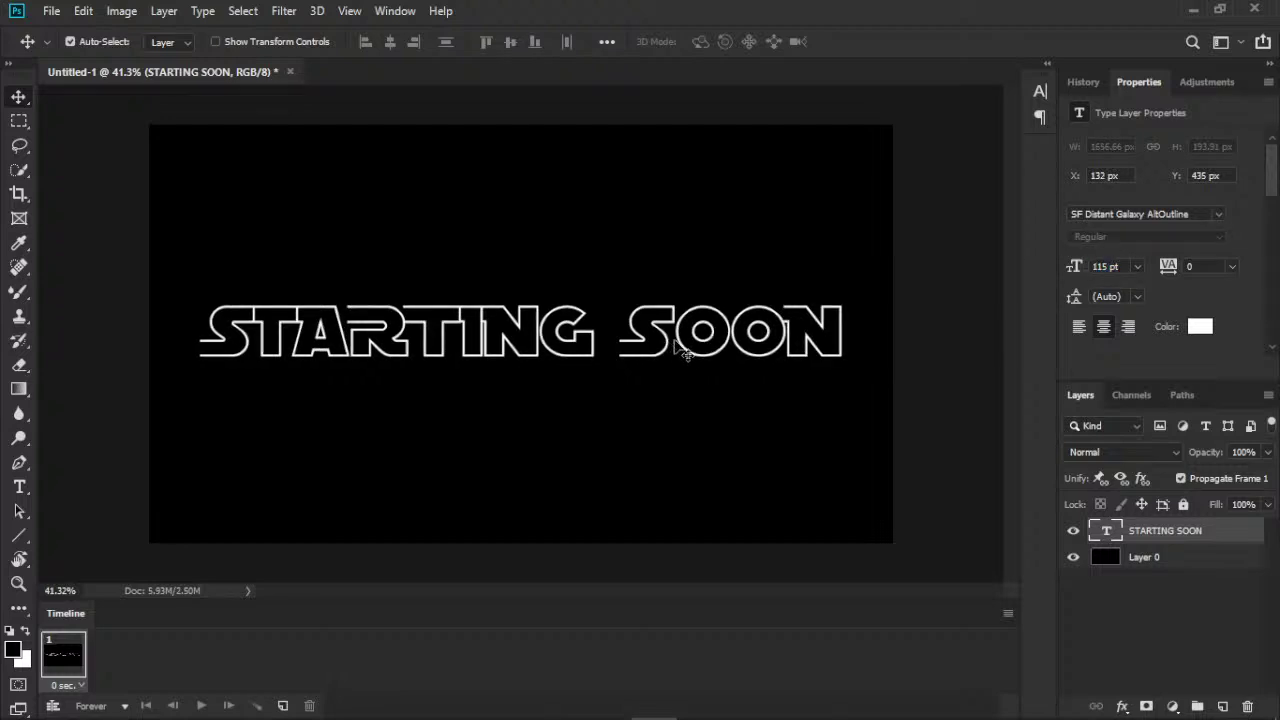
- Nudge the STARTING SOON title into the exact centre of the canvas
mouse_move(684, 350)
left_mouse_down()
mouse_move(668, 362)
mouse_move(686, 353)
left_mouse_up()
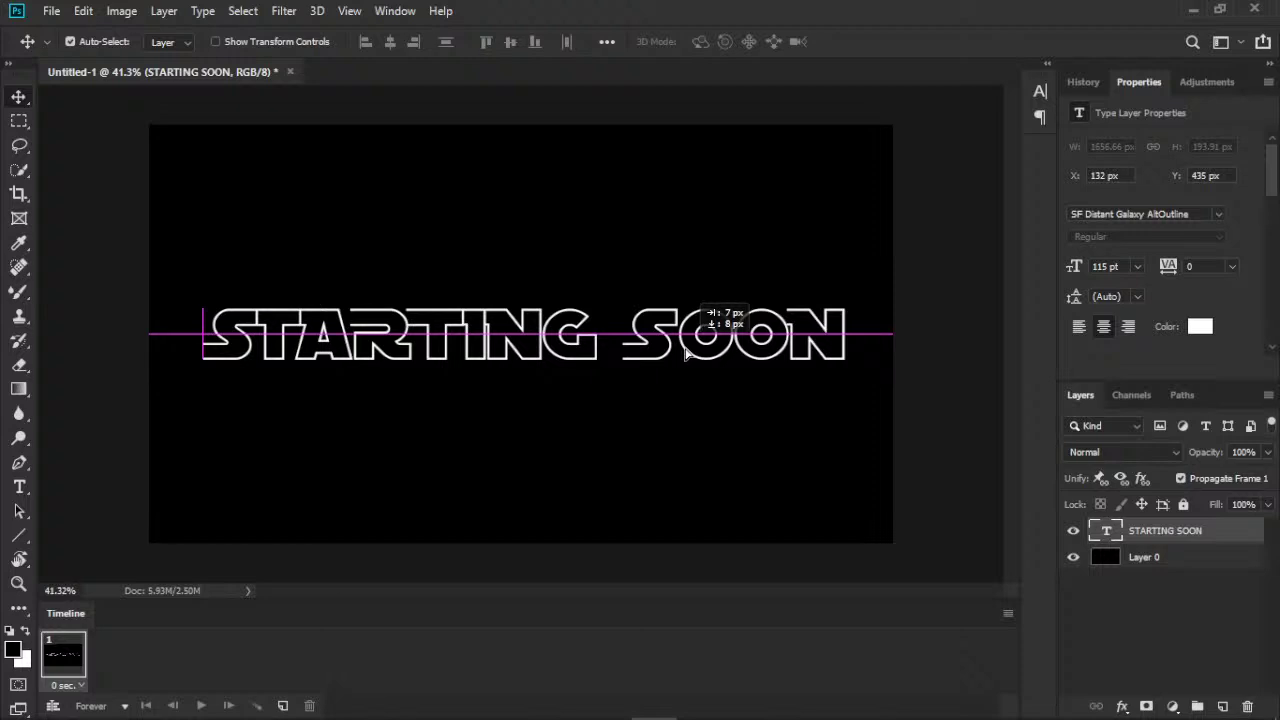
left_click_drag(685, 349, 688, 349)
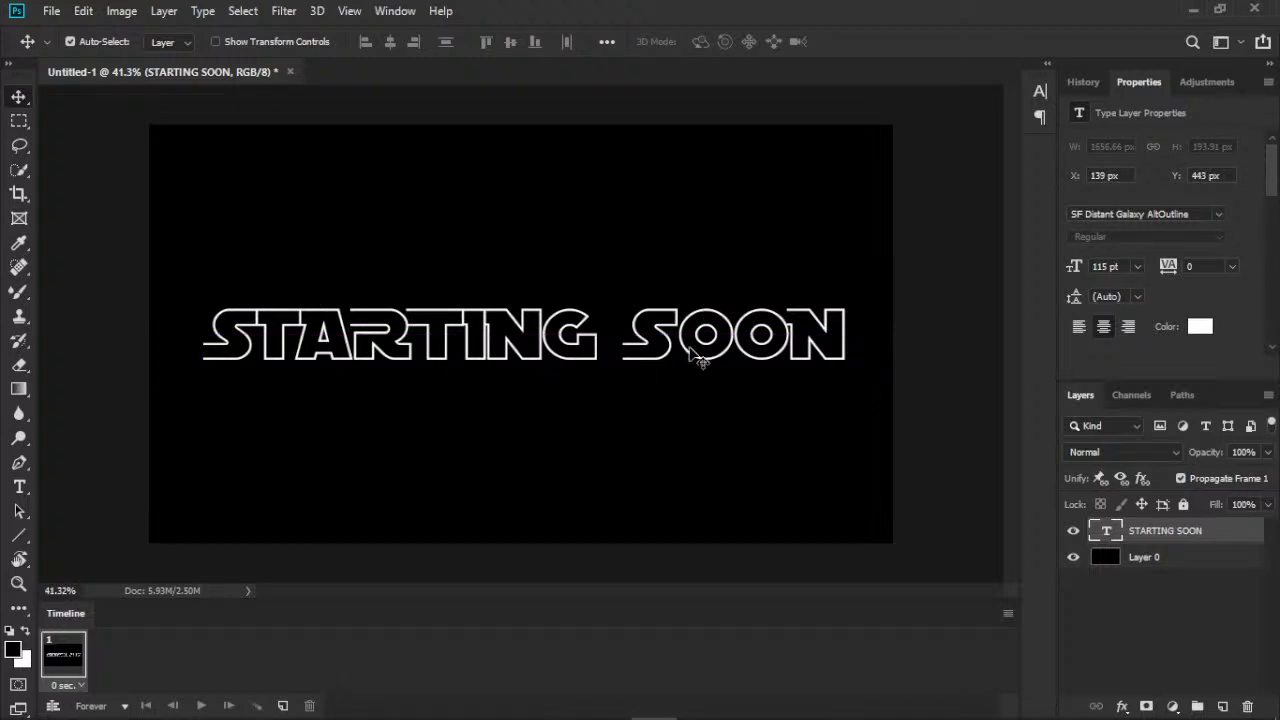
left_click_drag(690, 352, 687, 352)
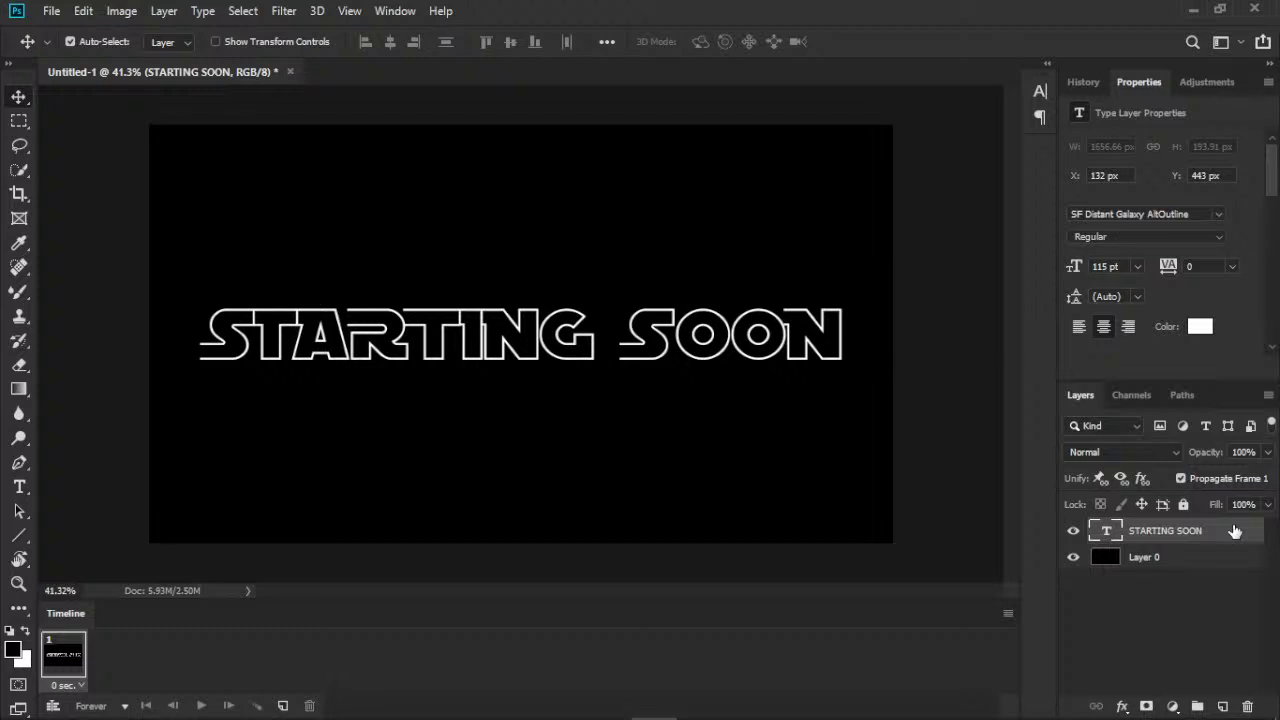
double_click(1235, 531)
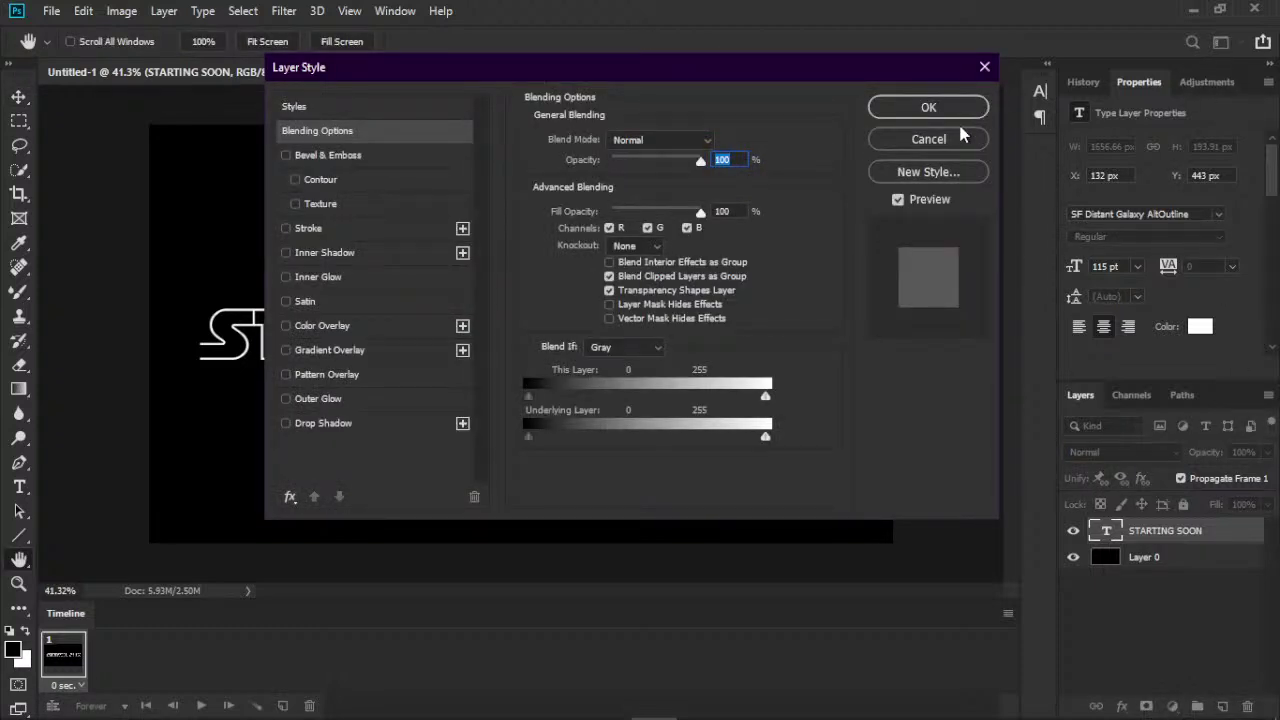
left_click(934, 140)
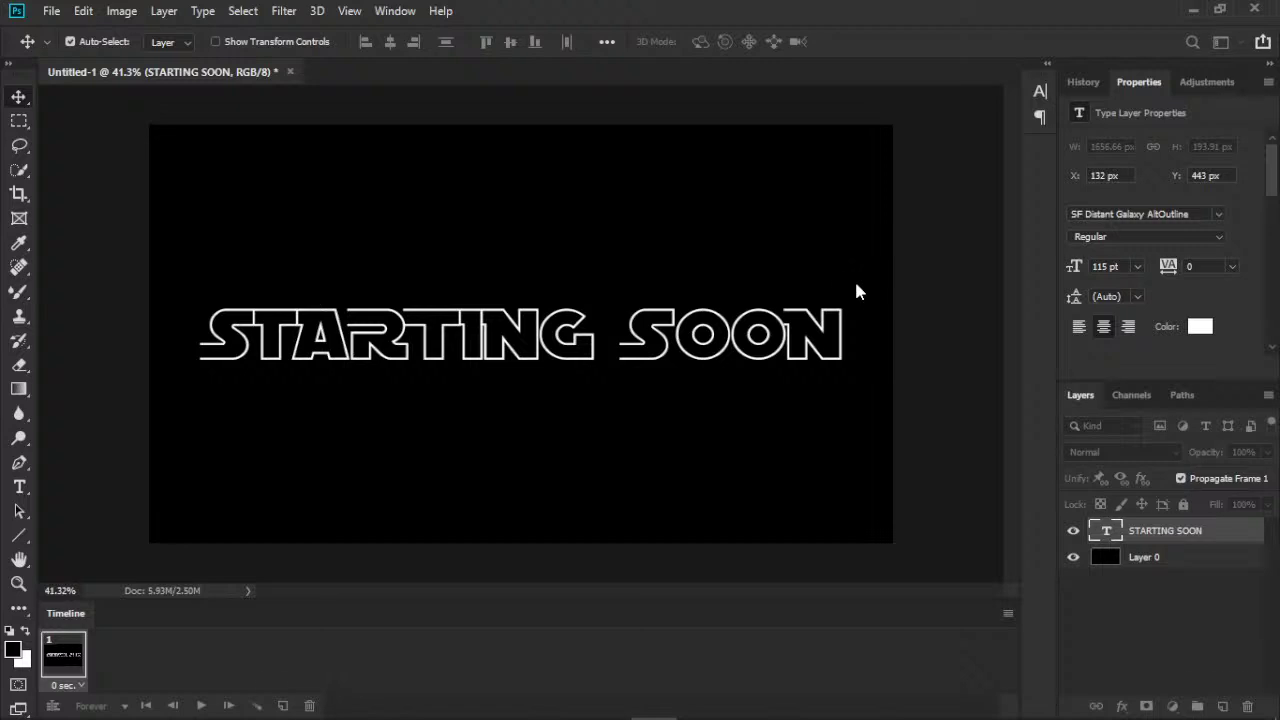
- Convert the text layer to a smart object, then undo the conversion
double_click(1212, 543)
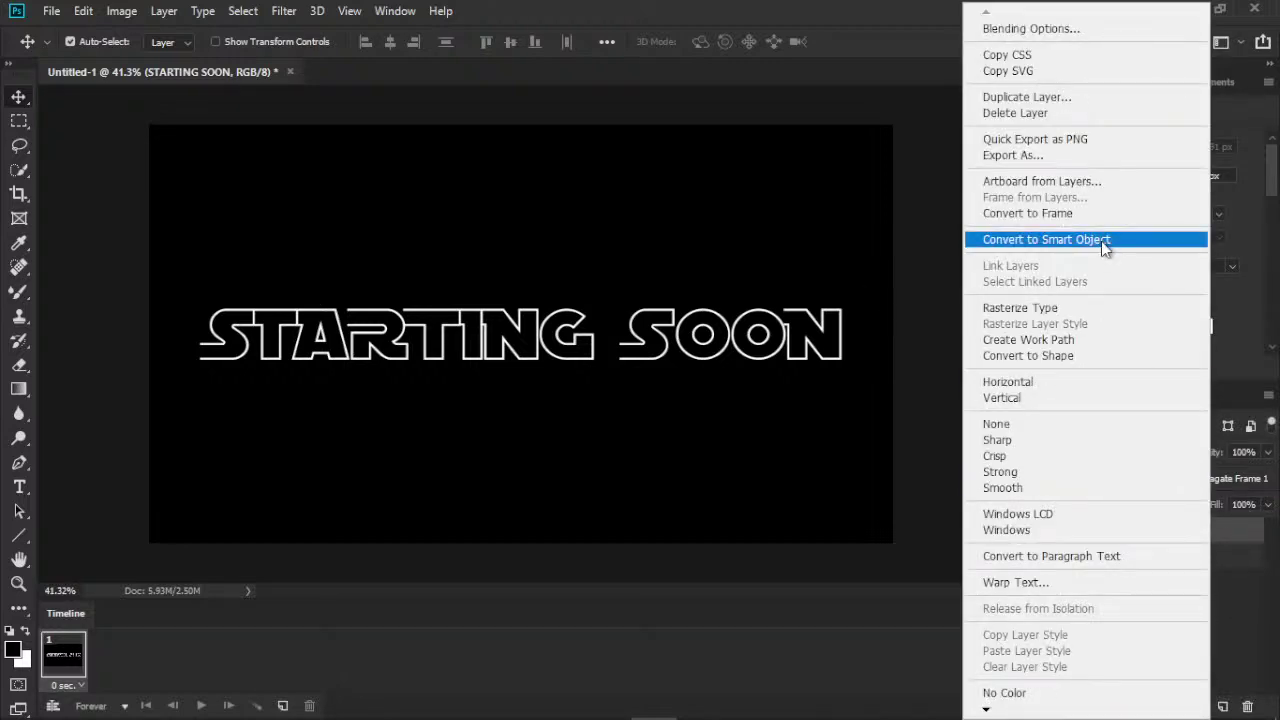
left_click(1114, 247)
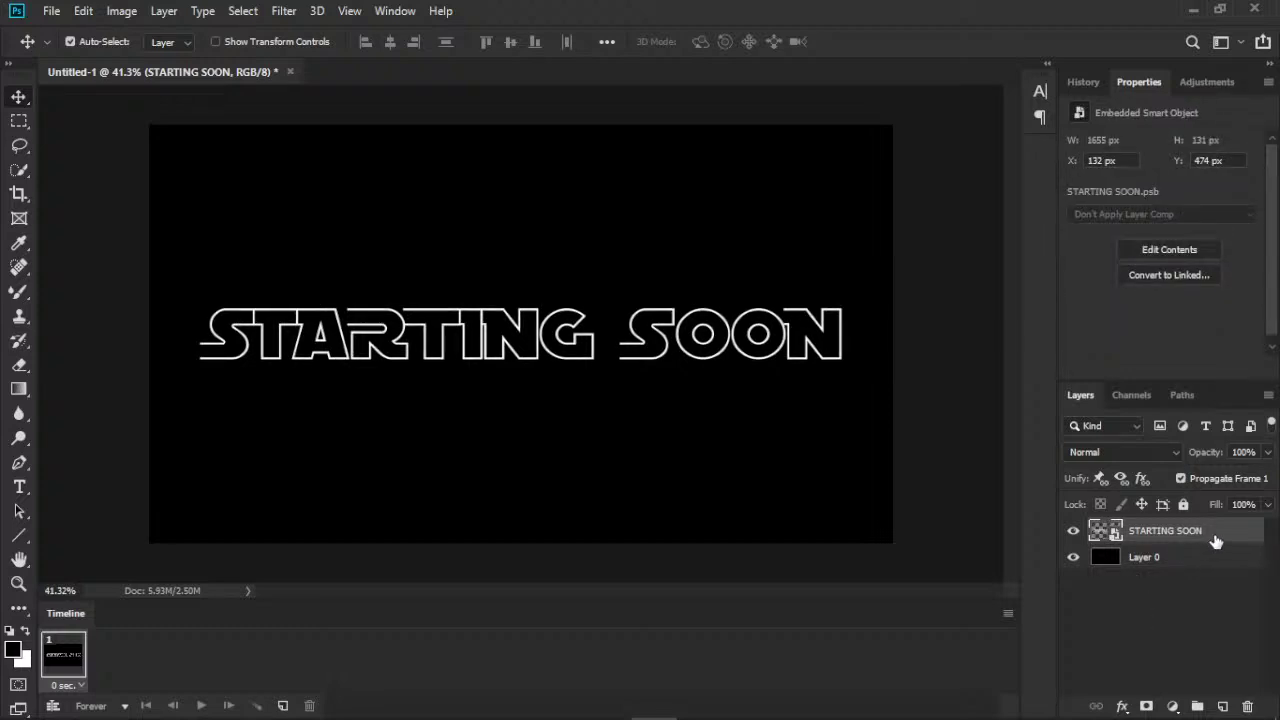
key("ctrl+z")
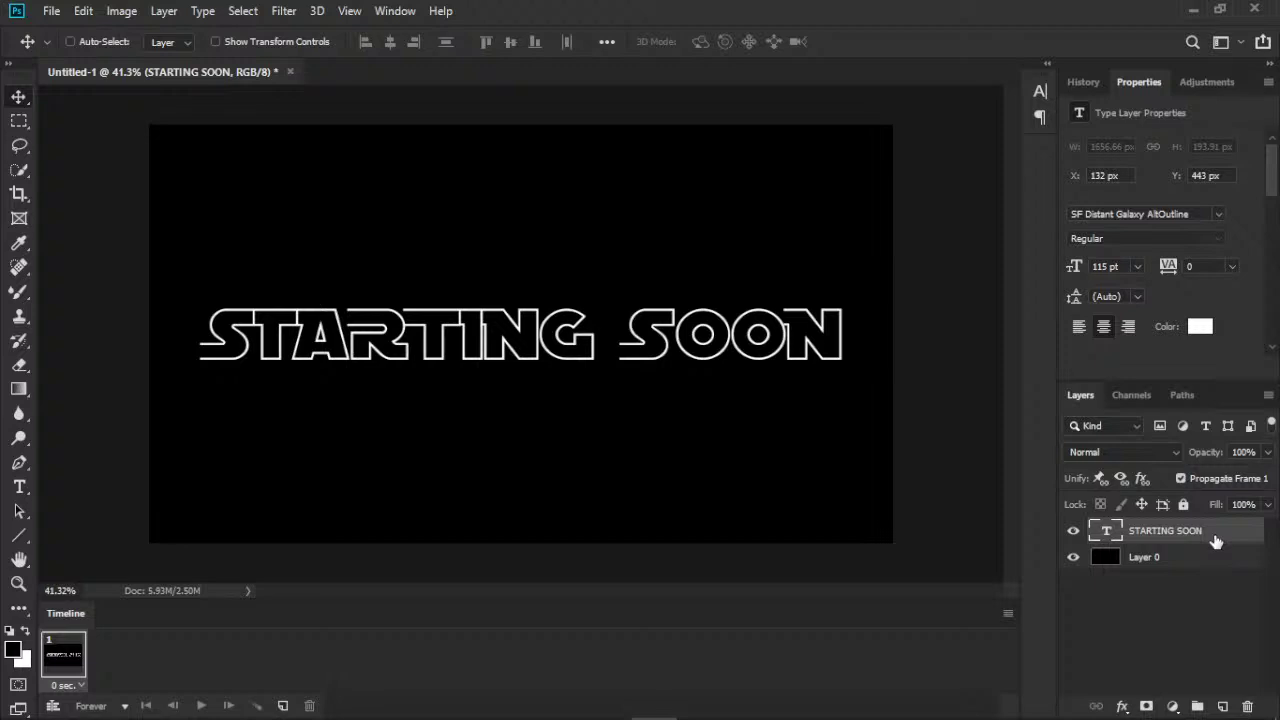
- Duplicate the STARTING SOON layer, hide the original, and convert the copy to a smart object
key("ctrl+j")
left_click(1073, 557)
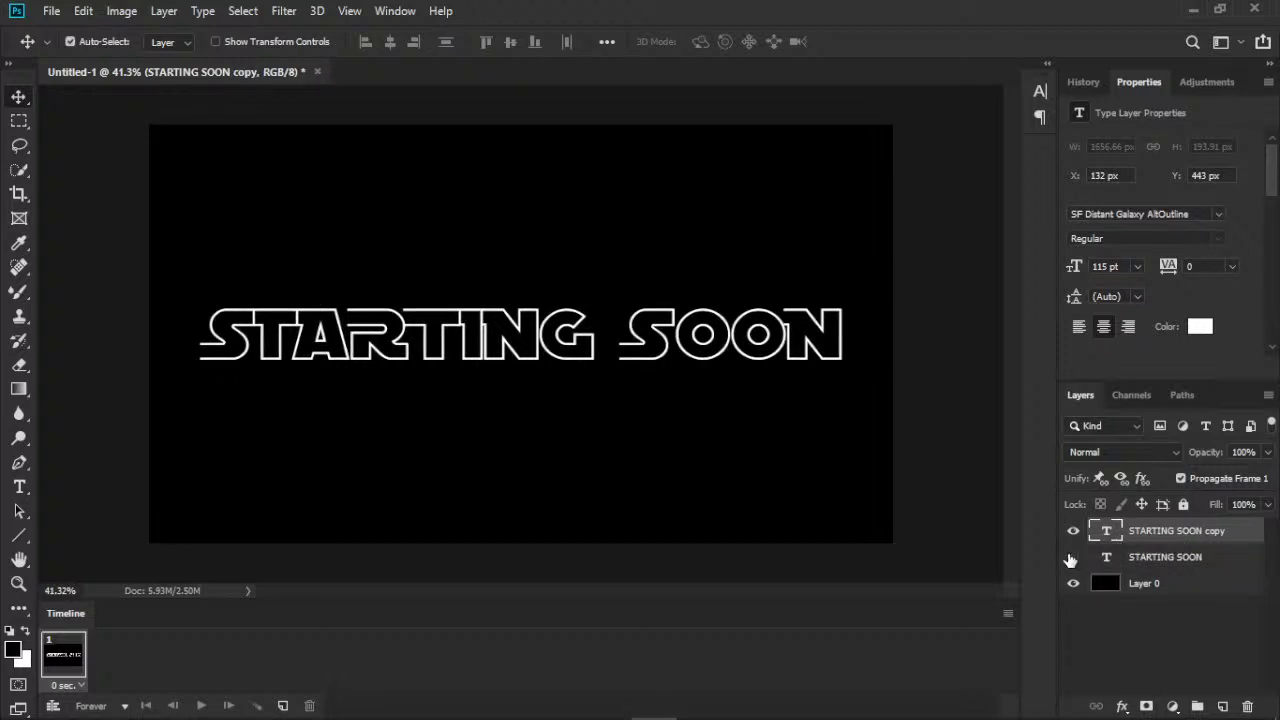
right_click(1241, 536)
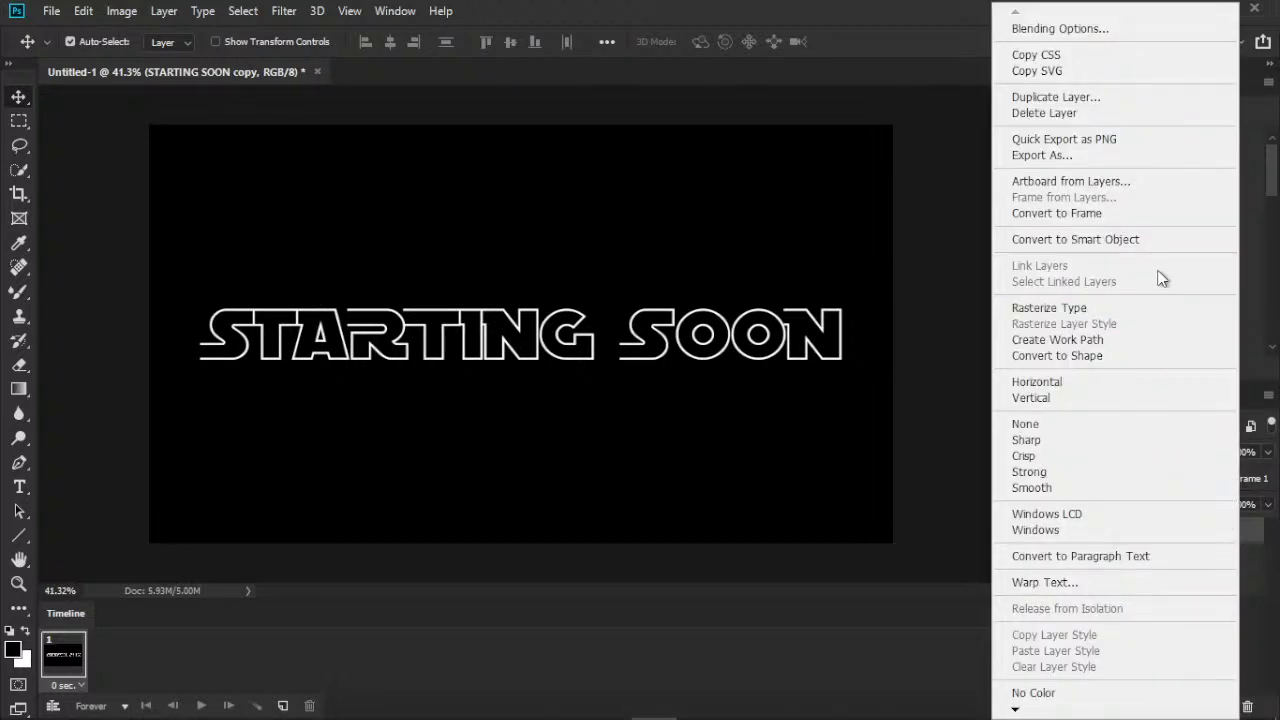
left_click(1160, 239)
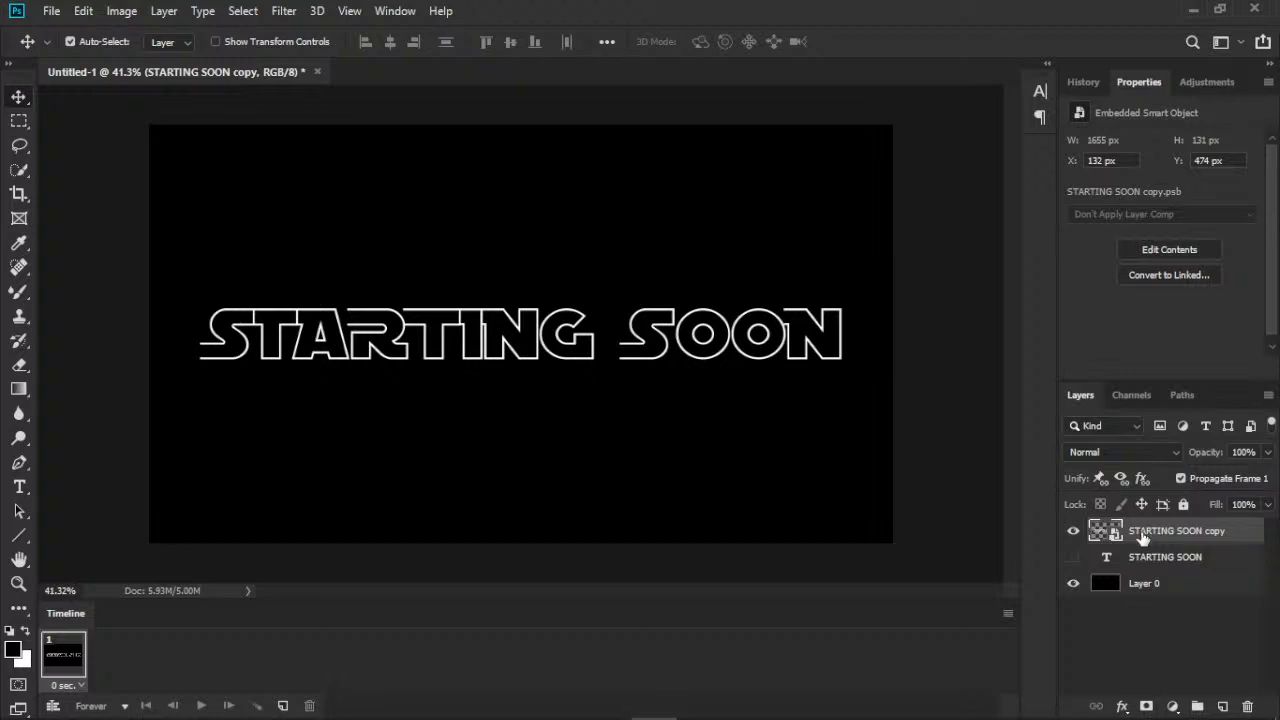
- Add an Outer Glow to the smart-object copy and raise its opacity from 35% to 100%
double_click(1243, 542)
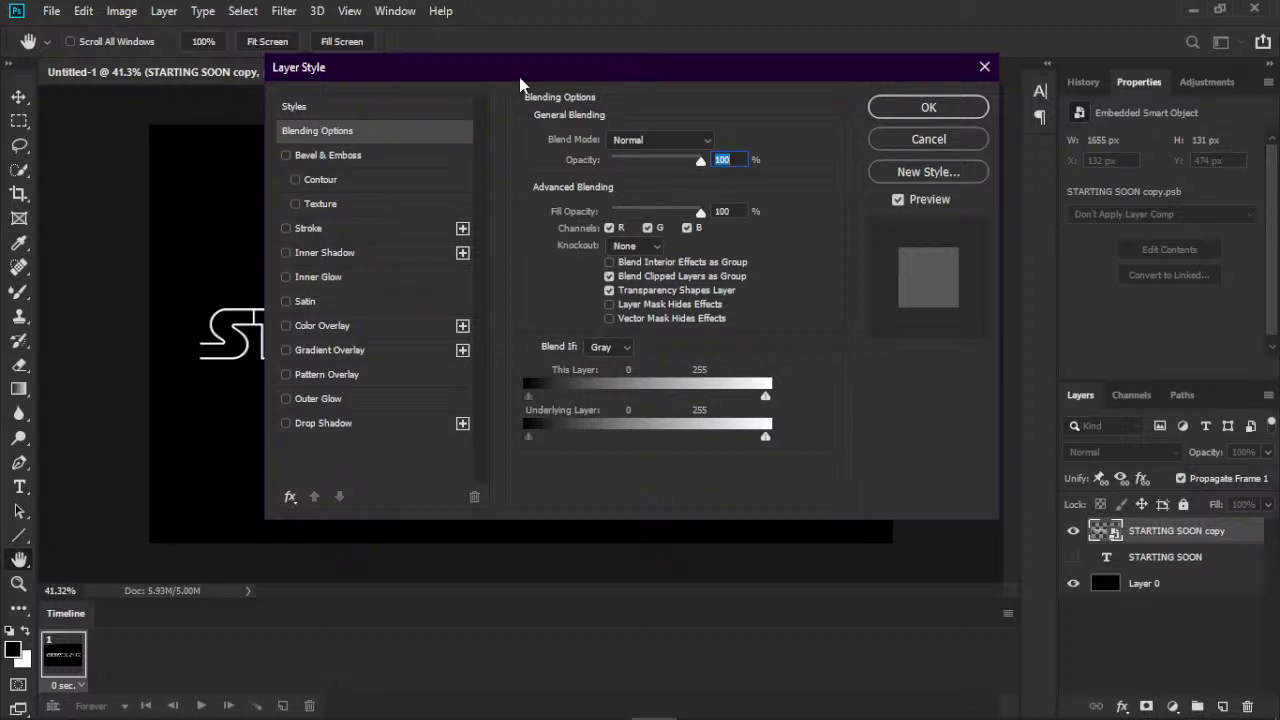
left_click_drag(520, 78, 714, 78)
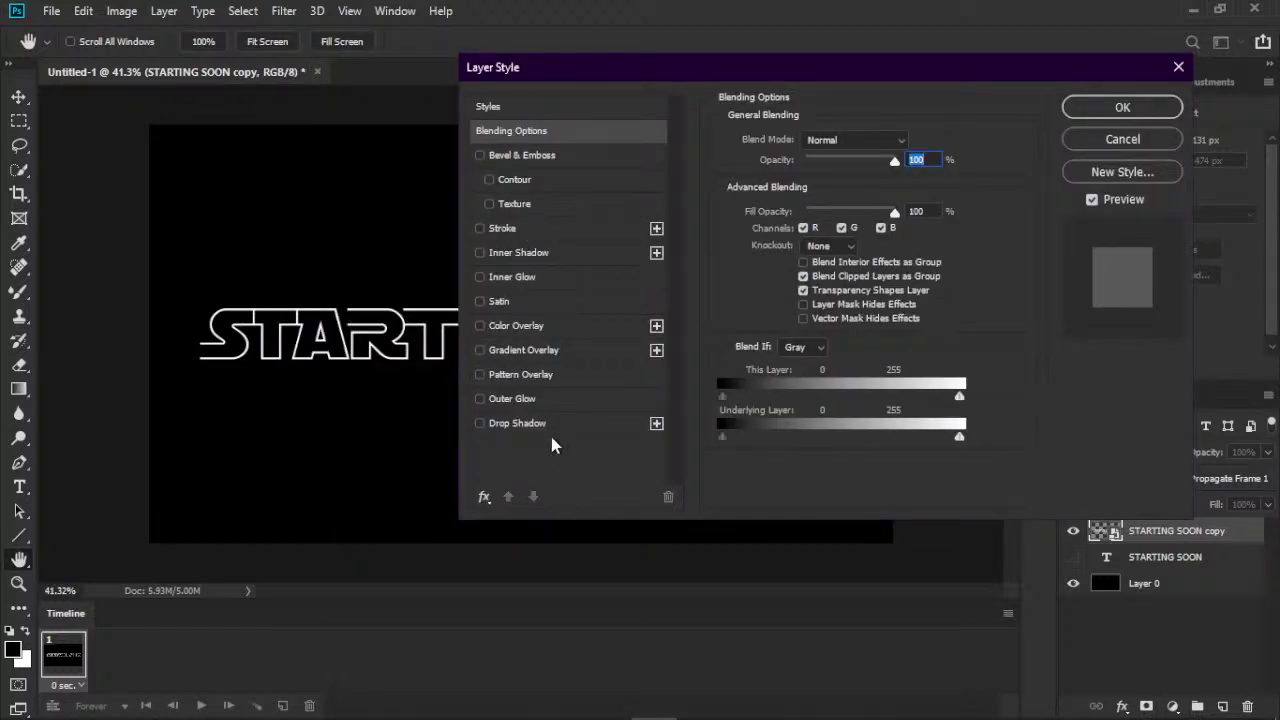
left_click(588, 399)
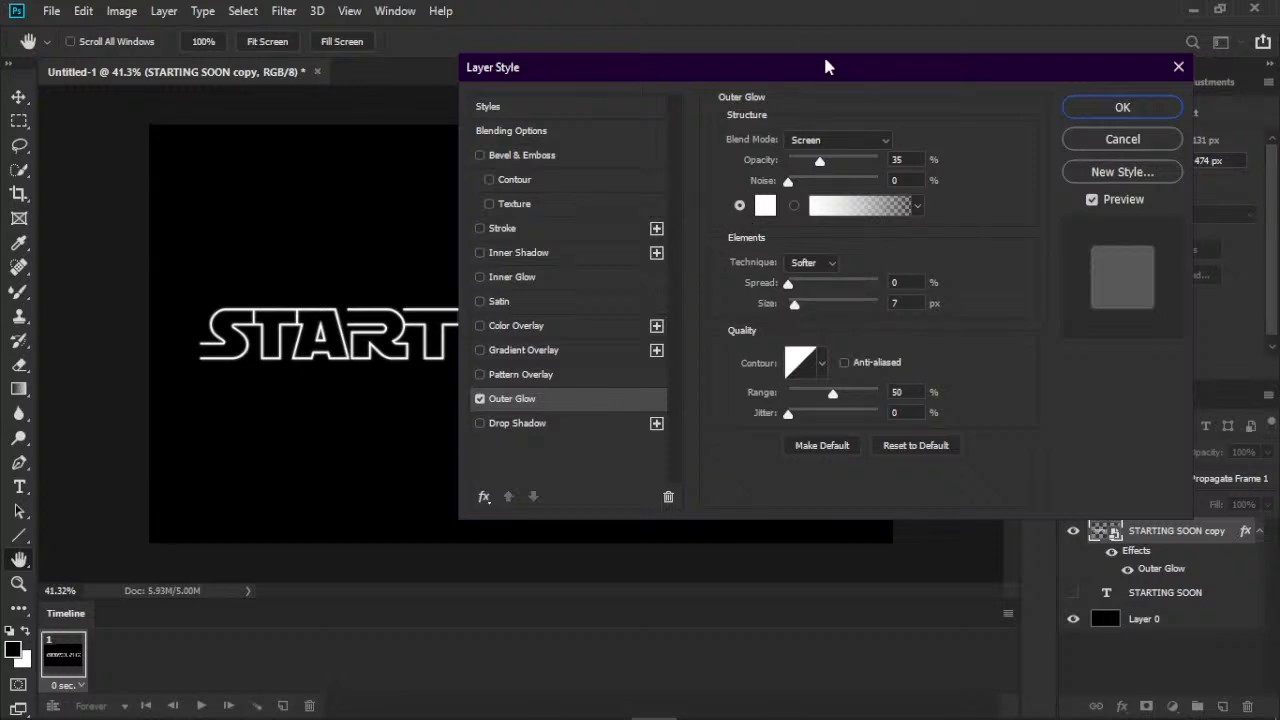
left_click_drag(850, 67, 910, 68)
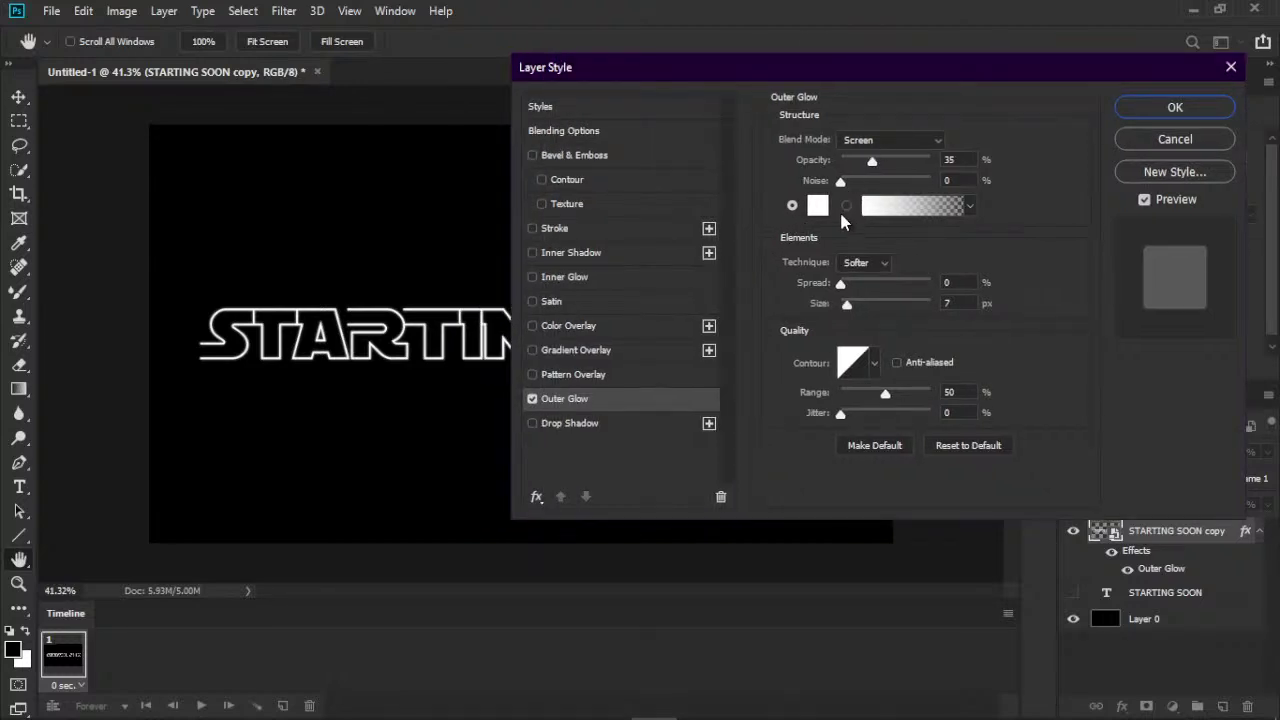
left_click_drag(814, 163, 878, 166)
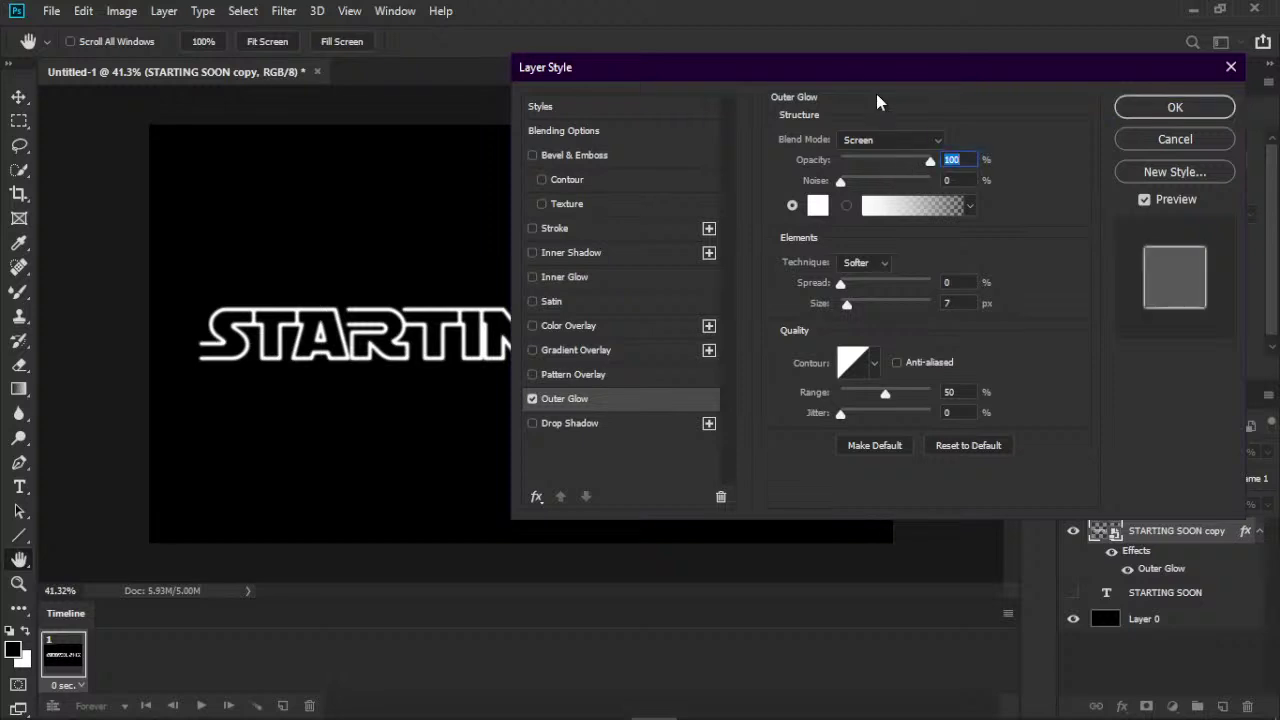
mouse_move(914, 72)
left_mouse_down()
mouse_move(1152, 72)
mouse_move(884, 56)
left_mouse_up()
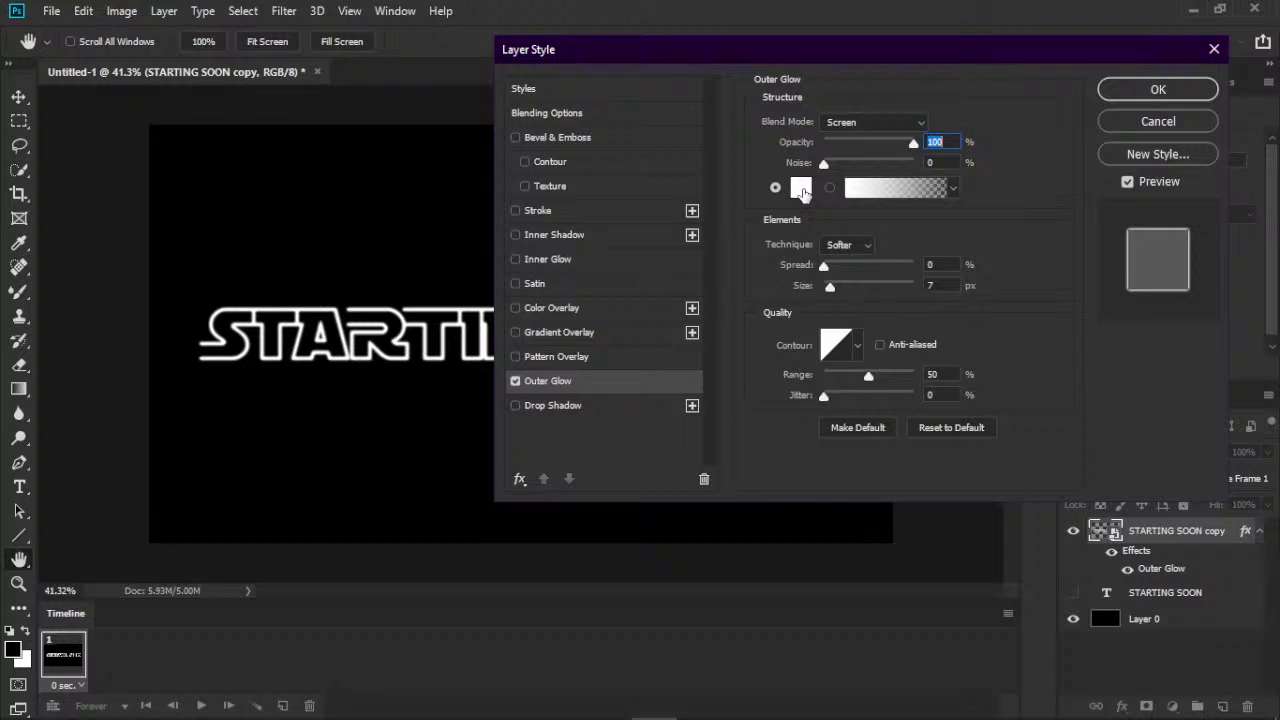
- Set the outer glow colour to a light cyan (#57edff)
left_click(801, 189)
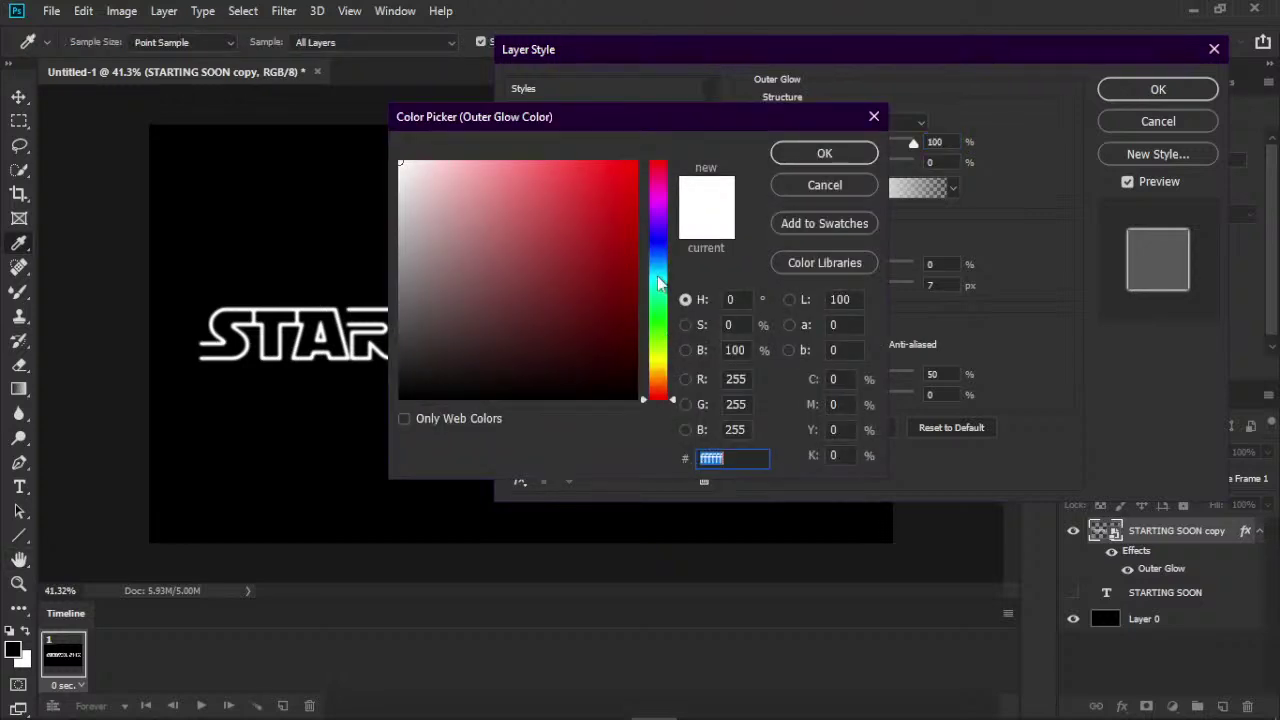
left_click(658, 276)
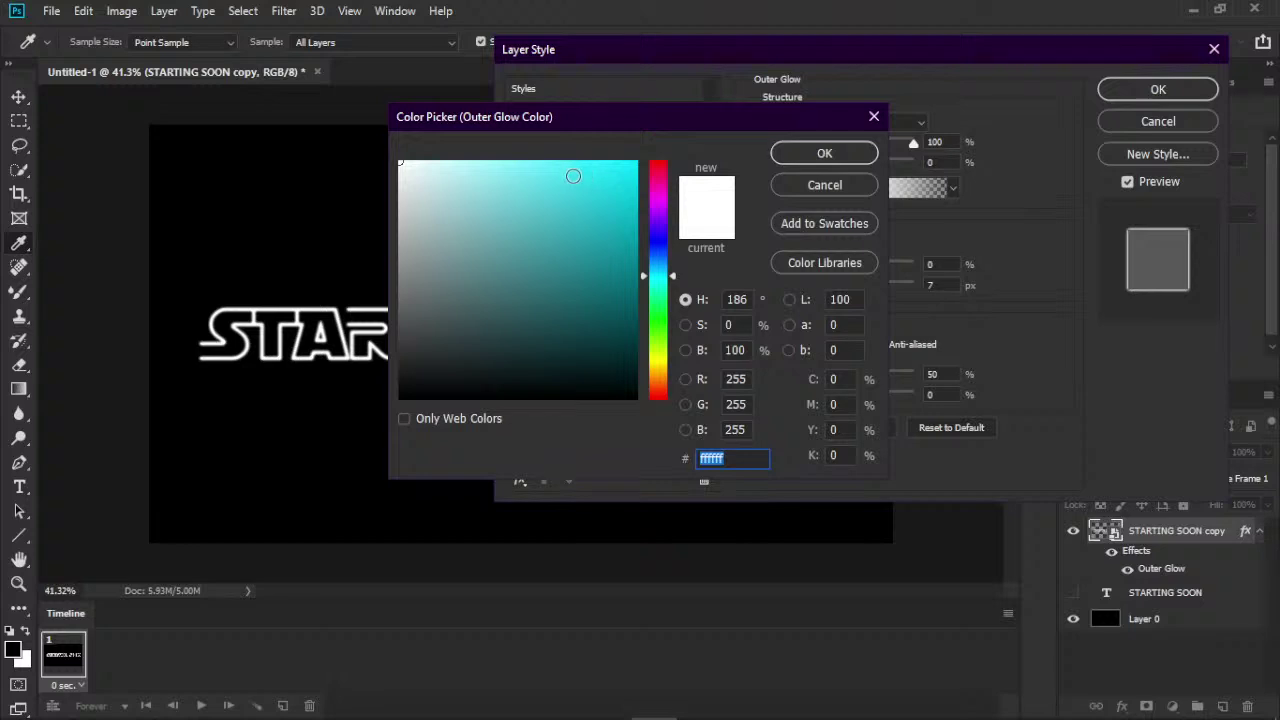
left_click(549, 161)
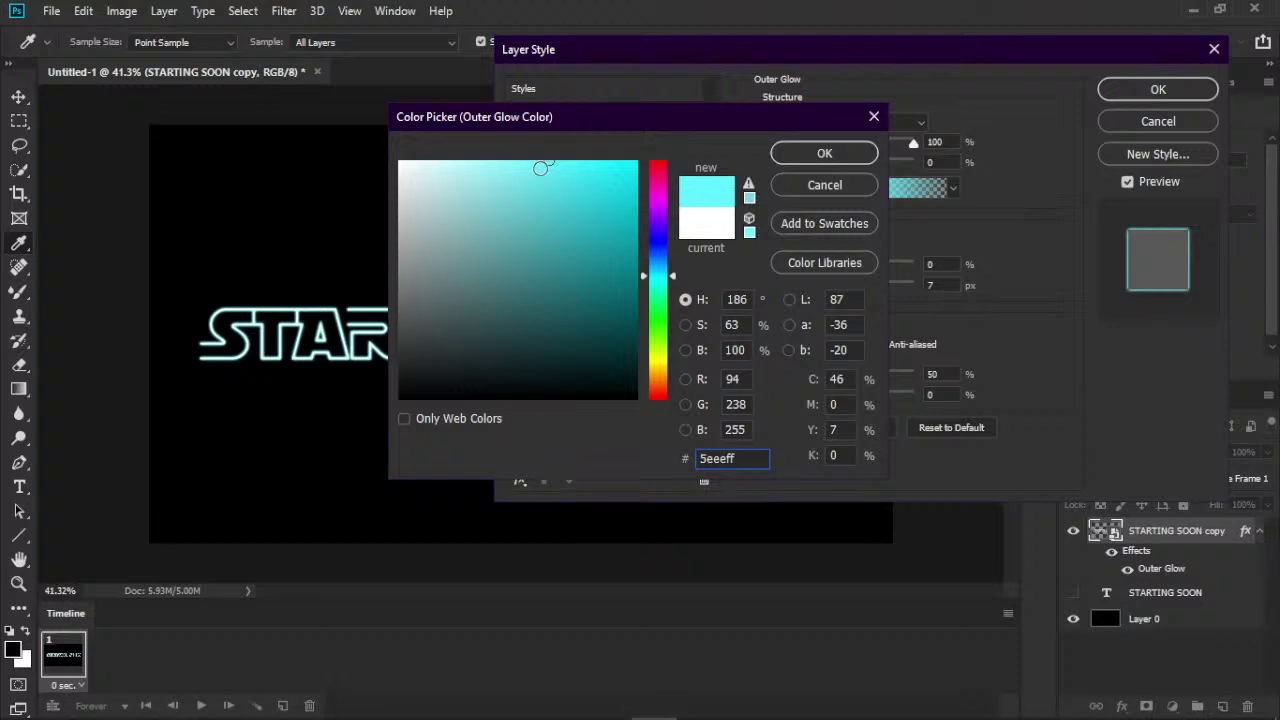
left_click(540, 161)
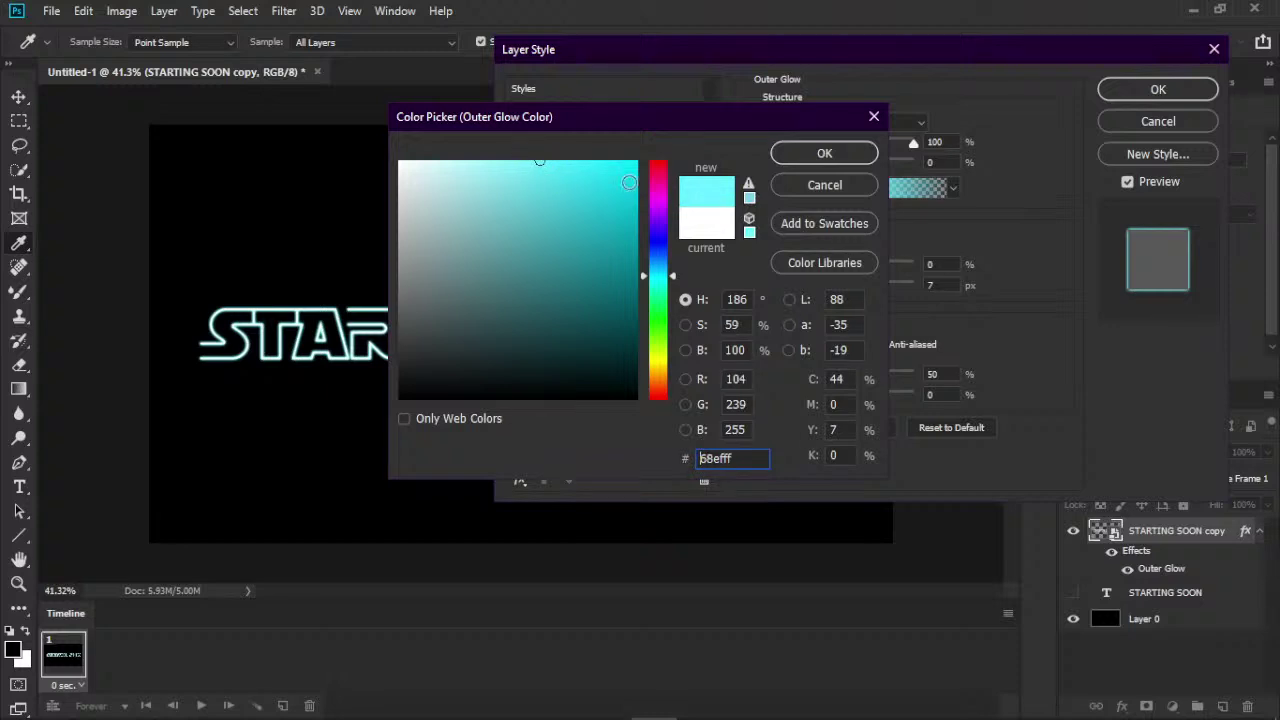
left_click(824, 153)
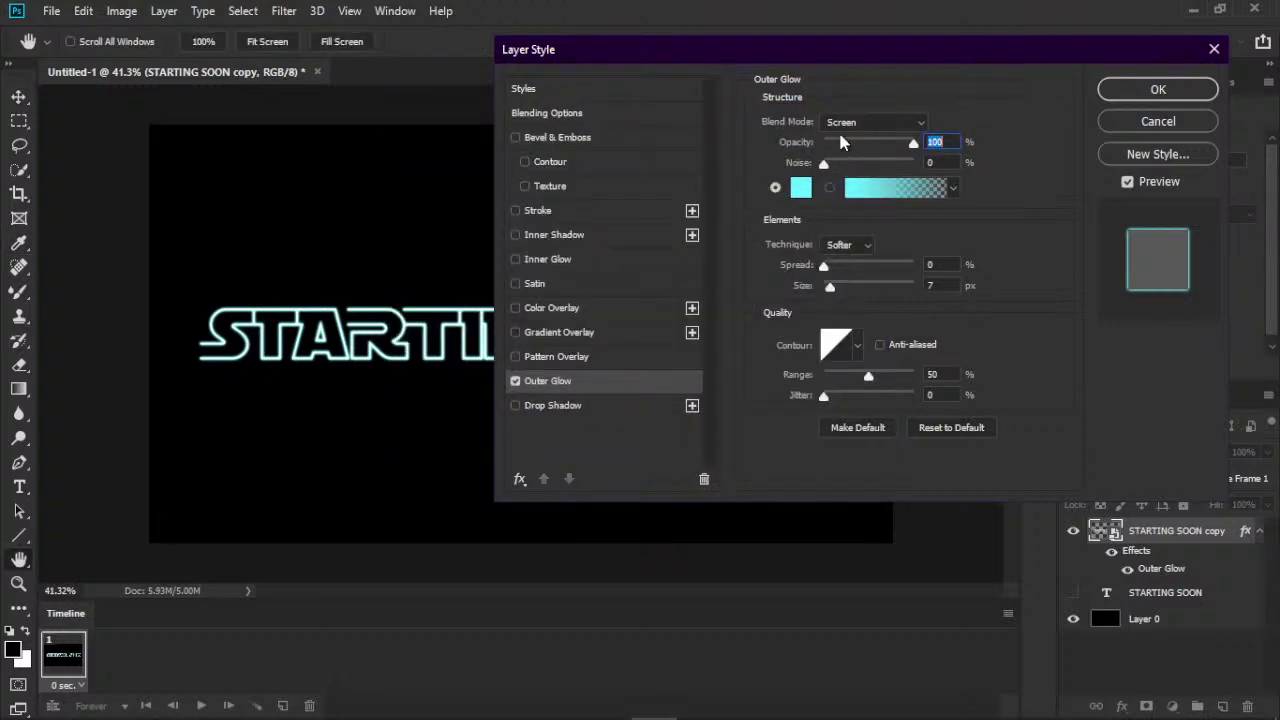
- Set the glow to Normal blending, 22 px size and 70% opacity
left_click(853, 123)
left_click(866, 140)
left_click_drag(795, 291, 818, 293)
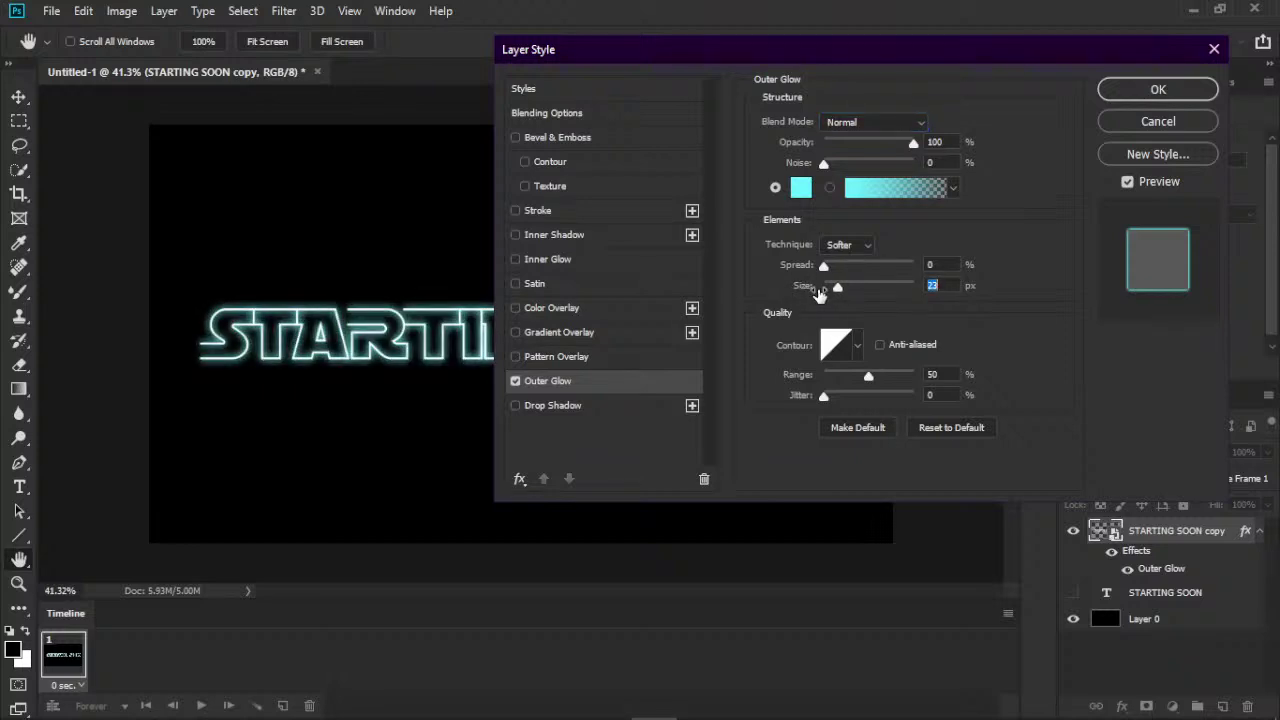
left_click_drag(818, 293, 815, 294)
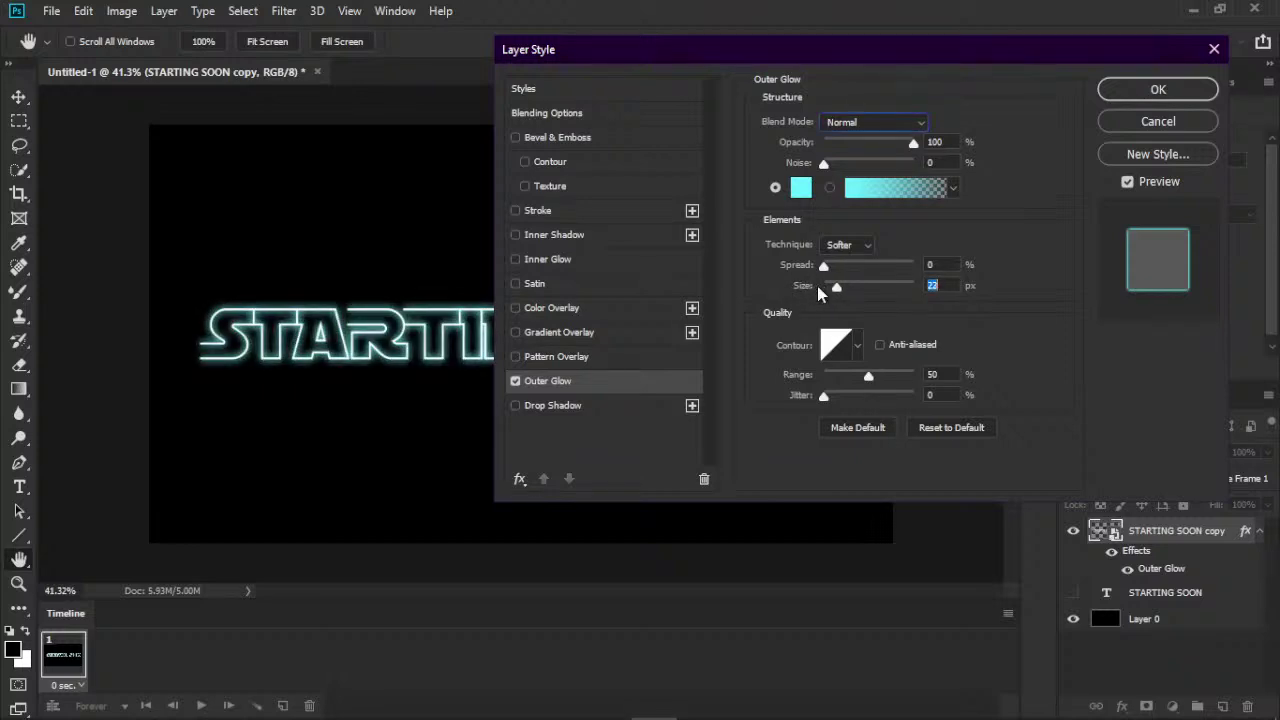
left_click(894, 143)
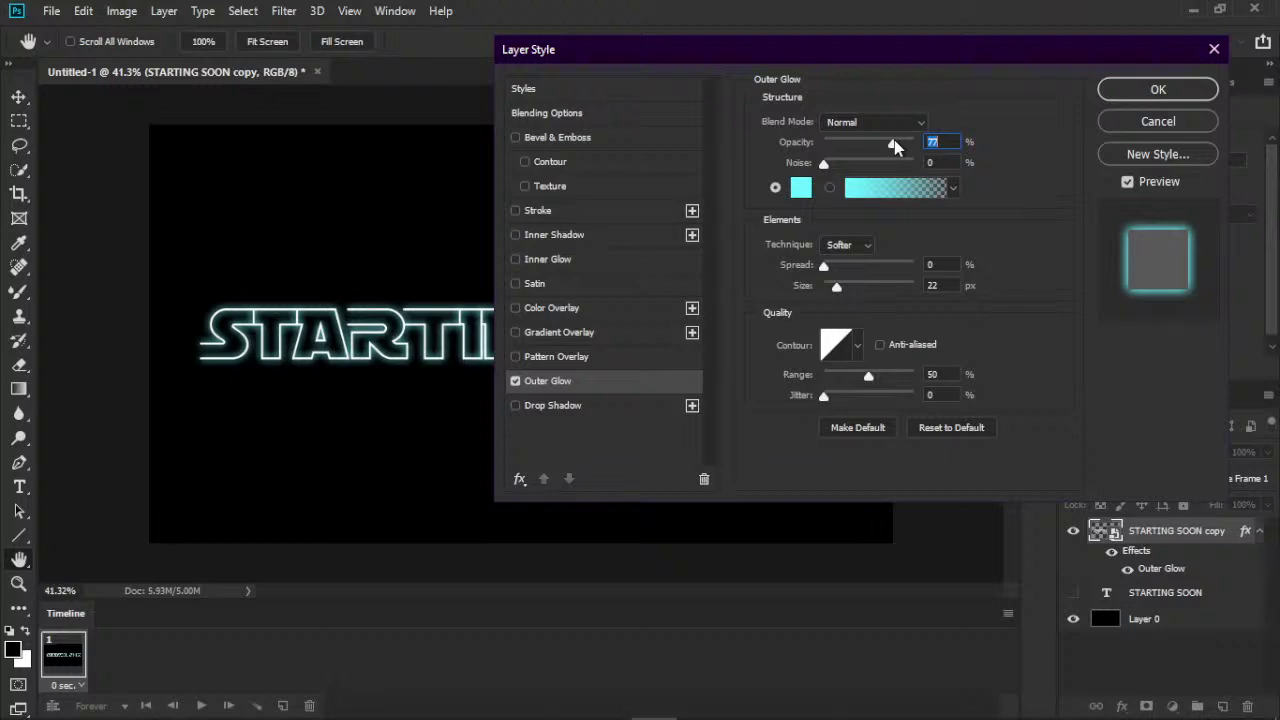
left_click_drag(894, 142, 889, 145)
left_click_drag(901, 56, 1011, 63)
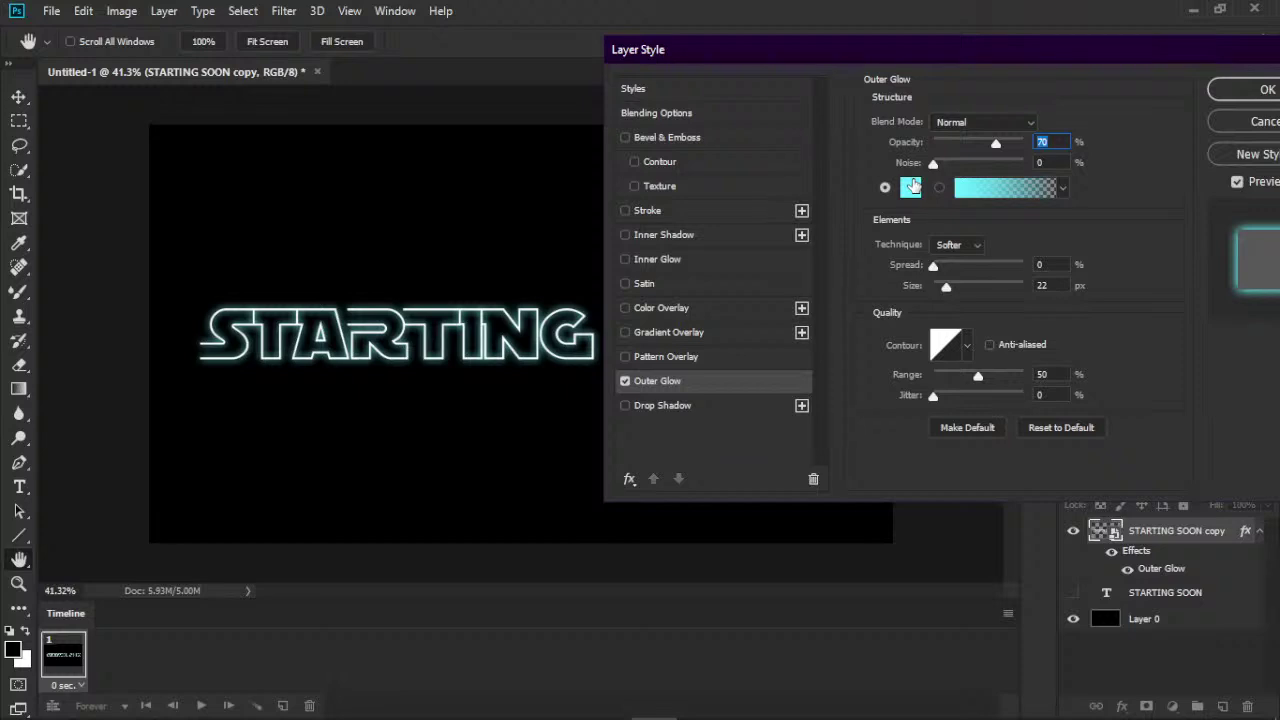
- Make the cyan glow colour slightly more saturated, then switch to OBS Studio
left_click(910, 187)
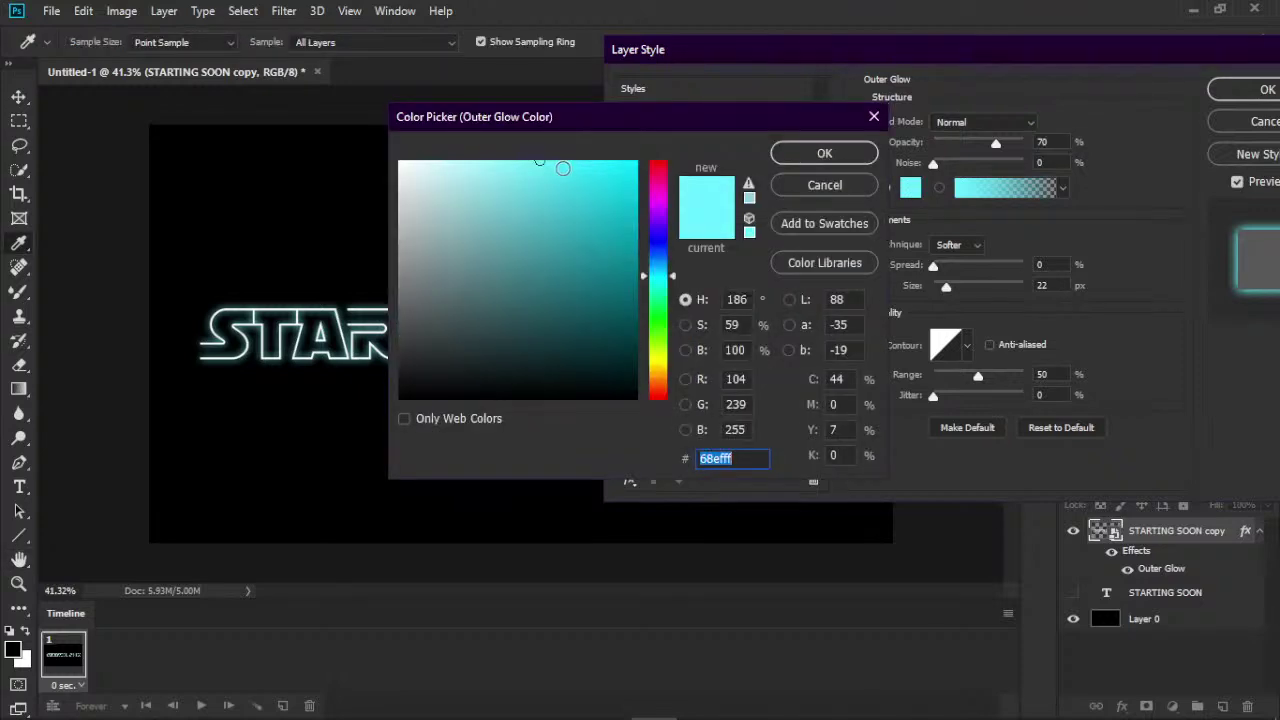
left_click_drag(552, 165, 556, 160)
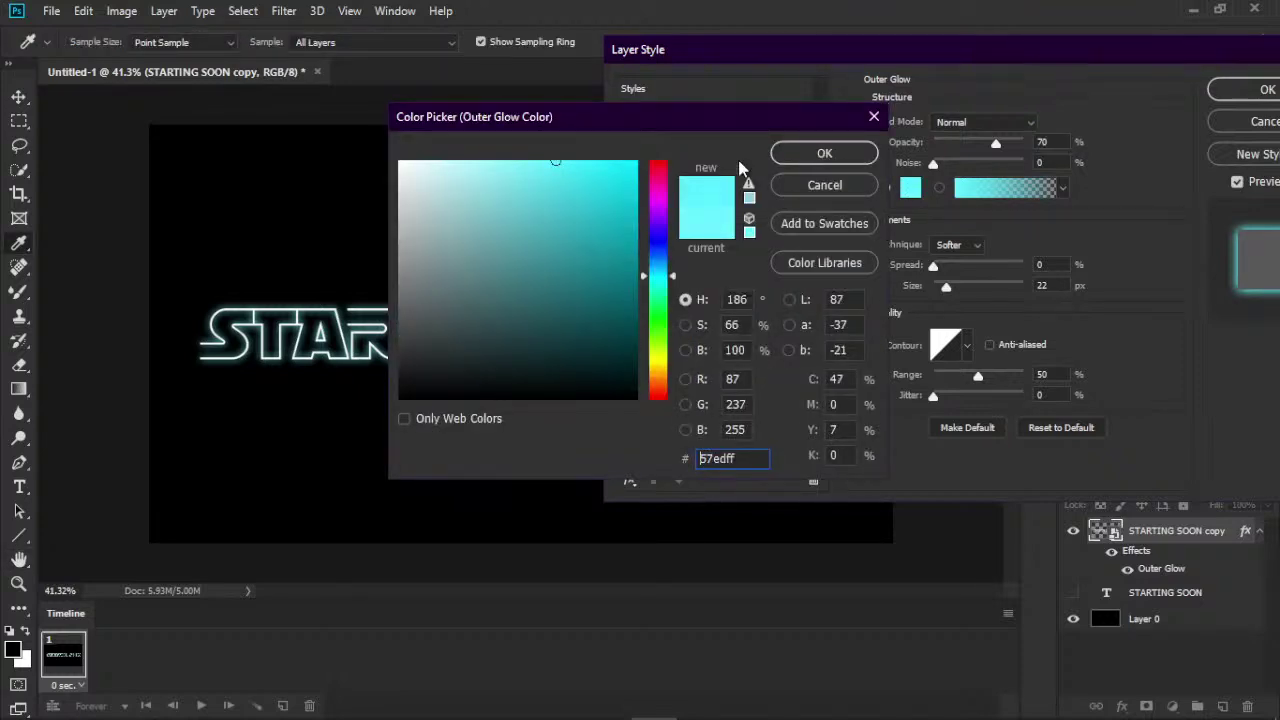
left_click(838, 158)
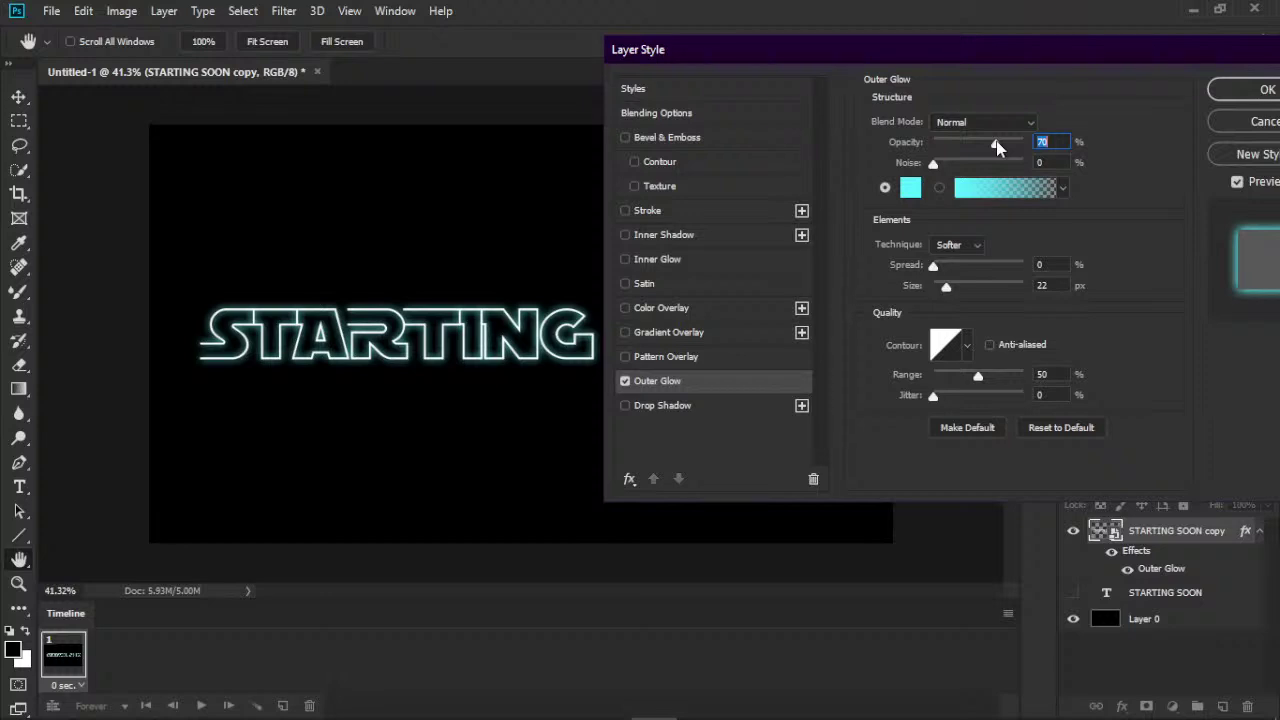
left_click(607, 700)
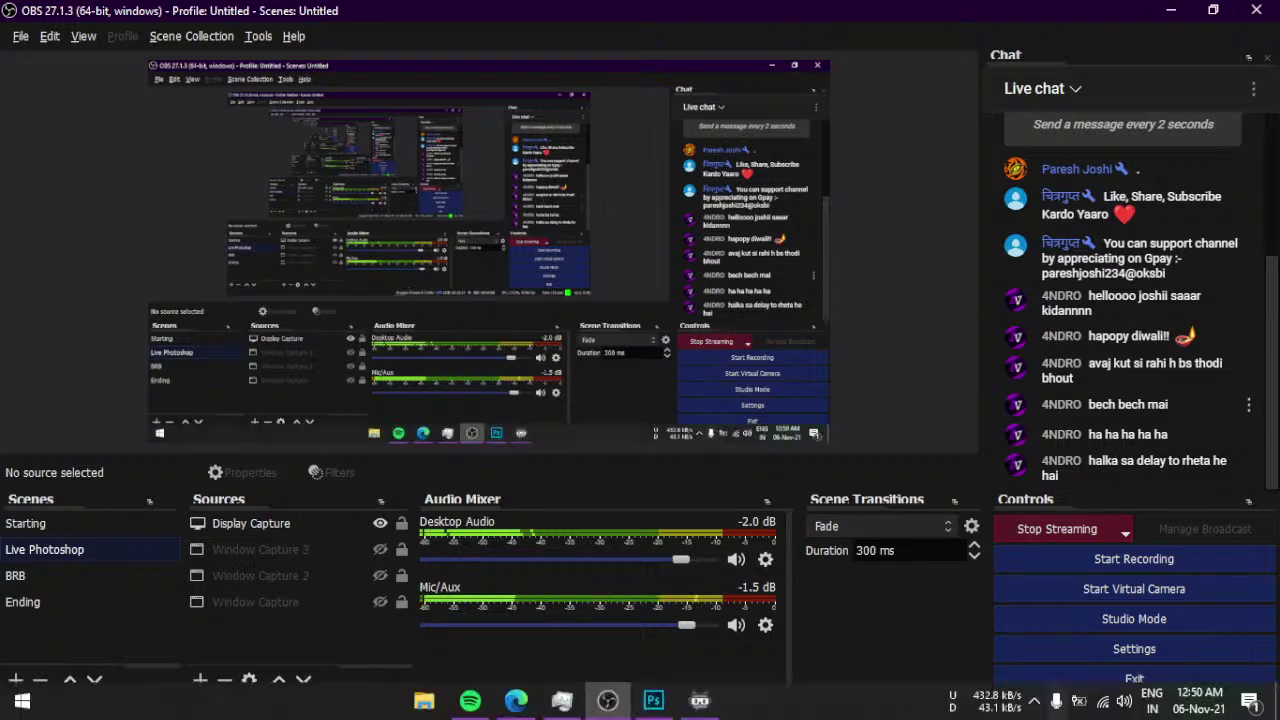
- Return to Photoshop and apply the cyan 22 px, 70% outer glow to the title copy
left_click(653, 700)
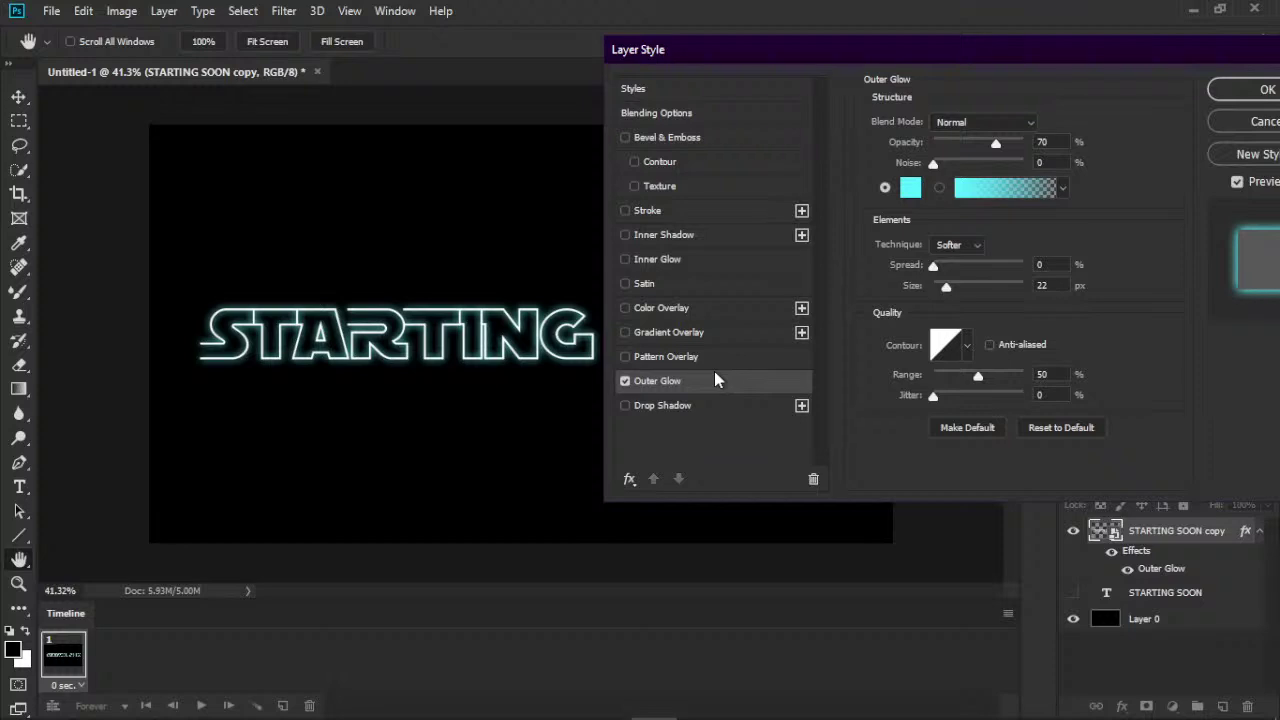
left_click(1258, 89)
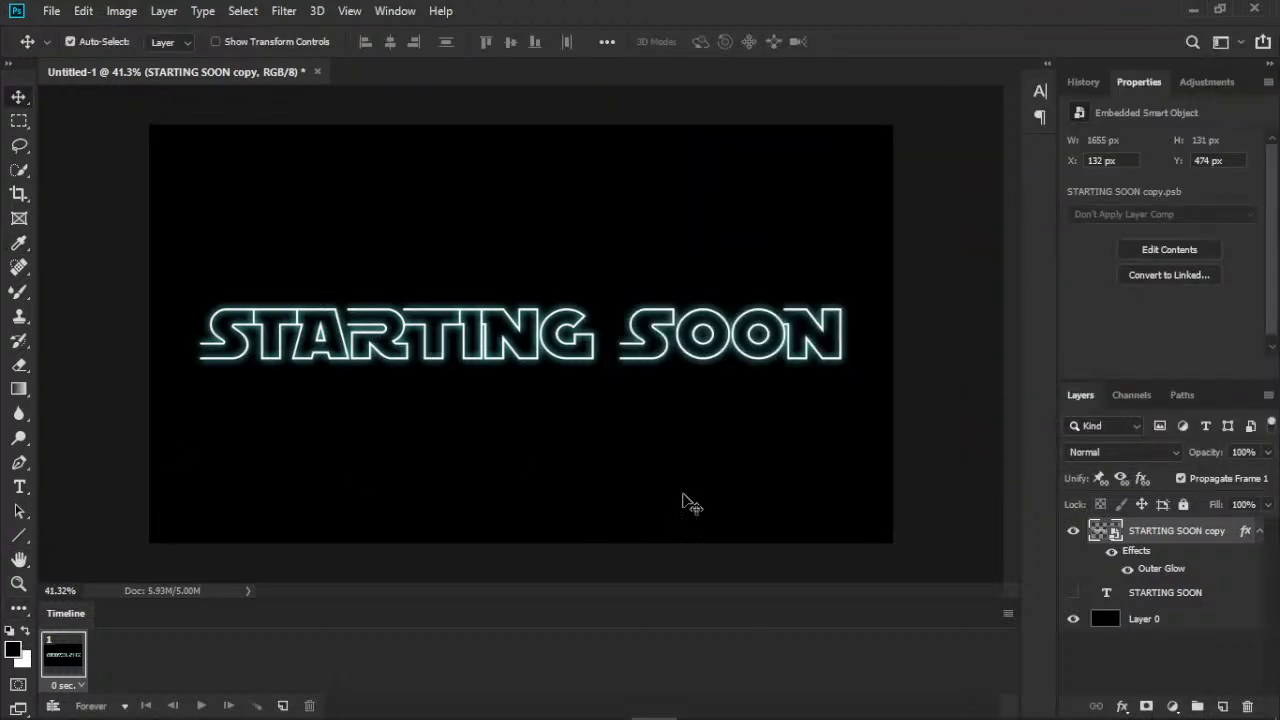
- Select Layer 0, briefly put the OBS Starting scene on stream, then return to Live Photoshop
left_click(1205, 614)
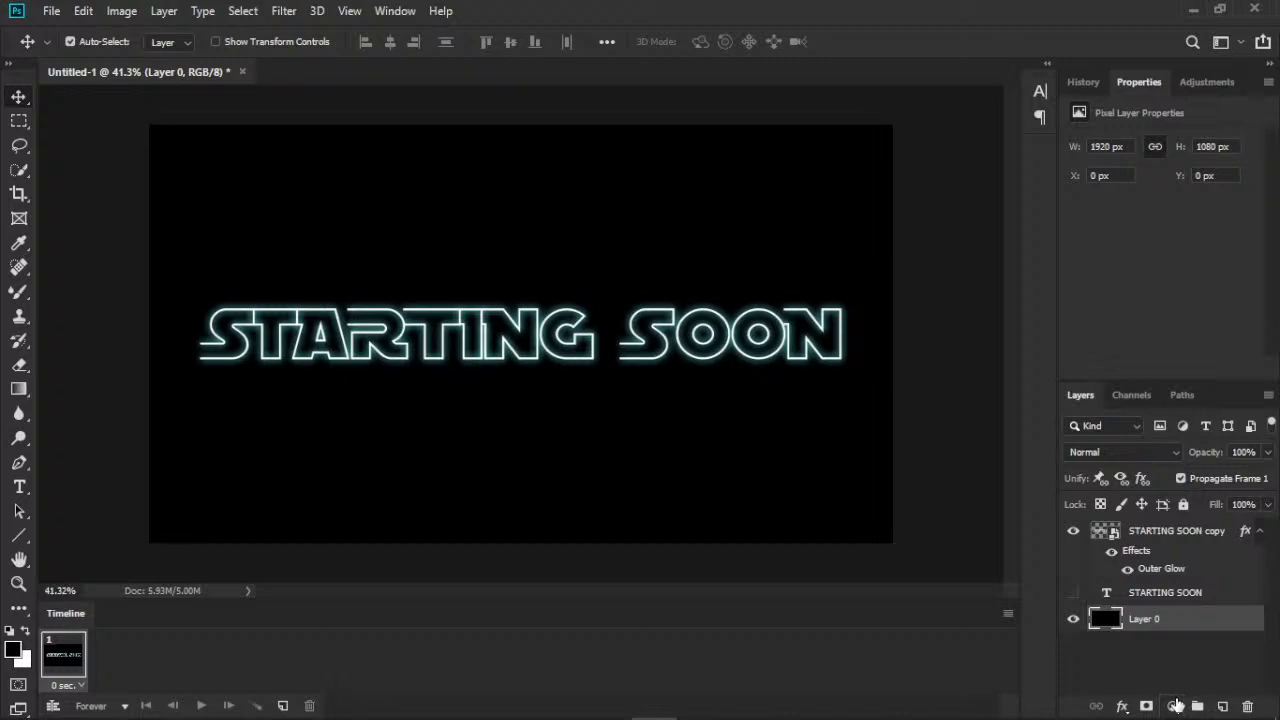
left_click(1174, 706)
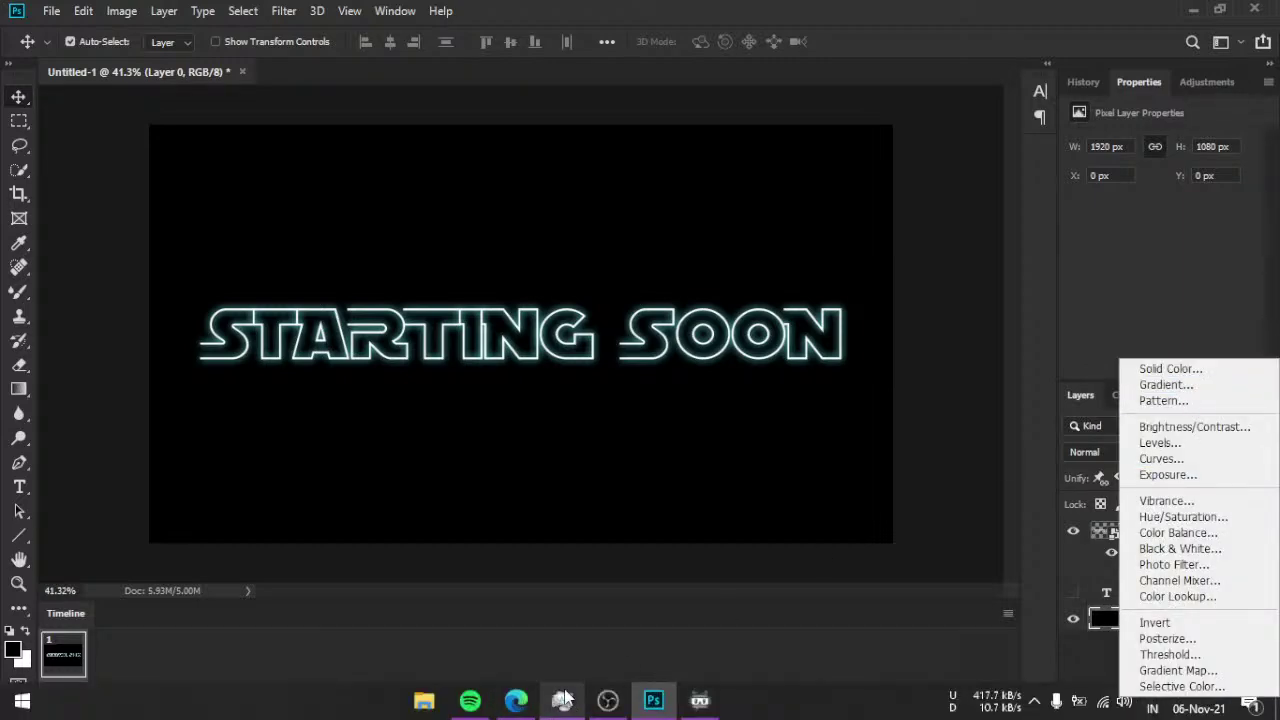
left_click(607, 700)
left_click(30, 523)
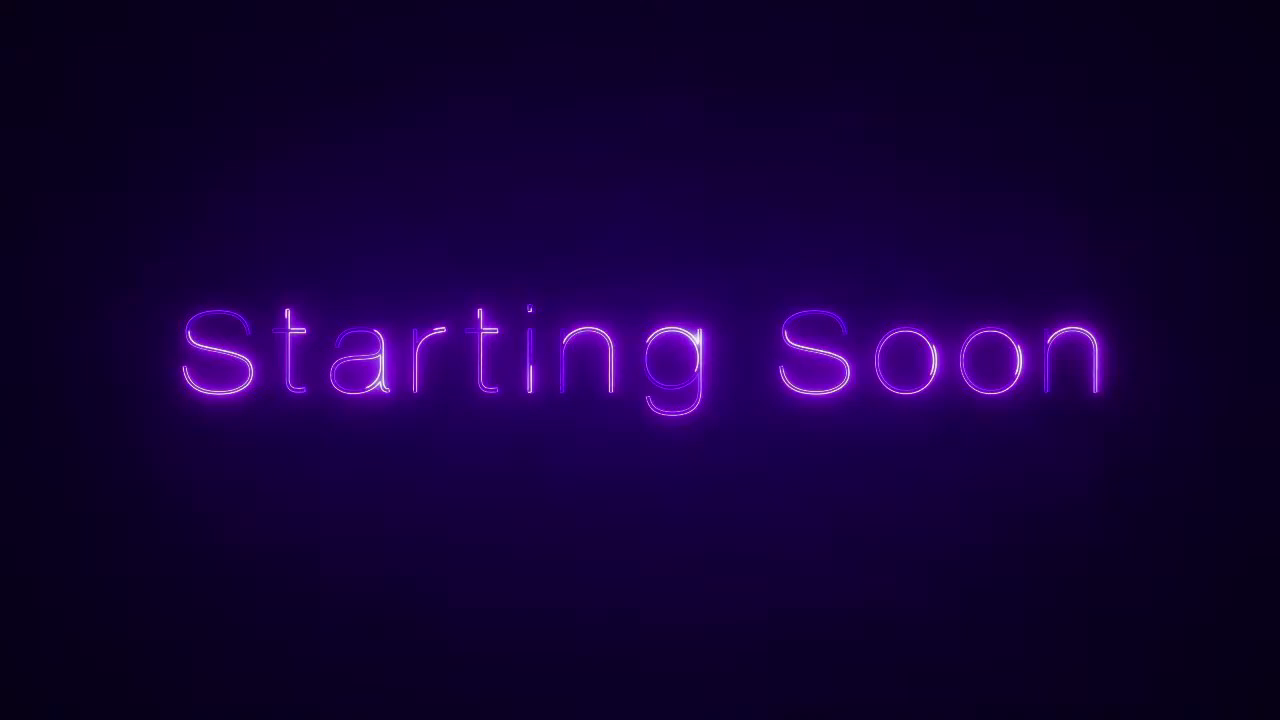
left_click(44, 549)
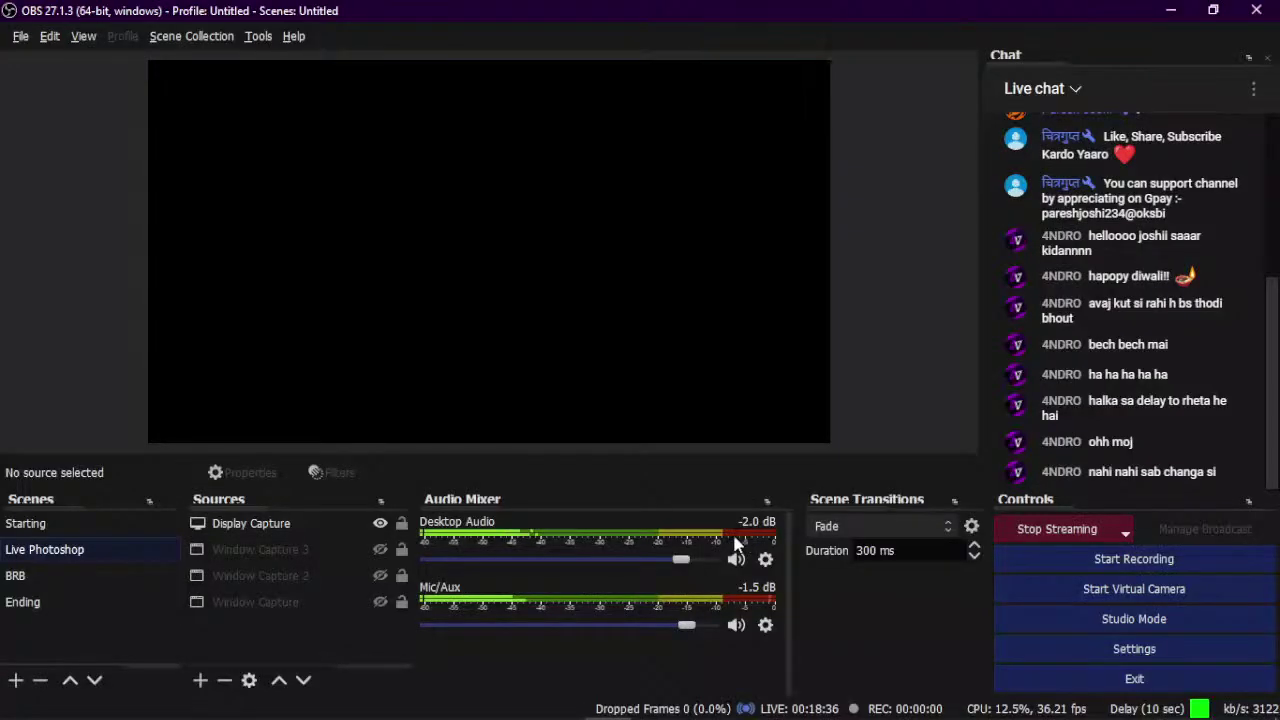
left_click(653, 700)
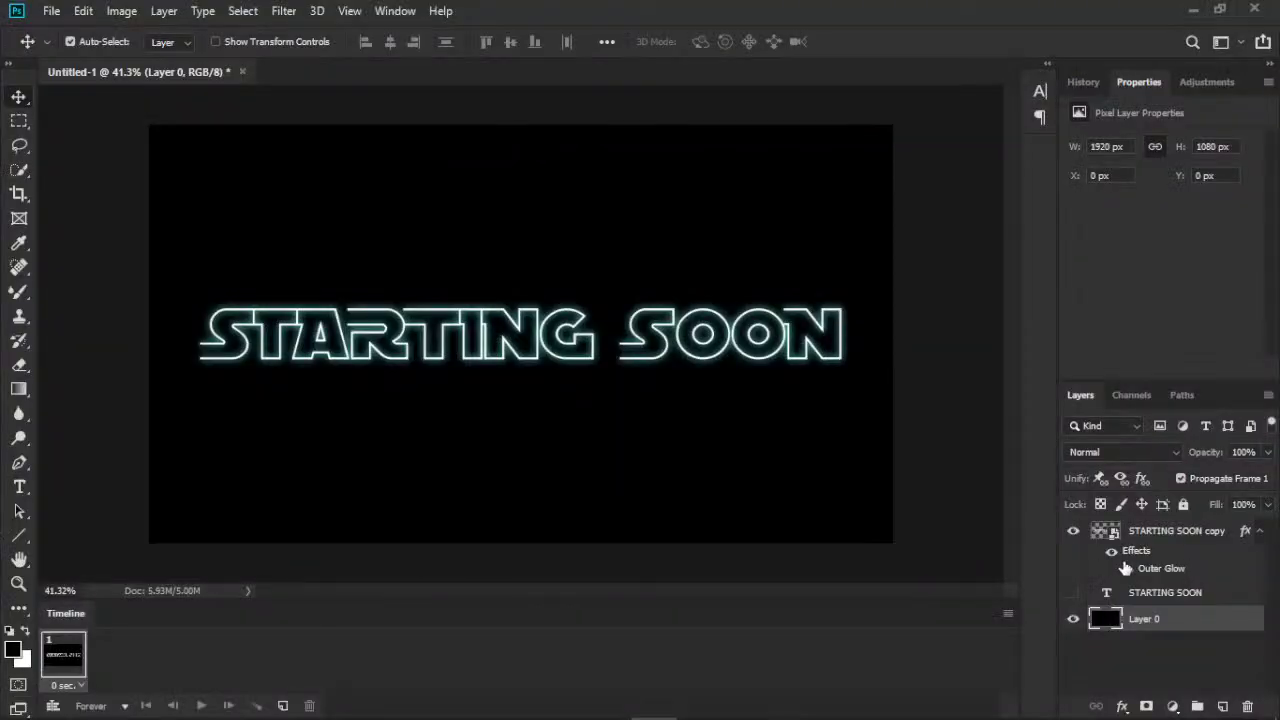
- Add a Solid Color fill layer above Layer 0 in dark grey 191919
key("alt+bracketright")
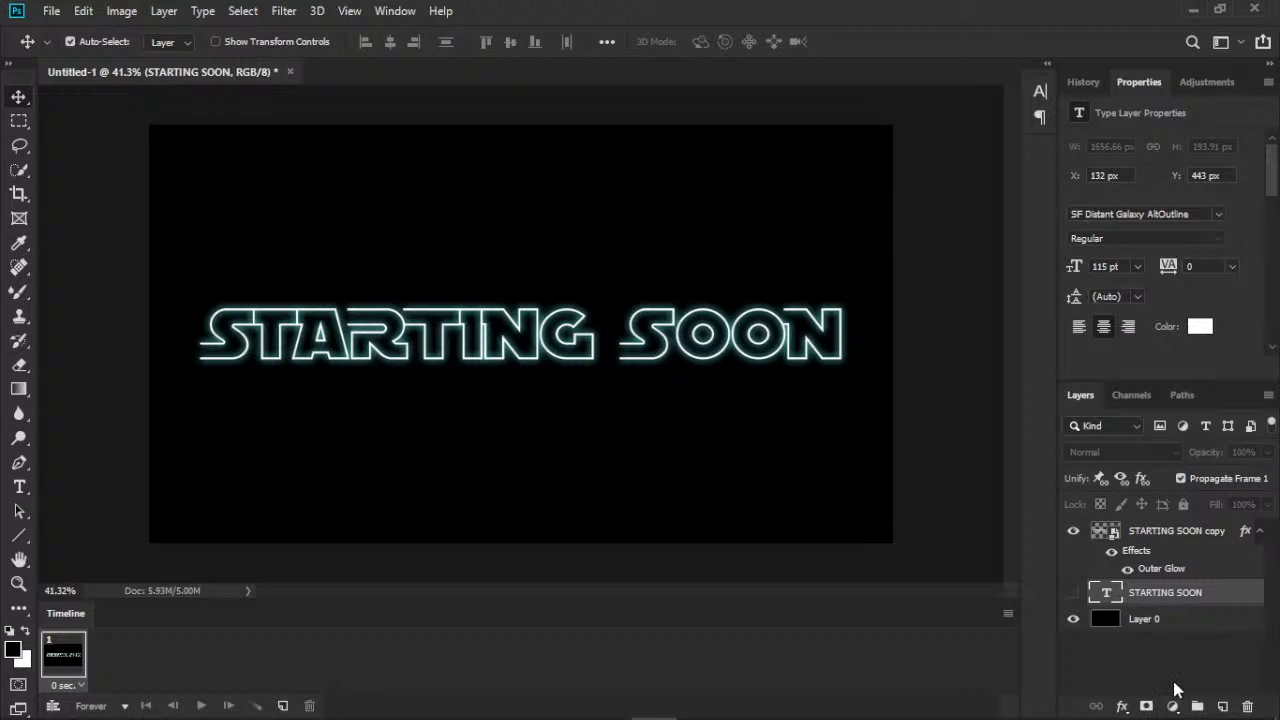
left_click(1192, 618)
left_click(1172, 706)
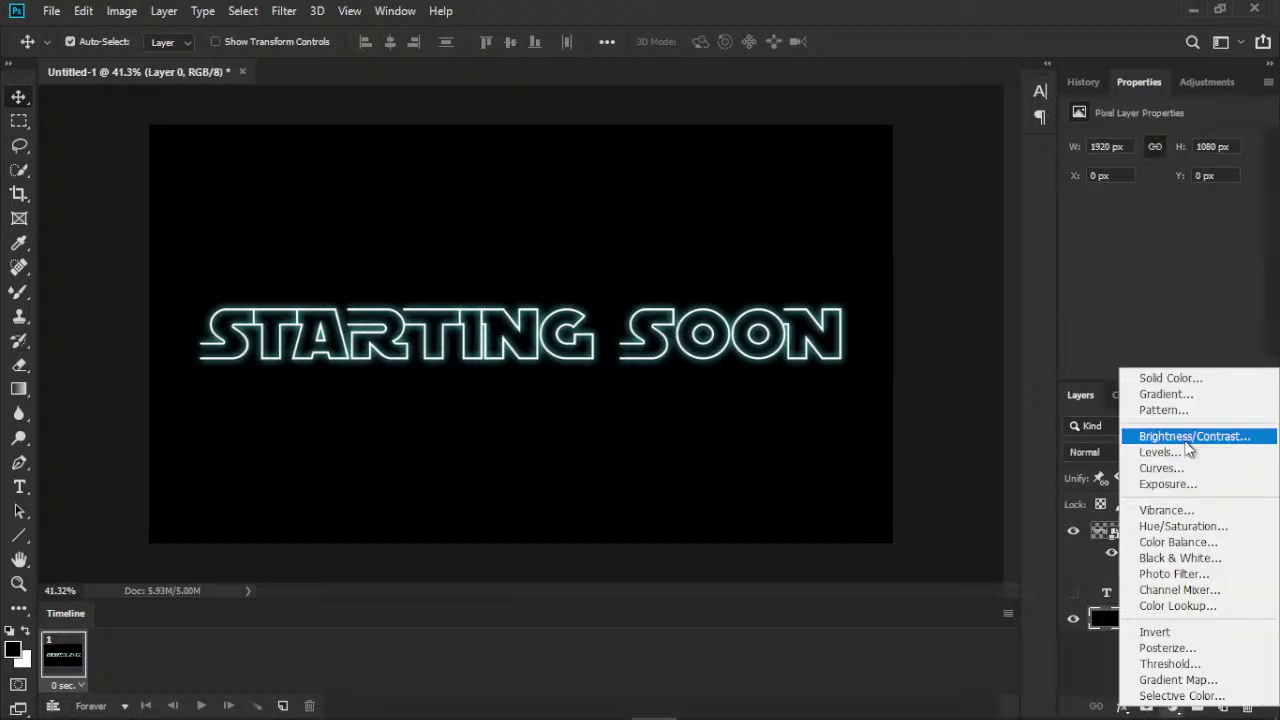
left_click(1203, 385)
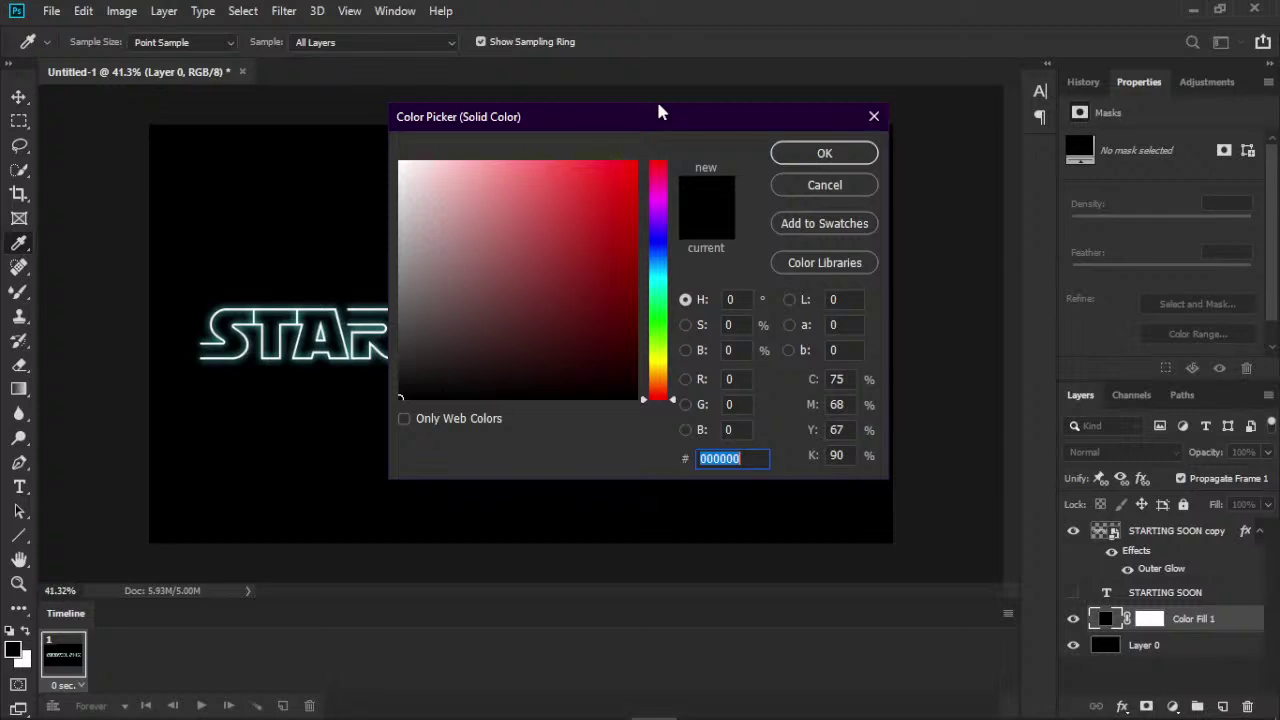
type("191919")
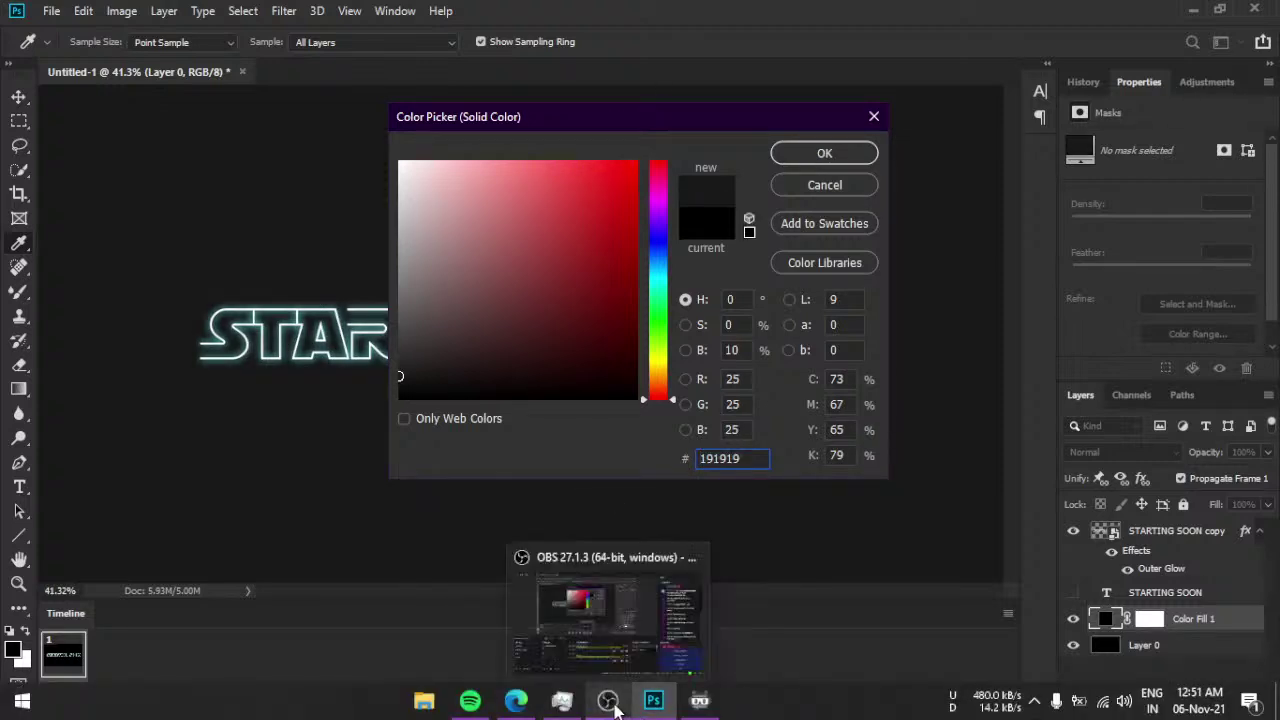
left_click(608, 695)
- Adjust the OBS Mic/Aux fader to -0.5 dB and return to Photoshop
left_click_drag(686, 628, 703, 633)
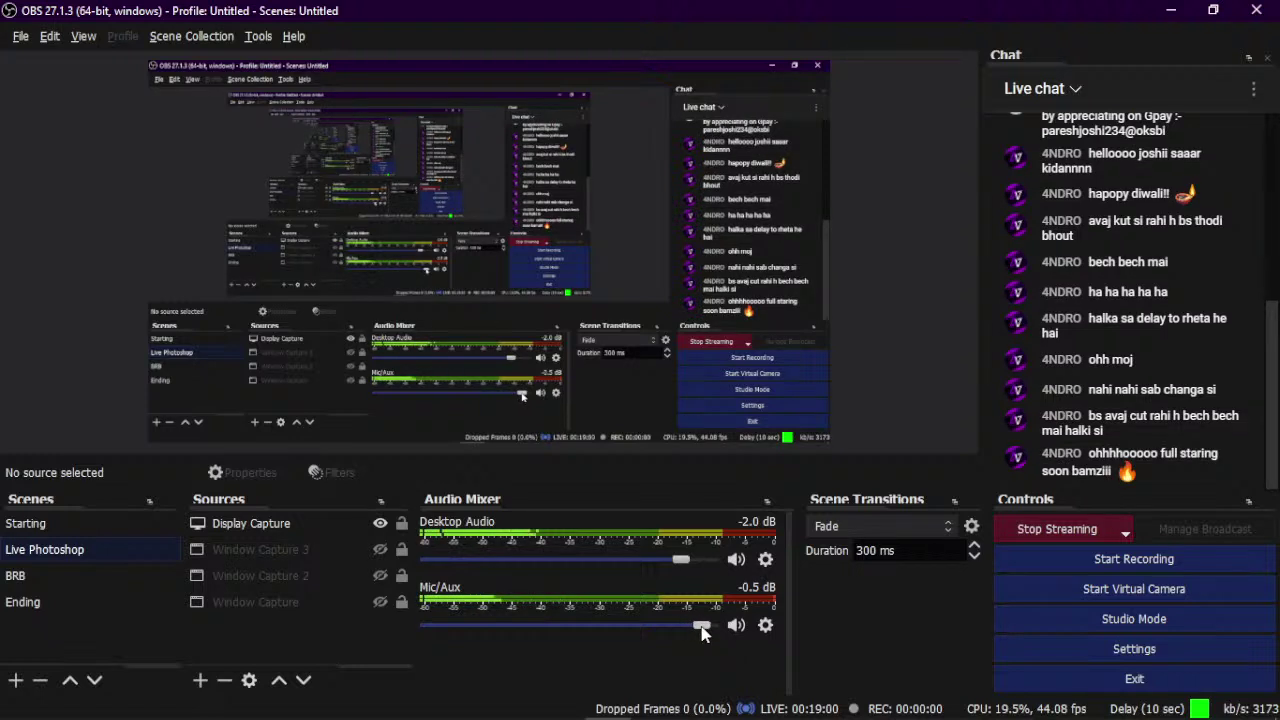
left_click_drag(703, 633, 707, 634)
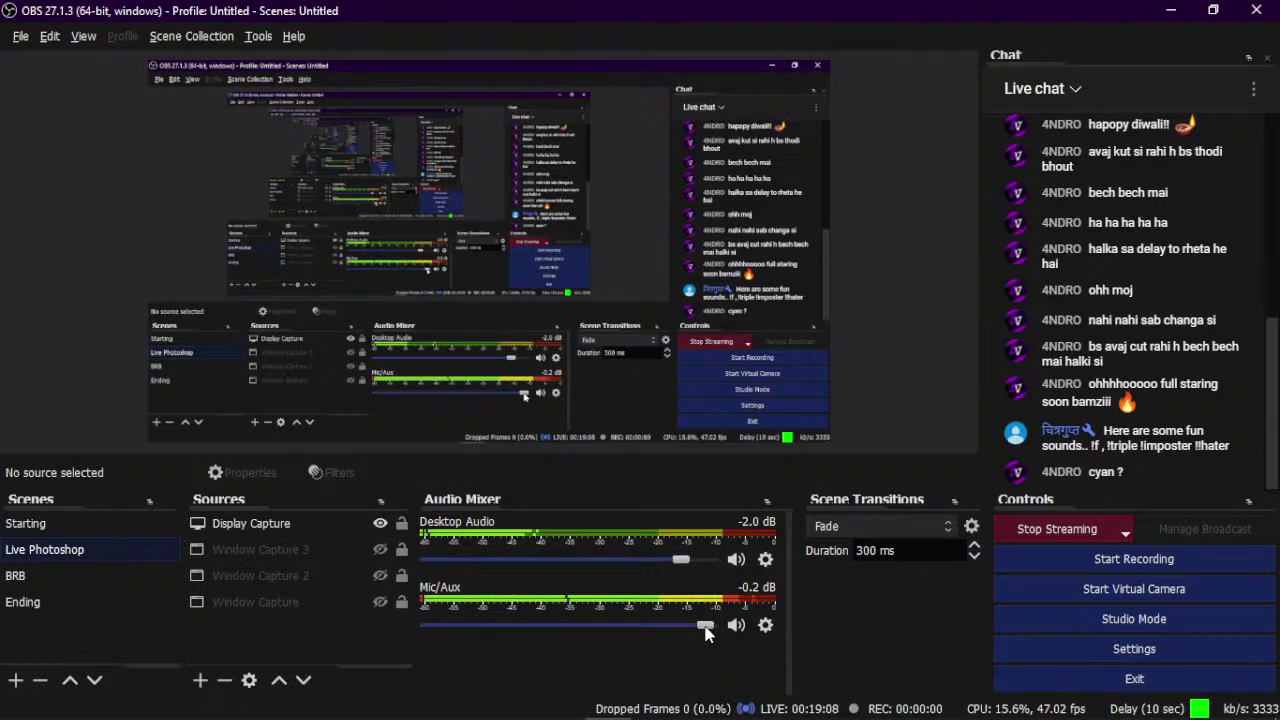
left_click_drag(707, 632, 702, 632)
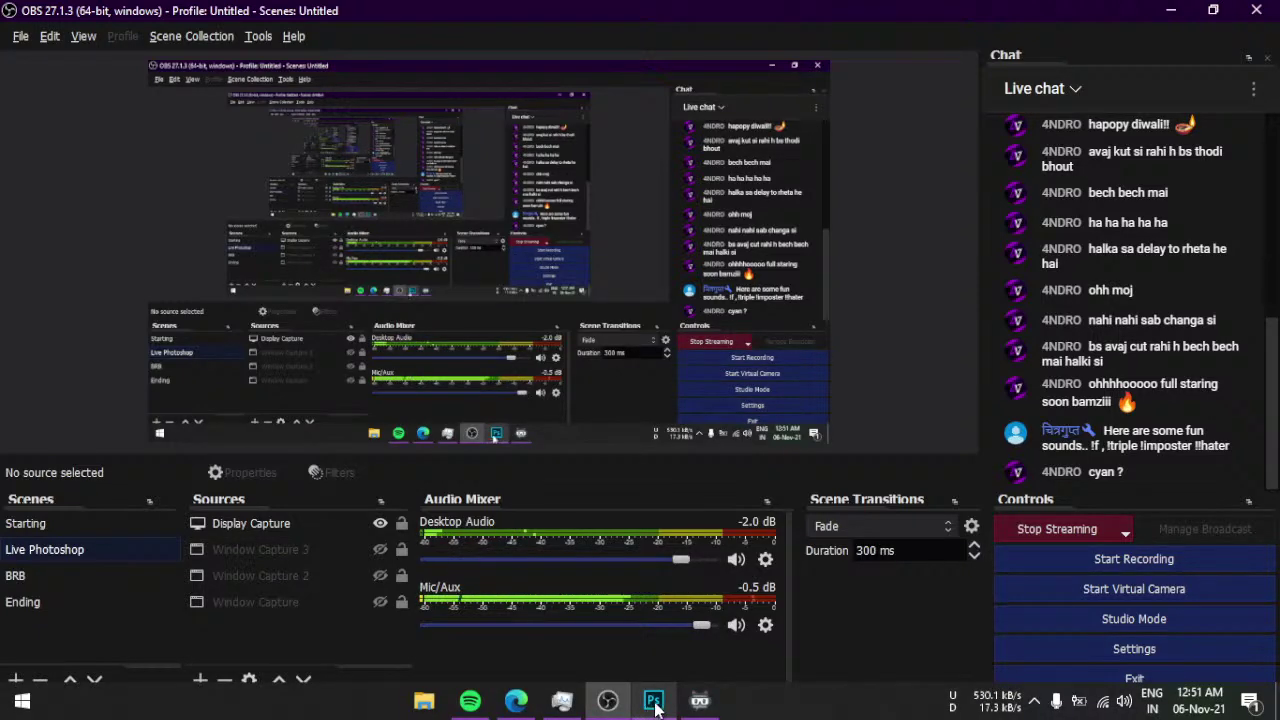
left_click(653, 700)
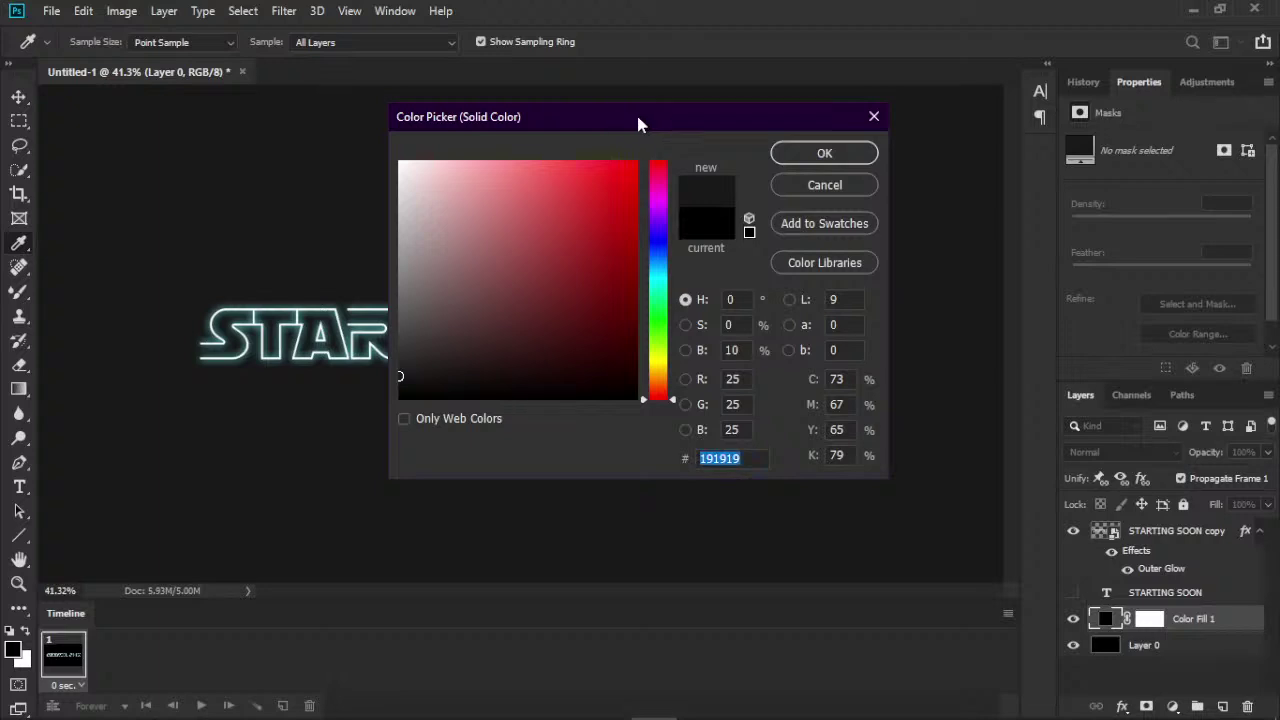
- Change Color Fill 1 to a very dark navy (#020016) in the Color Picker
left_click_drag(636, 112, 826, 120)
left_click(850, 289)
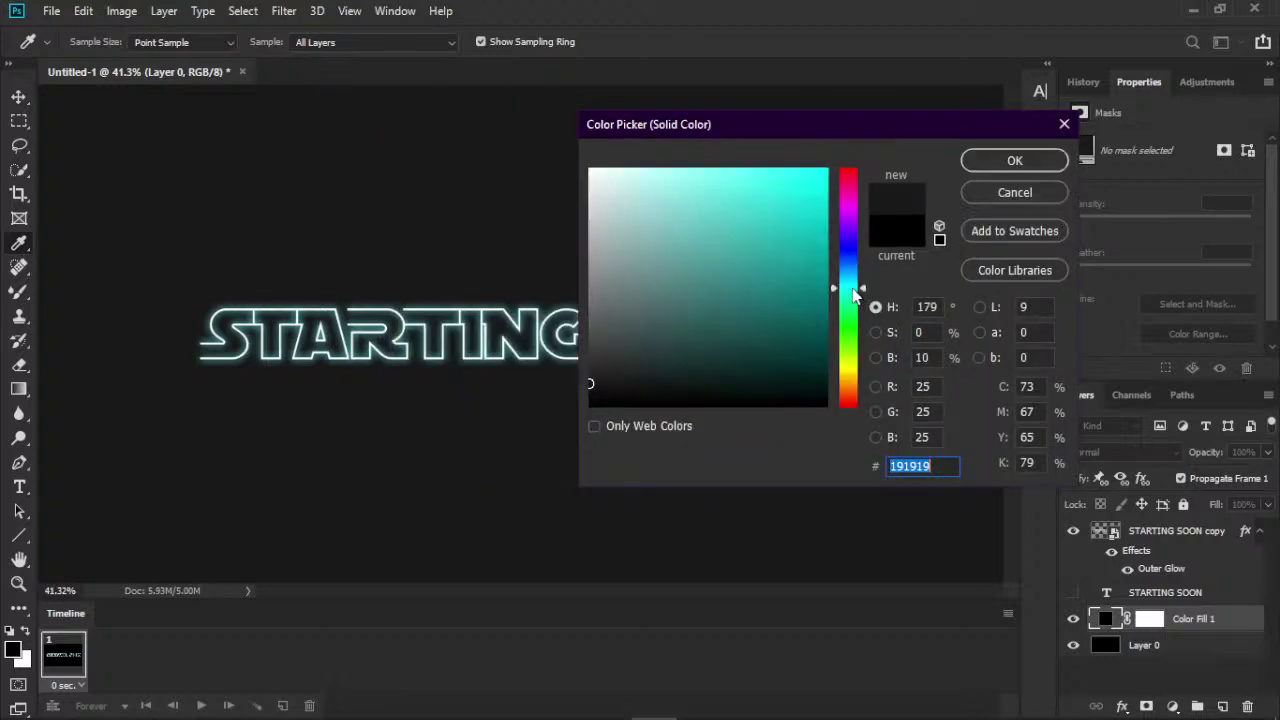
left_click_drag(798, 242, 826, 307)
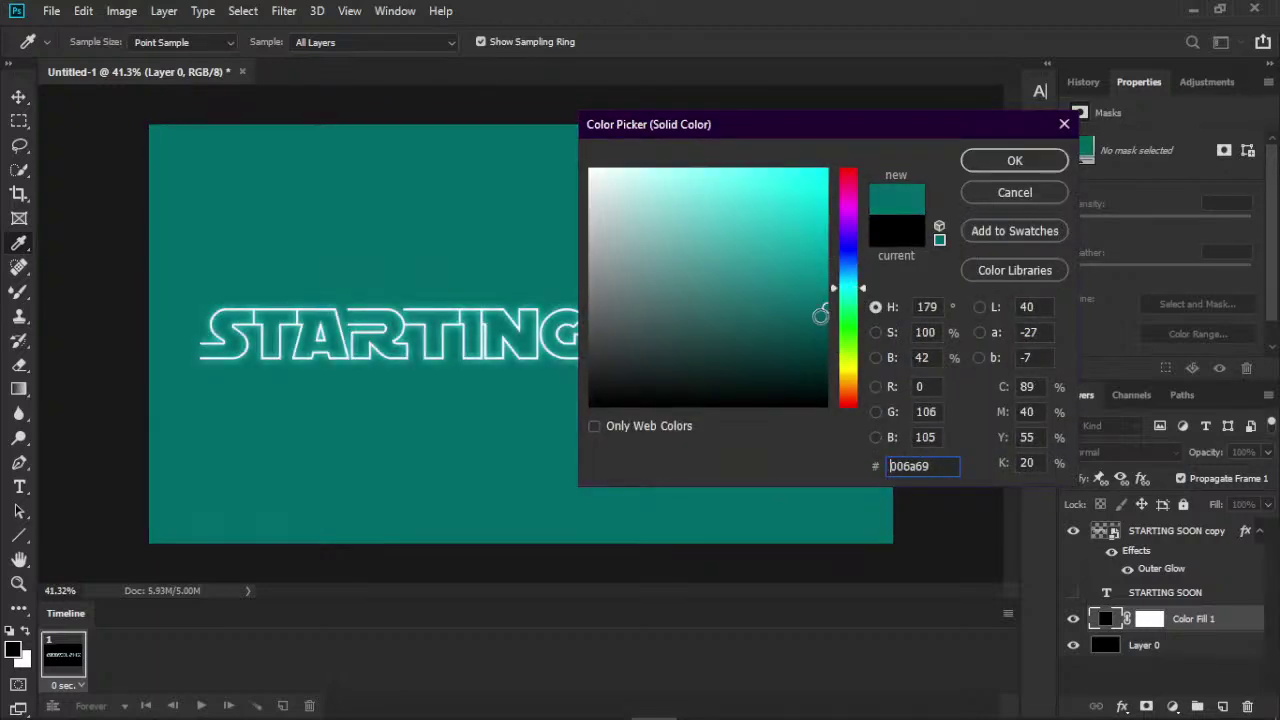
mouse_move(820, 312)
left_mouse_down()
mouse_move(825, 390)
mouse_move(737, 386)
mouse_move(826, 392)
left_mouse_up()
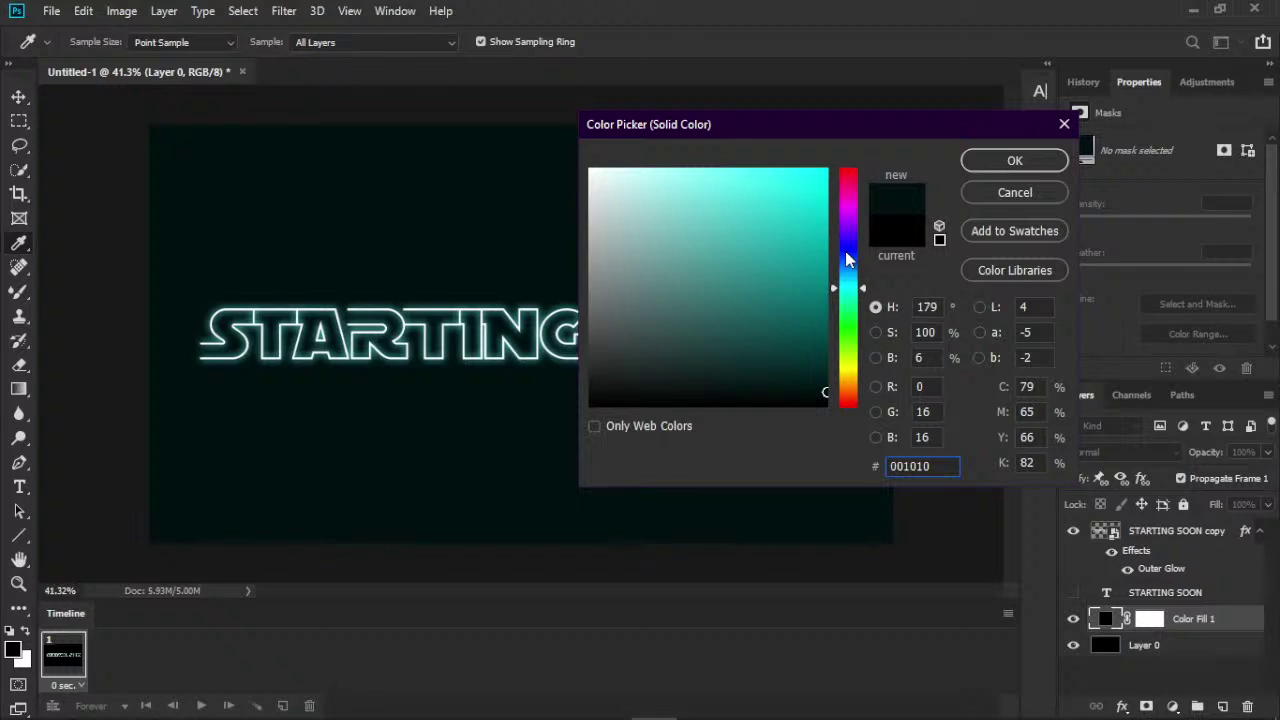
left_click_drag(846, 260, 853, 251)
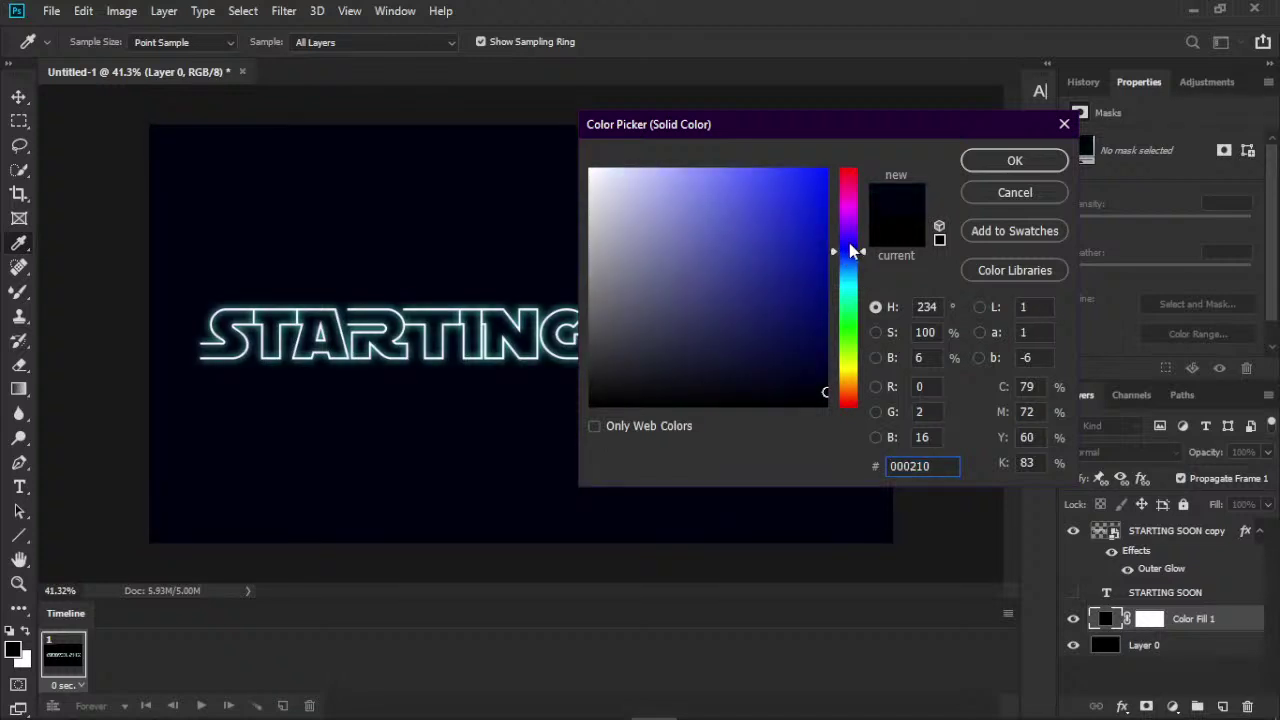
left_click_drag(855, 252, 853, 244)
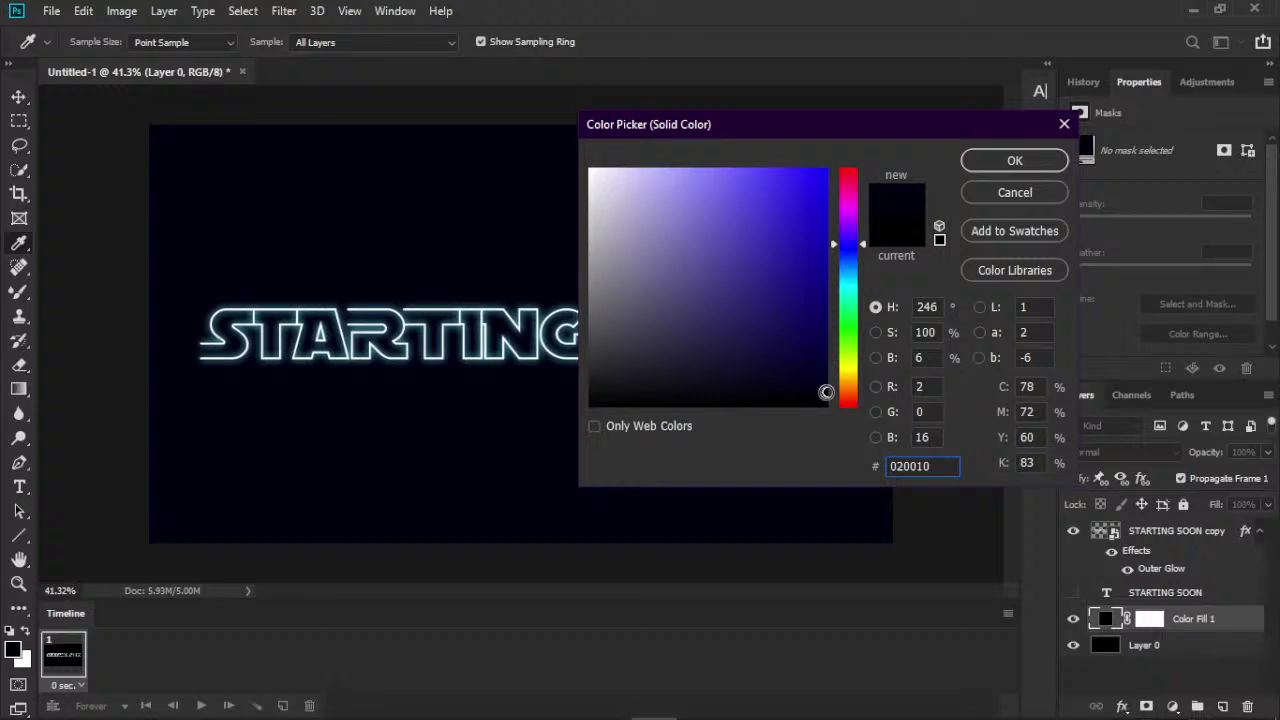
left_click_drag(826, 392, 847, 386)
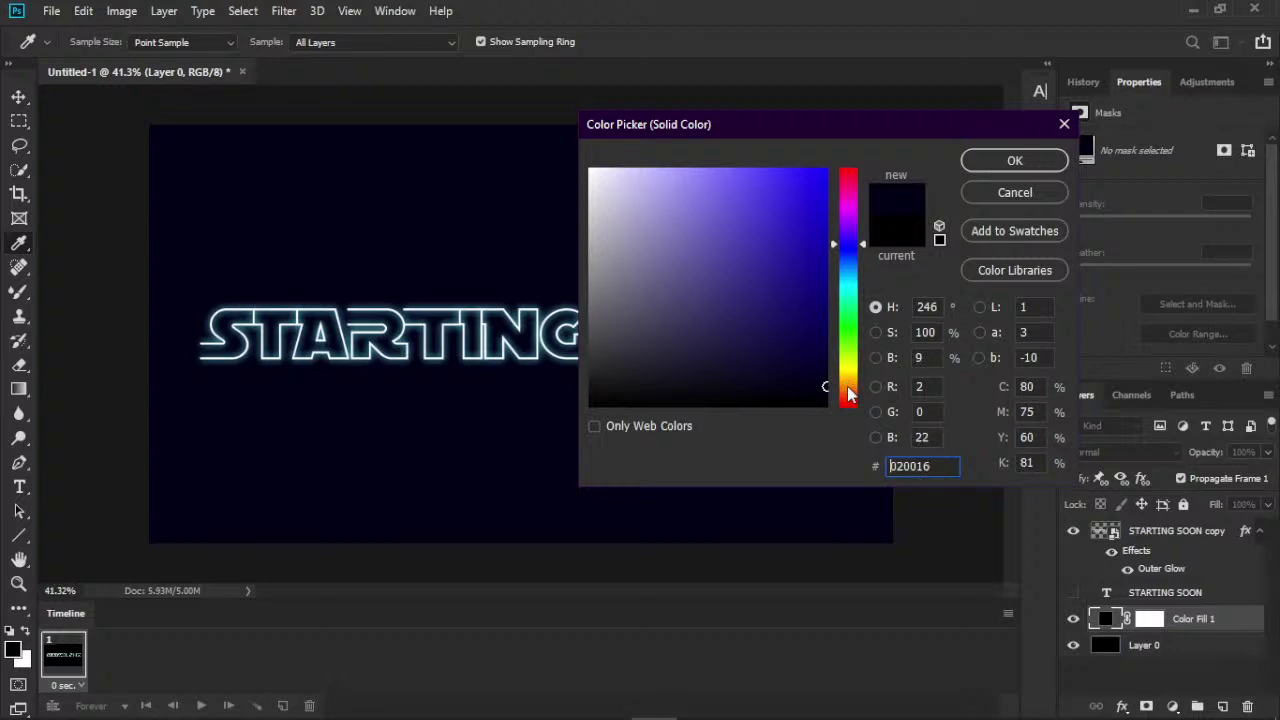
left_click(1012, 168)
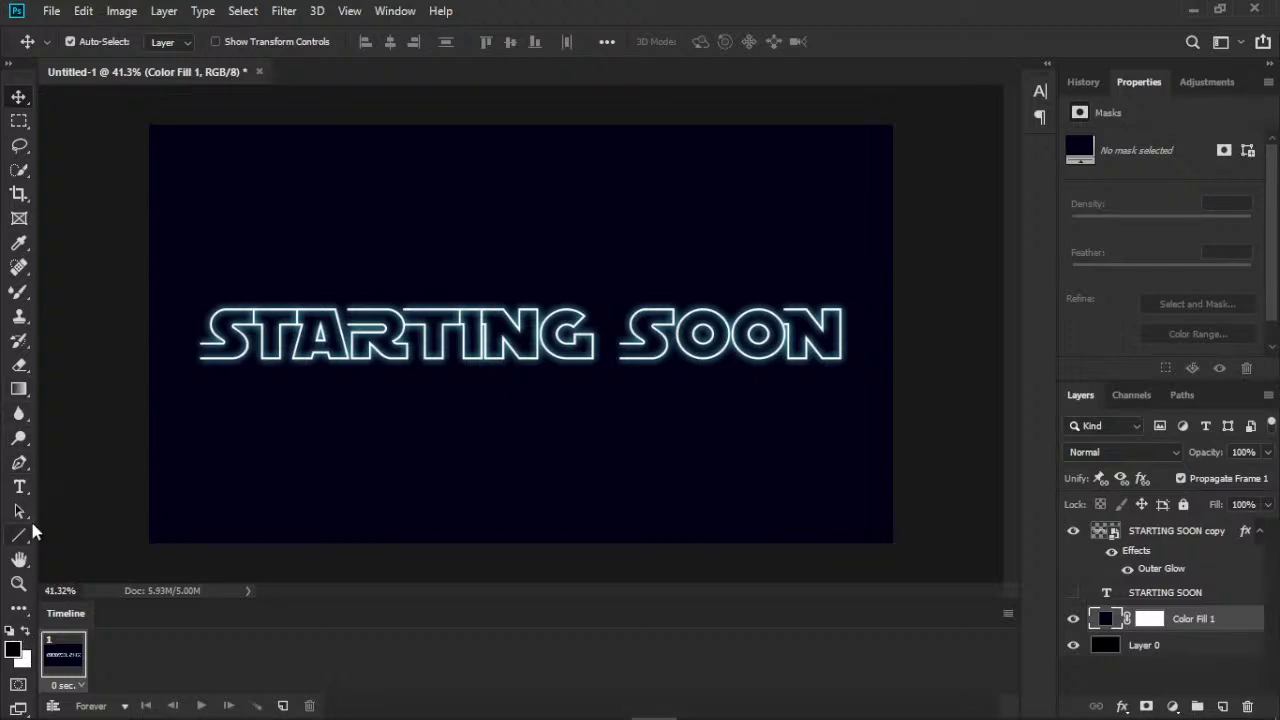
- Select the Brush tool and target the Color Fill 1 layer's mask for painting
left_click(19, 291)
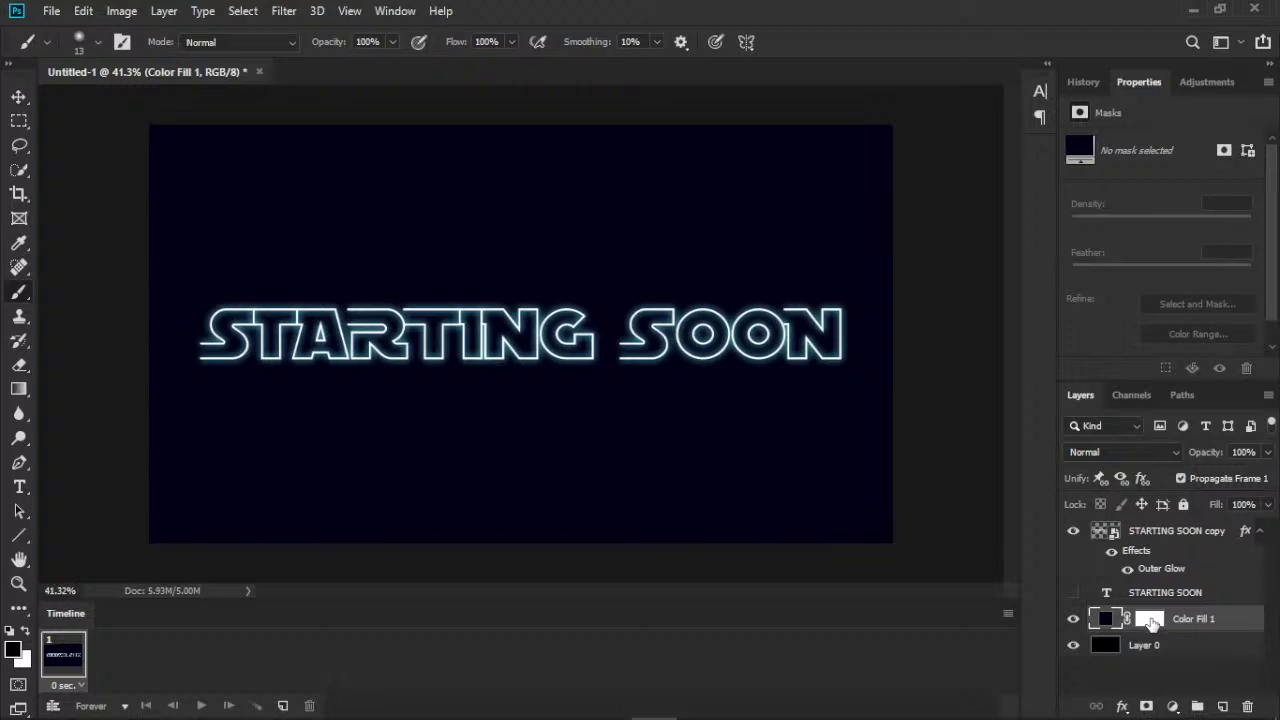
left_click(1152, 623)
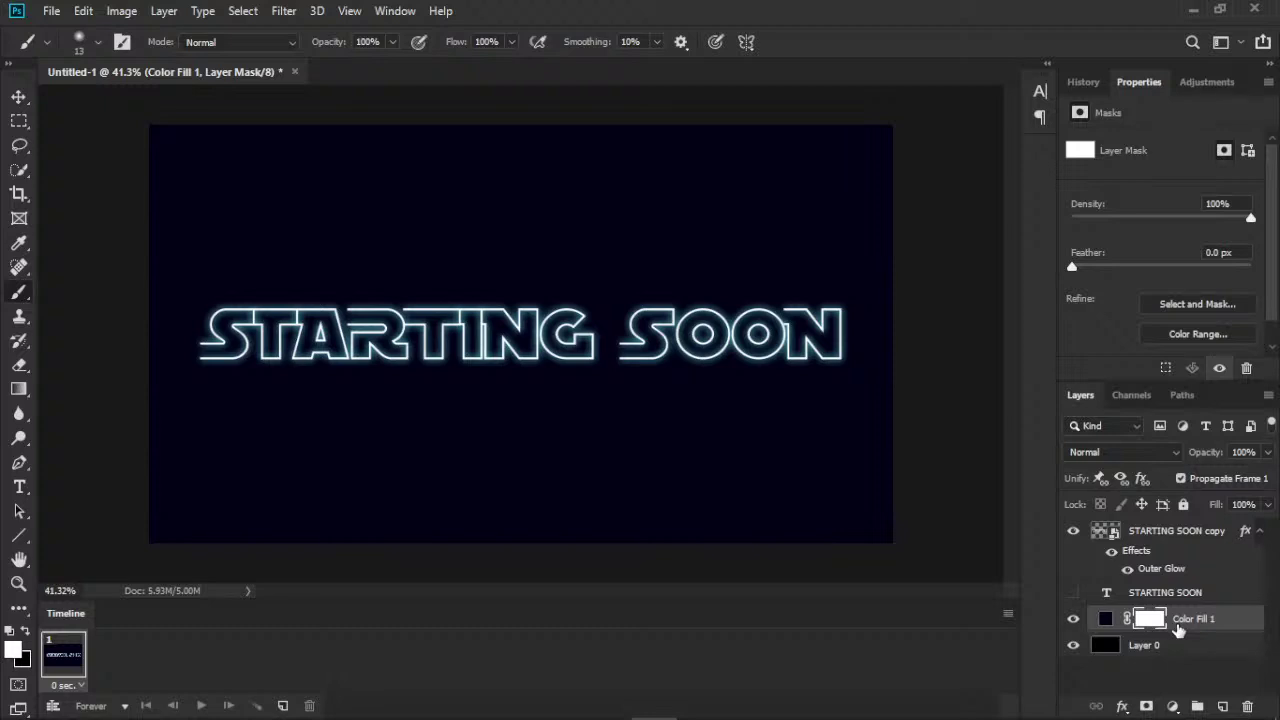
mouse_move(785, 712)
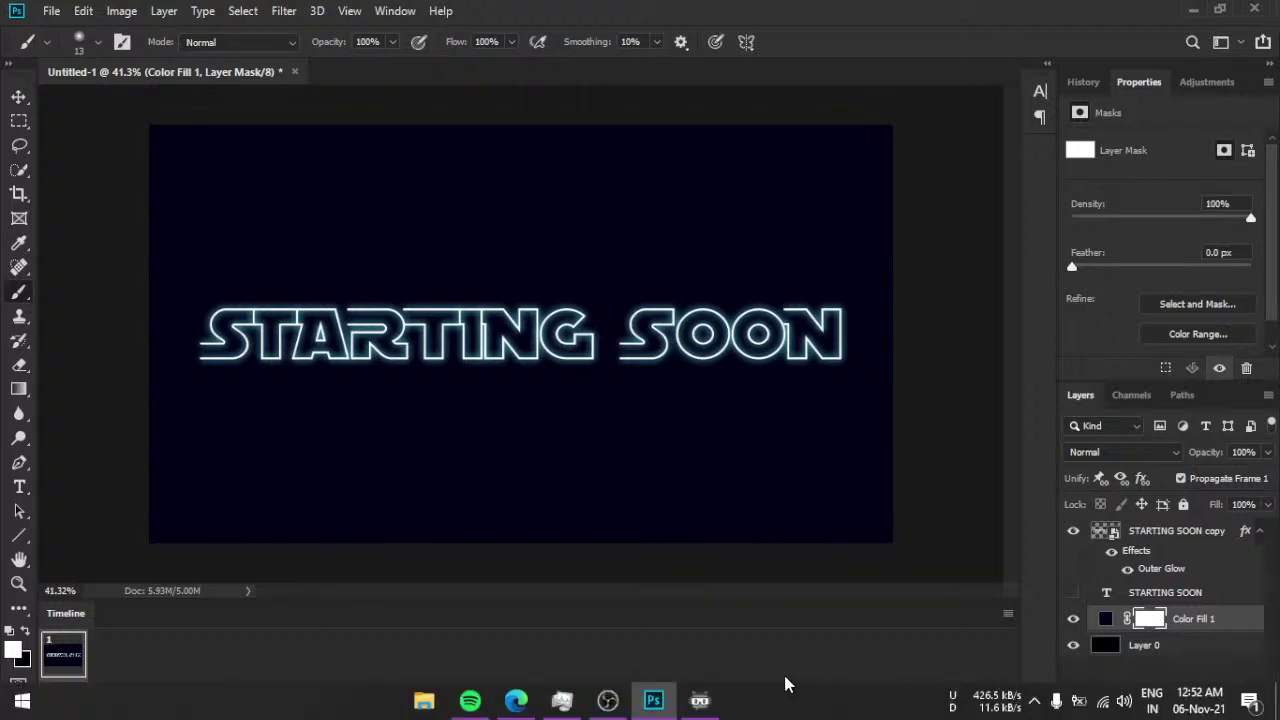
- Glance at the live chat in OBS Studio and come back to the Photoshop document
left_click(618, 705)
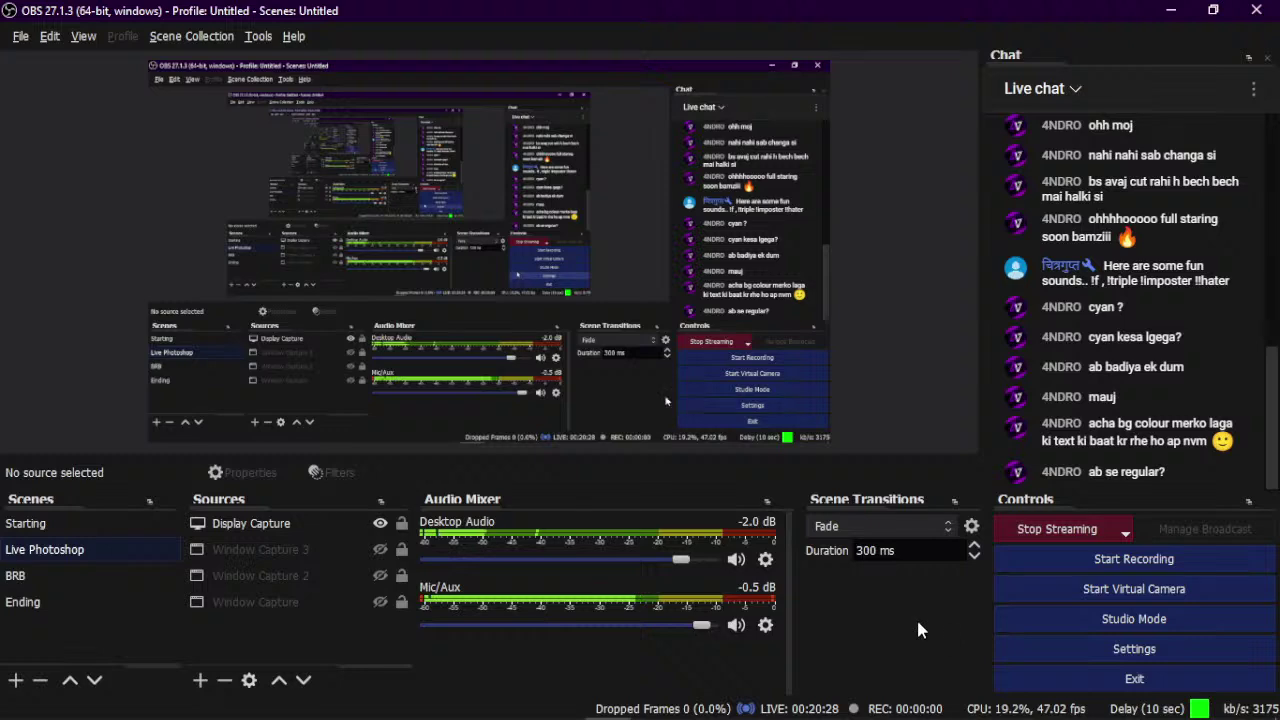
left_click(672, 706)
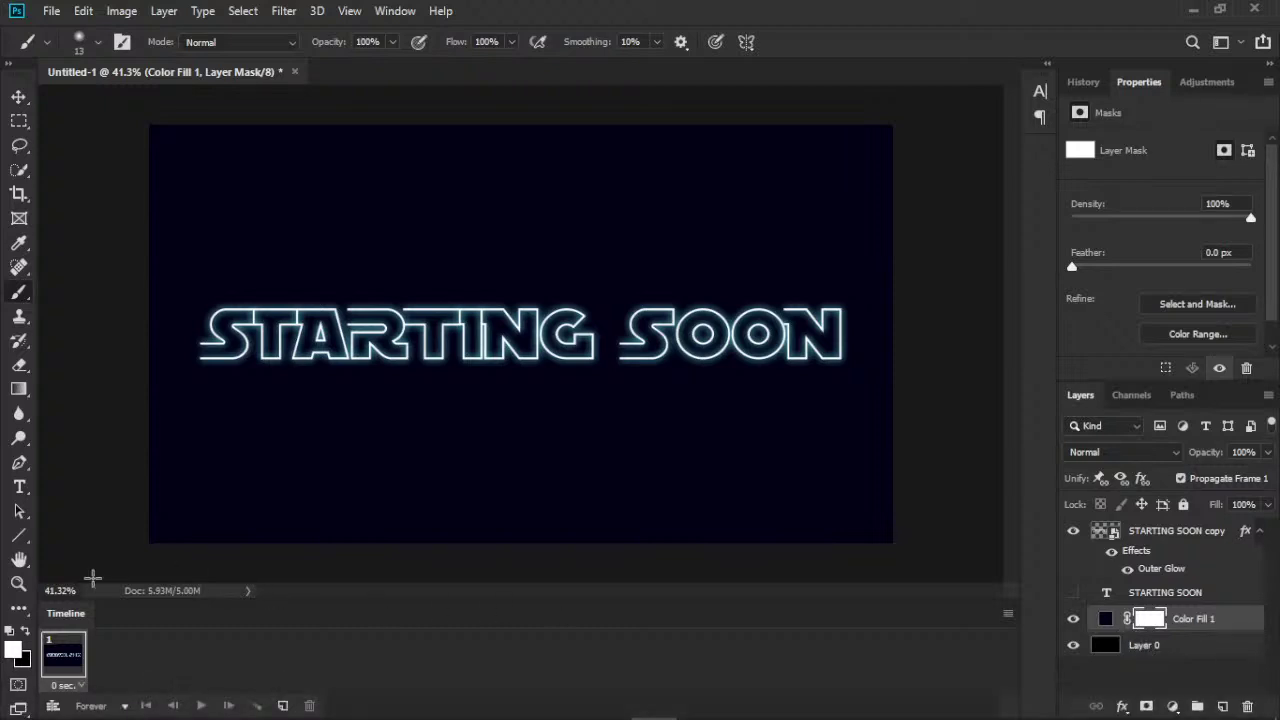
- Set the foreground colour to a bright saturated blue-violet and select the Brush
left_click(12, 648)
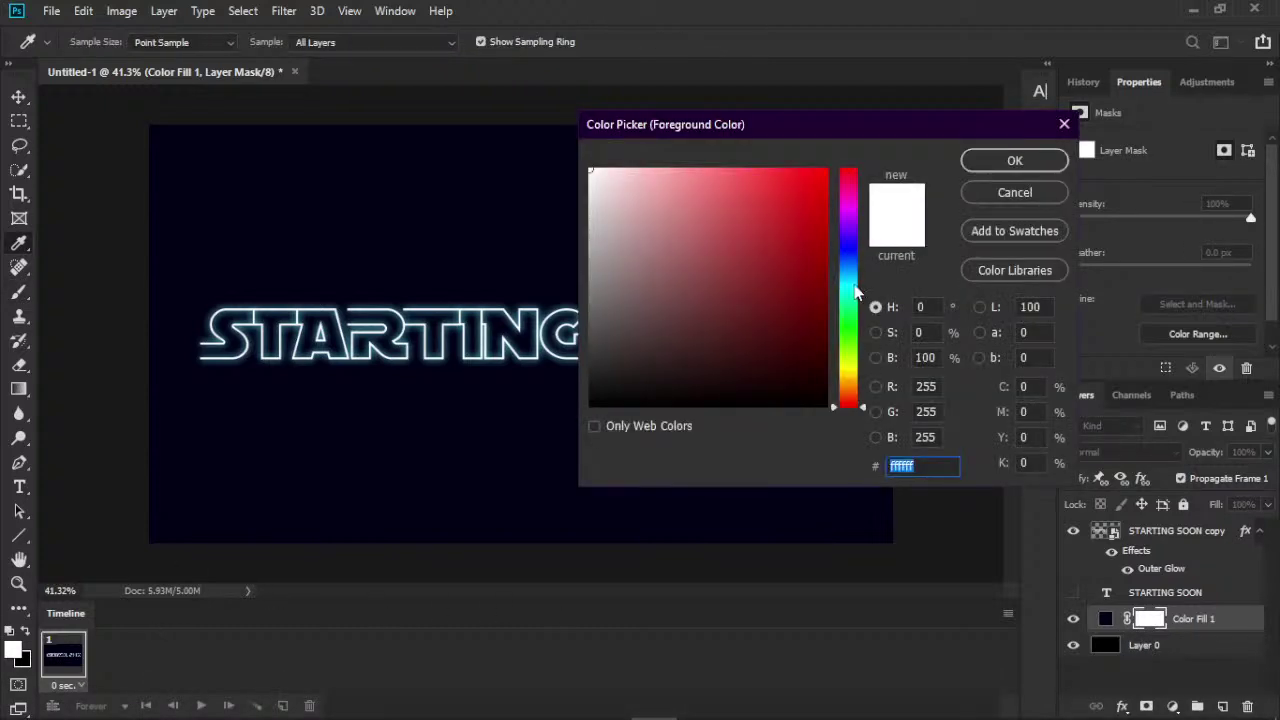
left_click(848, 242)
mouse_move(814, 194)
left_mouse_down()
mouse_move(803, 176)
mouse_move(825, 213)
left_mouse_up()
left_click(1015, 161)
key("b")
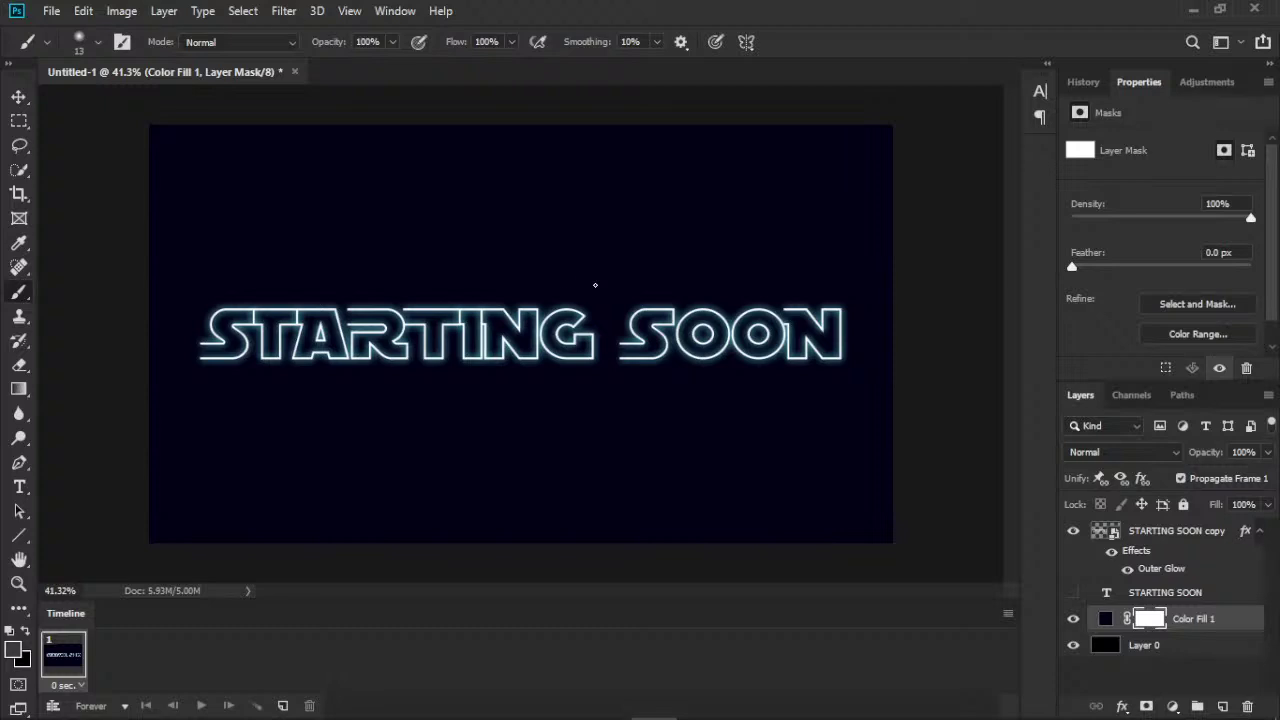
- Enlarge the soft brush to a huge size and add an empty Layer 1 above the navy fill
left_click_drag(672, 340, 743, 340)
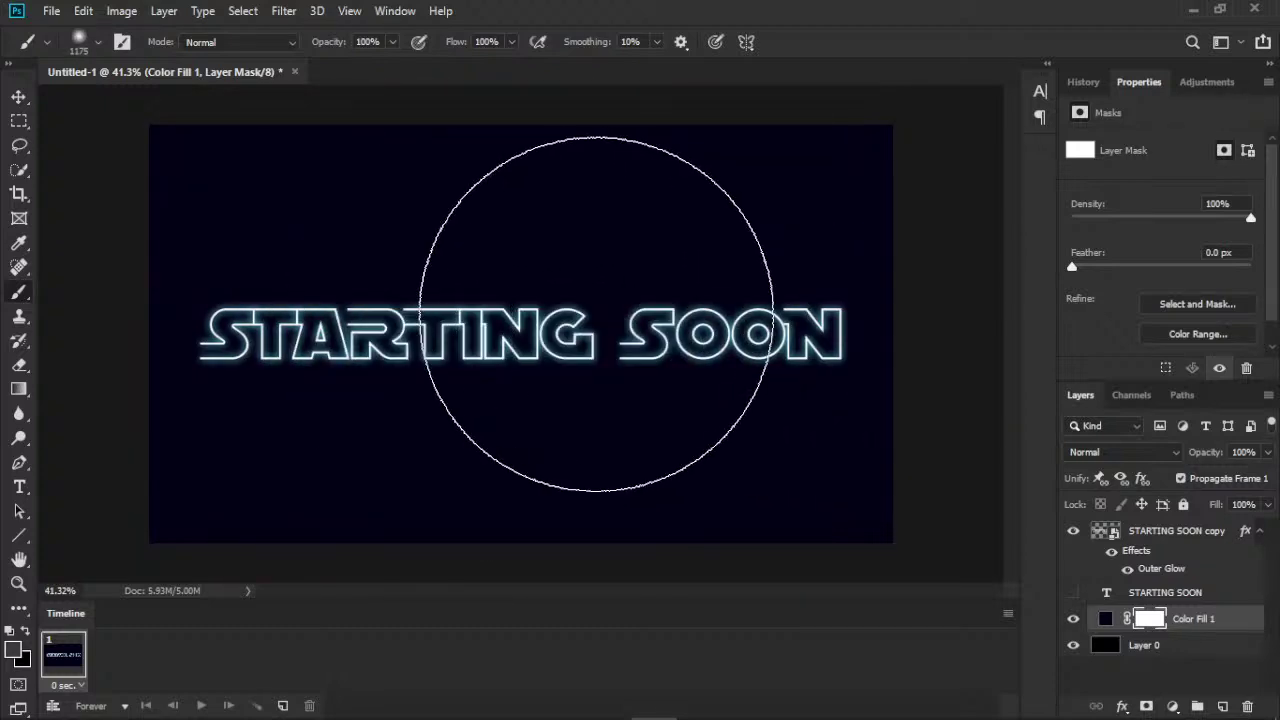
left_click_drag(556, 302, 589, 323)
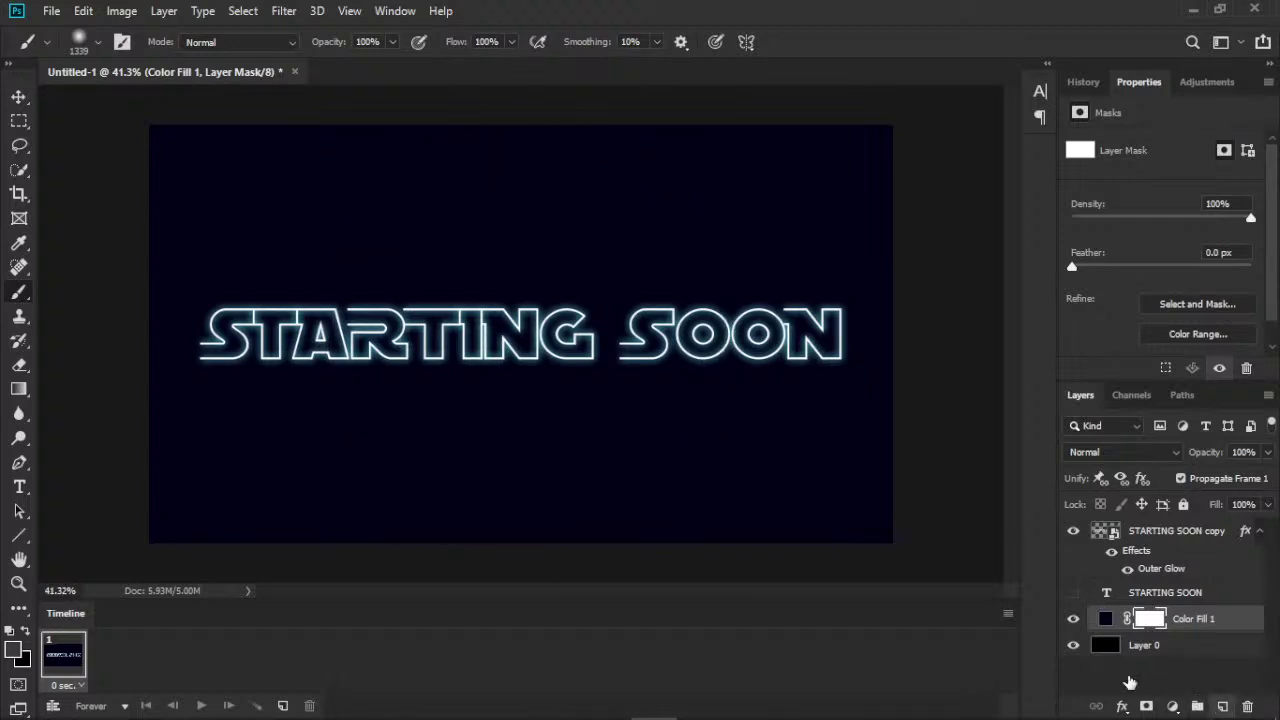
left_click(1220, 706)
mouse_move(508, 330)
left_mouse_down()
mouse_move(516, 381)
mouse_move(511, 88)
left_mouse_up()
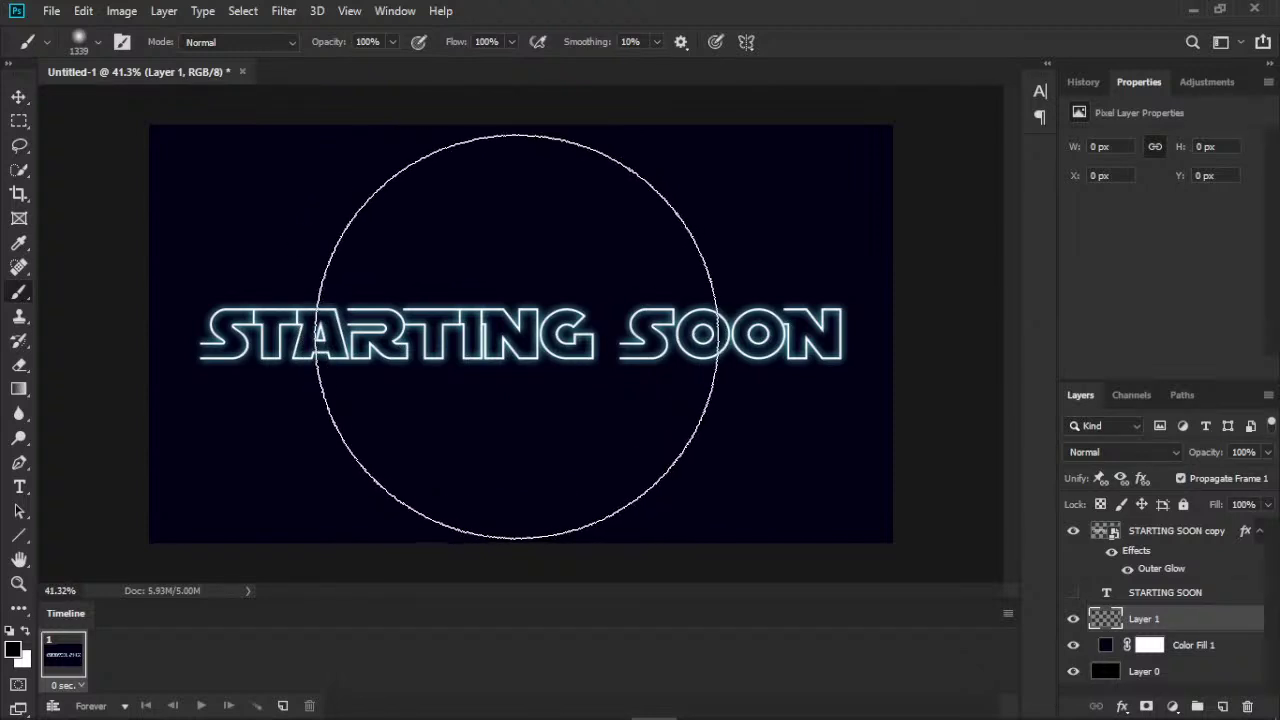
- Undo a dark test stroke and switch the foreground to a brighter blue
left_click(520, 336)
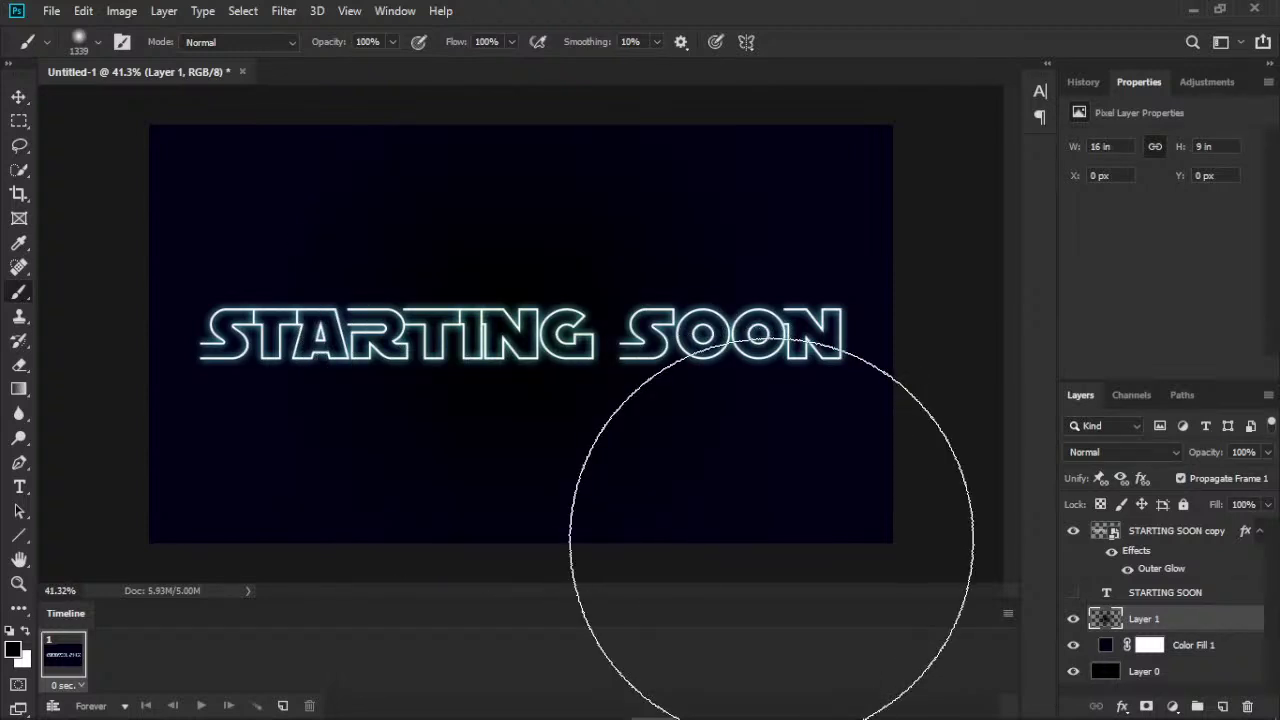
key("ctrl+z")
left_click(13, 651)
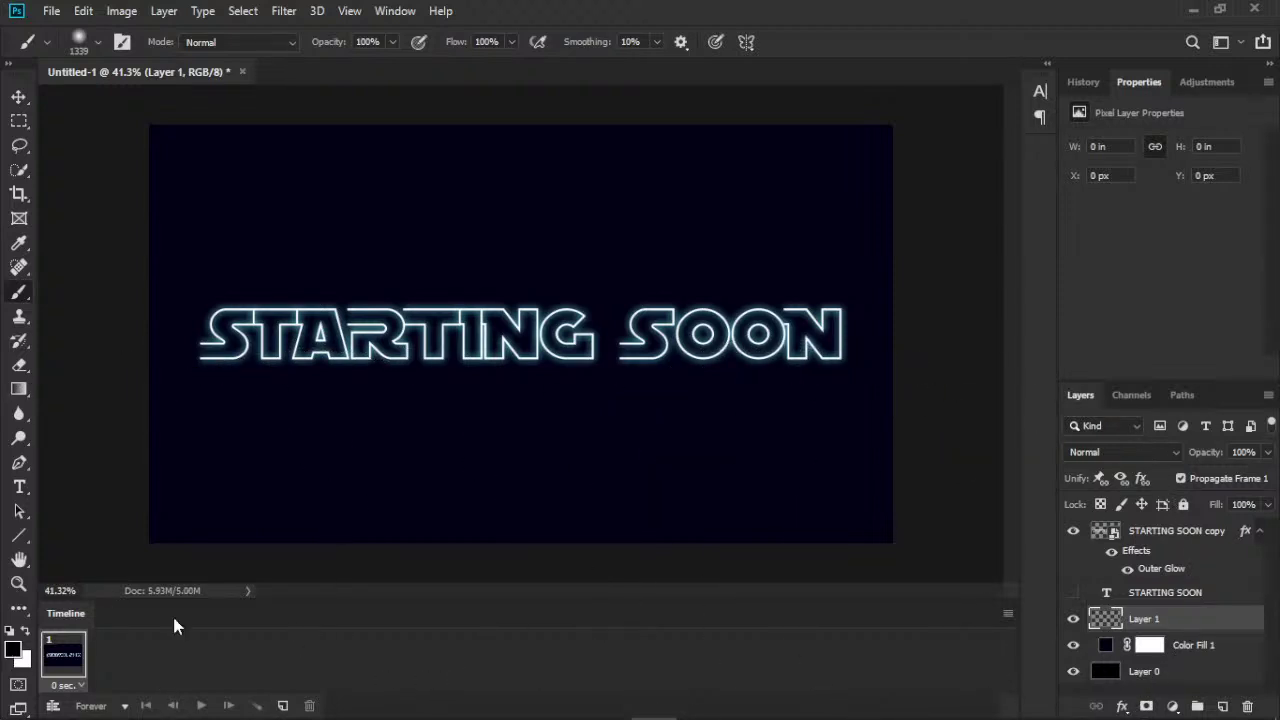
left_click(850, 250)
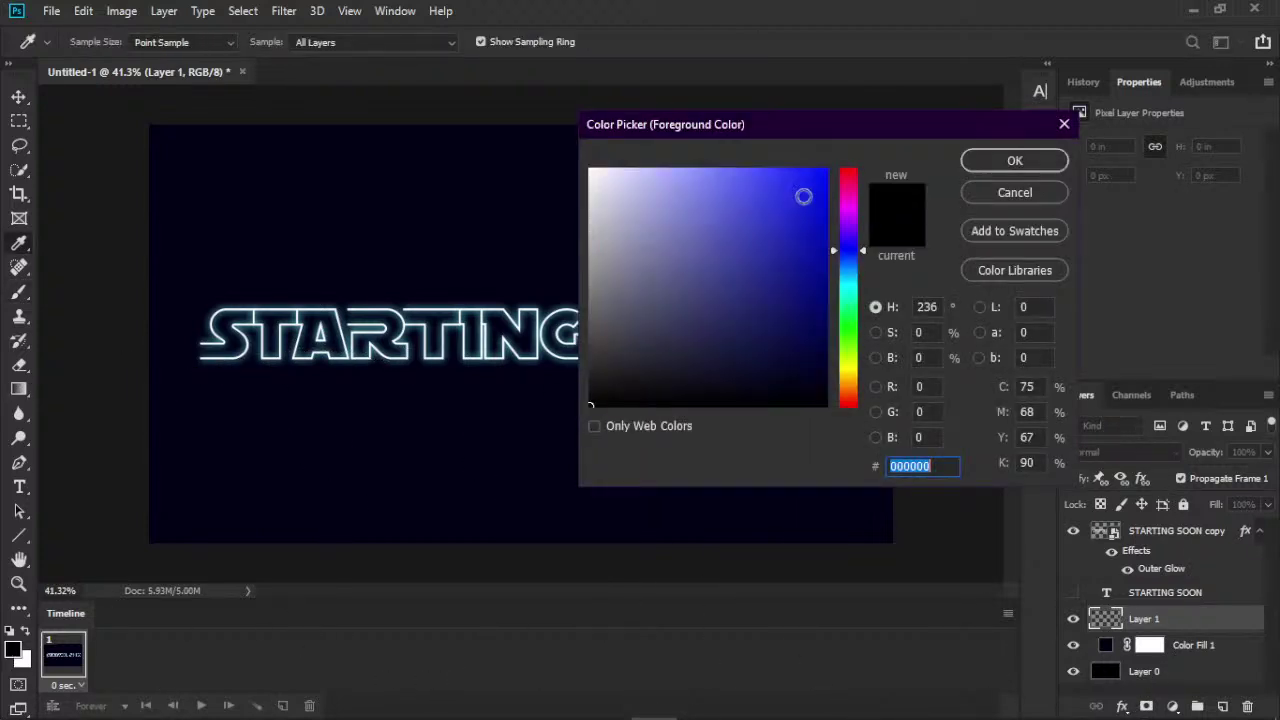
left_click(823, 195)
left_click(1030, 163)
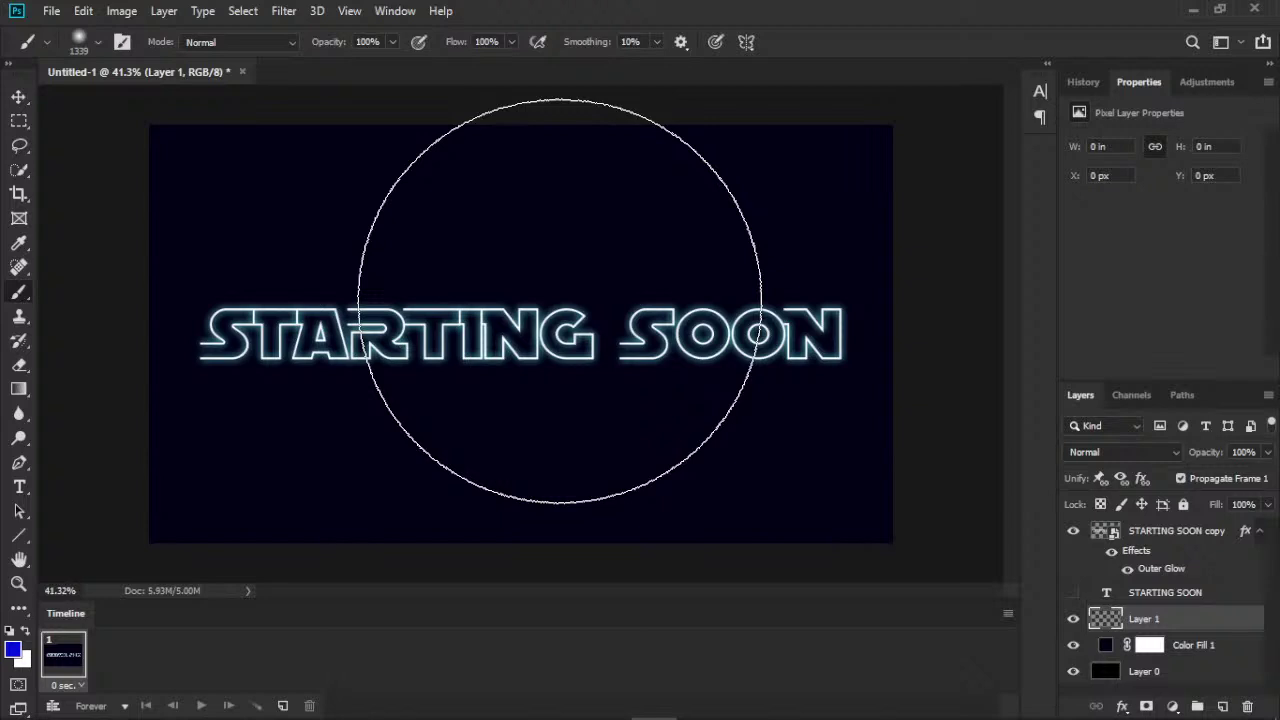
- Try two blue glow strokes near the canvas centre and undo both
left_click(594, 305)
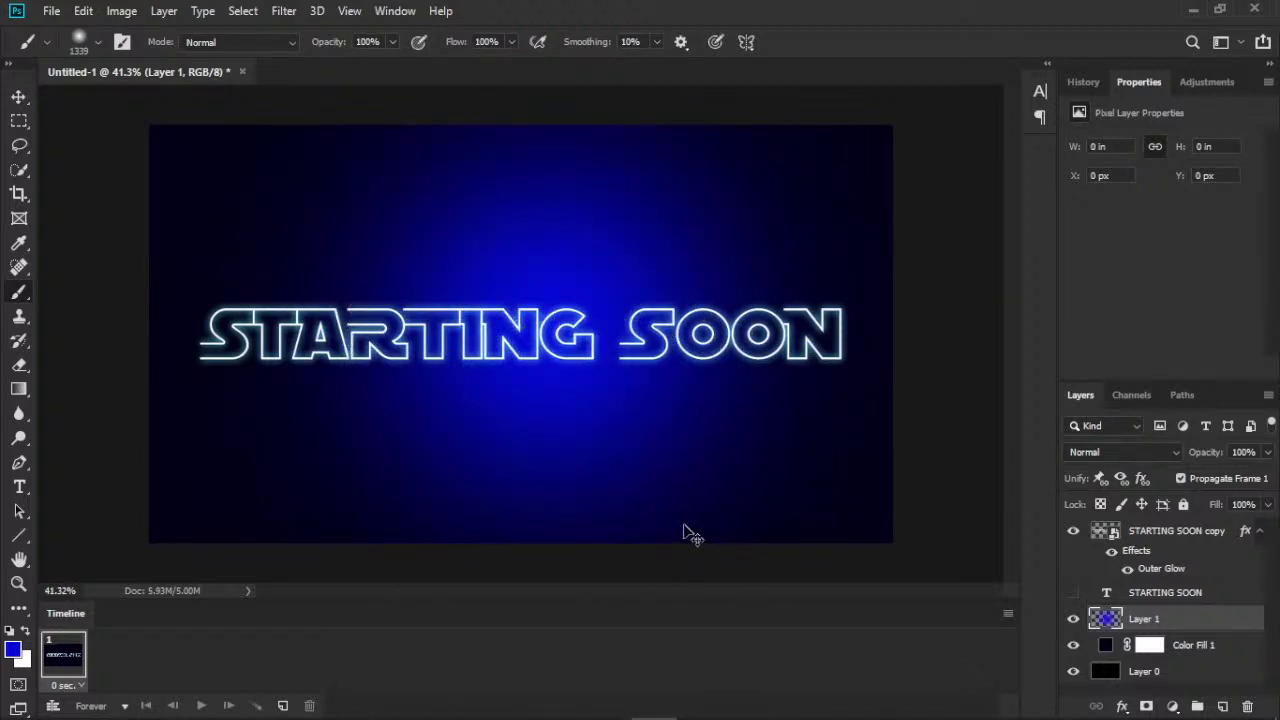
key("ctrl+z")
left_click(470, 320)
key("ctrl+z")
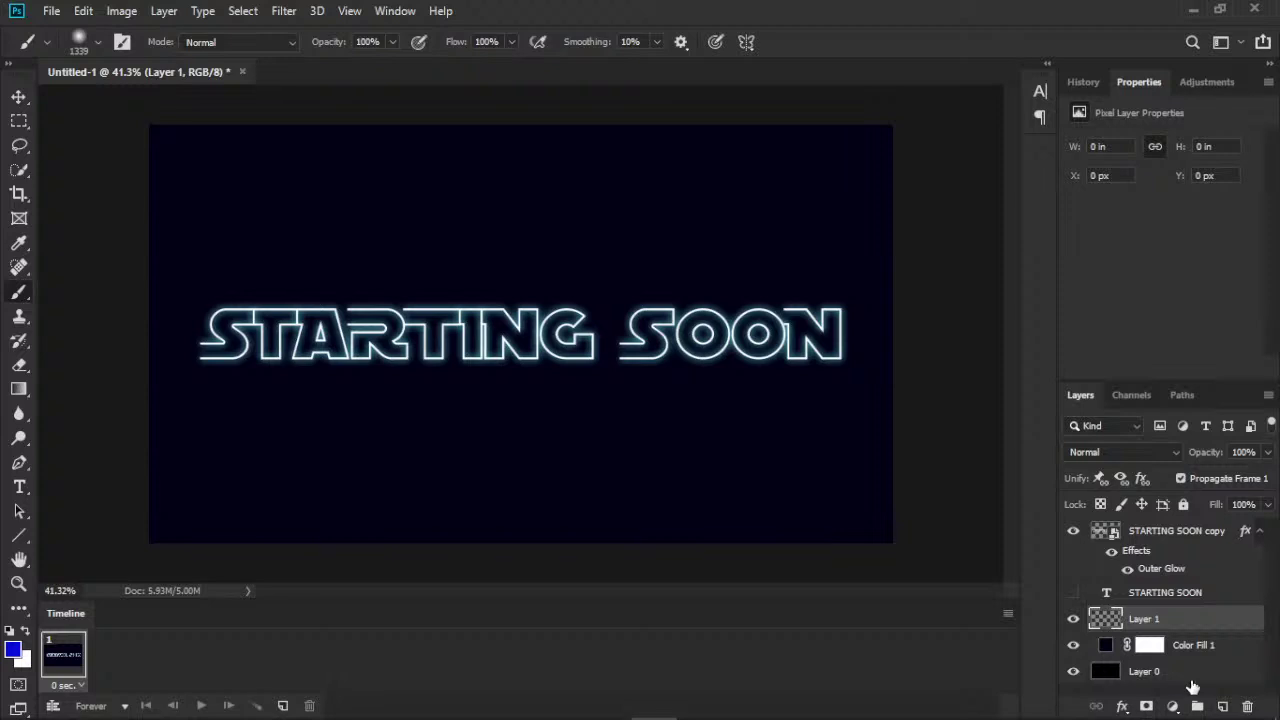
- Add a trial black Solid Color fill layer, then undo it
left_click(1173, 706)
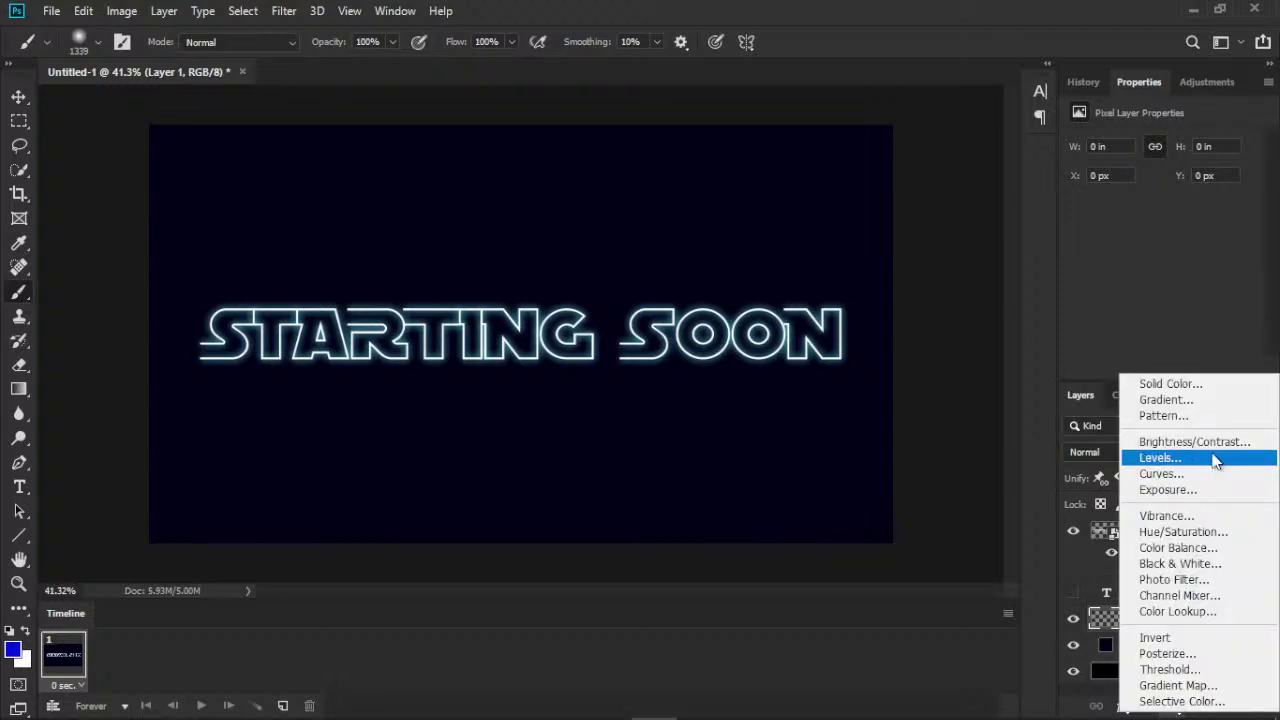
left_click(1207, 383)
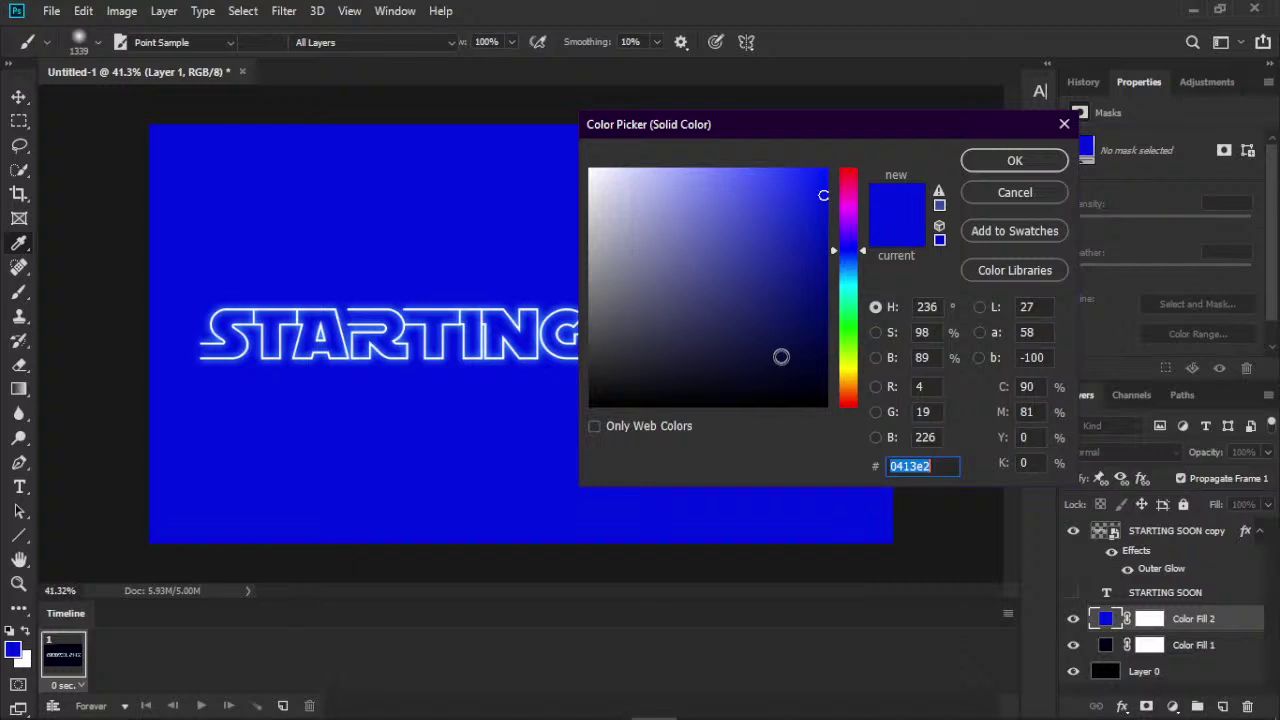
mouse_move(818, 272)
left_mouse_down()
mouse_move(757, 189)
mouse_move(769, 165)
left_mouse_up()
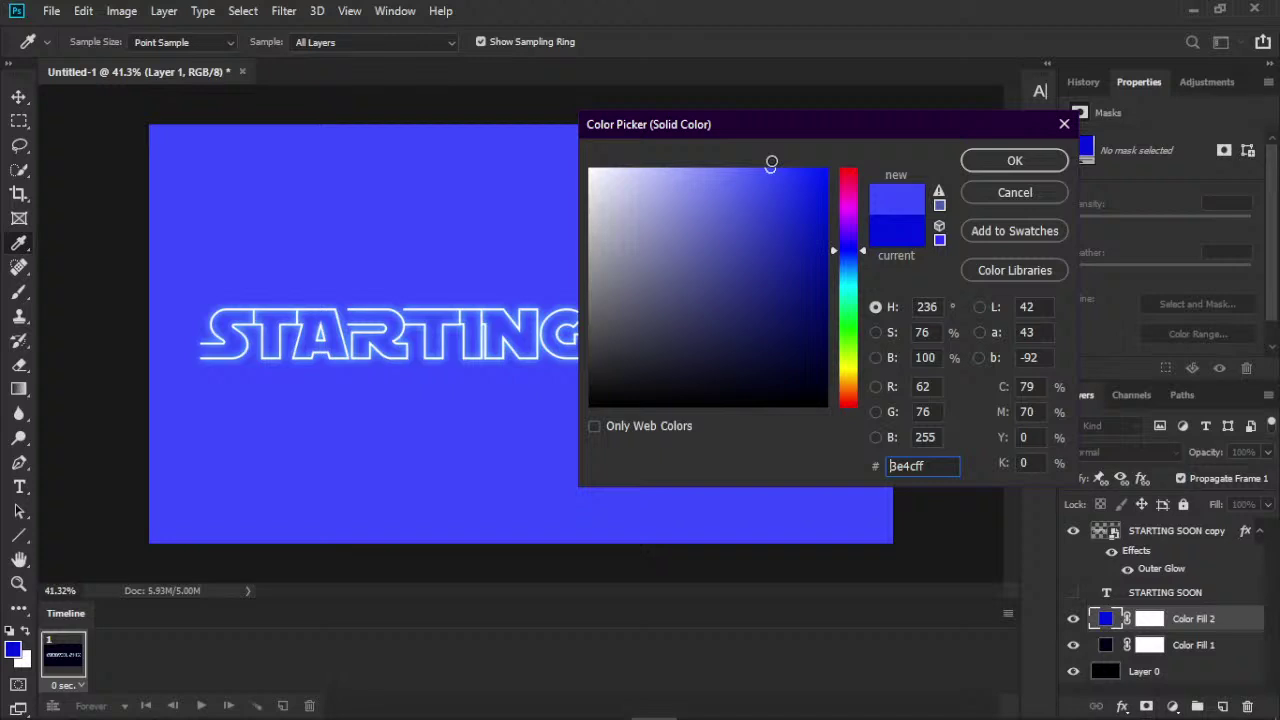
mouse_move(769, 161)
left_mouse_down()
mouse_move(773, 367)
mouse_move(757, 354)
mouse_move(781, 346)
mouse_move(726, 437)
mouse_move(814, 449)
mouse_move(839, 467)
left_mouse_up()
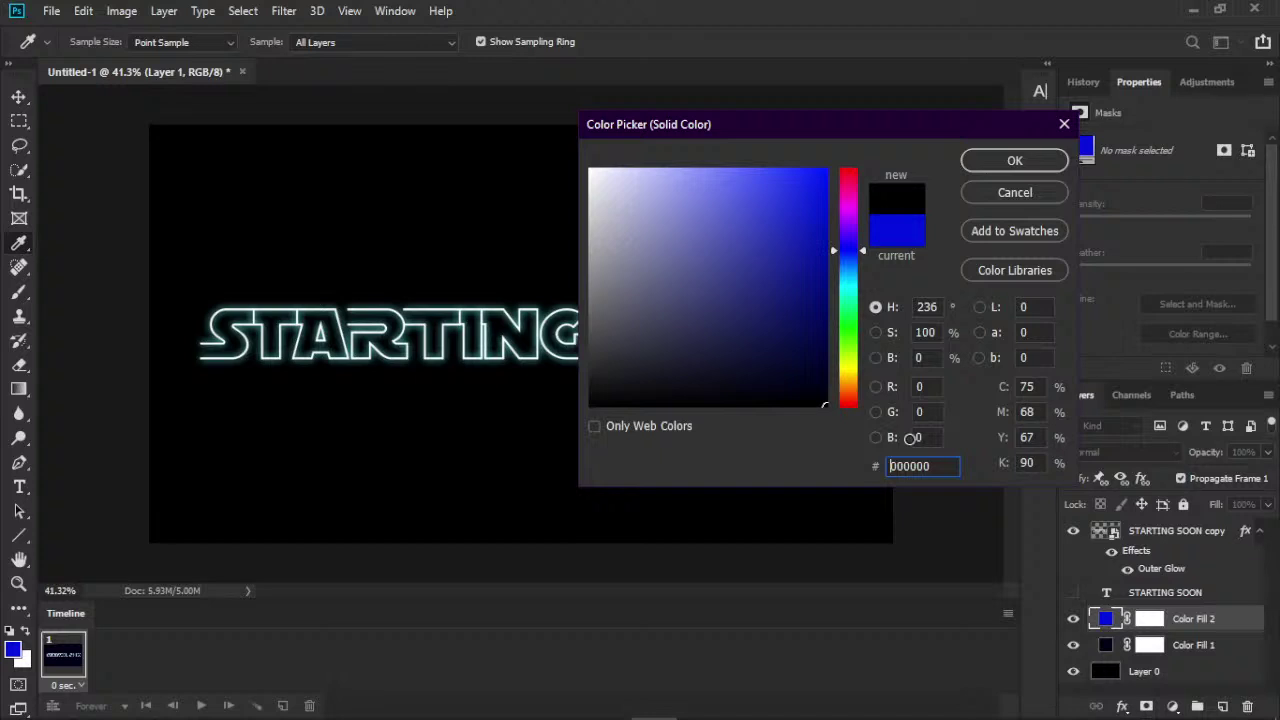
key("Return")
key("ctrl+z")
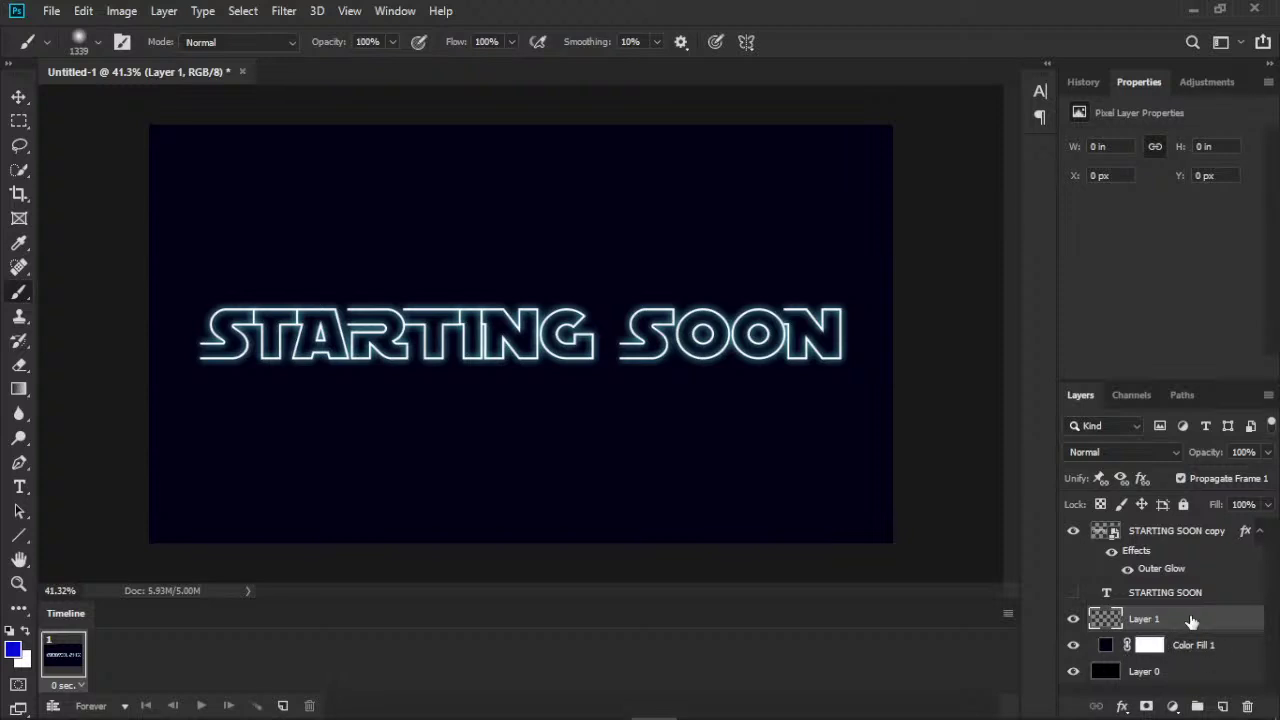
- Lighten the Color Fill 1 navy to #03001f and start applying the Camera Raw filter to it
left_click(1073, 619)
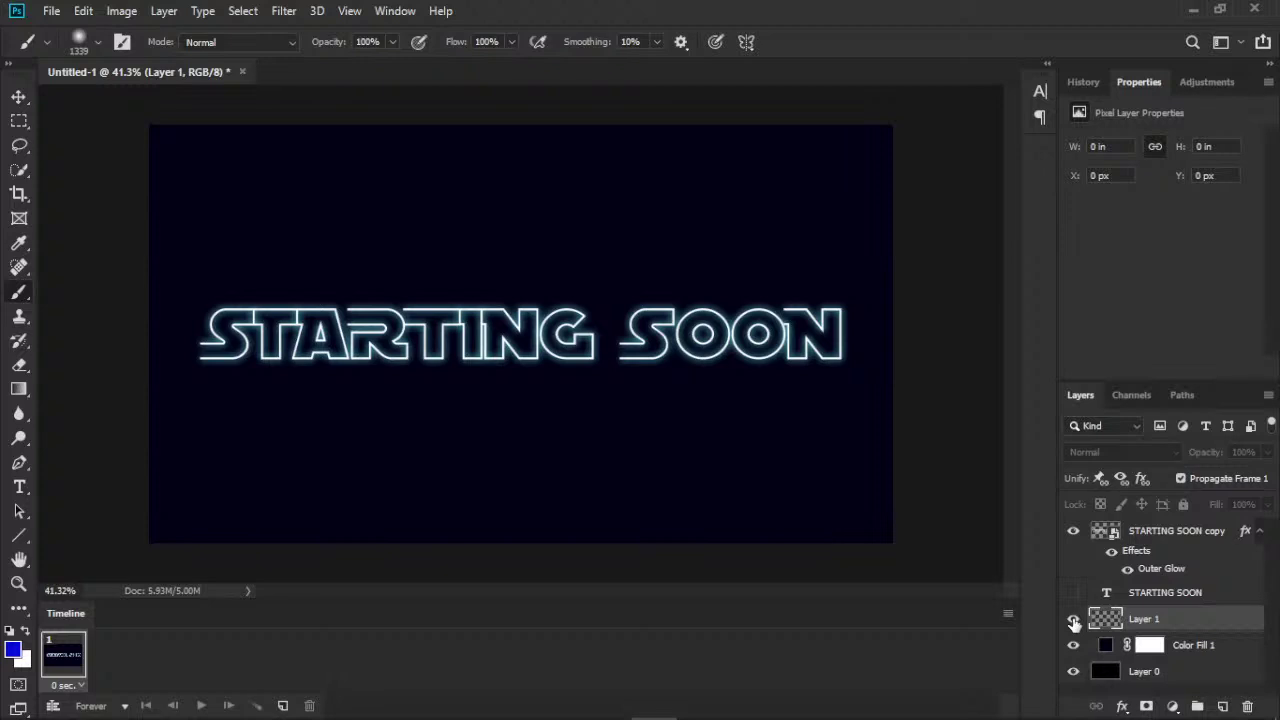
left_click(1073, 620)
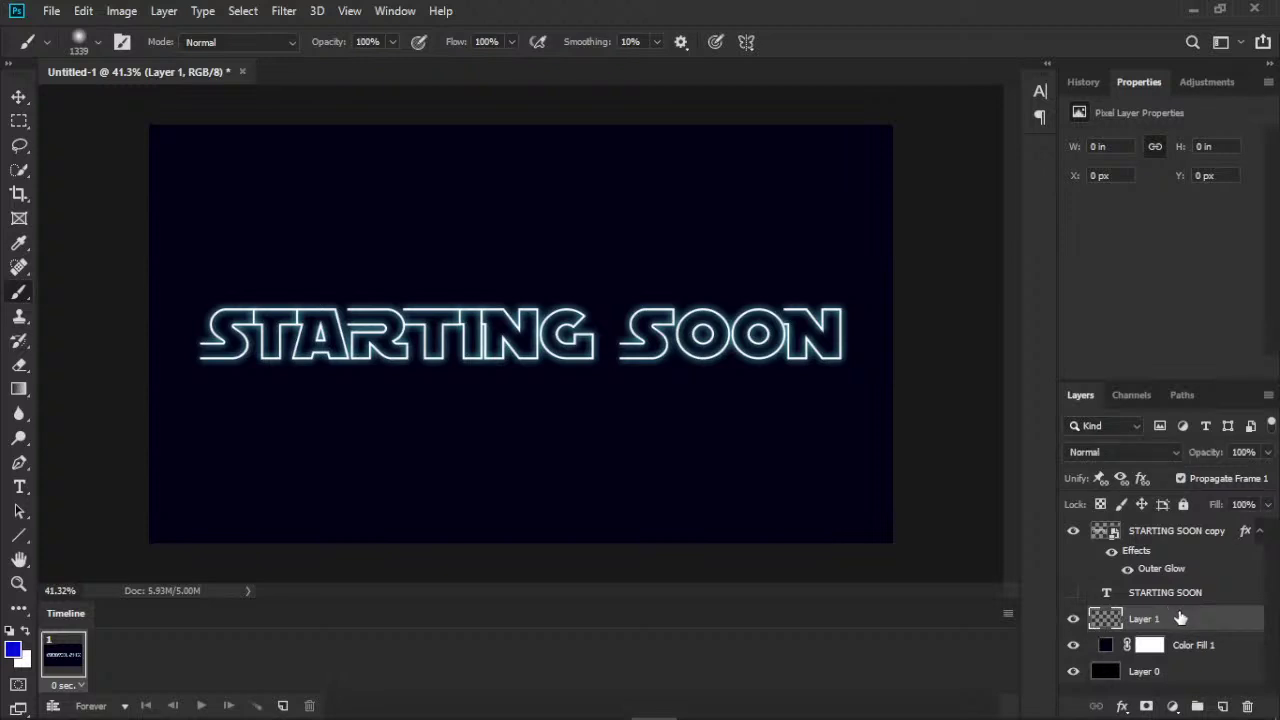
double_click(1106, 648)
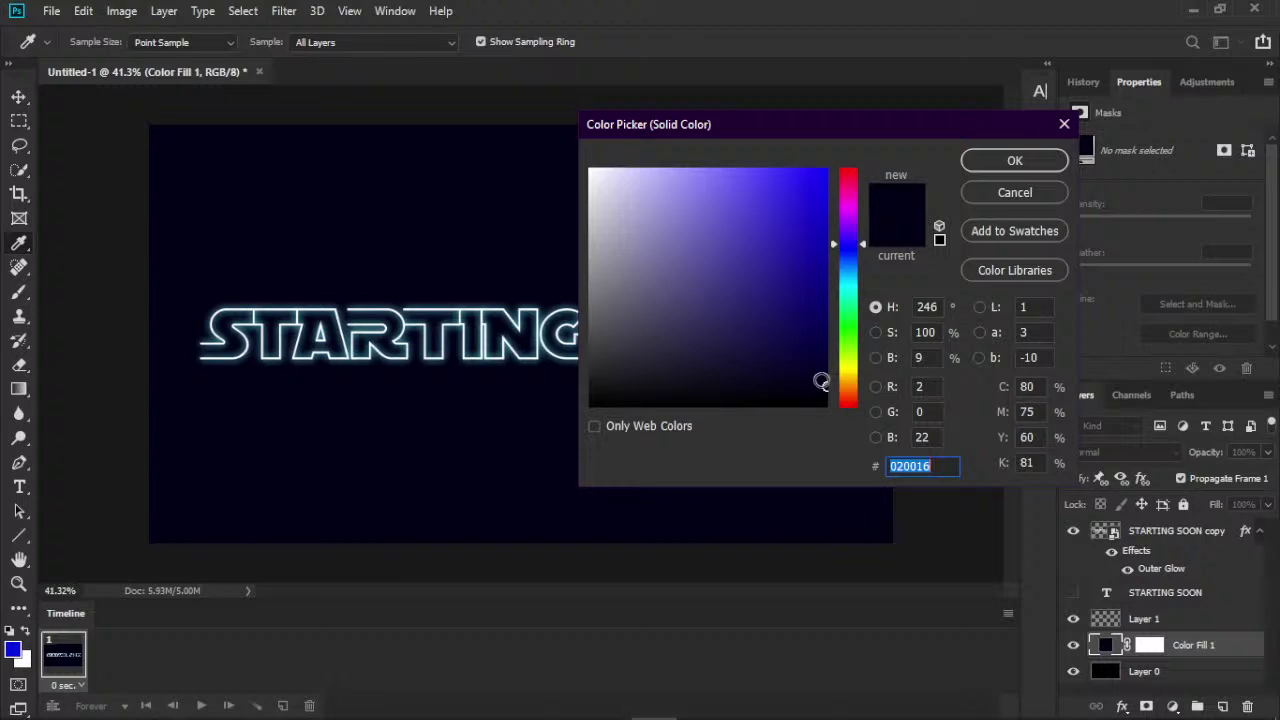
left_click_drag(820, 381, 830, 380)
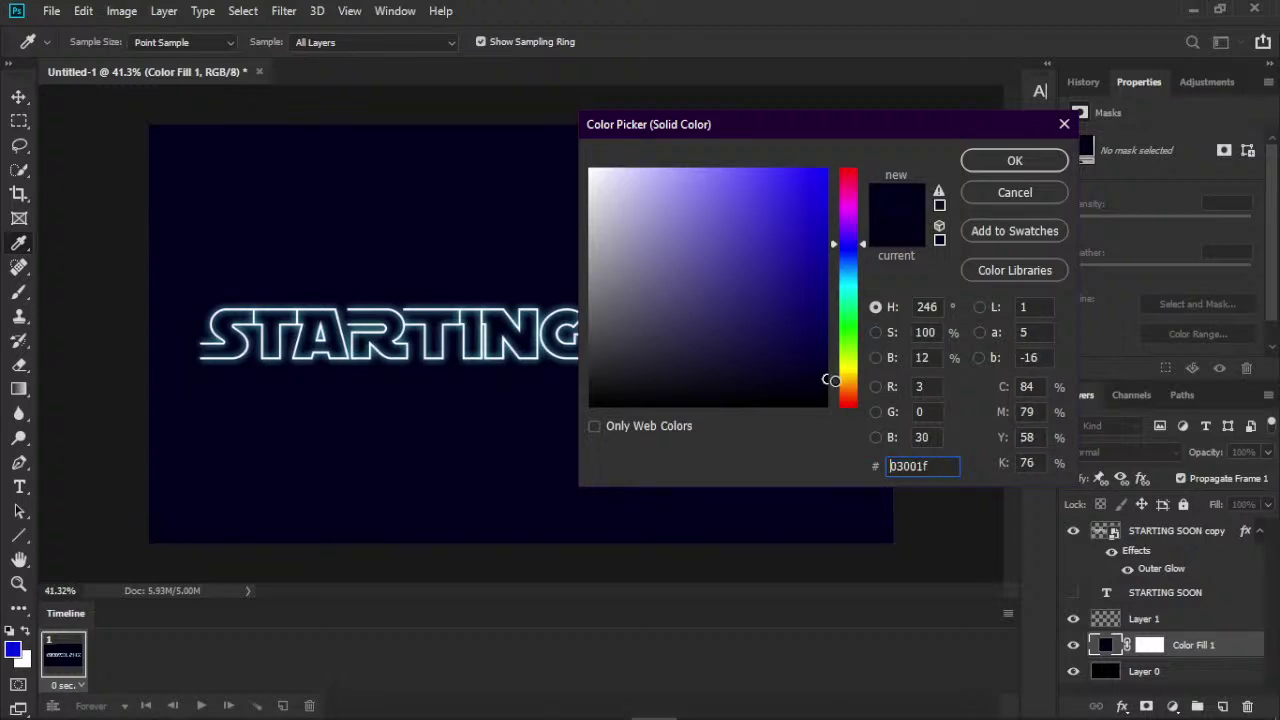
left_click(1015, 161)
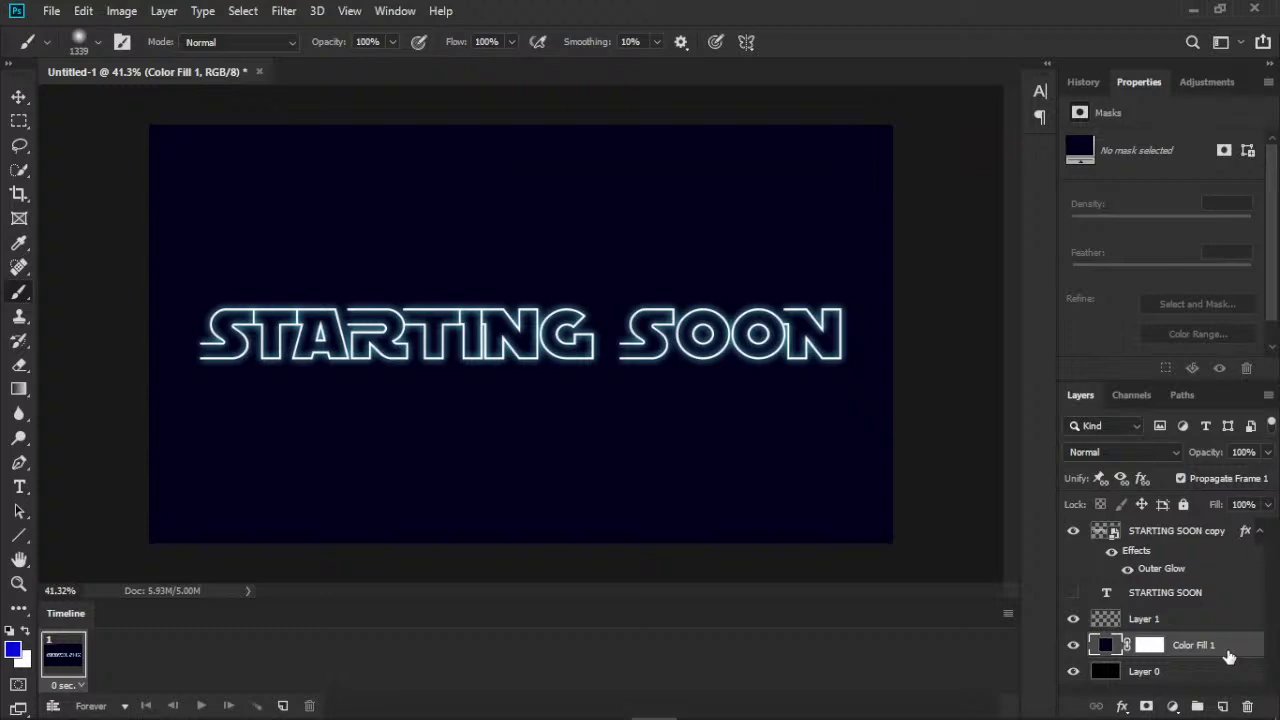
key("alt+BackSpace")
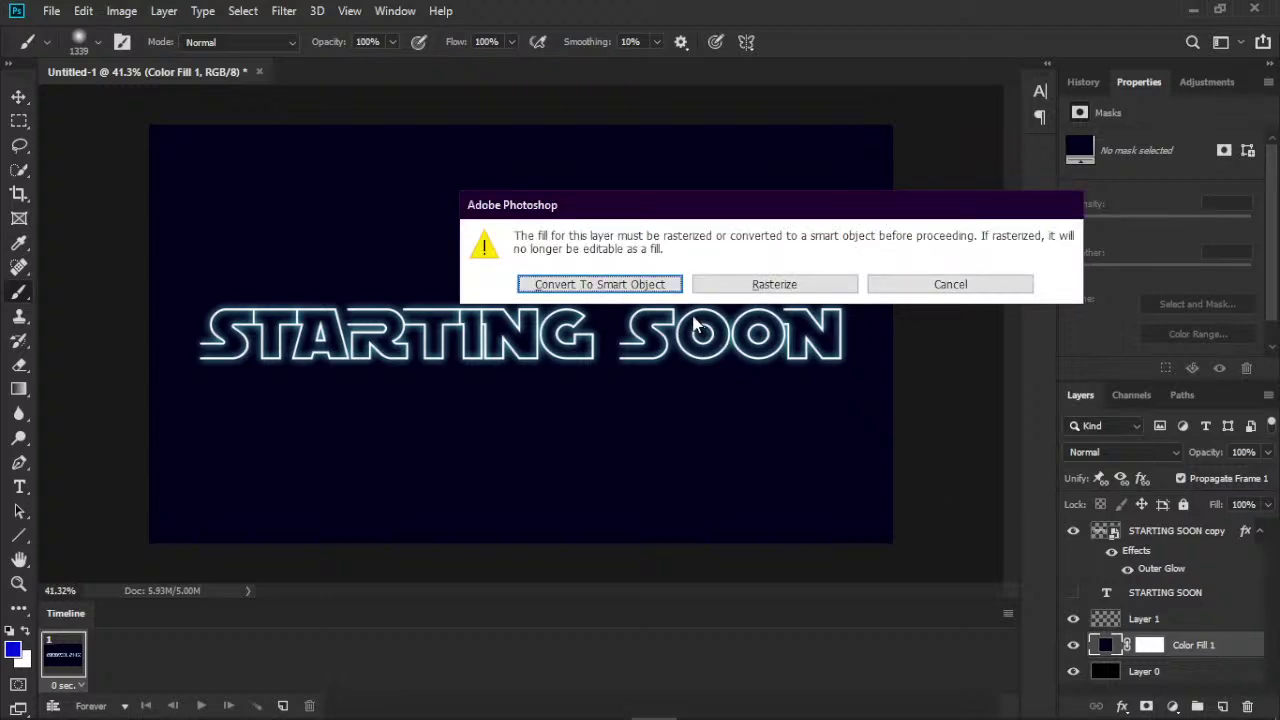
- Convert the fill to a smart object and add a Camera Raw vignette with midpoint 40 and roundness -5
left_click(650, 287)
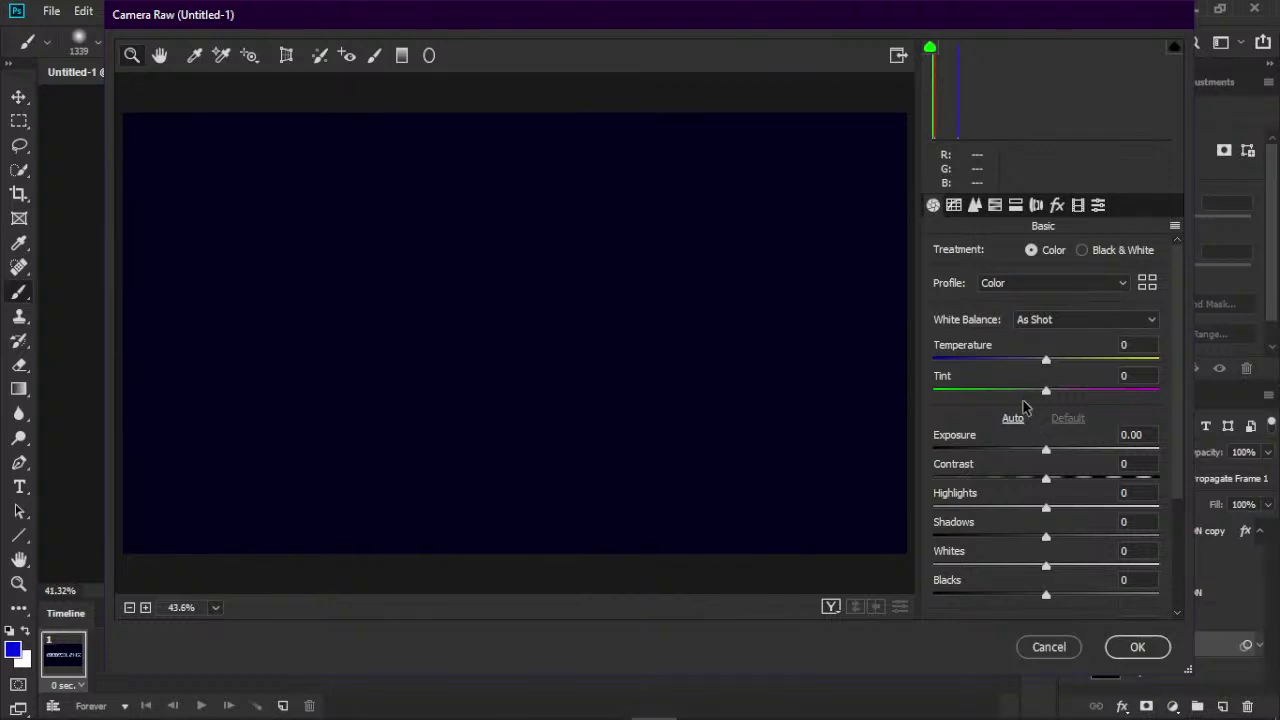
scroll(1014, 417, "down", 1)
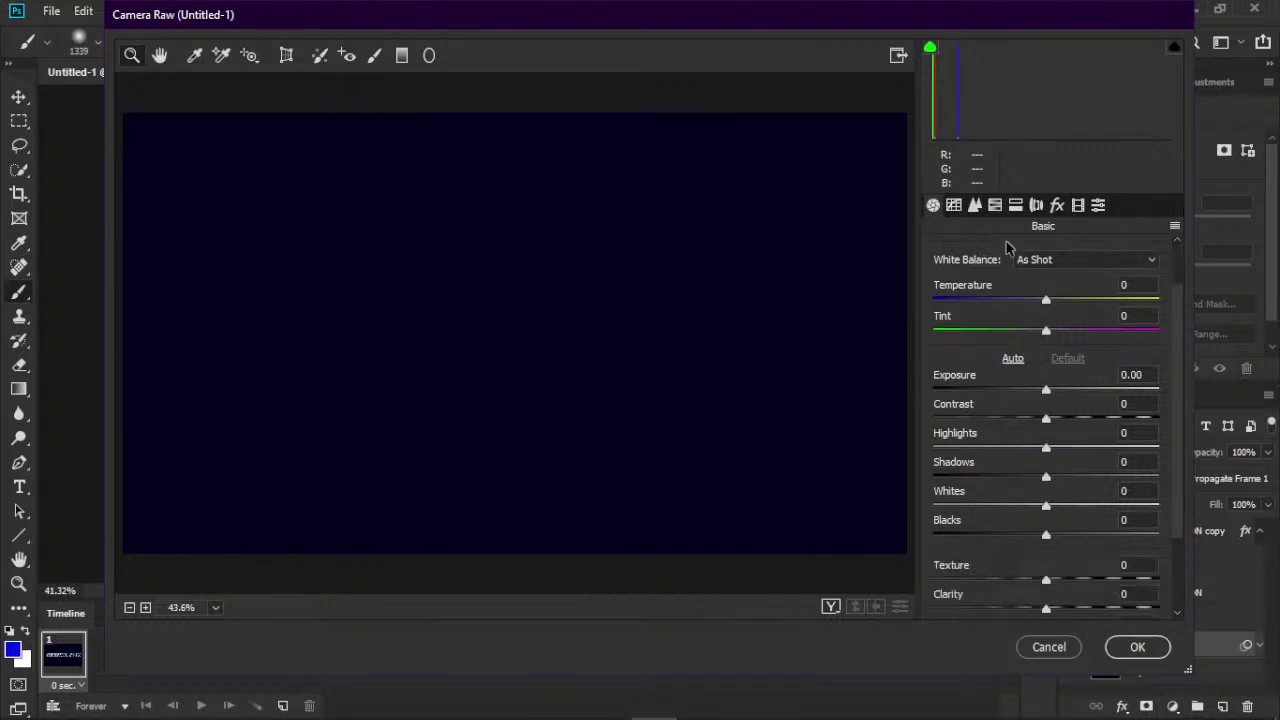
left_click(1057, 205)
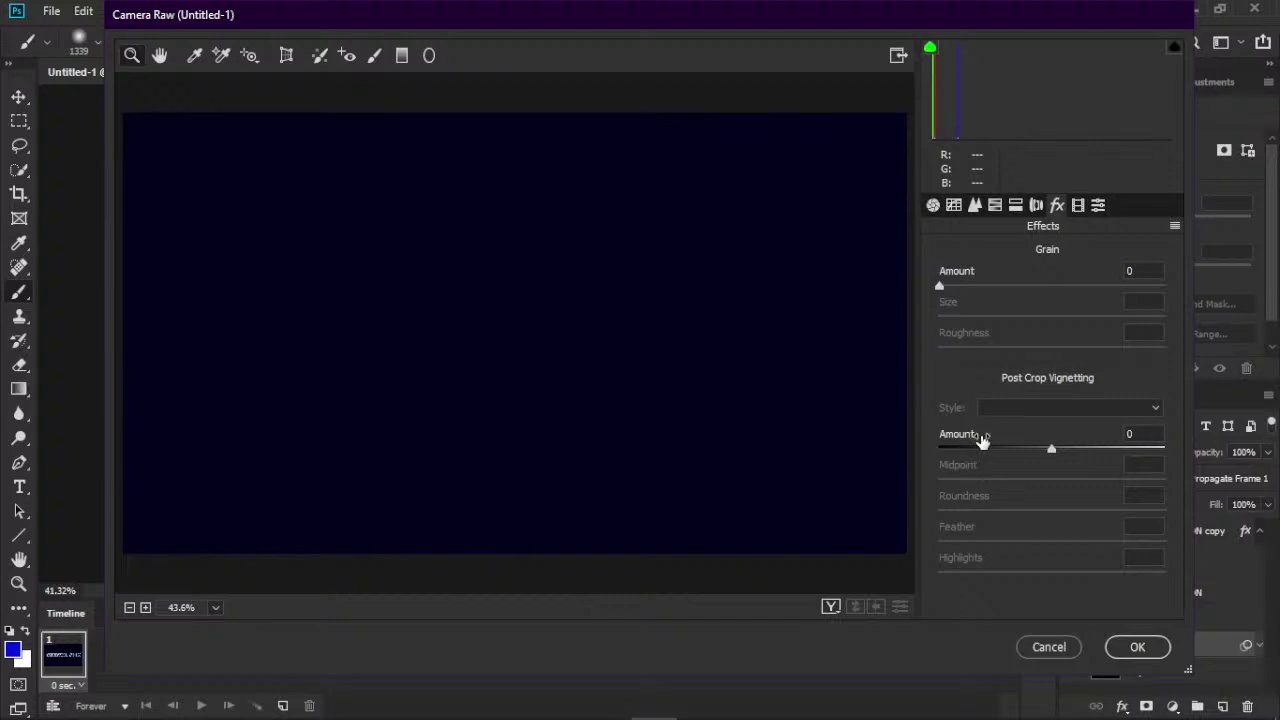
left_click_drag(970, 438, 858, 440)
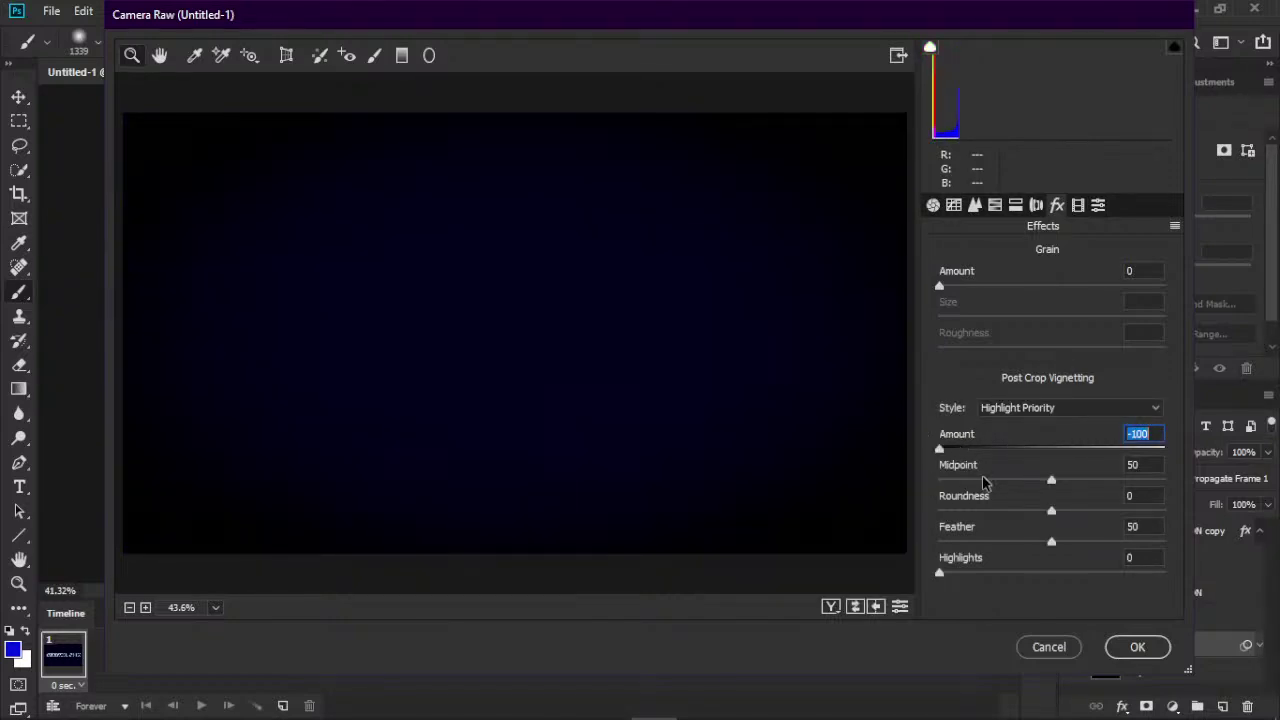
left_click_drag(983, 483, 968, 472)
left_click_drag(988, 500, 985, 513)
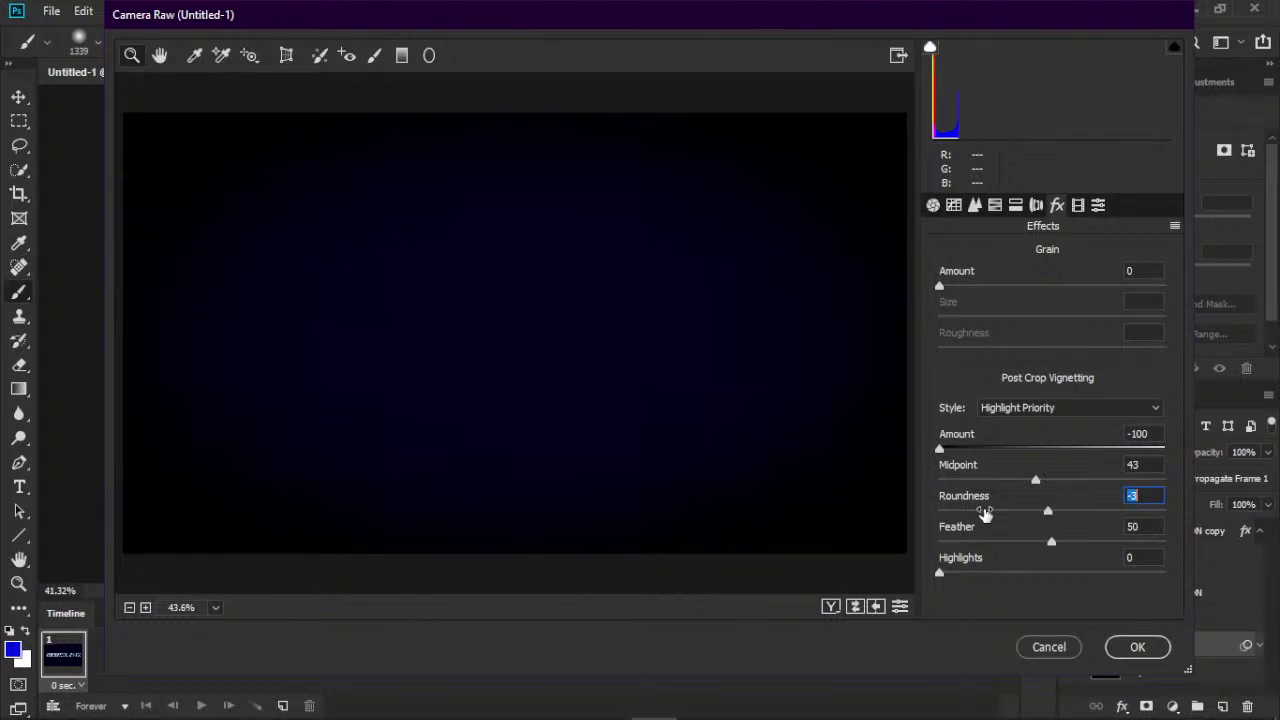
left_click_drag(985, 513, 983, 513)
- Set vignette feather to 61, keep highlights at 0, and ease the amount to -70 before applying
left_click_drag(996, 537, 990, 538)
left_click_drag(990, 538, 997, 541)
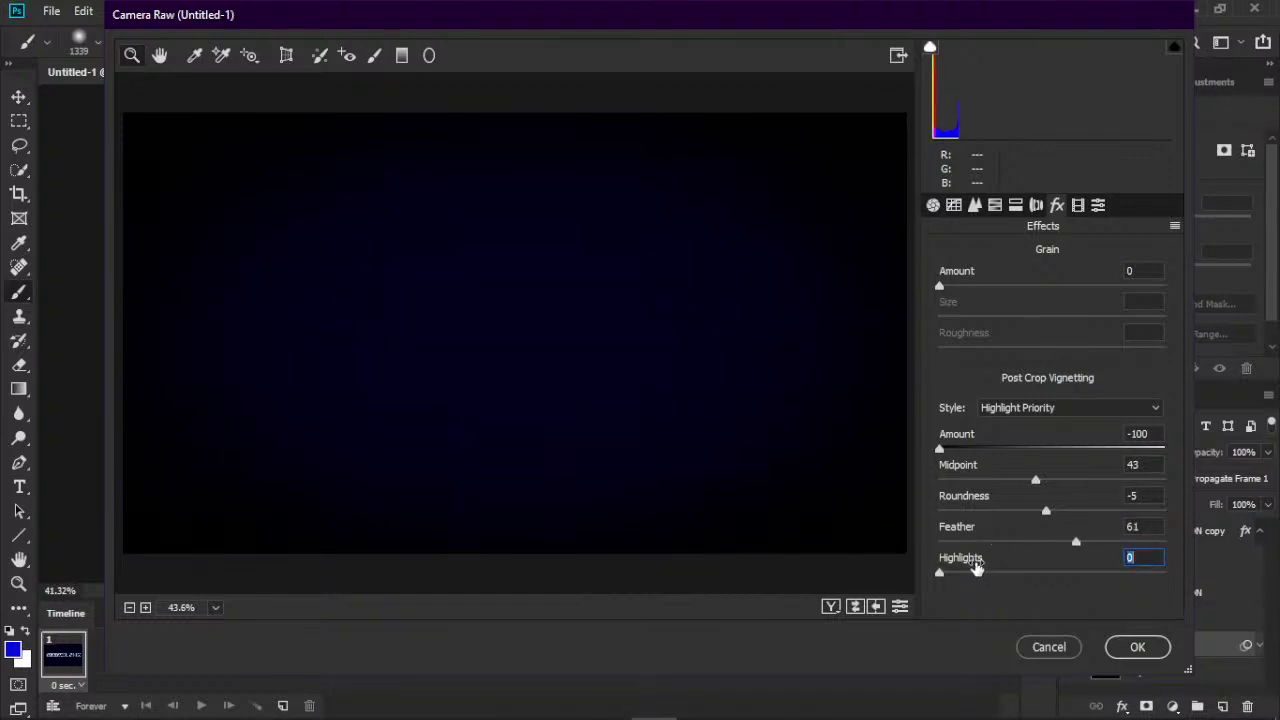
left_click_drag(974, 566, 1148, 566)
type("0")
mouse_move(952, 437)
left_mouse_down()
mouse_move(986, 440)
mouse_move(977, 470)
left_mouse_up()
key("Tab")
type("40")
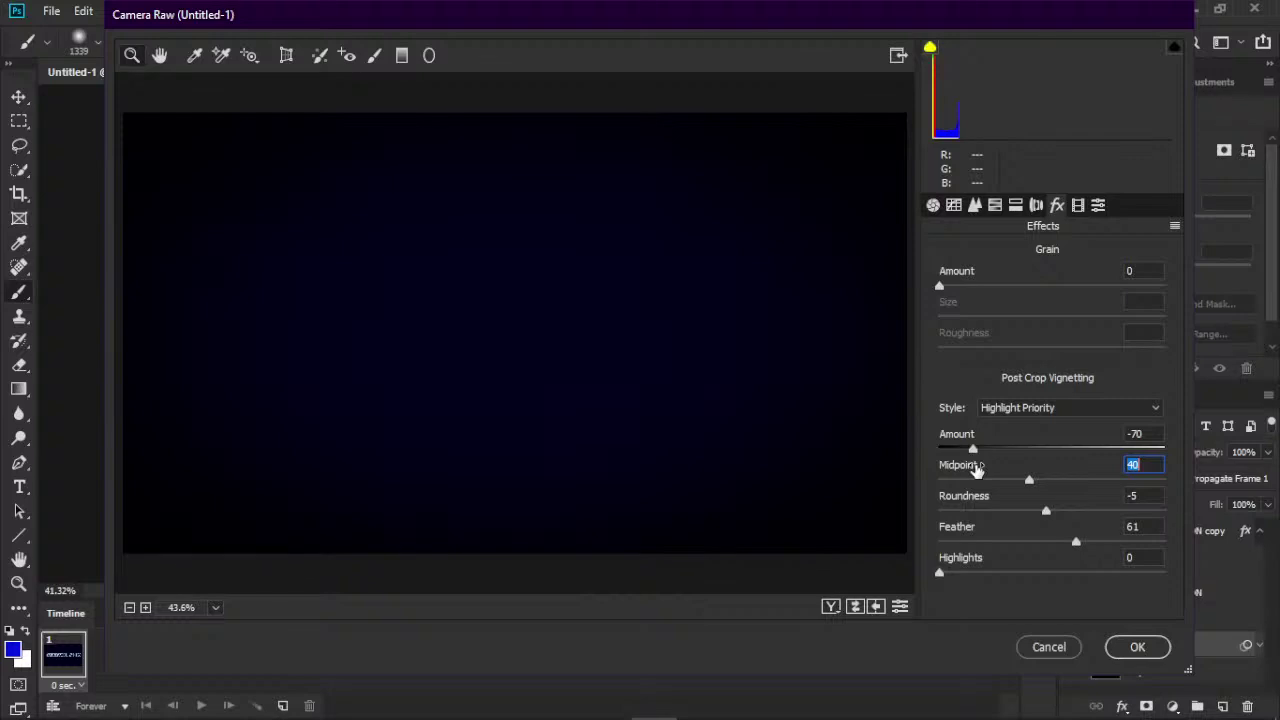
left_click(1120, 648)
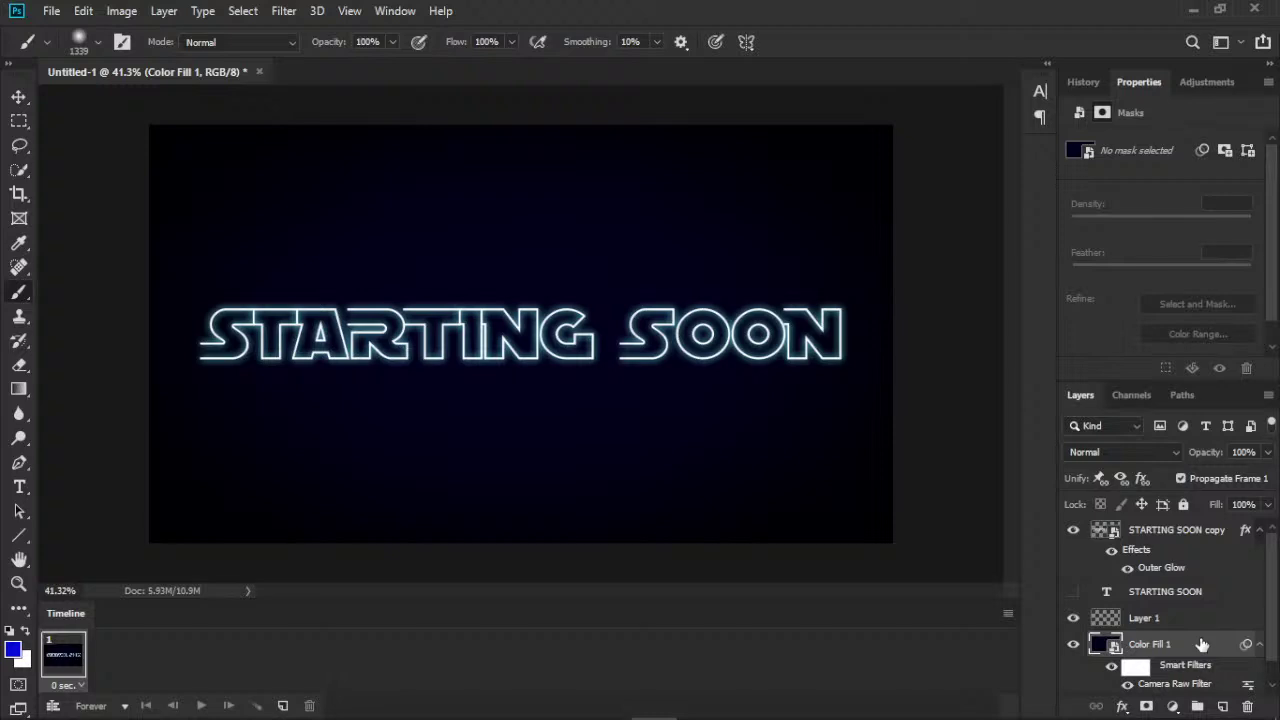
left_click(1202, 645)
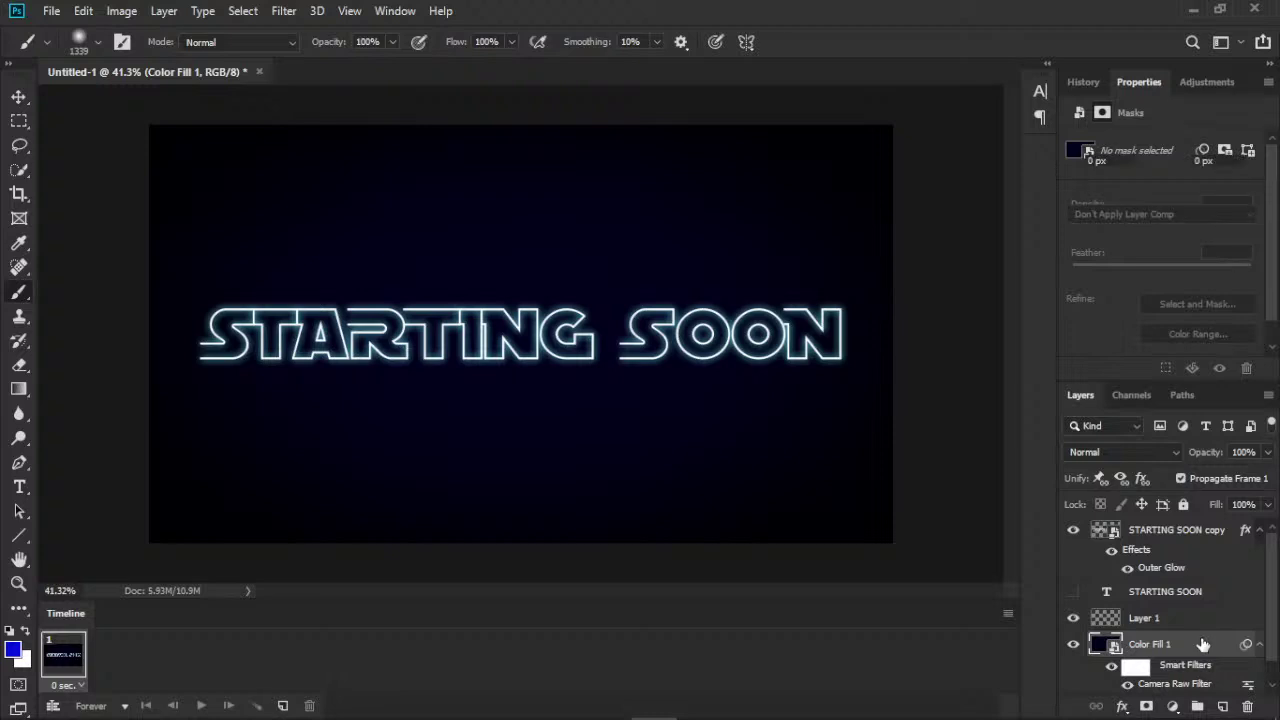
double_click(1203, 645)
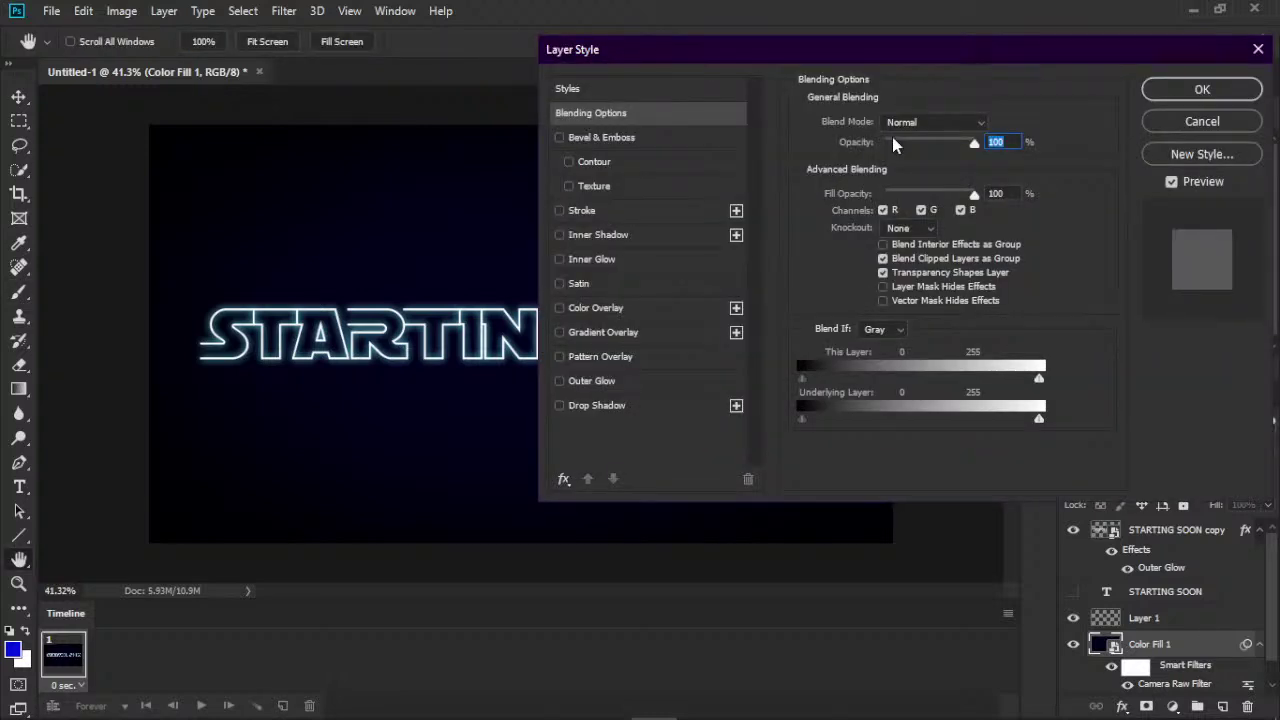
left_click_drag(934, 192, 792, 215)
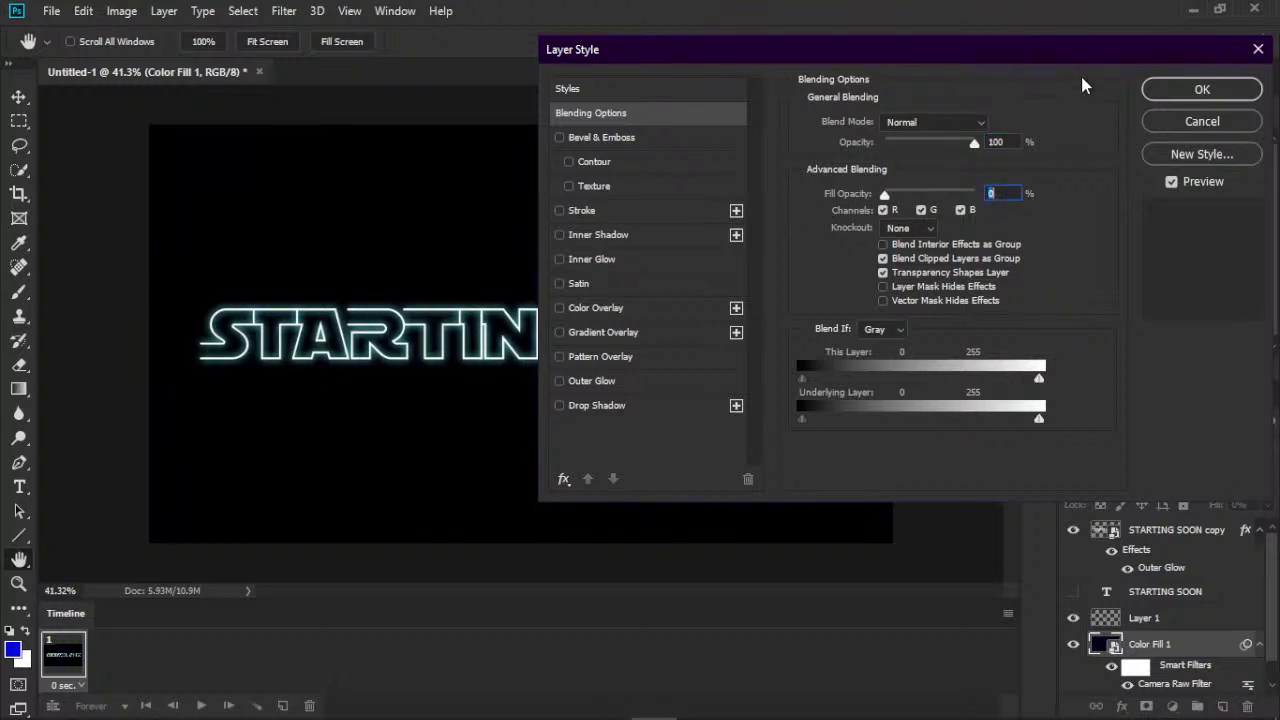
left_click(1202, 89)
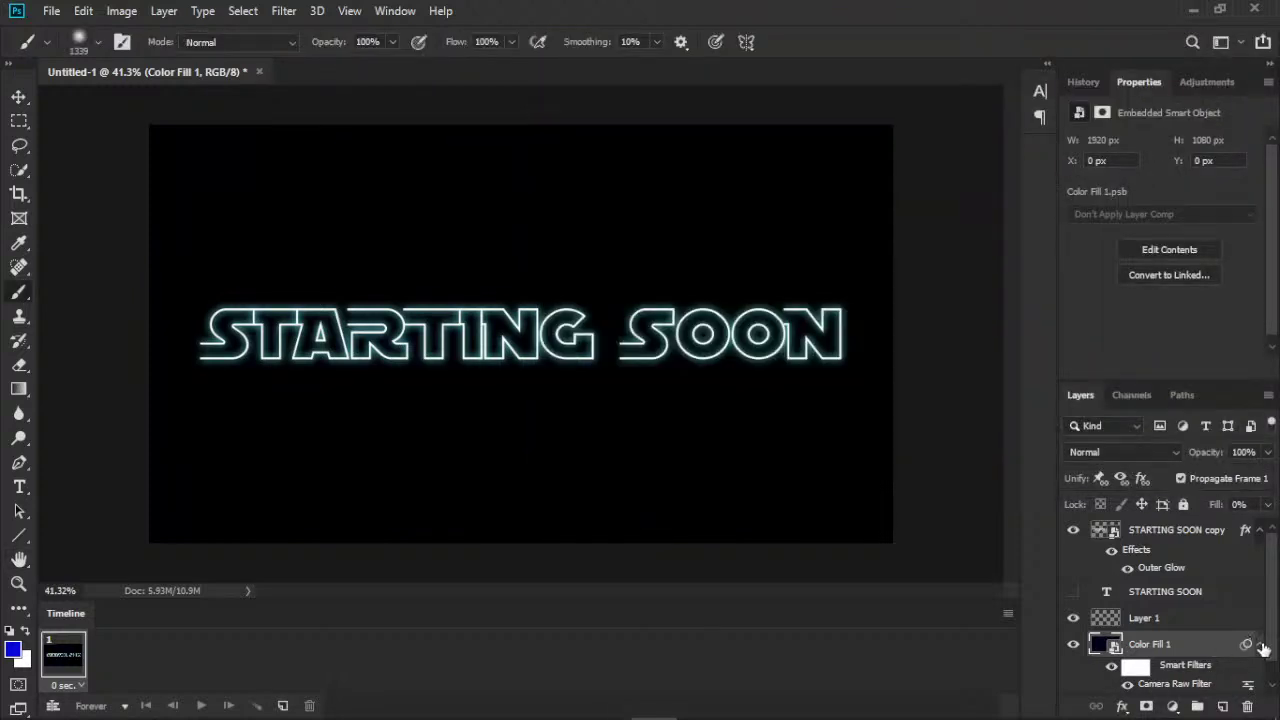
scroll(1208, 636, "down", 1)
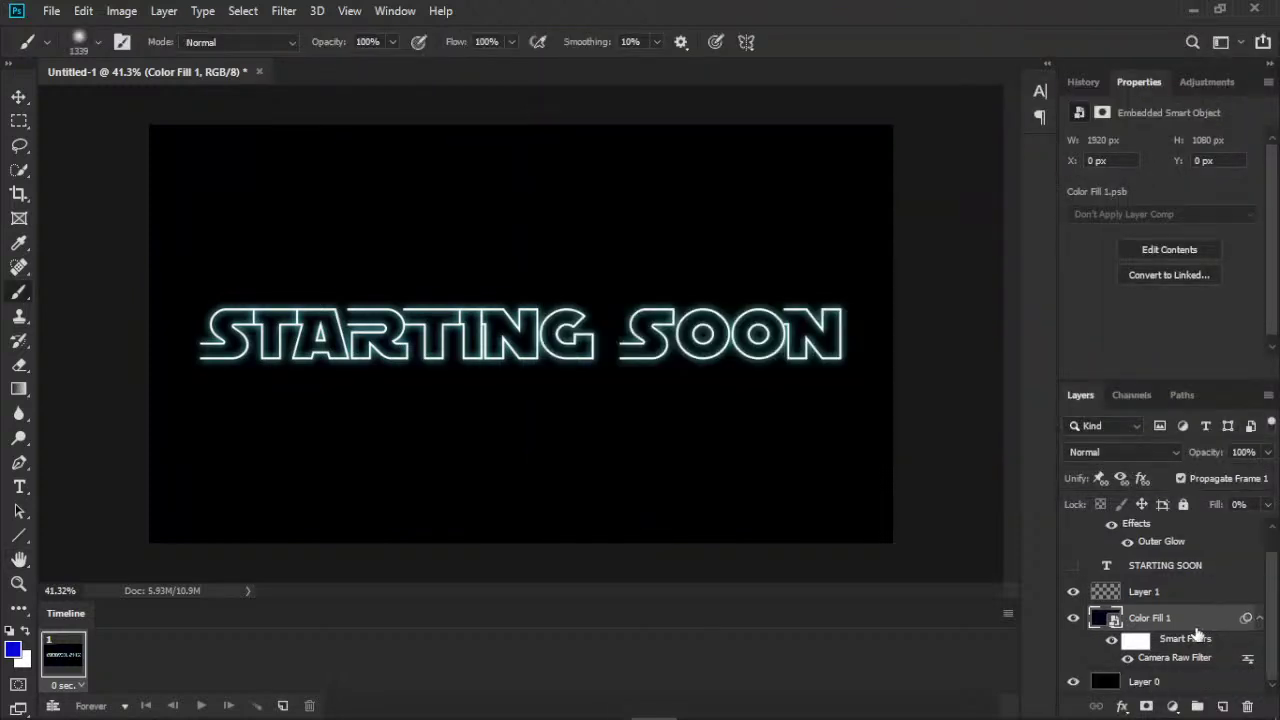
left_click(1260, 620)
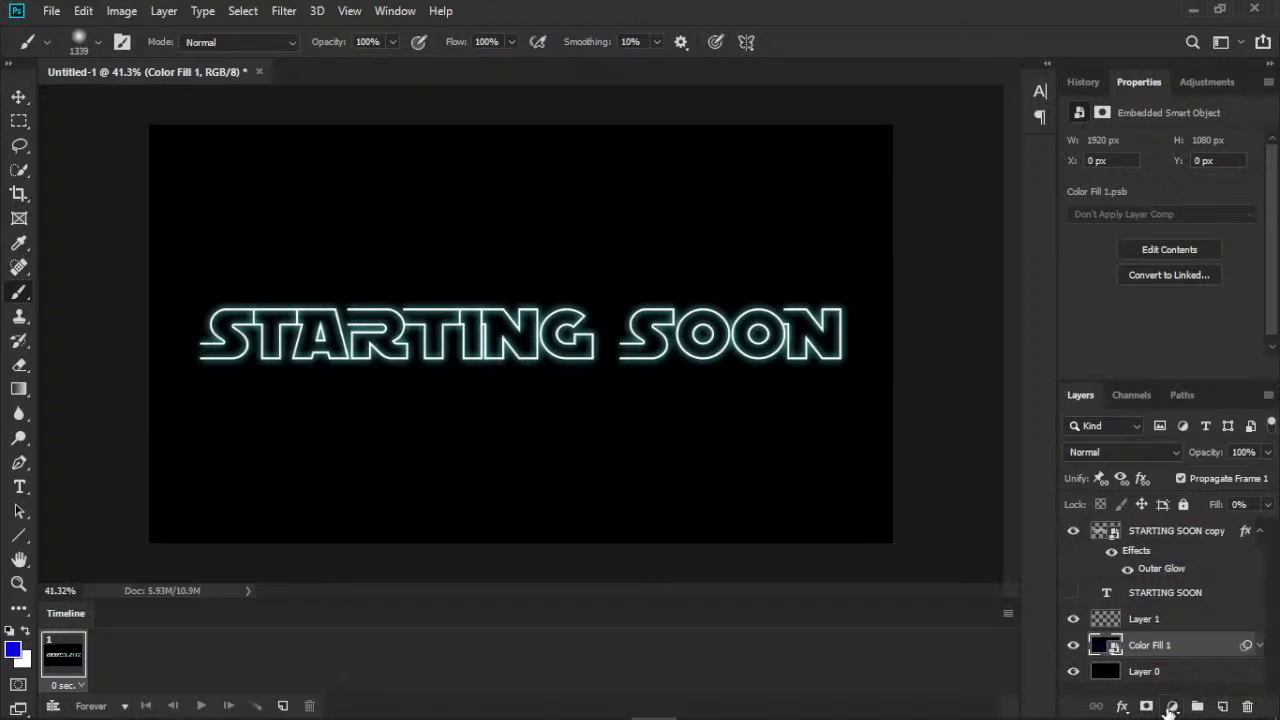
left_click(1190, 675)
left_click(1172, 707)
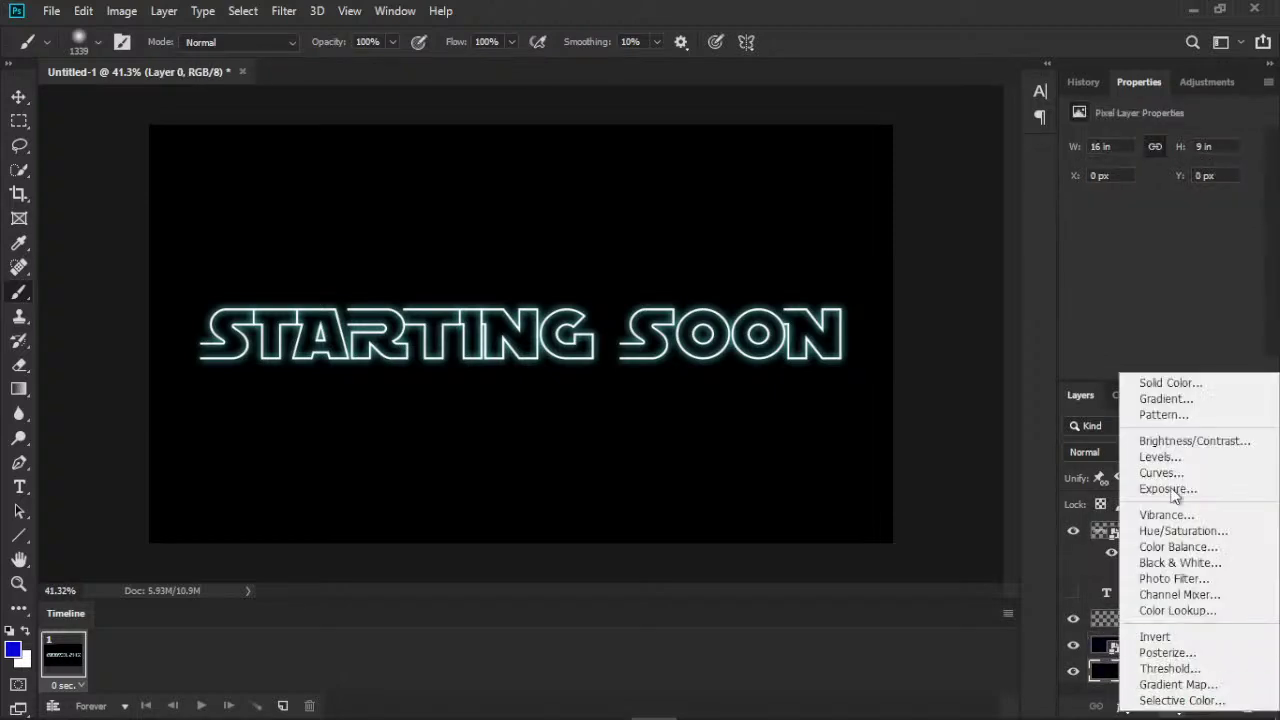
left_click(1189, 378)
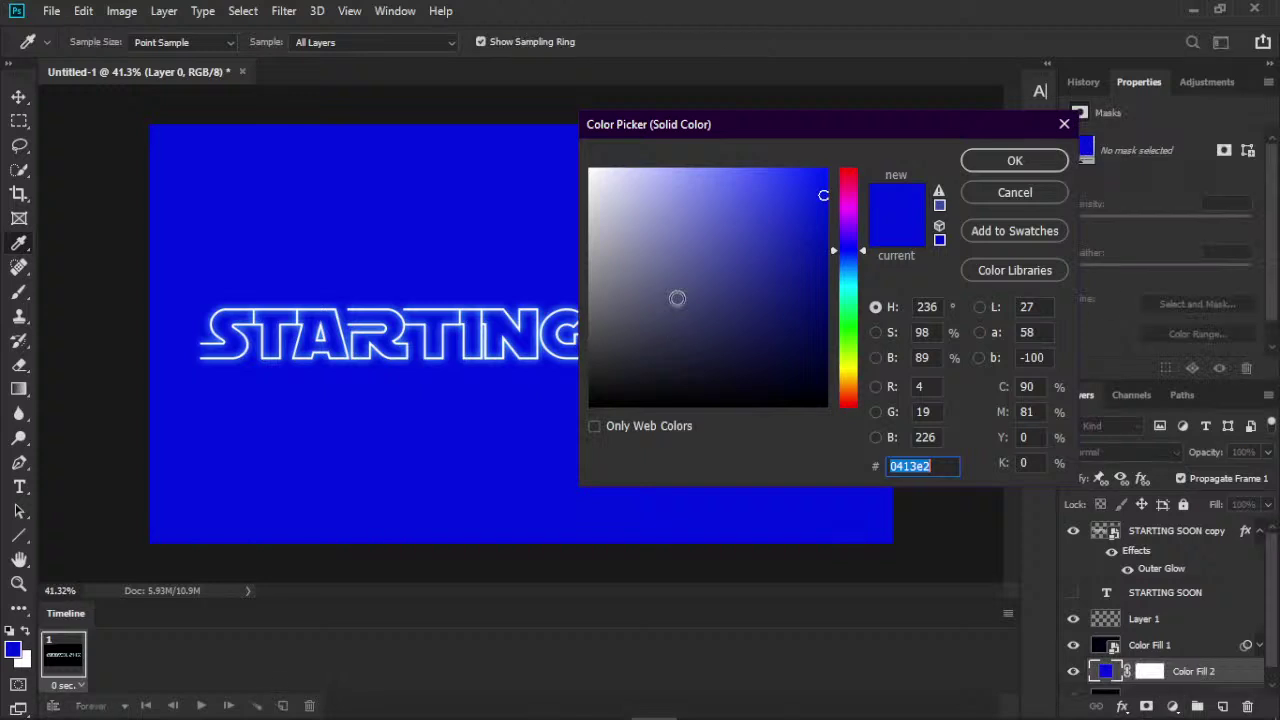
left_click_drag(710, 250, 864, 391)
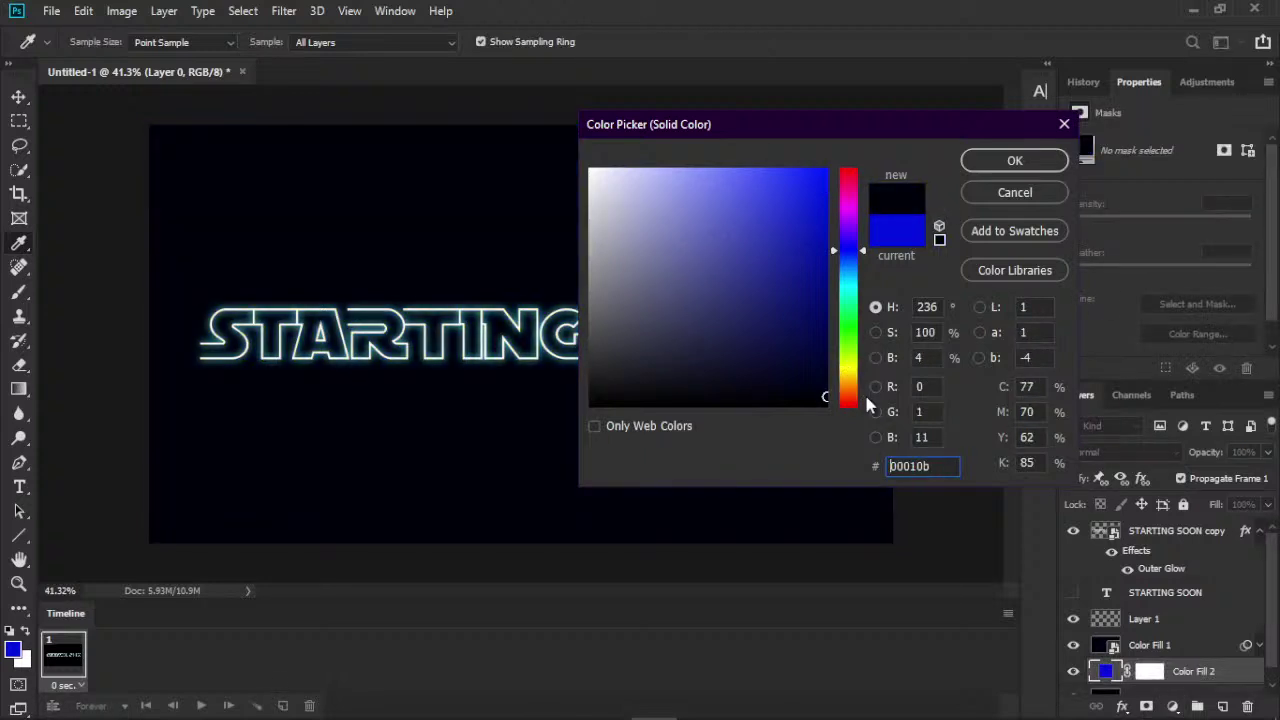
left_click(781, 242)
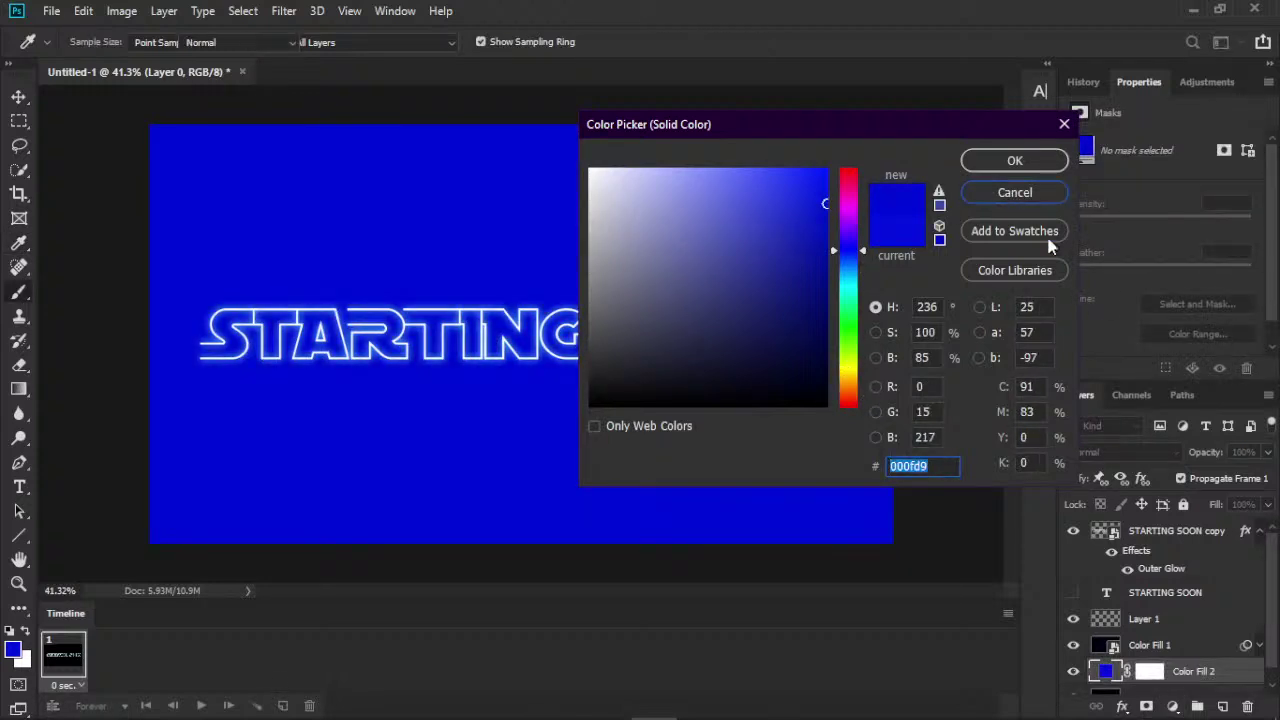
left_click(1014, 192)
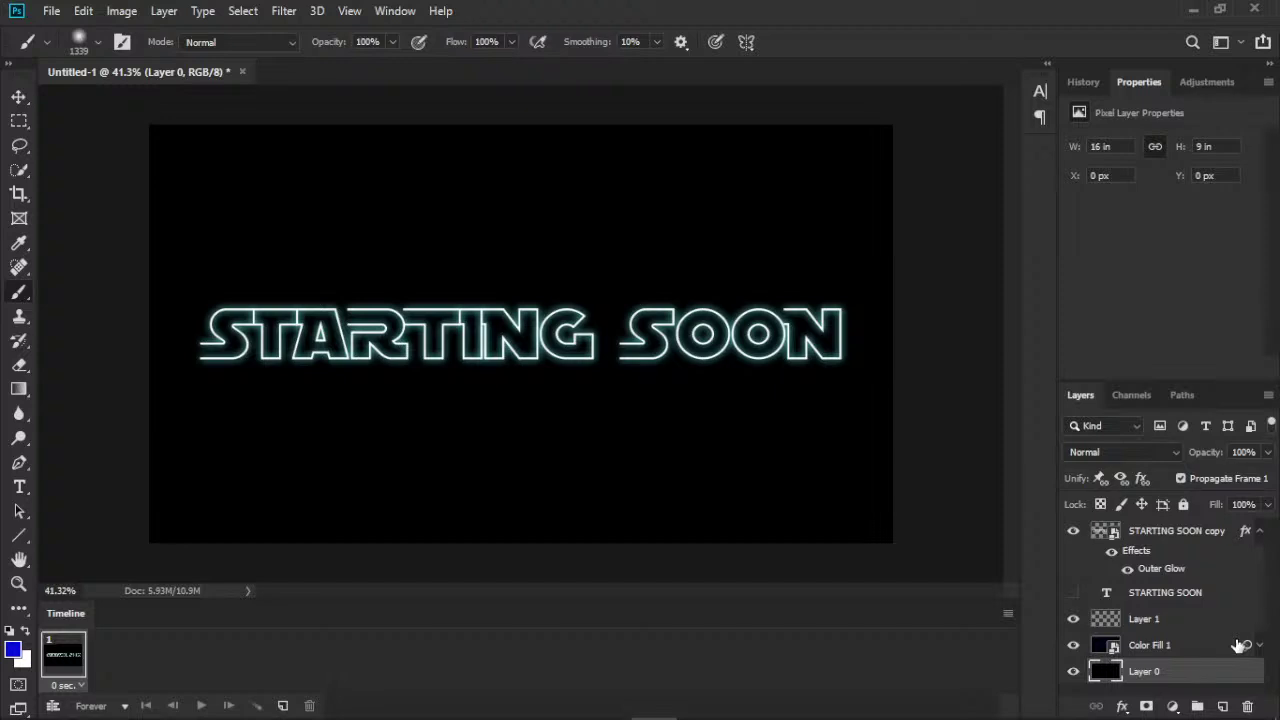
left_click(1260, 646)
left_click(1207, 650)
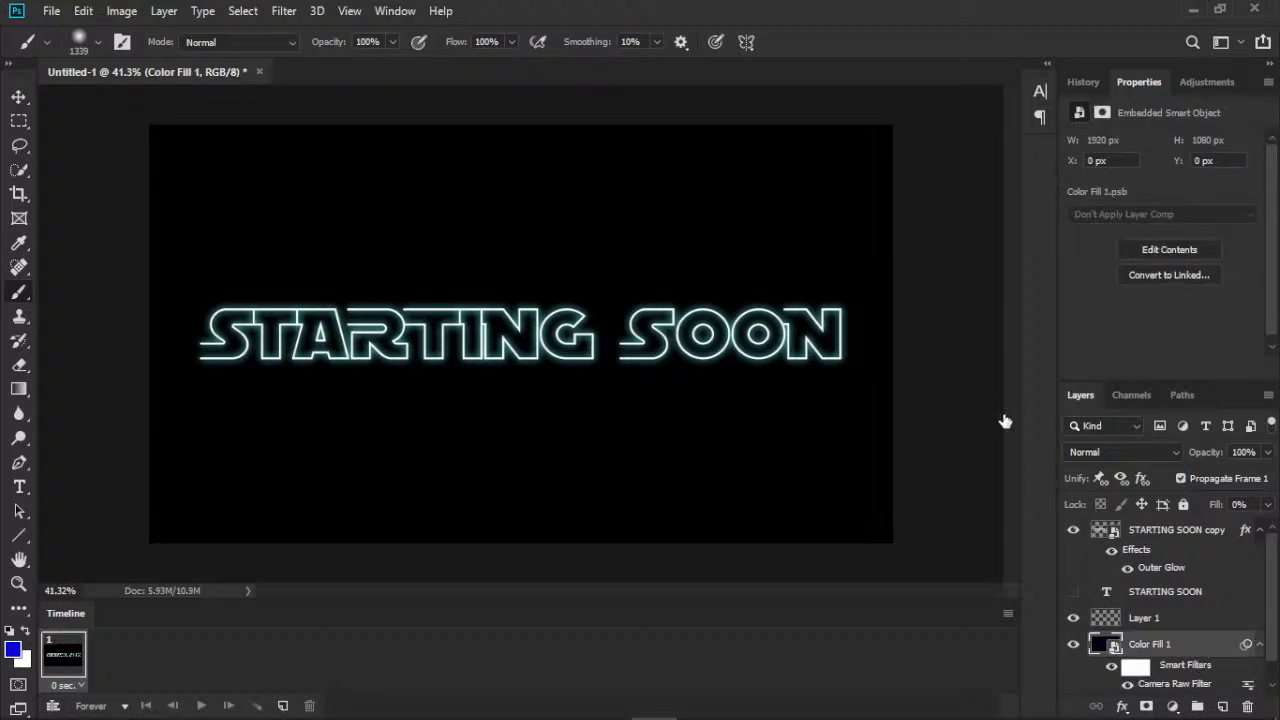
key("h")
double_click(1200, 644)
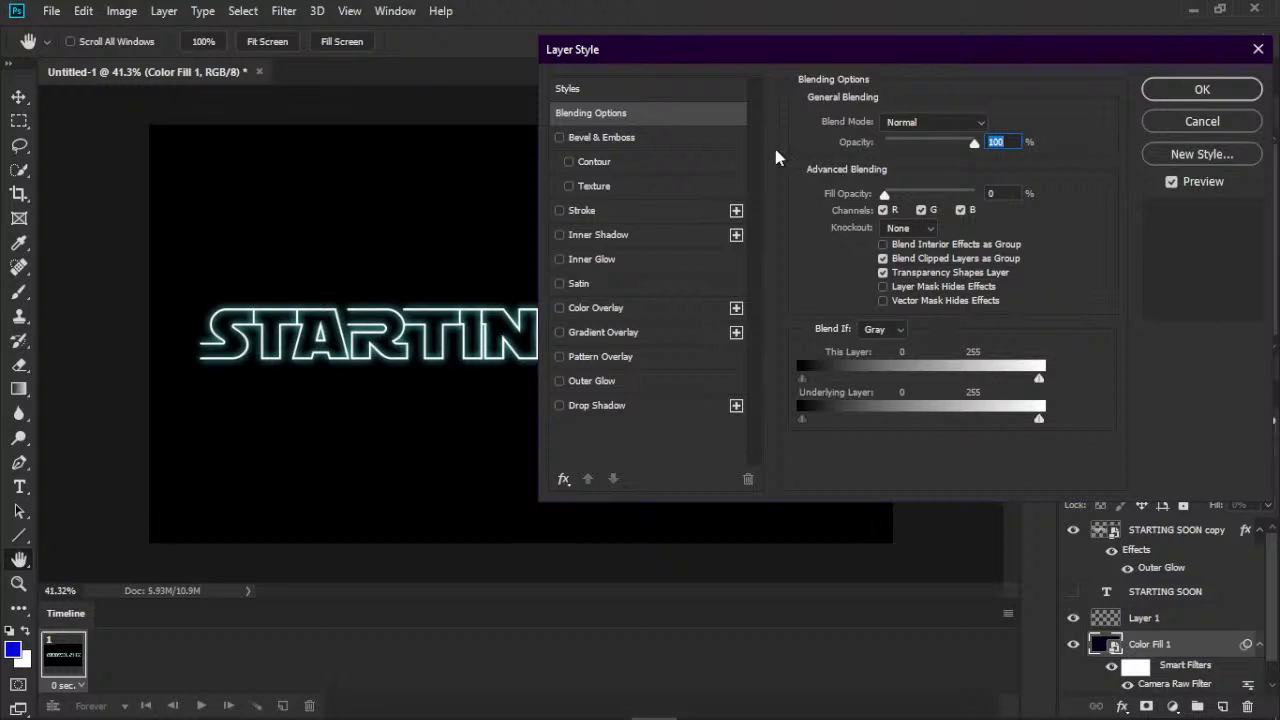
left_click(1176, 120)
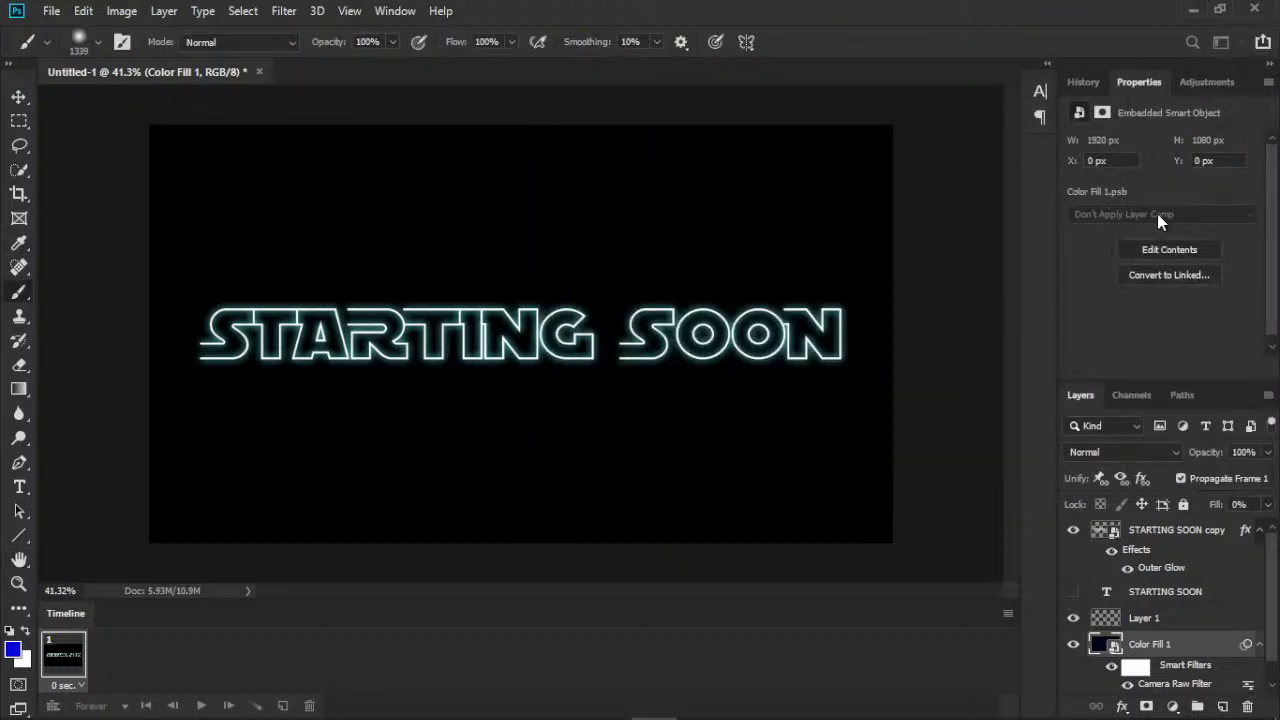
left_click(1230, 548)
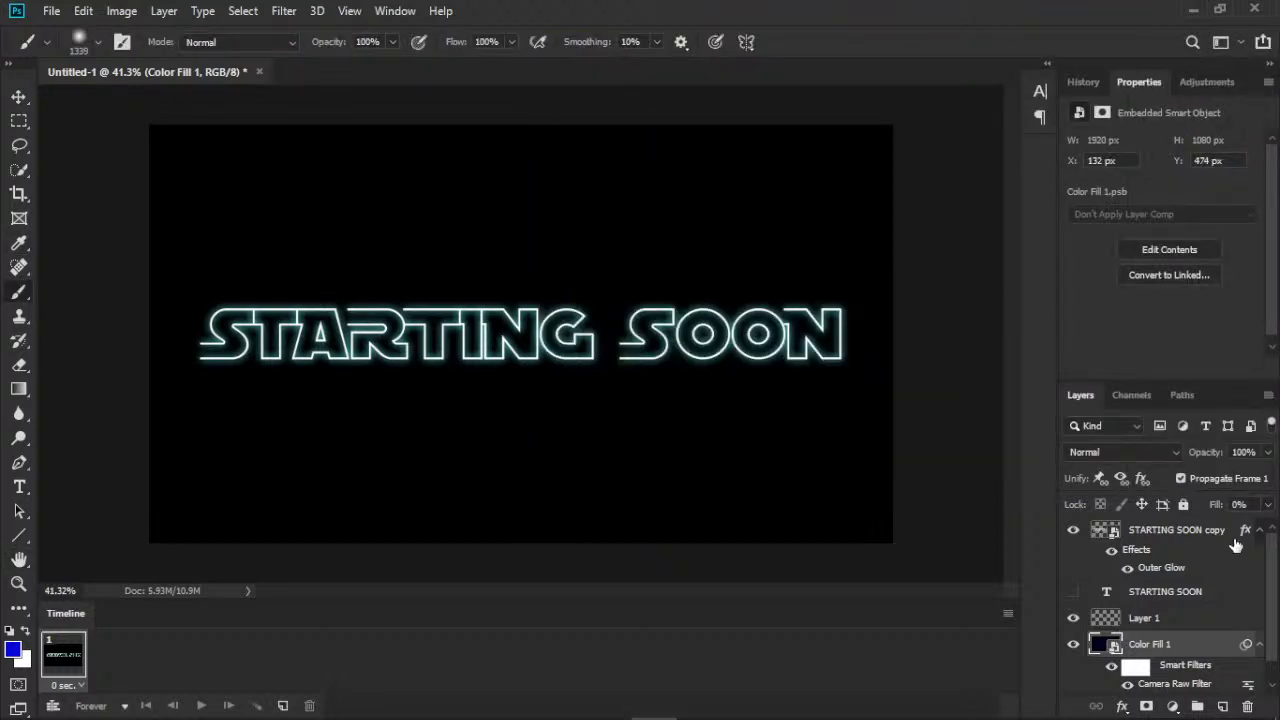
- Set the title's Outer Glow to #00e4ff with 75% opacity, 2% spread and 35 px size
double_click(1160, 569)
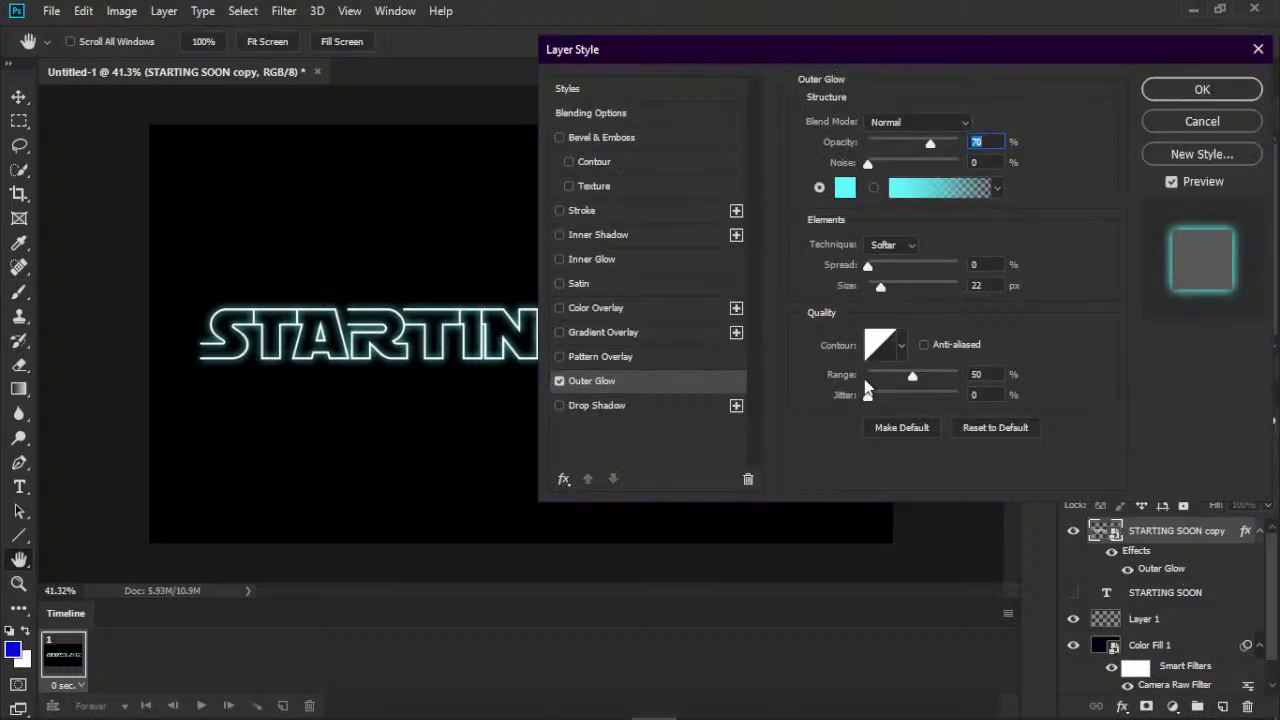
left_click(845, 190)
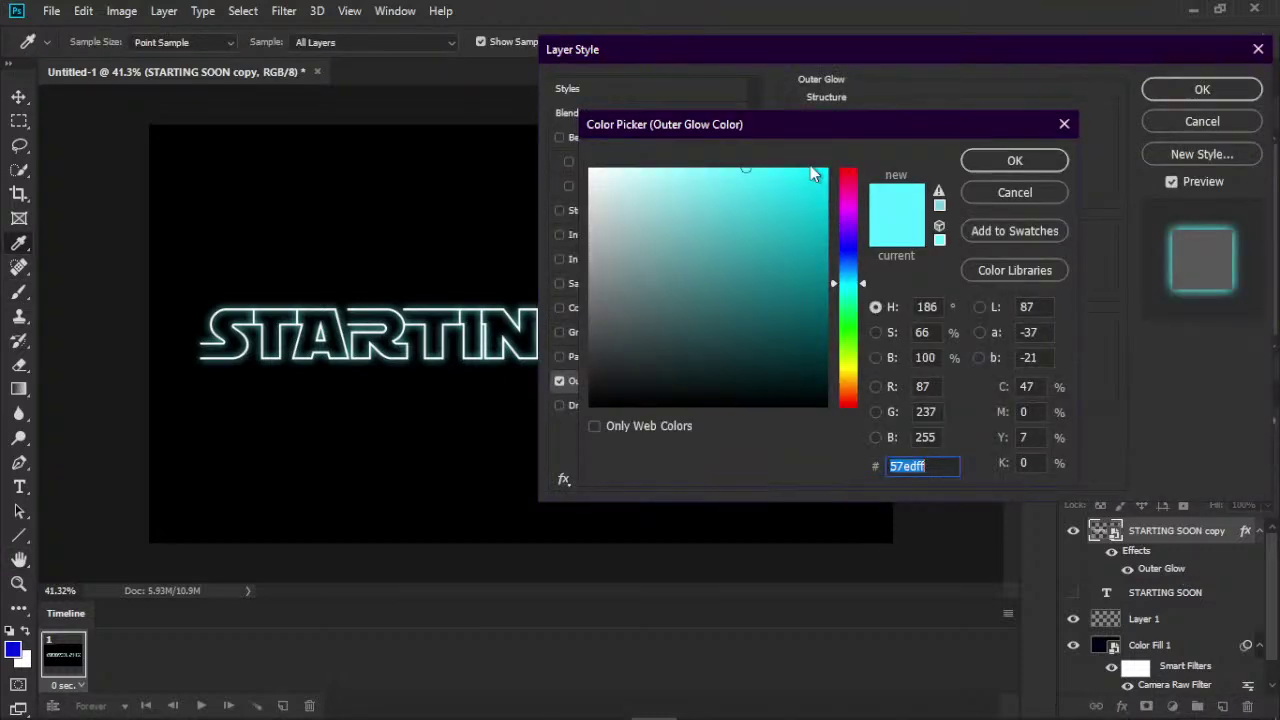
type("00e4ff")
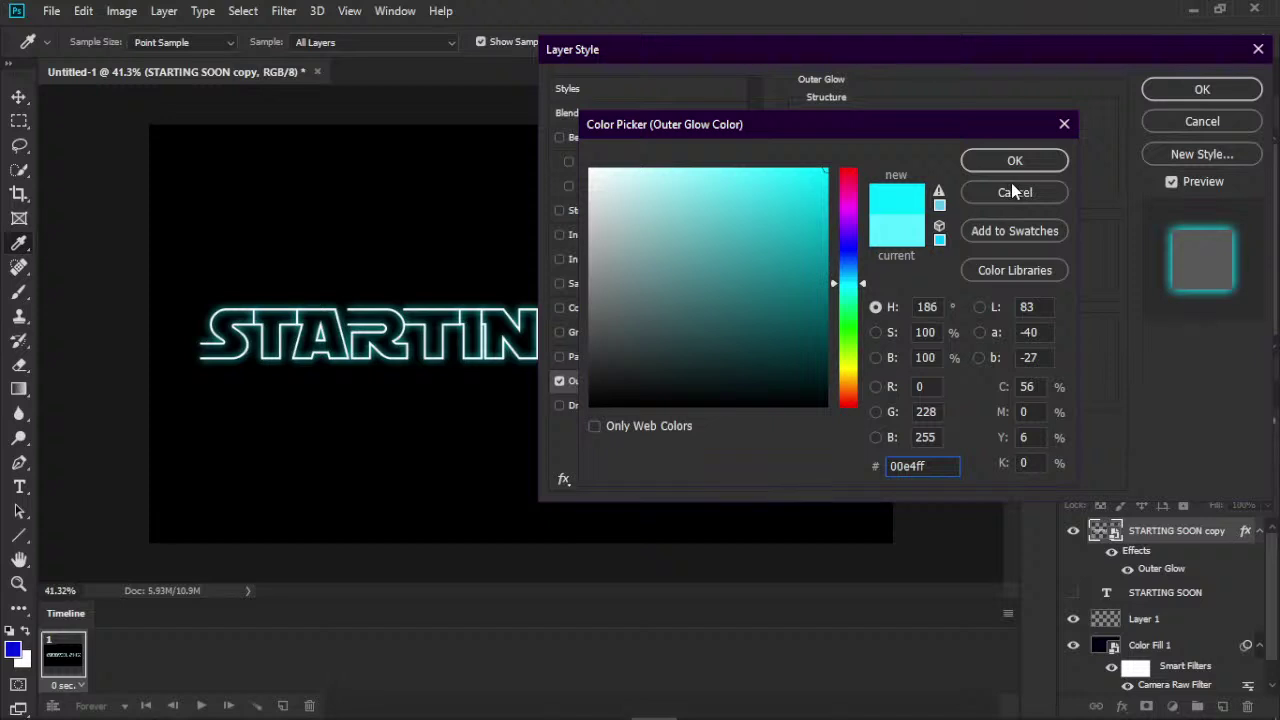
left_click(1015, 162)
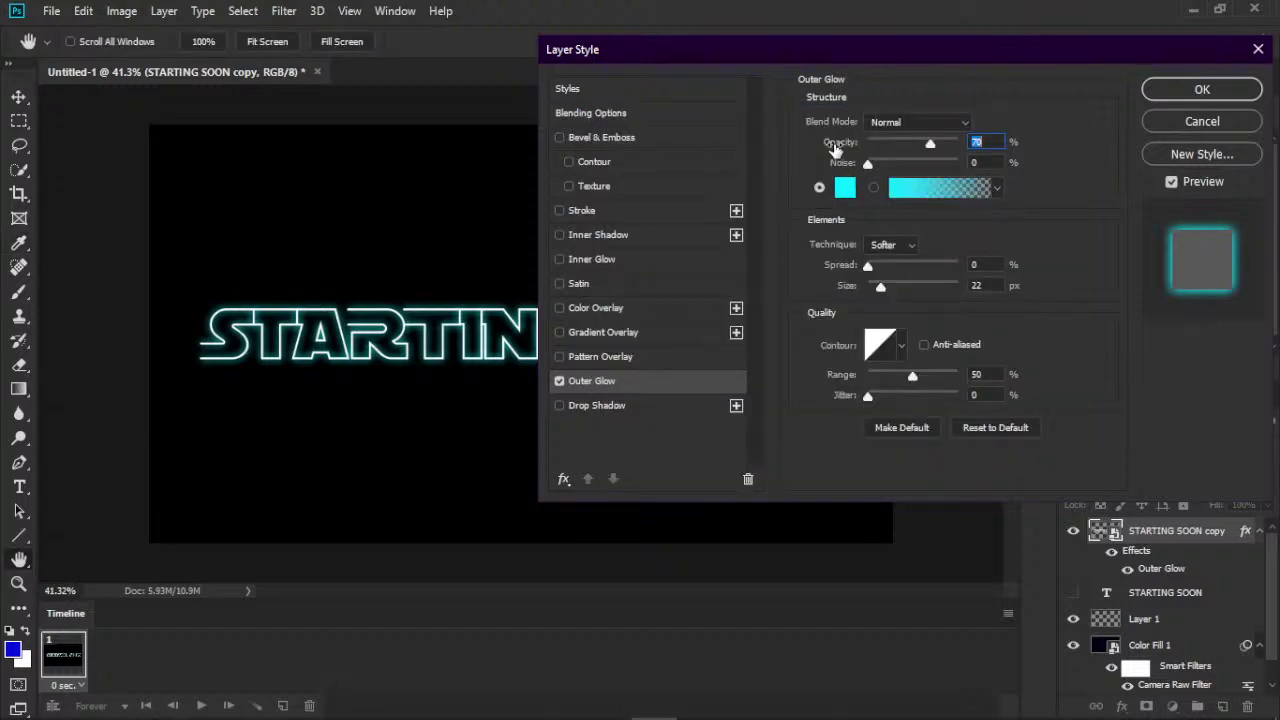
left_click_drag(848, 143, 879, 147)
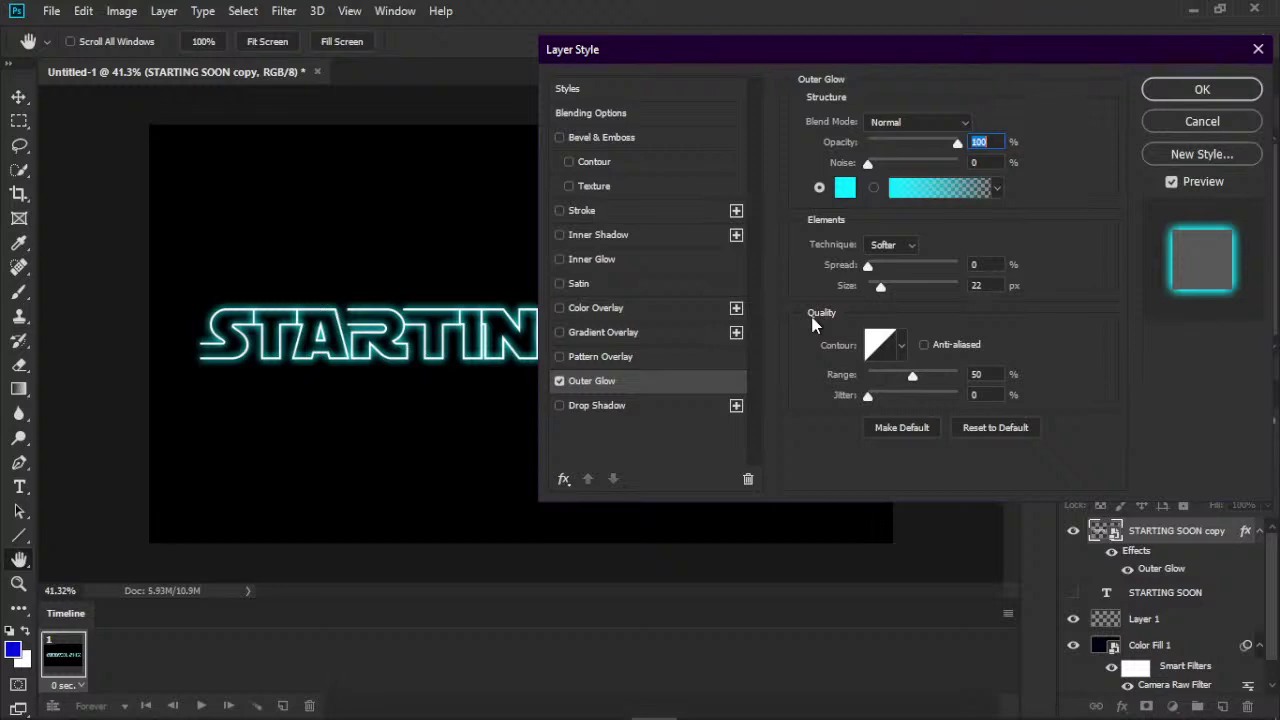
mouse_move(850, 286)
left_mouse_down()
mouse_move(868, 290)
mouse_move(840, 266)
mouse_move(845, 288)
mouse_move(861, 288)
mouse_move(846, 288)
left_mouse_up()
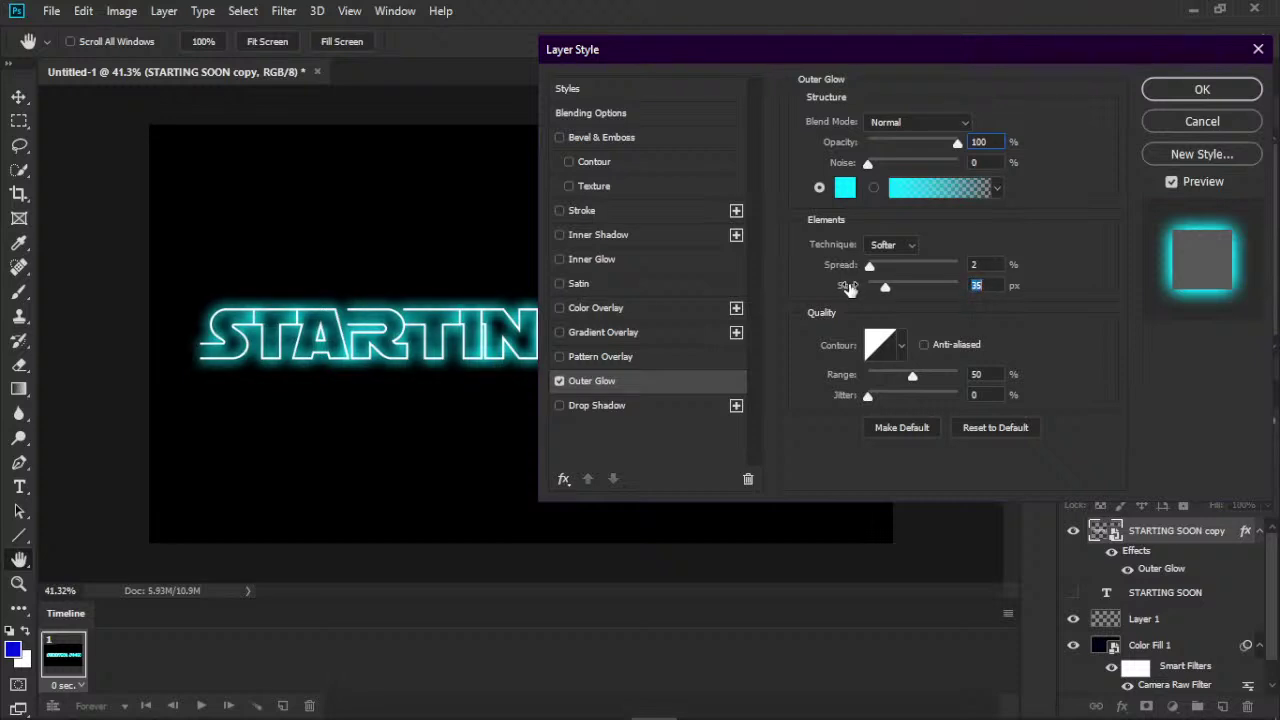
left_click_drag(946, 147, 938, 147)
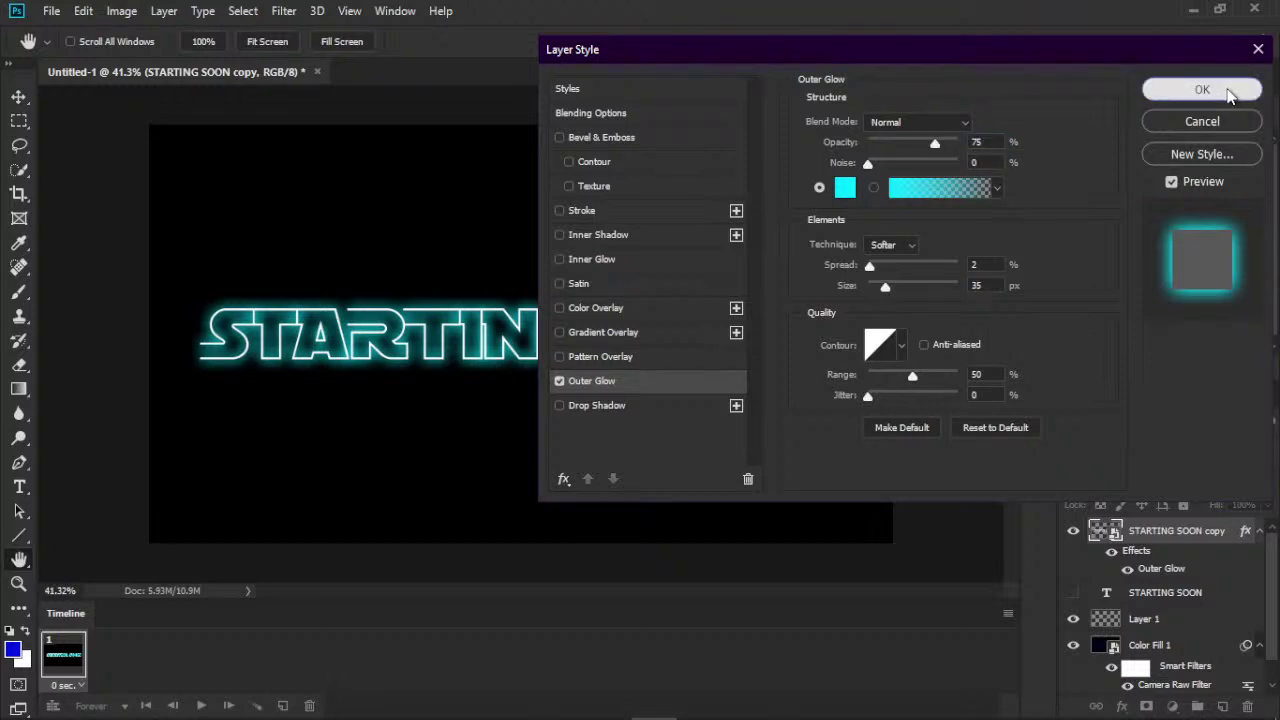
left_click(1232, 90)
left_click(1210, 652)
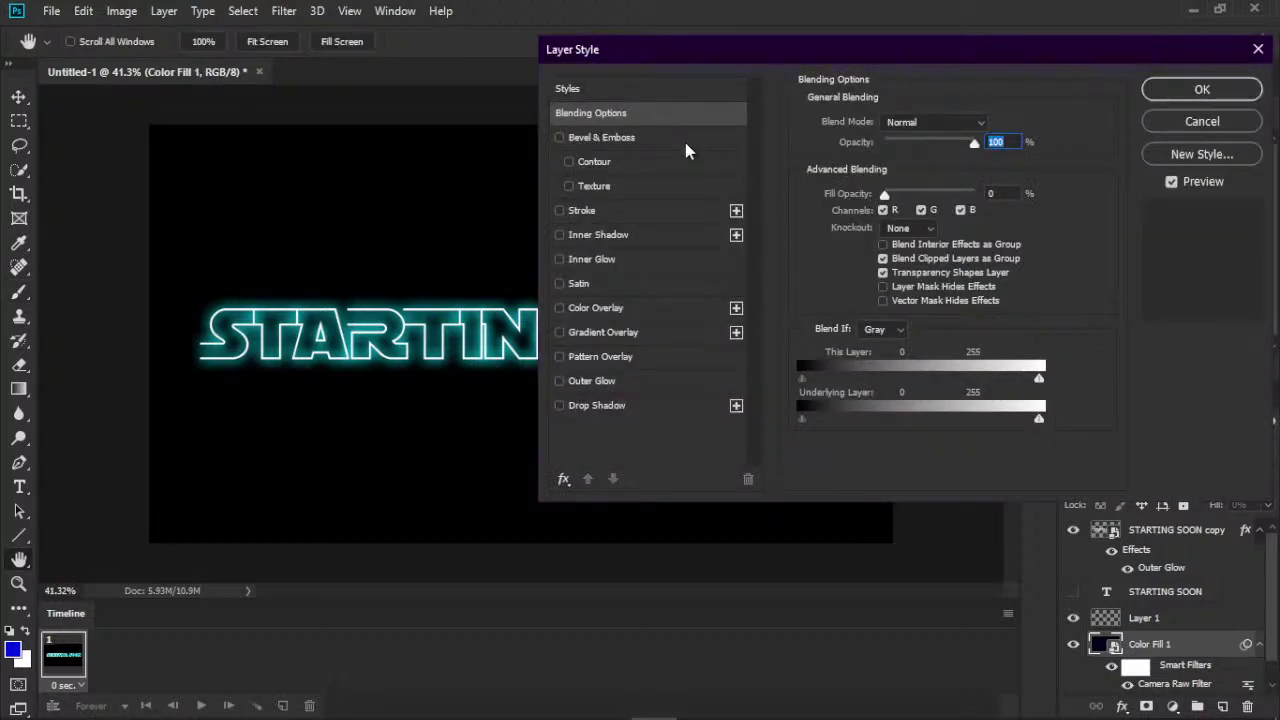
- Set Color Fill 1's fill opacity back to 100% and collapse the text layer's effects
left_click(654, 137)
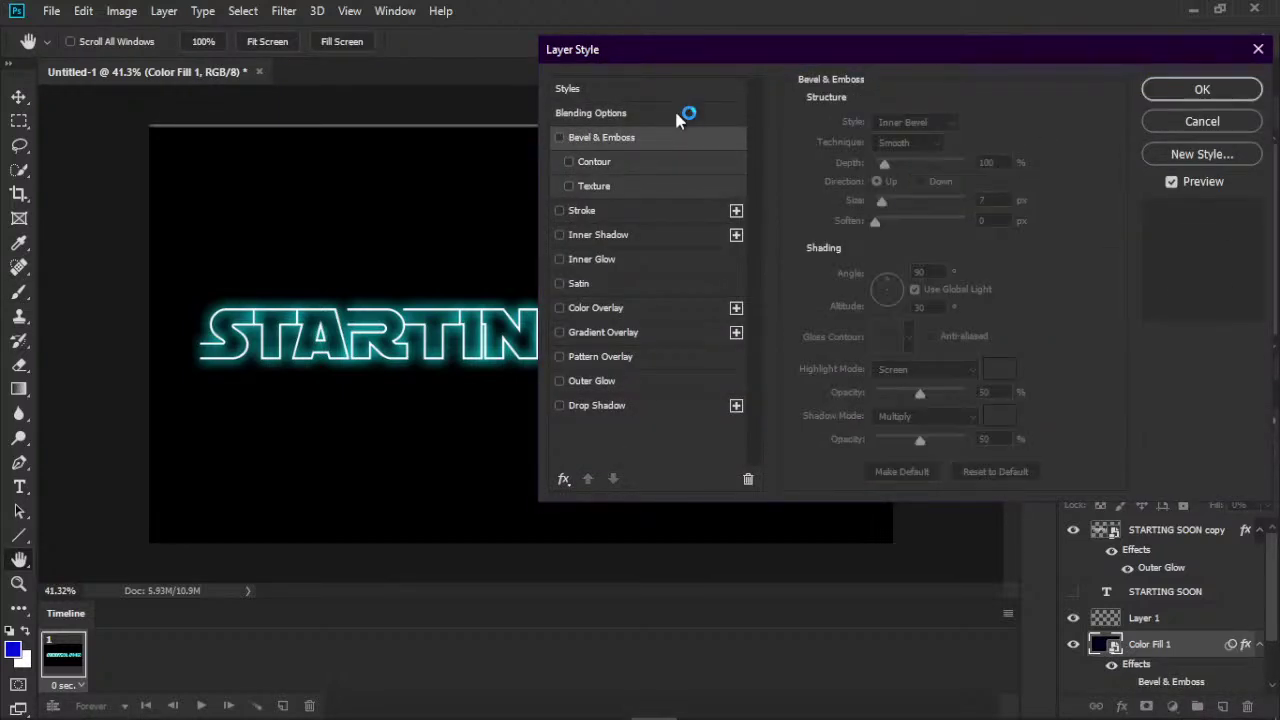
left_click(677, 114)
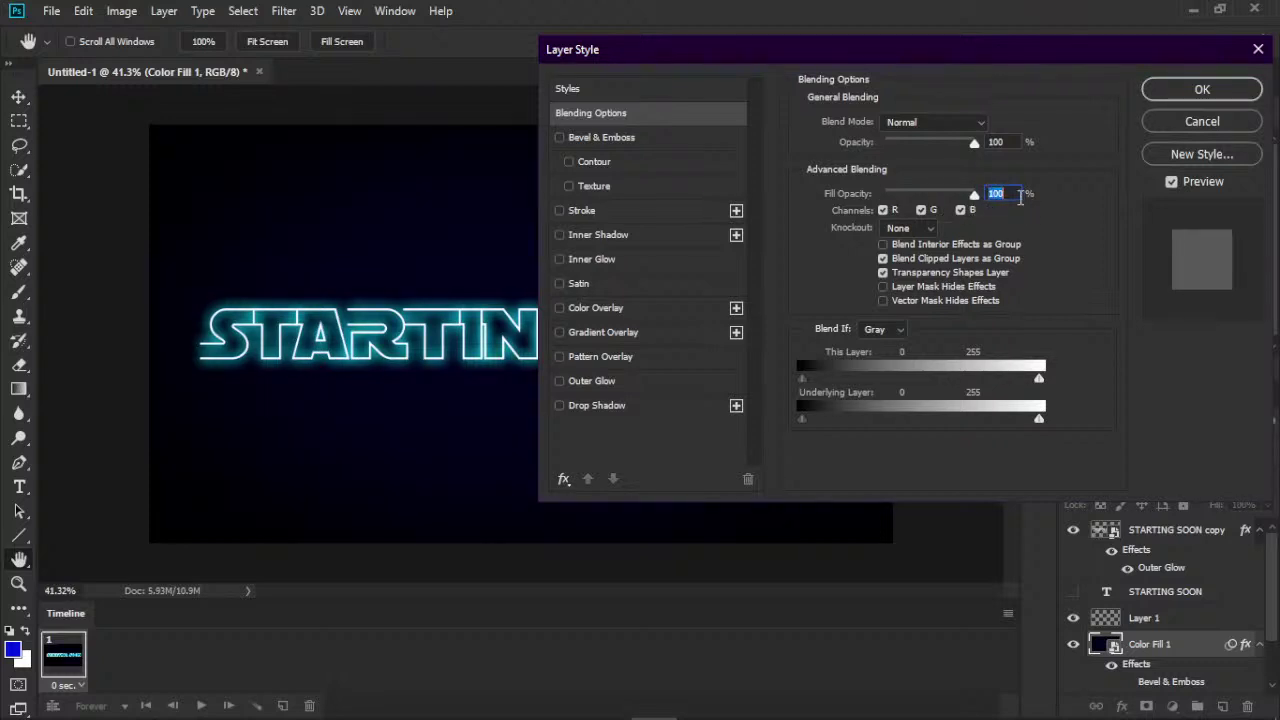
left_click(1215, 92)
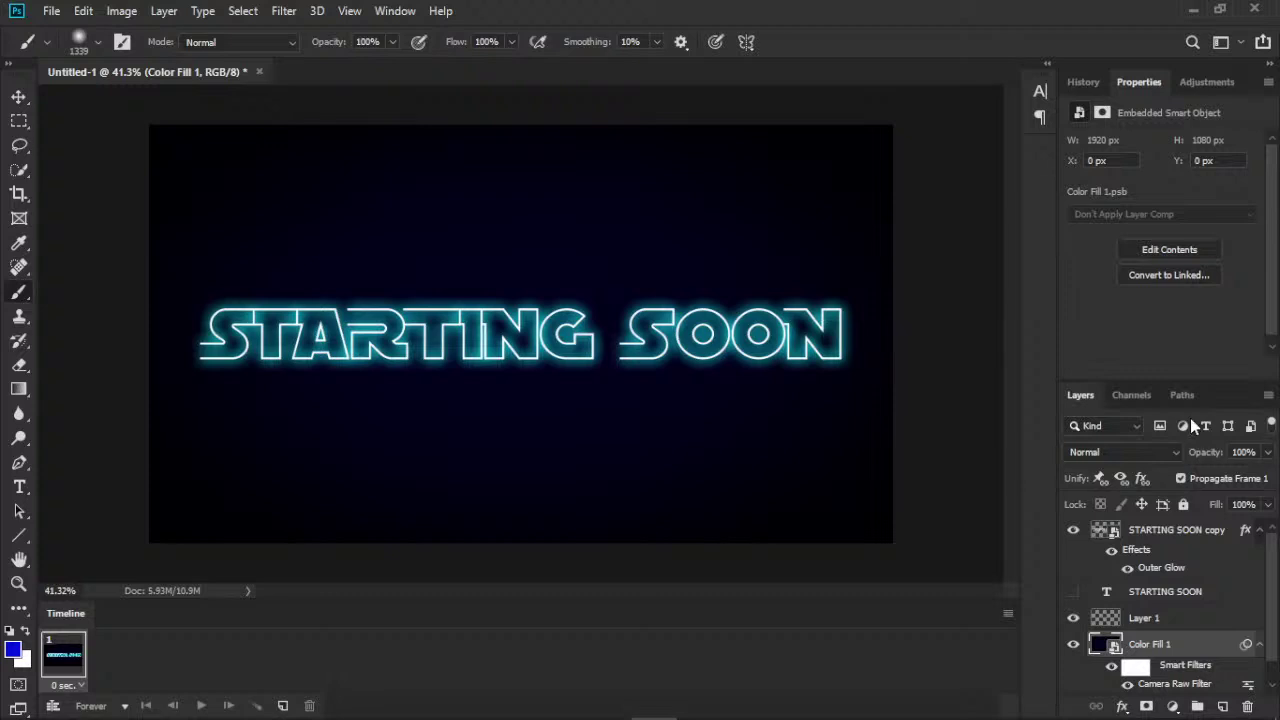
left_click(1259, 531)
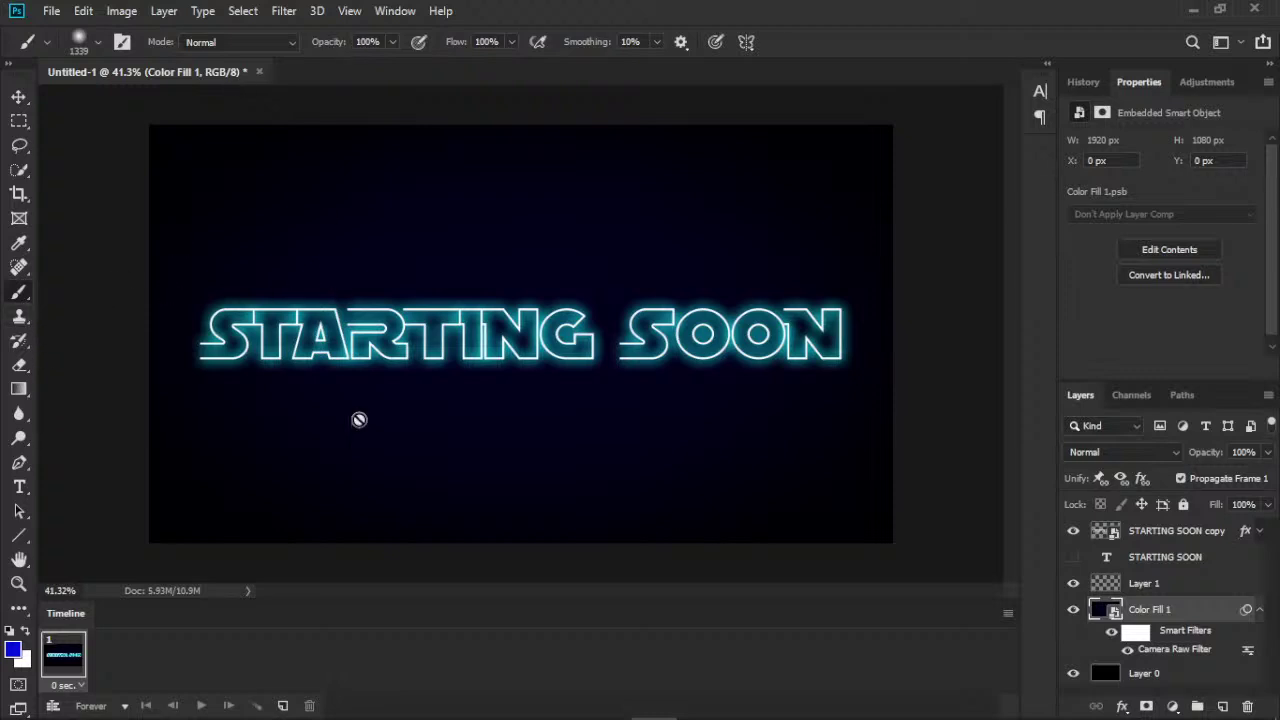
- Select and show Layer 1, shrink the brush to about 570 px, then bring up OBS Studio
left_click(1219, 588)
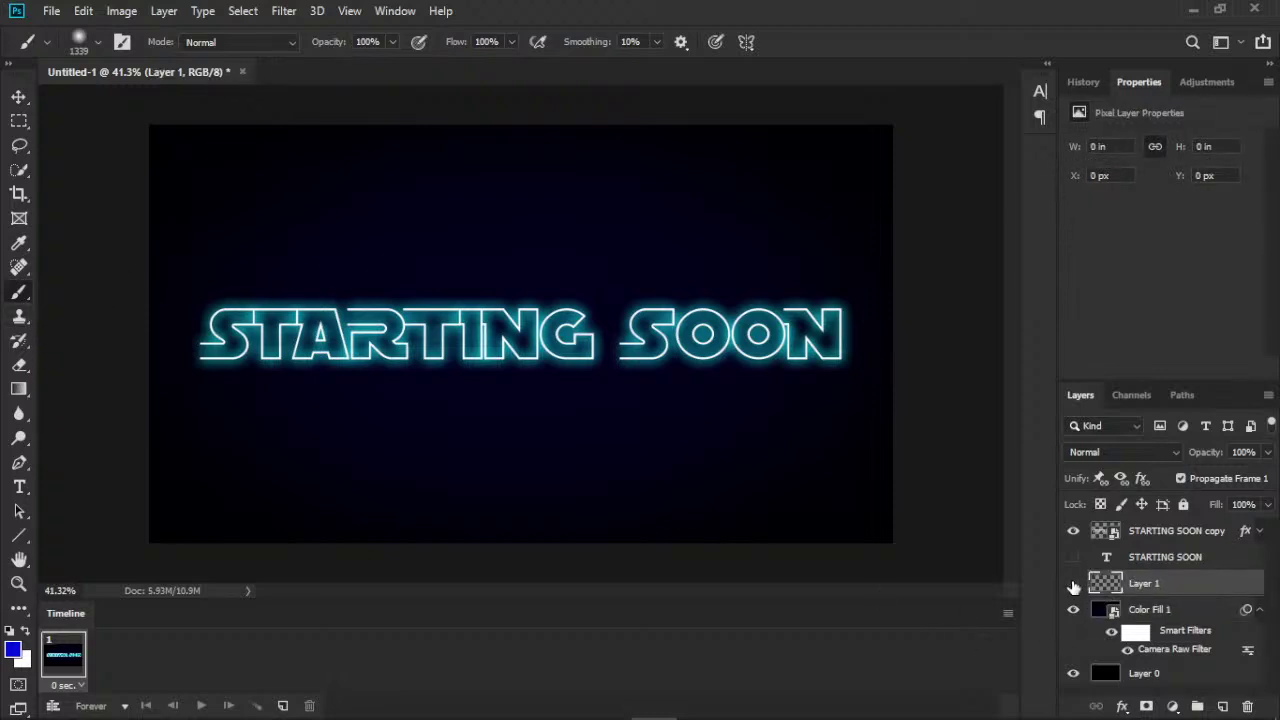
left_click(1073, 584)
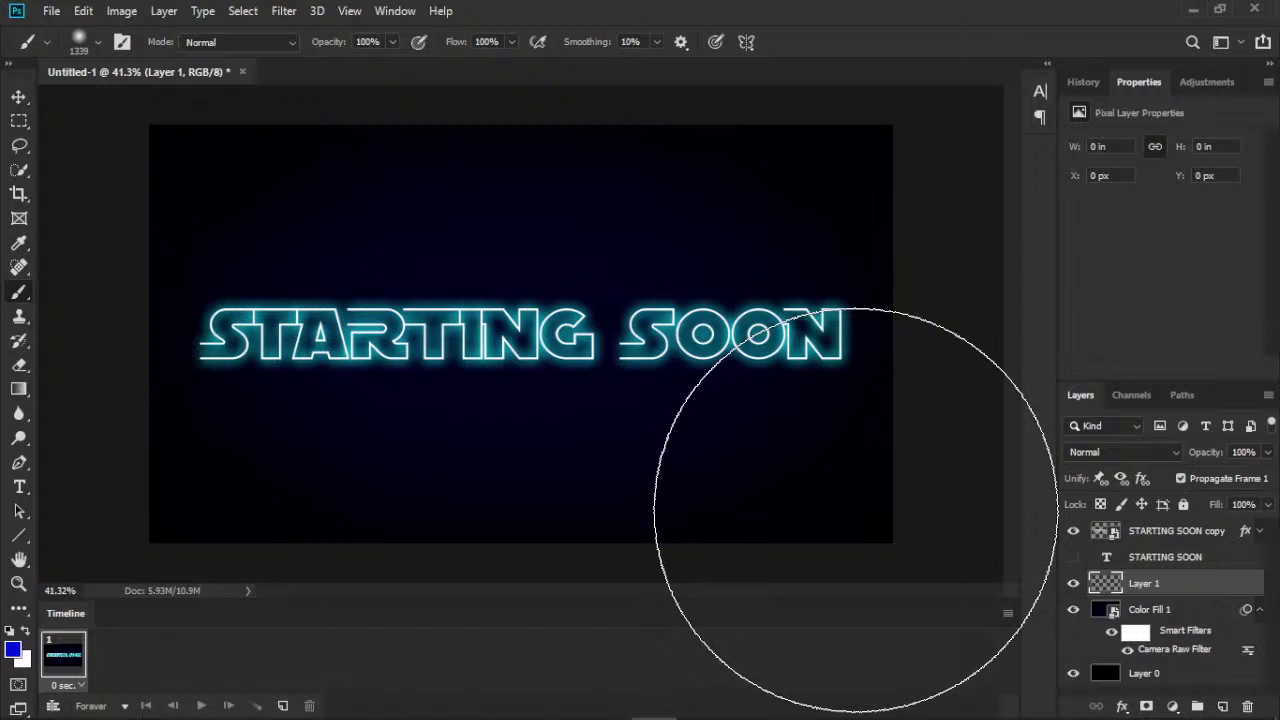
left_click_drag(515, 290, 382, 277)
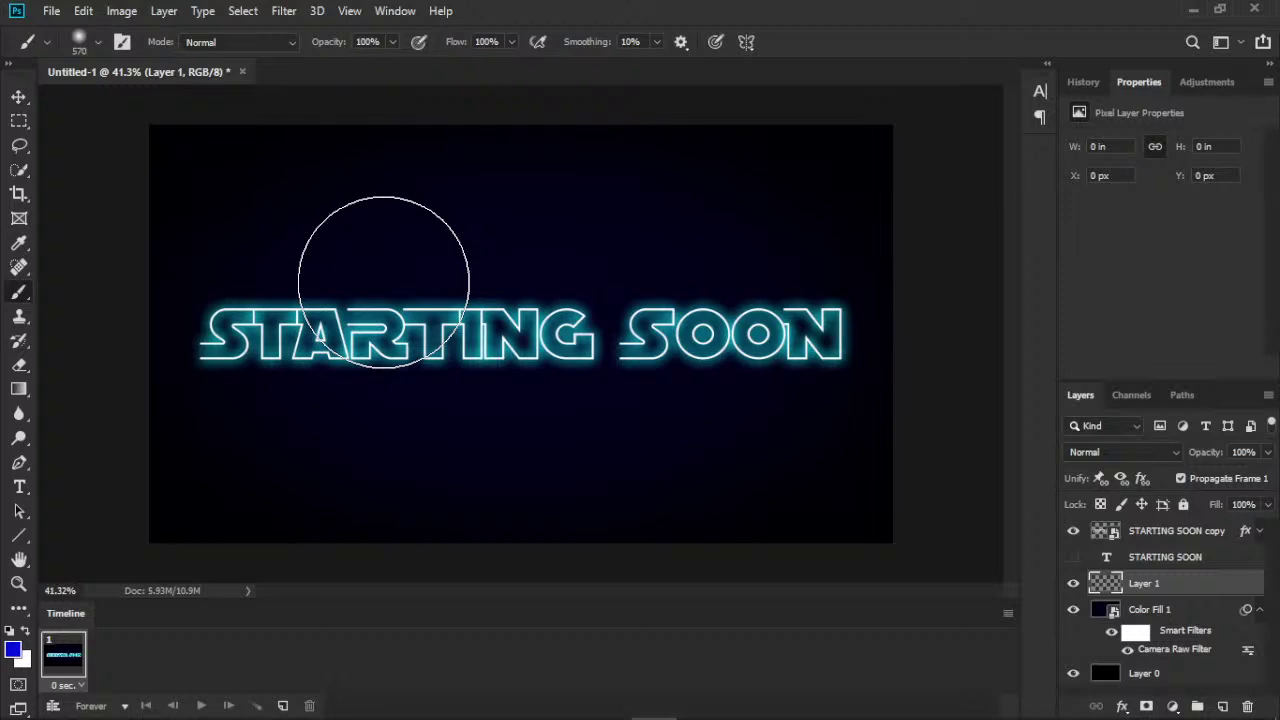
left_click(612, 702)
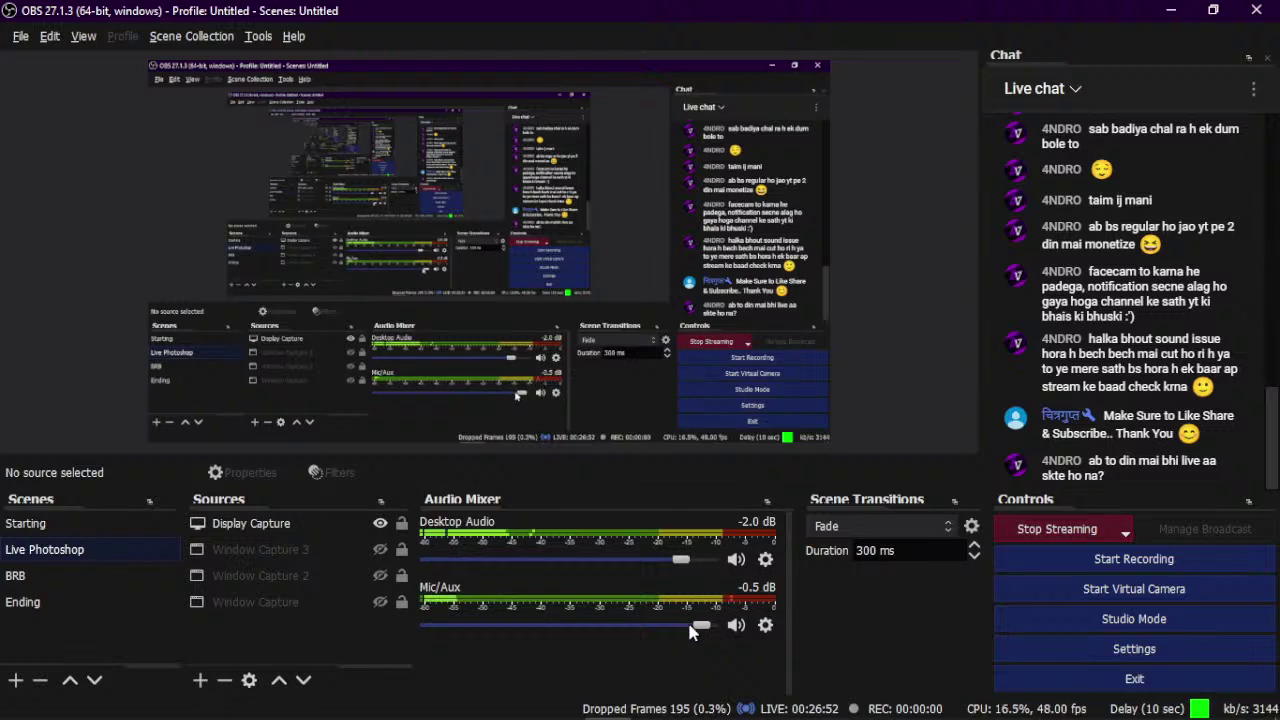
- Lower OBS Desktop Audio from -2.0 dB to -3.0 dB and return to Photoshop
left_click(737, 561)
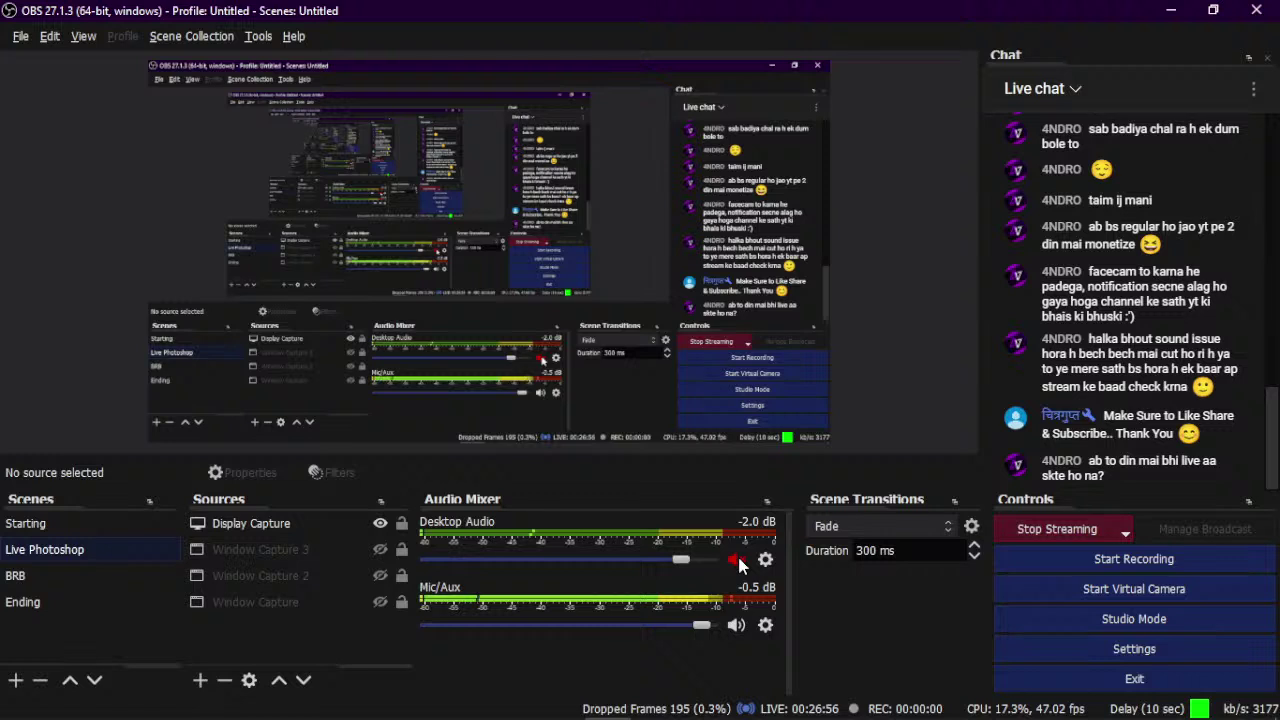
left_click(737, 560)
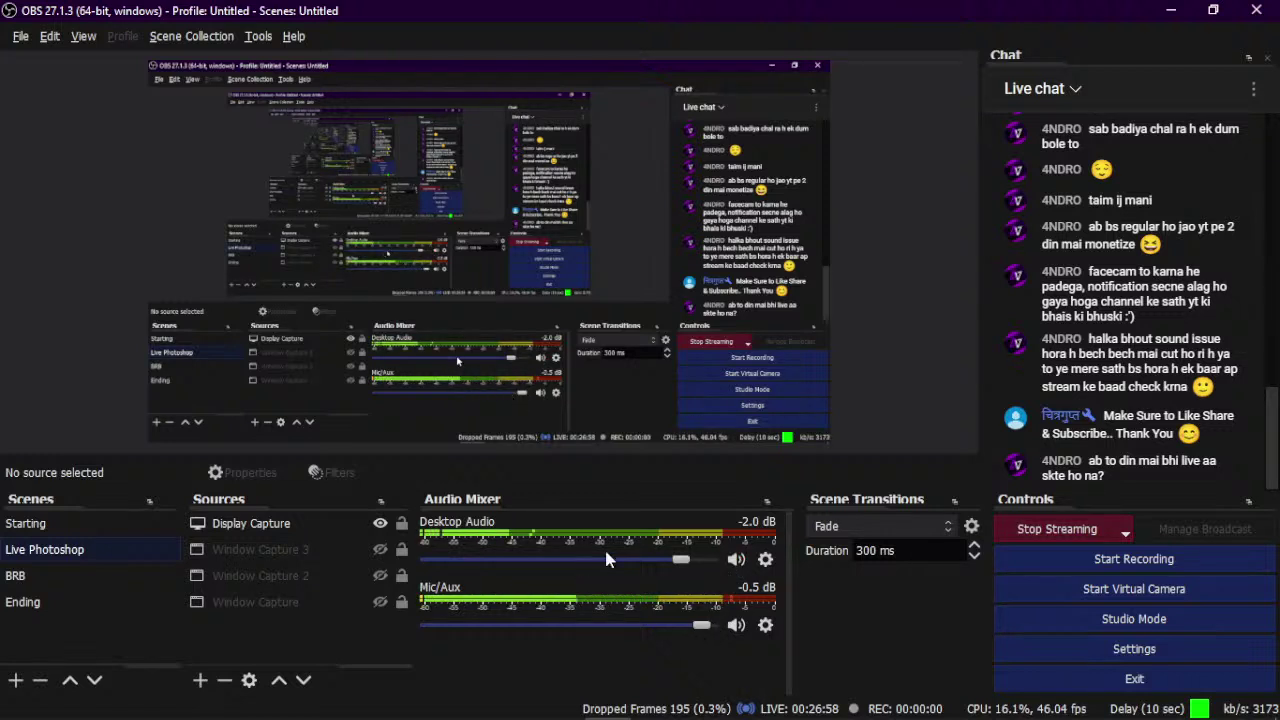
left_click_drag(679, 560, 668, 561)
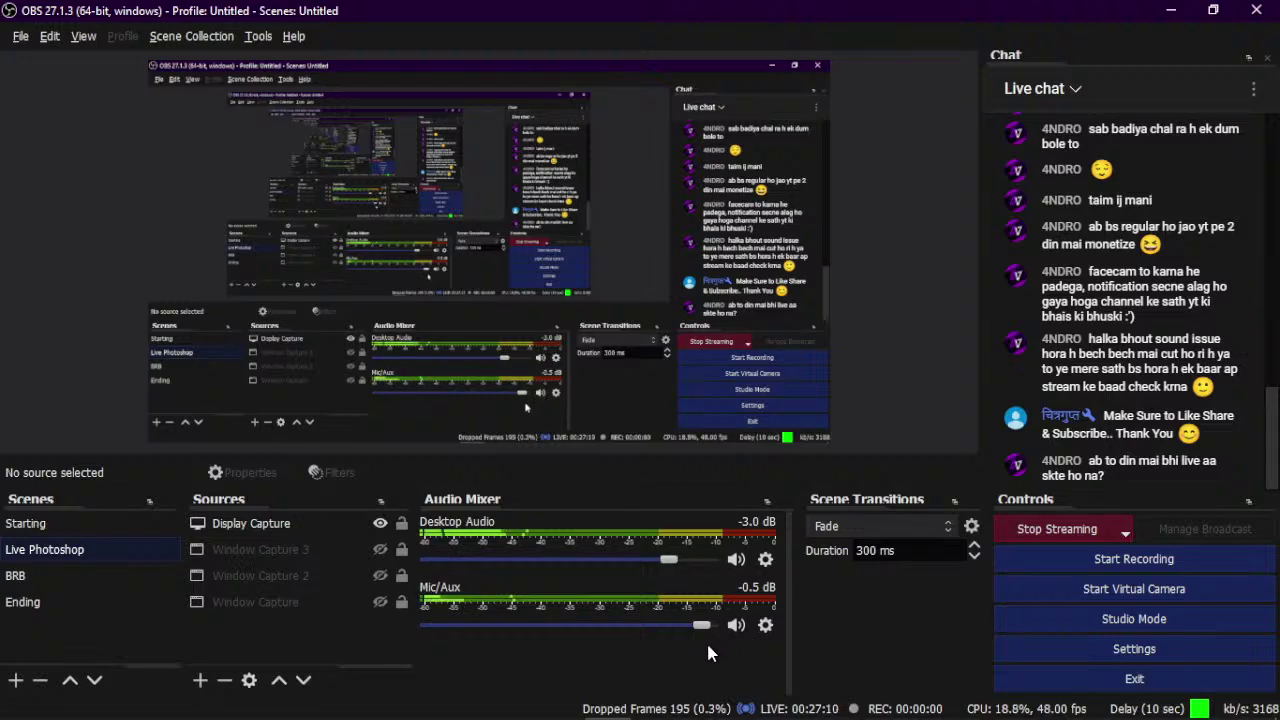
left_click(654, 705)
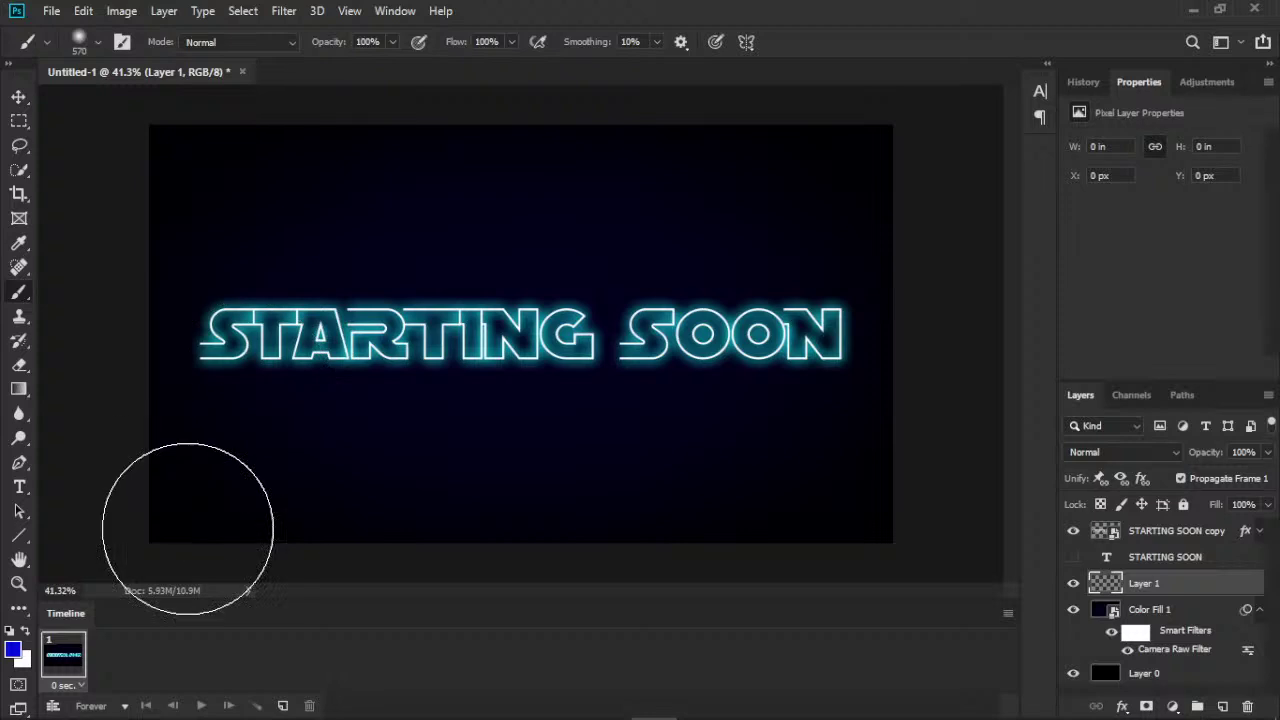
- Pick a bright cyan foreground colour and lower the brush opacity for a faint haze
left_click(14, 652)
left_click(848, 287)
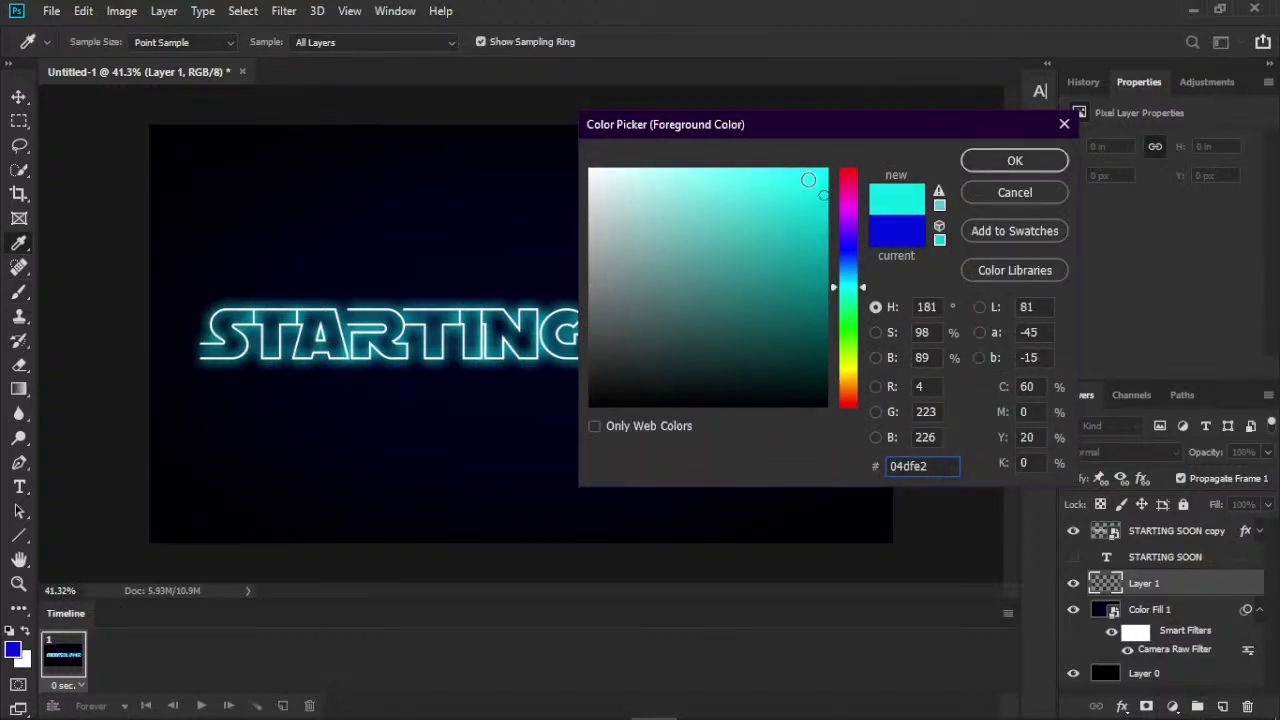
left_click(788, 169)
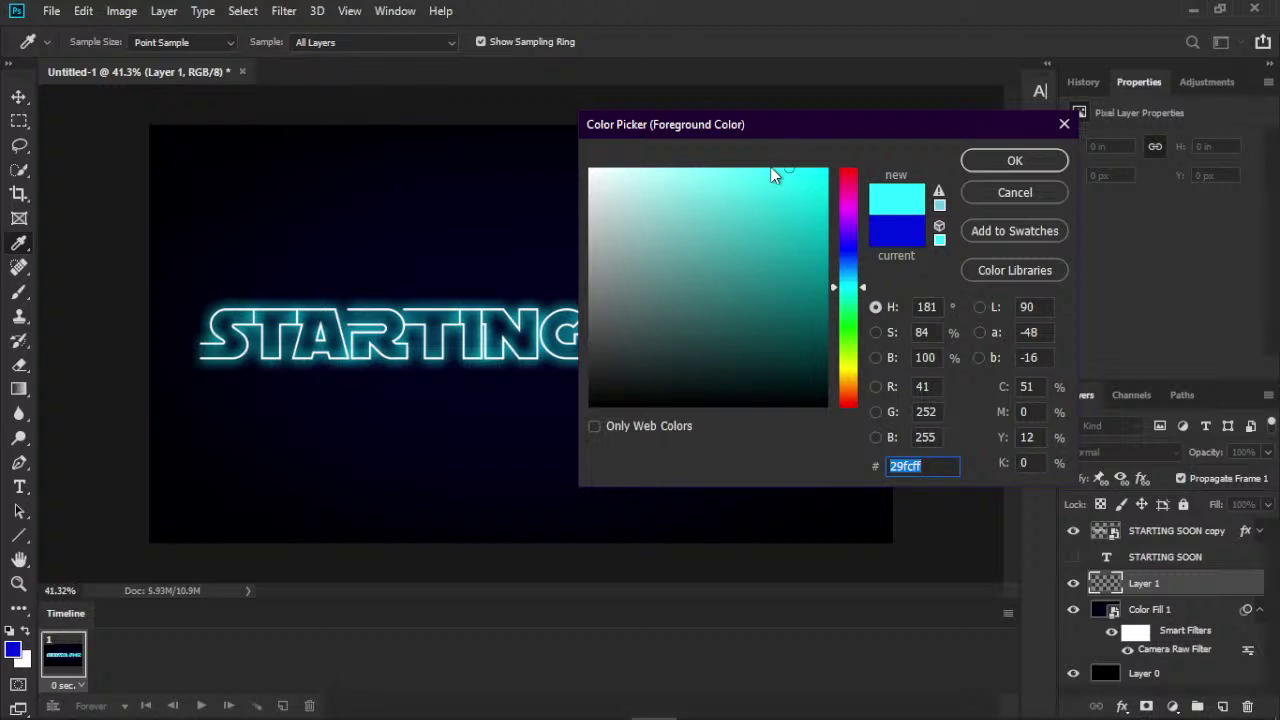
left_click_drag(786, 170, 794, 168)
left_click(1014, 160)
key("b")
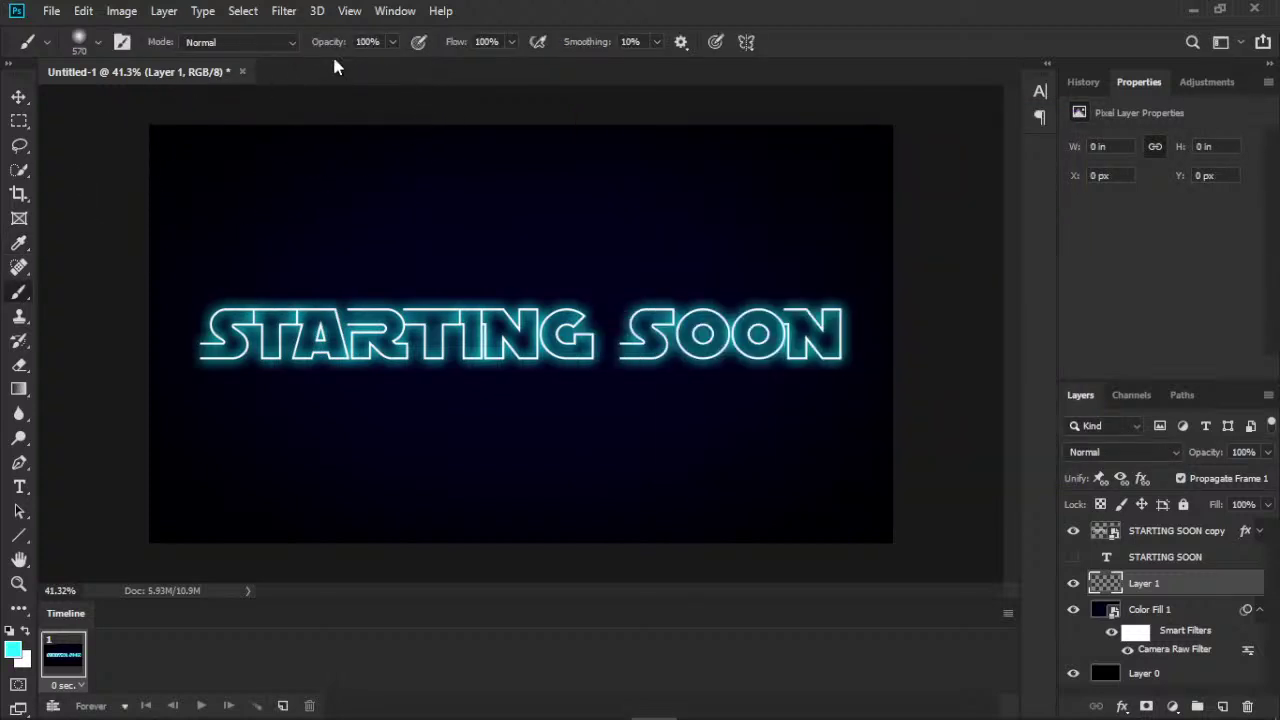
left_click_drag(338, 47, 251, 57)
- Paint faint cyan haze around and above the title, then drop opacity to 1% and switch to white
left_click(255, 385)
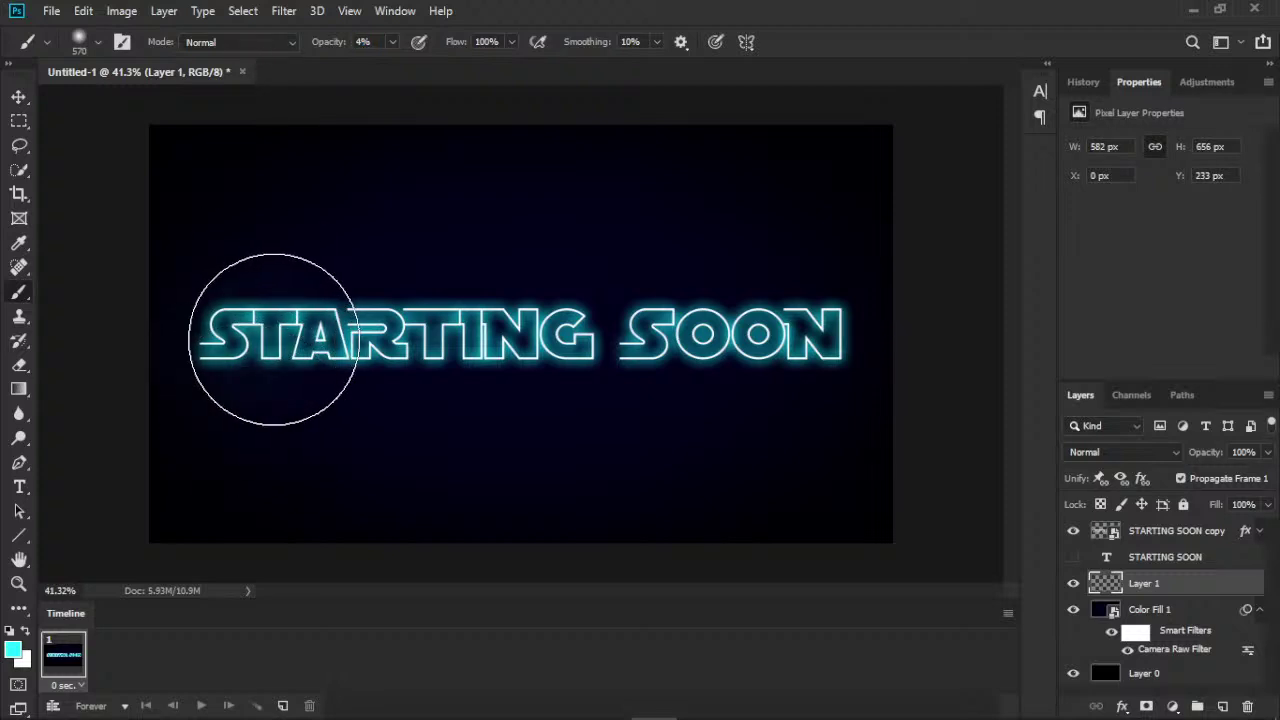
key("ctrl+z")
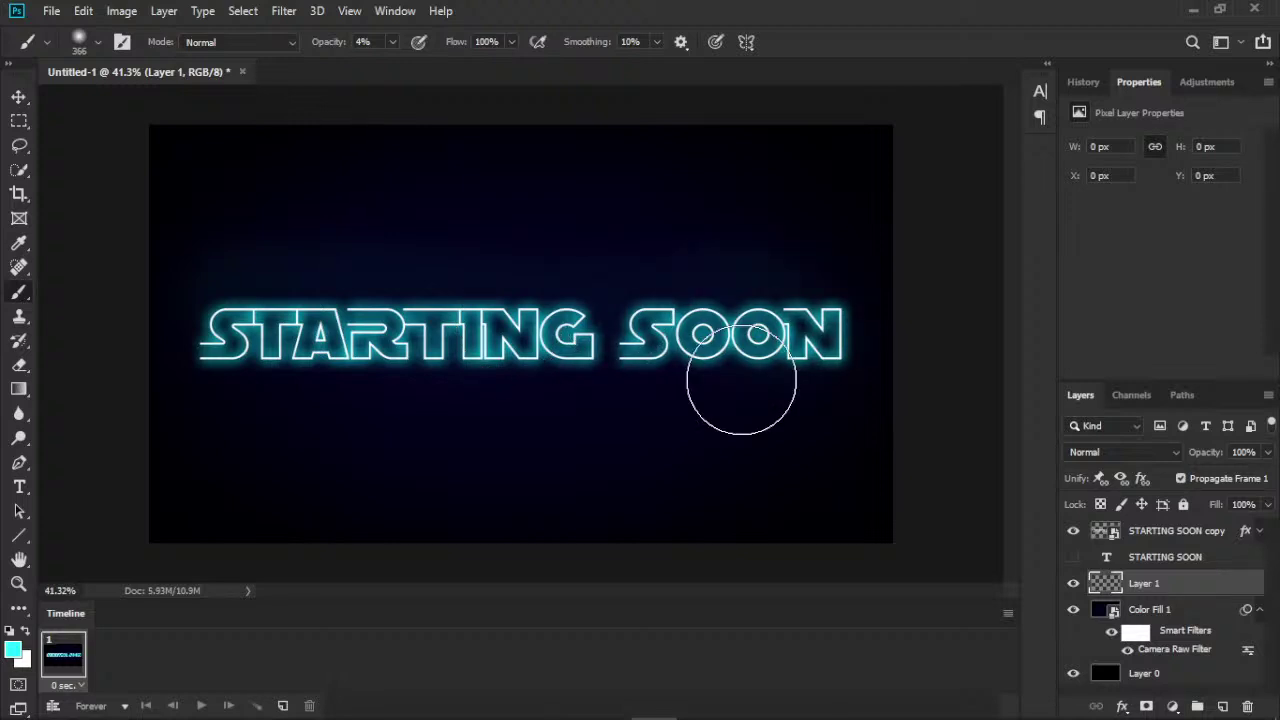
left_click_drag(741, 380, 344, 309)
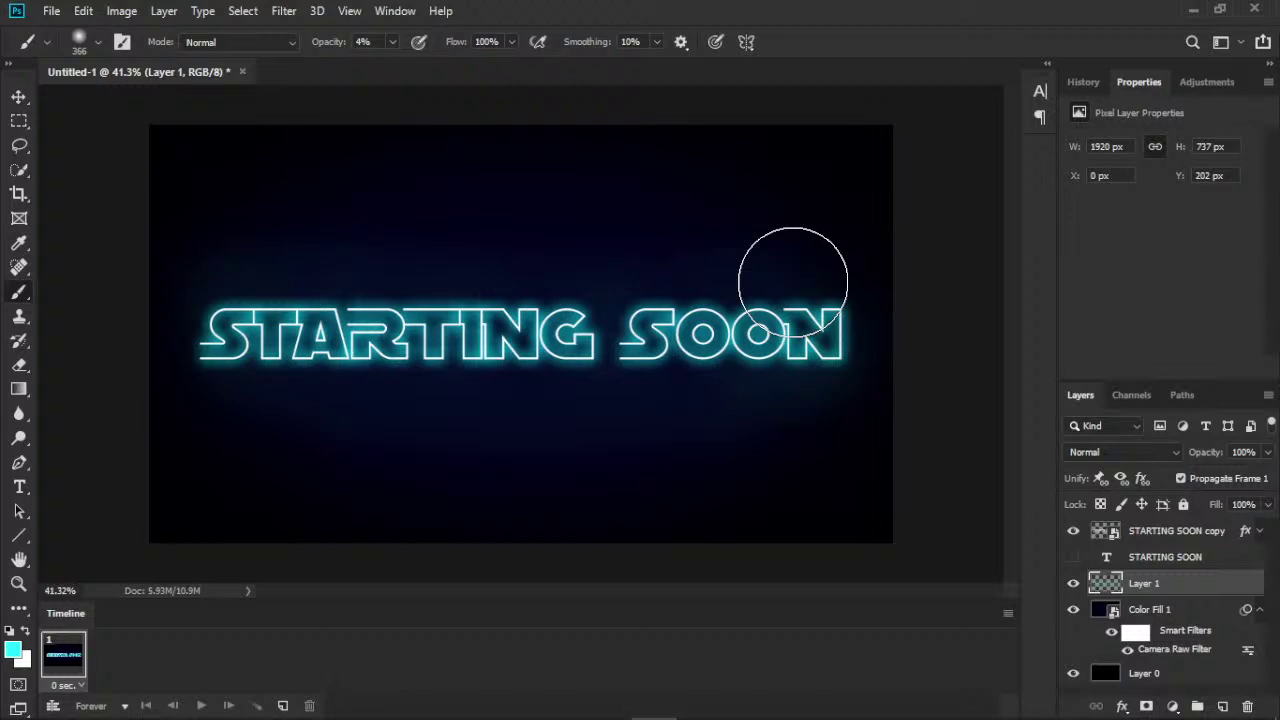
left_click_drag(793, 282, 808, 343)
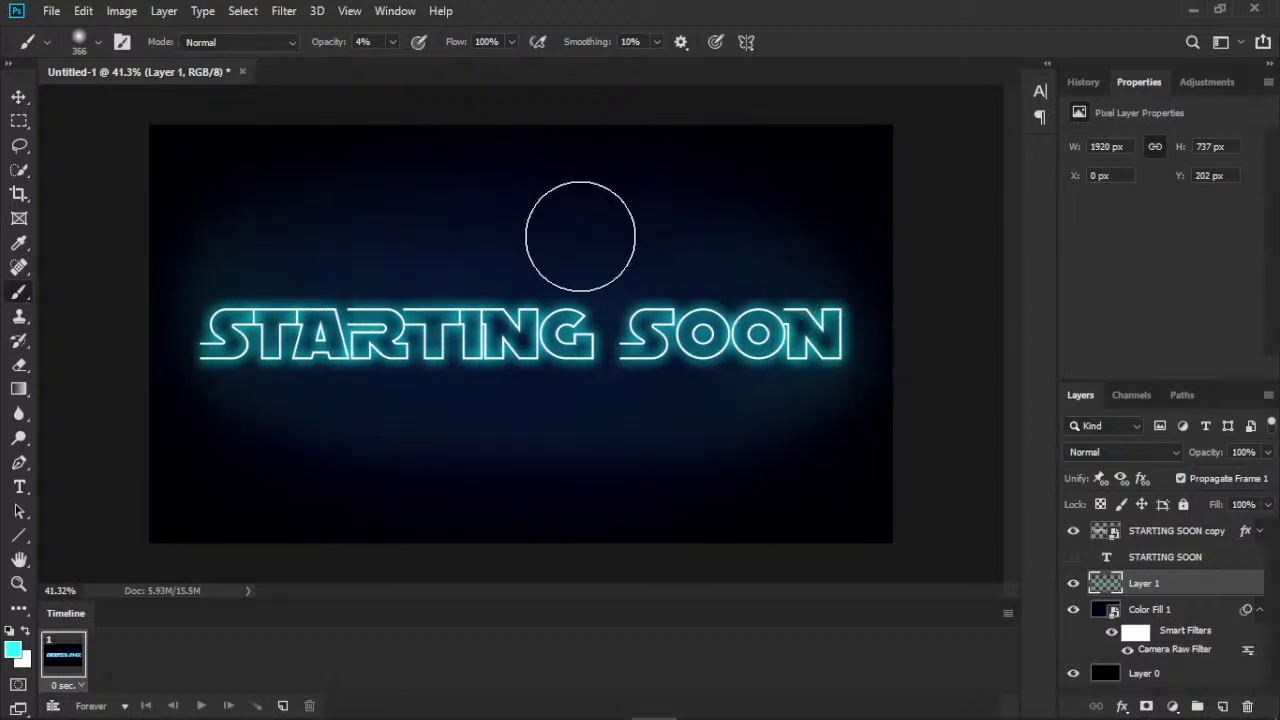
left_click_drag(580, 236, 265, 431)
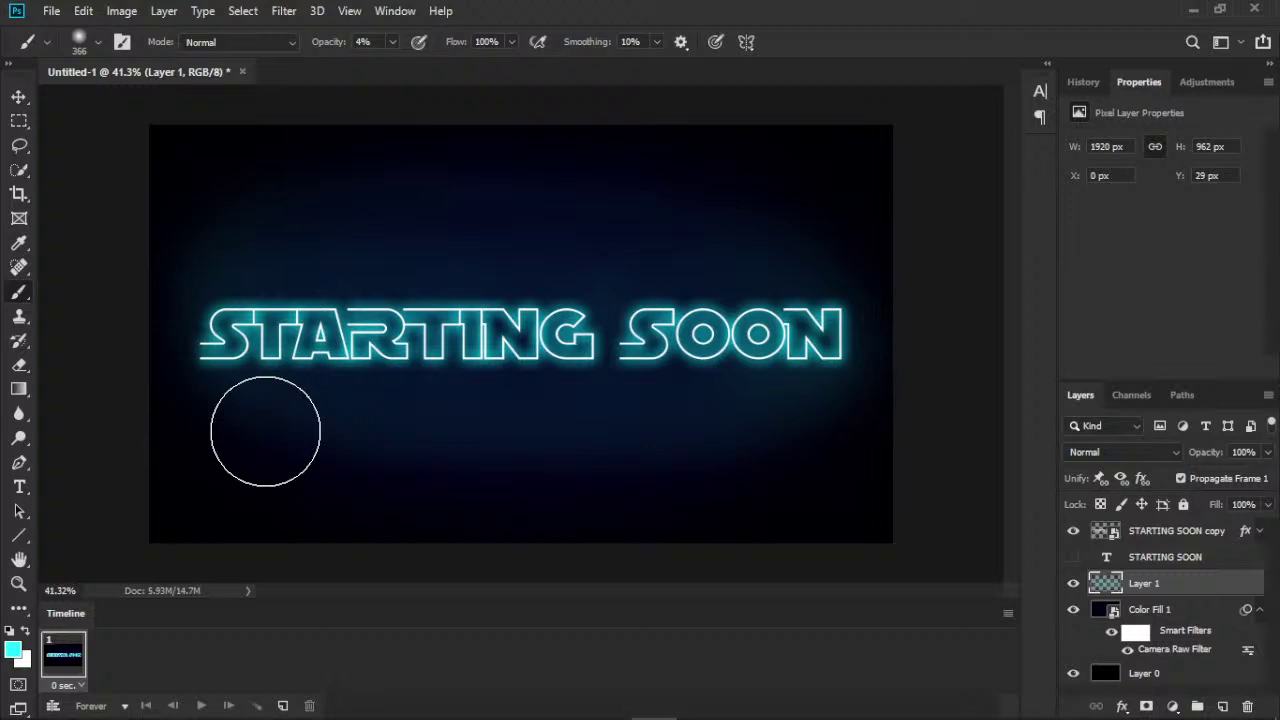
left_click_drag(326, 44, 322, 50)
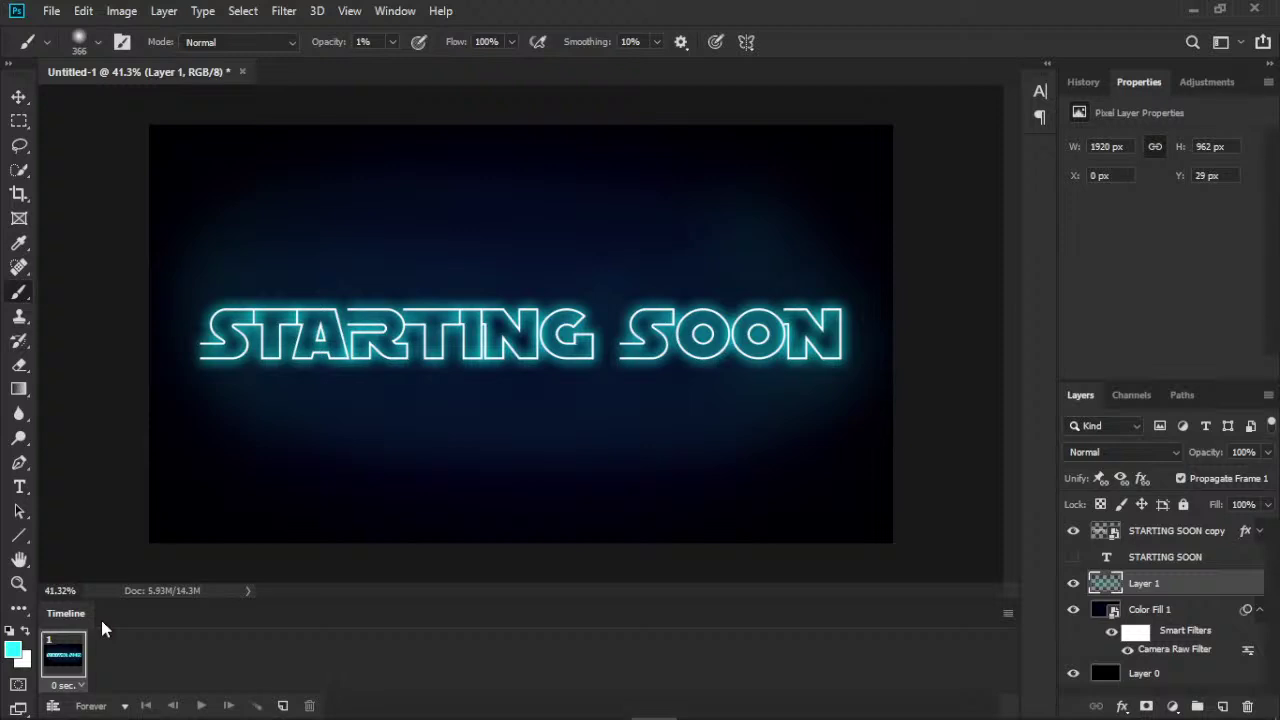
left_click(13, 650)
left_click(1014, 161)
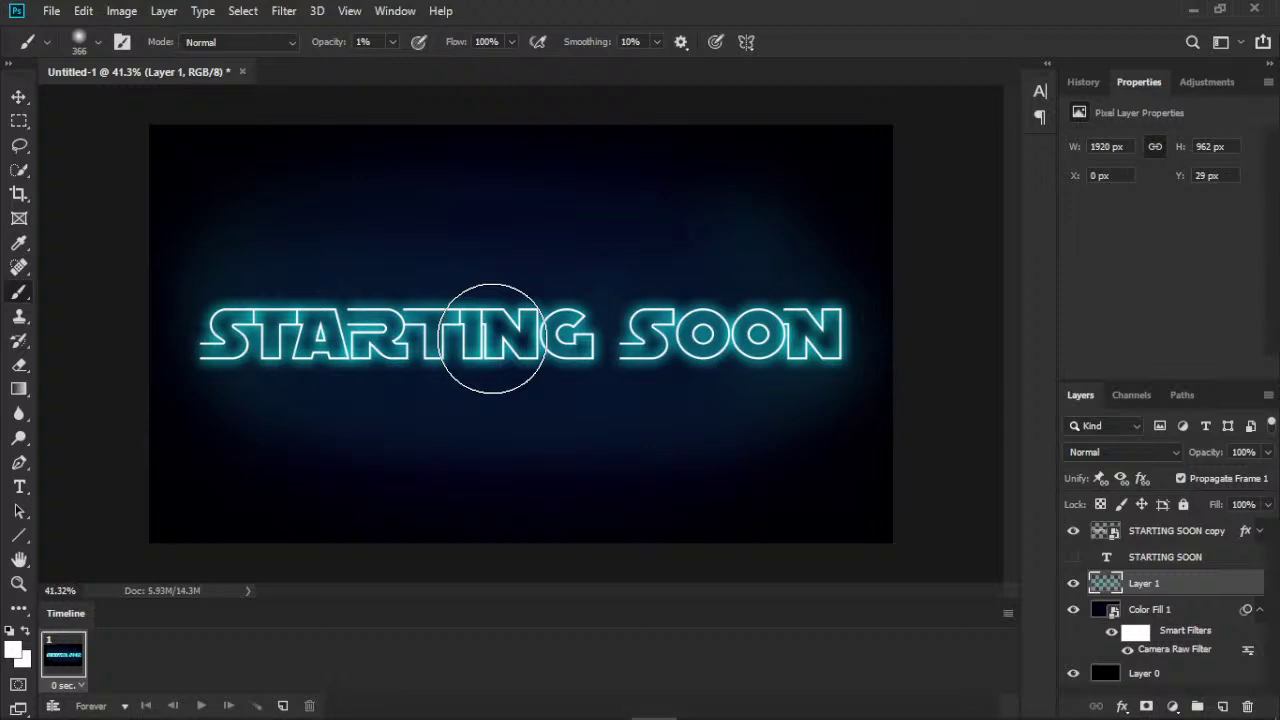
- Zoom in and set the brush to 77 px, undoing a stray test dab near the S
scroll(360, 339, "up", 5)
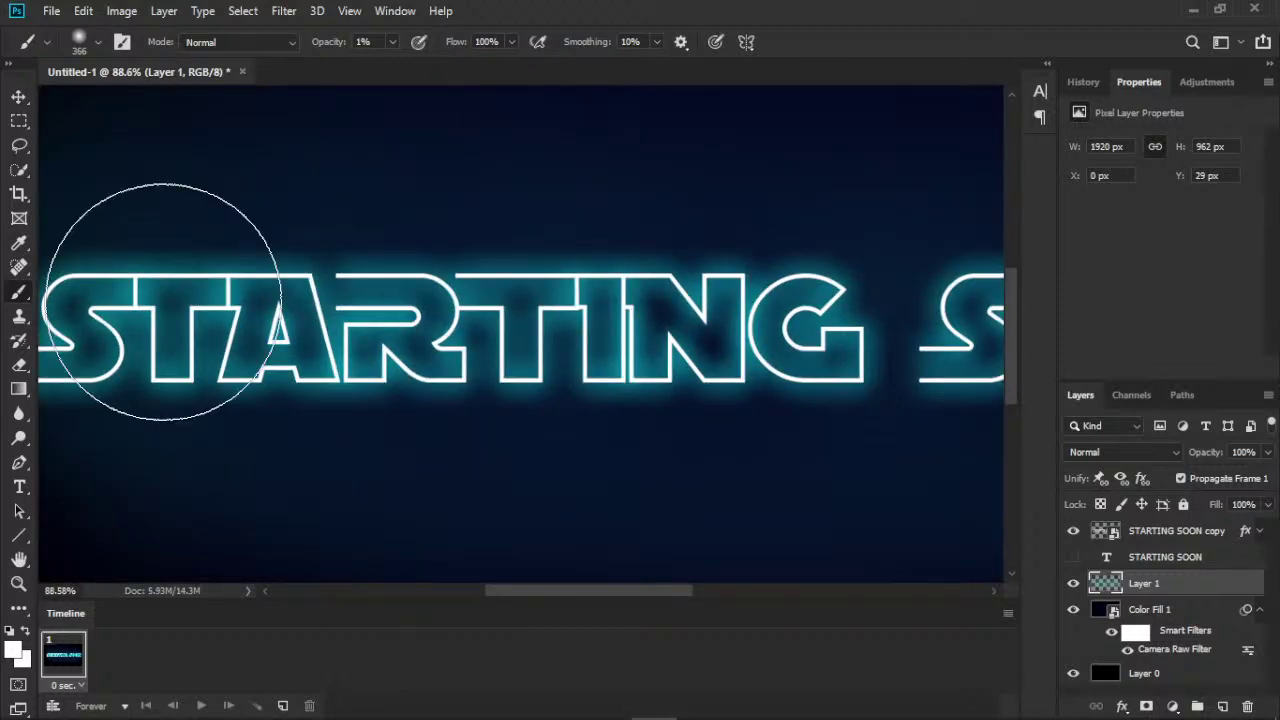
key("bracketleft")
key("bracketleft")
key("bracketleft")
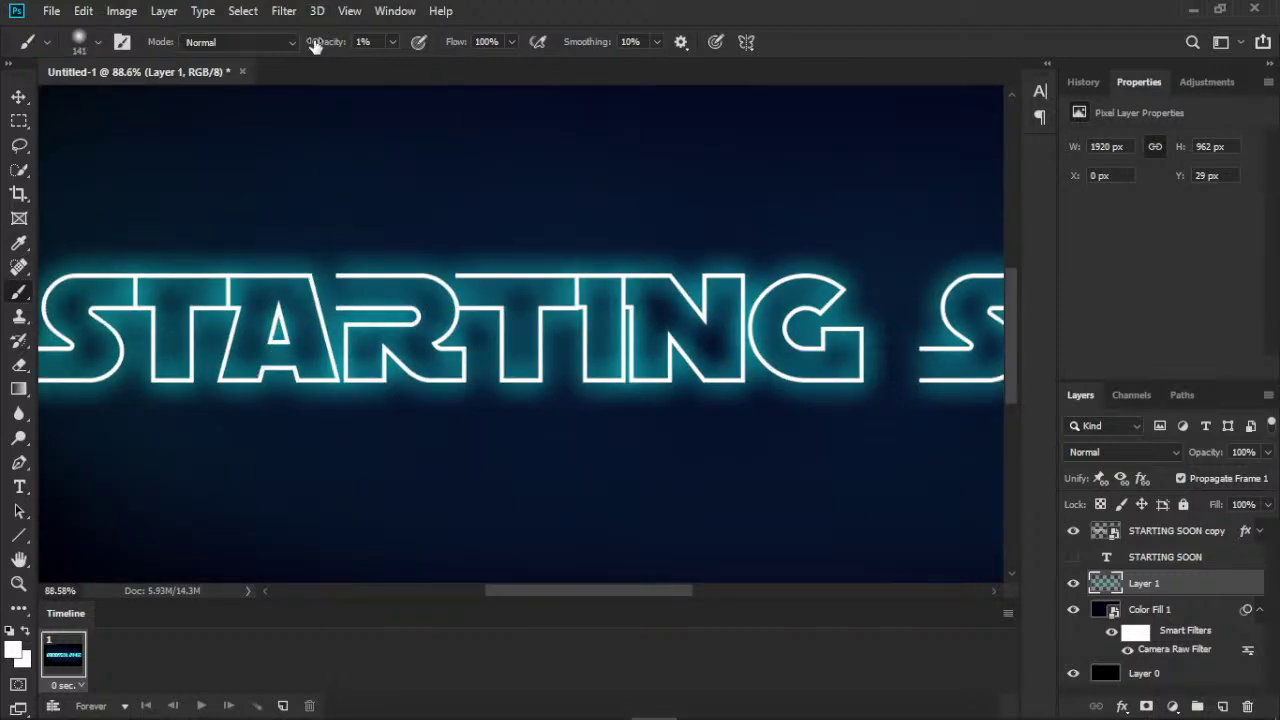
left_click_drag(314, 45, 330, 47)
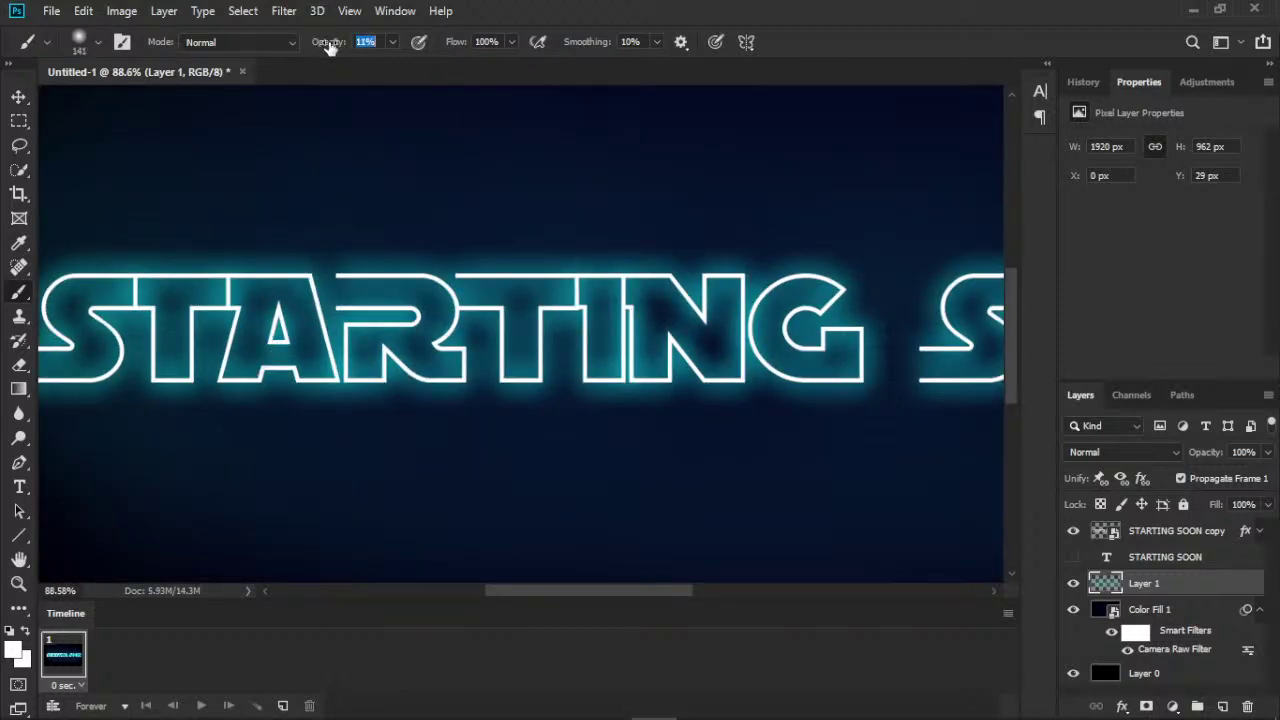
left_click(70, 262)
key("ctrl+z")
left_click_drag(556, 600, 528, 598)
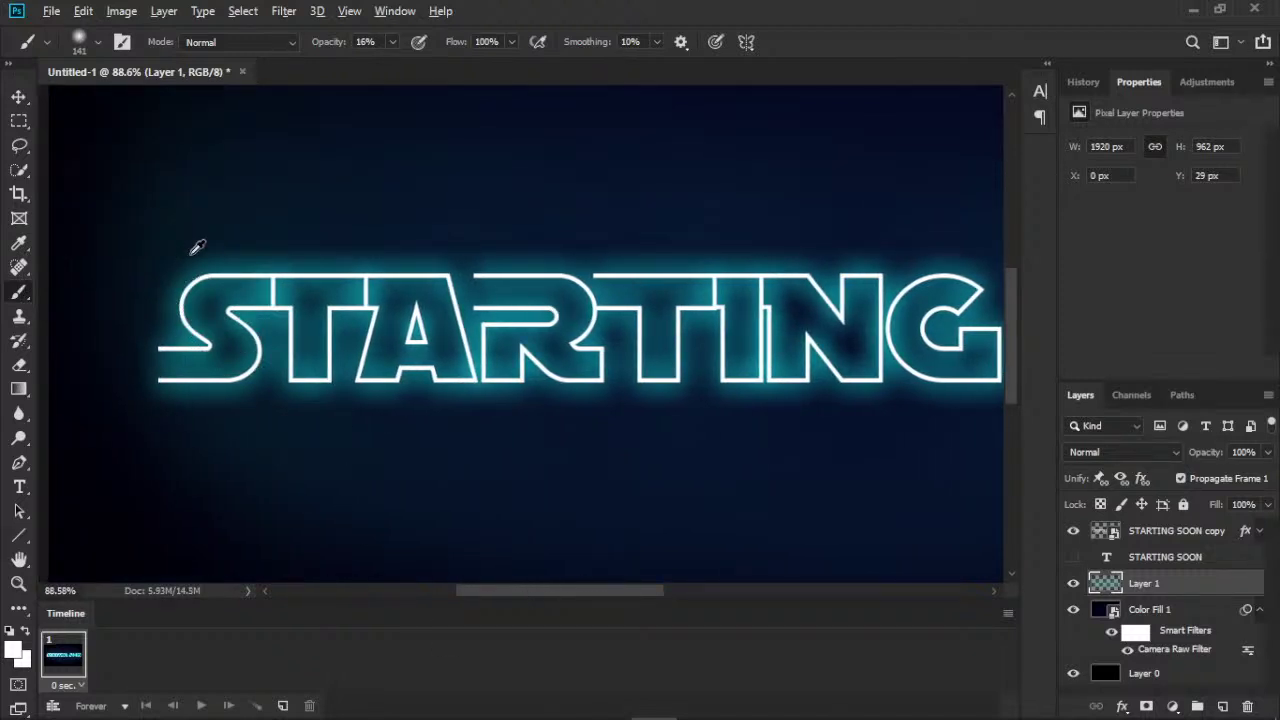
left_click_drag(187, 282, 203, 276)
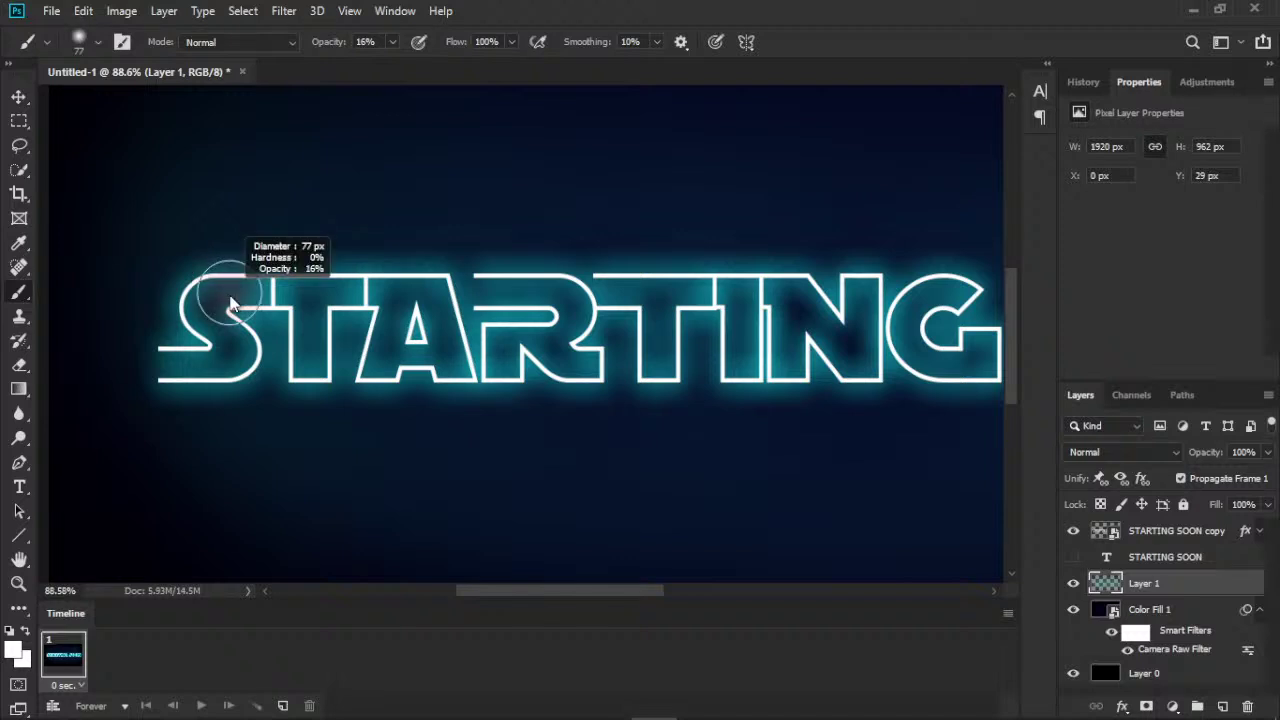
- Brighten the glow on the S's top-left and the R's bowl at about 26% opacity, then switch to OBS Studio
left_click_drag(188, 286, 202, 283)
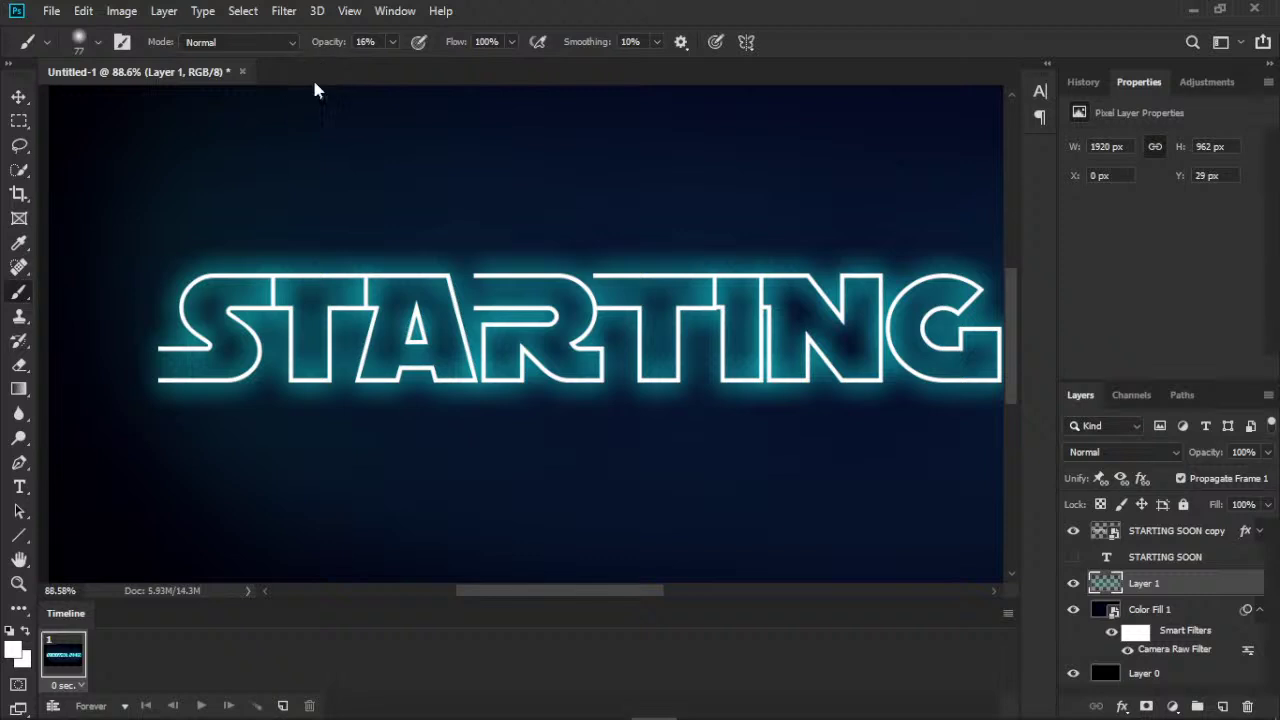
left_click_drag(326, 50, 336, 50)
mouse_move(182, 288)
left_mouse_down()
mouse_move(195, 290)
mouse_move(186, 277)
left_mouse_up()
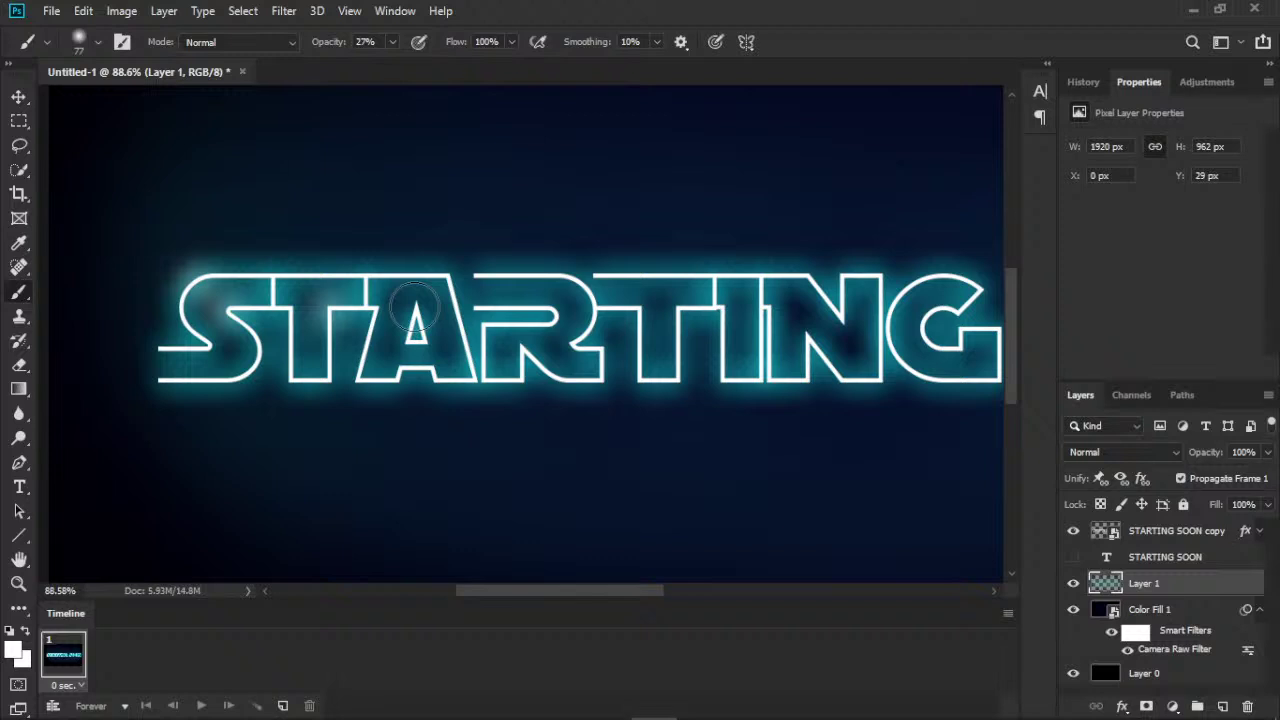
left_click(460, 382)
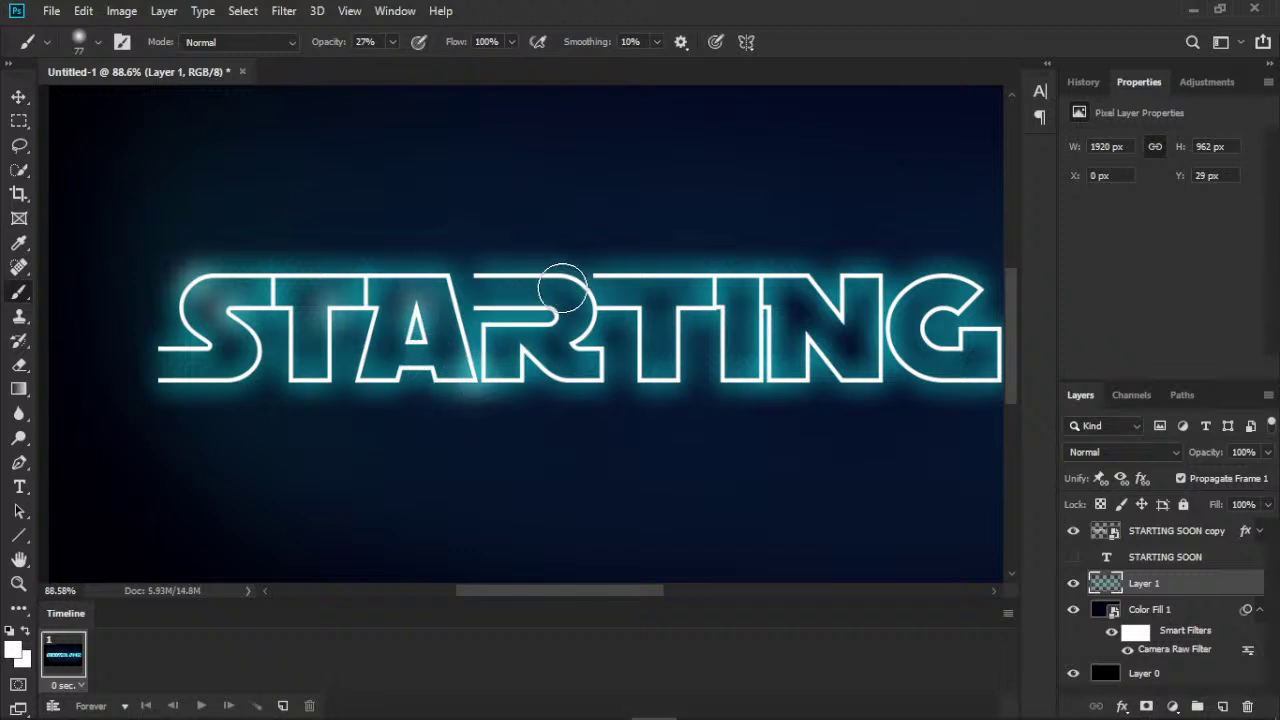
mouse_move(571, 280)
left_mouse_down()
mouse_move(568, 353)
mouse_move(713, 312)
mouse_move(694, 357)
mouse_move(671, 309)
mouse_move(685, 345)
left_mouse_up()
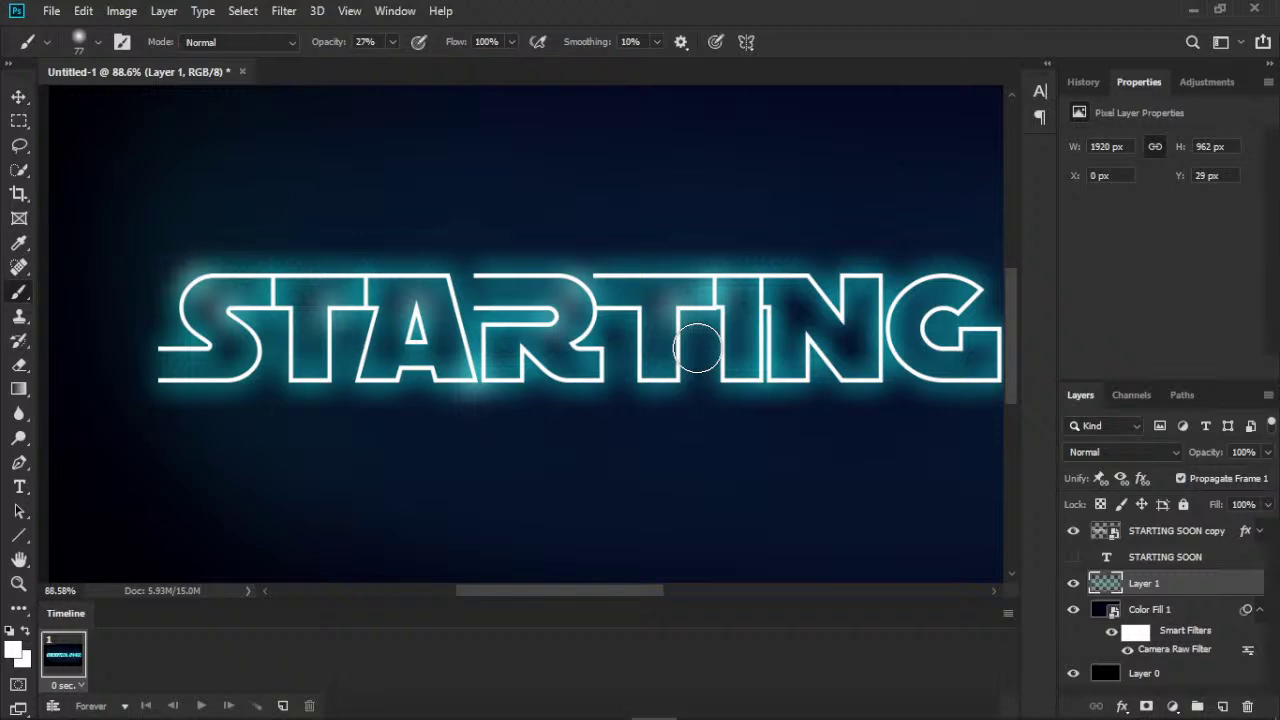
left_click(628, 704)
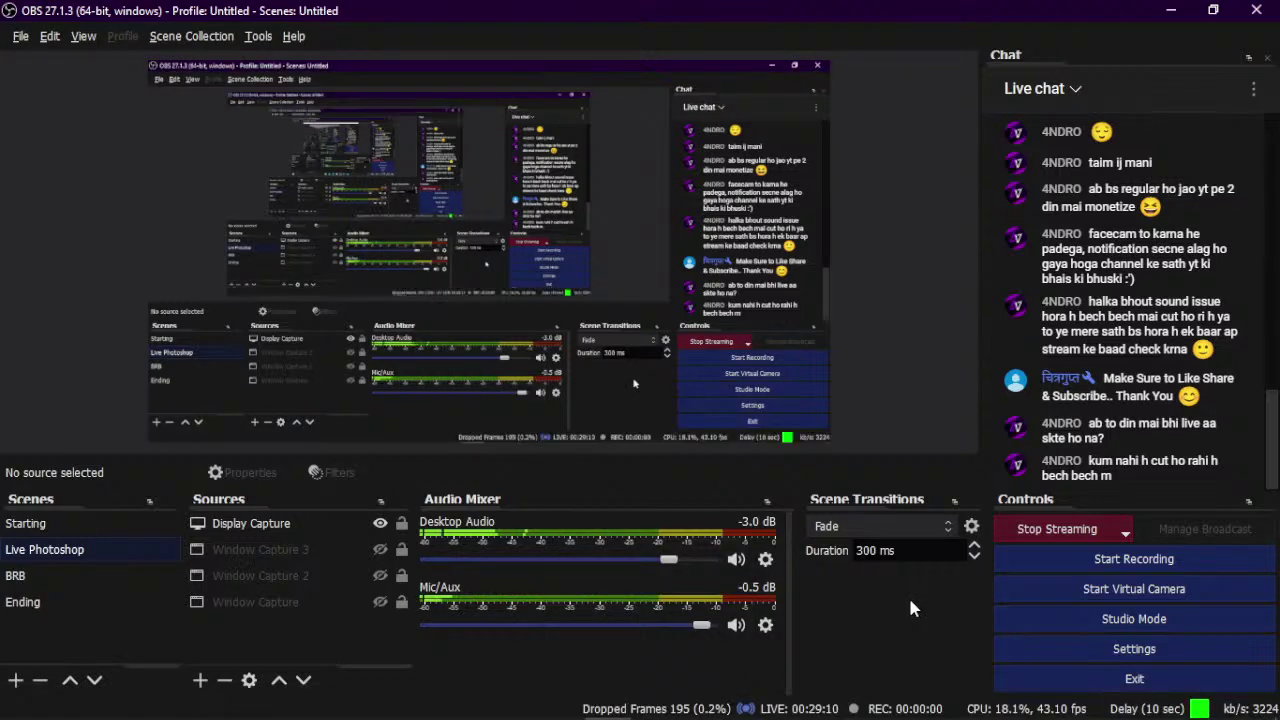
- Open the Mic/Aux Filters window, then resize and reposition it on screen
left_click(765, 625)
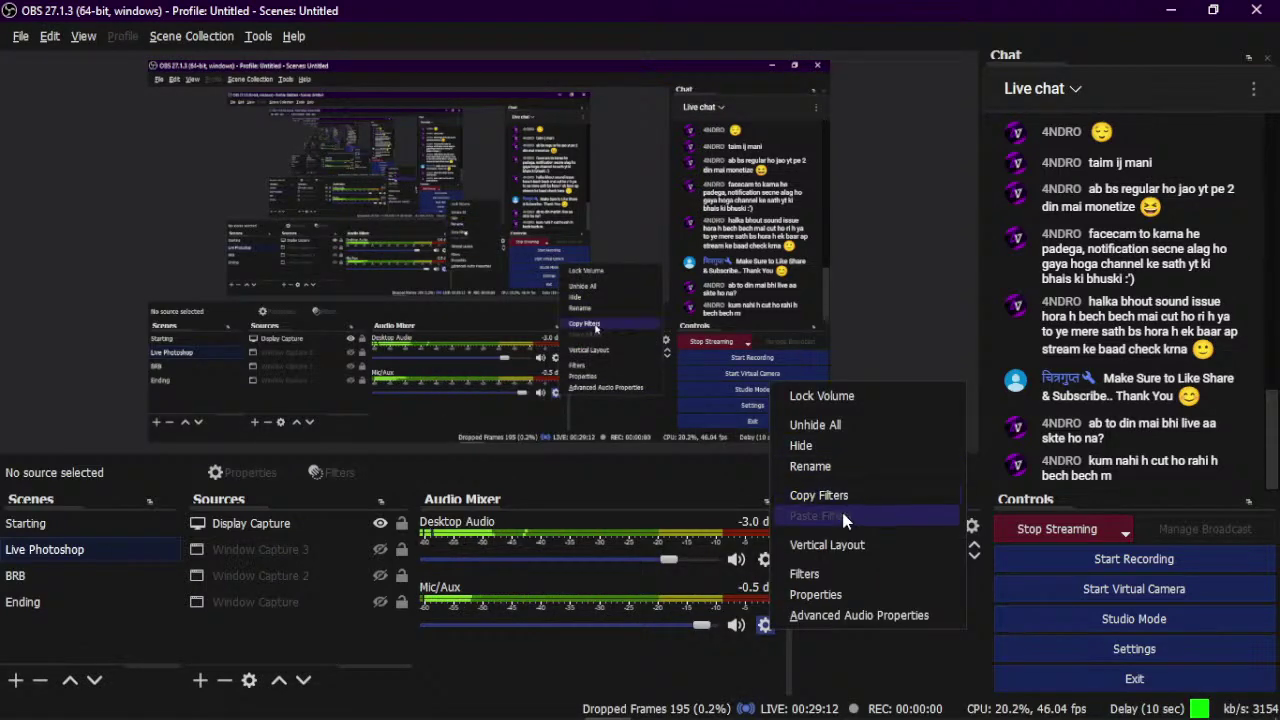
left_click(857, 572)
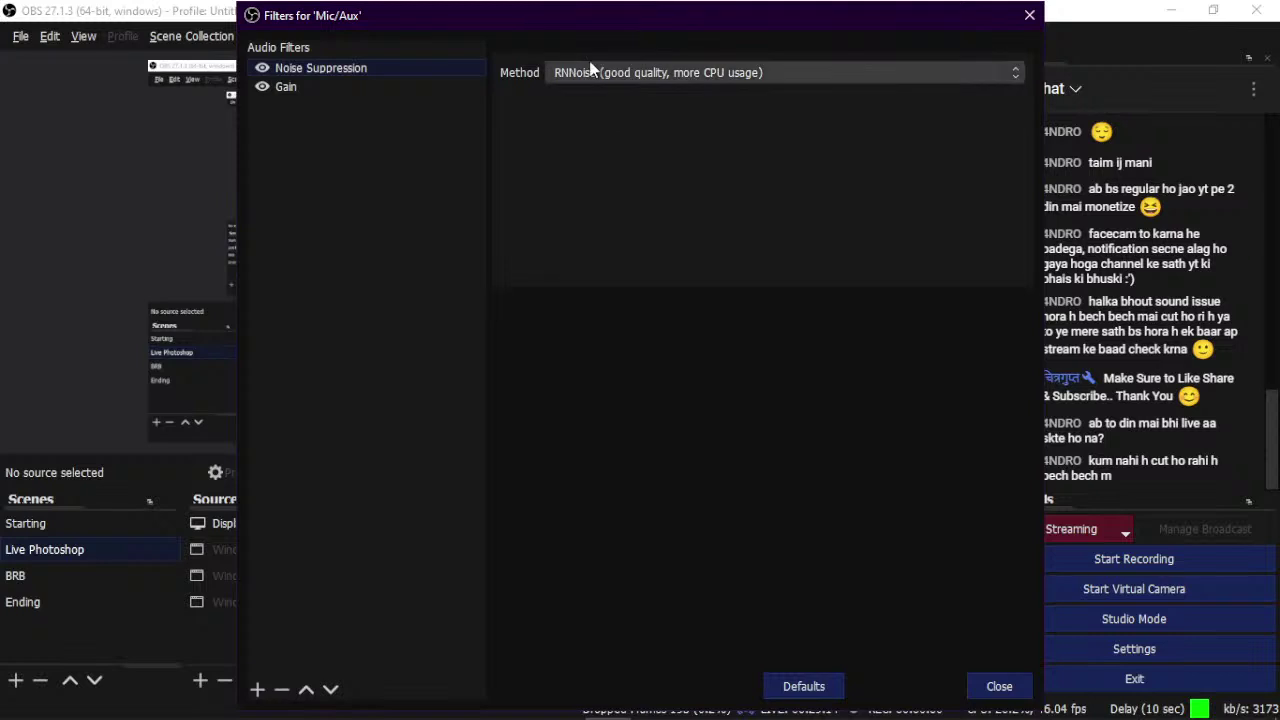
key("alt+Tab")
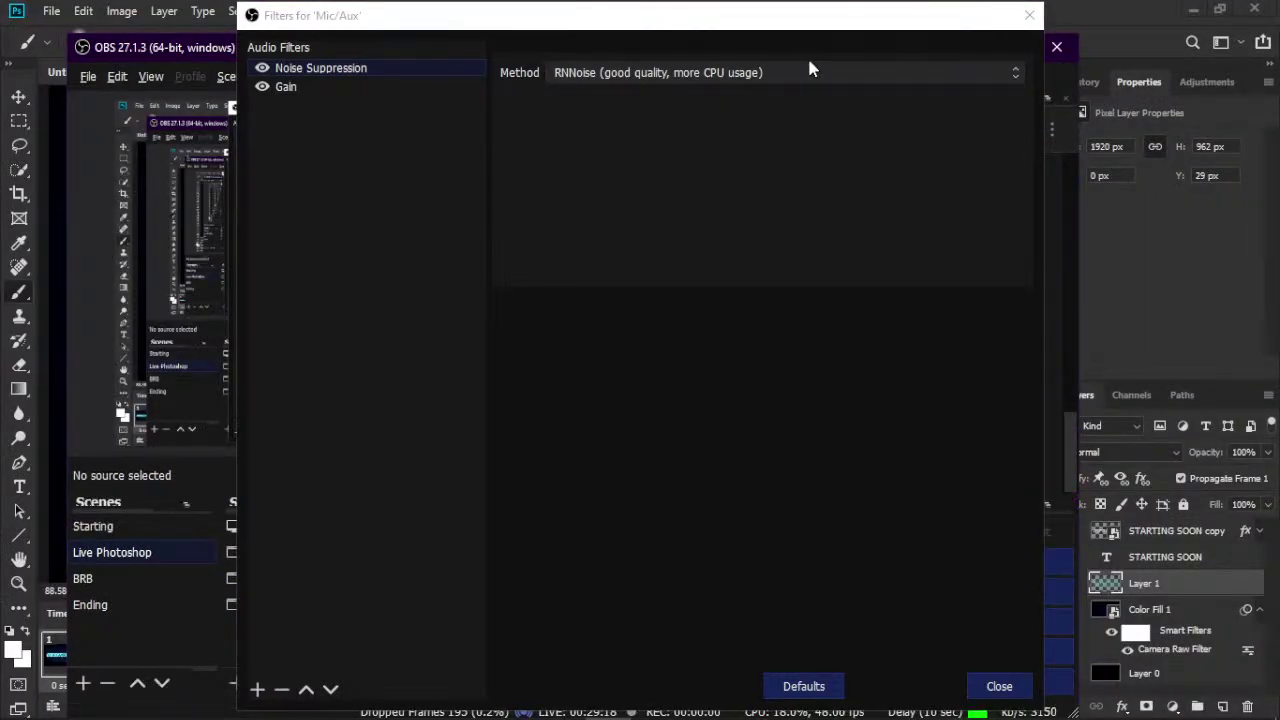
left_click_drag(814, 4, 785, 187)
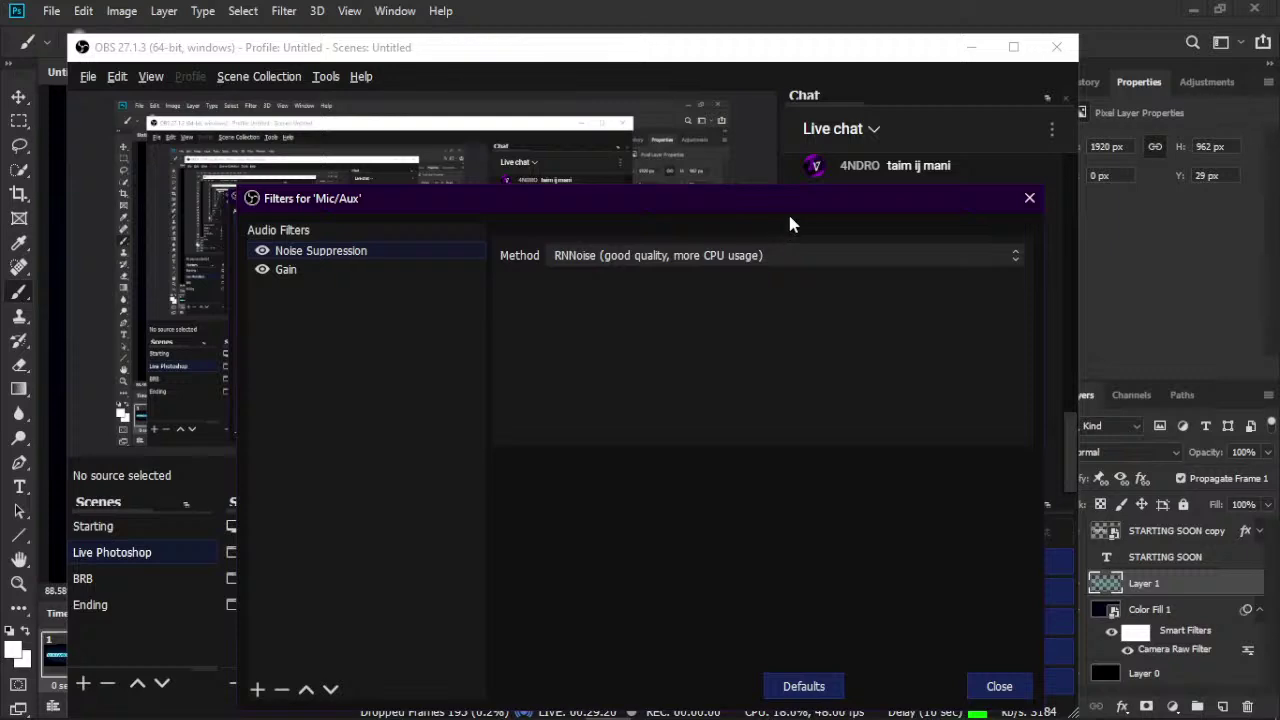
left_click(1013, 47)
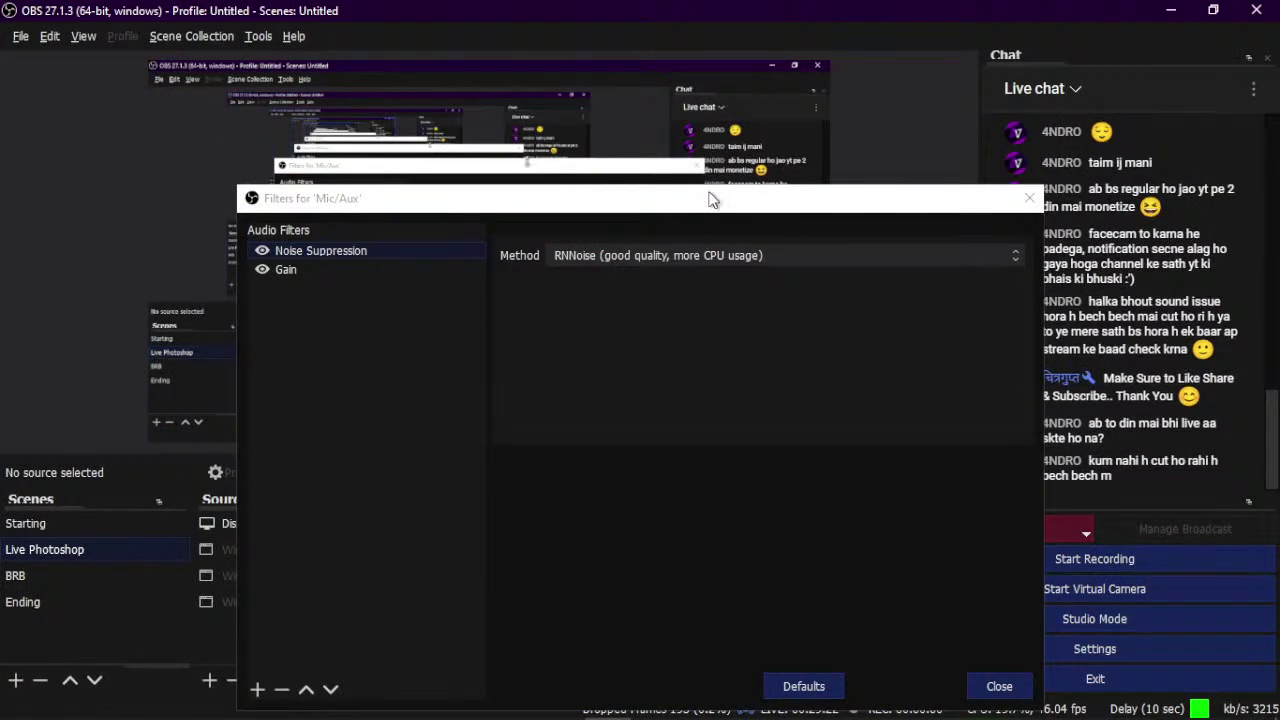
mouse_move(709, 197)
left_mouse_down()
mouse_move(760, 128)
mouse_move(860, 47)
left_mouse_up()
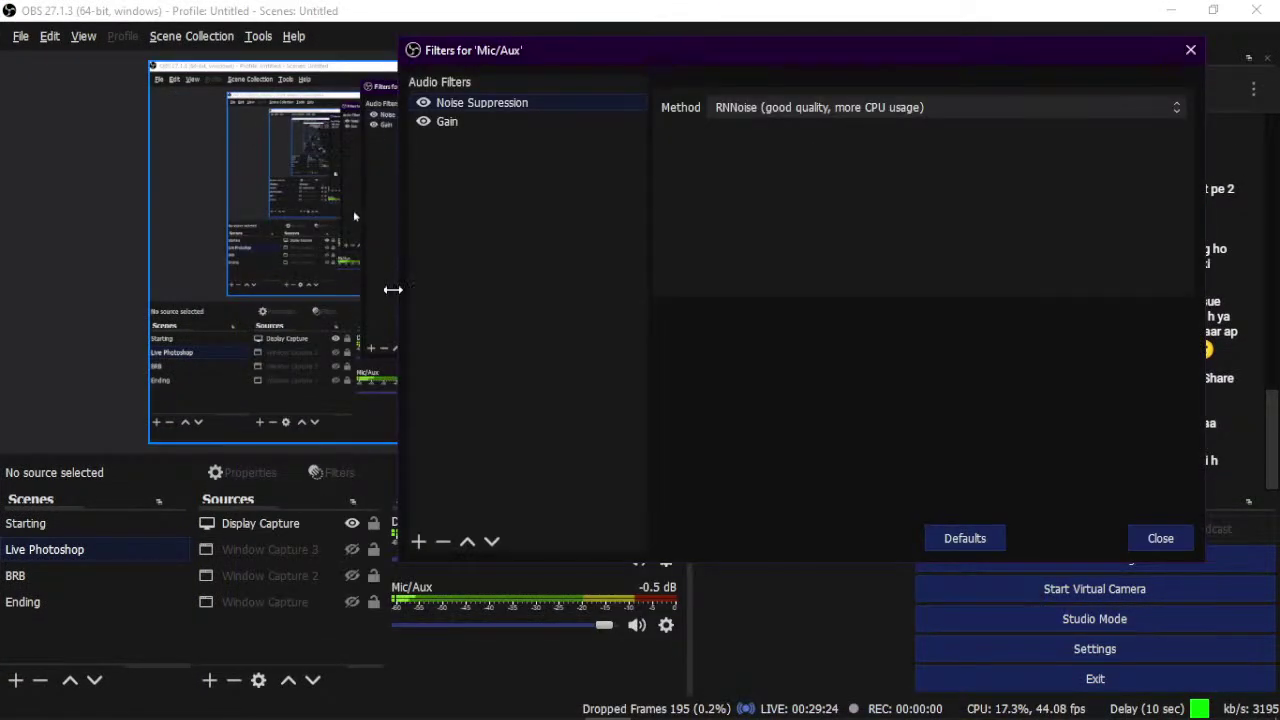
left_click_drag(398, 289, 671, 274)
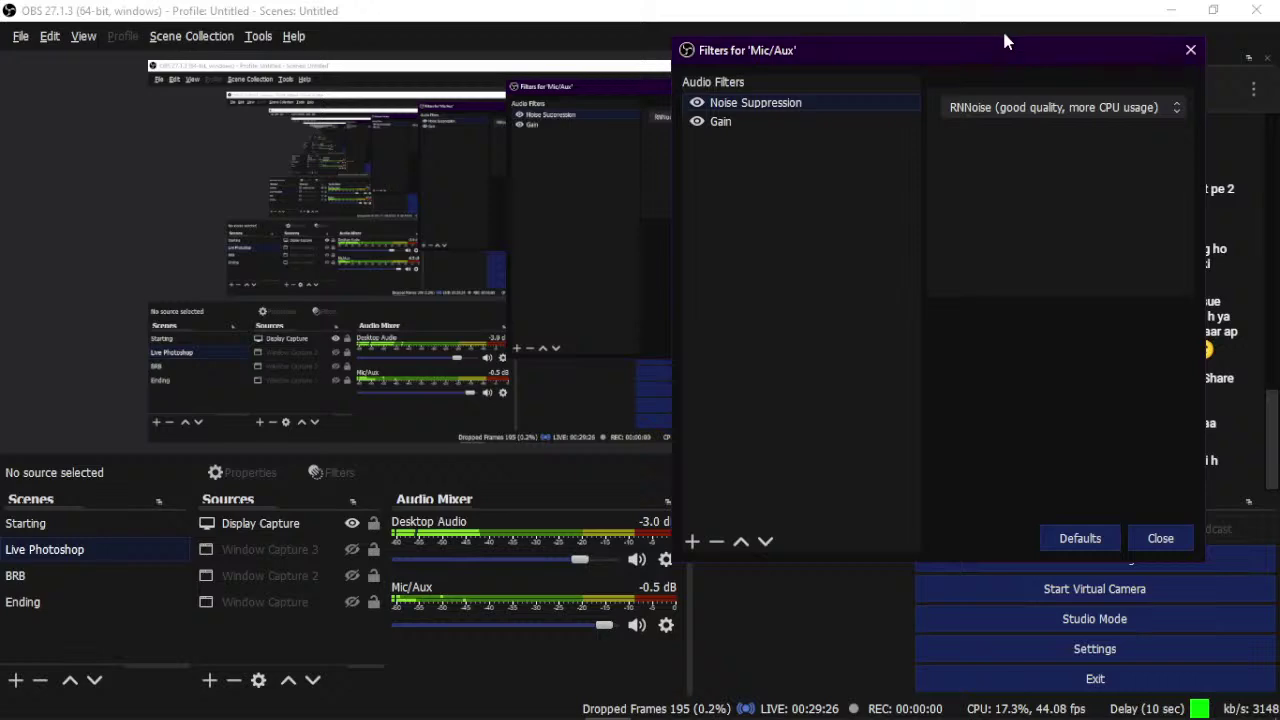
mouse_move(995, 43)
left_mouse_down()
mouse_move(990, 309)
mouse_move(883, 106)
left_mouse_up()
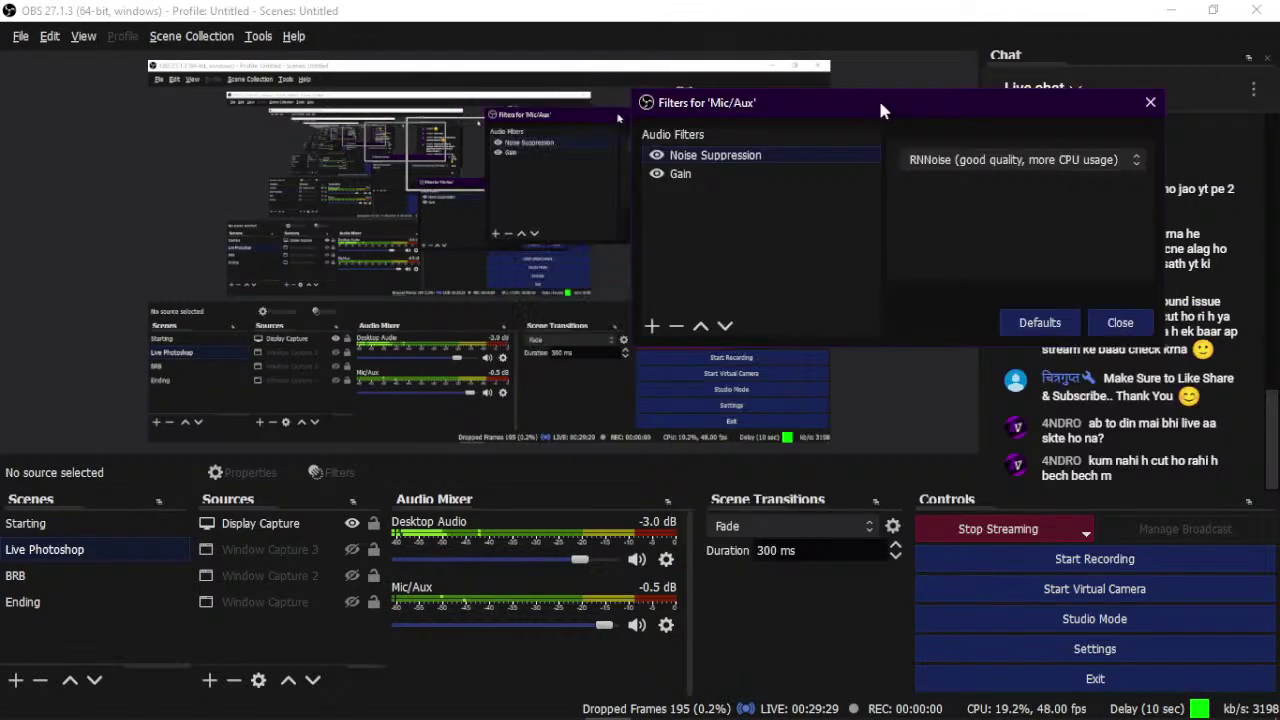
- Keep Noise Suppression on with Gain off, and set the mic level to -3.6 dB
left_click(657, 175)
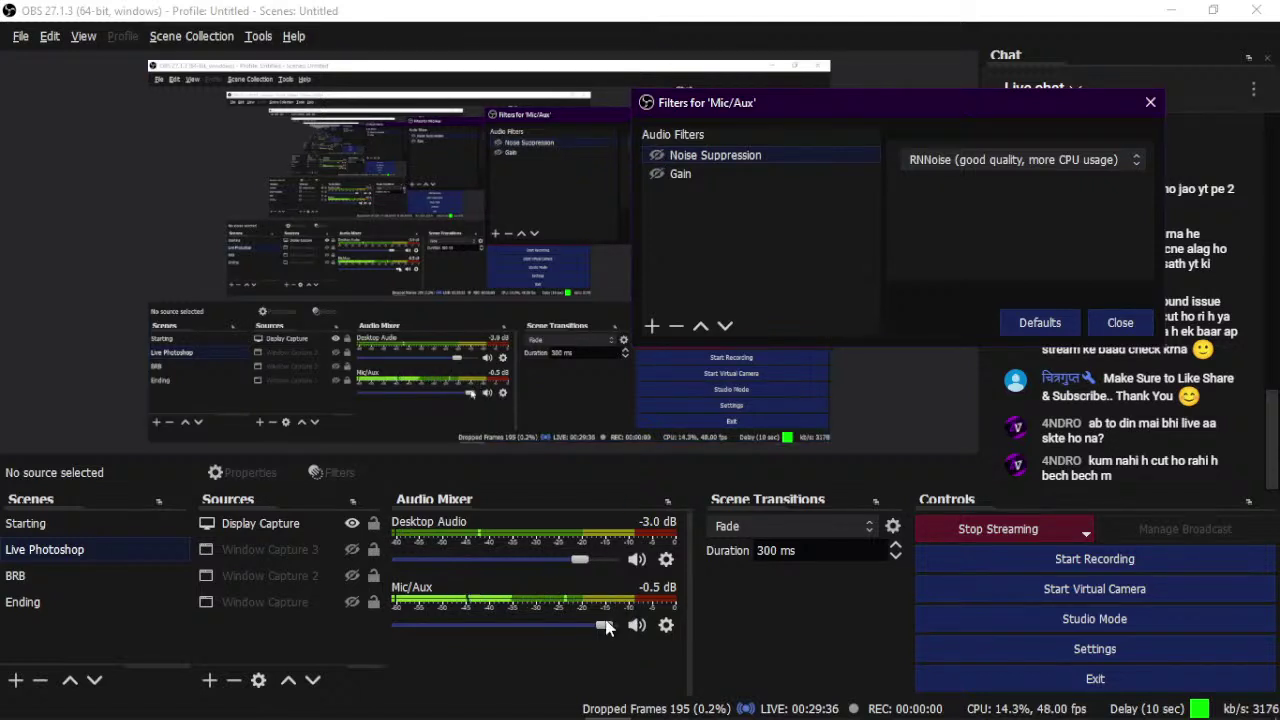
mouse_move(604, 625)
left_mouse_down()
mouse_move(549, 628)
mouse_move(575, 627)
left_mouse_up()
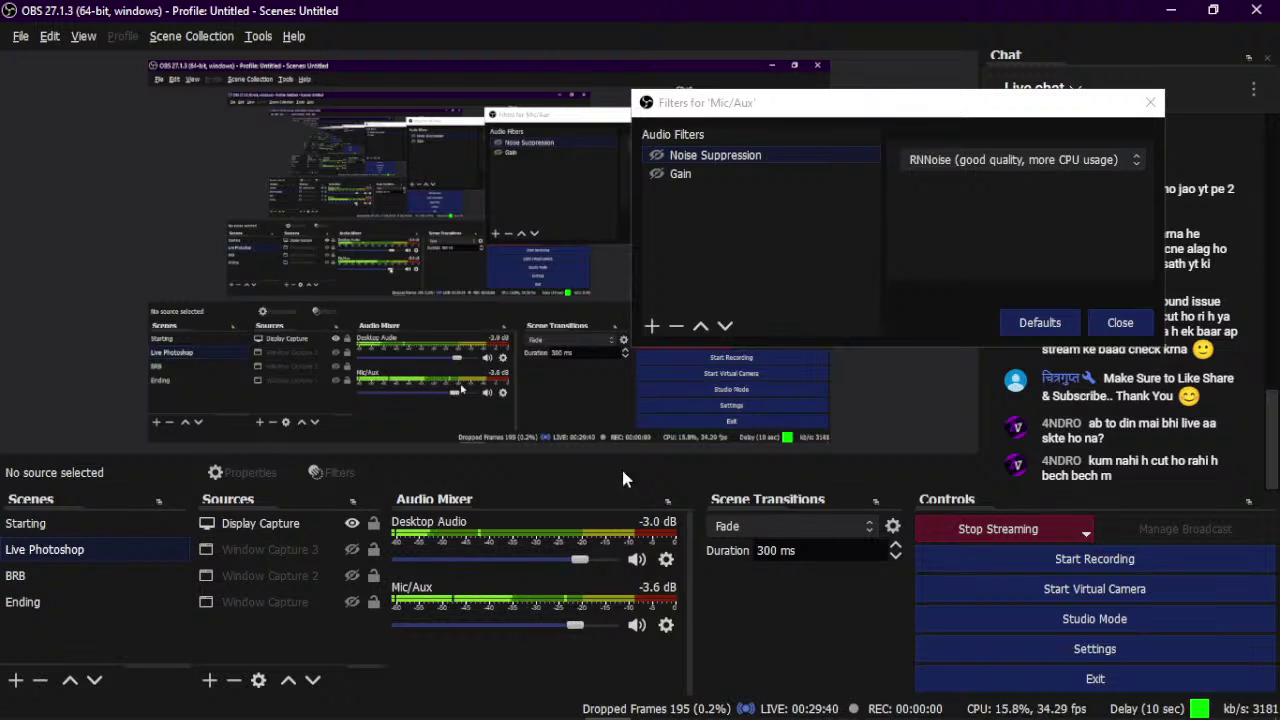
left_click(656, 157)
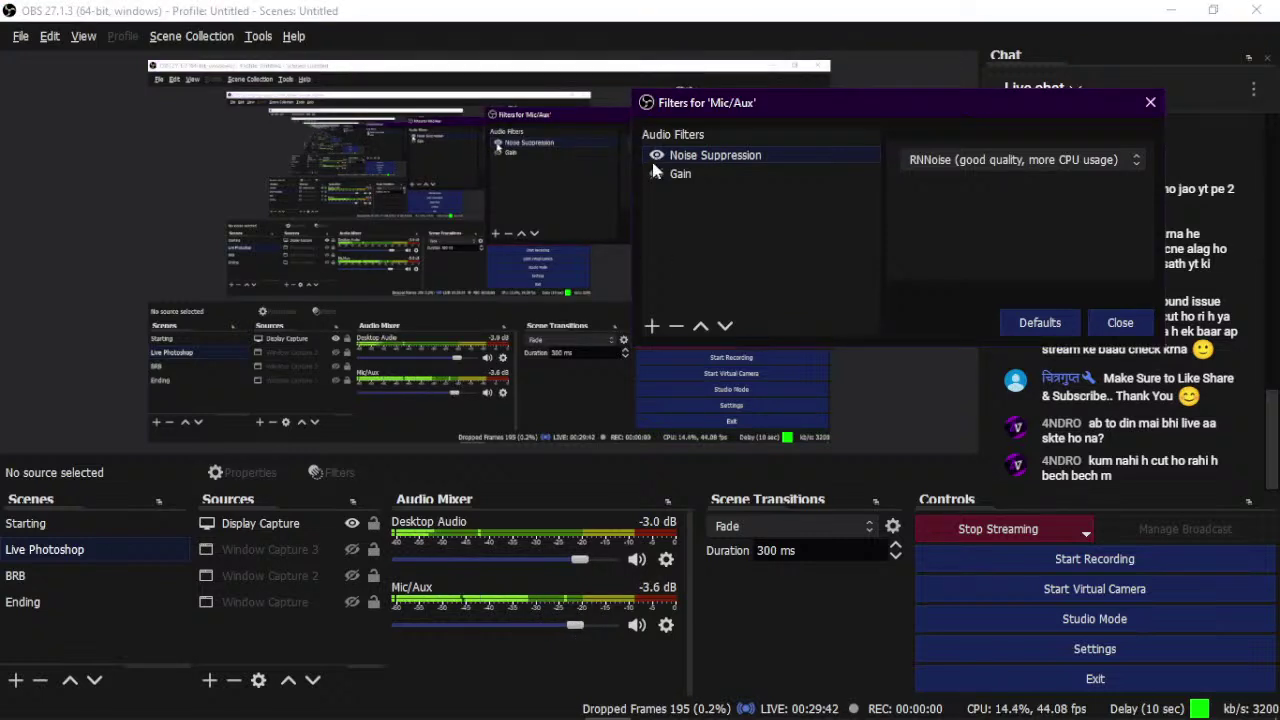
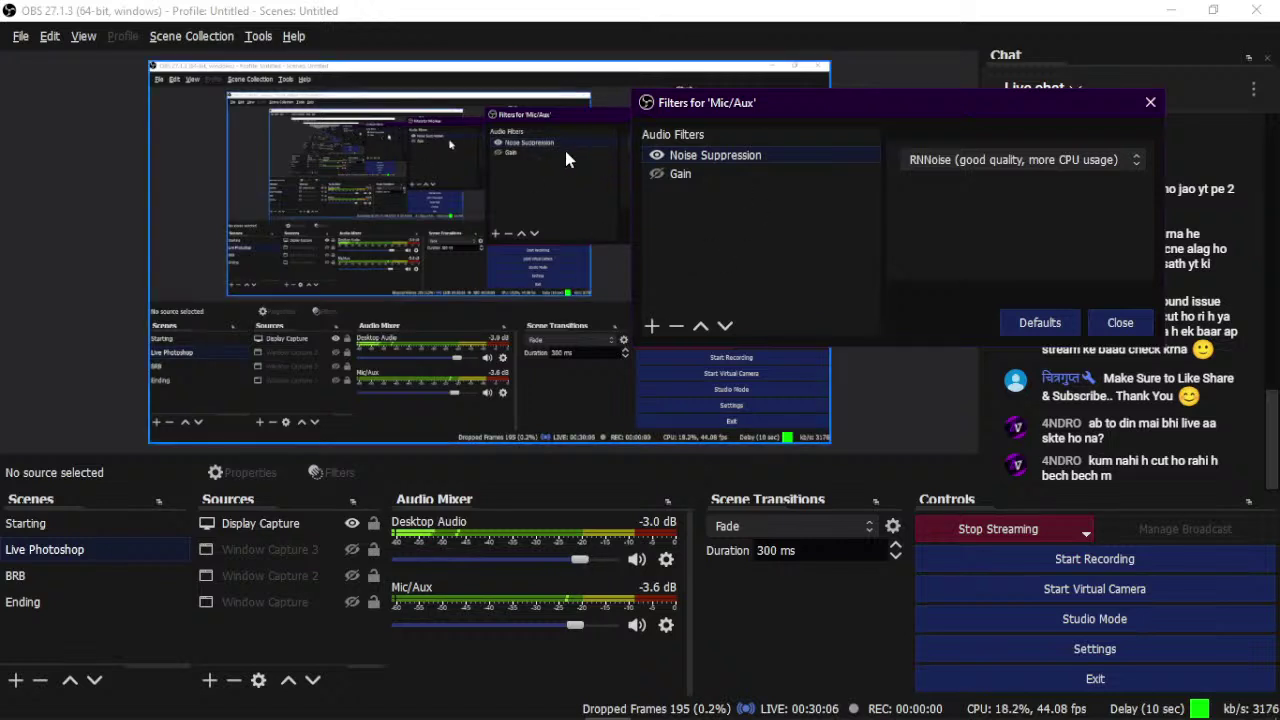
- Disable the Gain filter on OBS's Mic/Aux source and close its filter settings
left_click(656, 175)
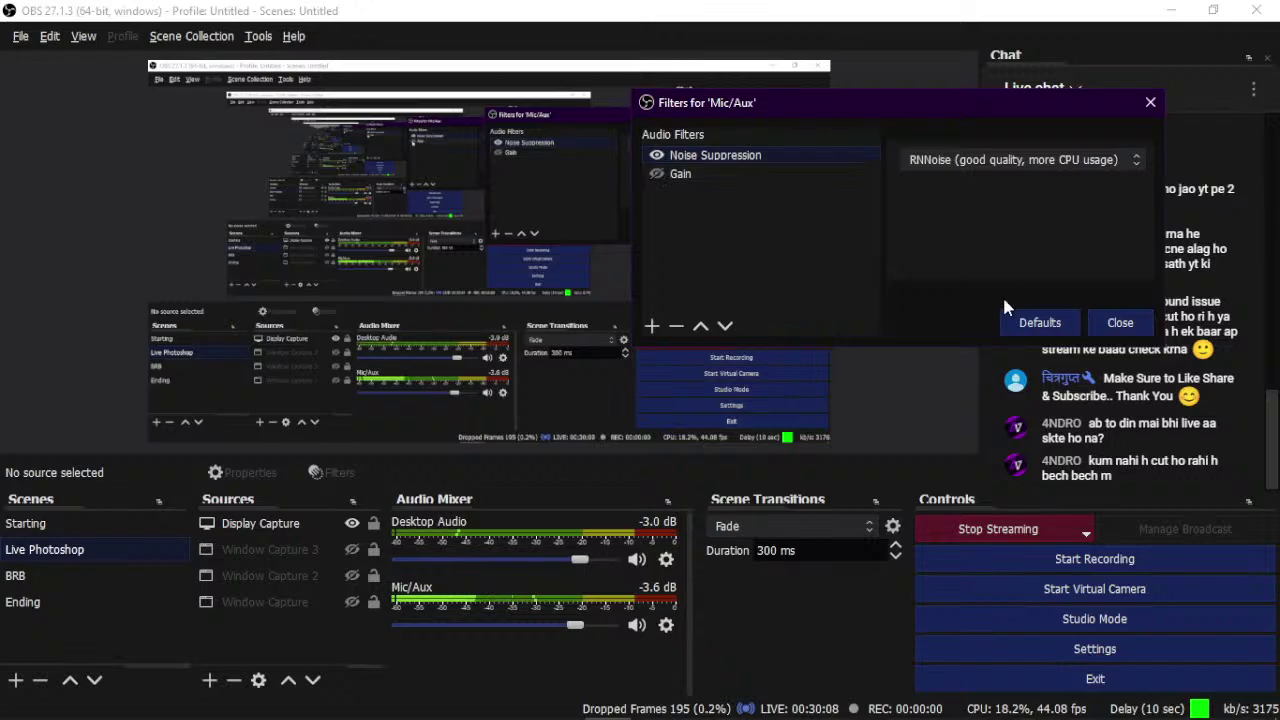
left_click(1117, 323)
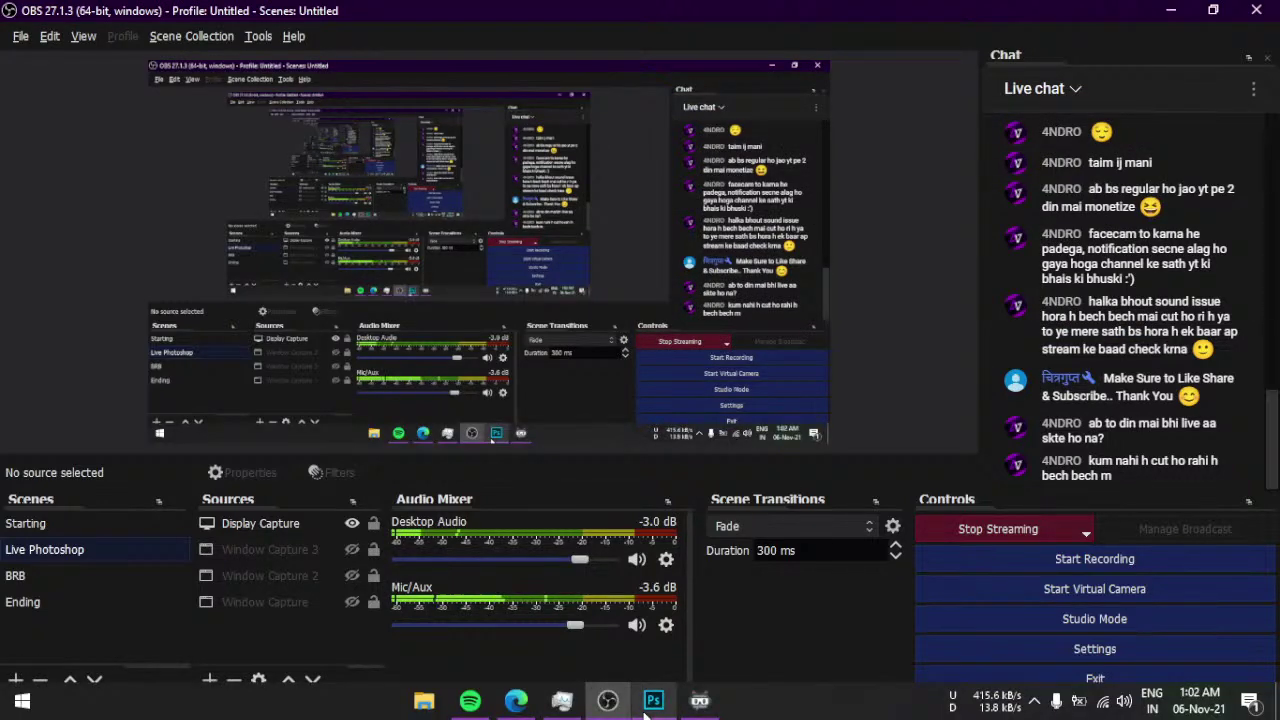
left_click(653, 700)
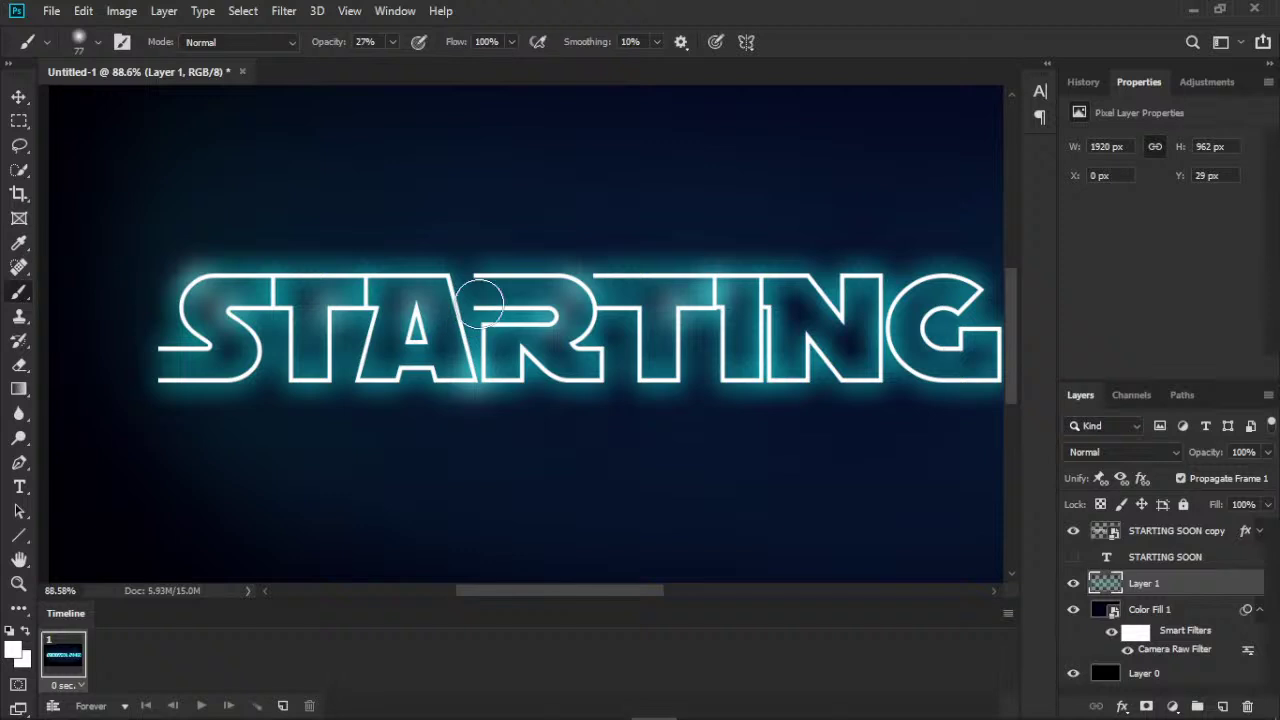
- Paint a faint glow dab above the N and set the brush to 20% opacity, about 86 px
left_click(812, 268)
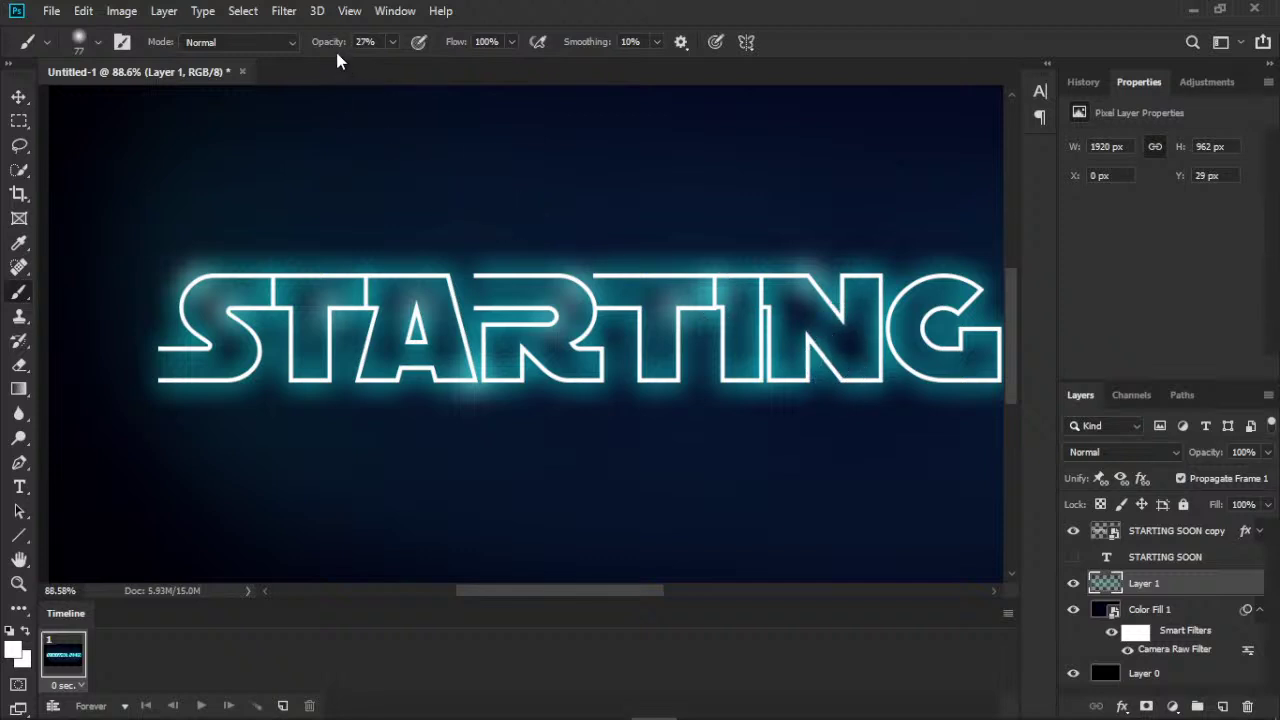
left_click_drag(337, 50, 341, 50)
left_click_drag(853, 312, 828, 318)
left_click_drag(423, 187, 423, 187)
left_click_drag(334, 43, 330, 47)
left_click_drag(857, 308, 851, 322)
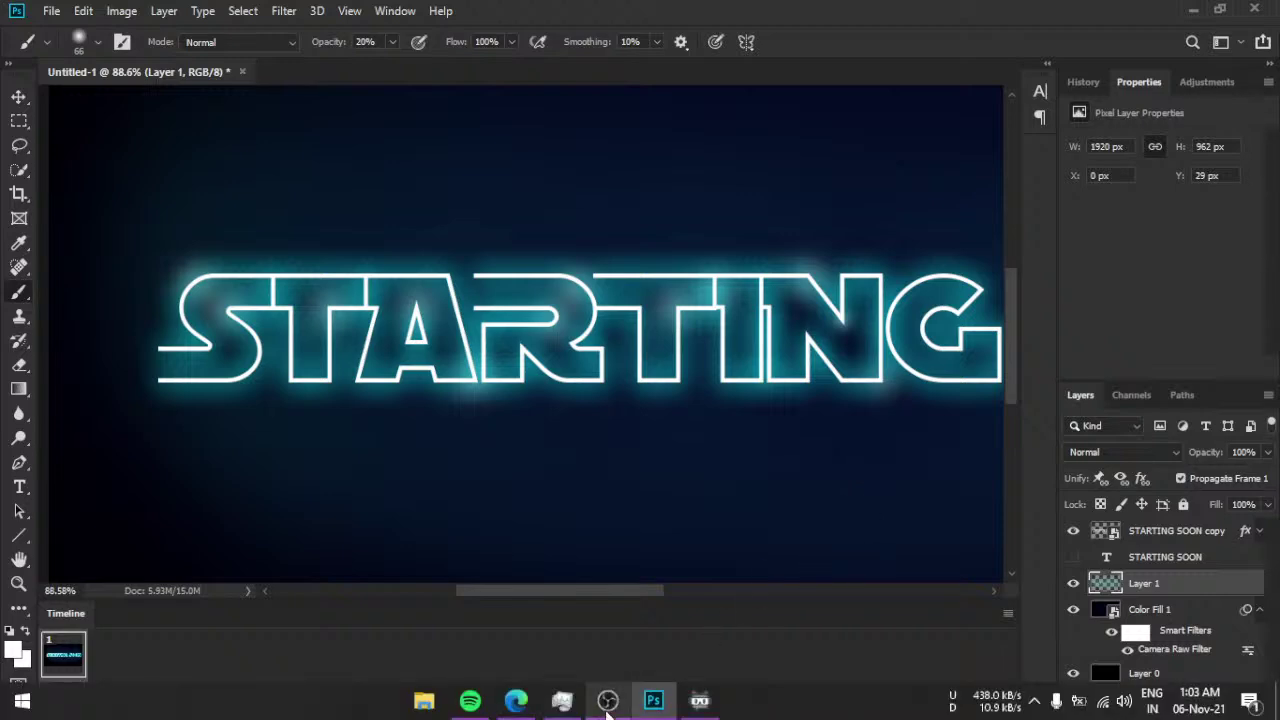
- Raise the OBS Mic/Aux volume fader to 0 dB and return to Photoshop
left_click(609, 702)
left_click_drag(576, 626, 620, 625)
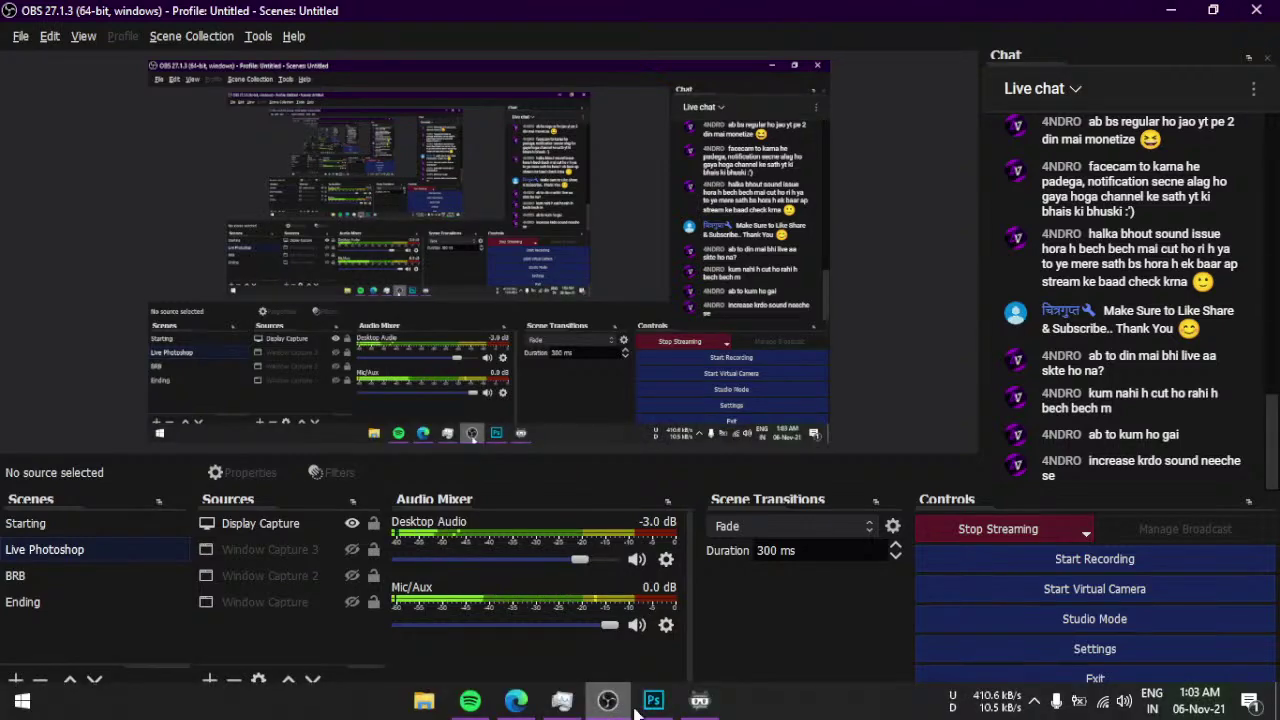
left_click(653, 700)
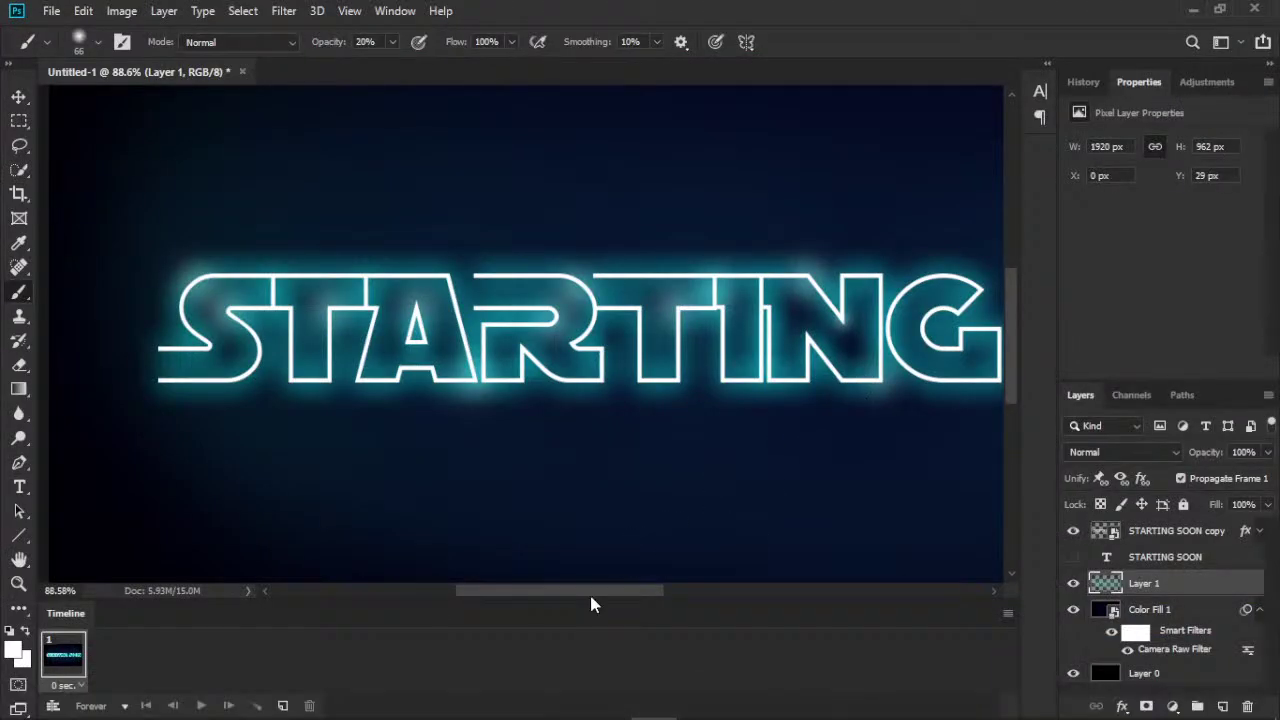
- Zoom out to fit the full STARTING SOON text and reveal the copy layer's Outer Glow effect
left_click_drag(590, 591, 637, 593)
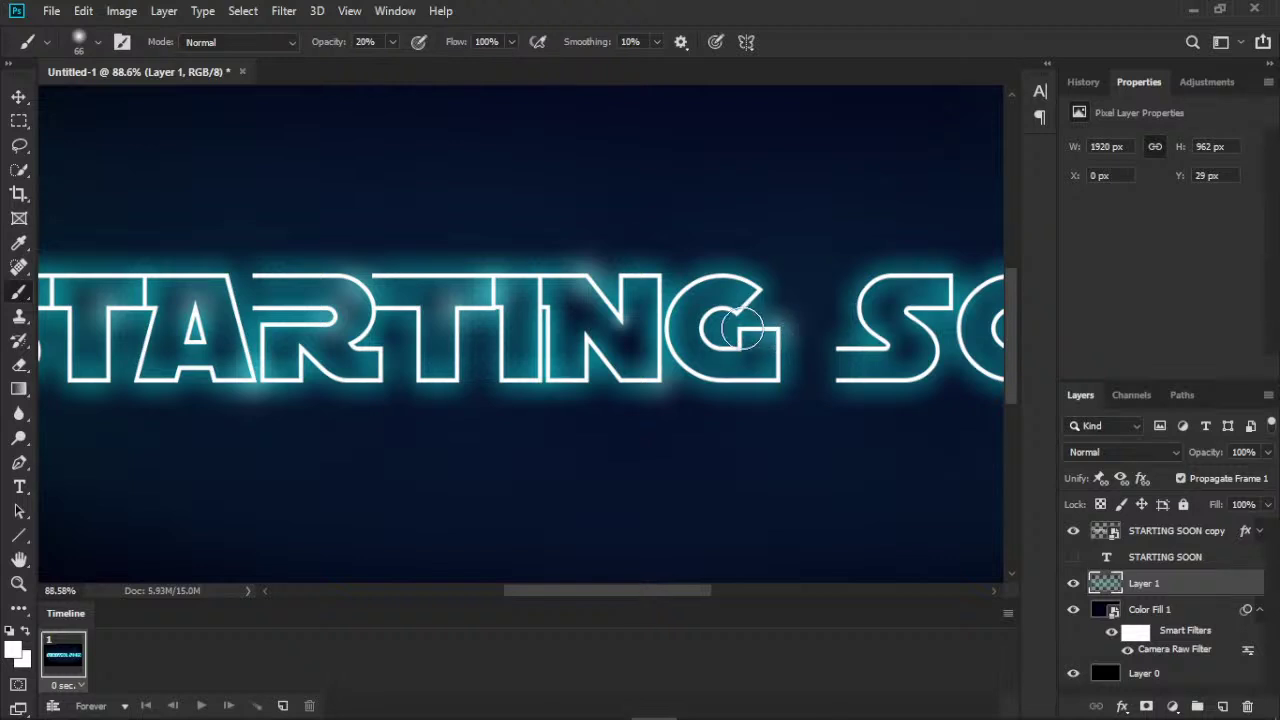
scroll(651, 366, "down", 2, "alt")
scroll(541, 396, "down", 2, "alt")
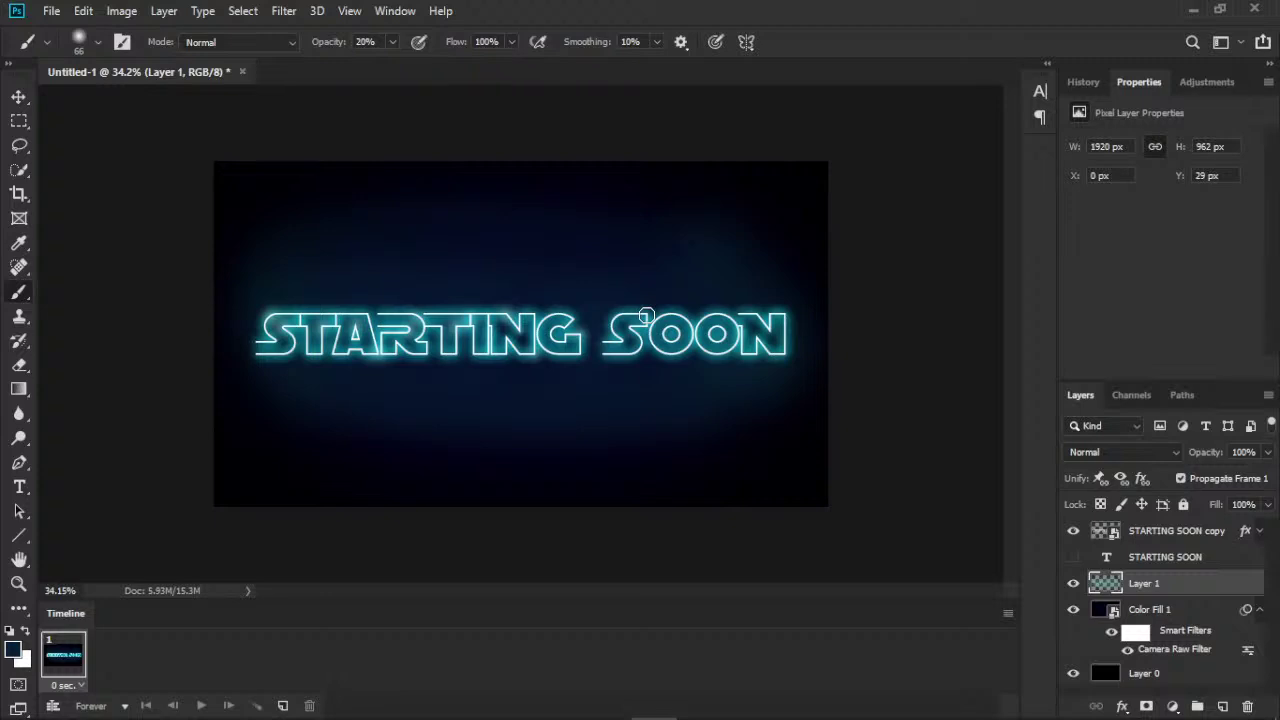
left_click(1259, 531)
left_click(1185, 572)
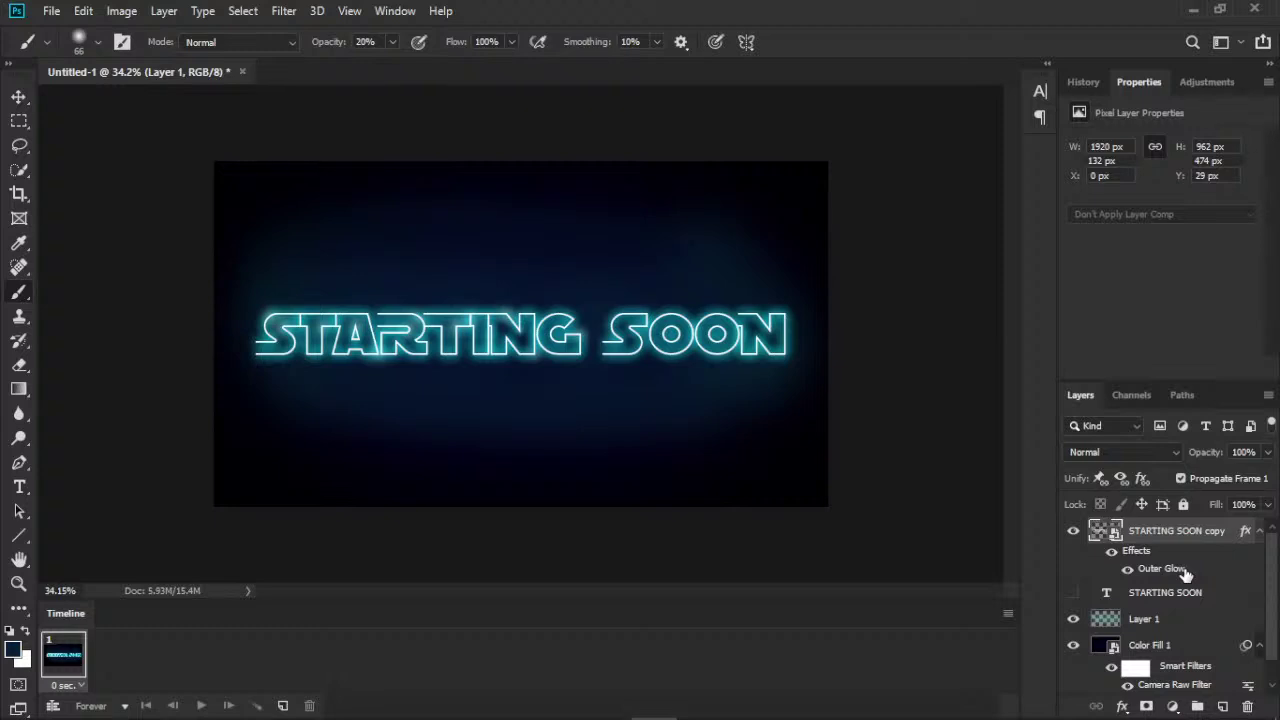
- Set the STARTING SOON copy Outer Glow to 2% spread, about 30 px size and 50% opacity
double_click(1161, 568)
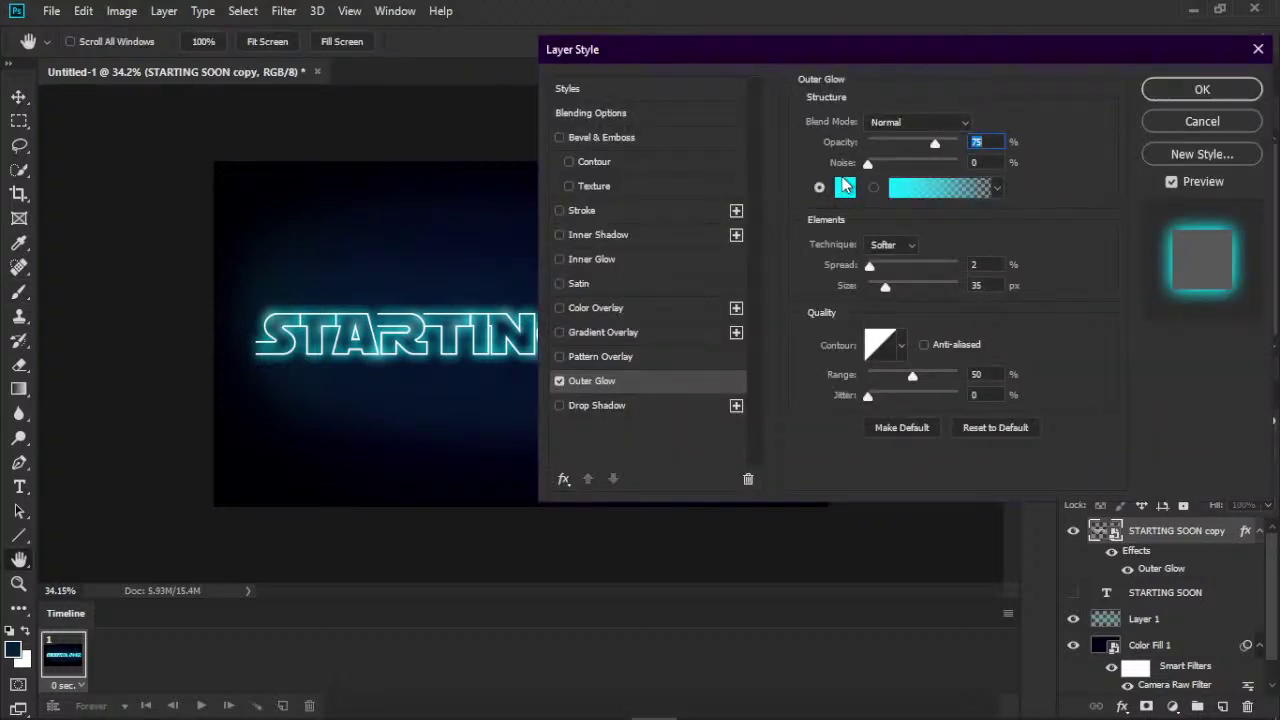
left_click_drag(850, 273, 848, 273)
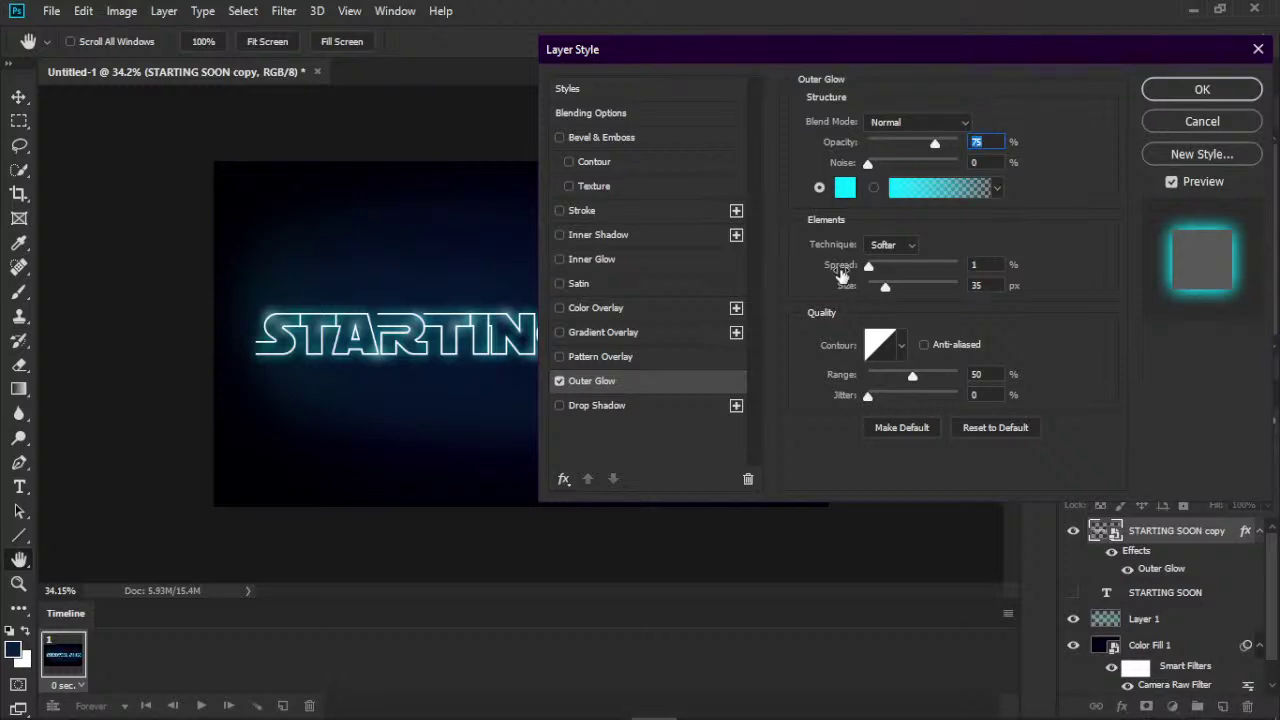
left_click_drag(842, 274, 1055, 310)
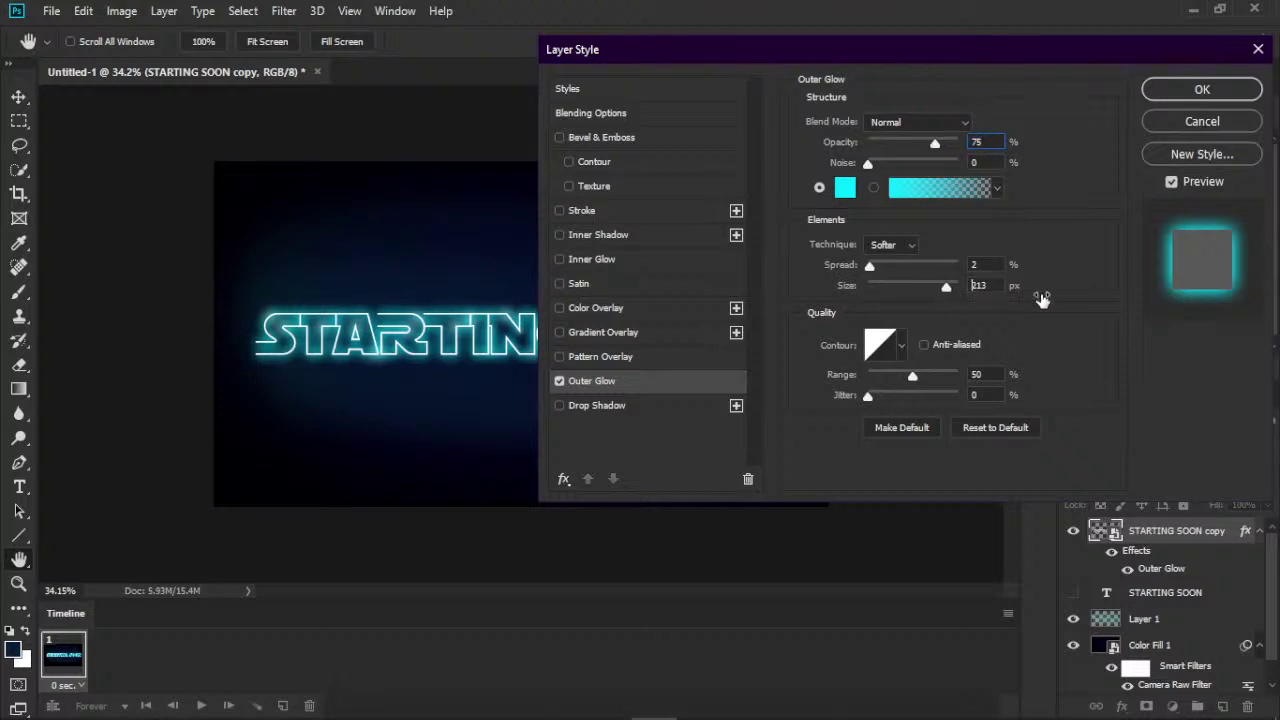
left_click_drag(845, 50, 972, 52)
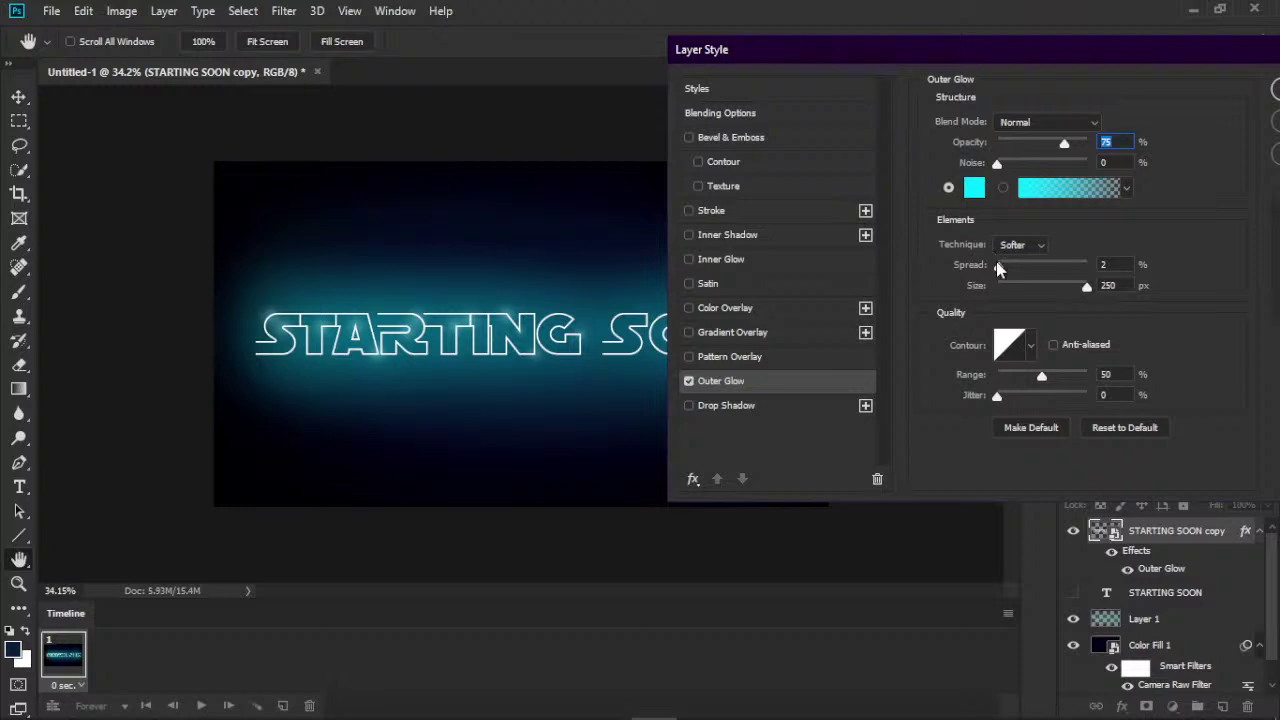
mouse_move(979, 288)
left_mouse_down()
mouse_move(930, 298)
mouse_move(940, 310)
mouse_move(940, 292)
mouse_move(958, 291)
left_mouse_up()
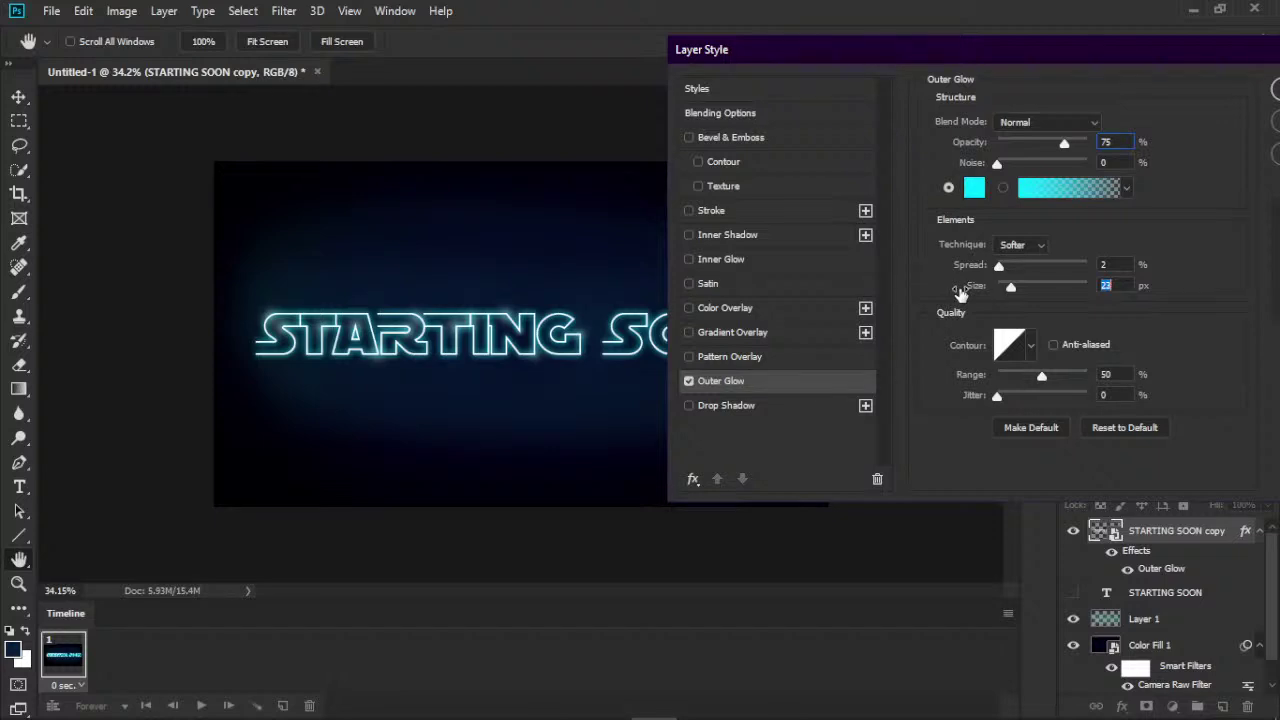
left_click_drag(961, 292, 963, 292)
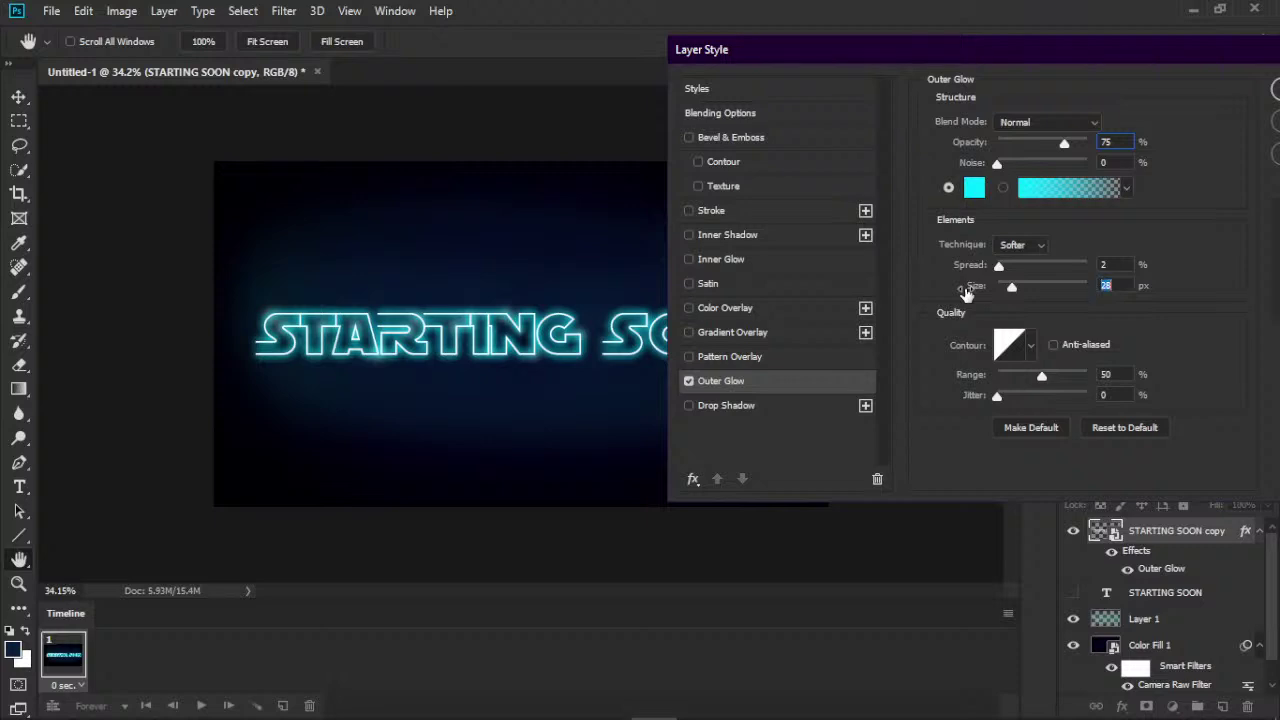
left_click_drag(966, 292, 967, 293)
left_click(976, 144)
left_click_drag(976, 147, 951, 150)
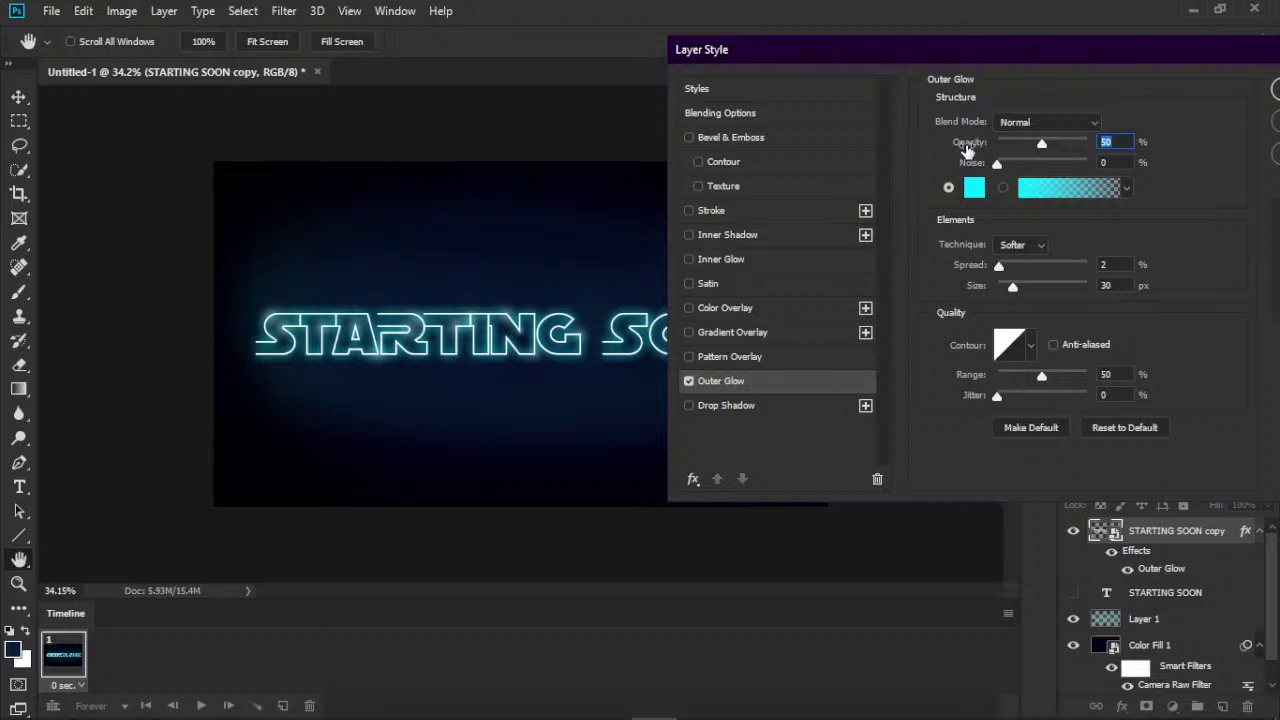
left_click_drag(1096, 57, 950, 57)
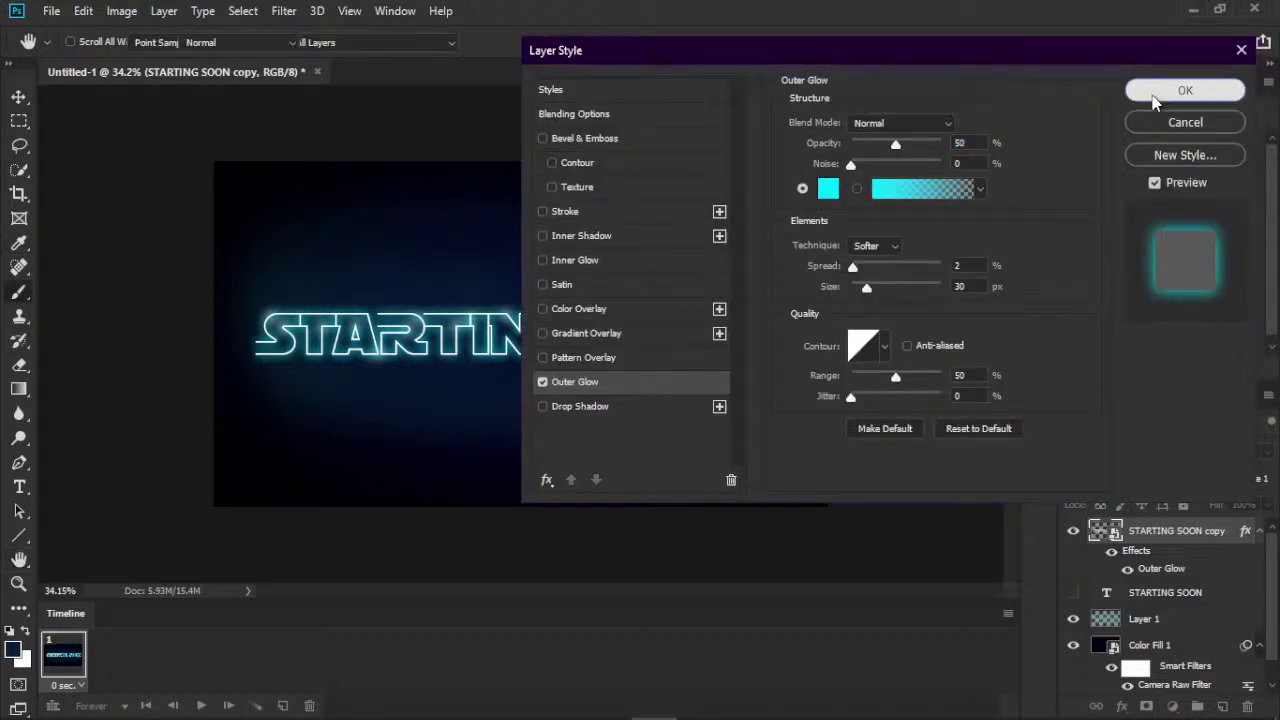
left_click(1183, 91)
- Zoom in and restack Layer 1 above STARTING SOON copy, toggling its visibility to compare
key("ctrl+plus")
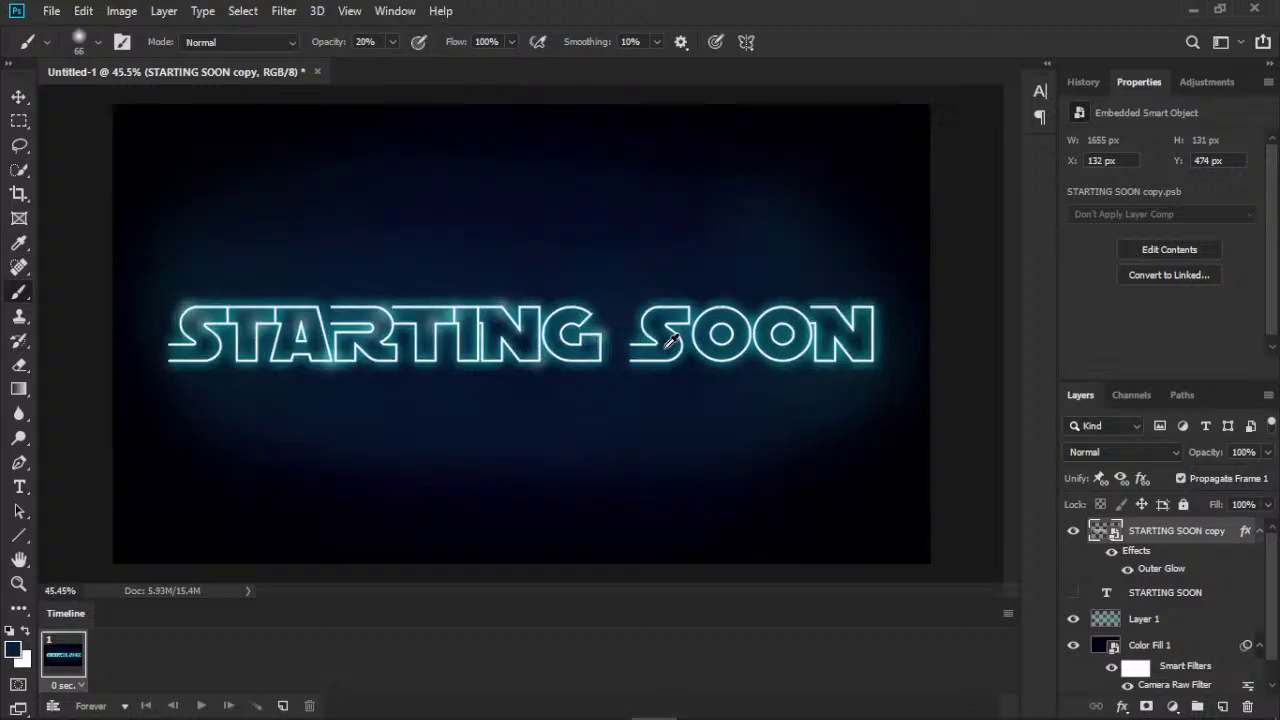
key("ctrl+plus")
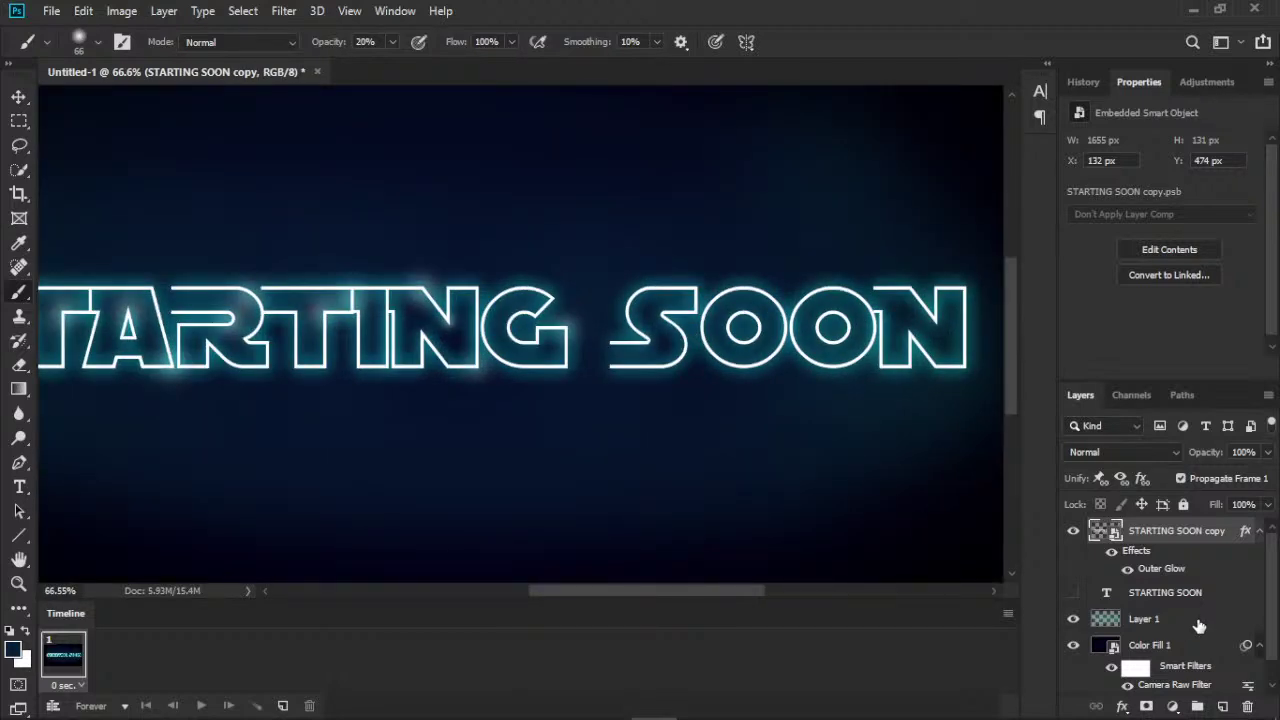
left_click_drag(1199, 626, 1188, 529)
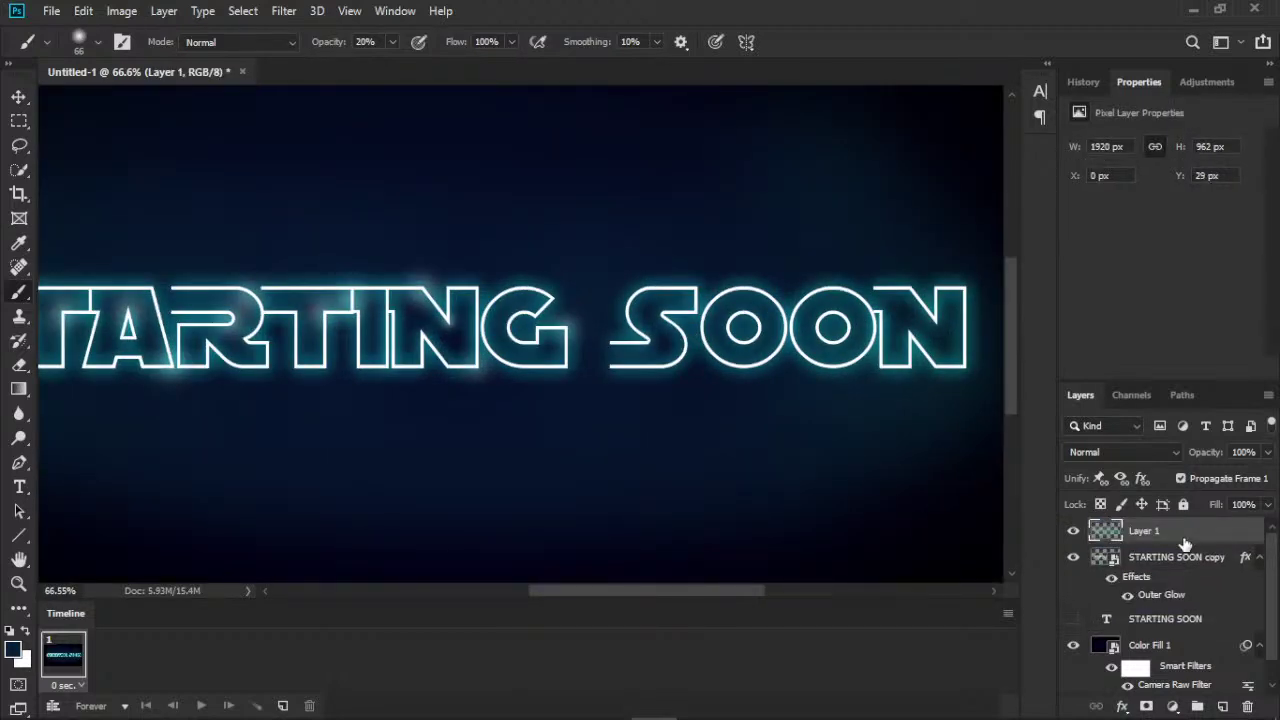
left_click(1074, 533)
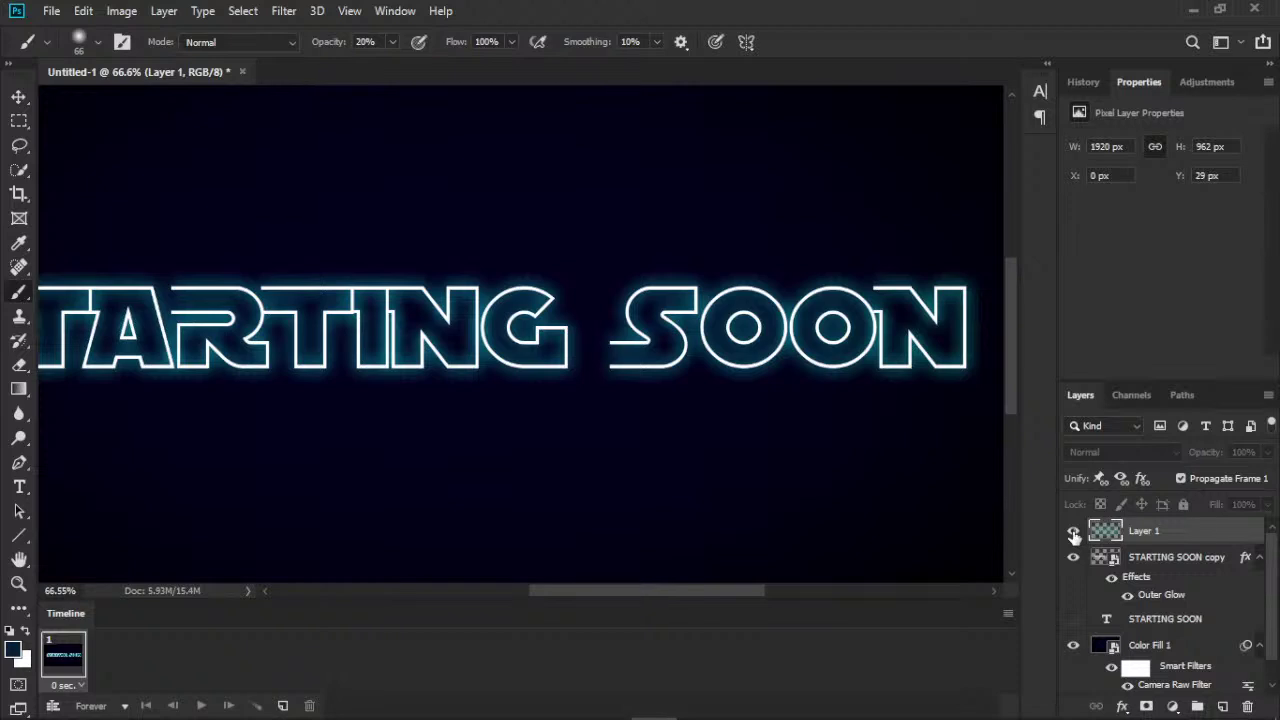
mouse_move(1178, 543)
left_mouse_down()
mouse_move(1190, 621)
mouse_move(1180, 528)
left_mouse_up()
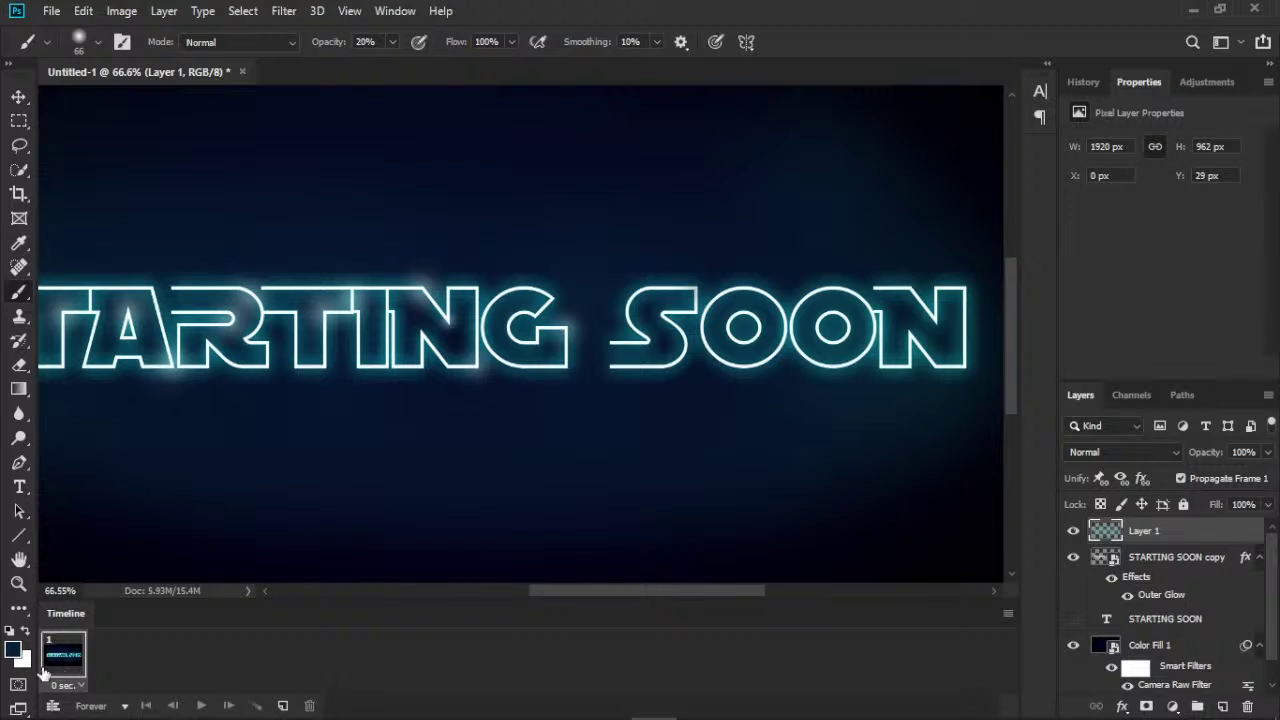
- Set the foreground painting colour to near-white cyan f1fdff
left_click(14, 650)
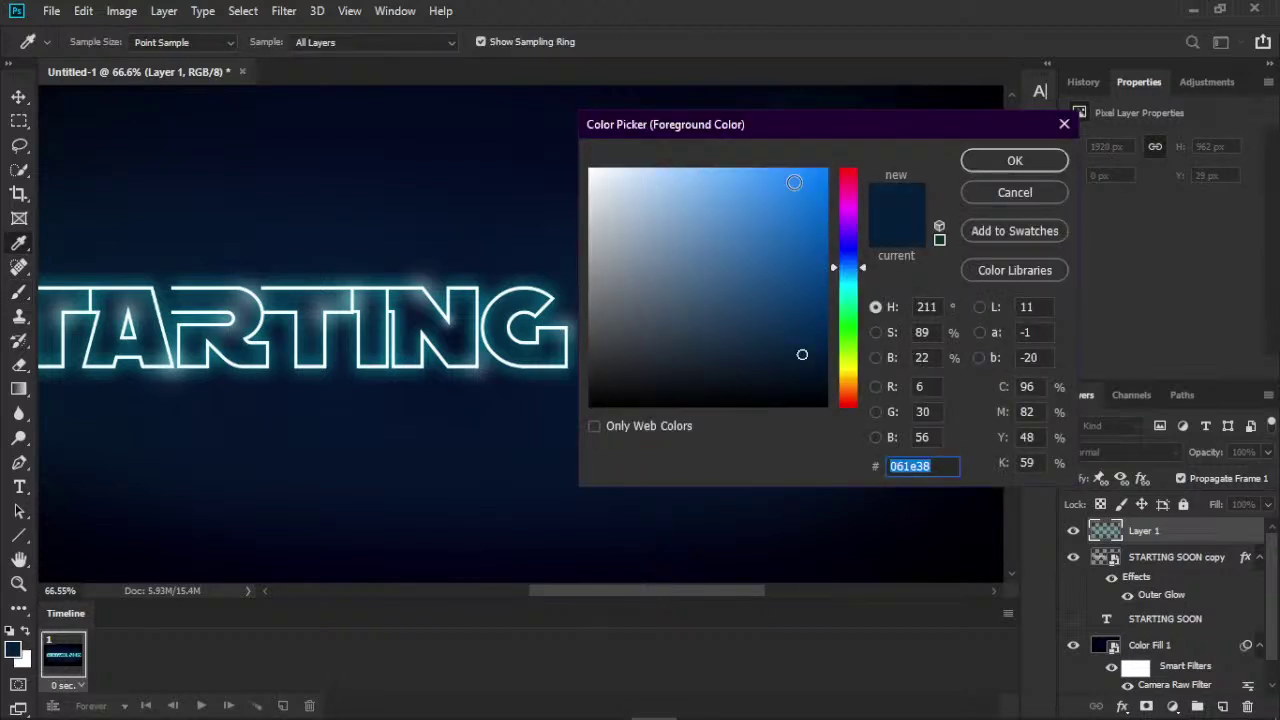
left_click(783, 179)
type("eff3ff")
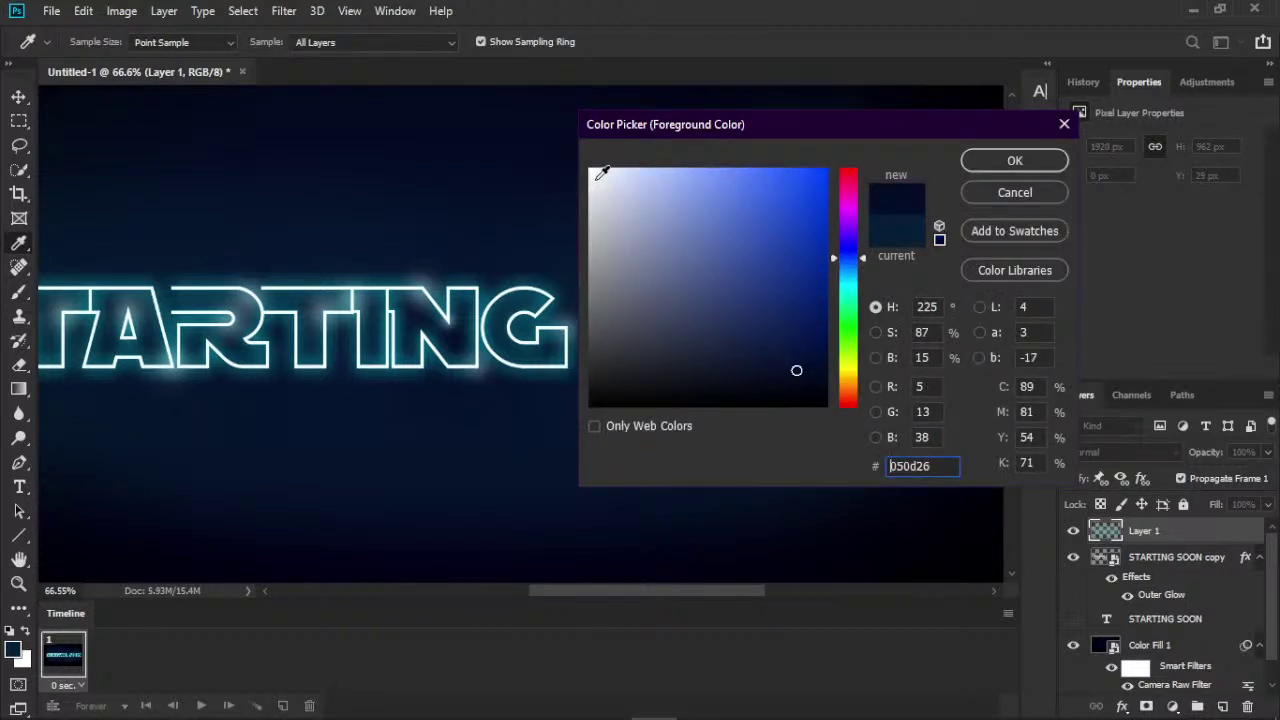
type("f1f4ff")
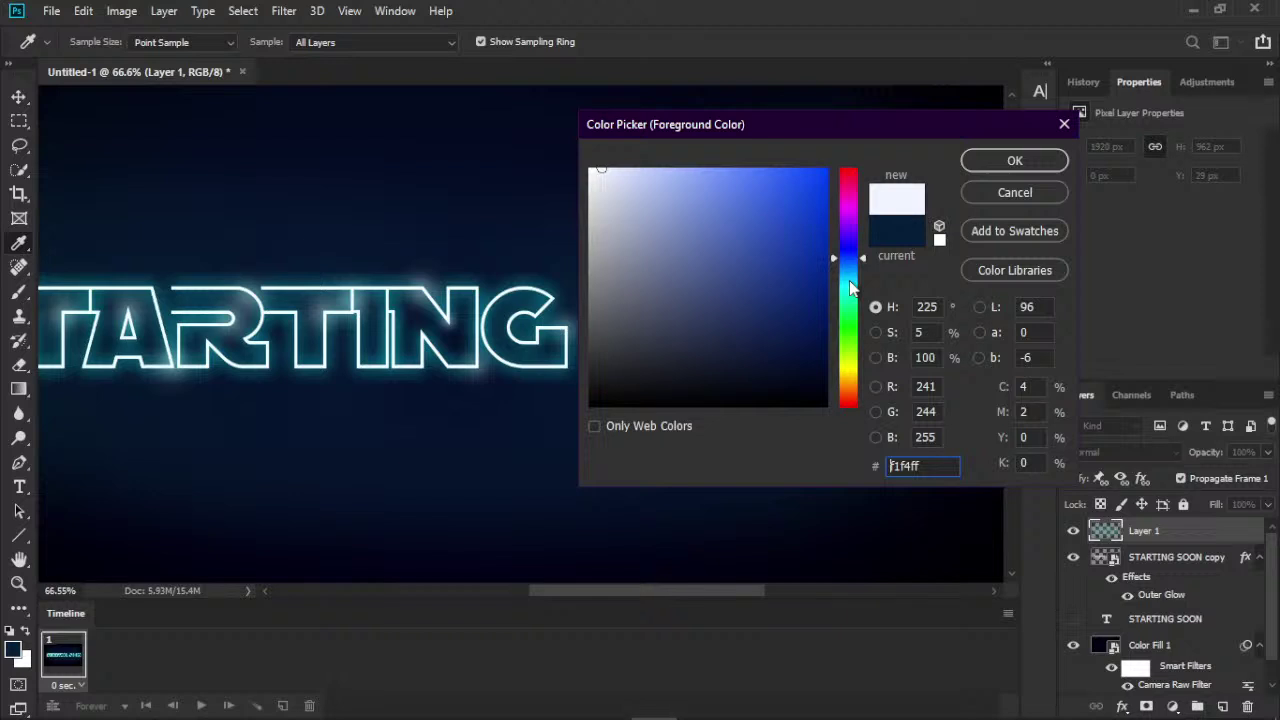
left_click(849, 284)
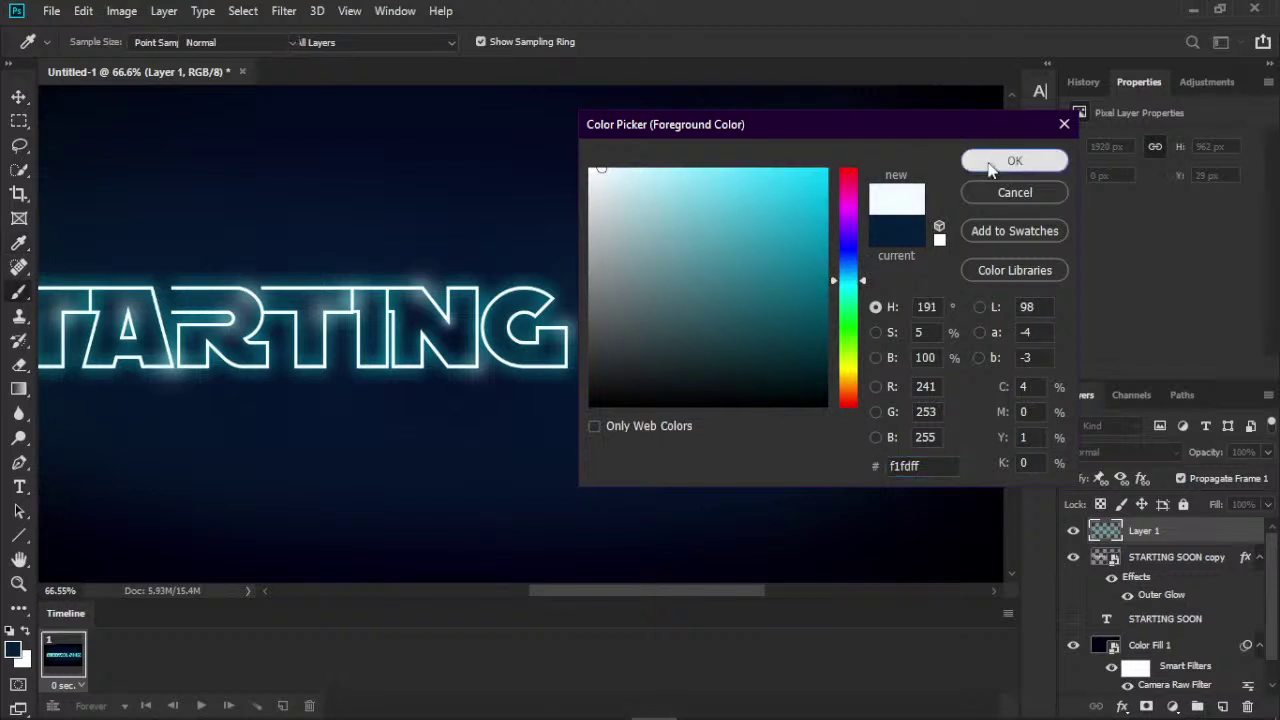
left_click(991, 163)
- Dab a soft glow above the S of SOON, setting the brush to 14% opacity and about 60 px
key("b")
left_click(637, 289)
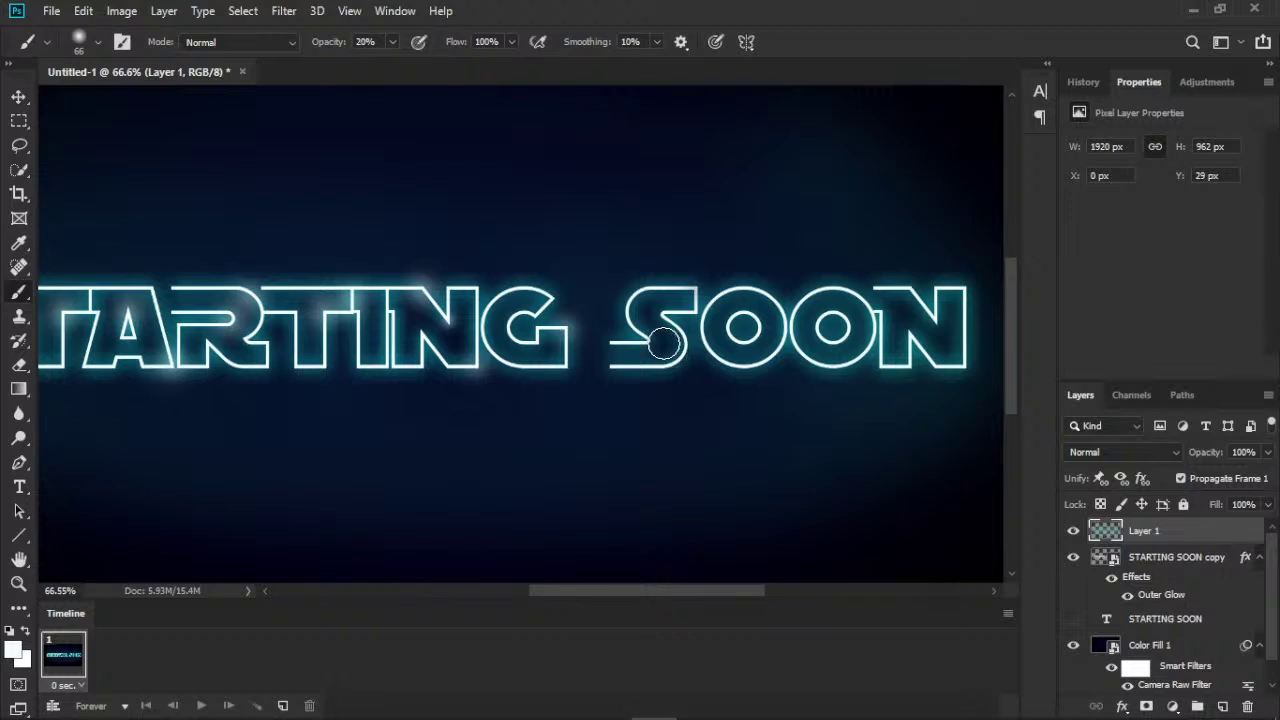
right_click(651, 299, "alt")
left_click_drag(332, 50, 326, 52)
right_click(620, 284, "alt")
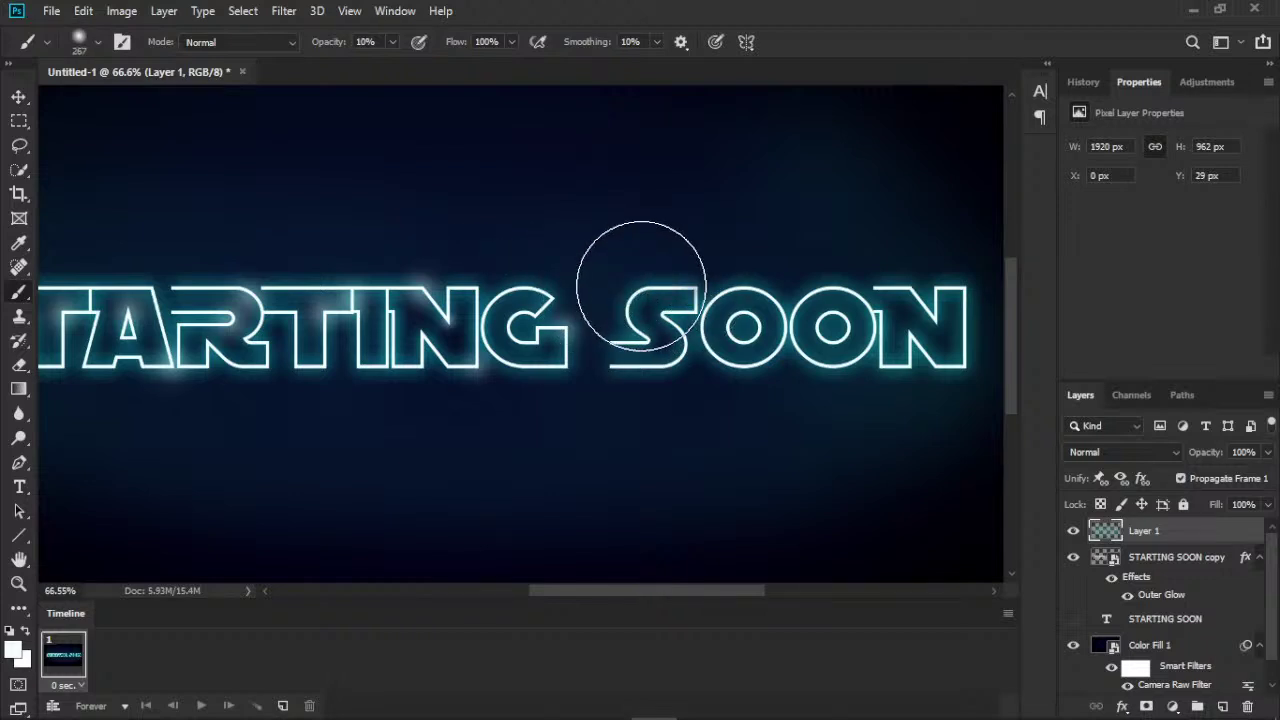
left_click(640, 284)
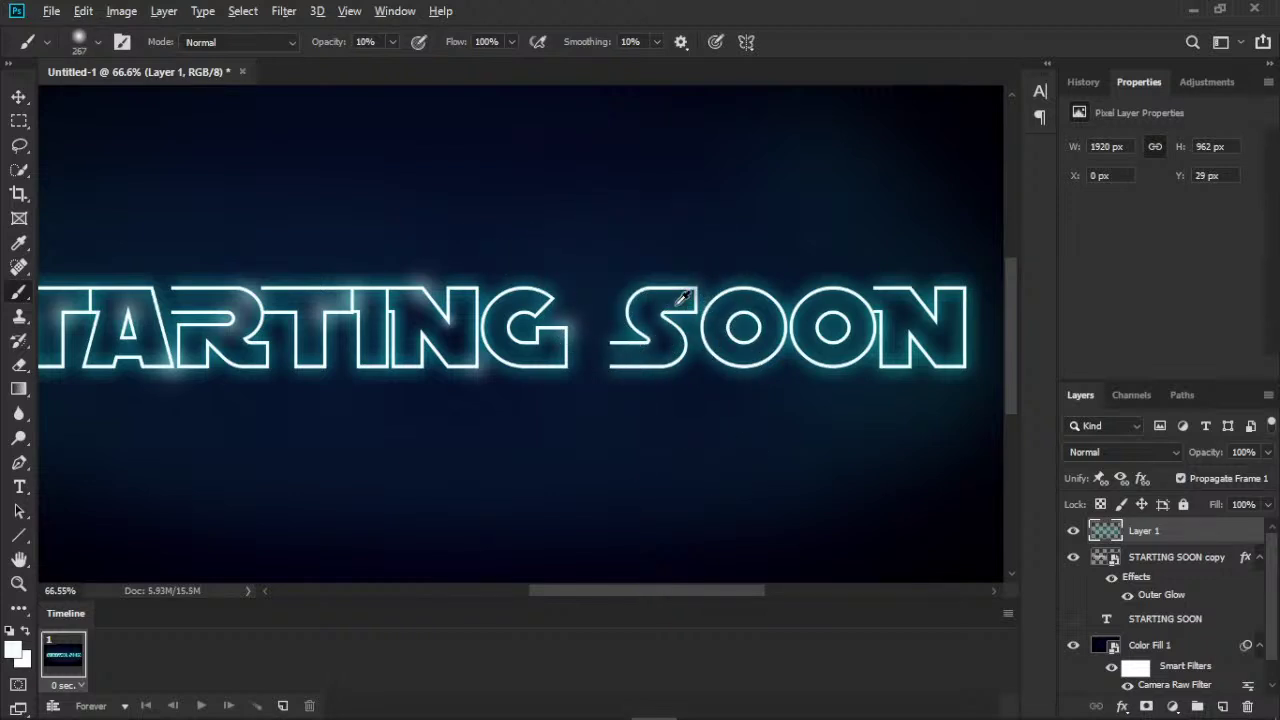
right_click(608, 288, "alt")
right_click(656, 290, "alt")
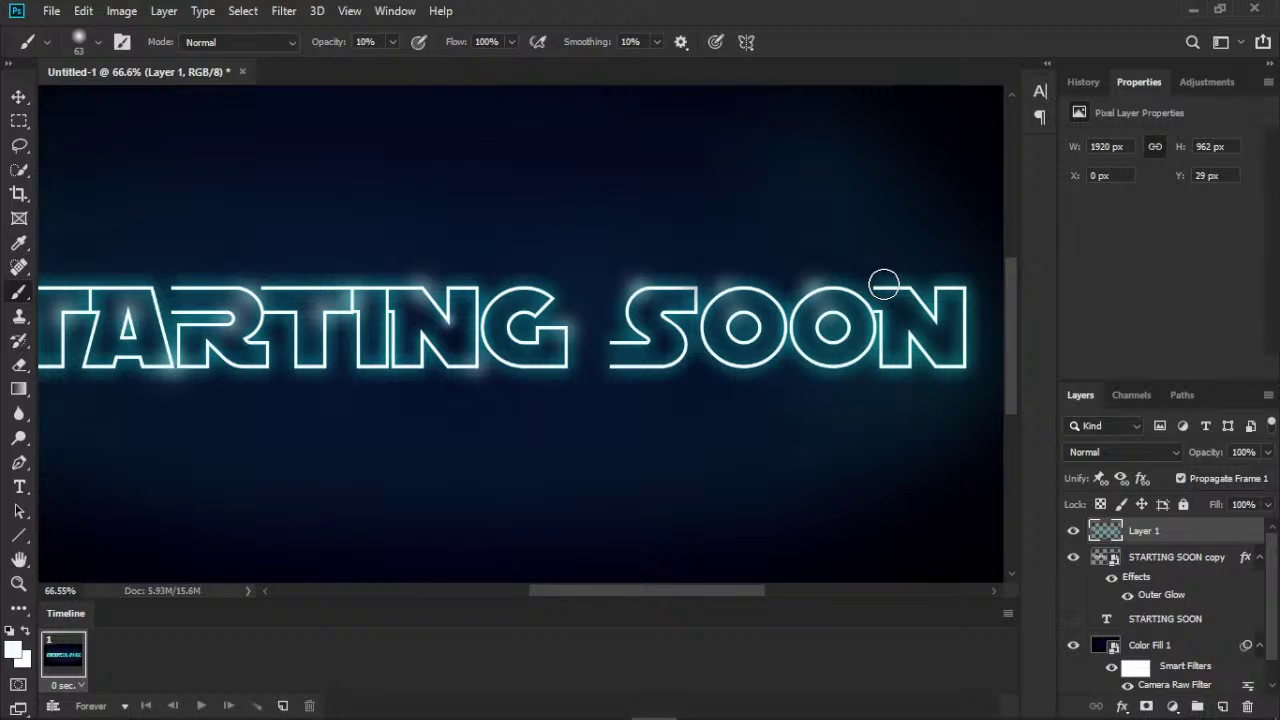
- Brush soft glow dabs and a stroke along the N, then zoom out to the whole text
left_click(936, 321)
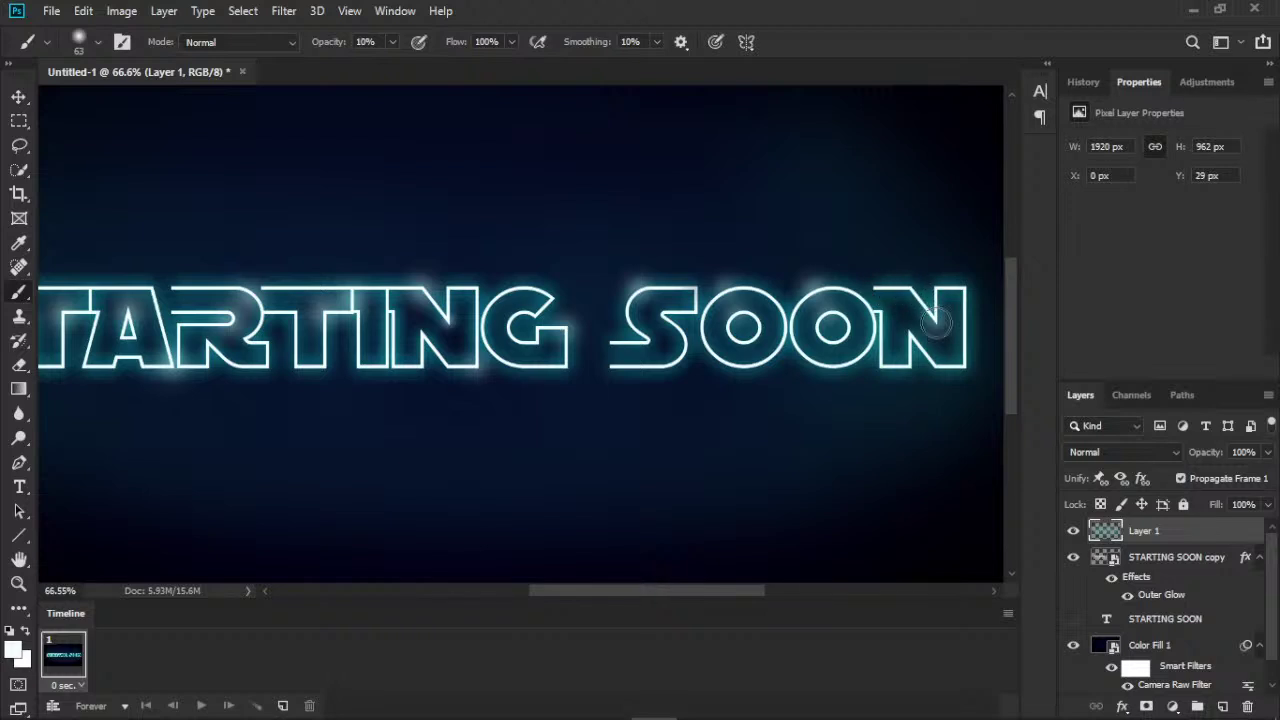
left_click_drag(936, 321, 909, 330)
left_click(909, 330)
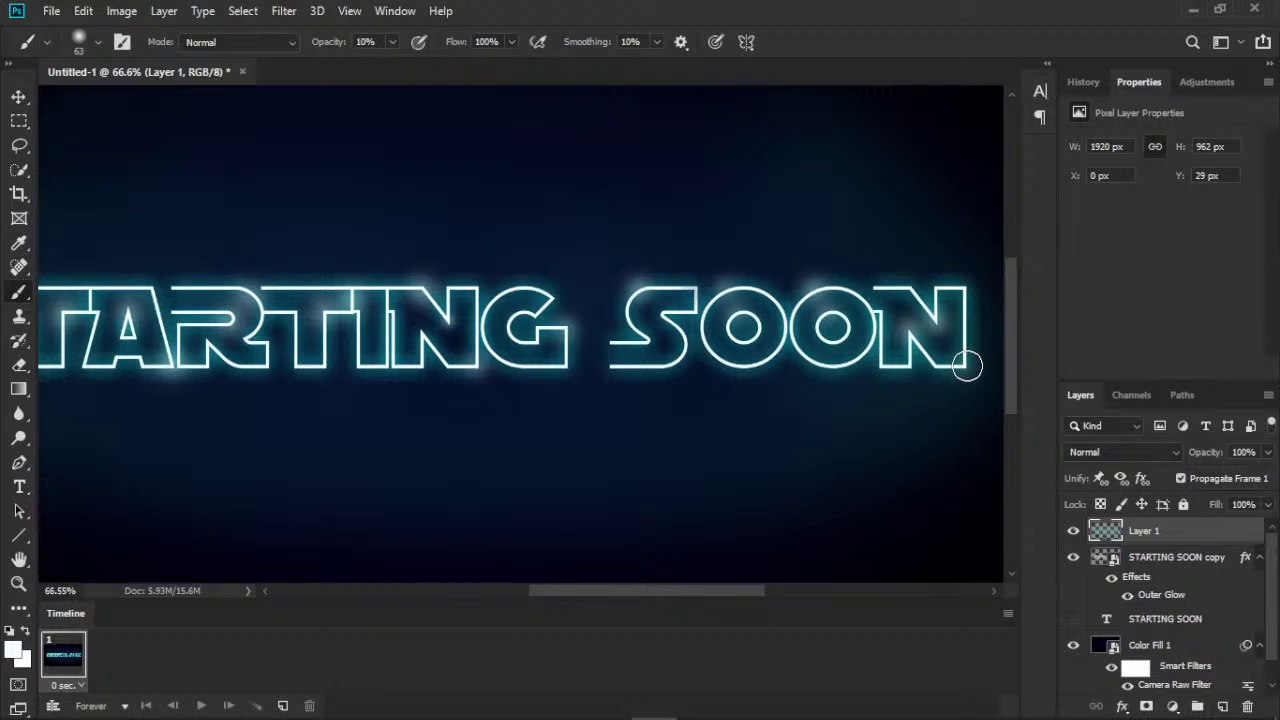
key("ctrl+minus")
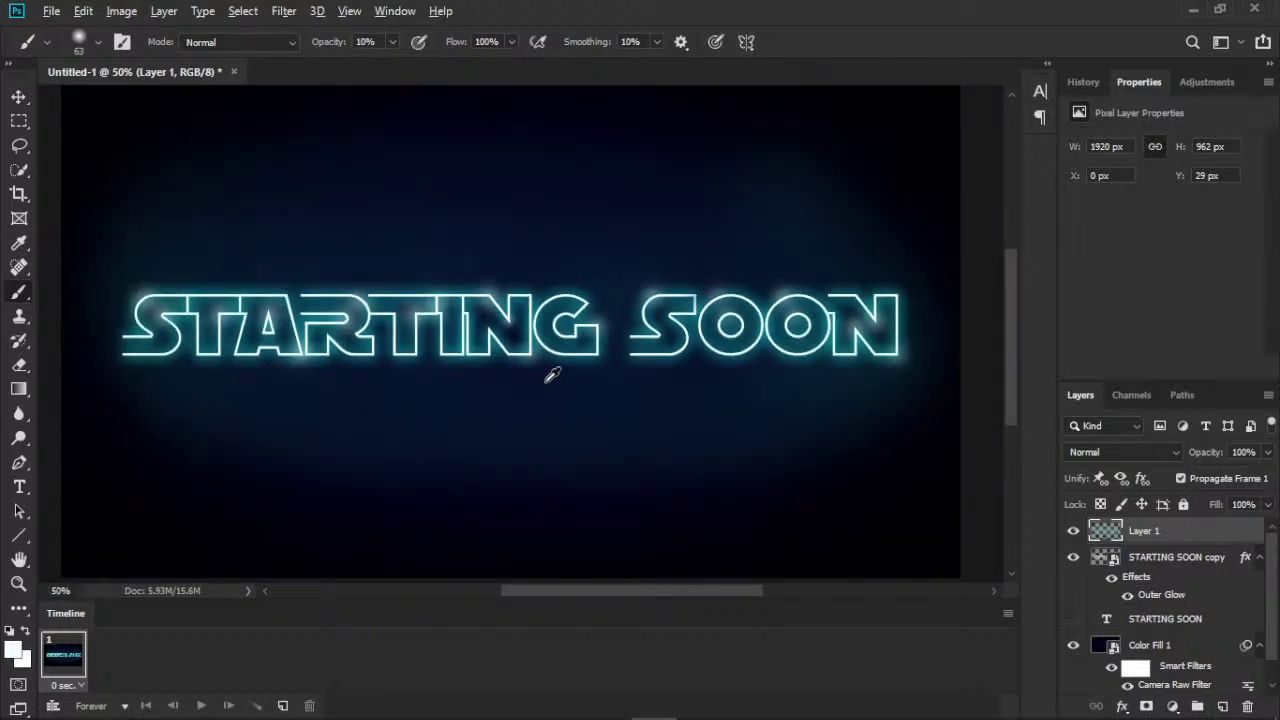
scroll(552, 375, "down", 1)
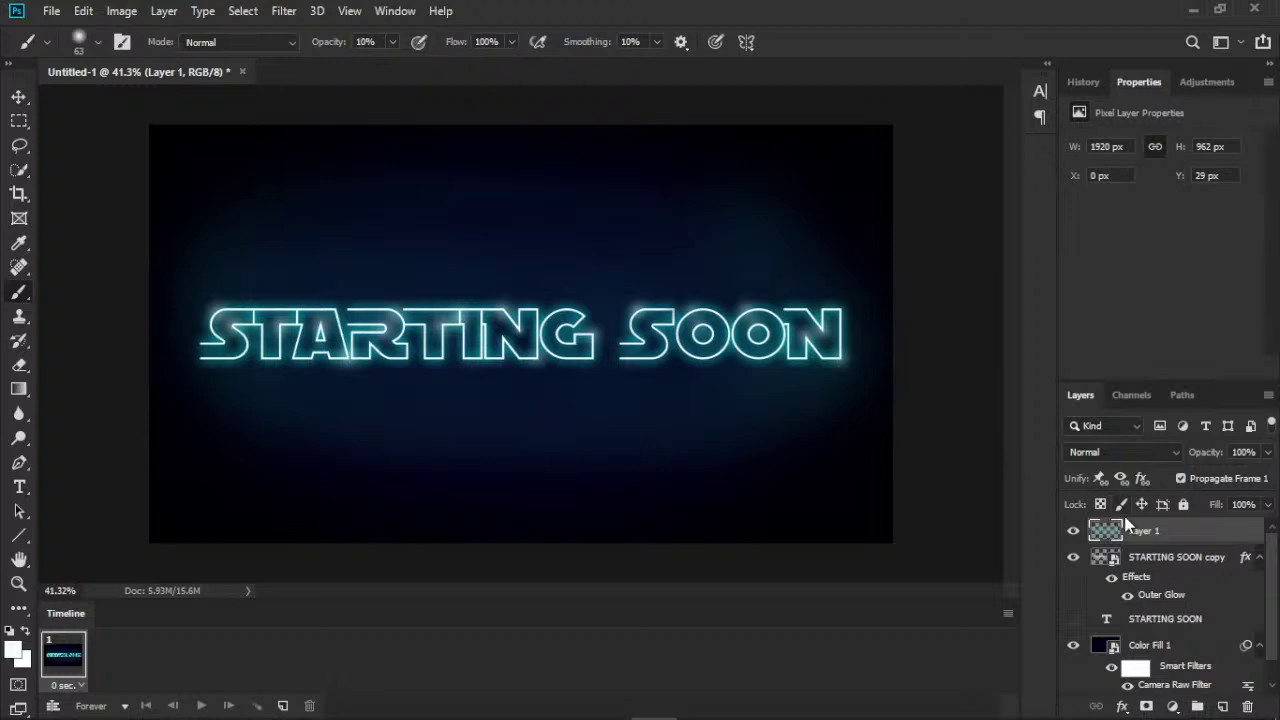
- Duplicate STARTING SOON copy with Ctrl+J and clear the layer style from the new copy 2
left_click(1259, 558)
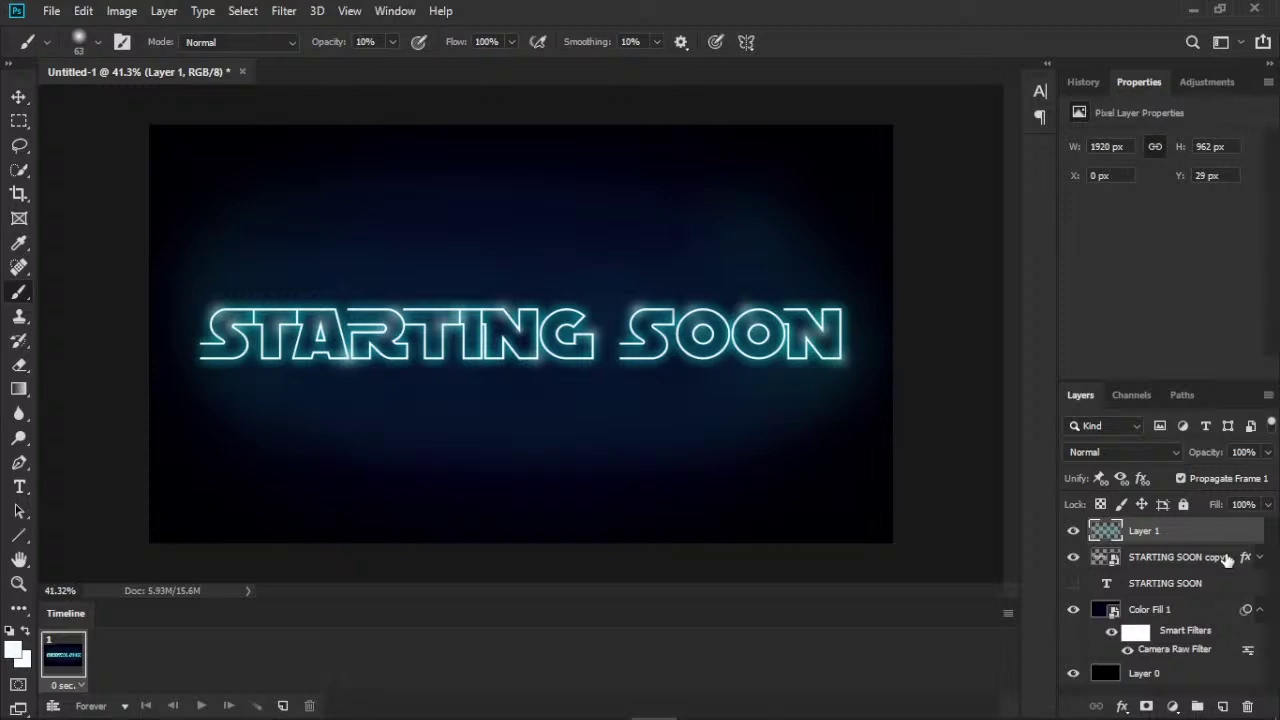
left_click(1227, 558)
key("ctrl+j")
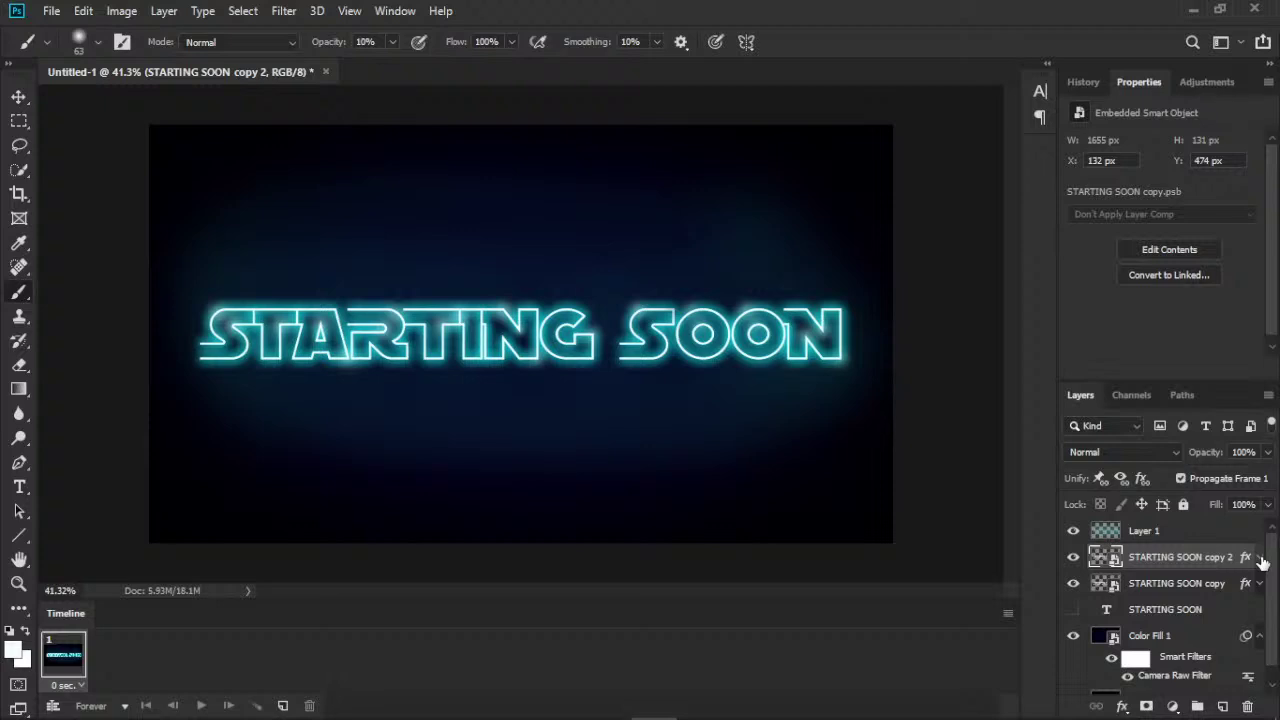
left_click(1260, 558)
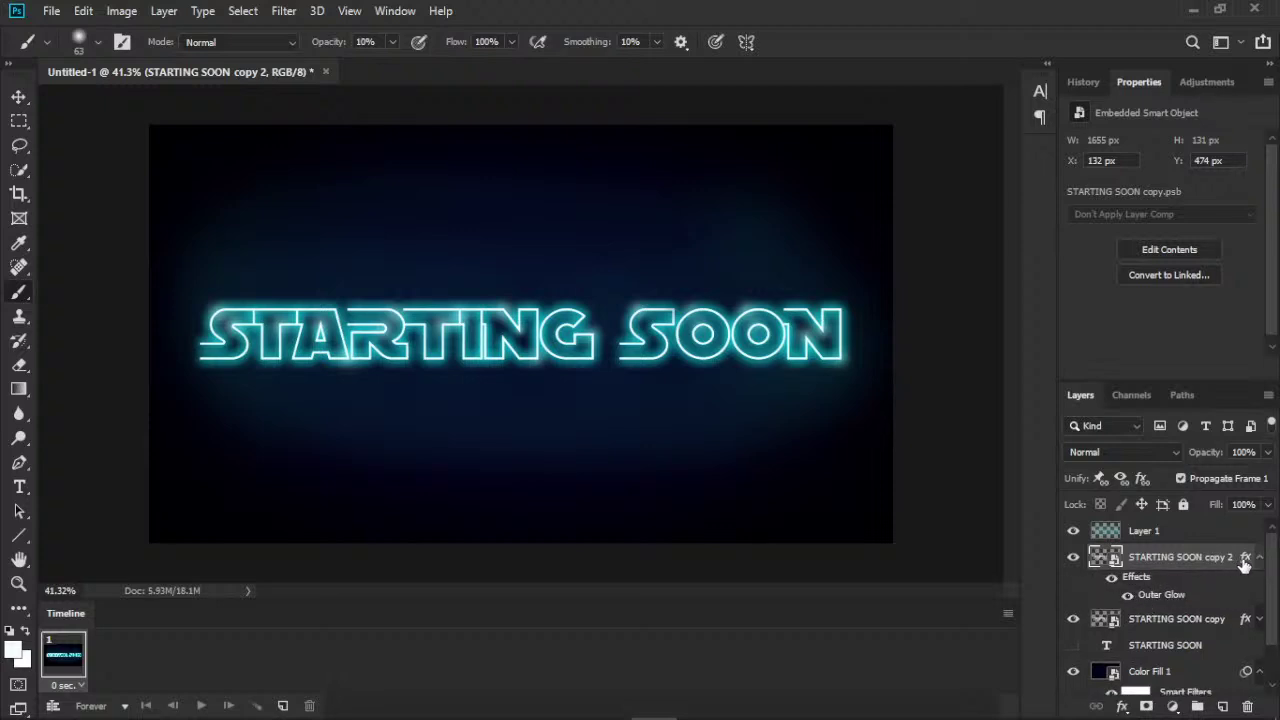
right_click(1245, 562)
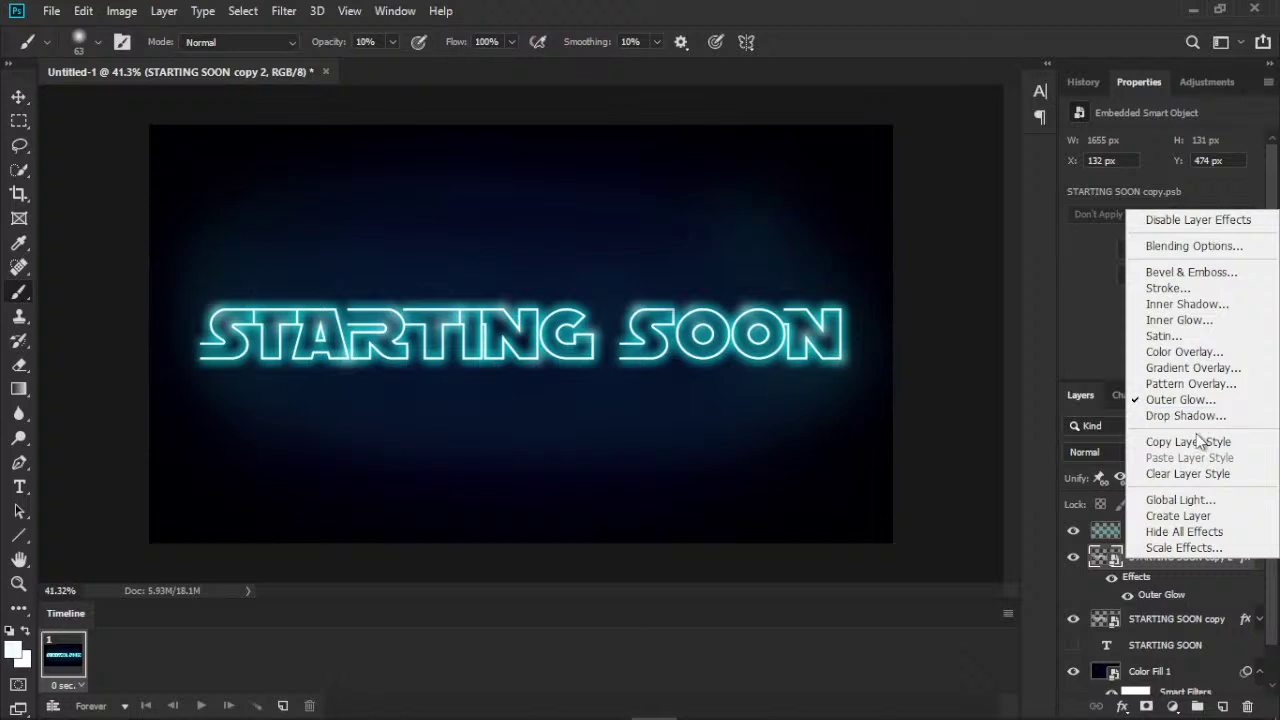
left_click(1198, 473)
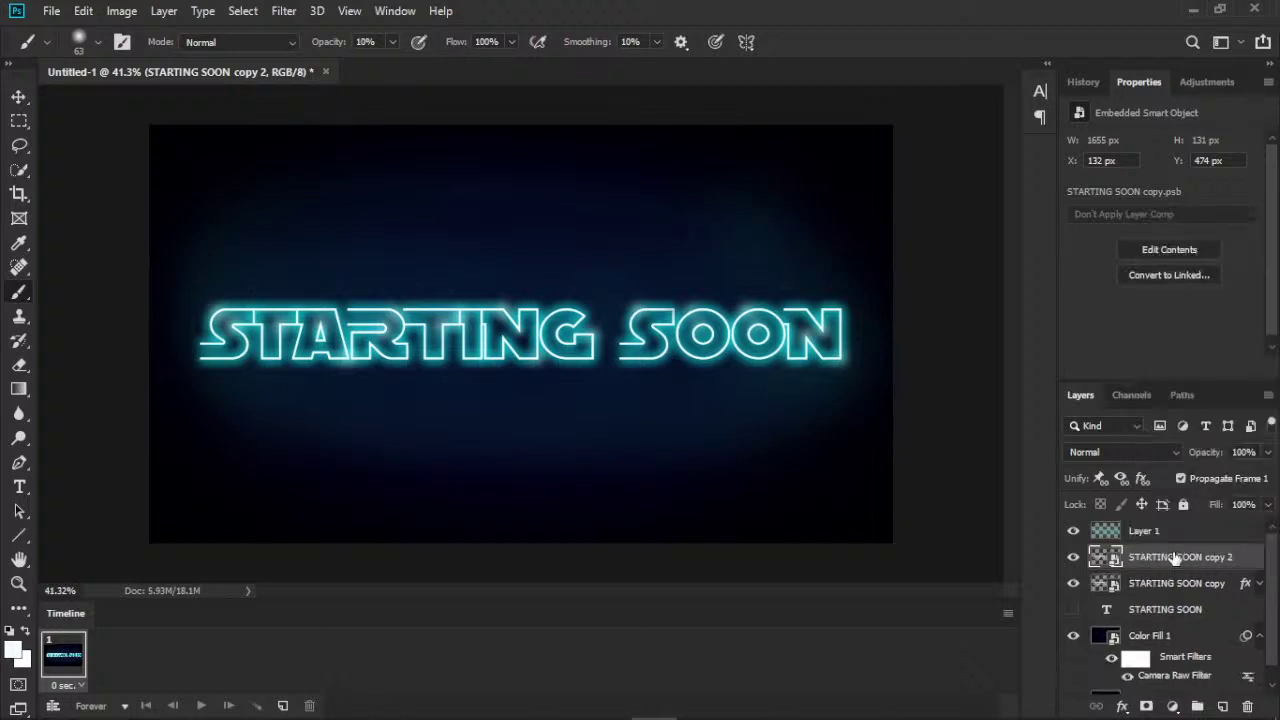
double_click(1239, 567)
- Add a bright cyan #00FCFF Color Overlay to STARTING SOON copy 2
left_click(1257, 566)
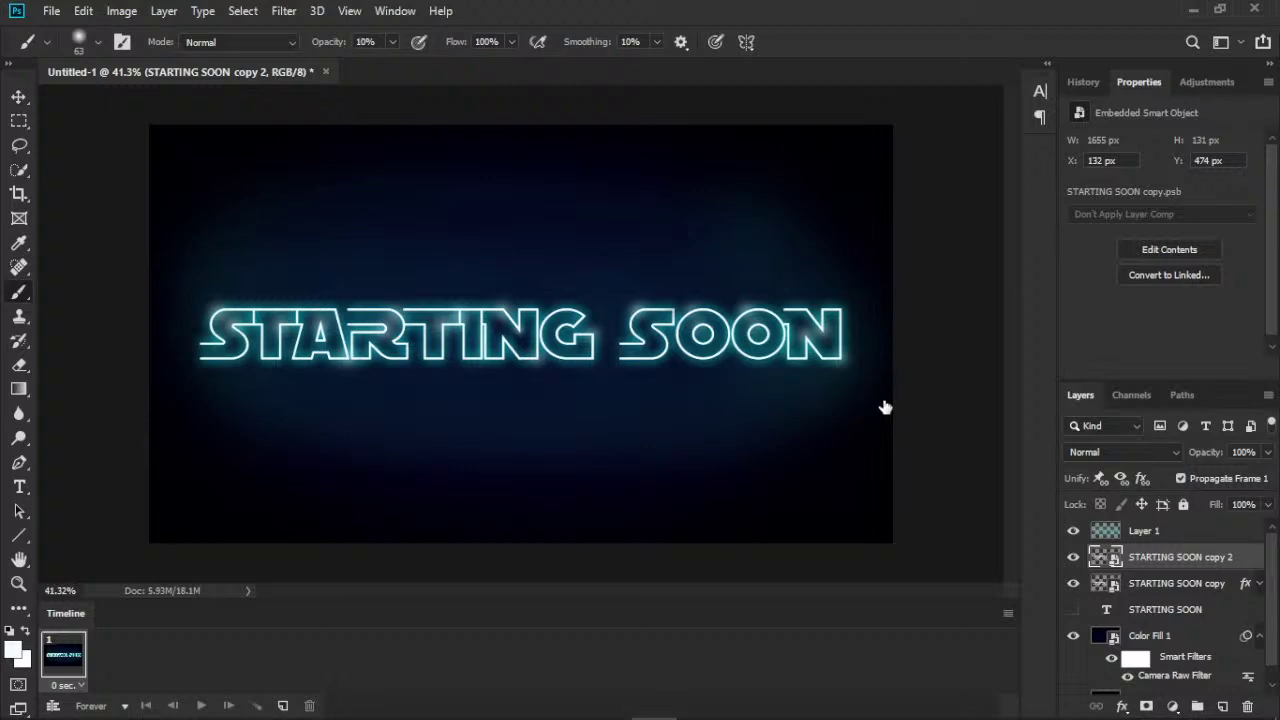
left_click_drag(734, 52, 827, 58)
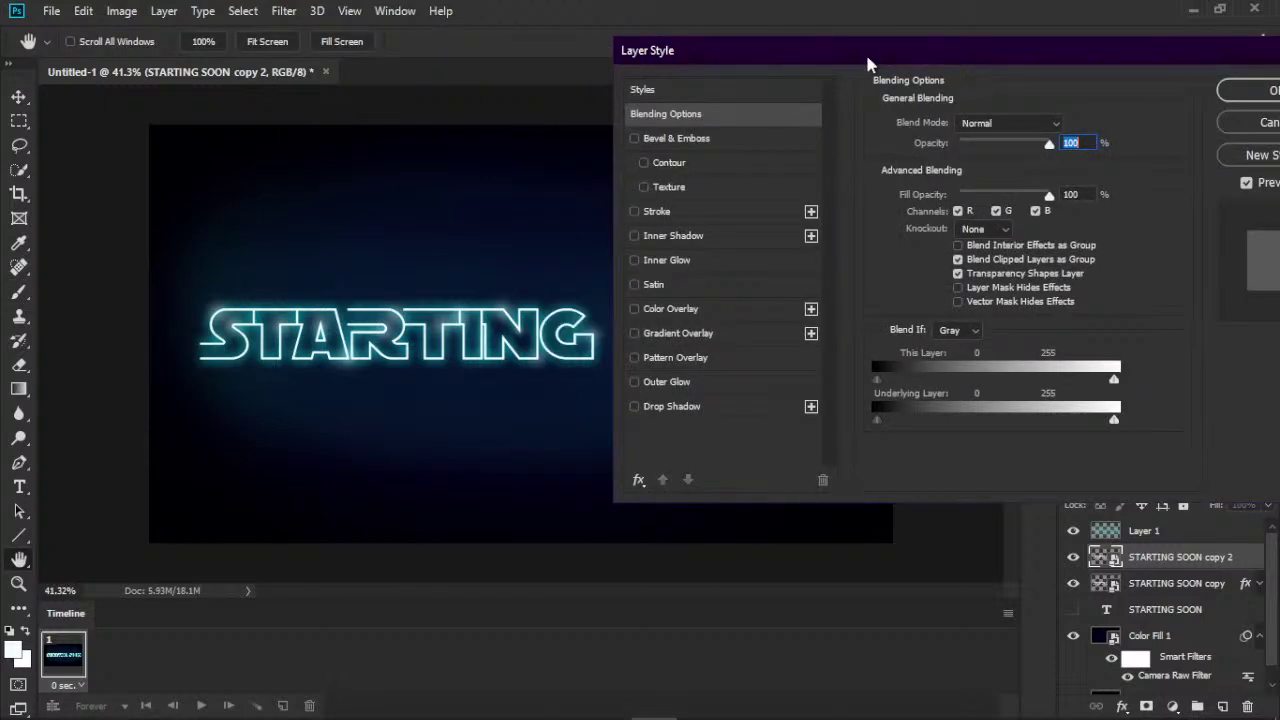
left_click(704, 311)
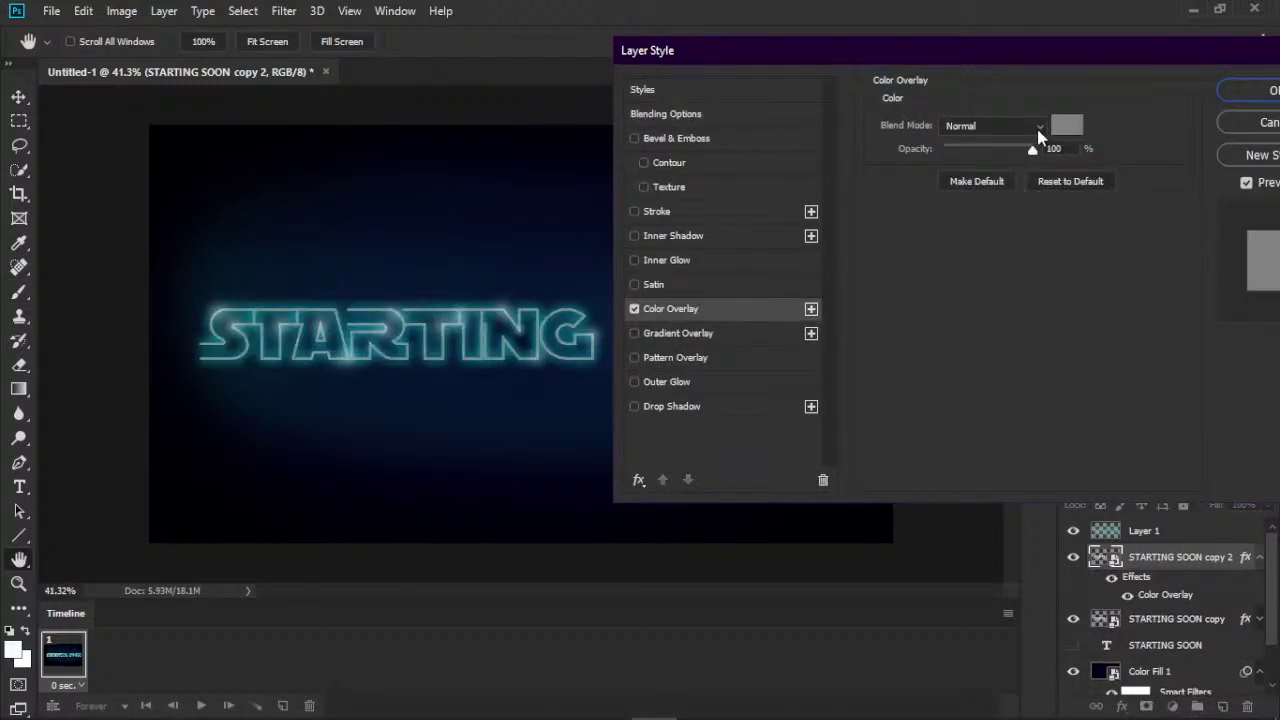
left_click(1068, 128)
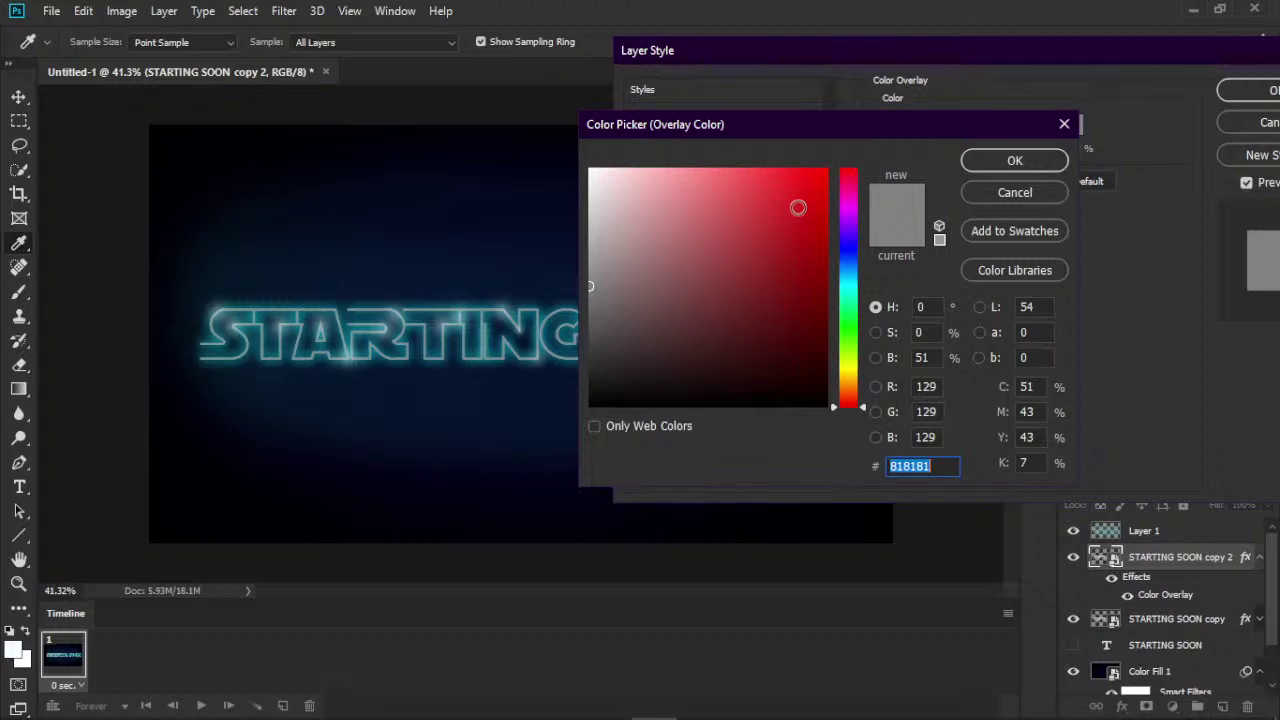
left_click(847, 287)
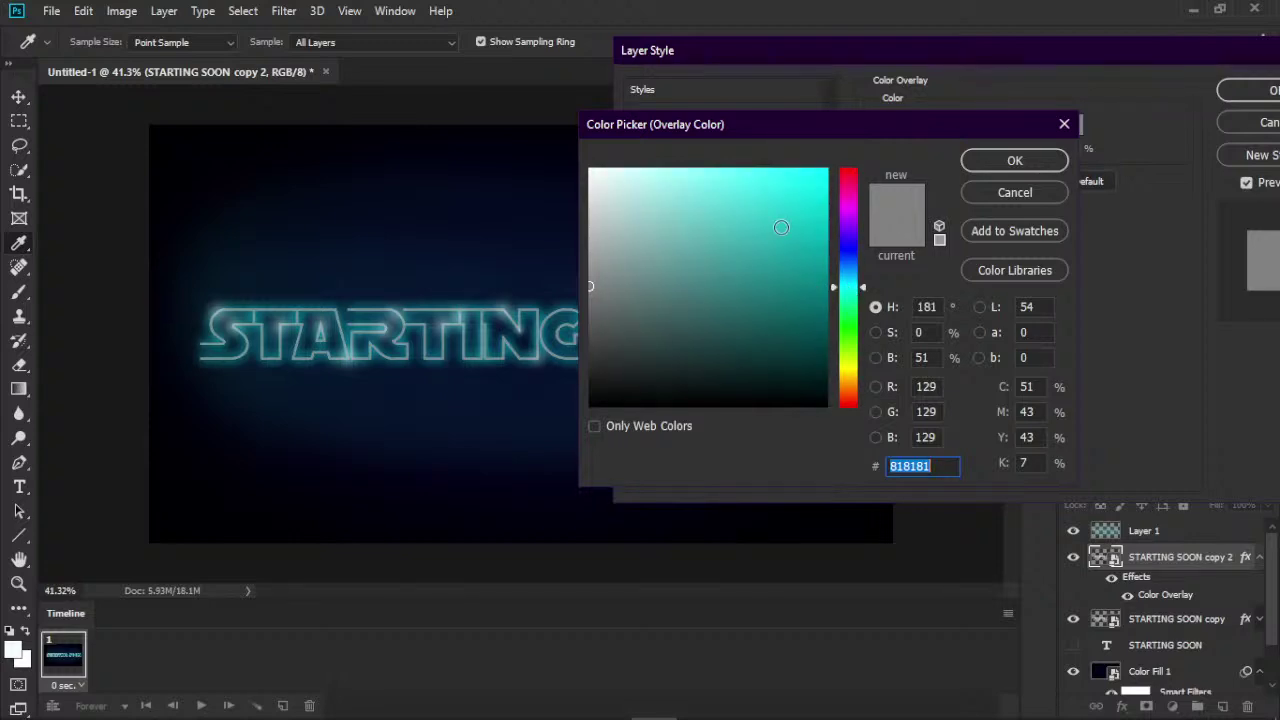
left_click(826, 170)
left_click(1055, 162)
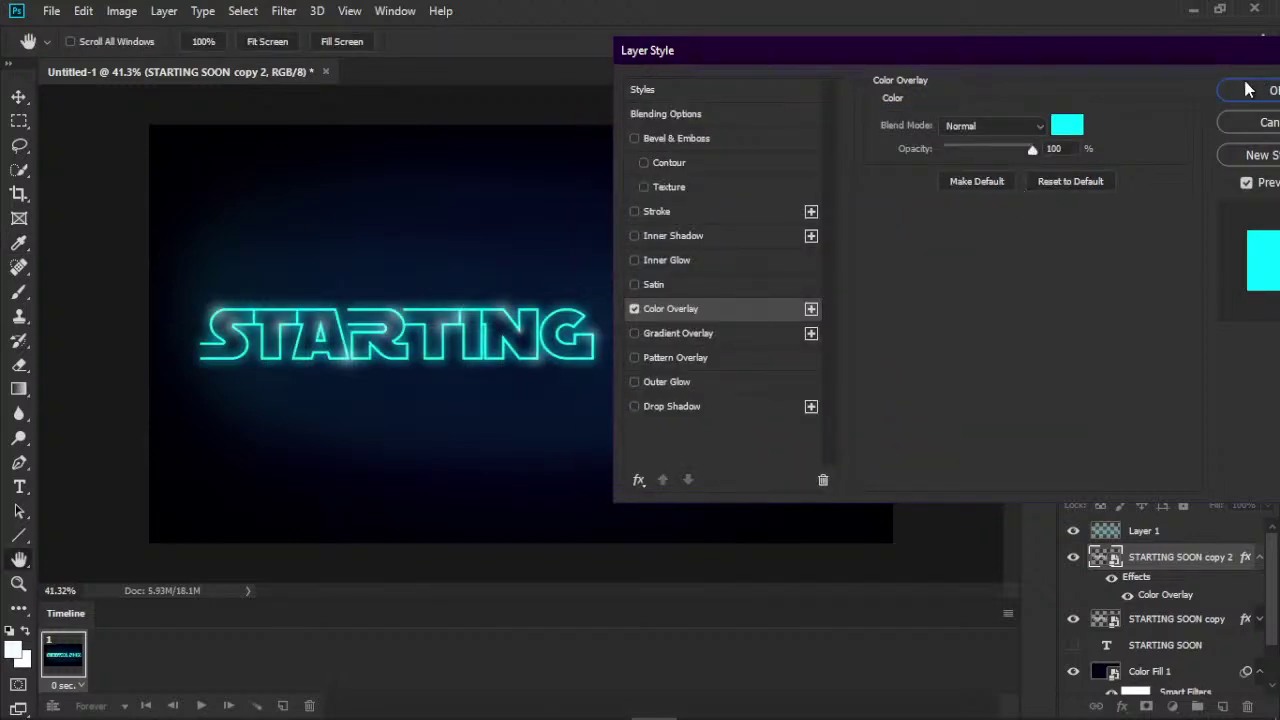
left_click(1246, 94)
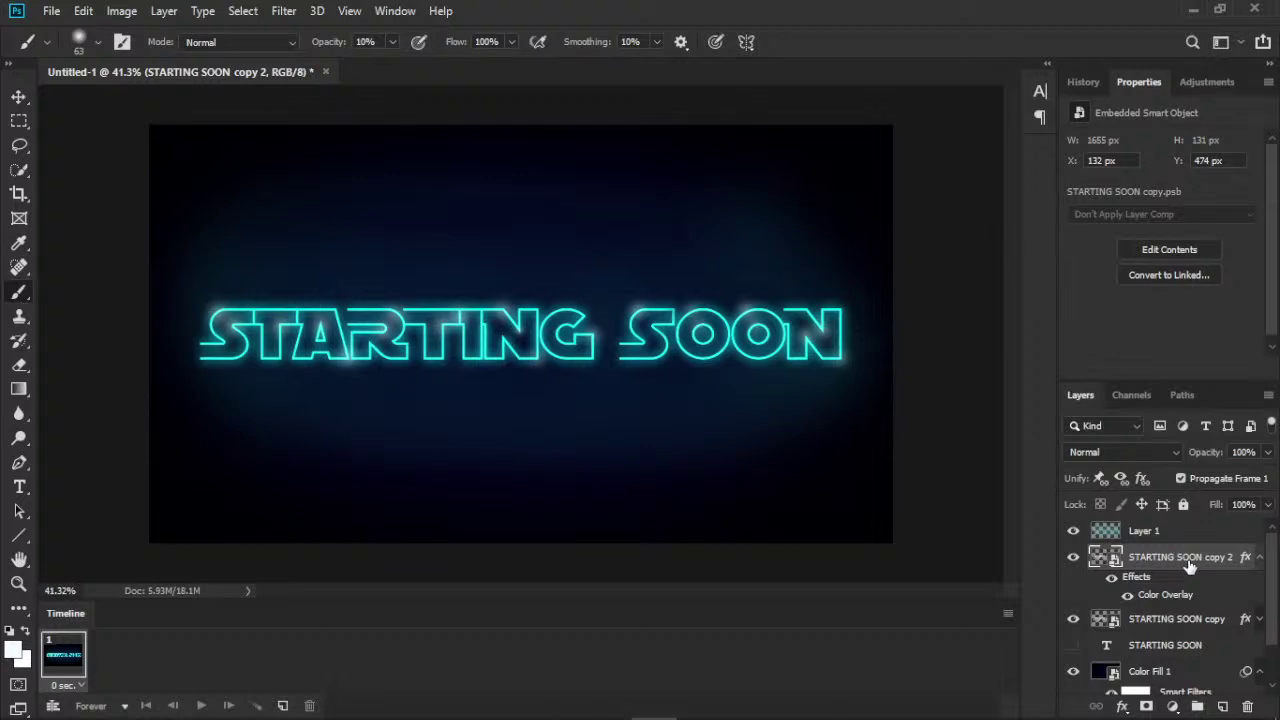
- Move copy 2 beneath STARTING SOON copy and apply a 15-pixel Gaussian Blur to it
left_click_drag(1188, 566, 1200, 634)
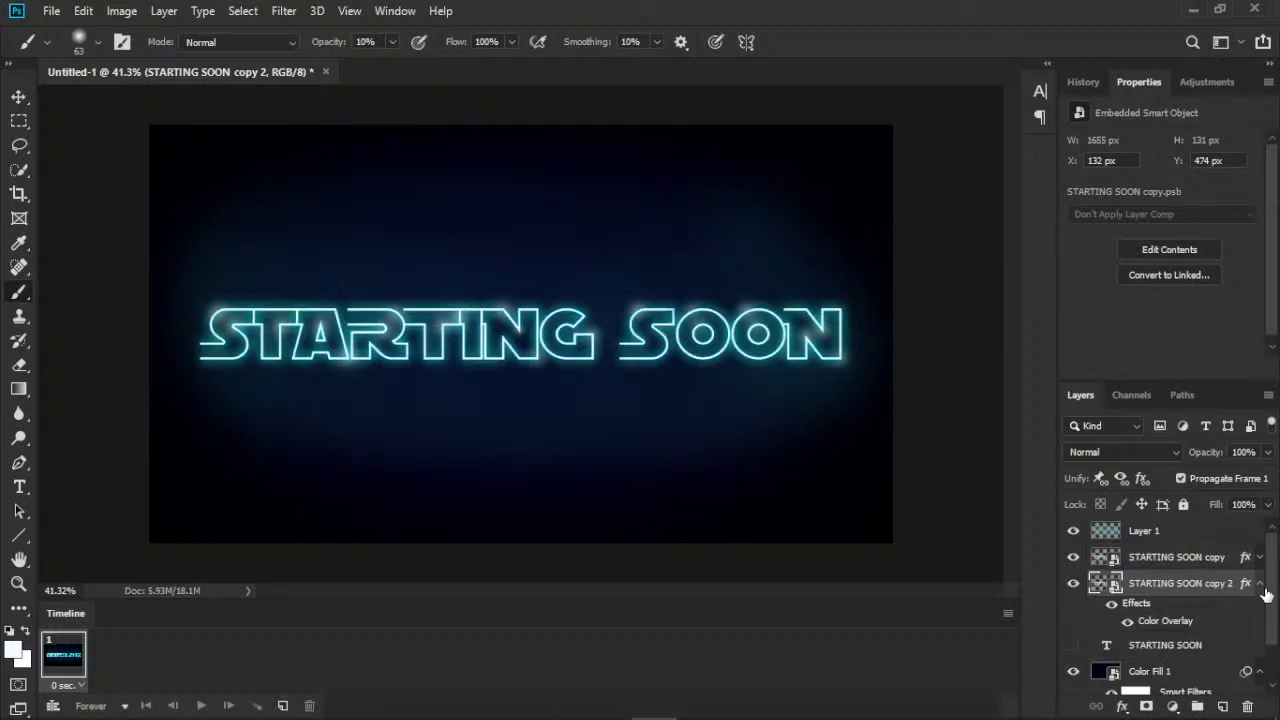
left_click(1258, 584)
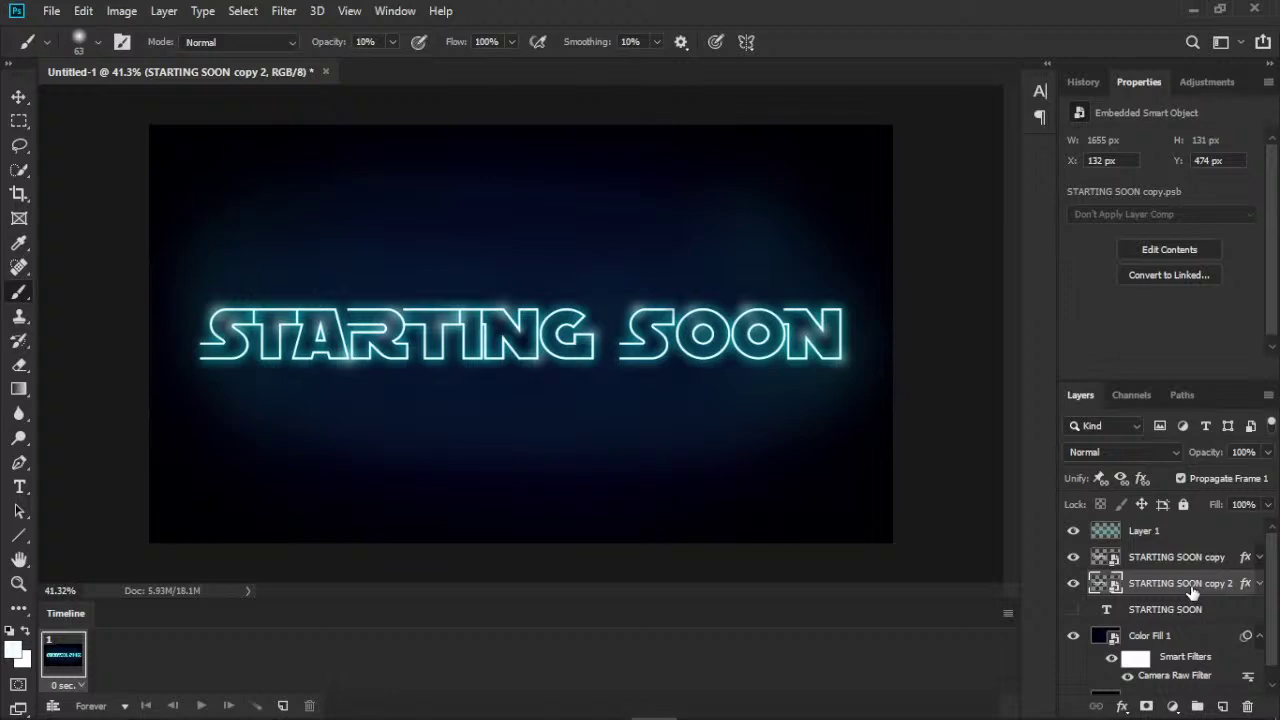
left_click(284, 11)
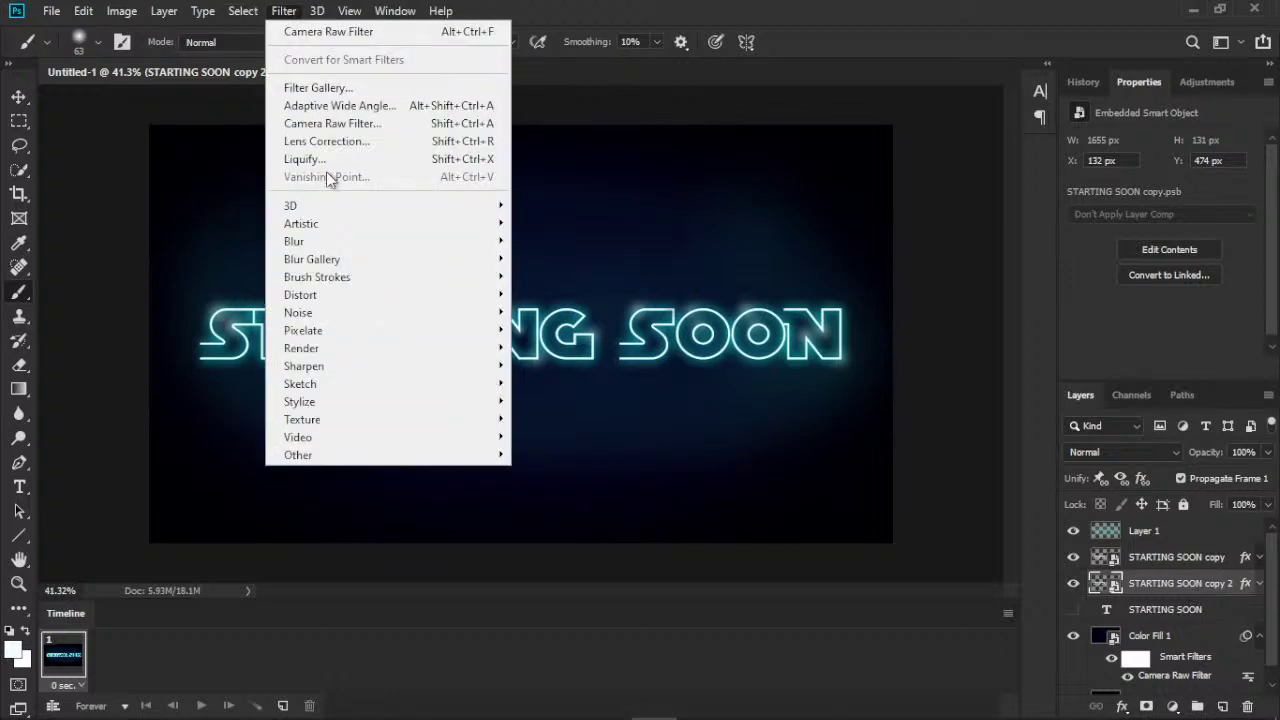
mouse_move(294, 241)
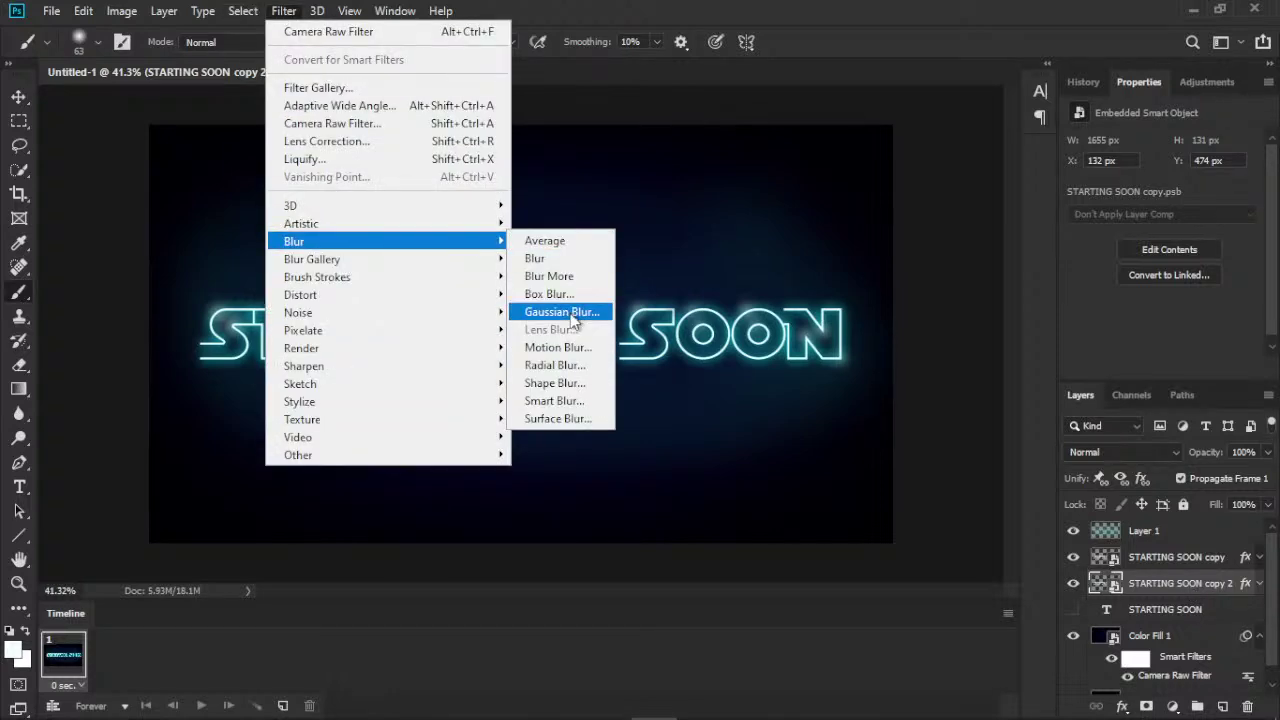
left_click(562, 311)
left_click_drag(616, 137, 896, 148)
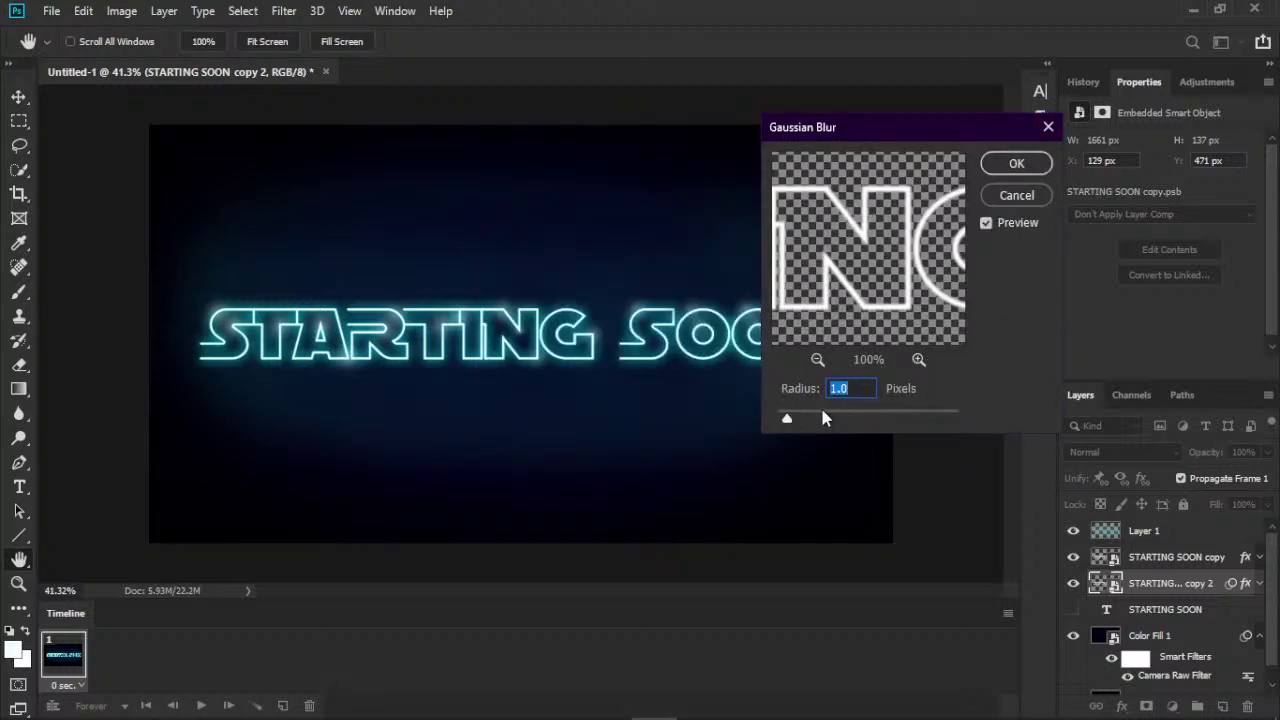
left_click_drag(823, 411, 876, 421)
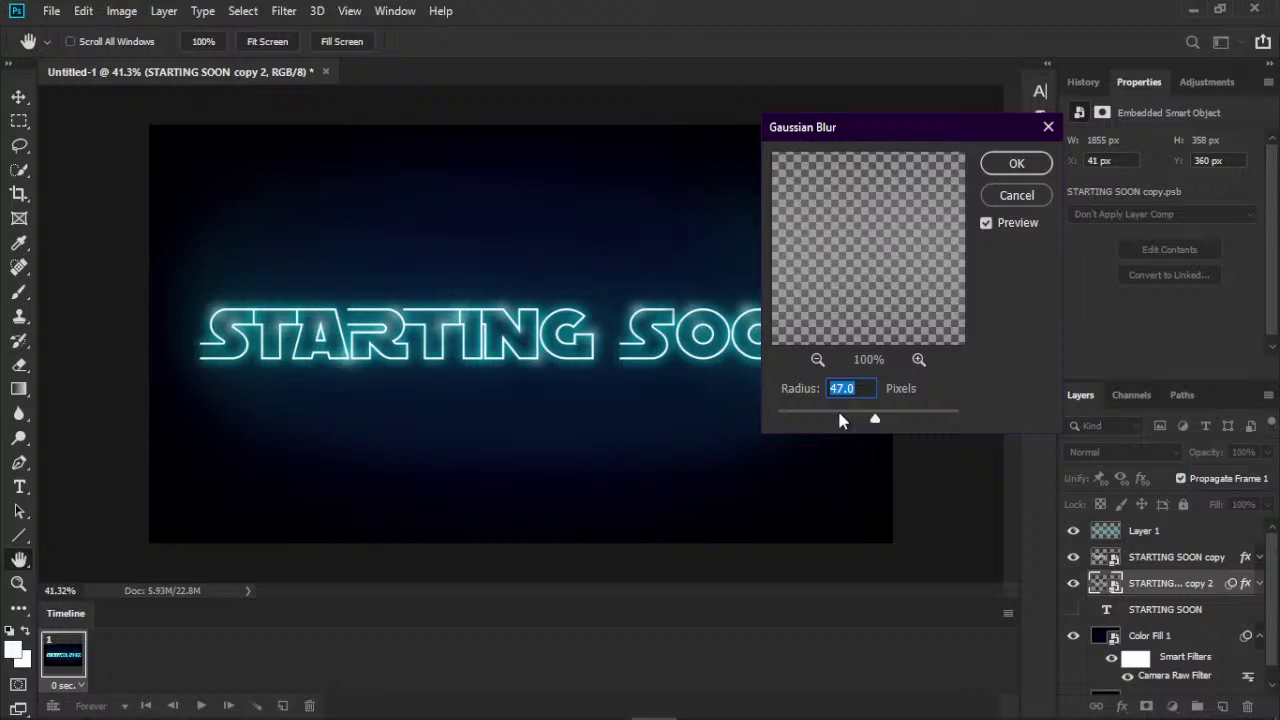
left_click(840, 421)
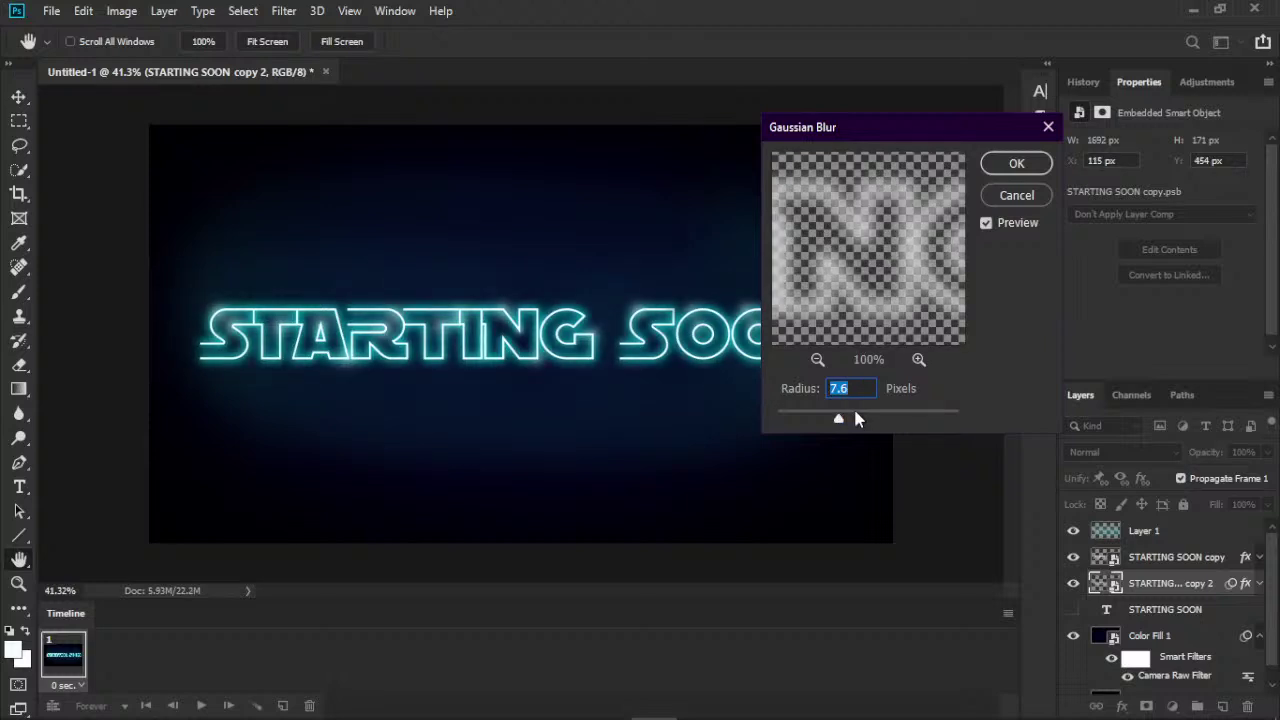
left_click_drag(840, 418, 852, 418)
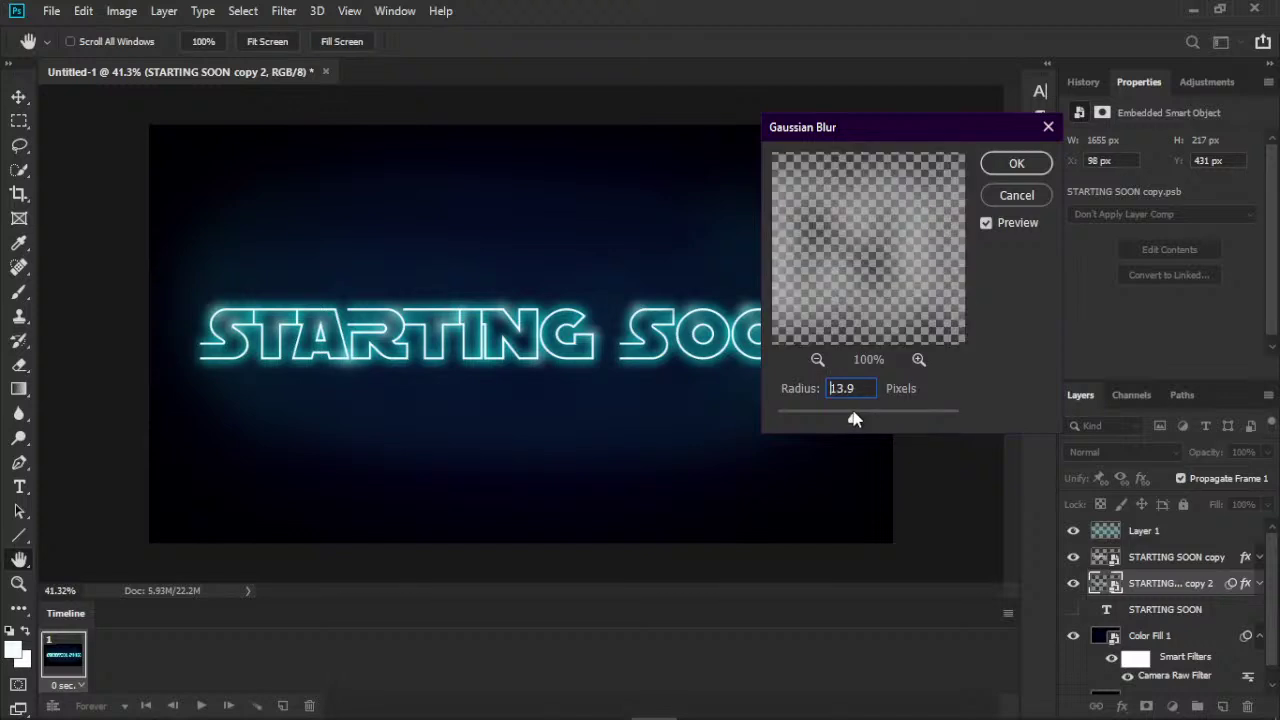
left_click(850, 388)
double_click(850, 388)
type("15")
left_click(1018, 170)
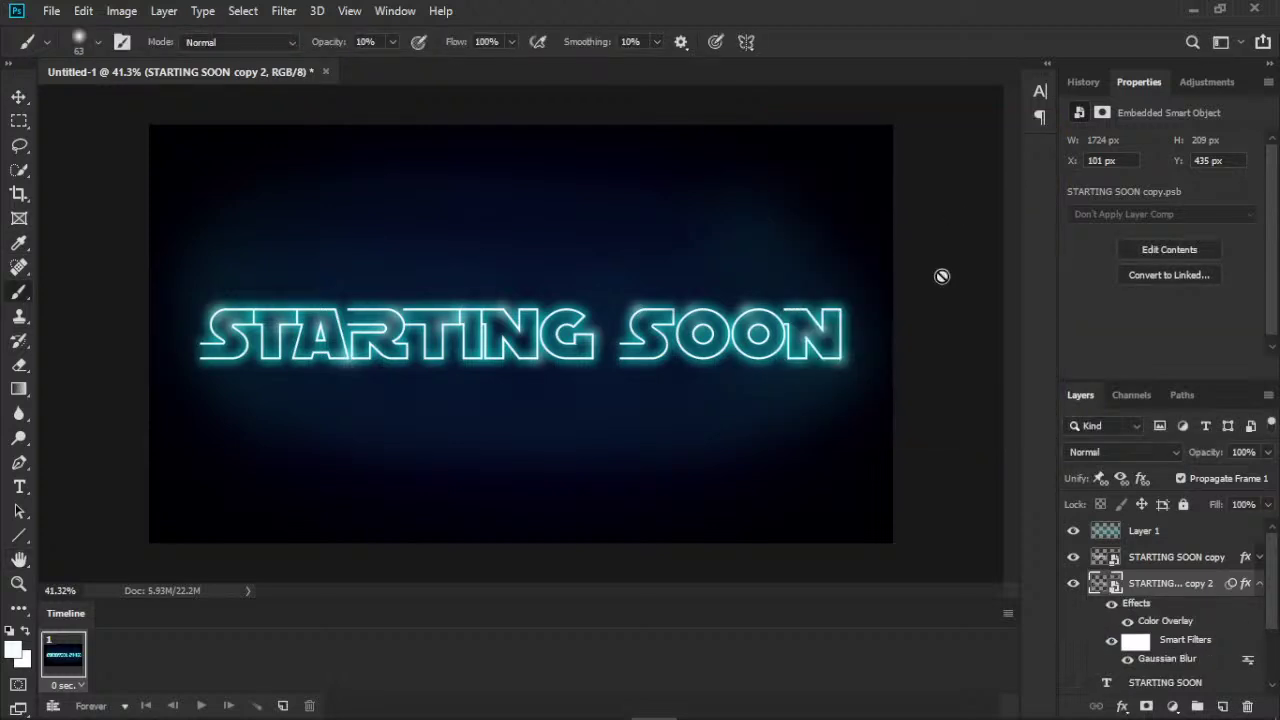
- Toggle the blurred cyan glow, blue background glow and text glow layers to compare the look
left_click(1073, 588)
left_click(1073, 588)
left_click(1074, 531)
left_click(1077, 538)
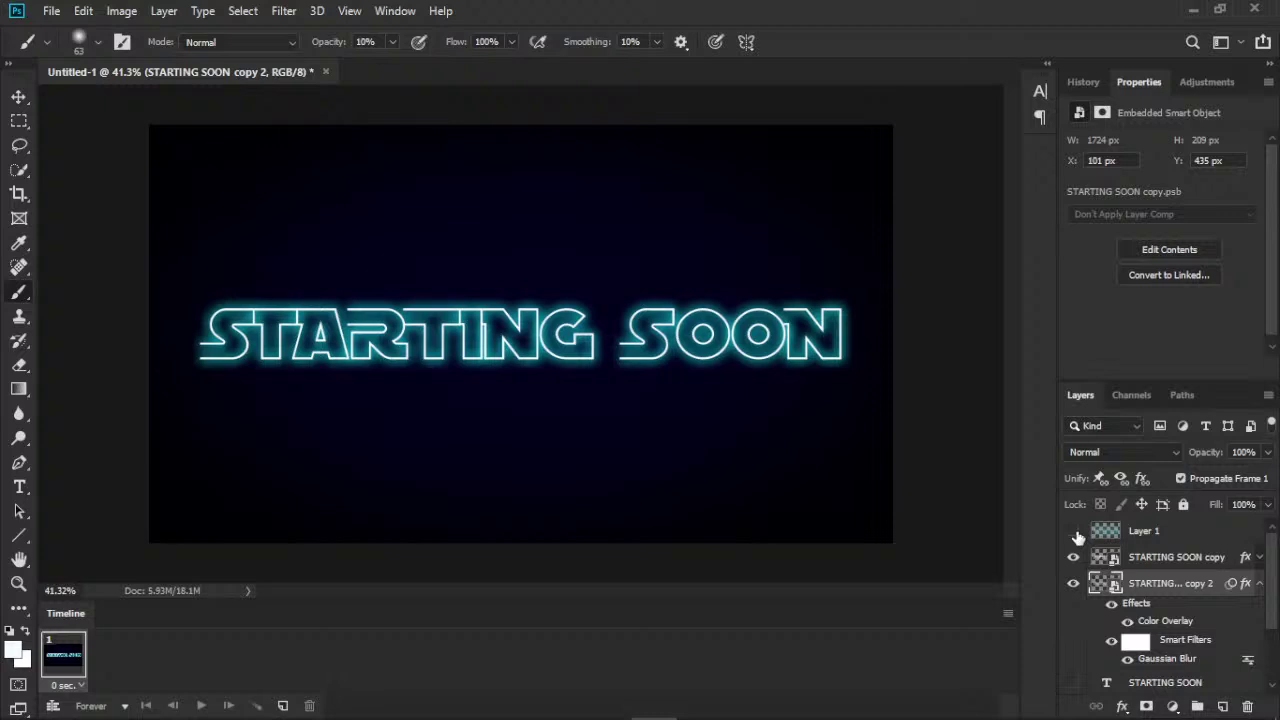
left_click(1073, 585)
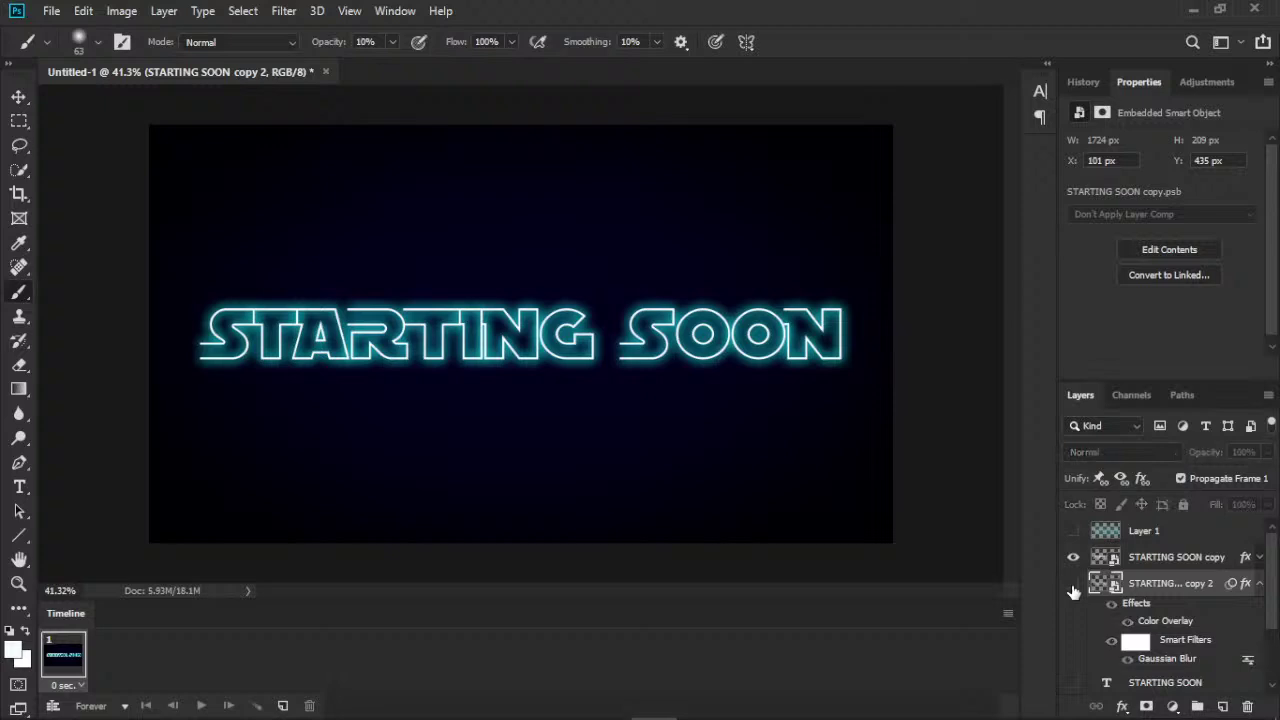
left_click(1073, 585)
left_click(1073, 585)
left_click(1073, 531)
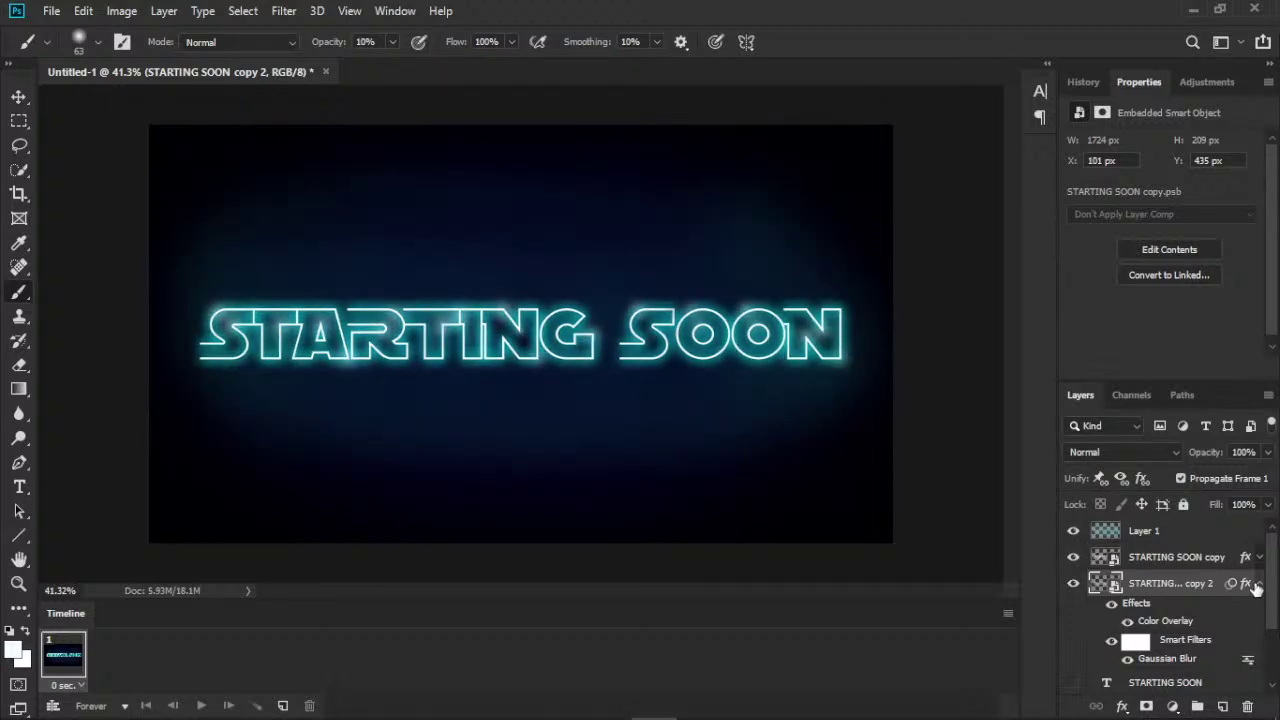
left_click(1259, 583)
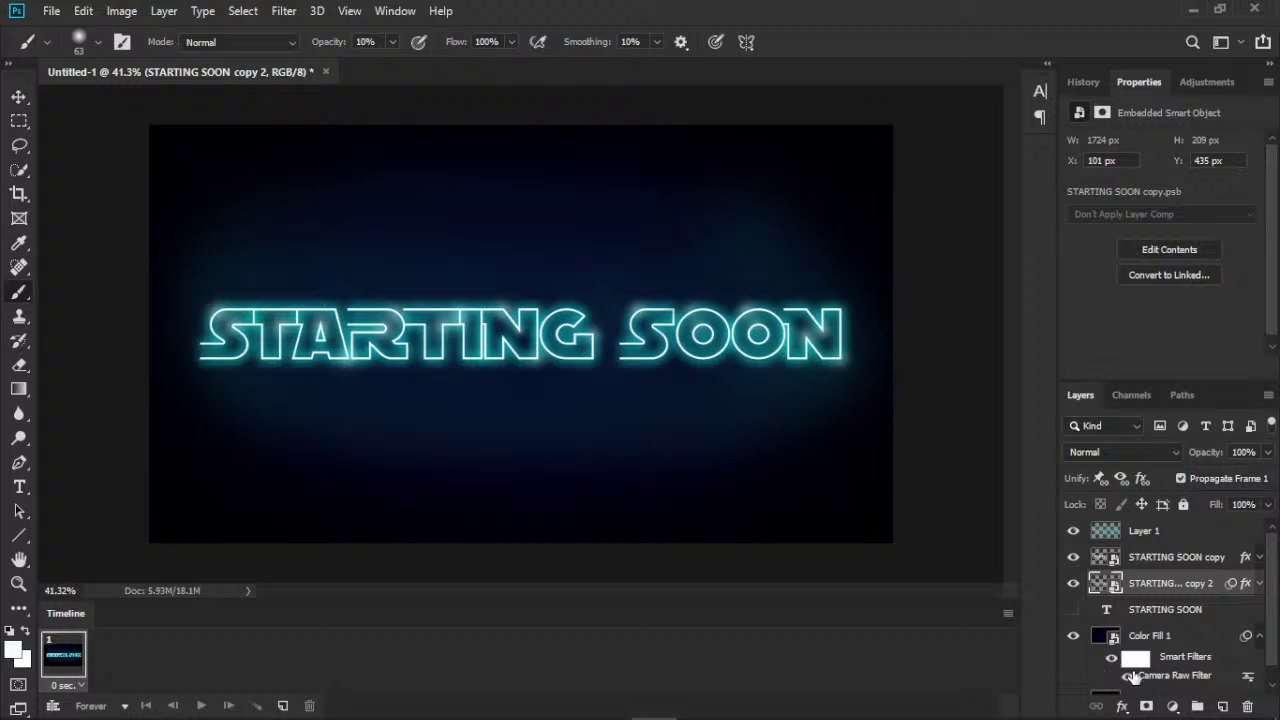
- Select Color Fill 1, hide the three neon text layers, and sample the dark background as foreground colour
left_click(1173, 706)
left_click(1120, 643)
left_click(1183, 645)
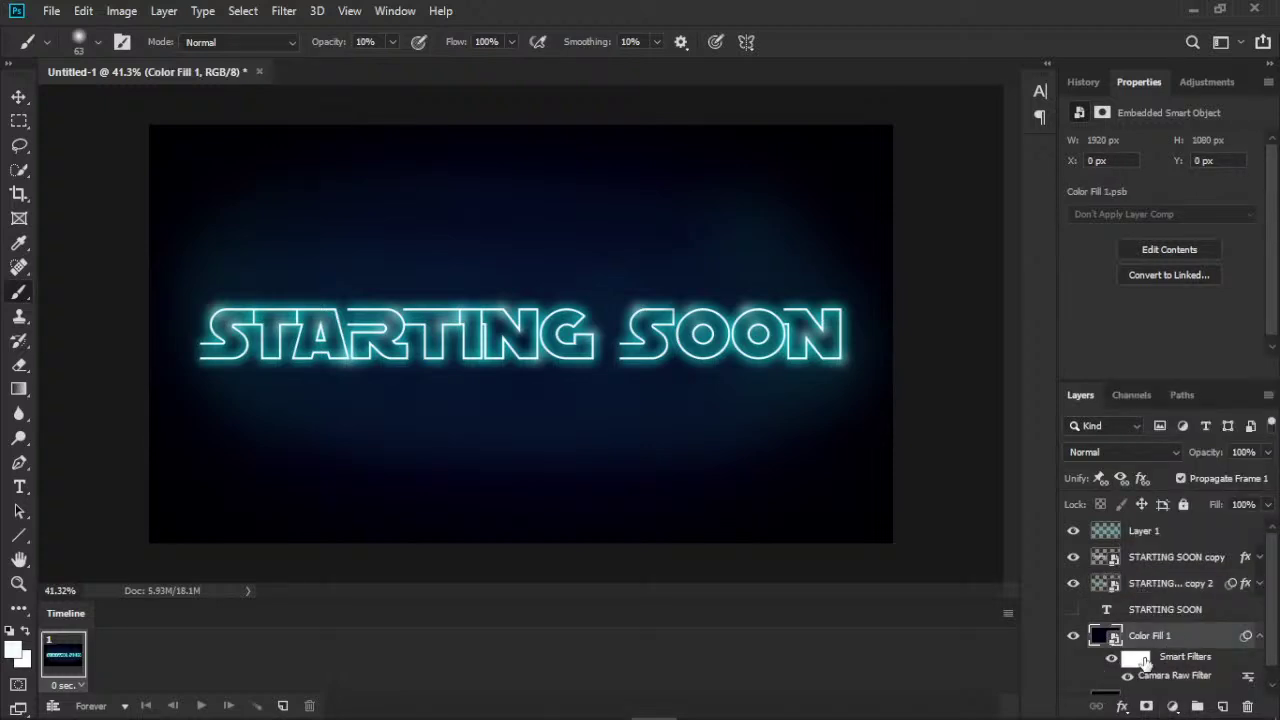
left_click_drag(1073, 584, 1073, 531)
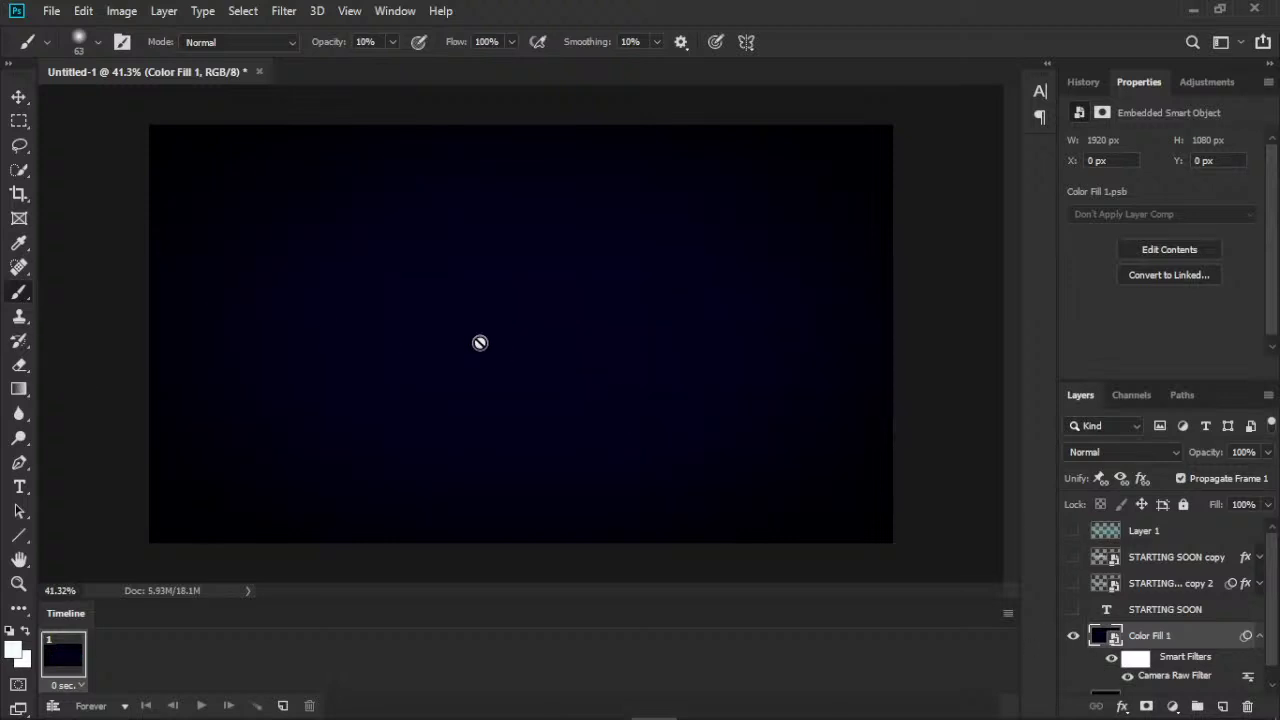
left_click(543, 298, "alt")
- Add a Solid Color fill layer in dark purple #100028
left_click(1172, 707)
left_click(1190, 375)
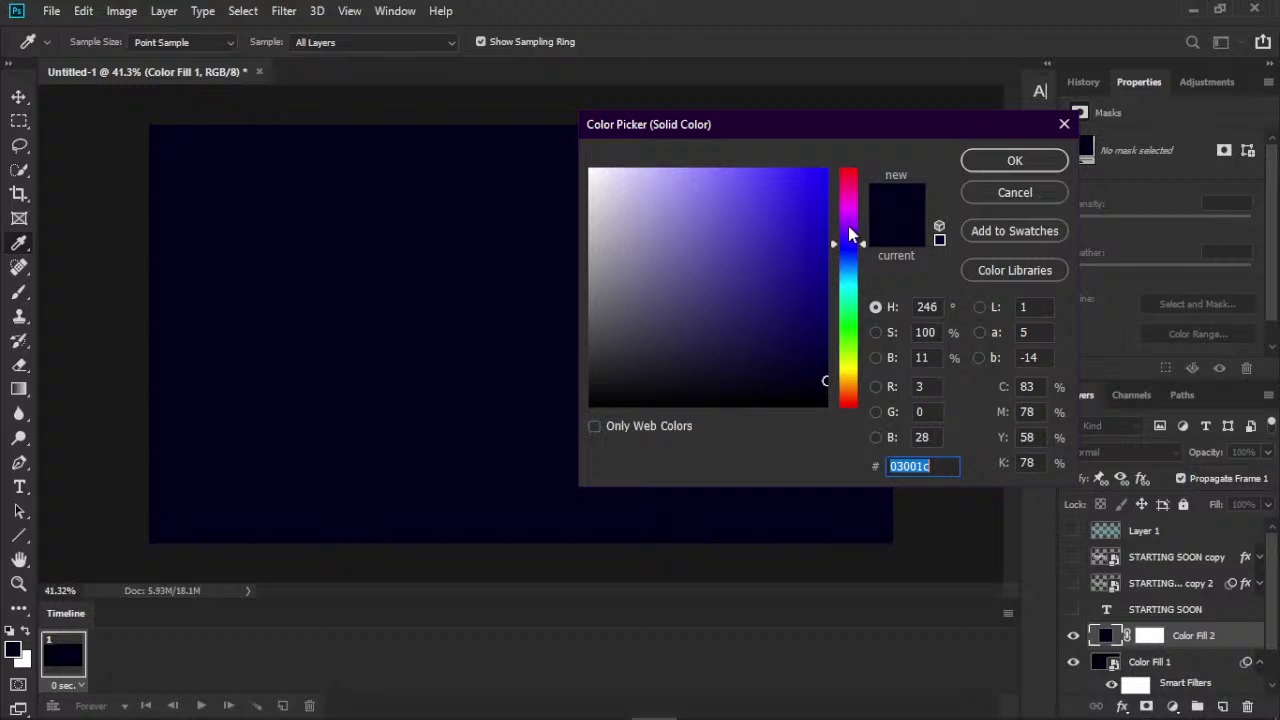
left_click(850, 231)
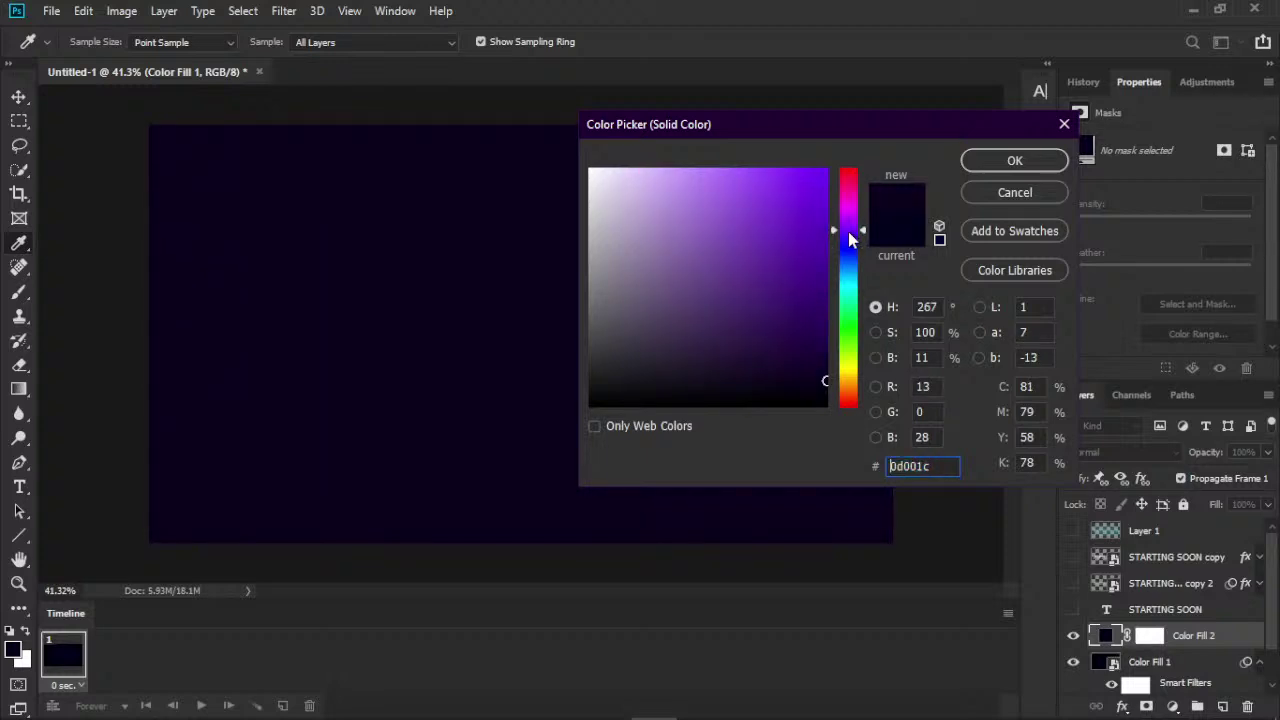
left_click(848, 232)
mouse_move(822, 366)
left_mouse_down()
mouse_move(830, 380)
mouse_move(831, 369)
left_mouse_up()
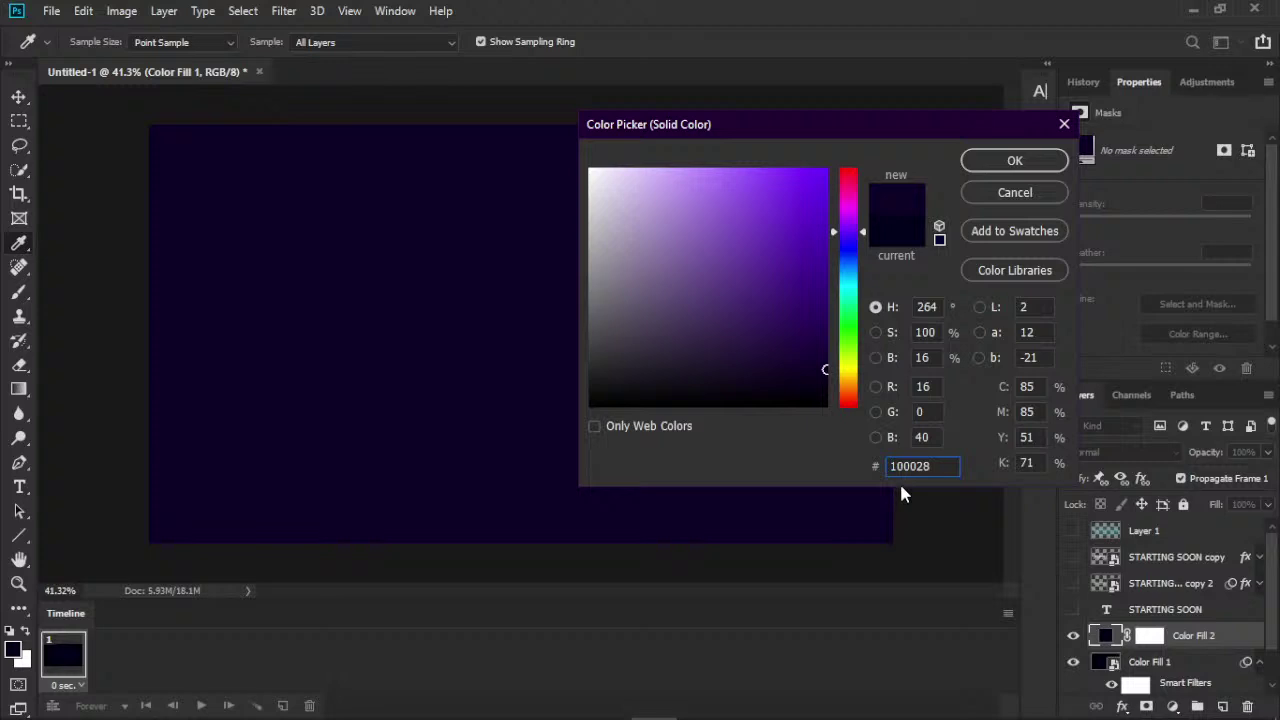
left_click(1014, 163)
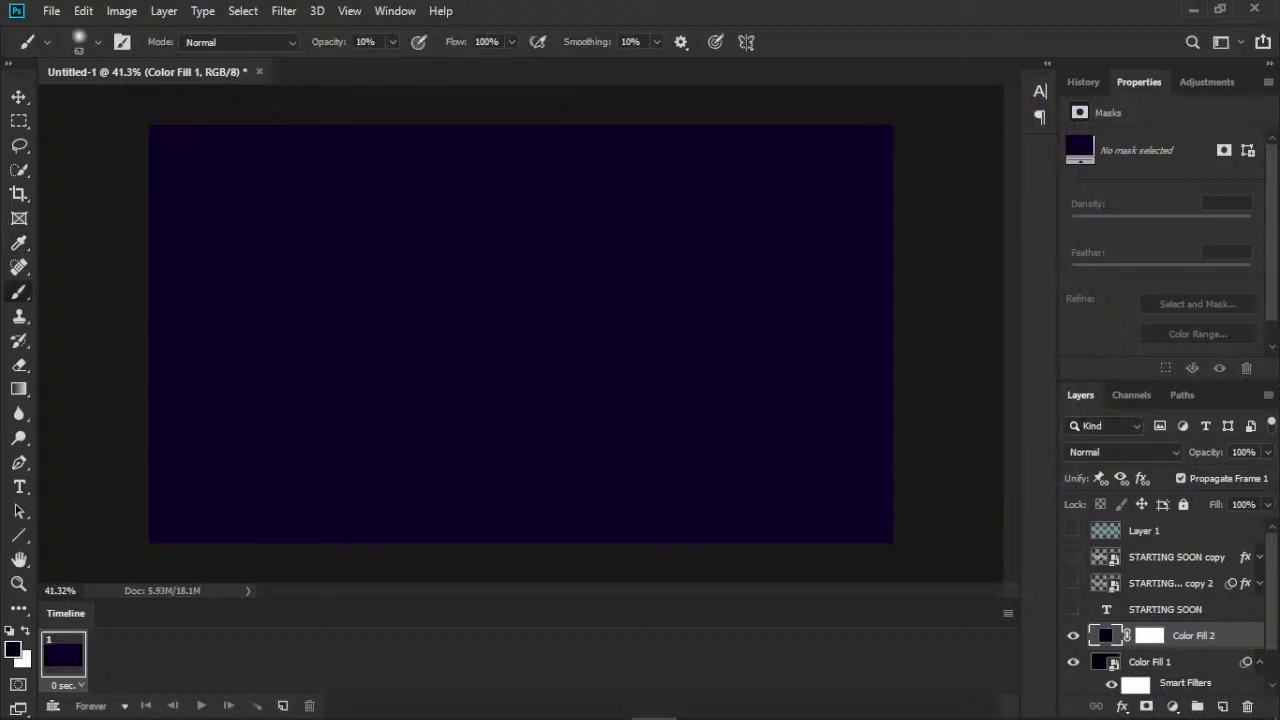
- Convert Color Fill 2 to a Smart Object, copy Color Fill 1's filter onto it, and hide Color Fill 1
scroll(1224, 617, "down", 2)
right_click(1232, 598)
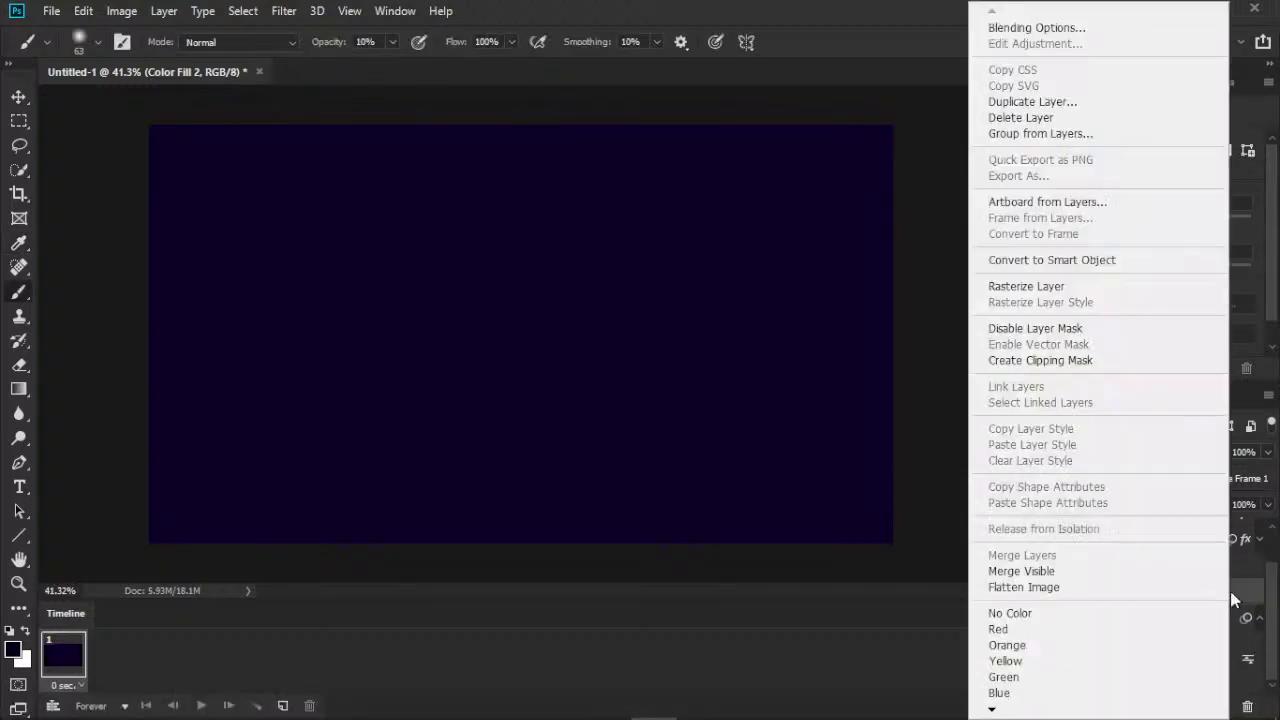
left_click(1078, 259)
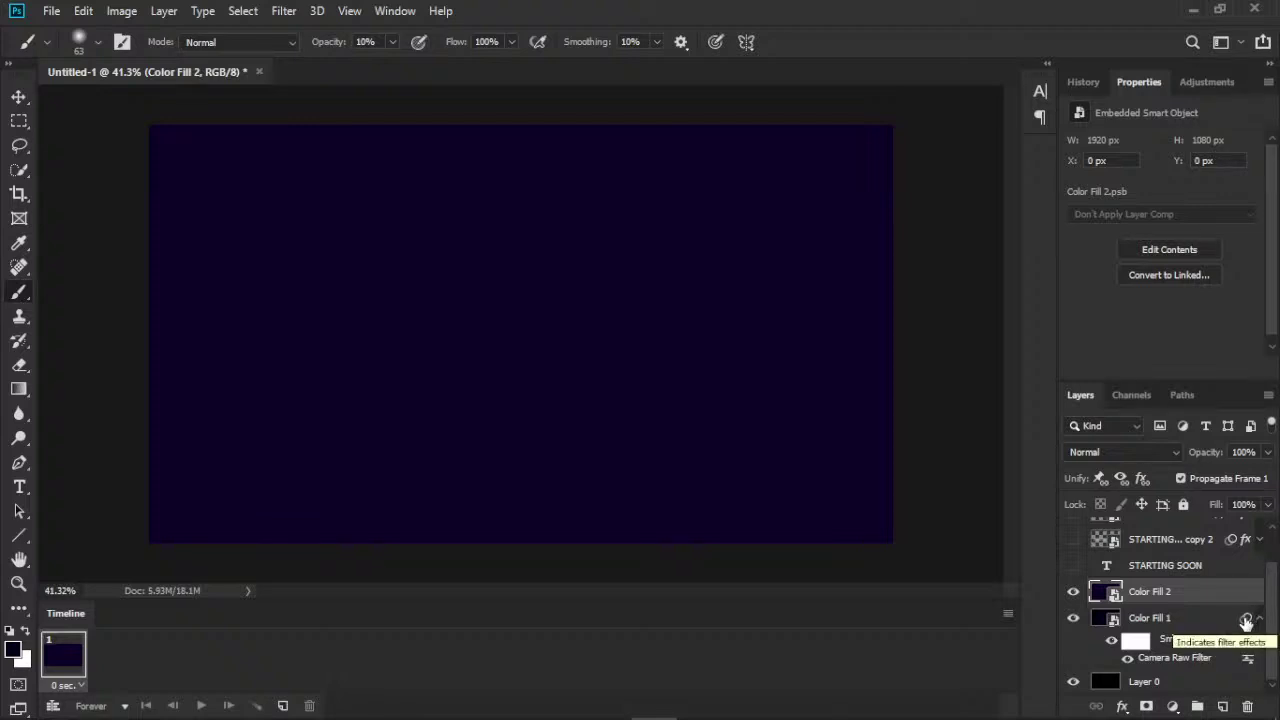
left_click_drag(1246, 622, 1241, 602)
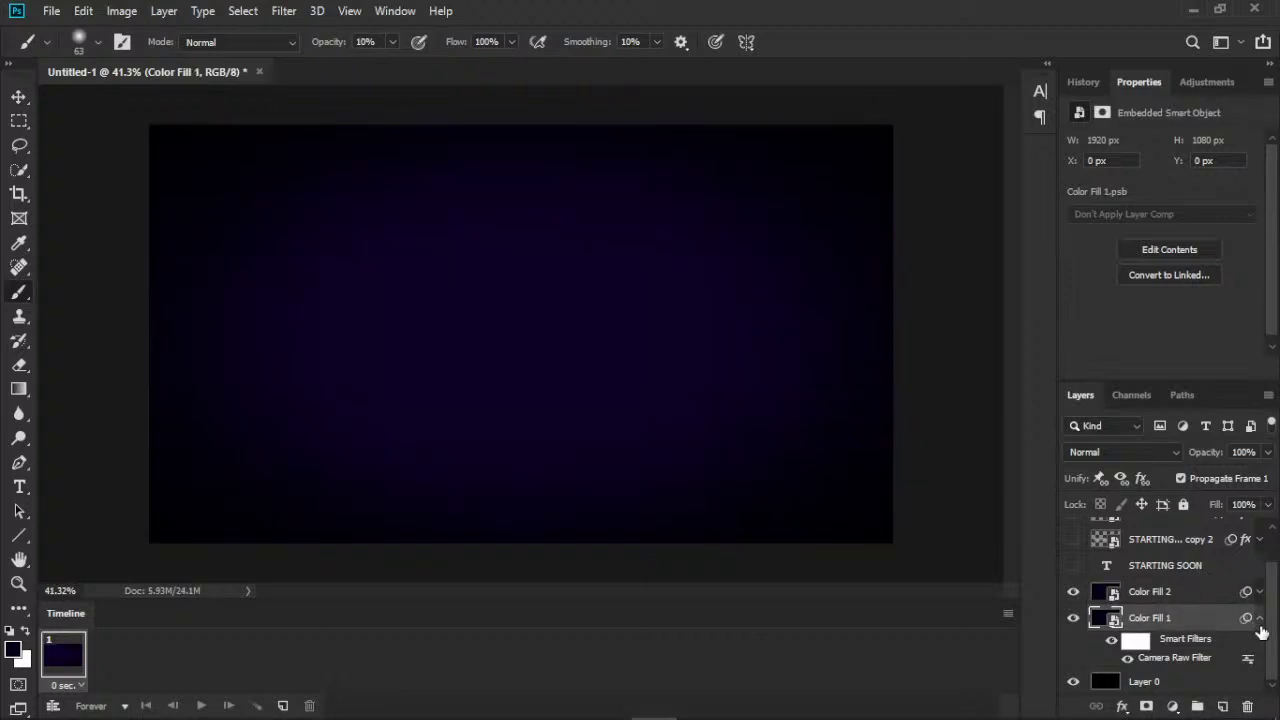
left_click(1259, 628)
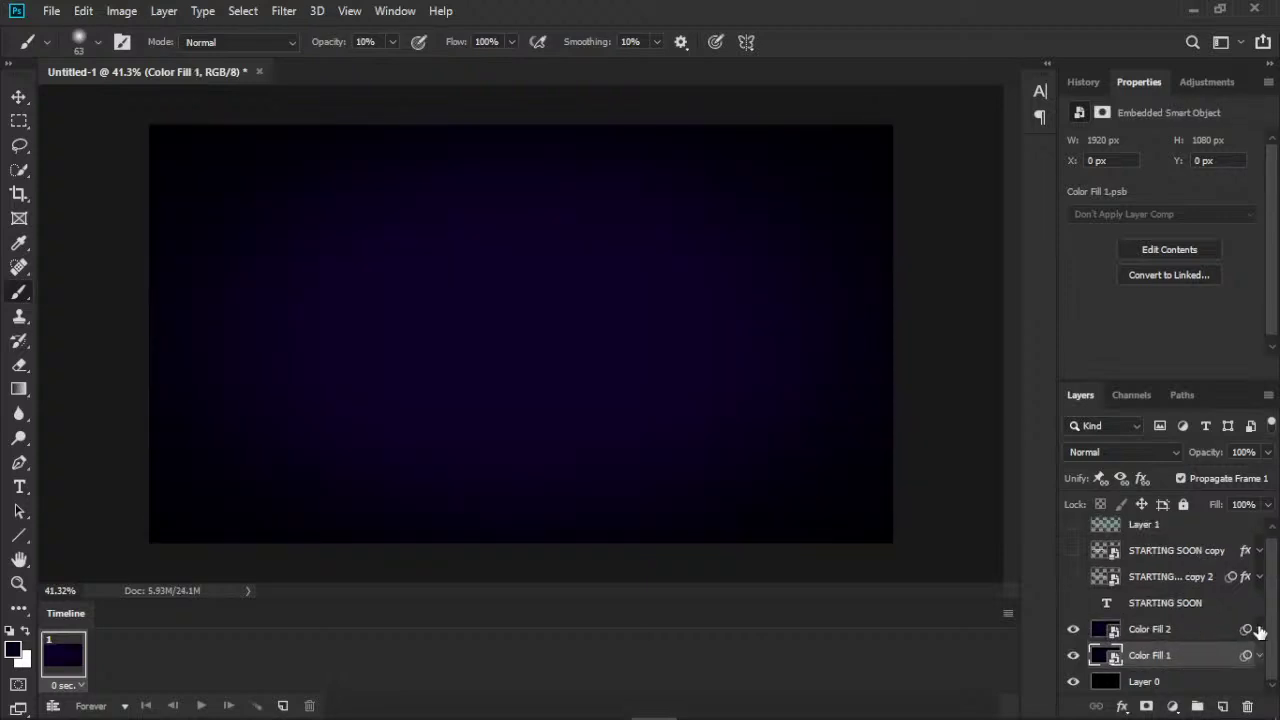
left_click(1073, 655)
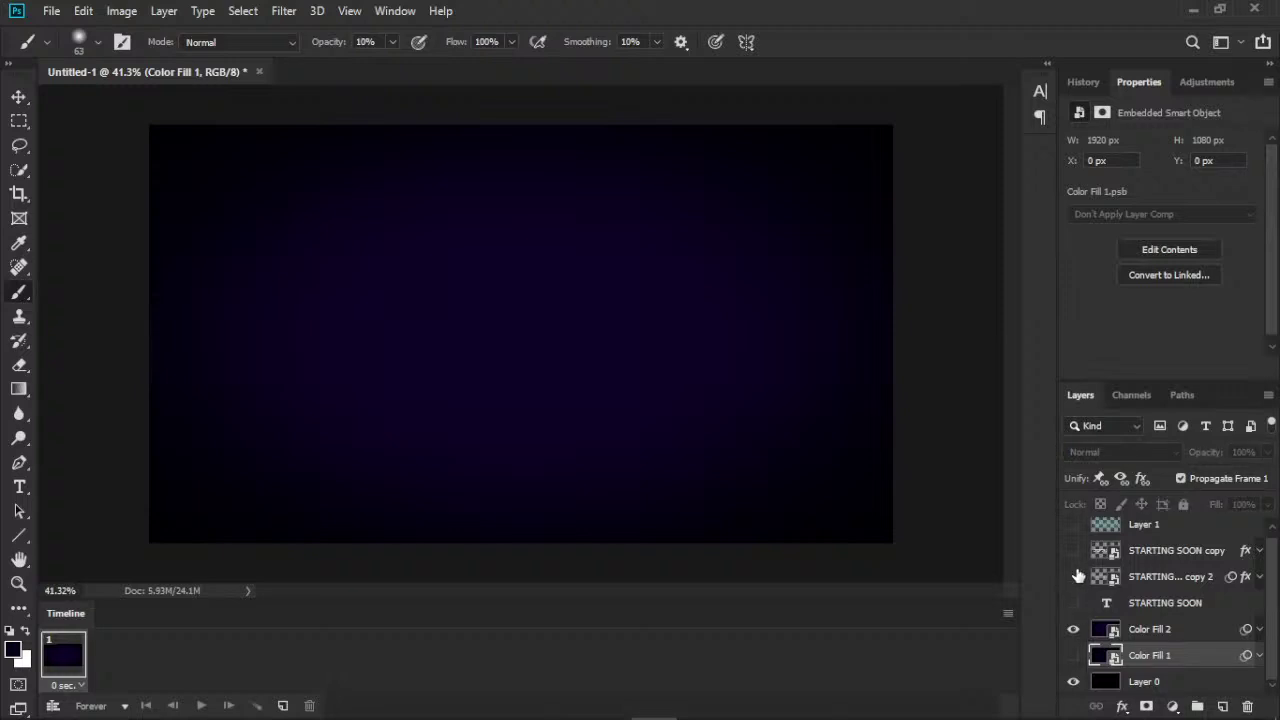
- Show the three neon text layers again and set Layer 1 to 69% opacity with Normal blend mode
left_click_drag(1073, 576, 1073, 524)
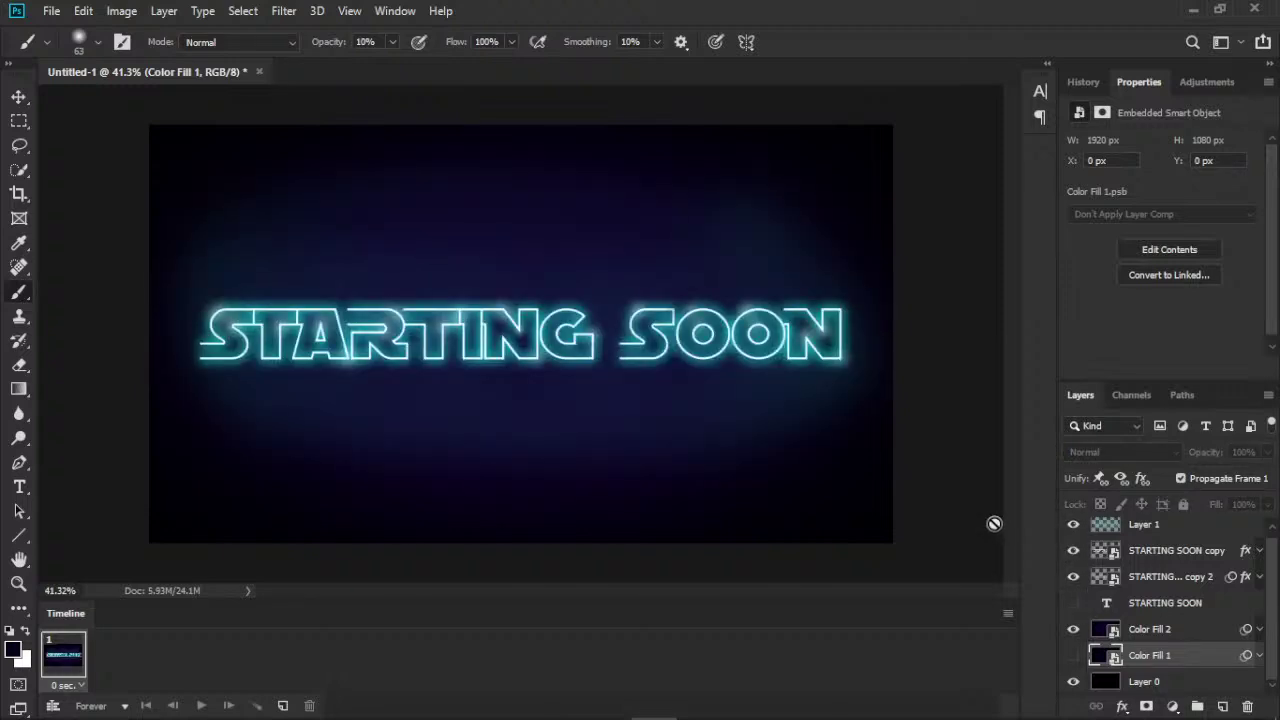
left_click(1172, 525)
mouse_move(1214, 452)
left_mouse_down()
mouse_move(1160, 472)
mouse_move(1175, 474)
left_mouse_up()
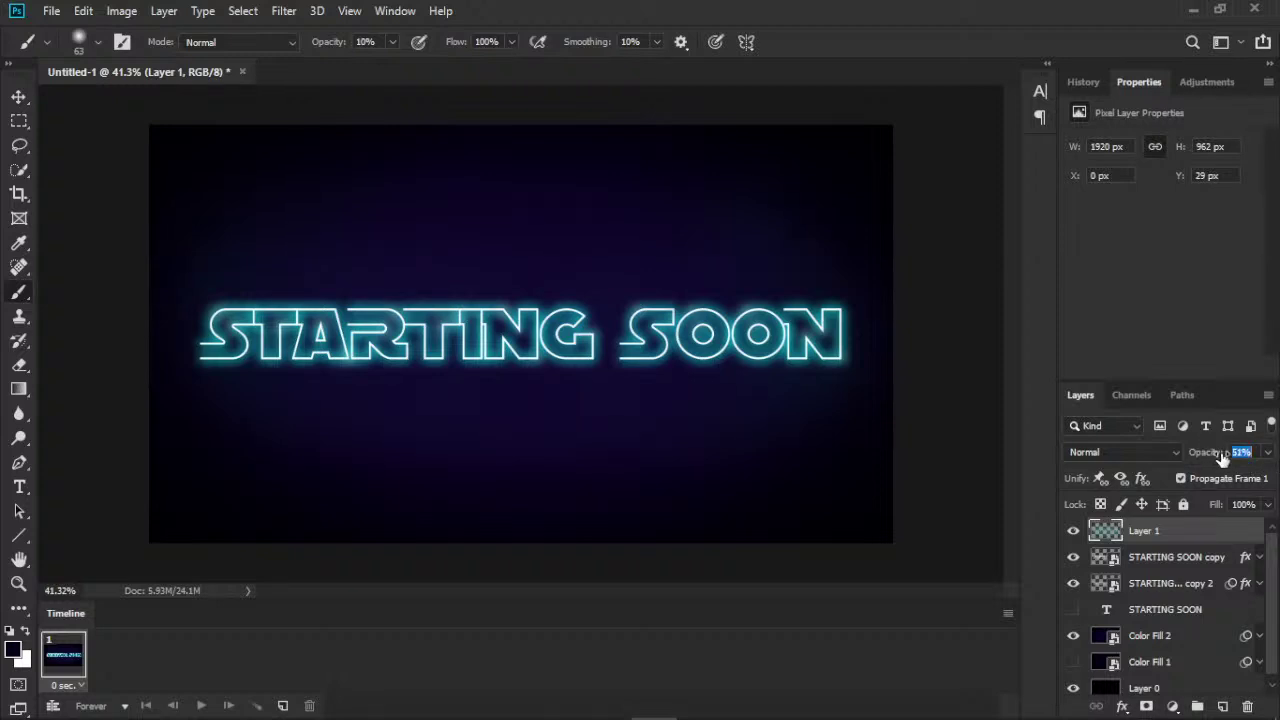
left_click_drag(1220, 456, 1240, 456)
left_click(1129, 459)
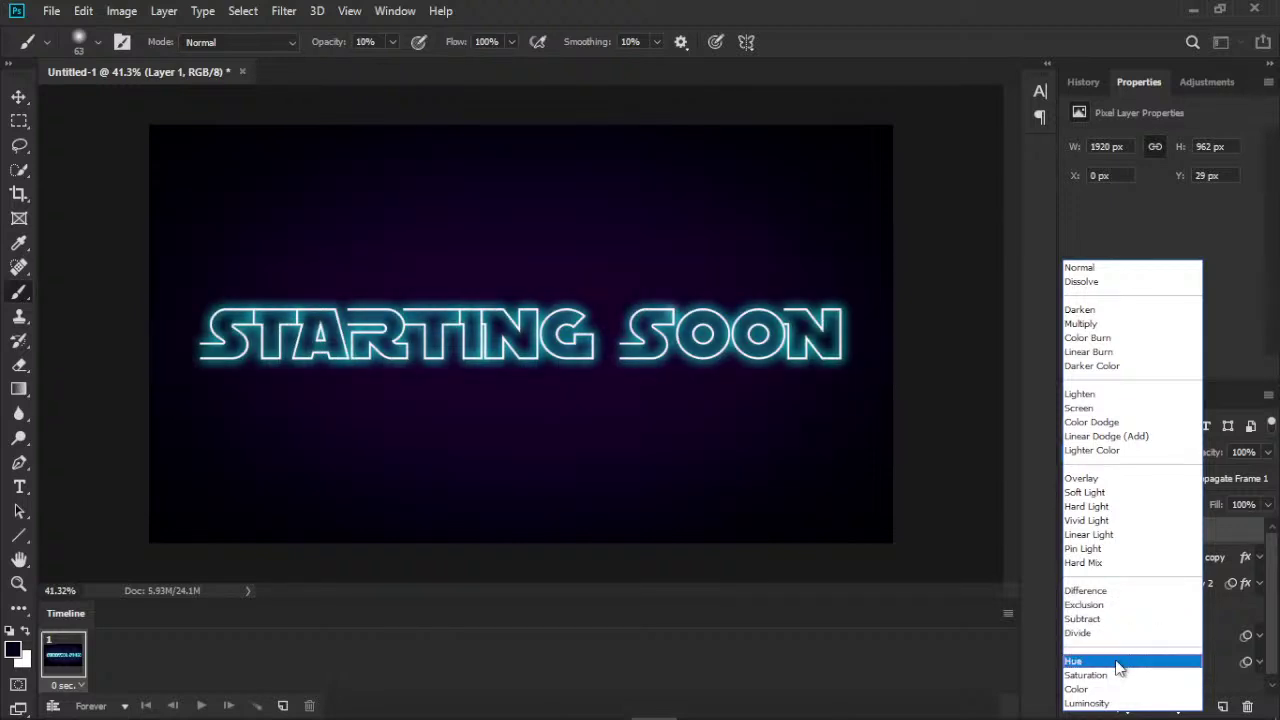
left_click(1248, 532)
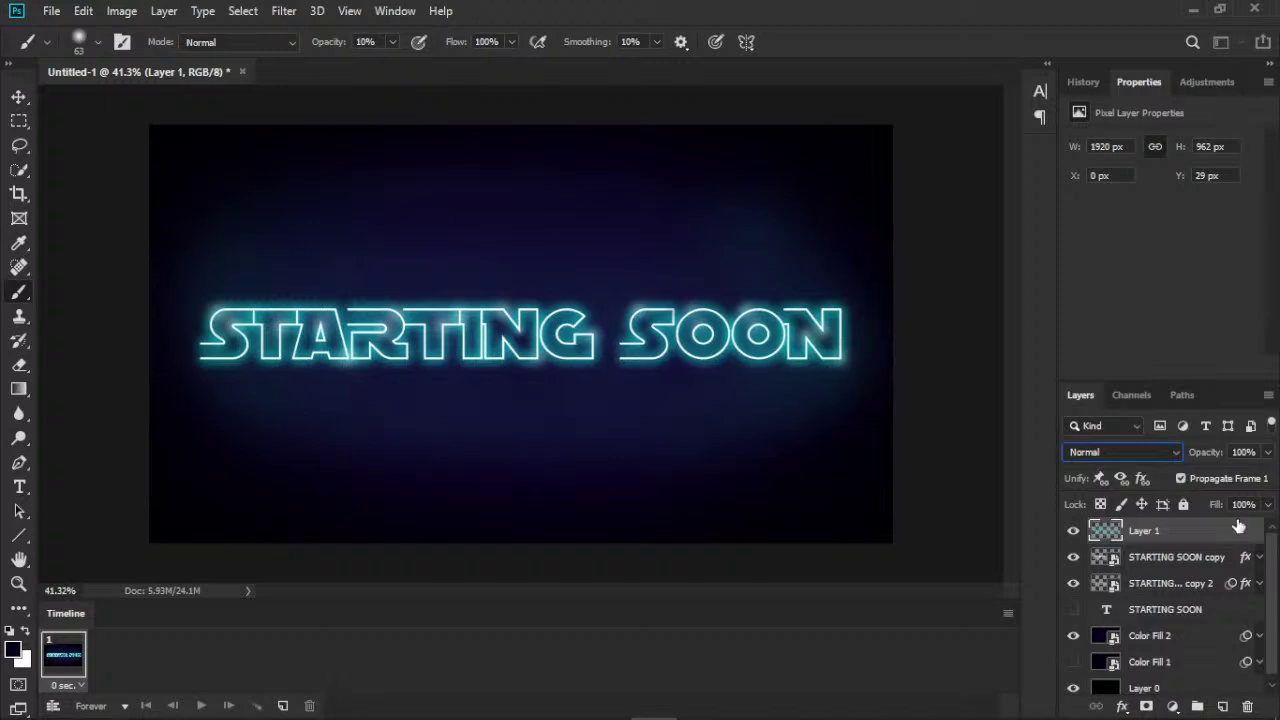
left_click(1084, 82)
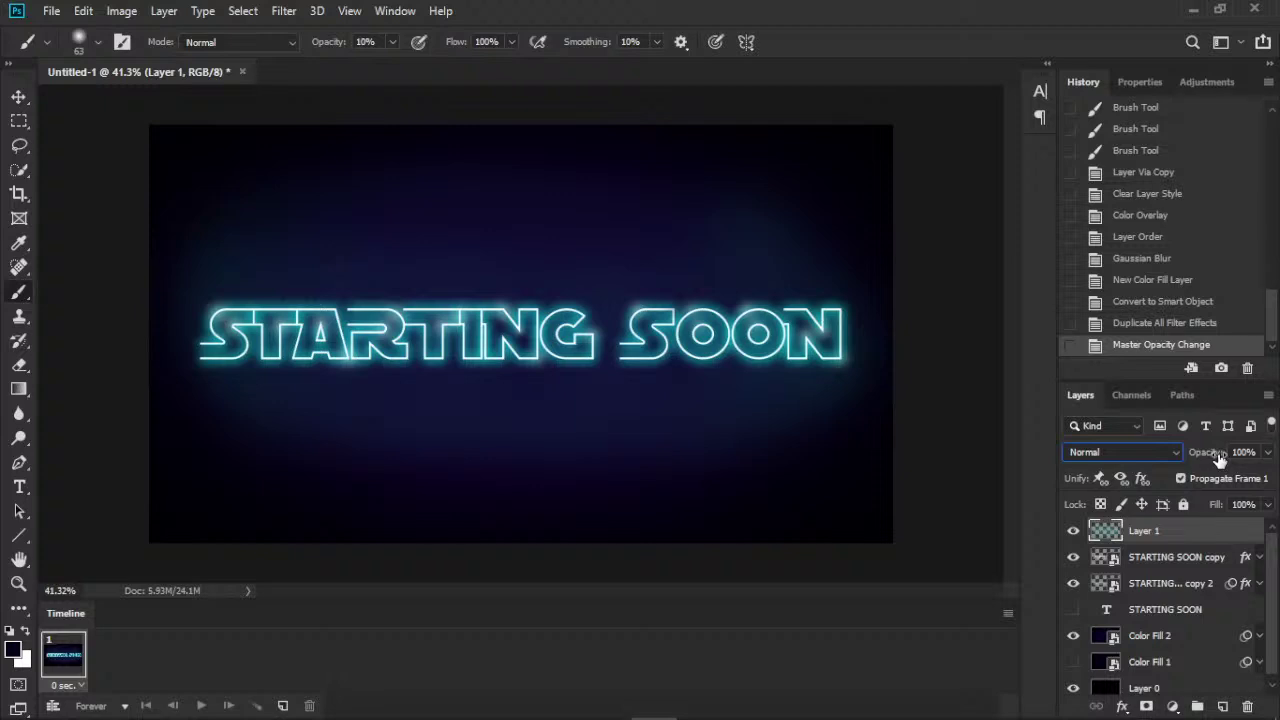
left_click_drag(1219, 457, 1190, 456)
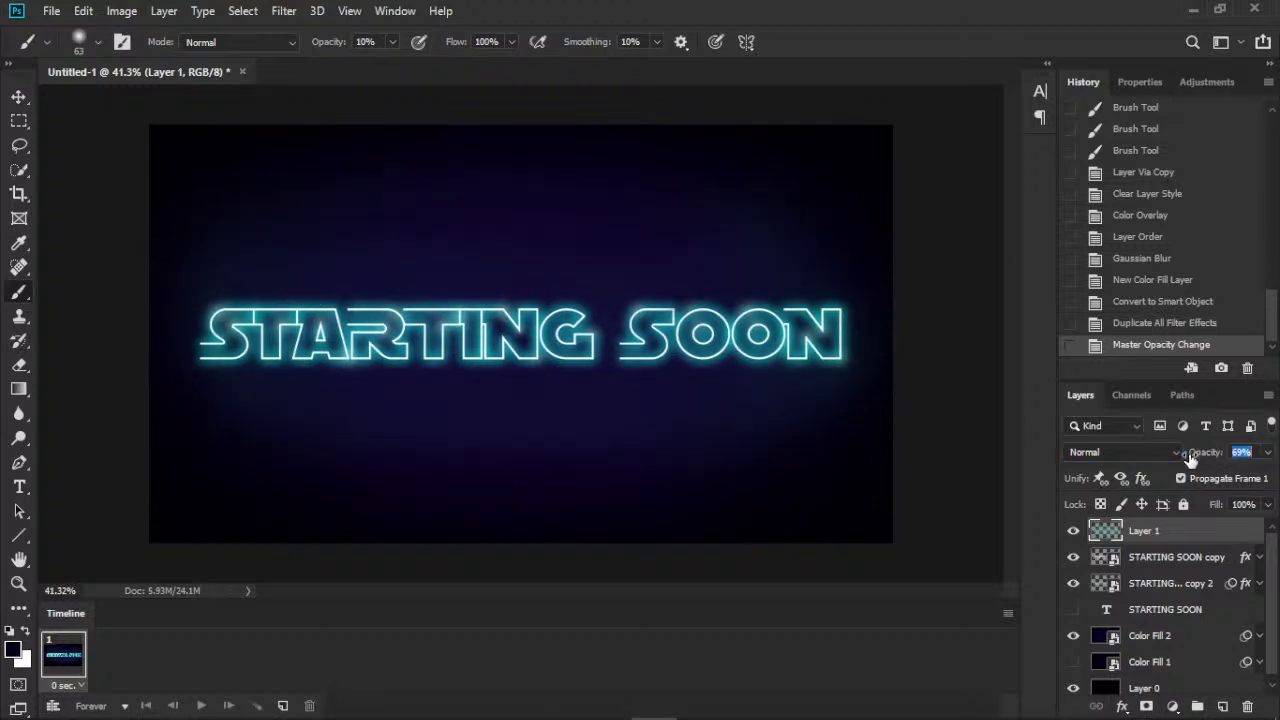
key("Return")
- Duplicate the animation frame, then hide Layer 1 and STARTING SOON copy 2 in the new frame
left_click(396, 11)
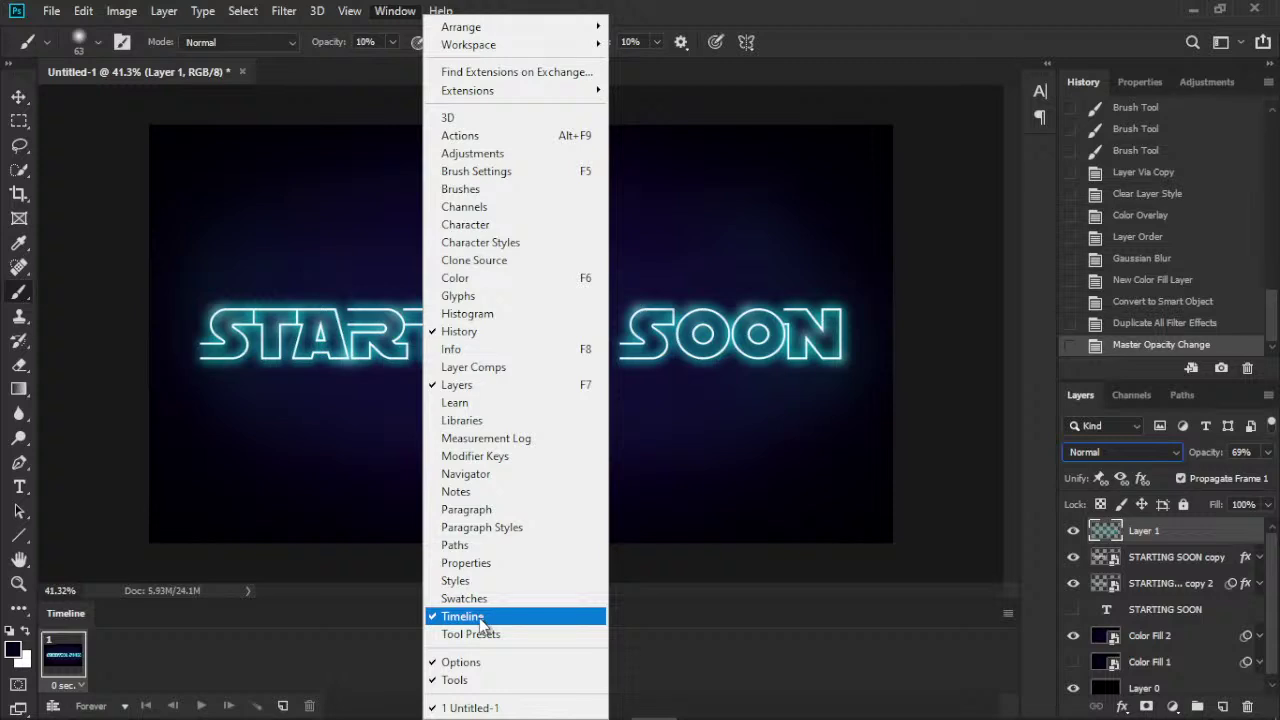
left_click(356, 613)
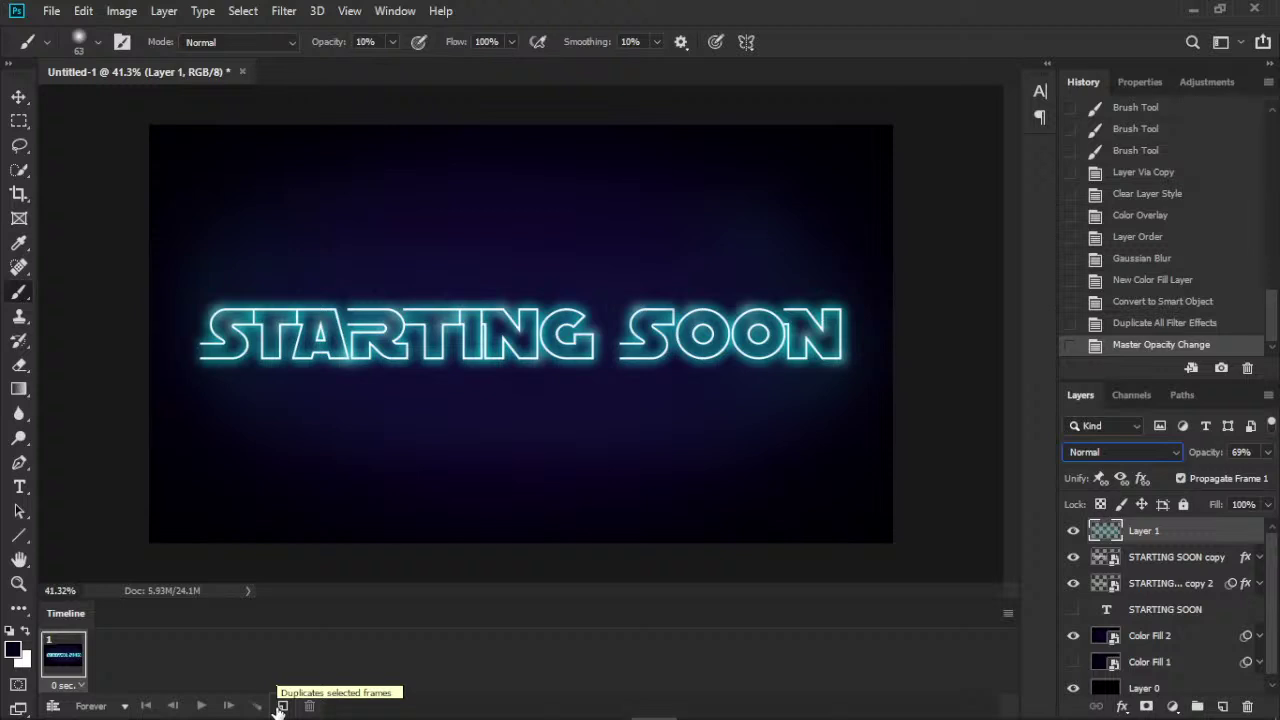
left_click(281, 707)
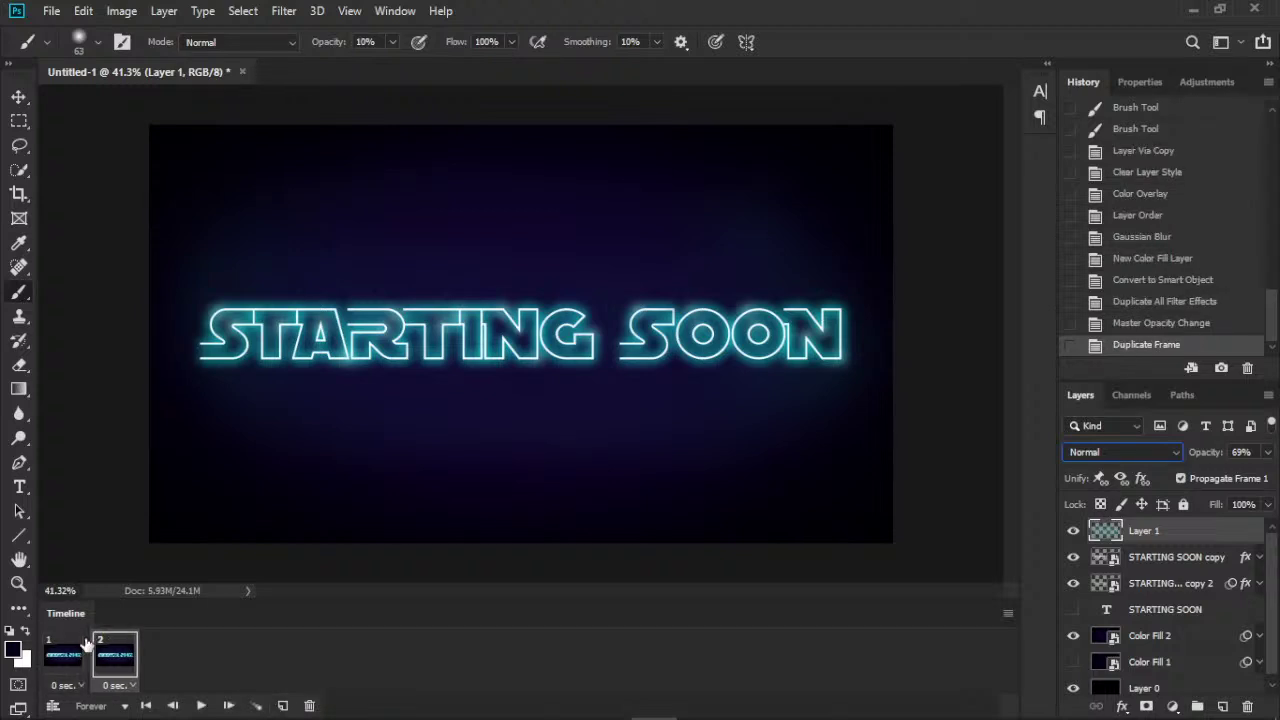
left_click(1073, 532)
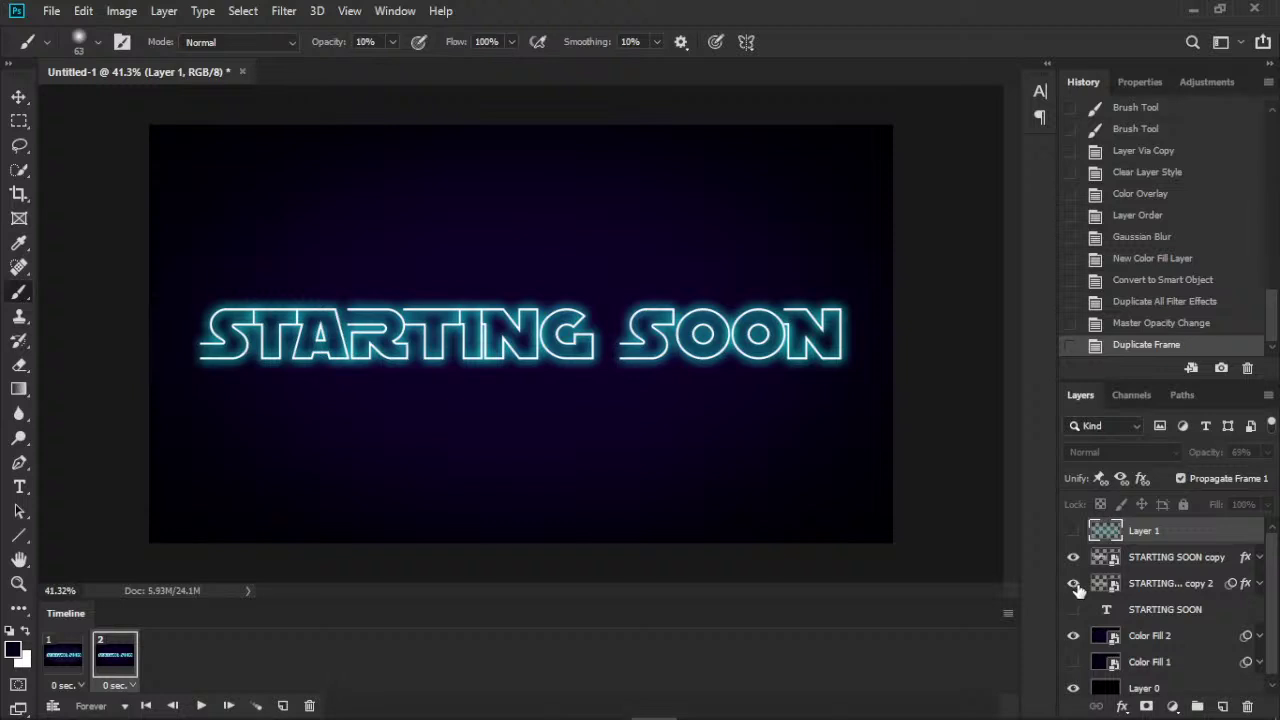
left_click(1078, 590)
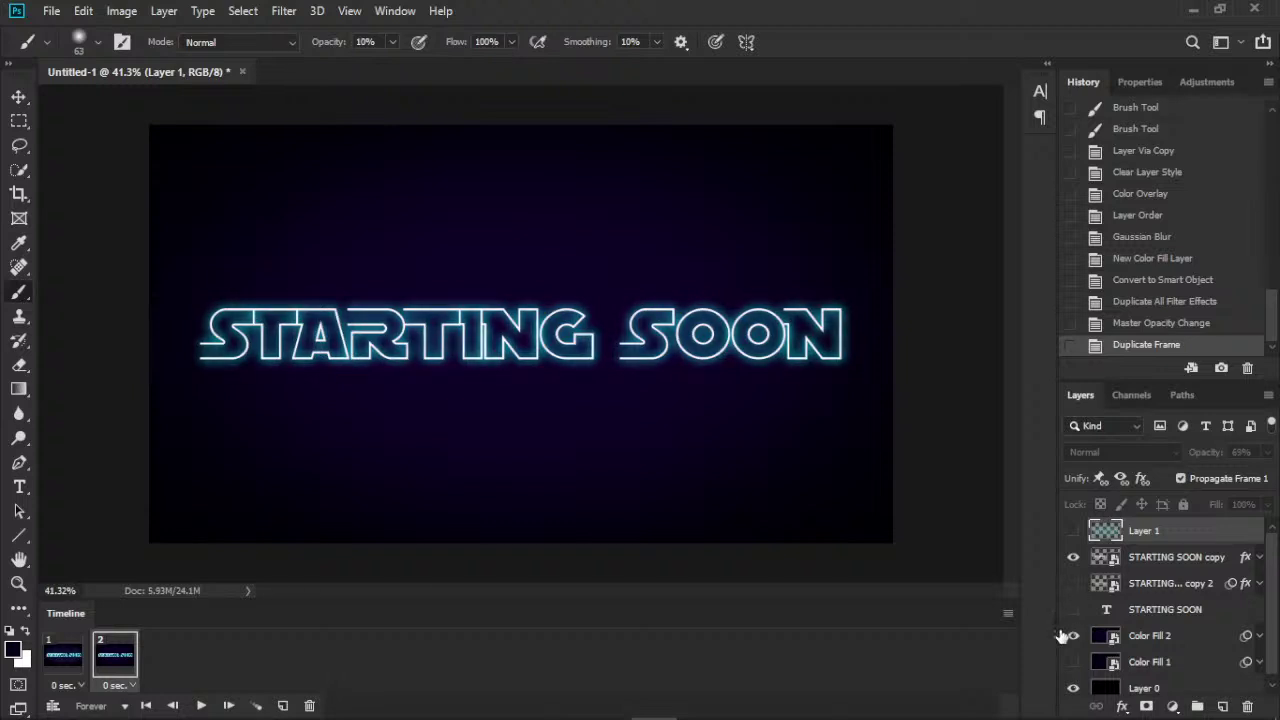
left_click(1259, 557)
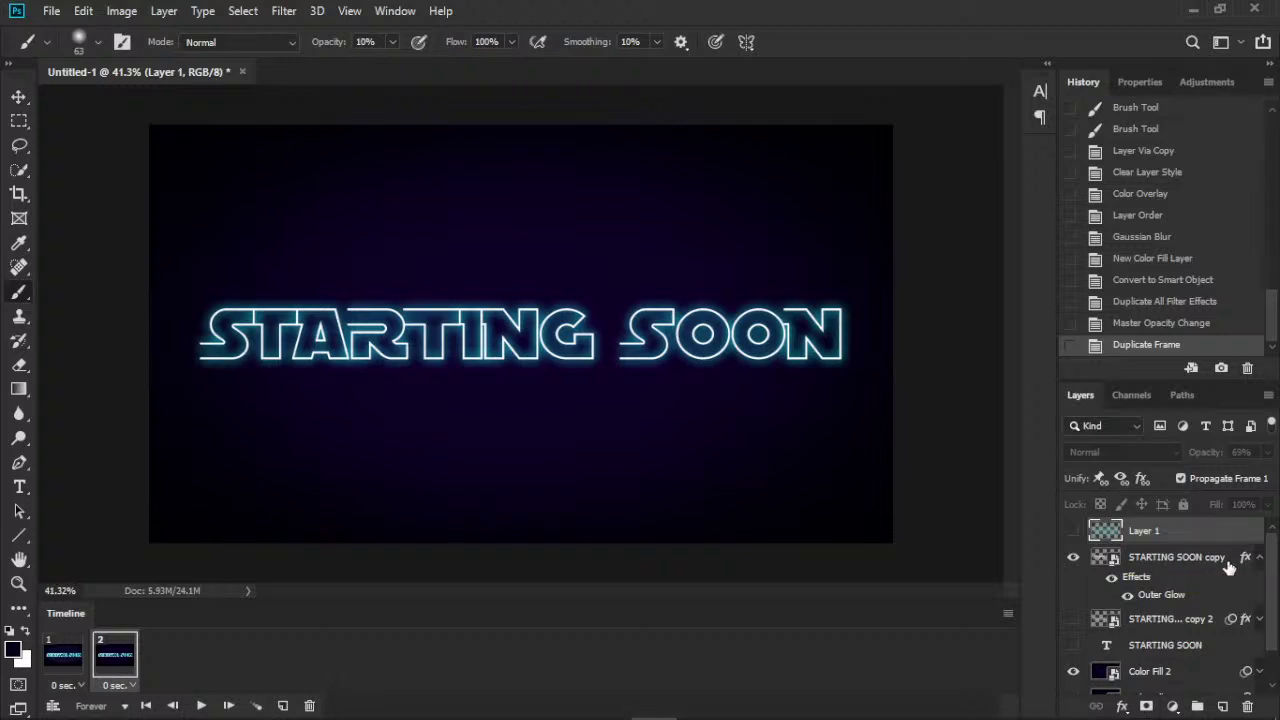
left_click(1227, 564)
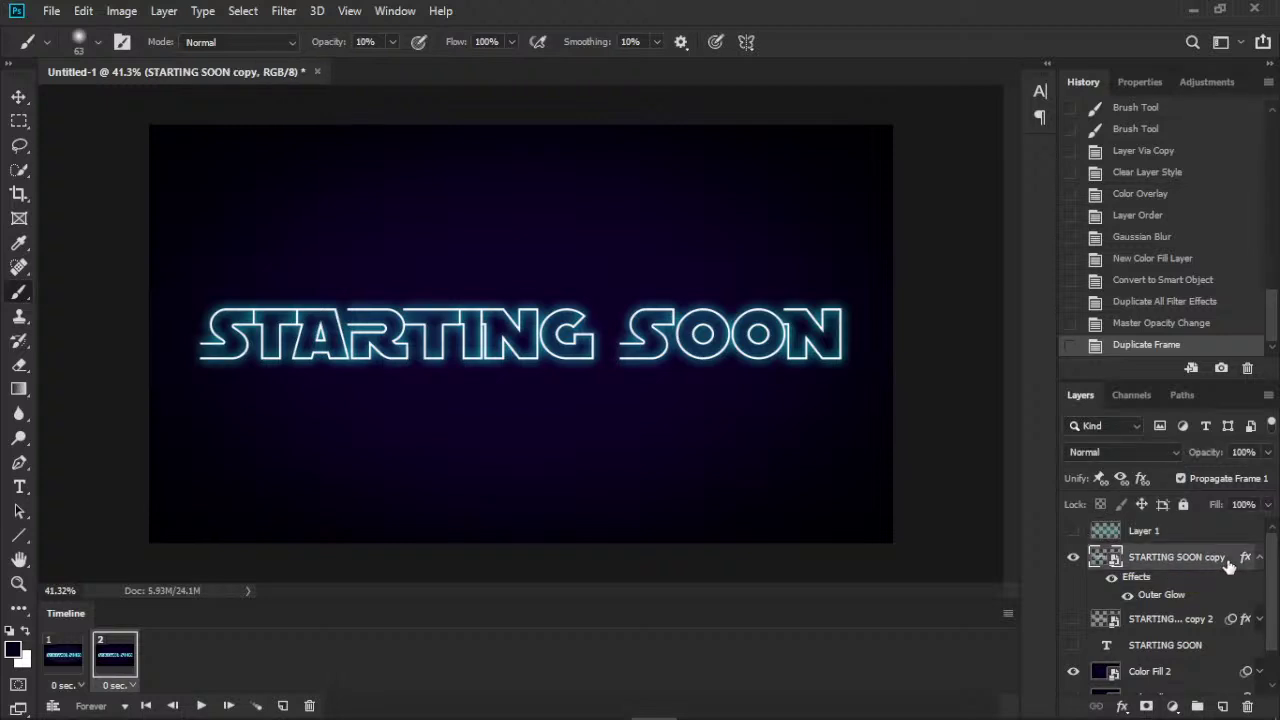
- Duplicate STARTING SOON copy as copy 3 and clear its layer style, comparing with the glowing copy
key("ctrl+j")
right_click(1232, 567)
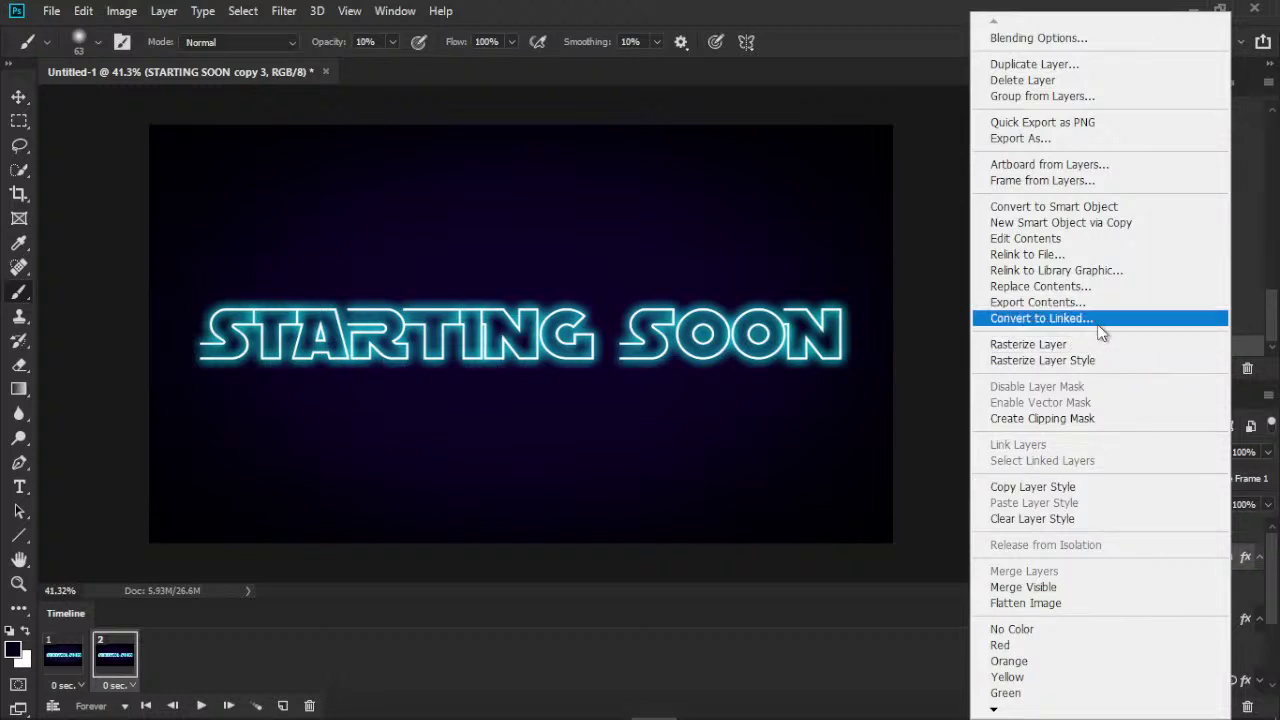
left_click(1105, 518)
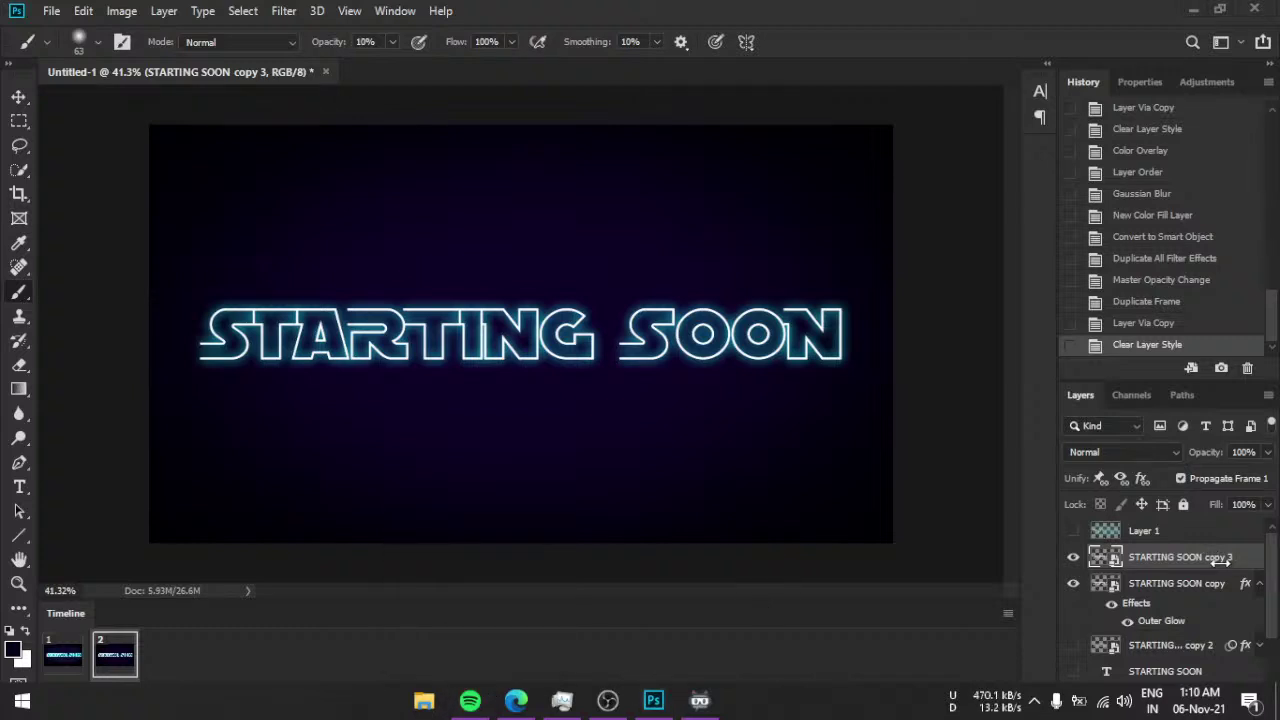
left_click(1073, 583)
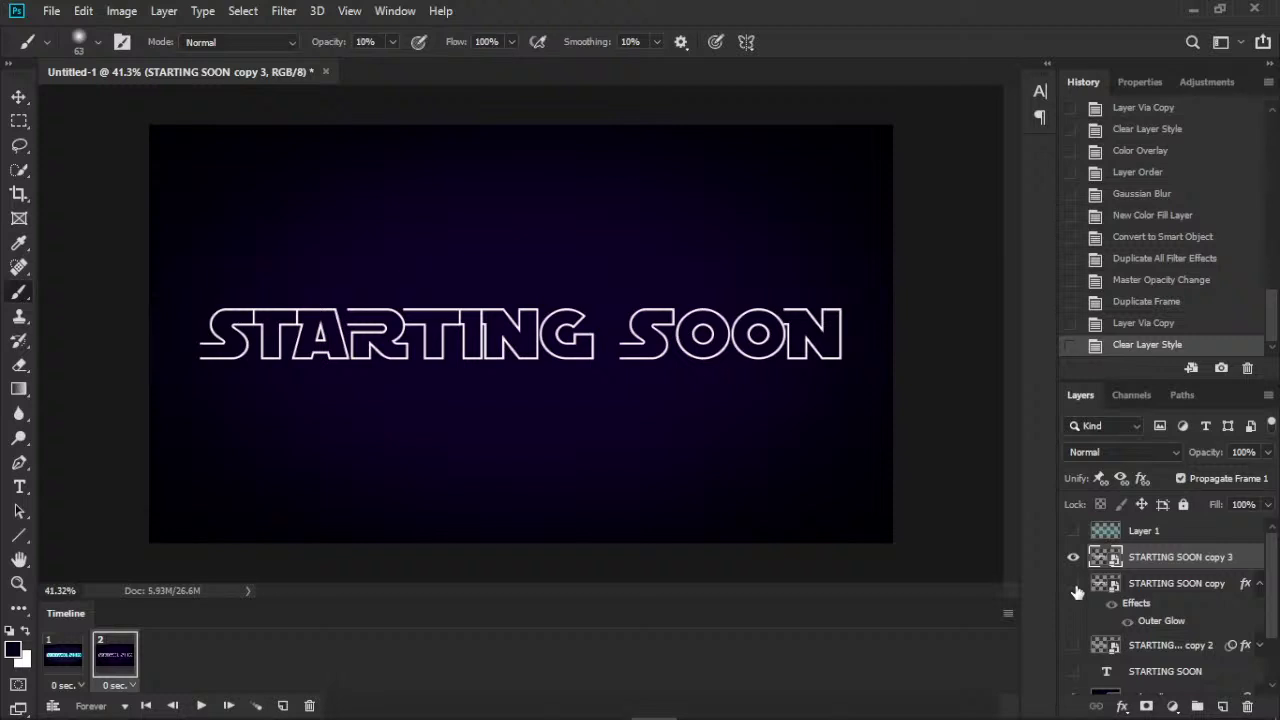
left_click(1075, 588)
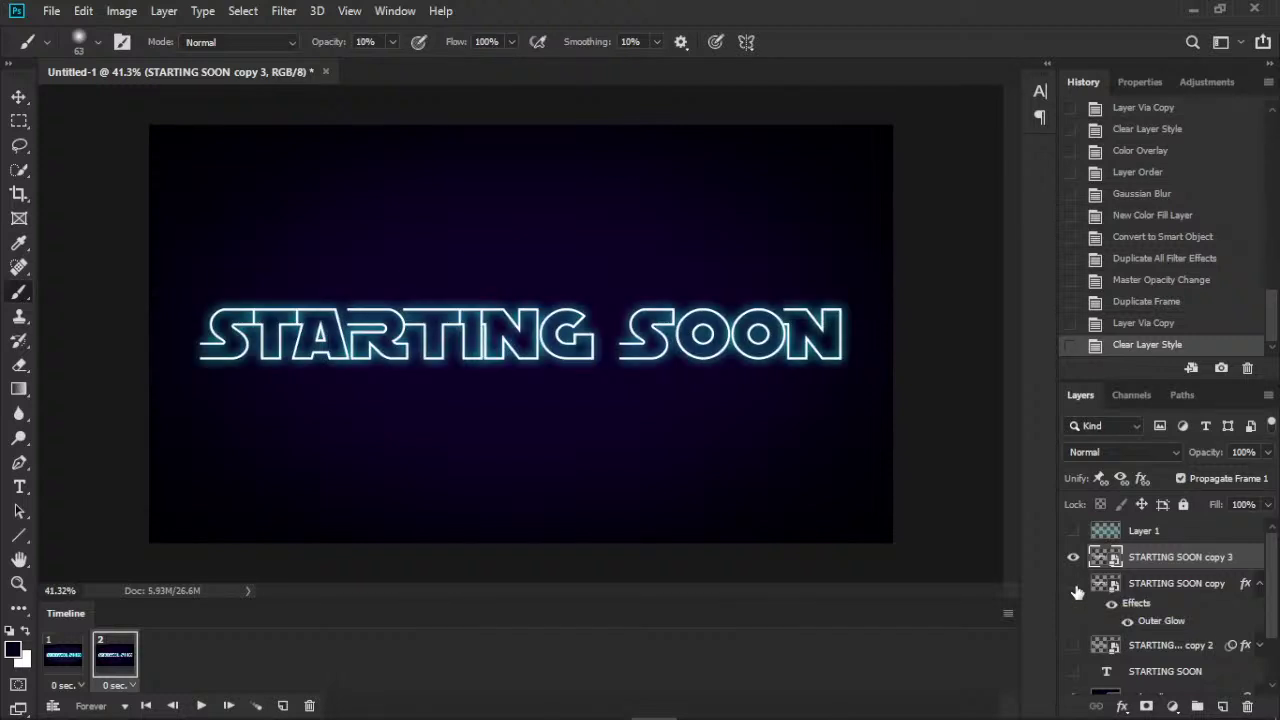
left_click(1074, 585)
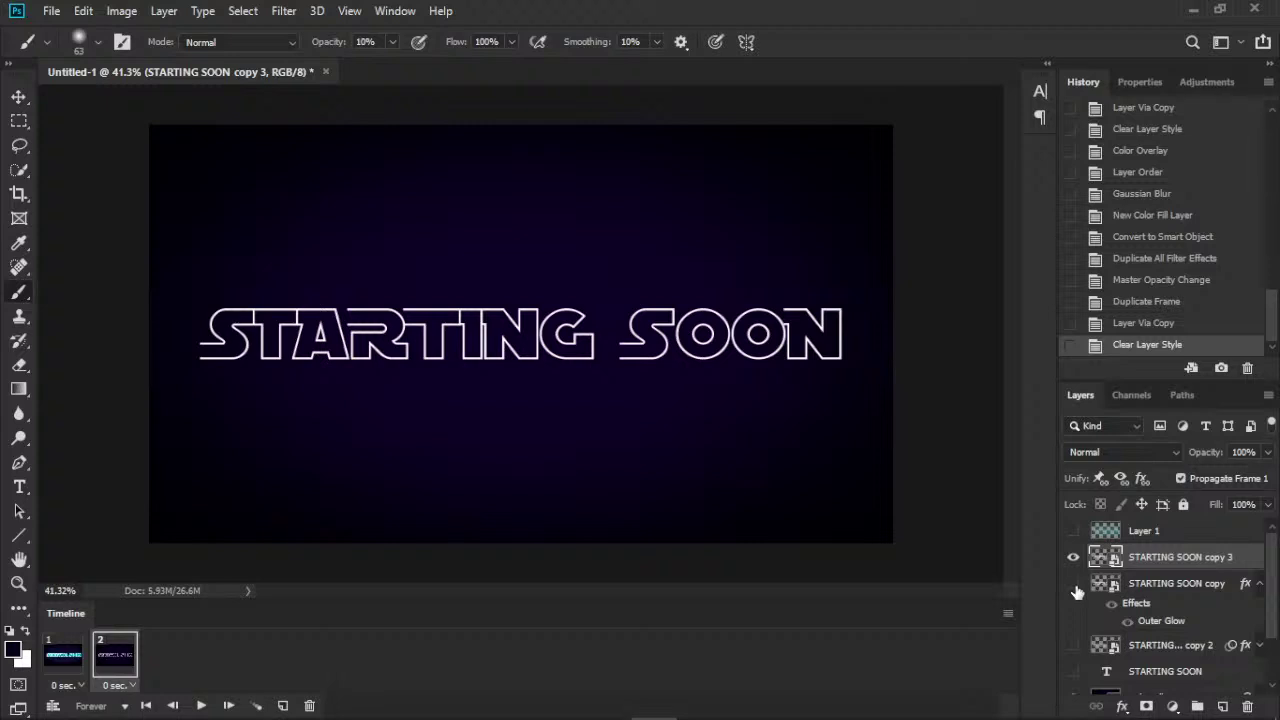
- In frame 1, clear STARTING SOON copy 3's layer style again and compare frames 1 and 2
left_click(63, 655)
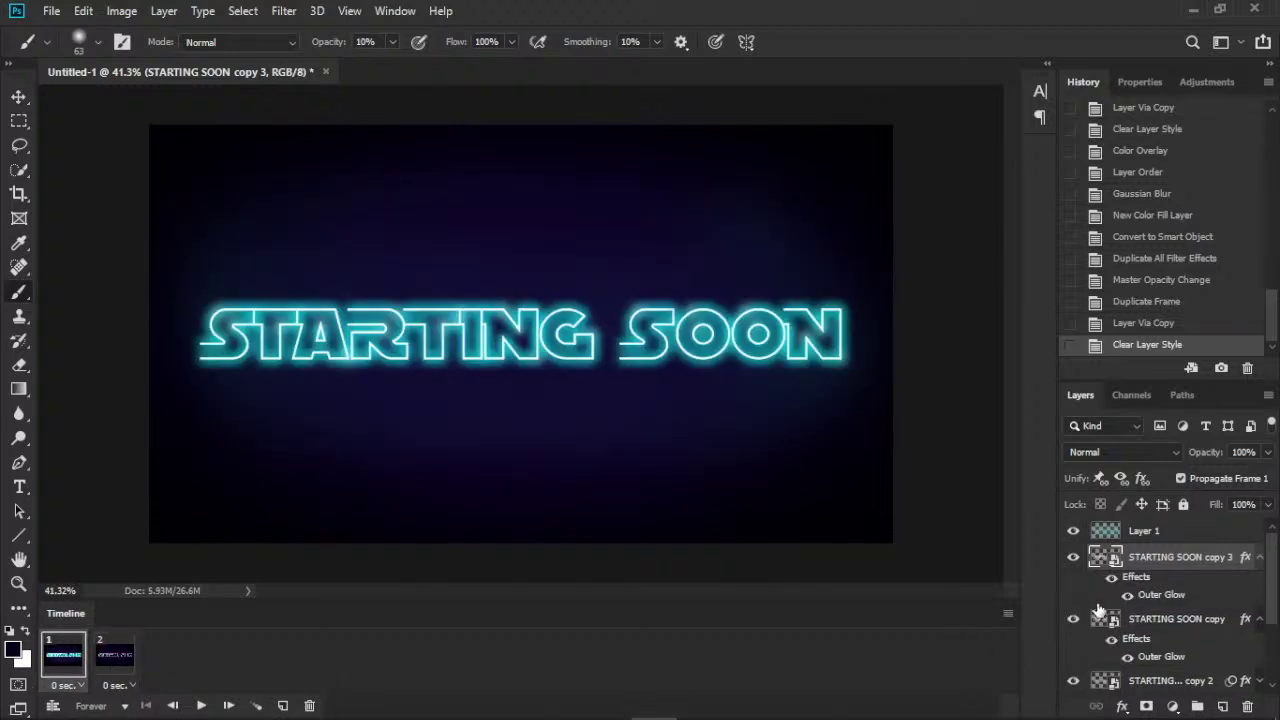
scroll(1183, 606, "down", 1)
scroll(1183, 606, "up", 1)
left_click(1073, 619)
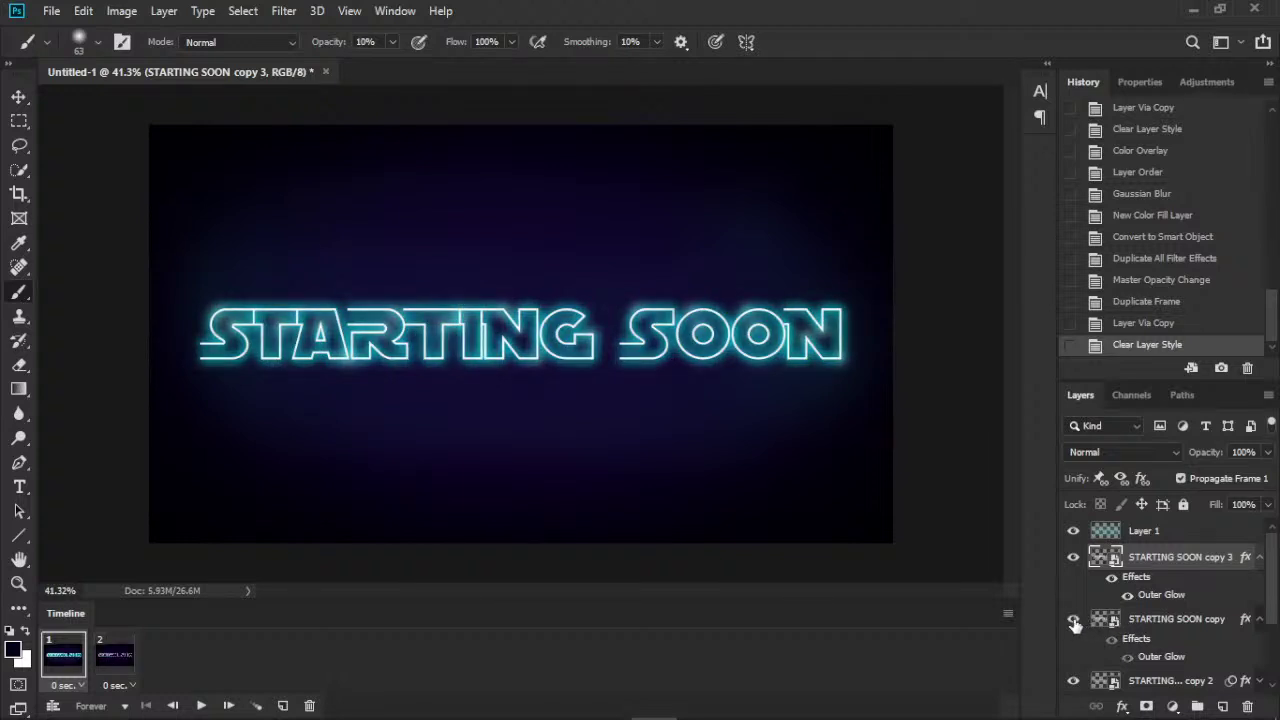
left_click(1073, 619)
right_click(1229, 568)
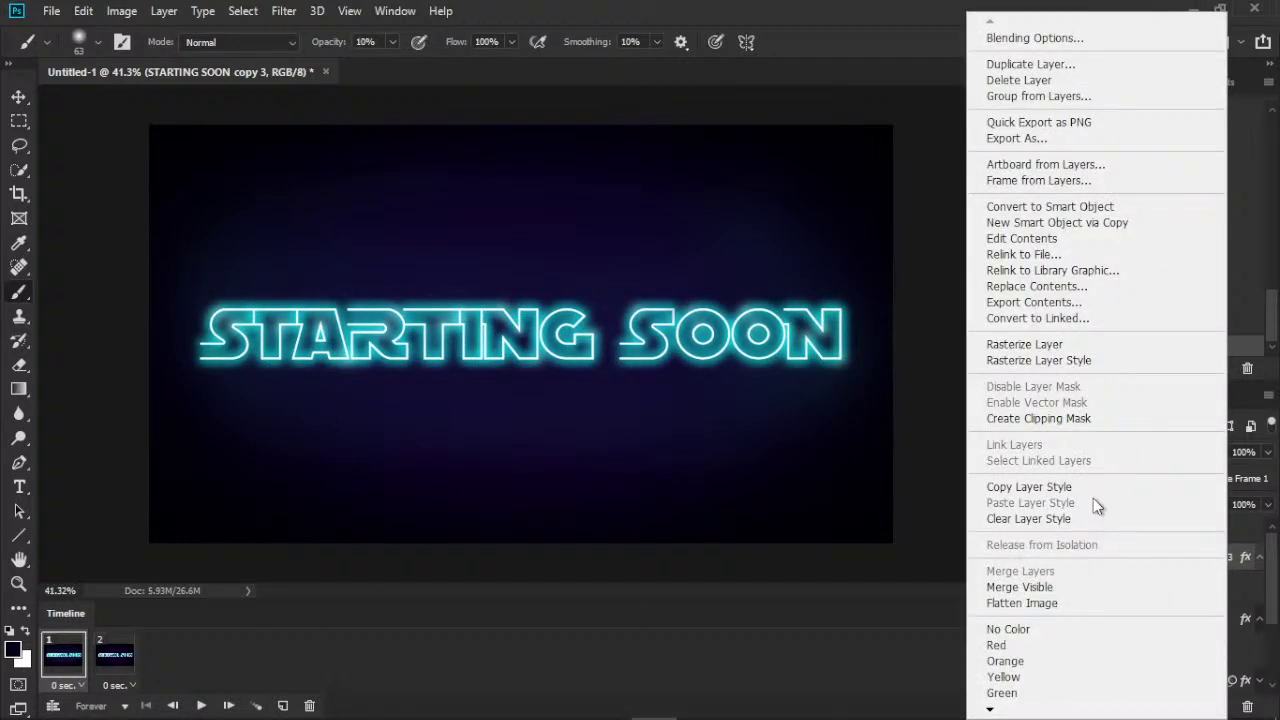
left_click(1078, 519)
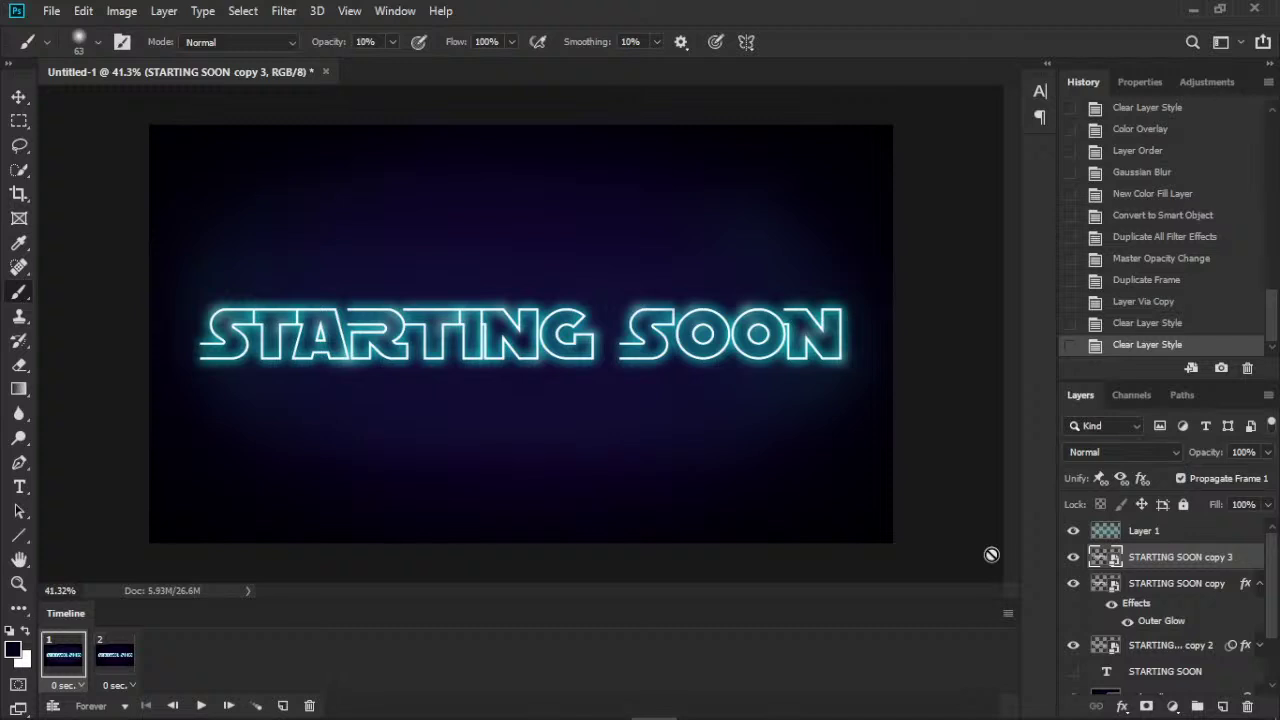
left_click(127, 652)
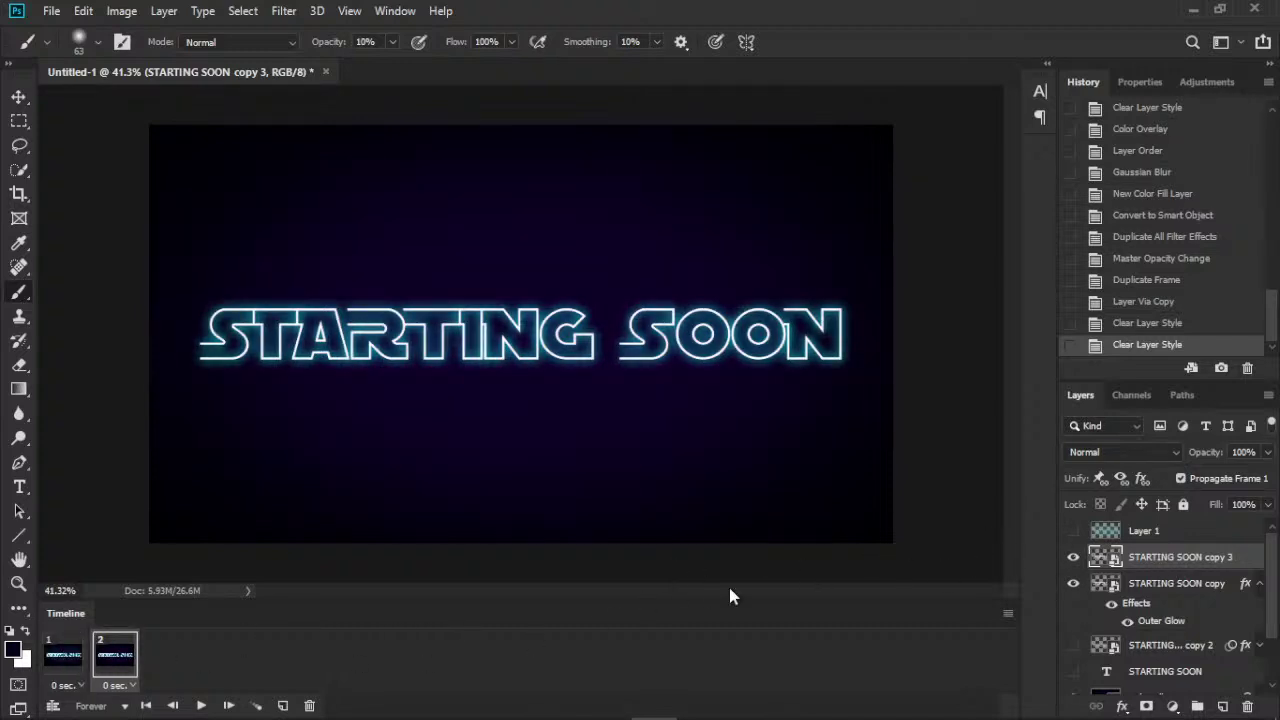
left_click(60, 658)
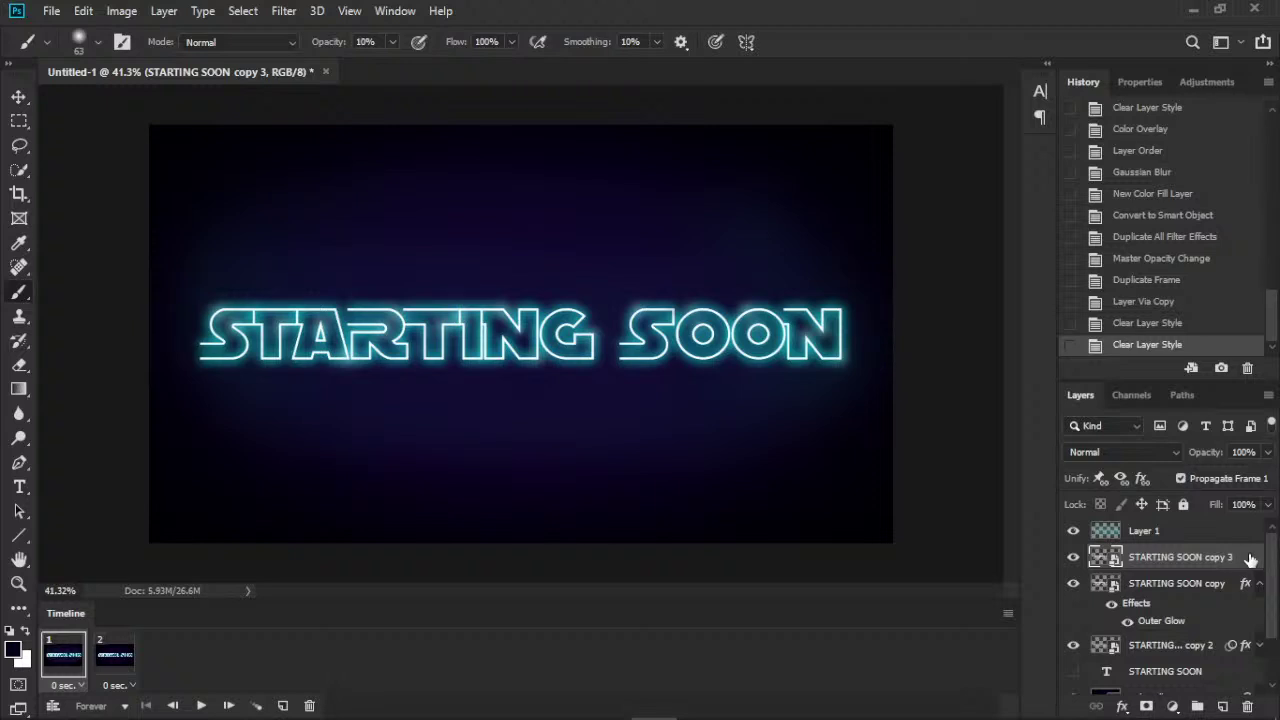
- Give STARTING SOON copy 3 a near-white #edffff Color Overlay
double_click(1250, 560)
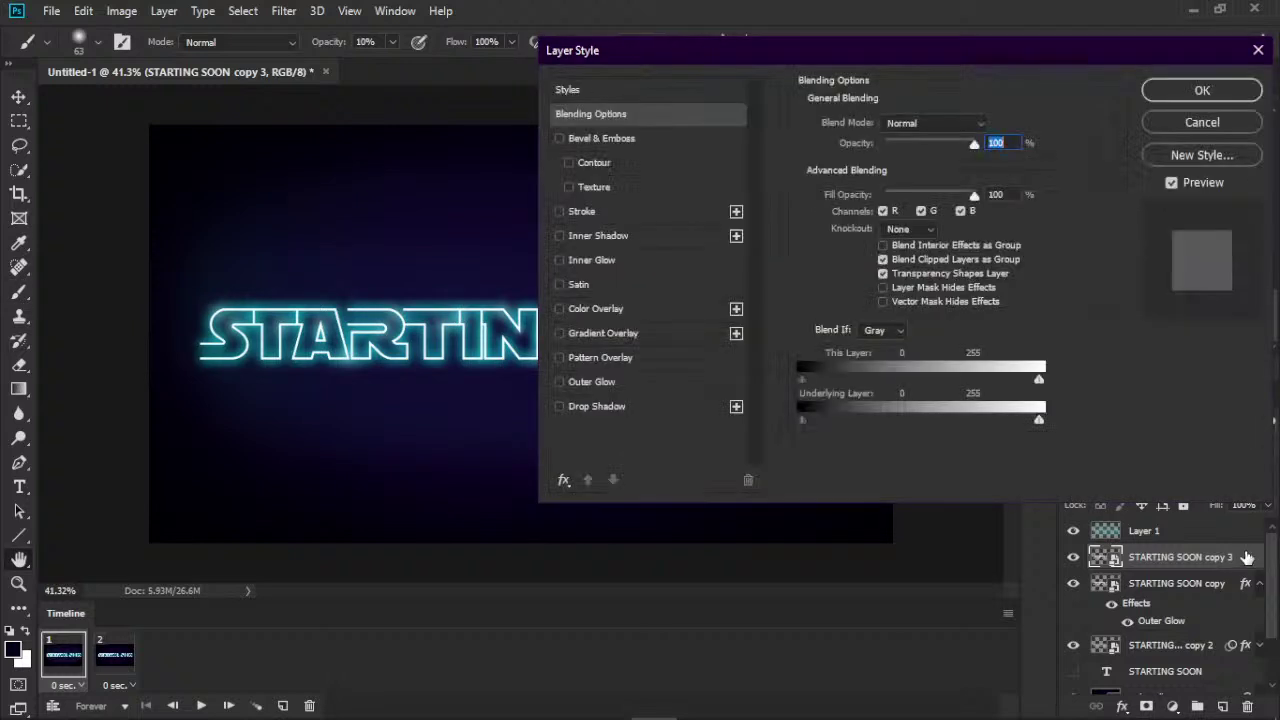
left_click(667, 306)
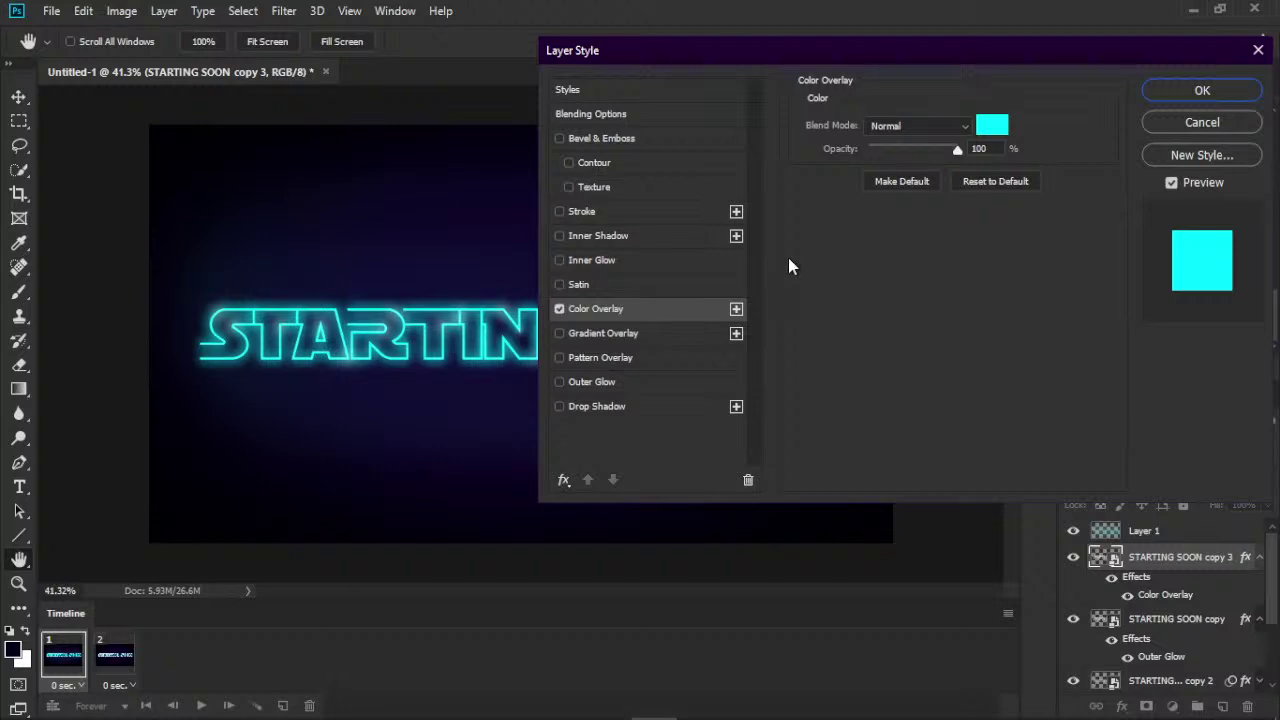
left_click(992, 125)
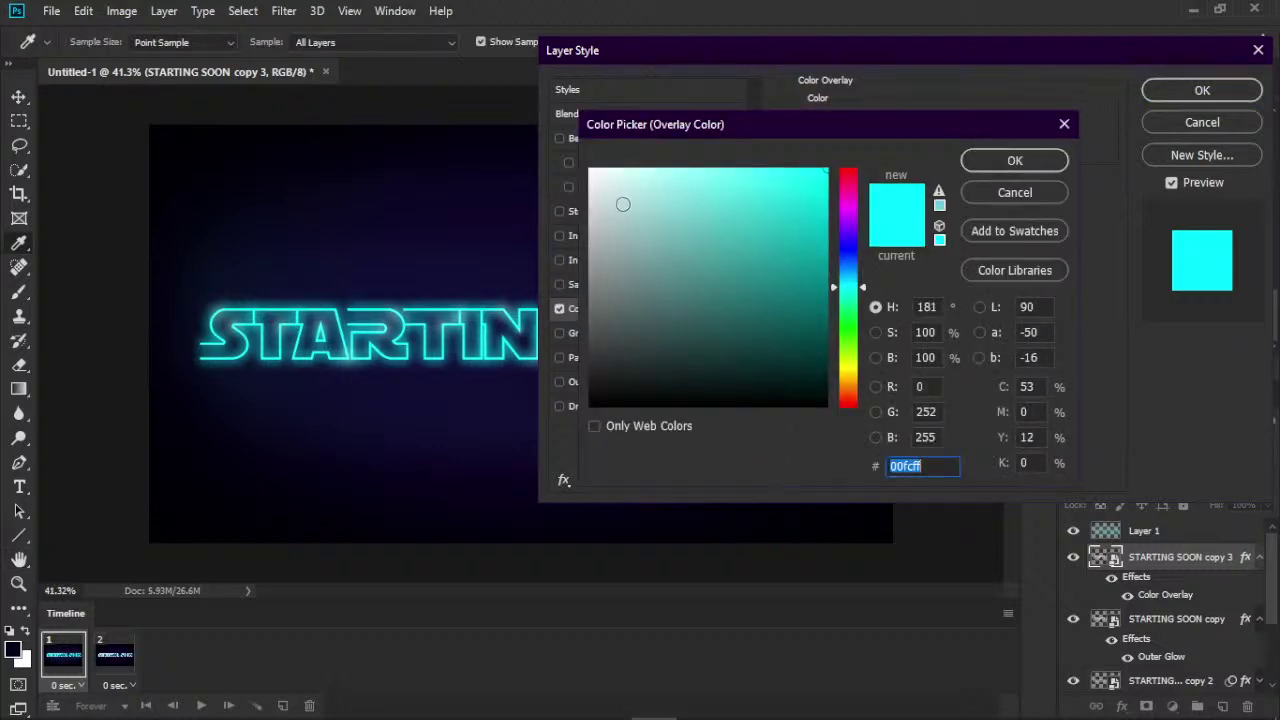
left_click_drag(611, 176, 612, 166)
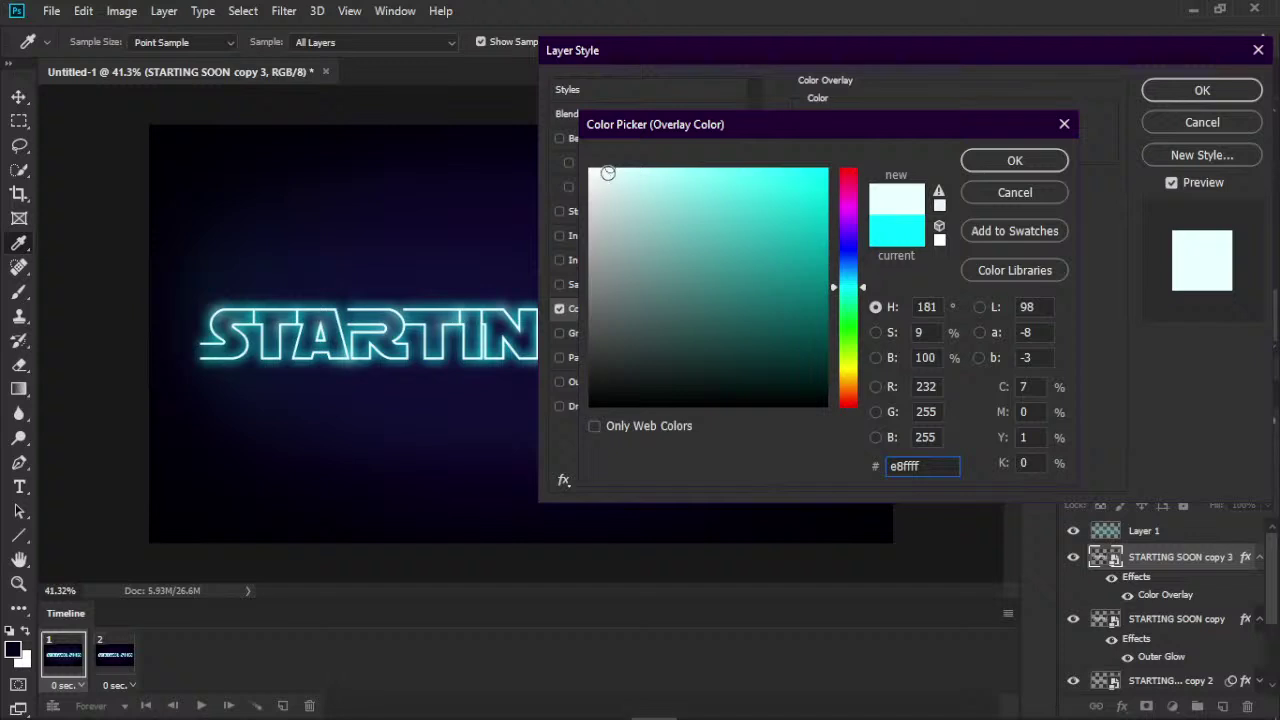
left_click_drag(601, 171, 606, 168)
type("edffff")
double_click(920, 462)
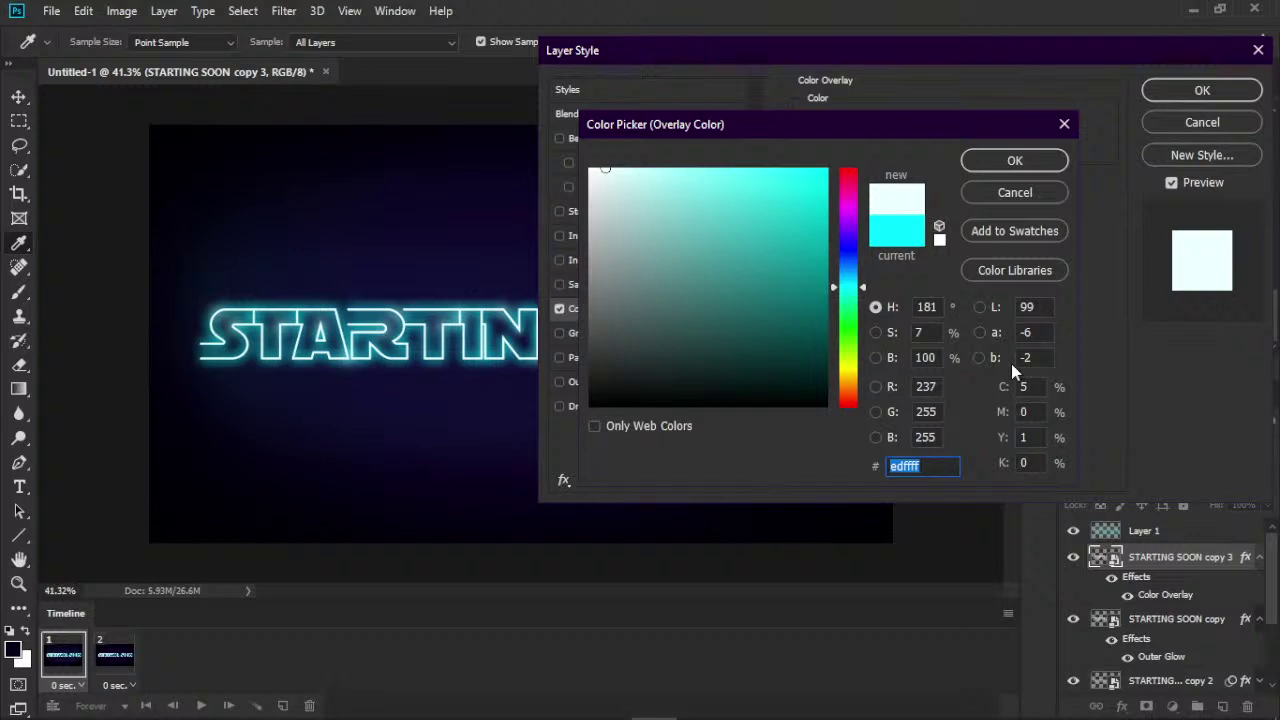
left_click(1008, 163)
- Apply the overlay style, then in frame 2 hide the glowing STARTING SOON copy layer
left_click(1202, 90)
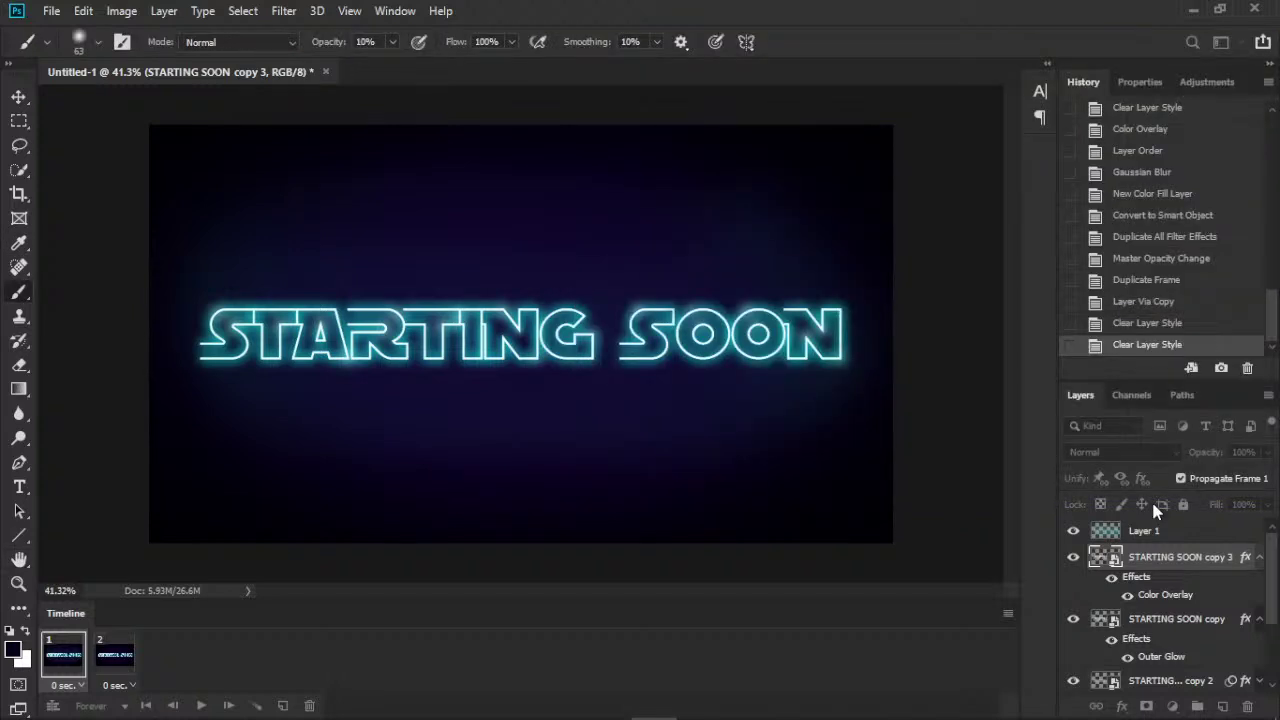
left_click(1259, 557)
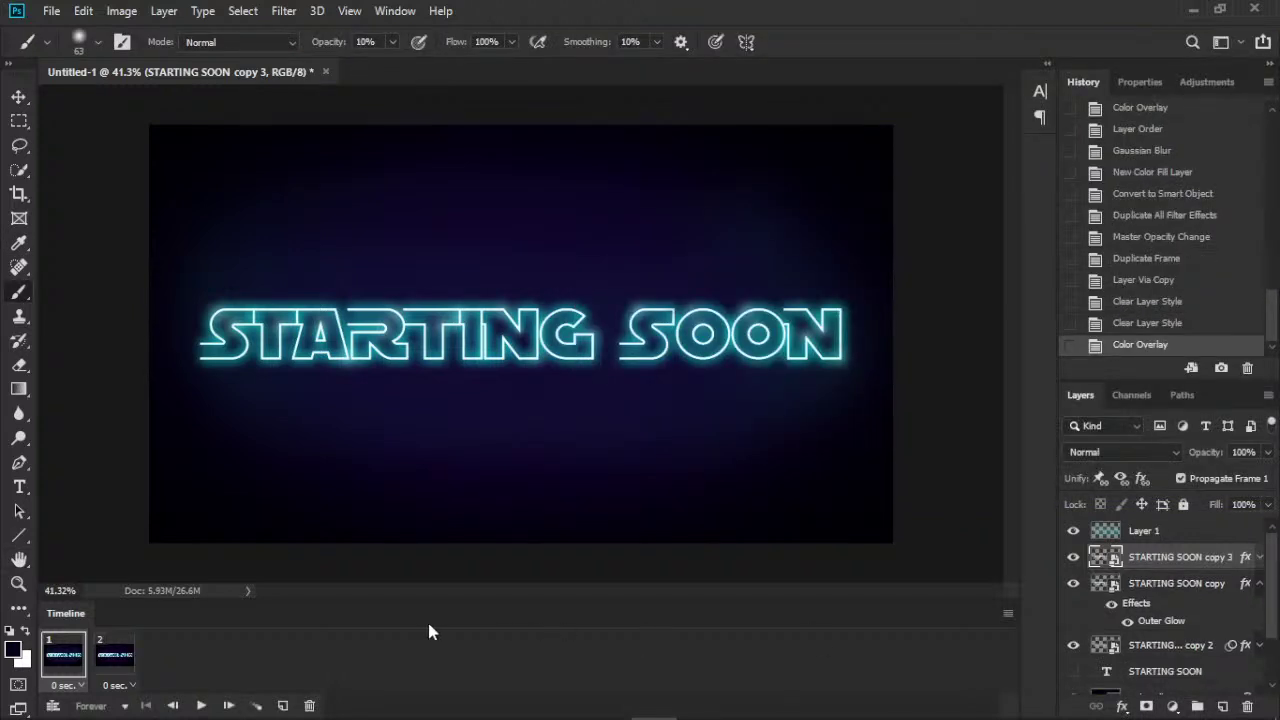
left_click(1259, 583)
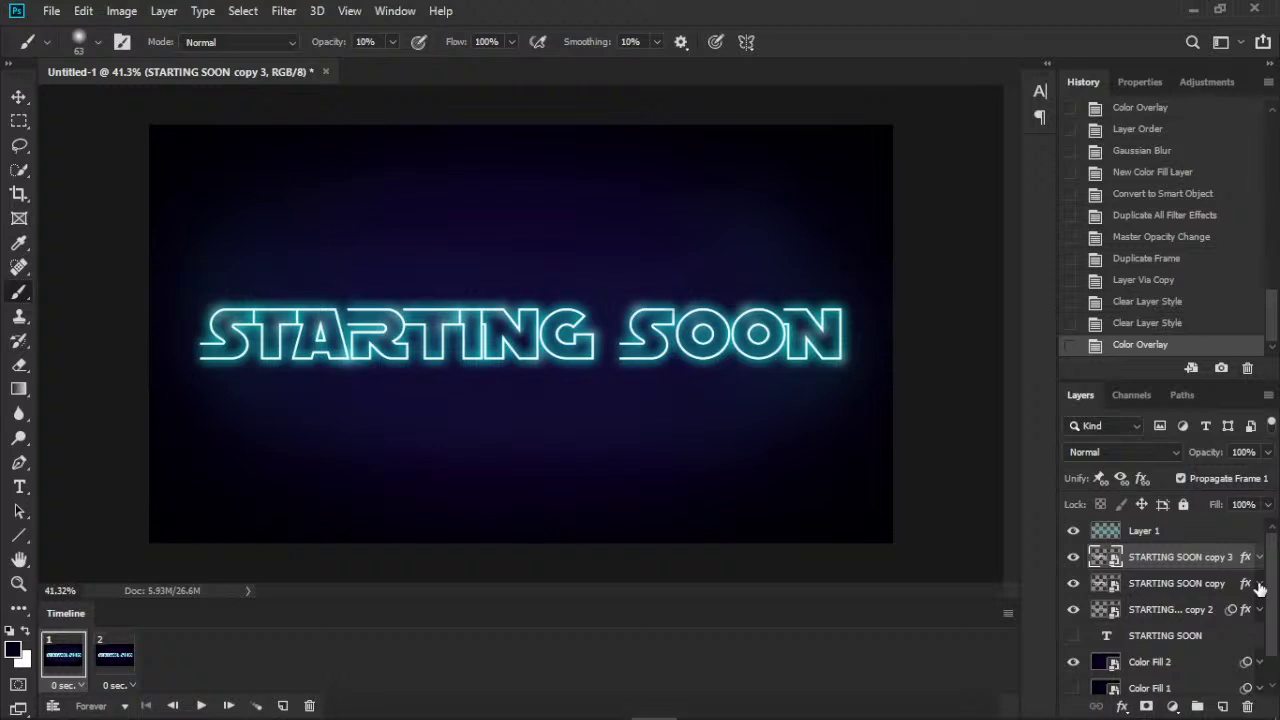
left_click(108, 660)
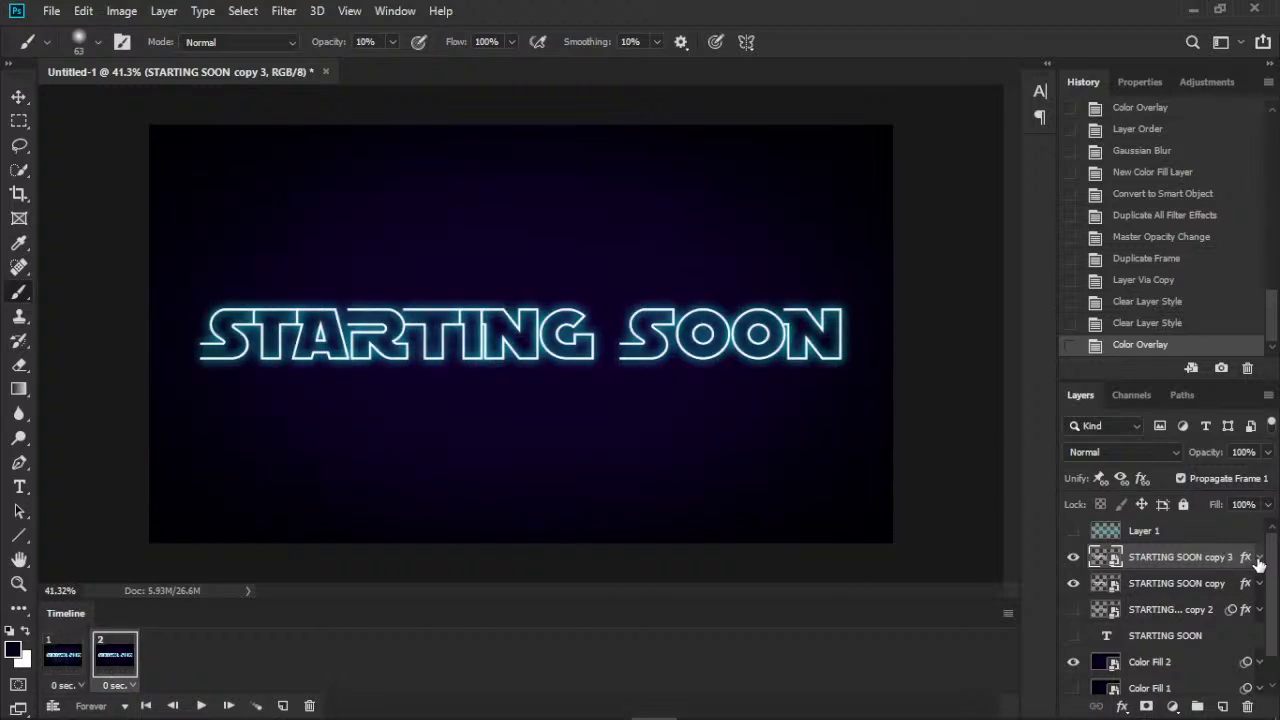
left_click(1259, 557)
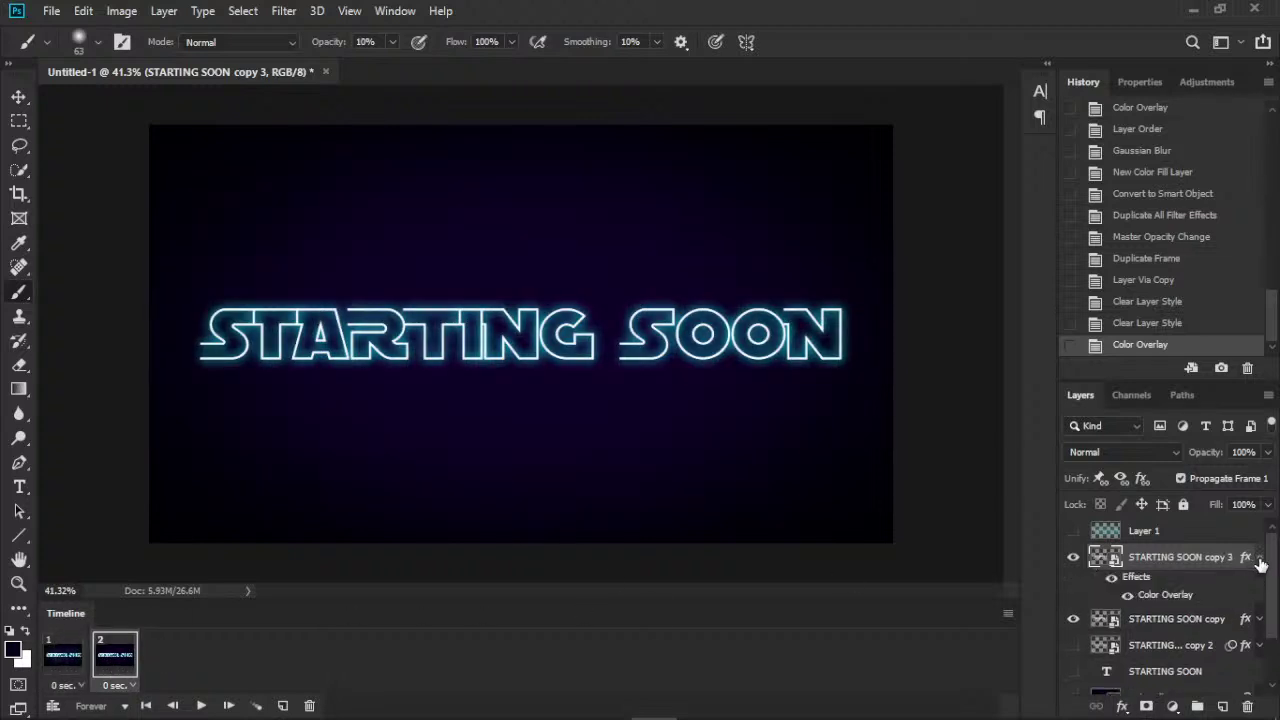
double_click(1196, 596)
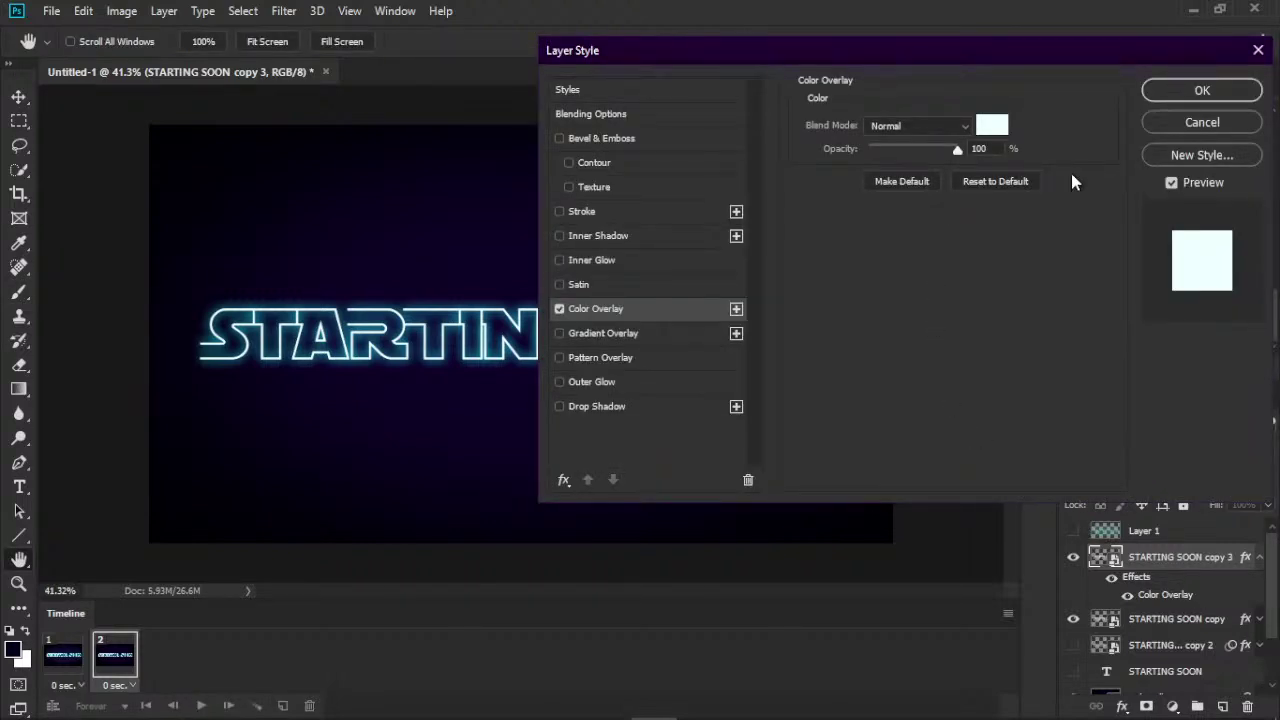
left_click(1200, 90)
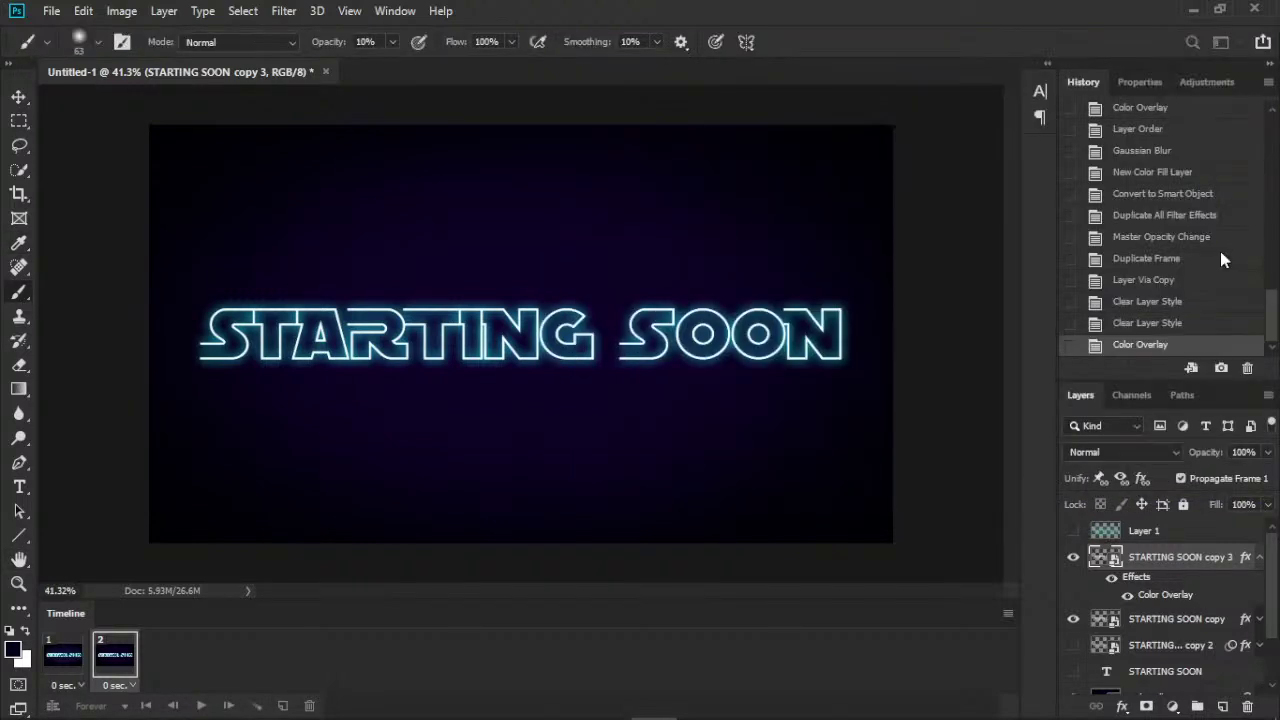
left_click(1260, 557)
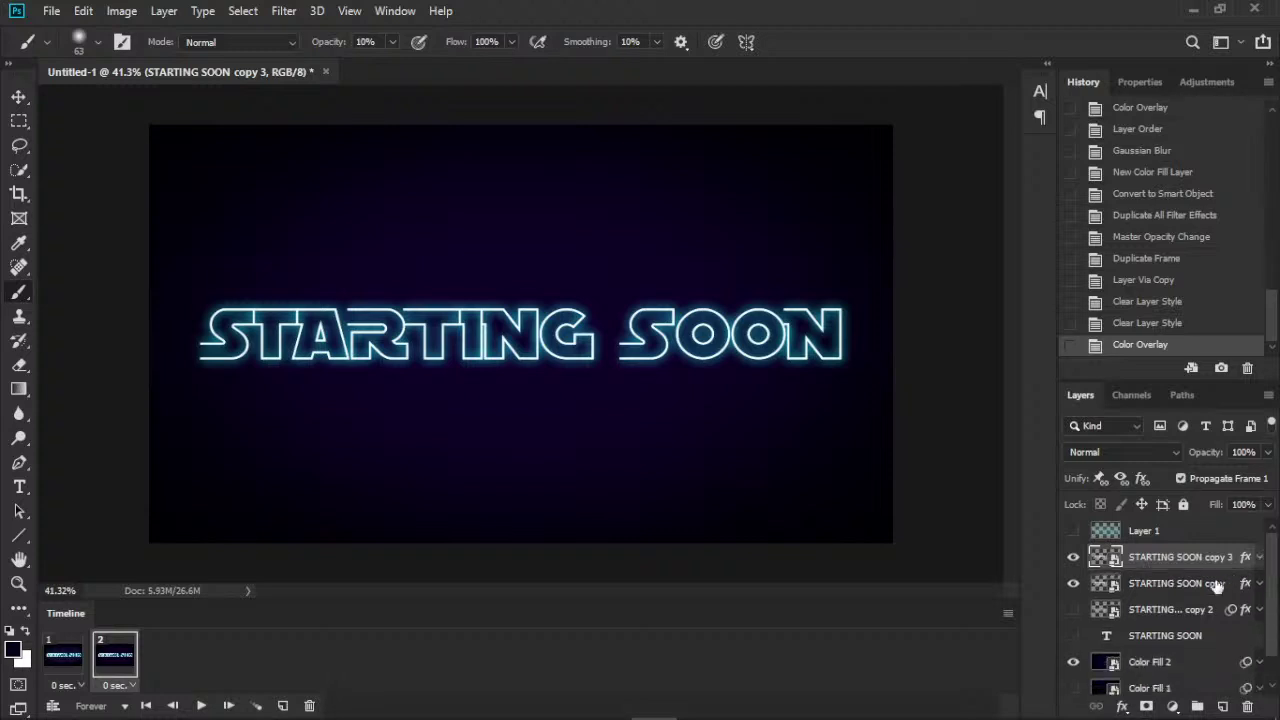
left_click(1073, 583)
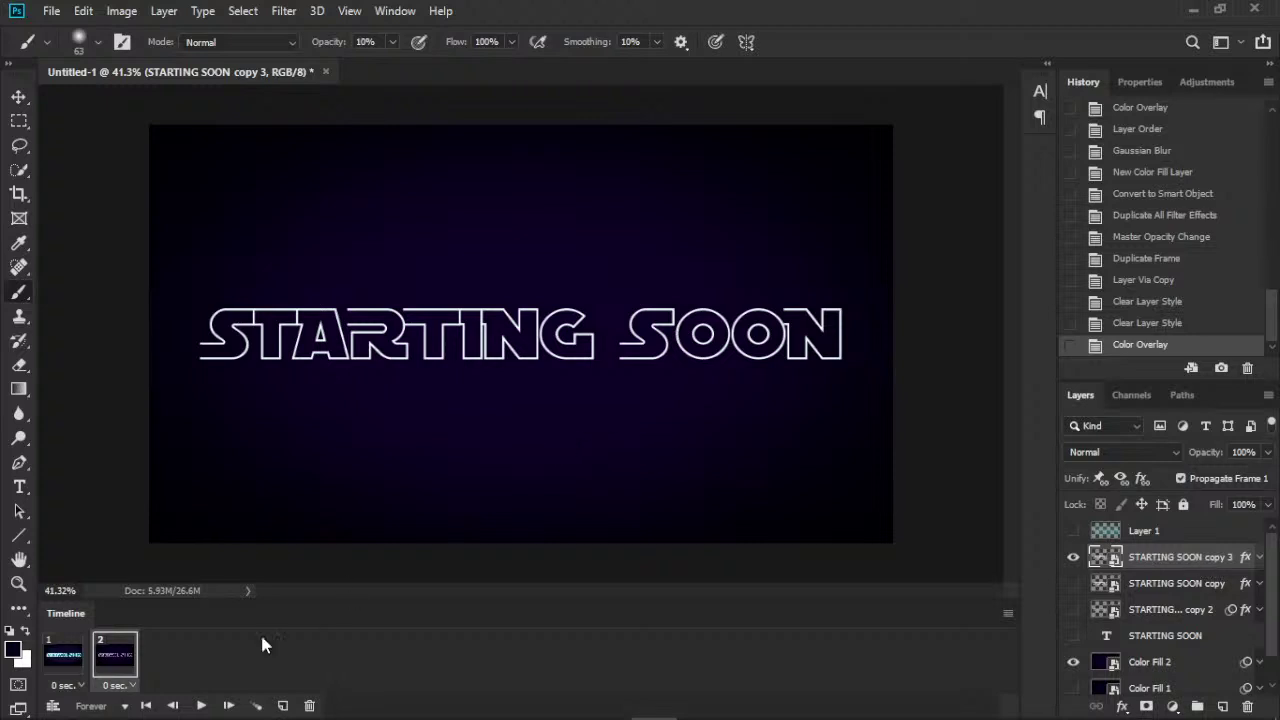
- Tween with the previous frame to add four in-between frames
left_click(254, 708)
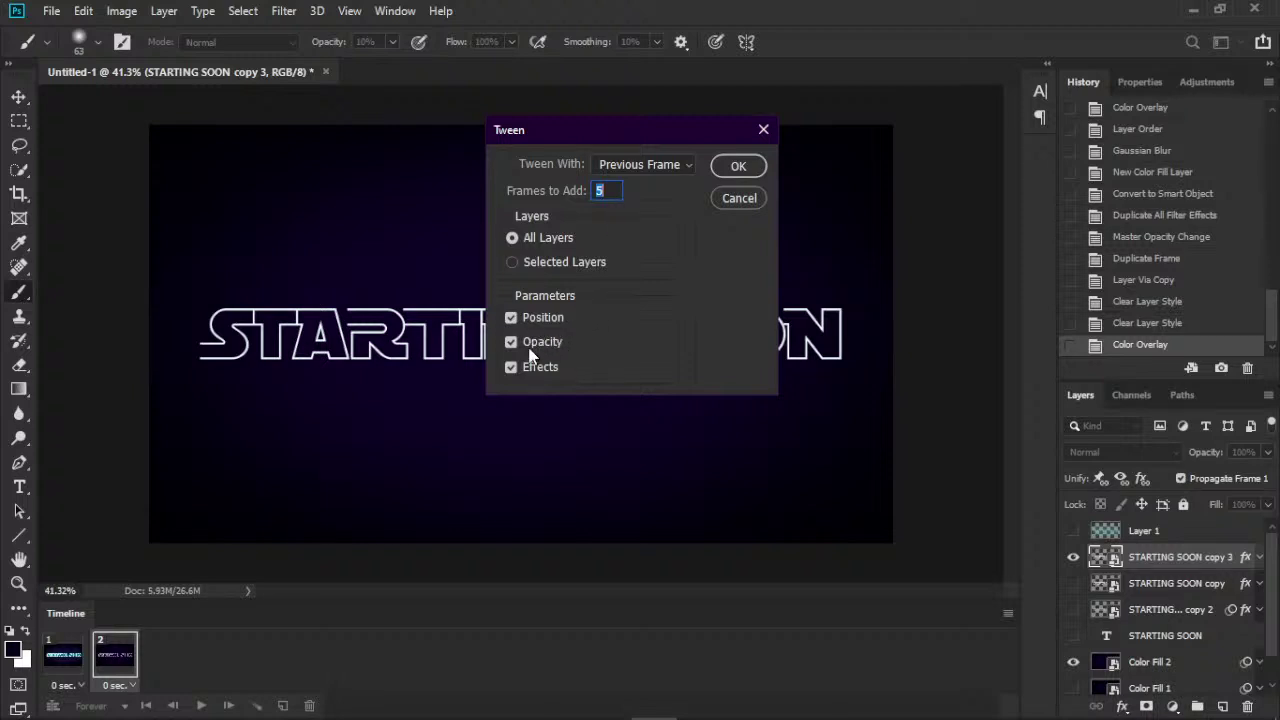
left_click(658, 165)
left_click(682, 167)
left_click_drag(620, 190, 593, 191)
left_click(744, 172)
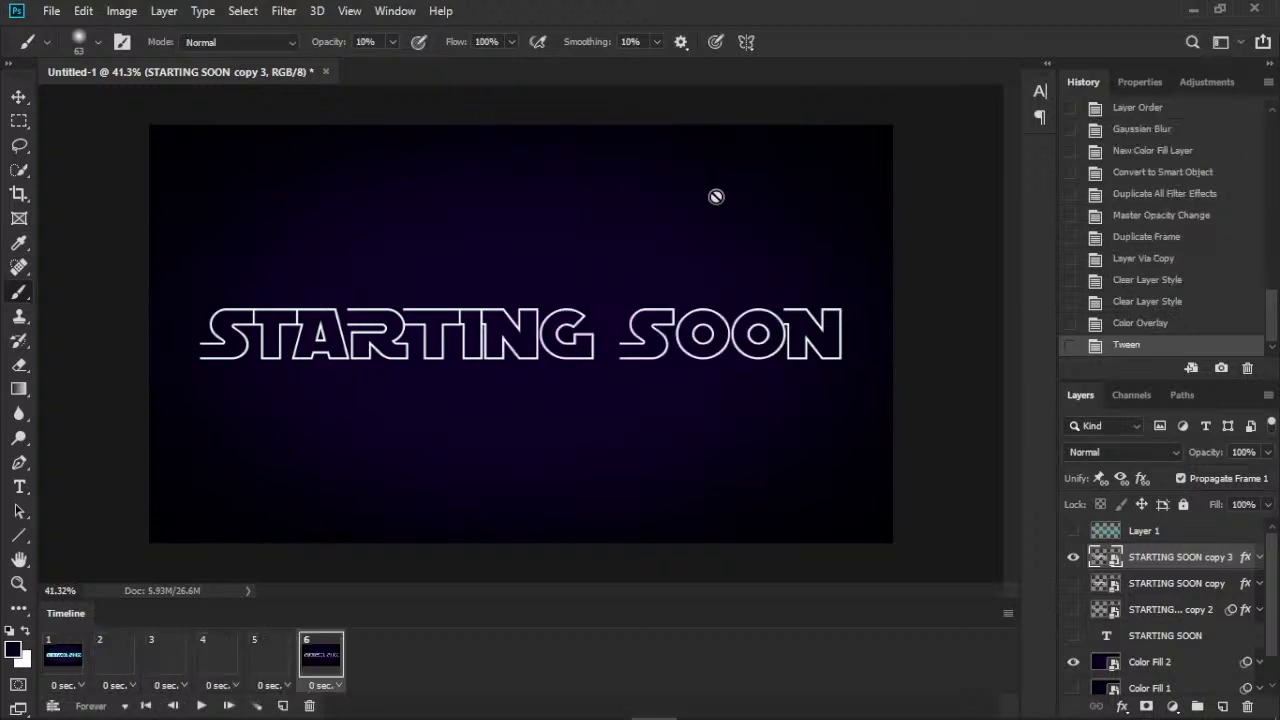
- Add a duplicate frame at the end with the cyan glow turned back on
left_click(60, 665)
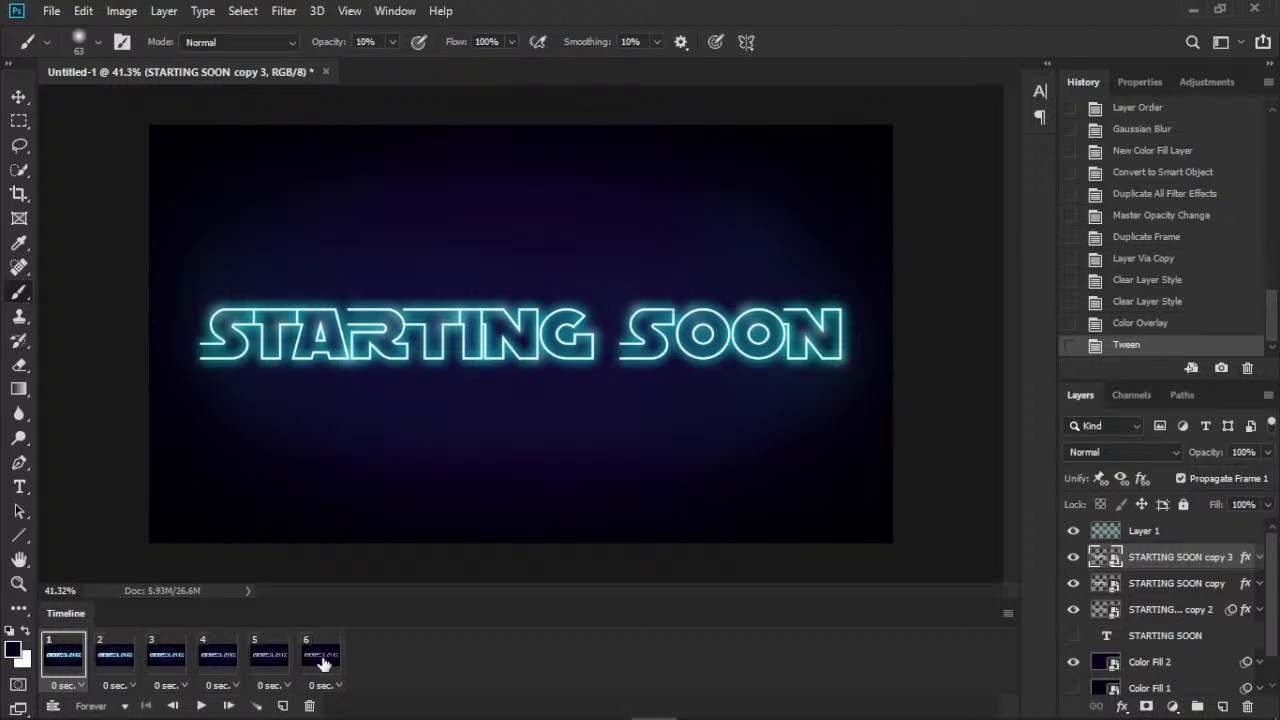
left_click(322, 662)
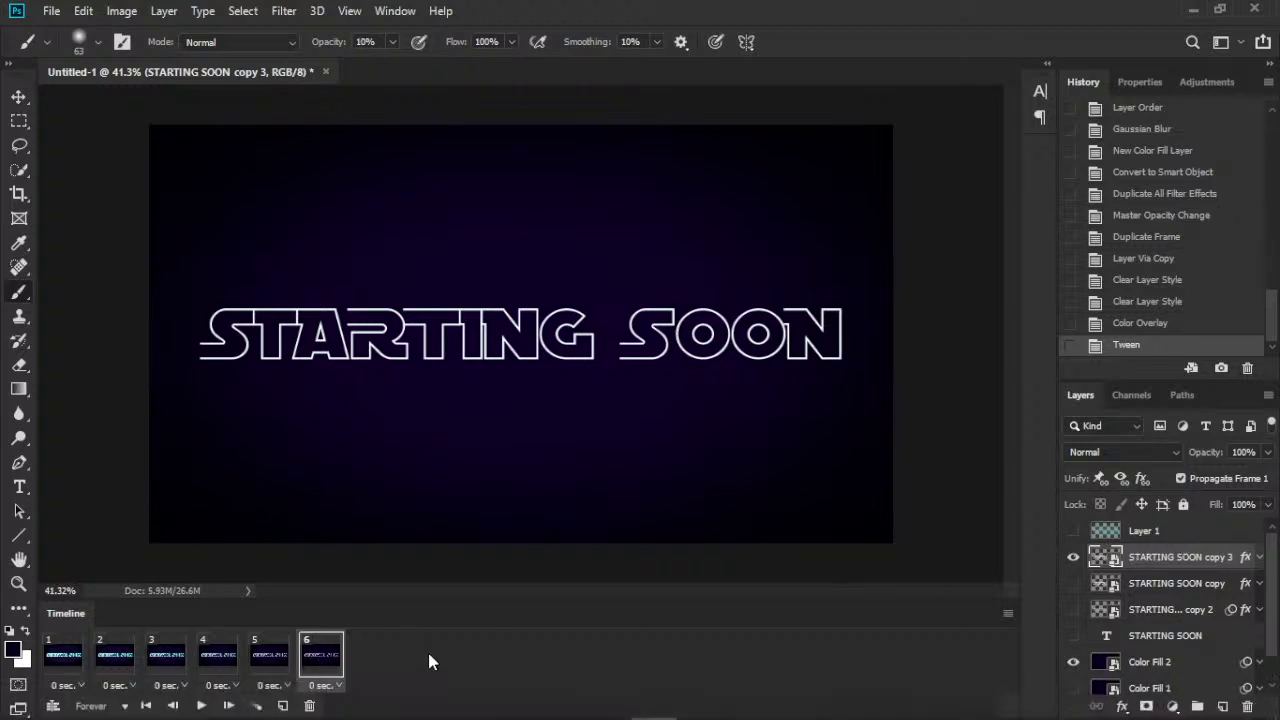
left_click(282, 706)
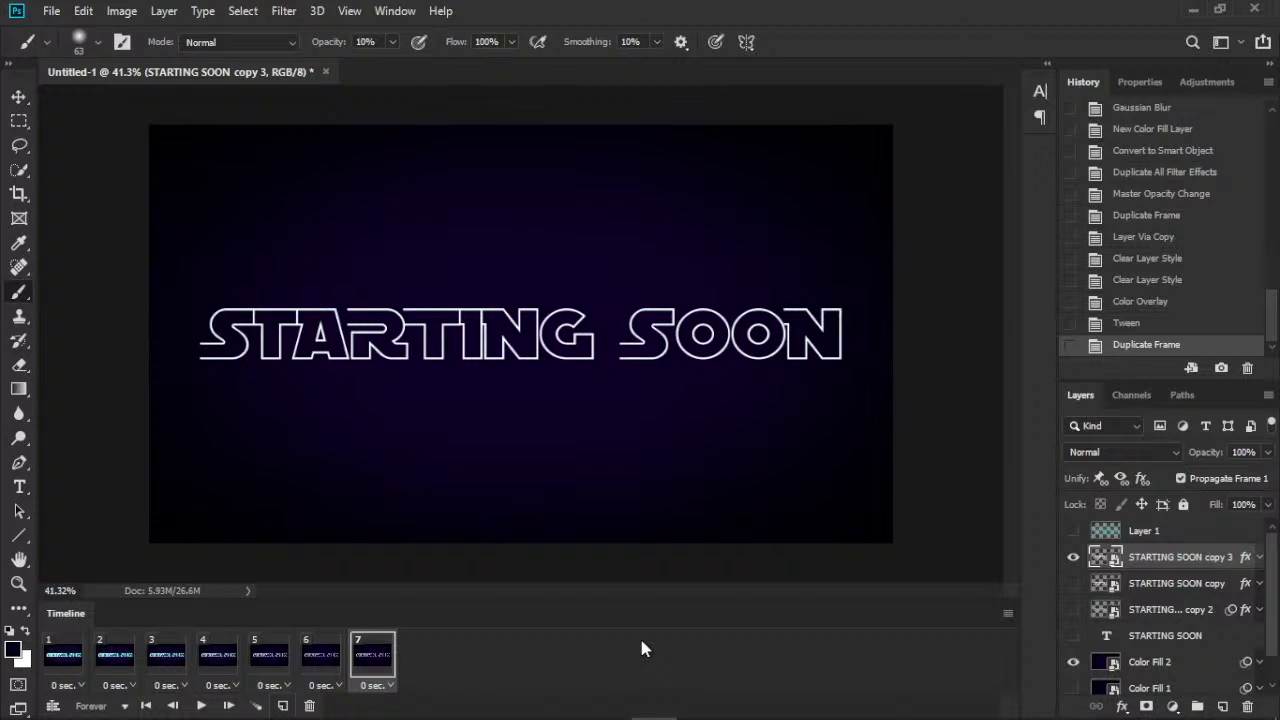
left_click(1073, 583)
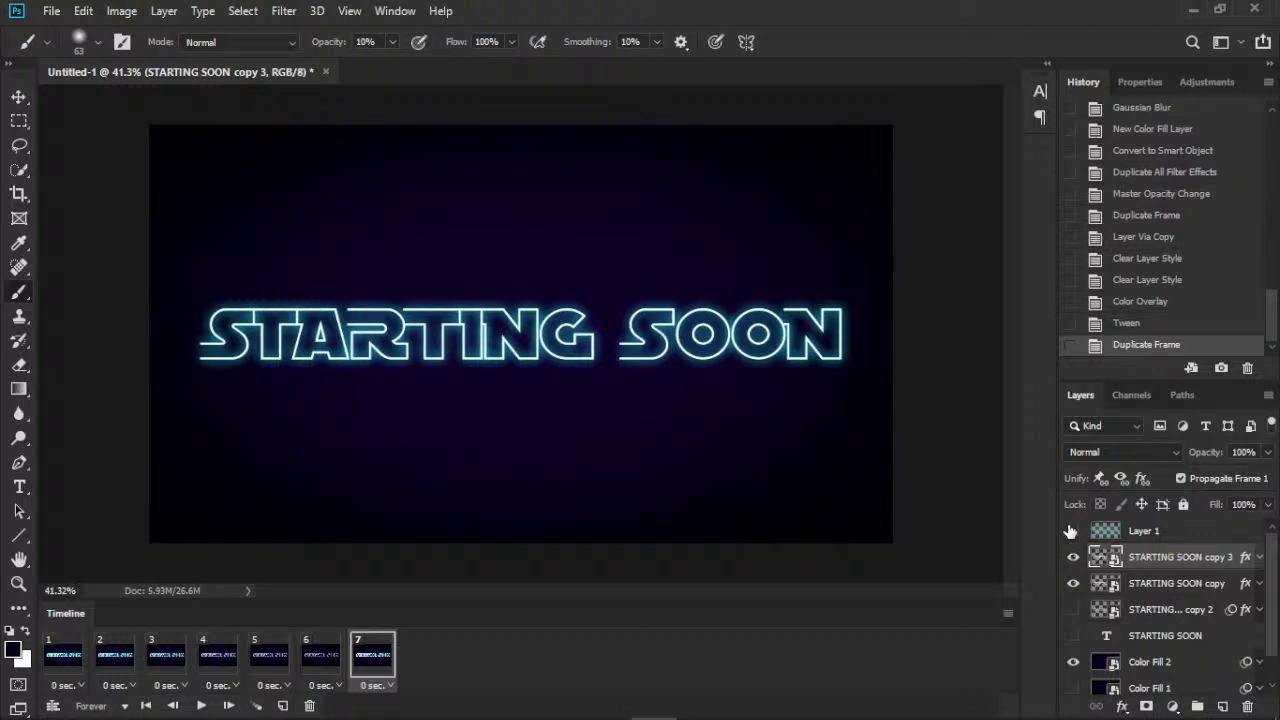
- Step through animation frames 1 to 7 to check the fade
left_click(118, 667)
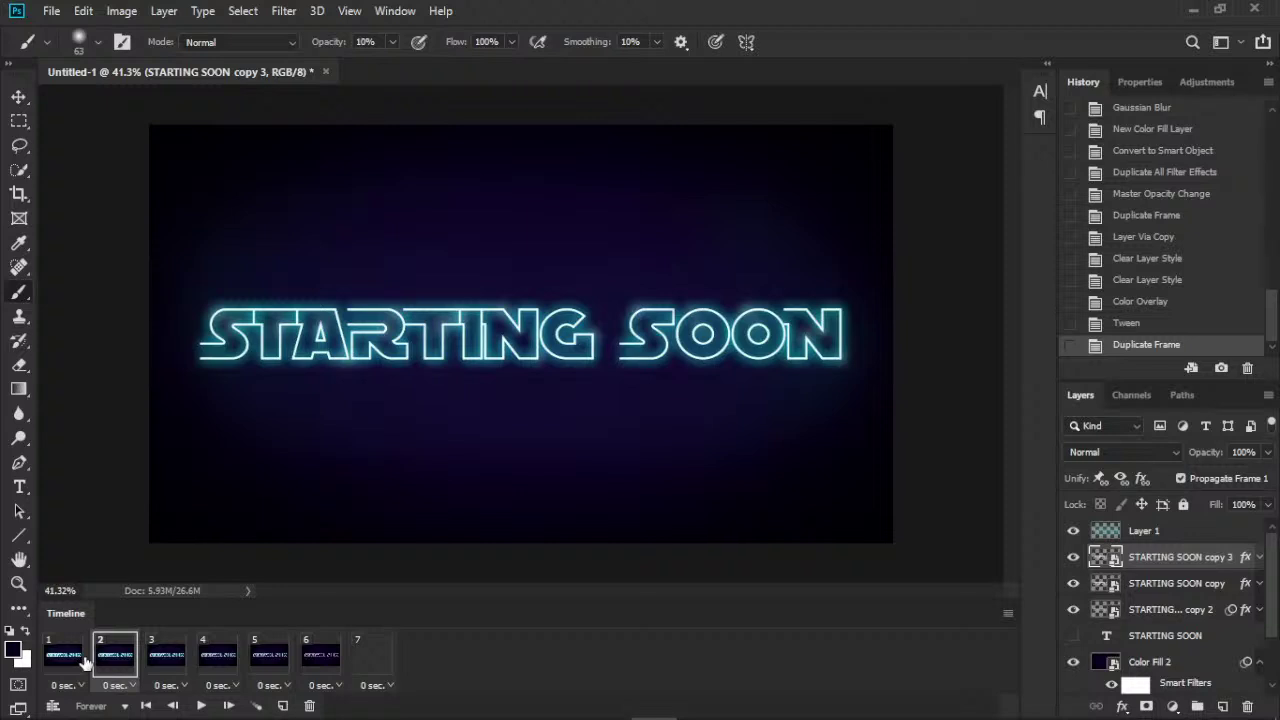
left_click(65, 655)
left_click(118, 655)
left_click(168, 658)
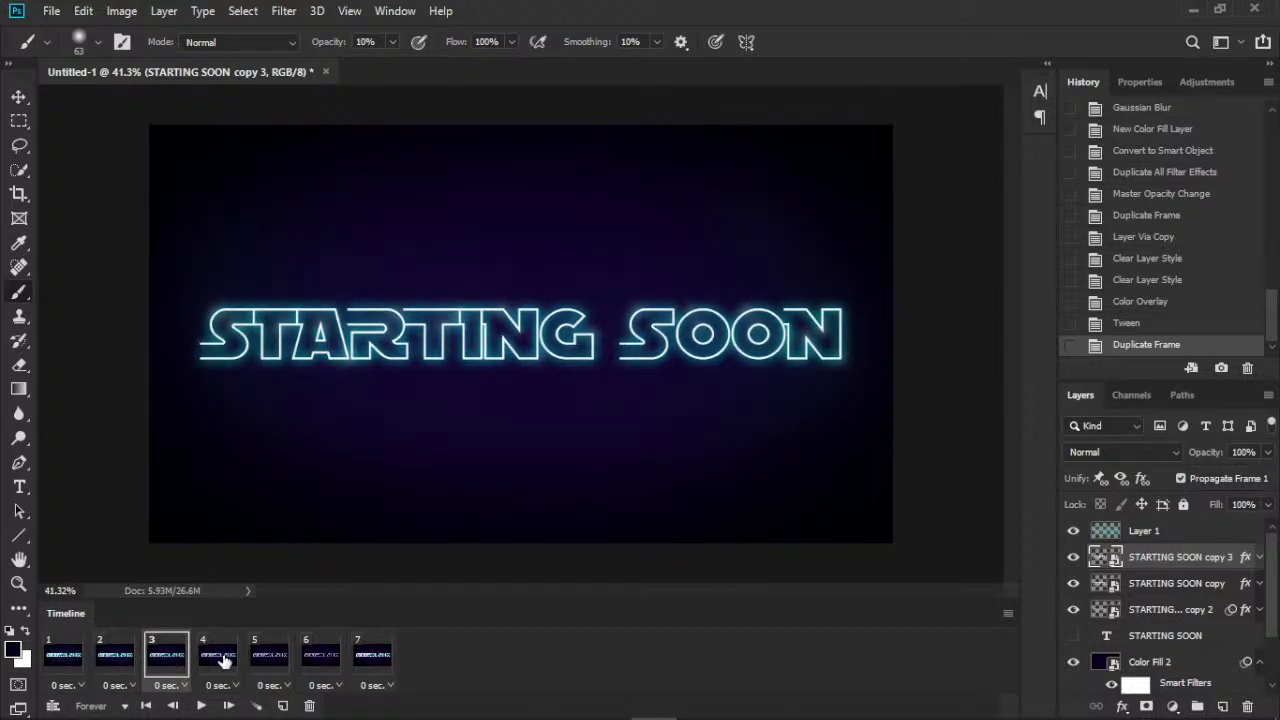
left_click(222, 660)
left_click(262, 660)
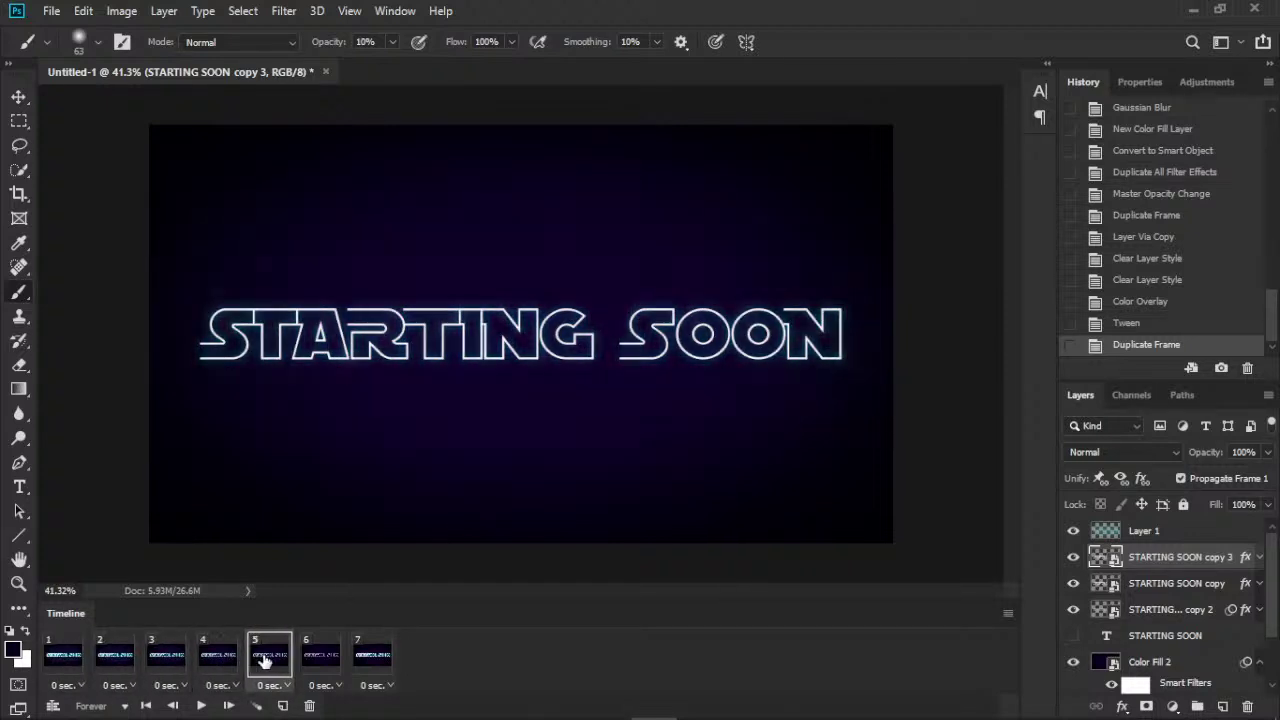
left_click(322, 660)
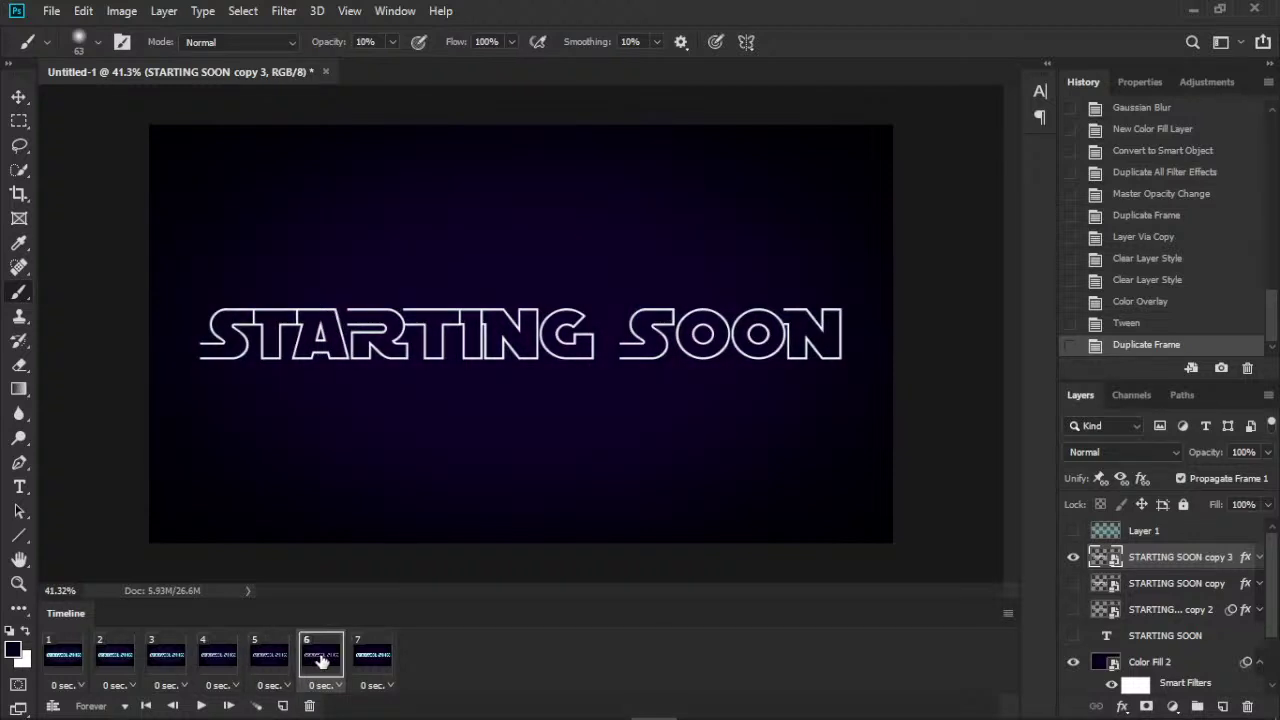
left_click(370, 662)
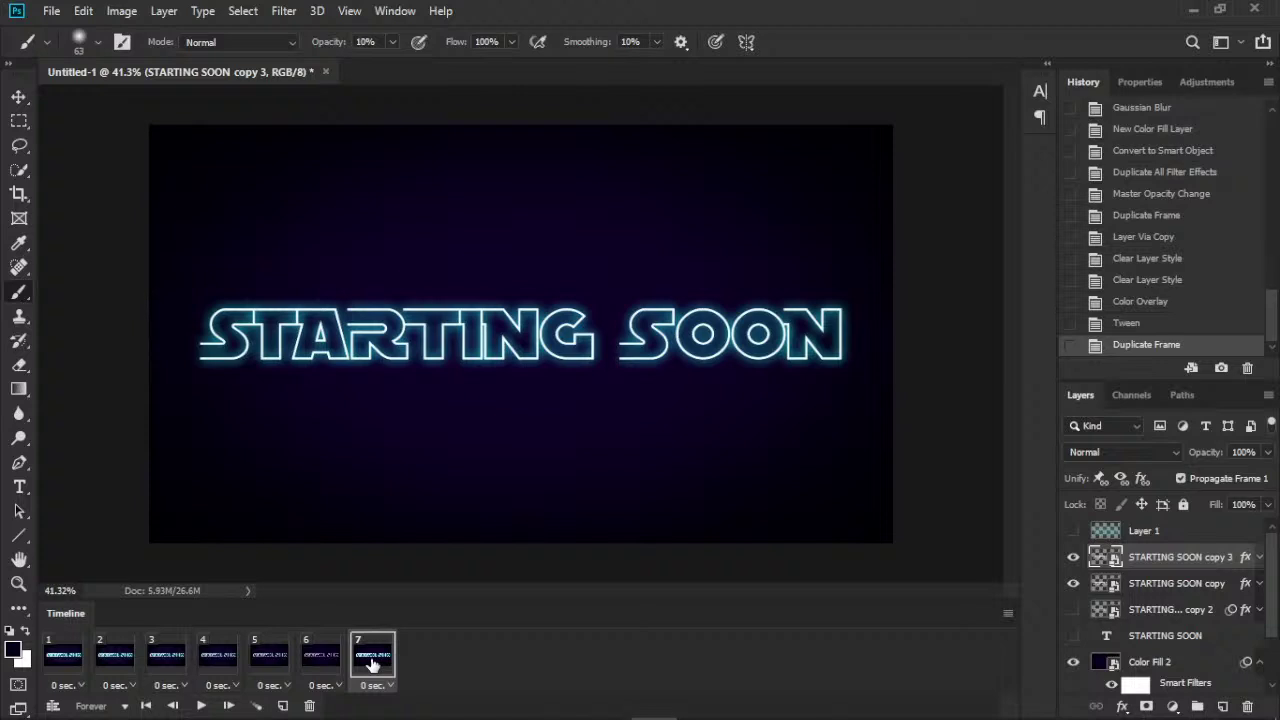
- In frame 7, turn on Layer 1's purple glow and select Layer 1
left_click(1074, 609)
left_click(1076, 531)
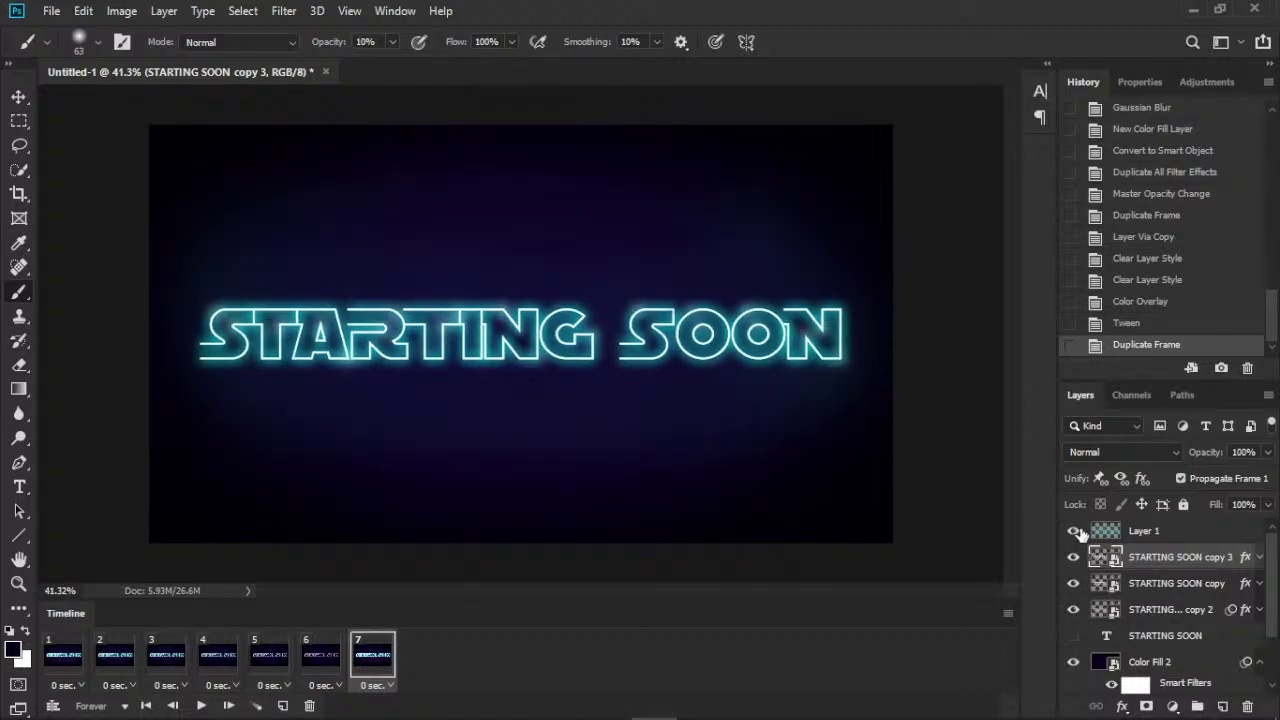
left_click(1075, 532)
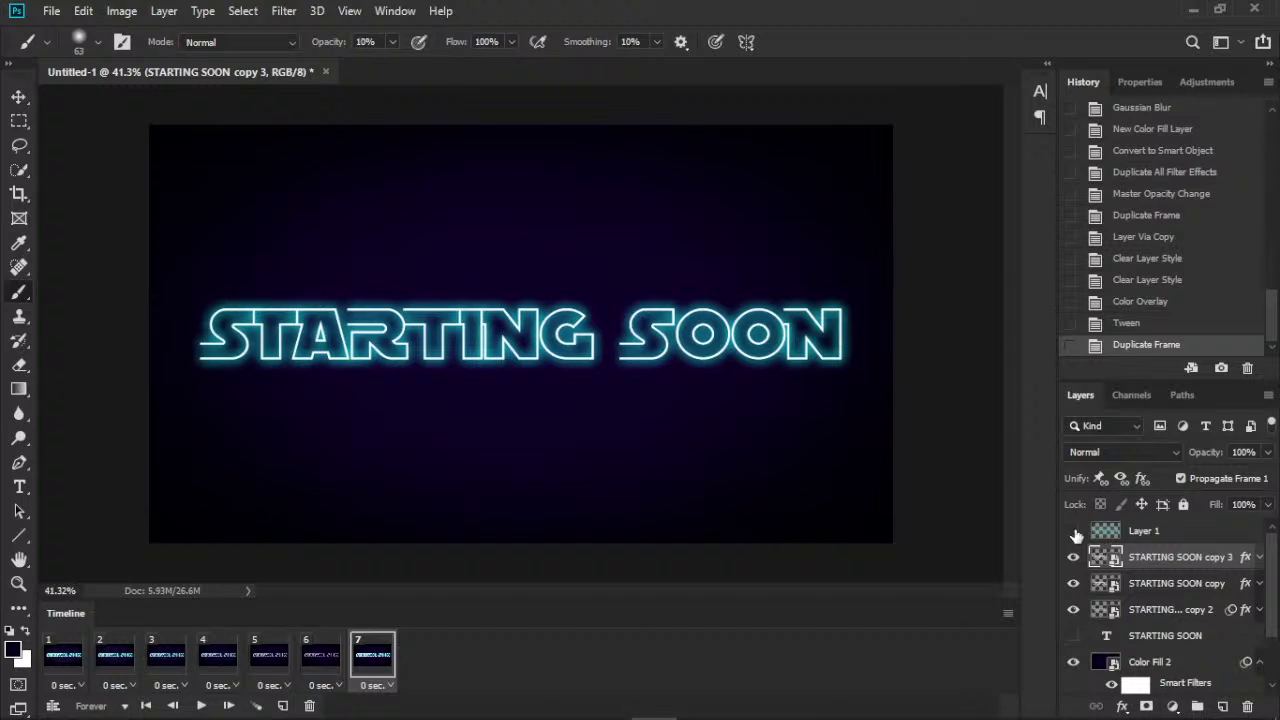
left_click(1073, 533)
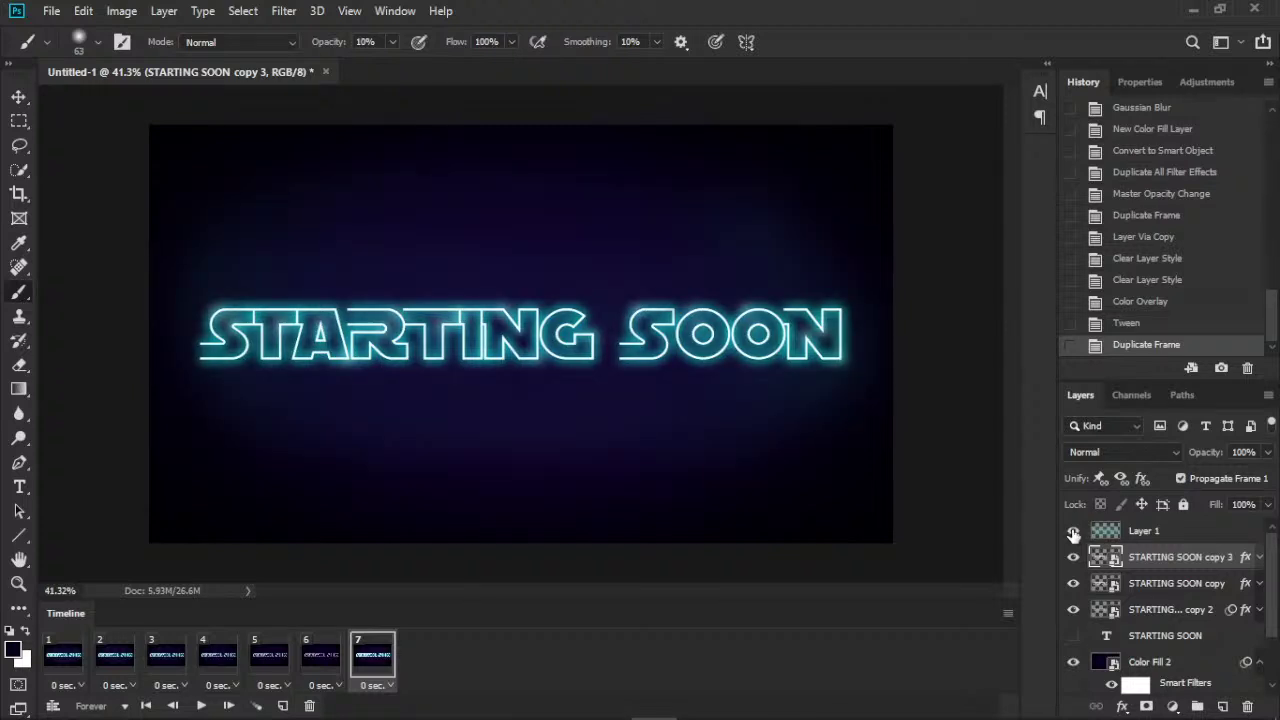
left_click(1075, 535)
left_click(1075, 533)
left_click(1204, 538)
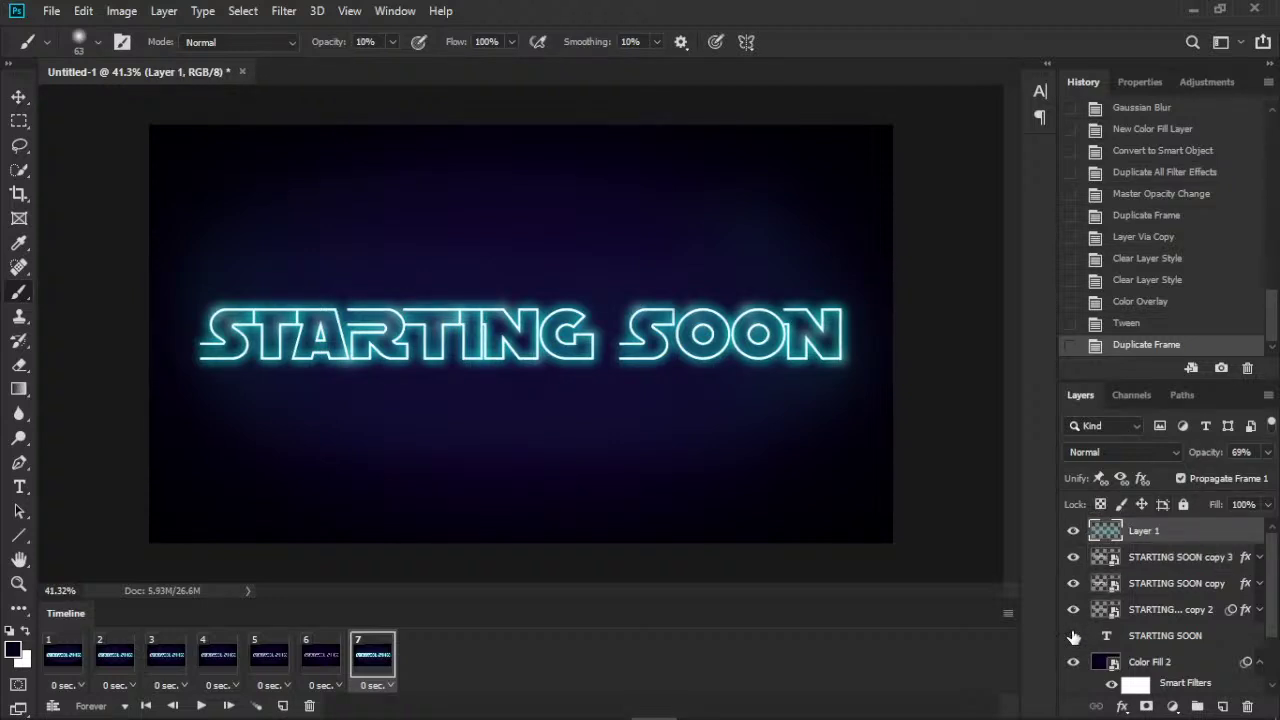
- Lower Layer 1's opacity to about 50% in frames 7 and 1
scroll(1105, 622, "down", 1)
scroll(1105, 622, "down", 1)
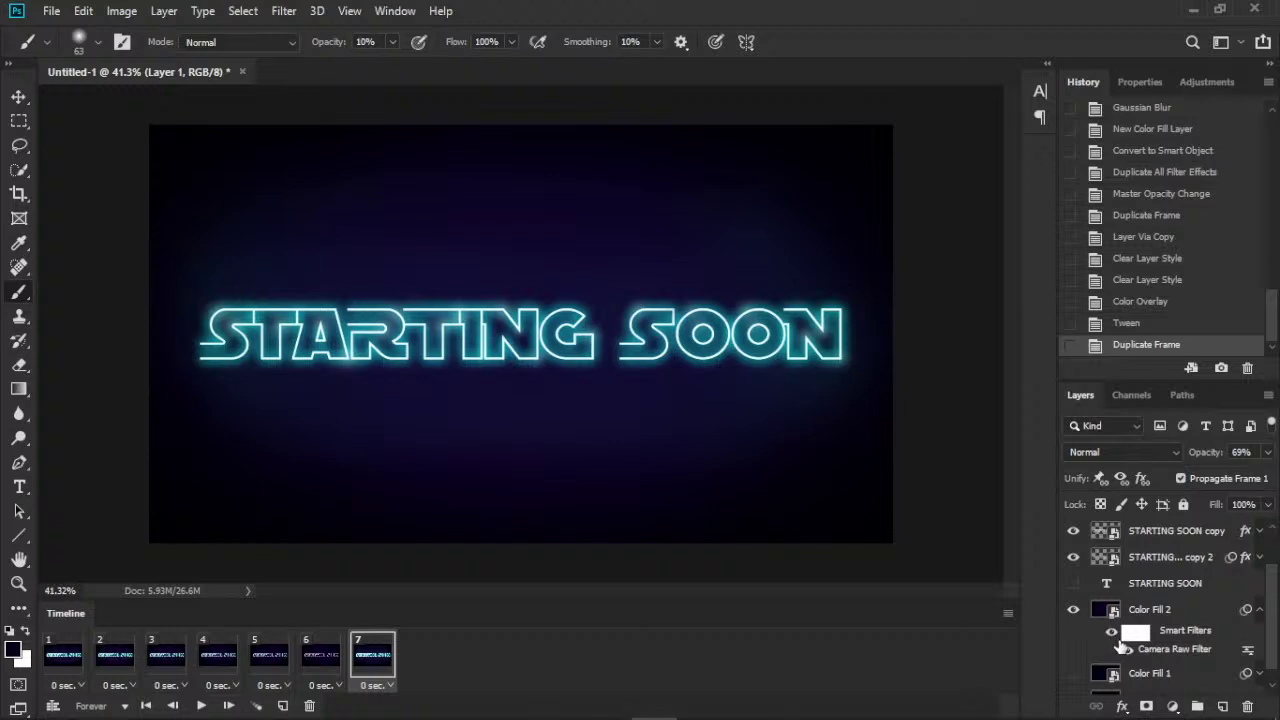
scroll(1110, 622, "down", 1)
scroll(1140, 620, "up", 3)
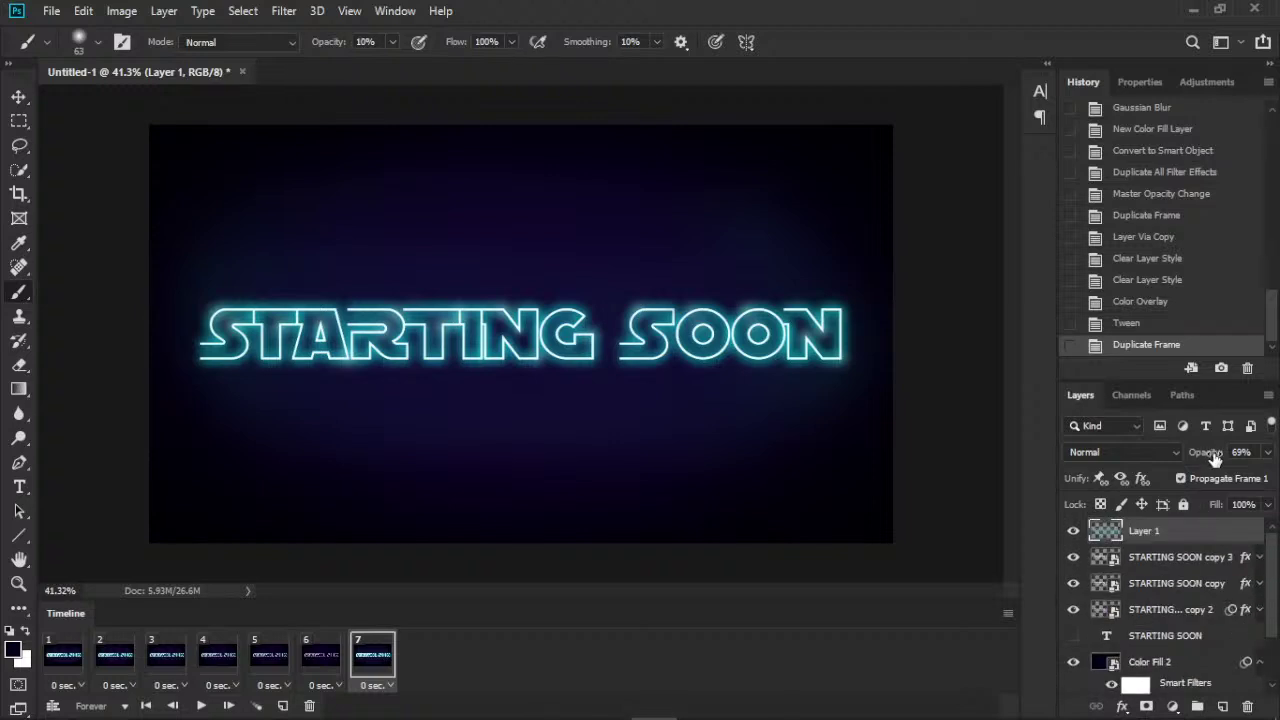
left_click_drag(1212, 458, 1203, 458)
left_click_drag(1203, 458, 1196, 457)
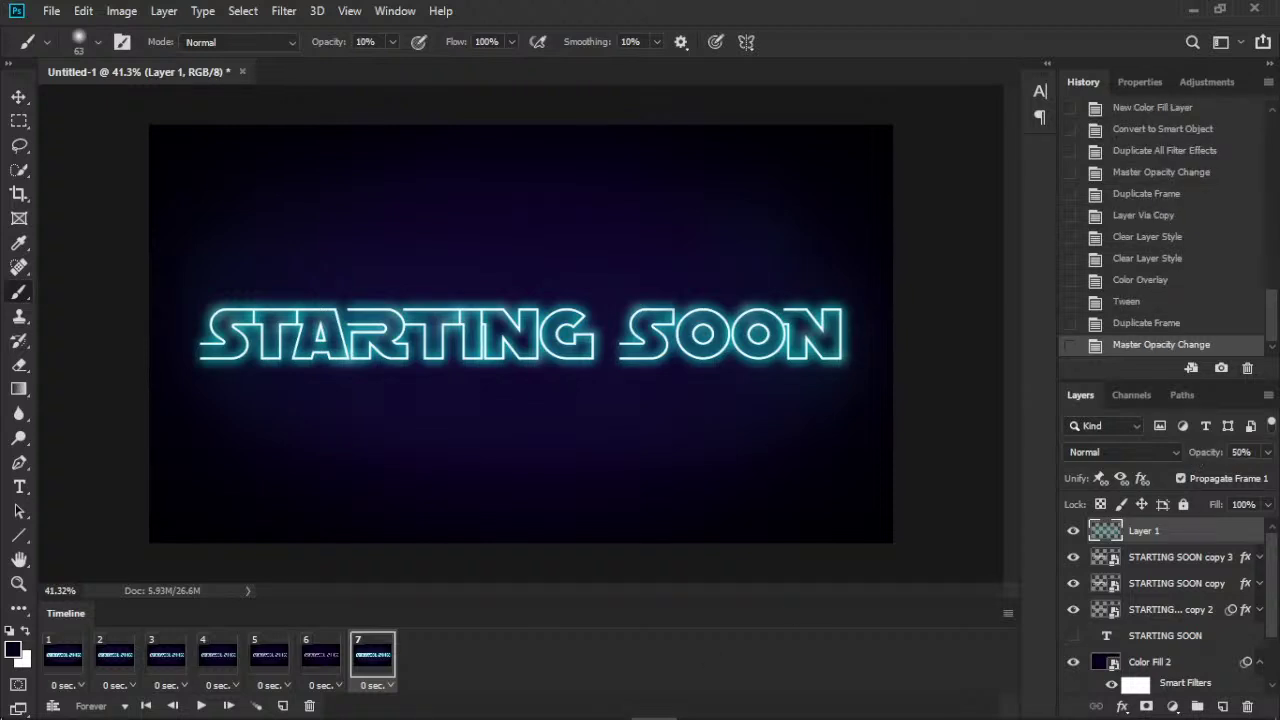
left_click(58, 660)
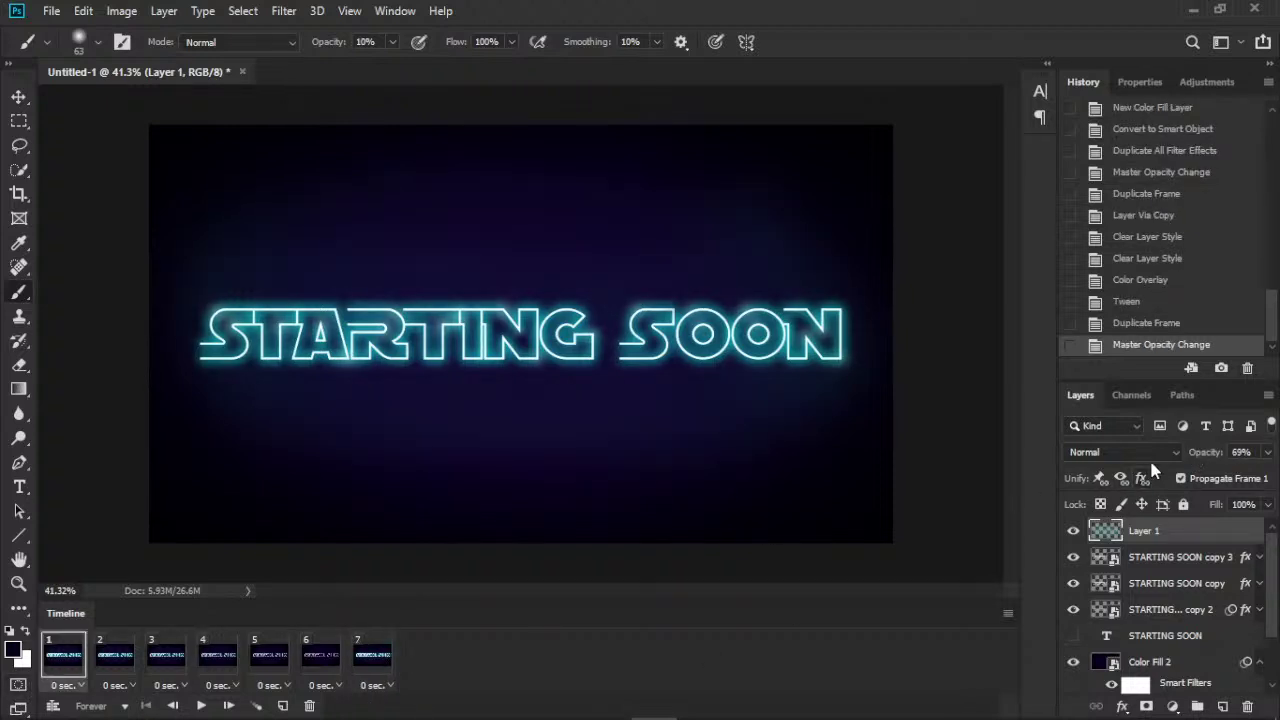
left_click_drag(1203, 457, 1196, 455)
- Step through frames 2 to 4 and the last frame to check the glow
left_click(115, 658)
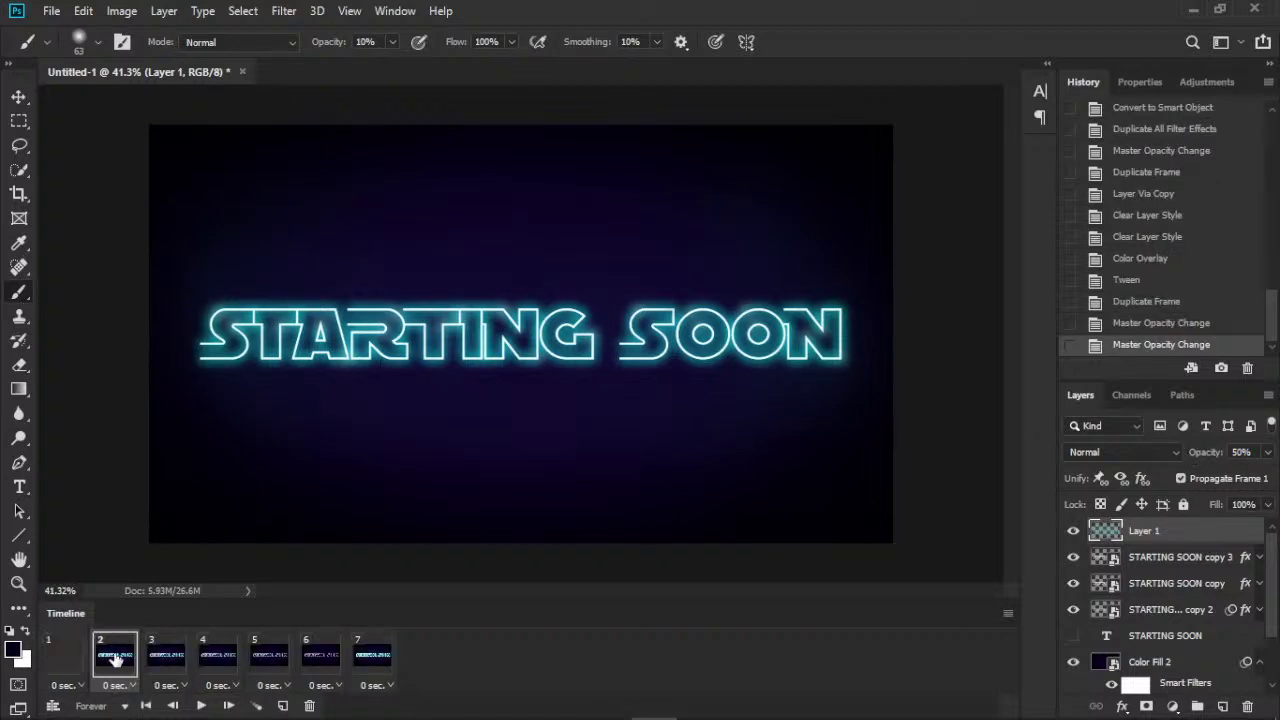
left_click(168, 660)
left_click(210, 660)
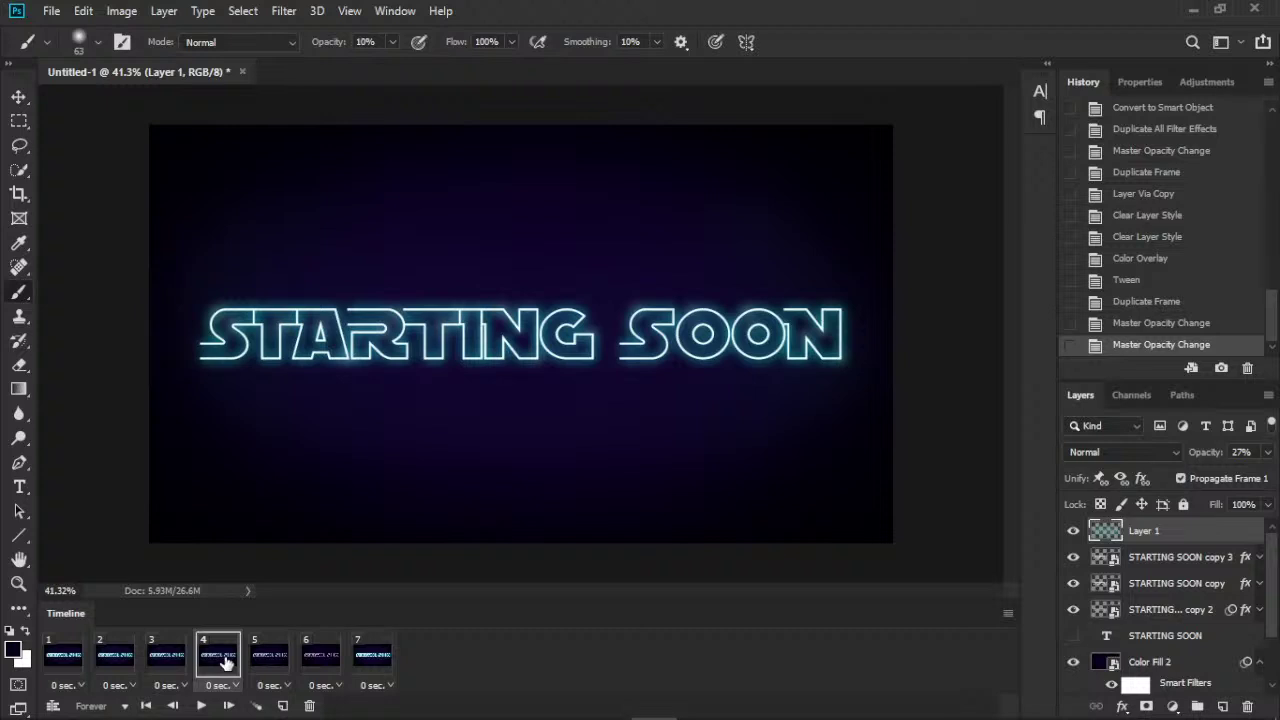
left_click(80, 664)
left_click(129, 665)
left_click(160, 664)
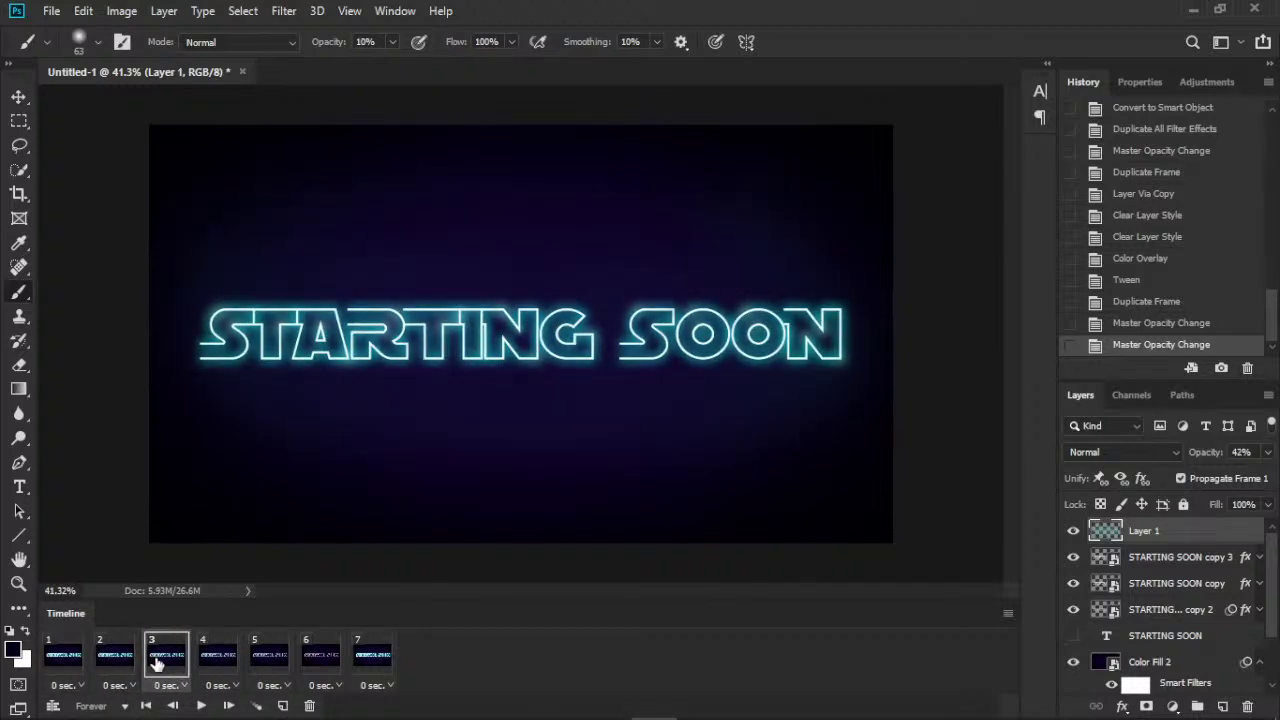
left_click(330, 662)
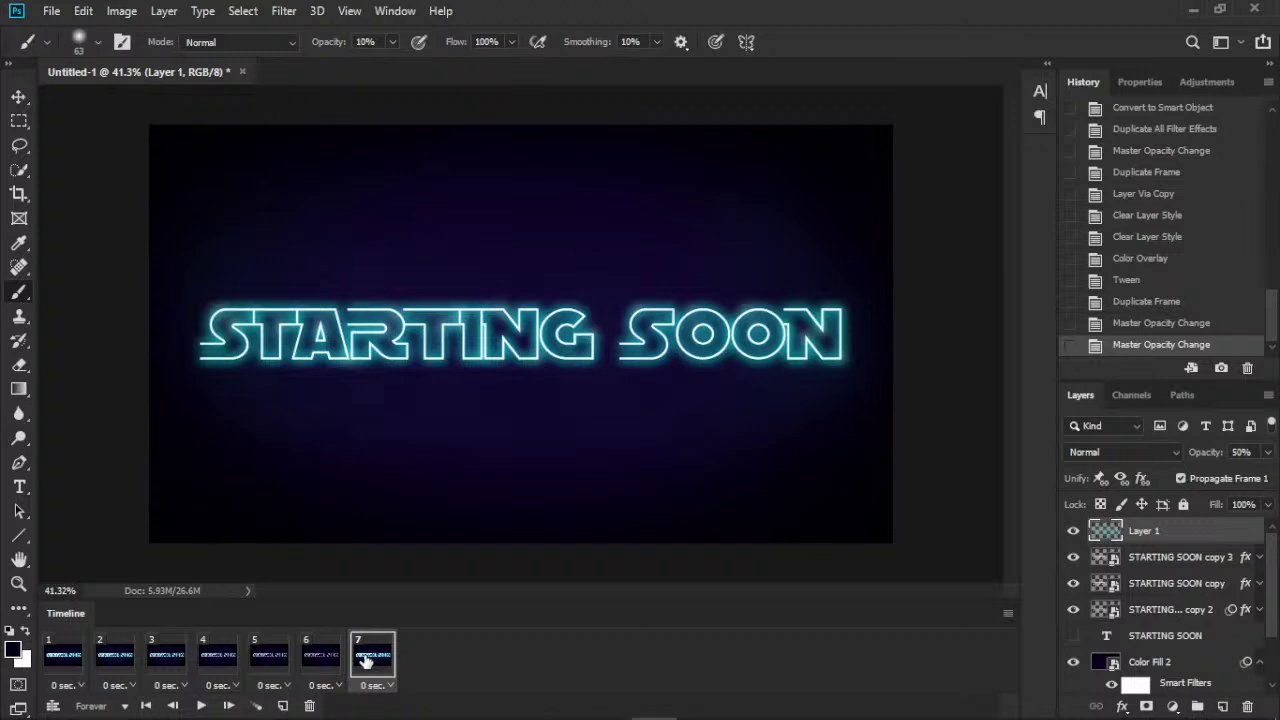
- Tween six in-between frames, making a 13-frame animation
left_click(257, 707)
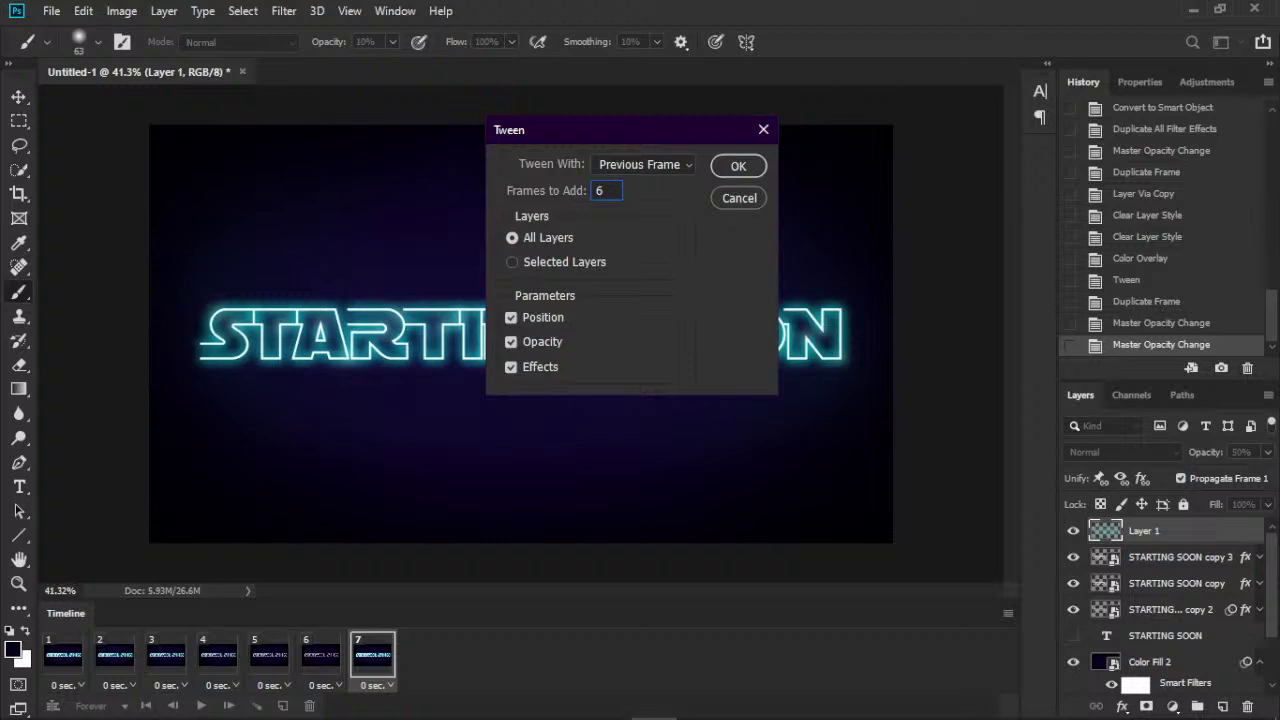
left_click(534, 256)
left_click(740, 167)
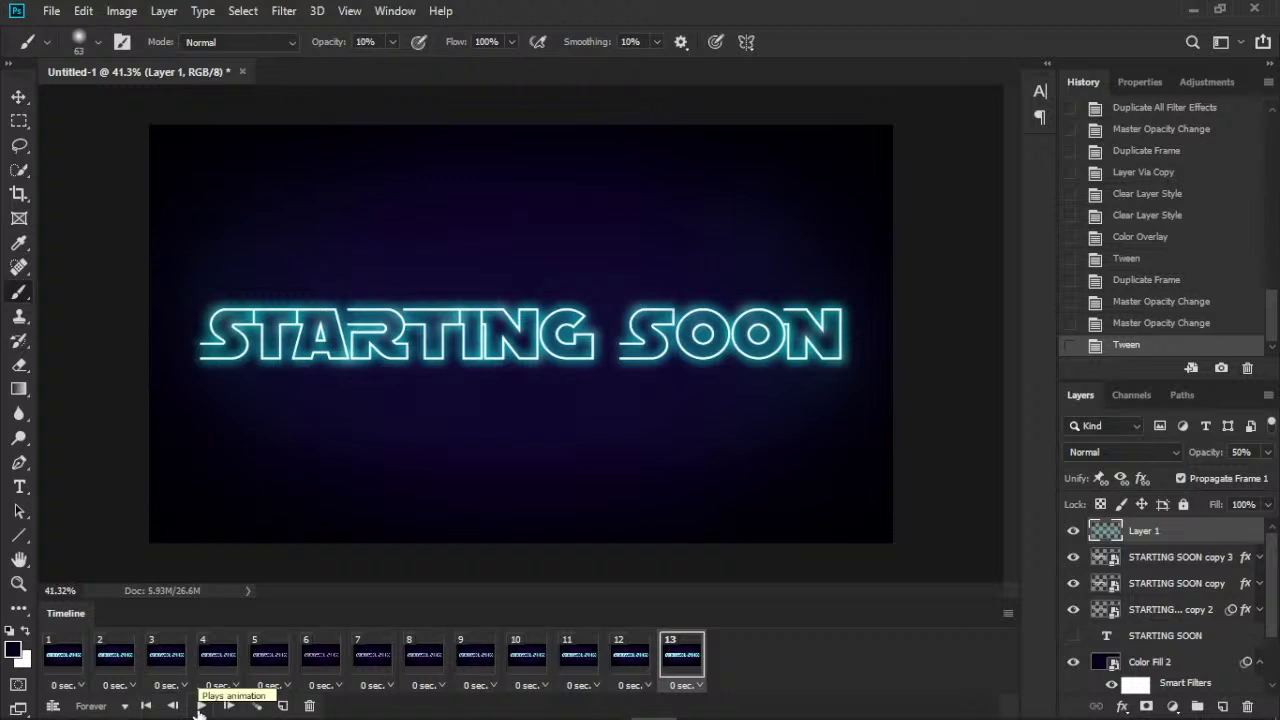
- Play and stop the 13-frame animation, then open frame 1's '0 sec.' delay list
left_click(200, 706)
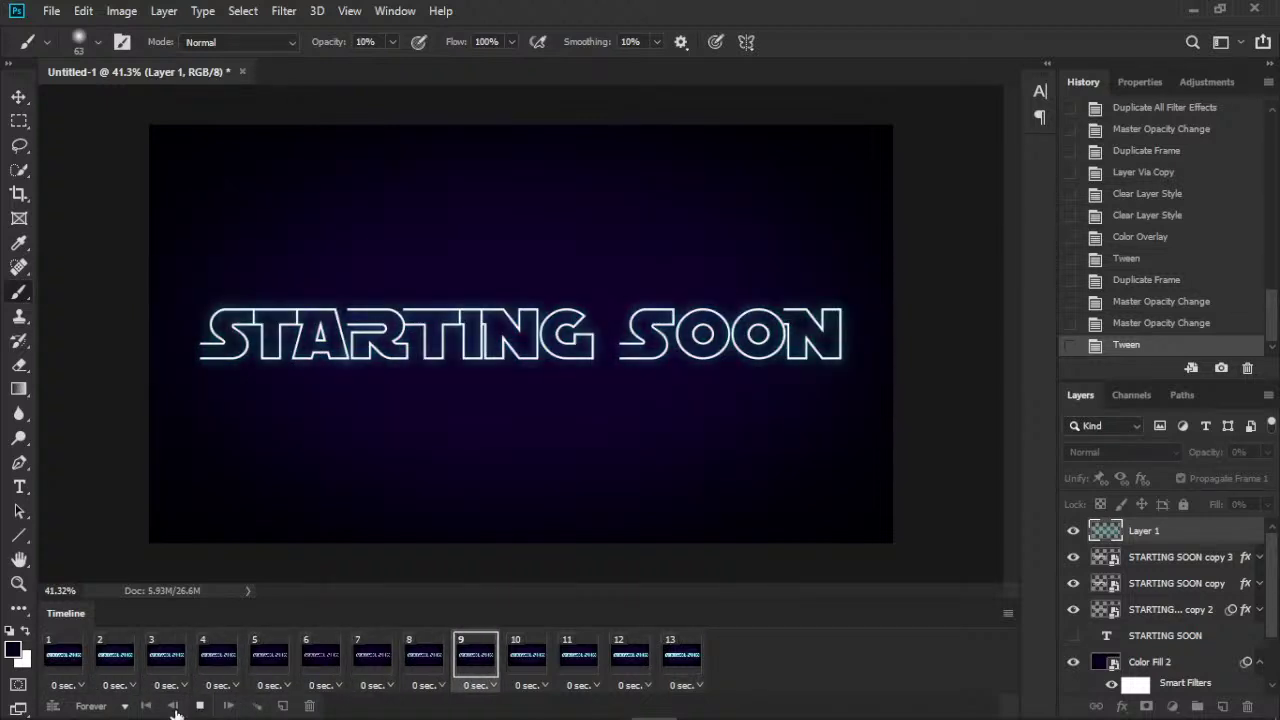
left_click(203, 707)
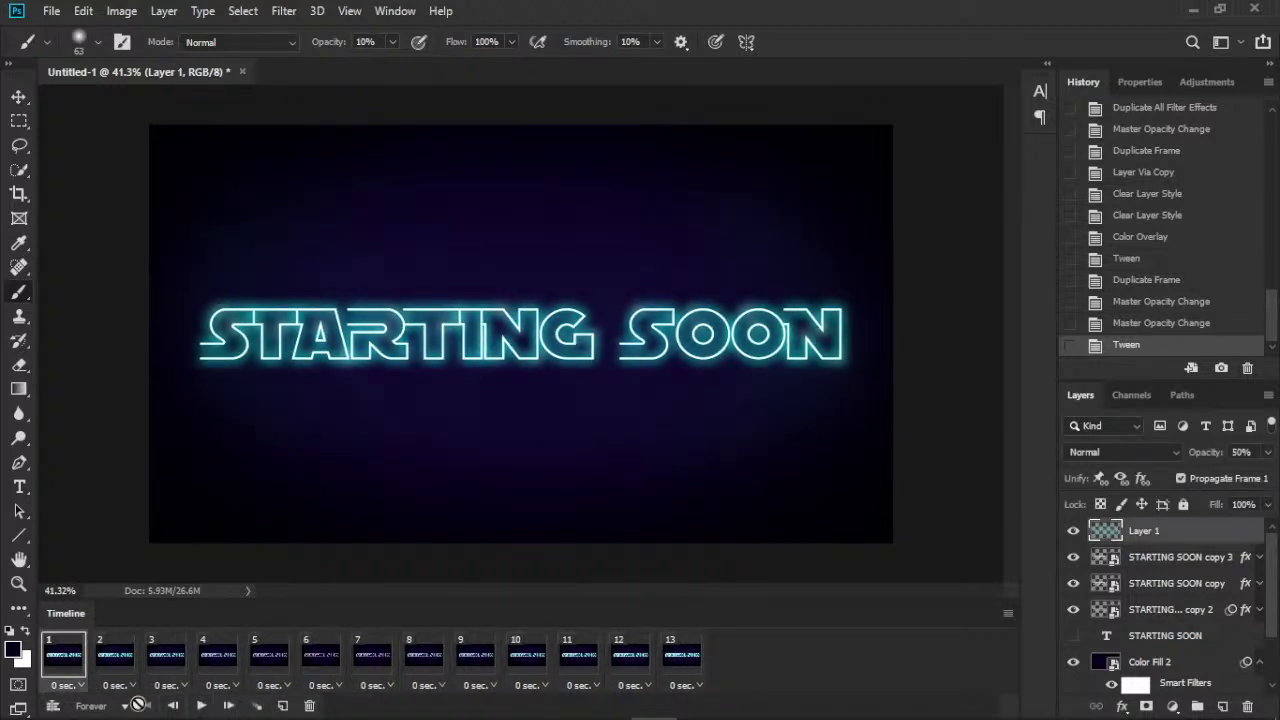
left_click(78, 688)
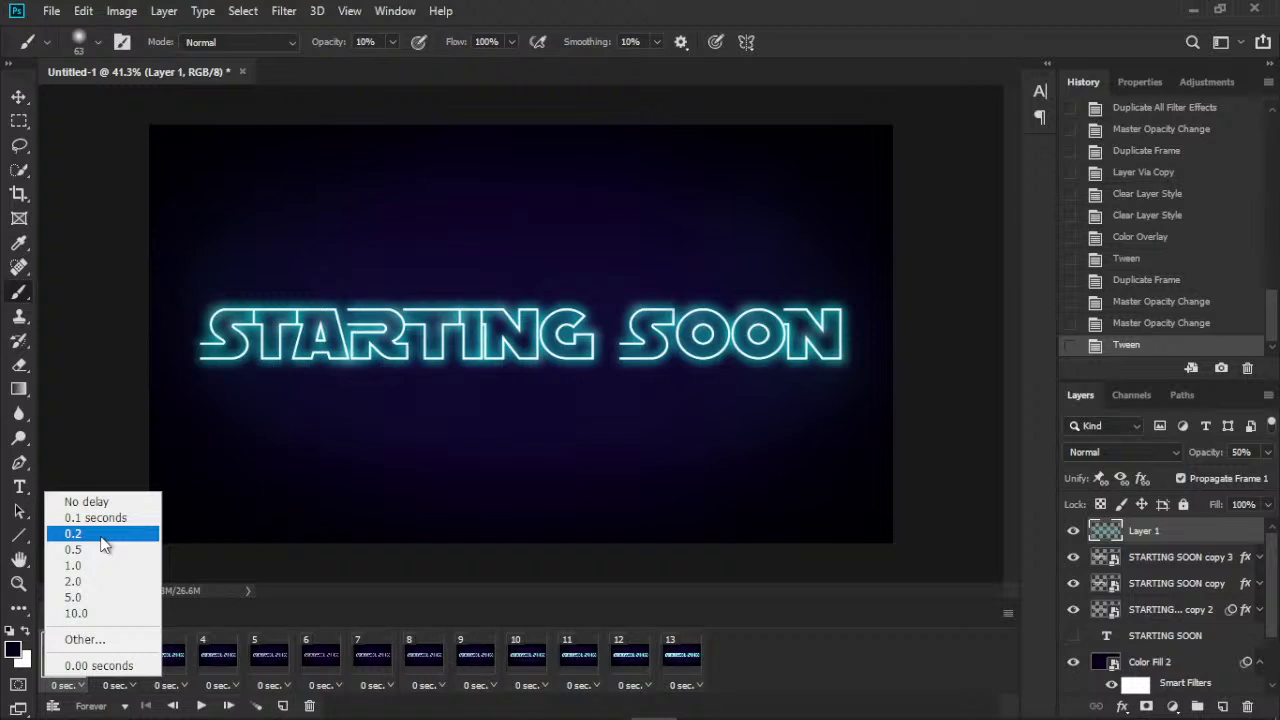
- Give frame 1 a 0.2-second delay and frame 13 a 0.1-second delay, then preview playback
left_click(103, 540)
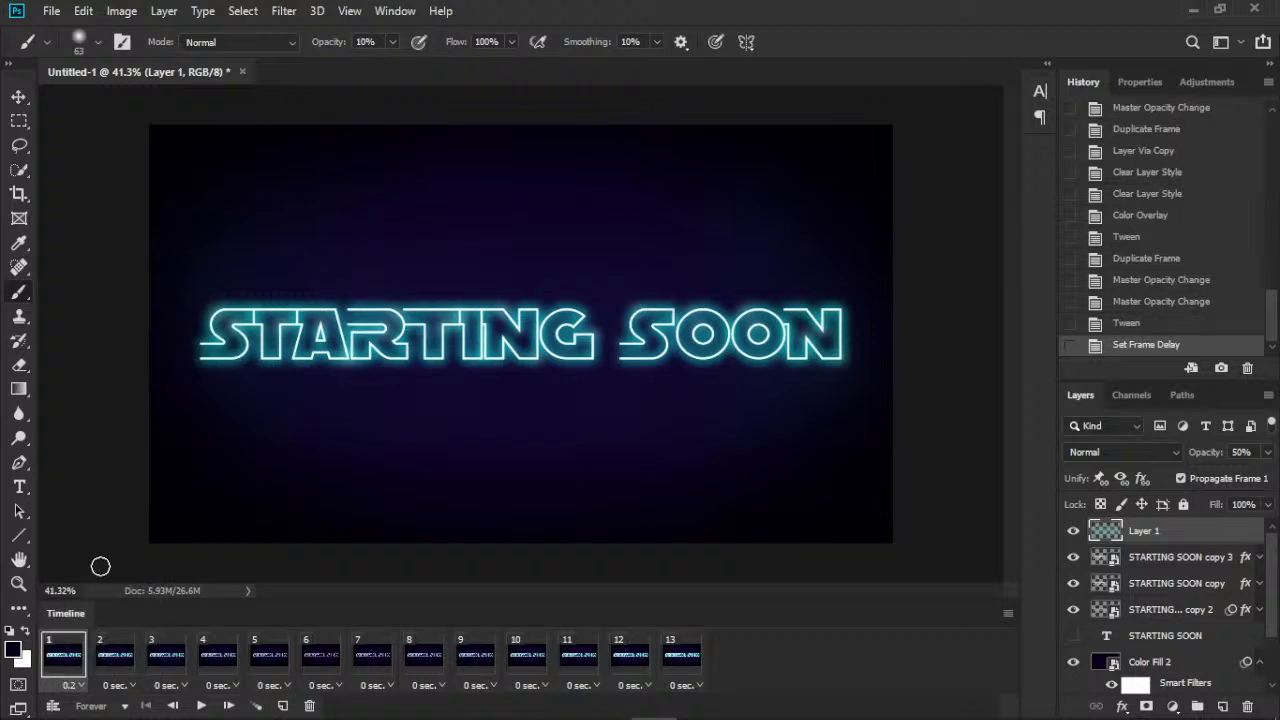
left_click(678, 686)
left_click(716, 517)
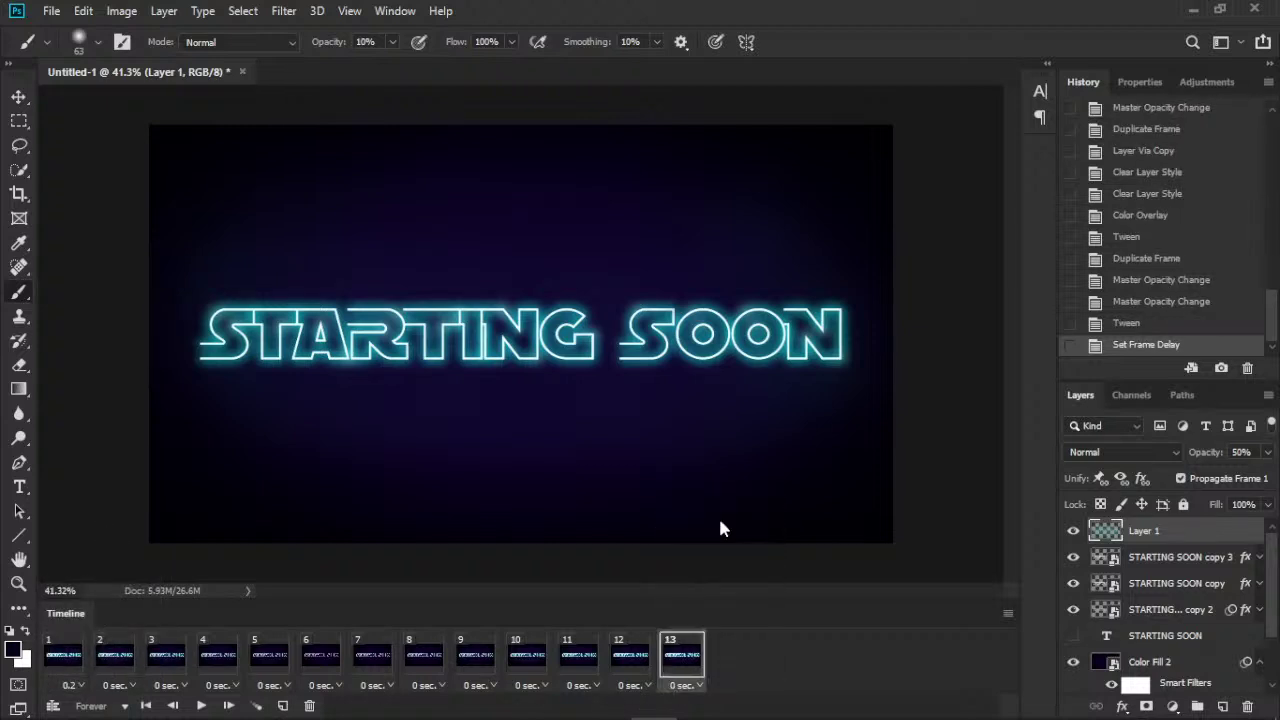
left_click(200, 706)
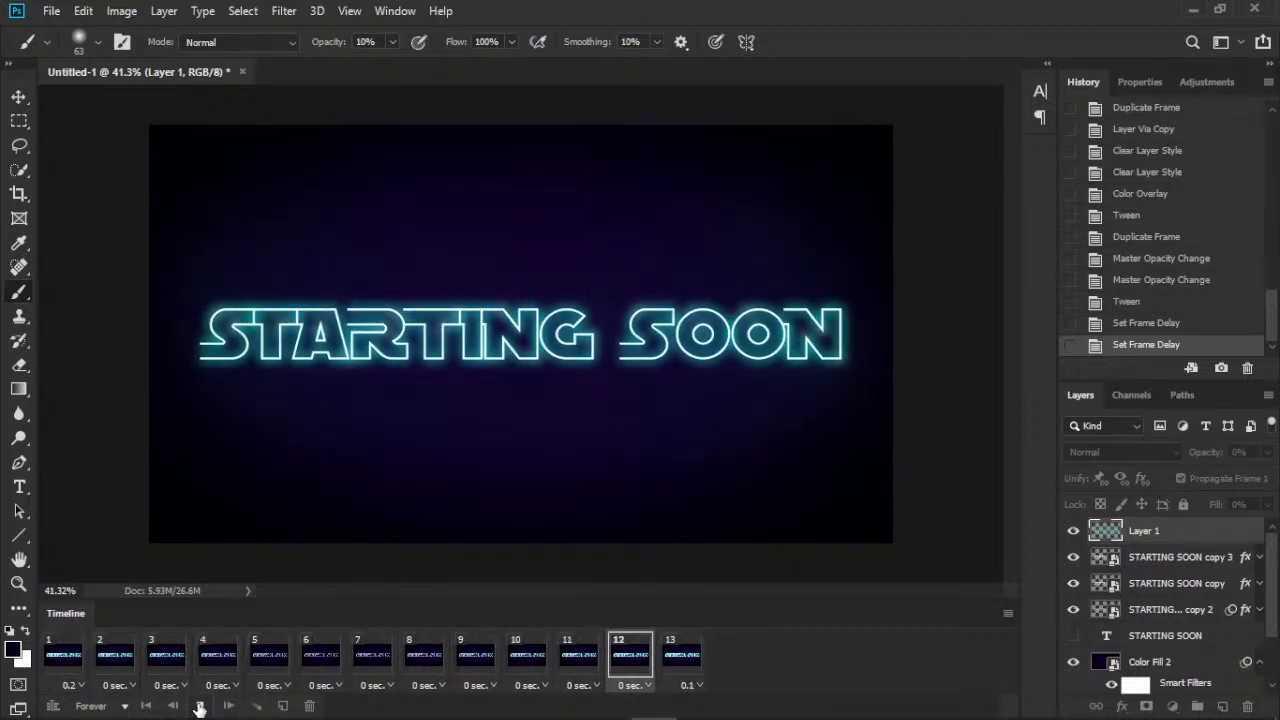
left_click(578, 668)
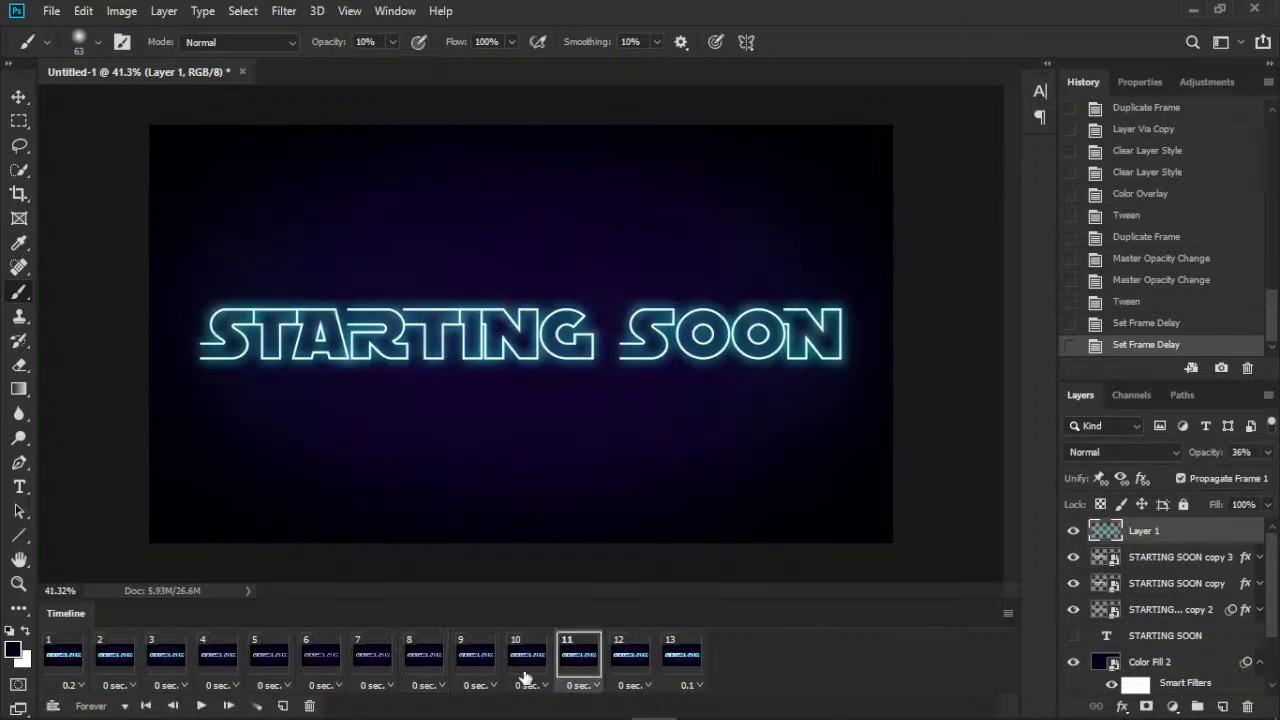
- Select frames 2 through 13 in the timeline
left_click(63, 655)
left_click(124, 657)
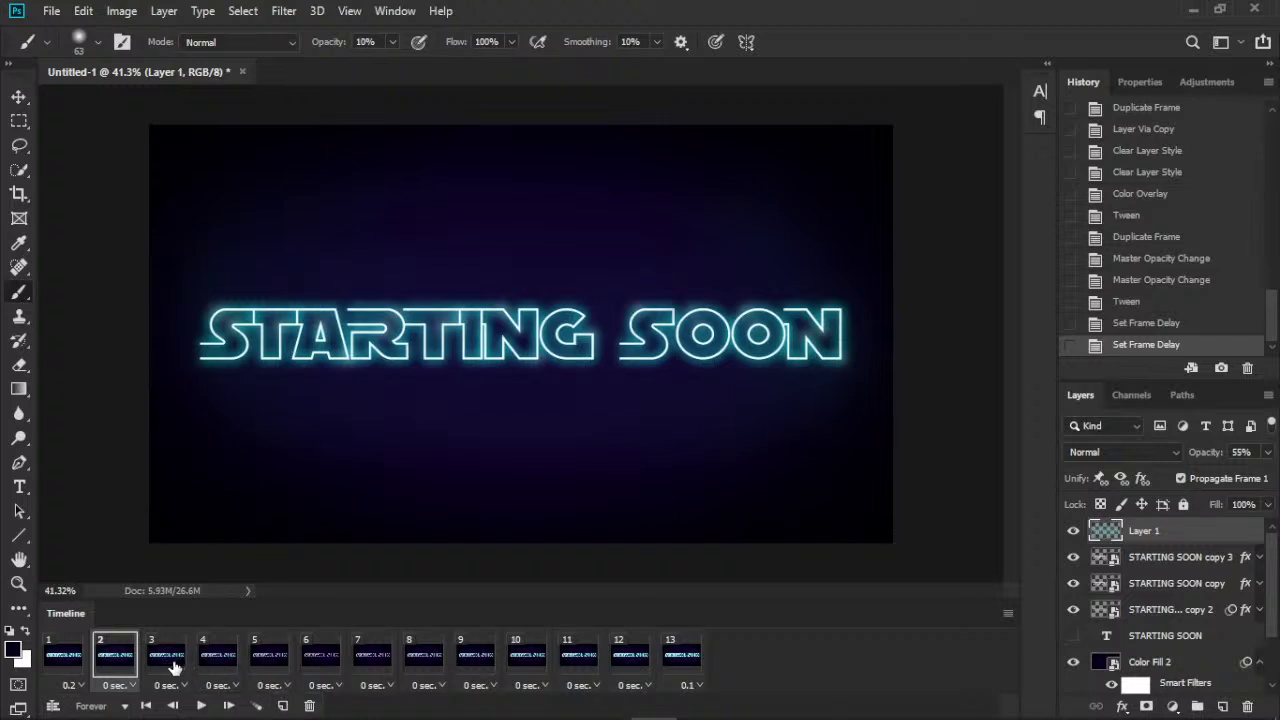
left_click(168, 657, "shift")
left_click(220, 657, "shift")
left_click(326, 663, "shift")
left_click(368, 663, "shift")
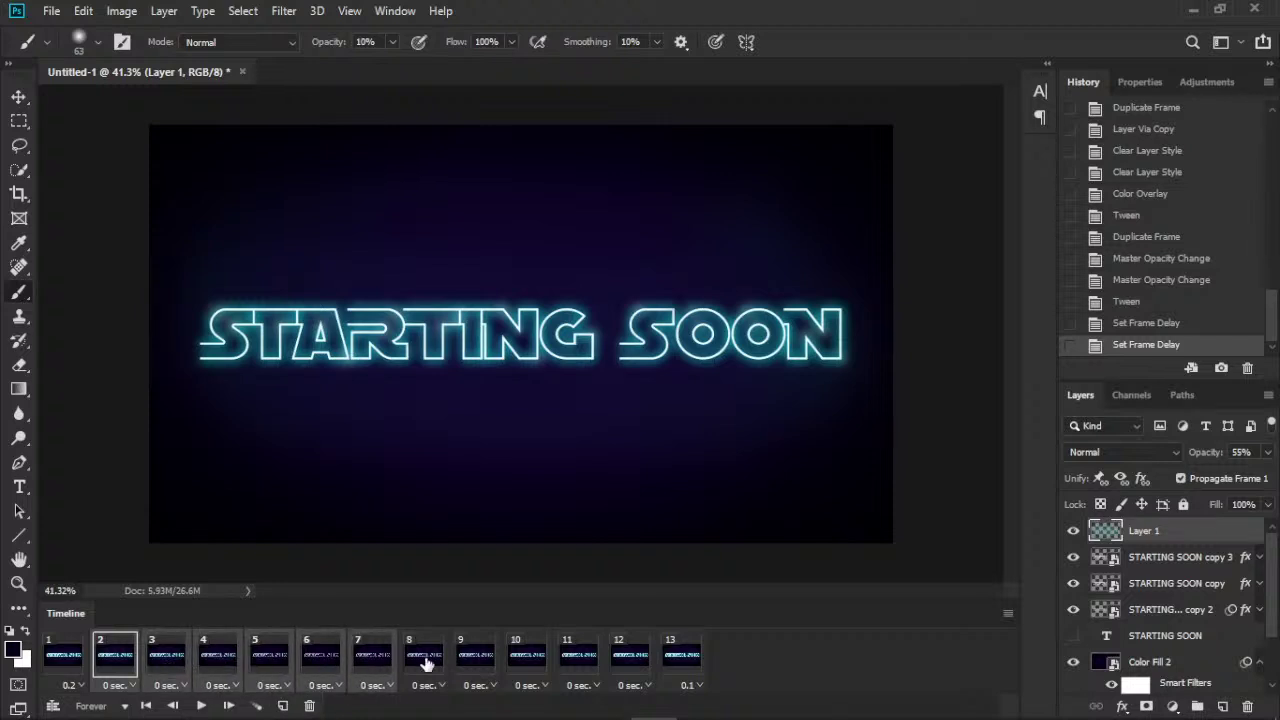
left_click(424, 663, "shift")
left_click(571, 663, "shift")
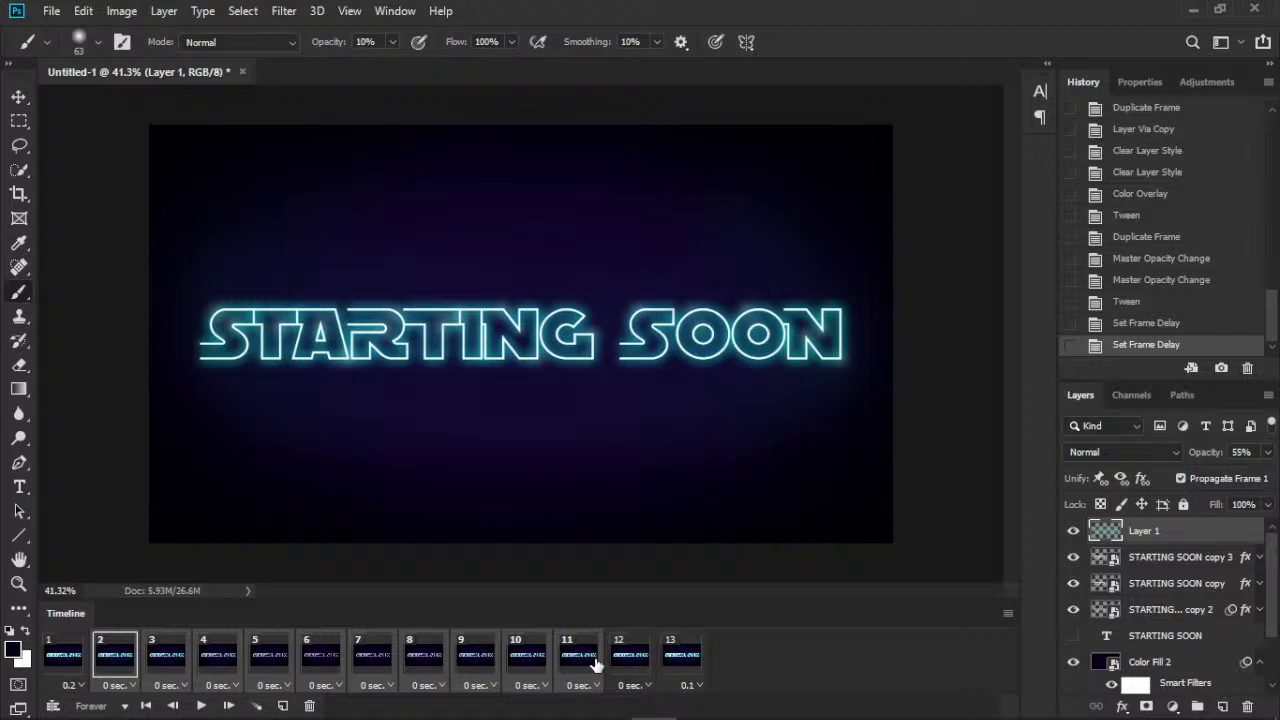
left_click(686, 663, "shift")
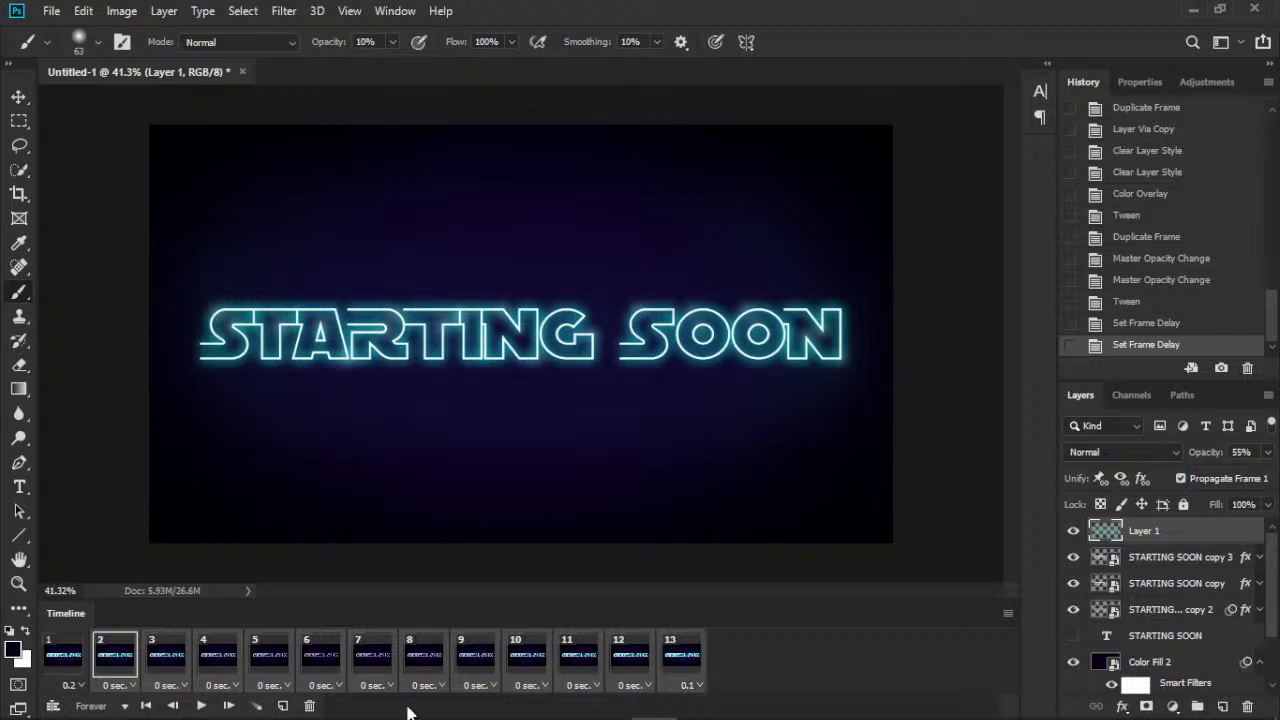
- Delete frames 2 through 13 and duplicate the remaining frame
left_click(308, 707)
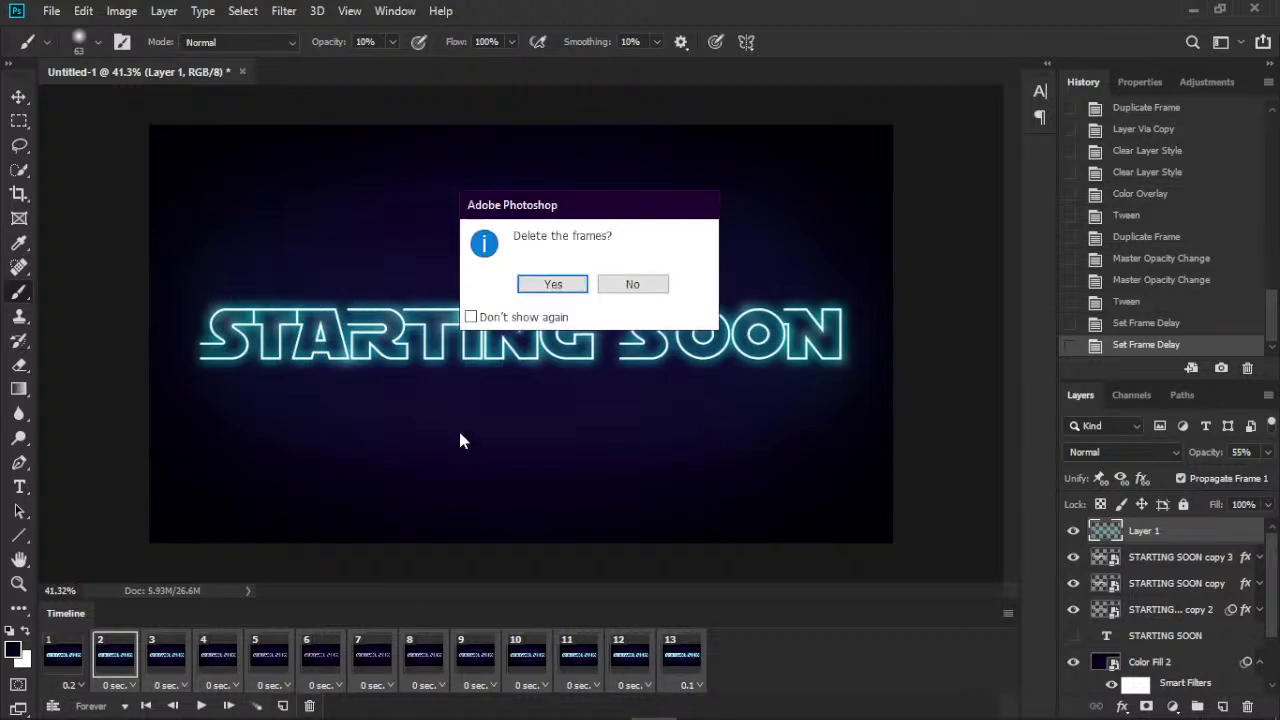
left_click(553, 284)
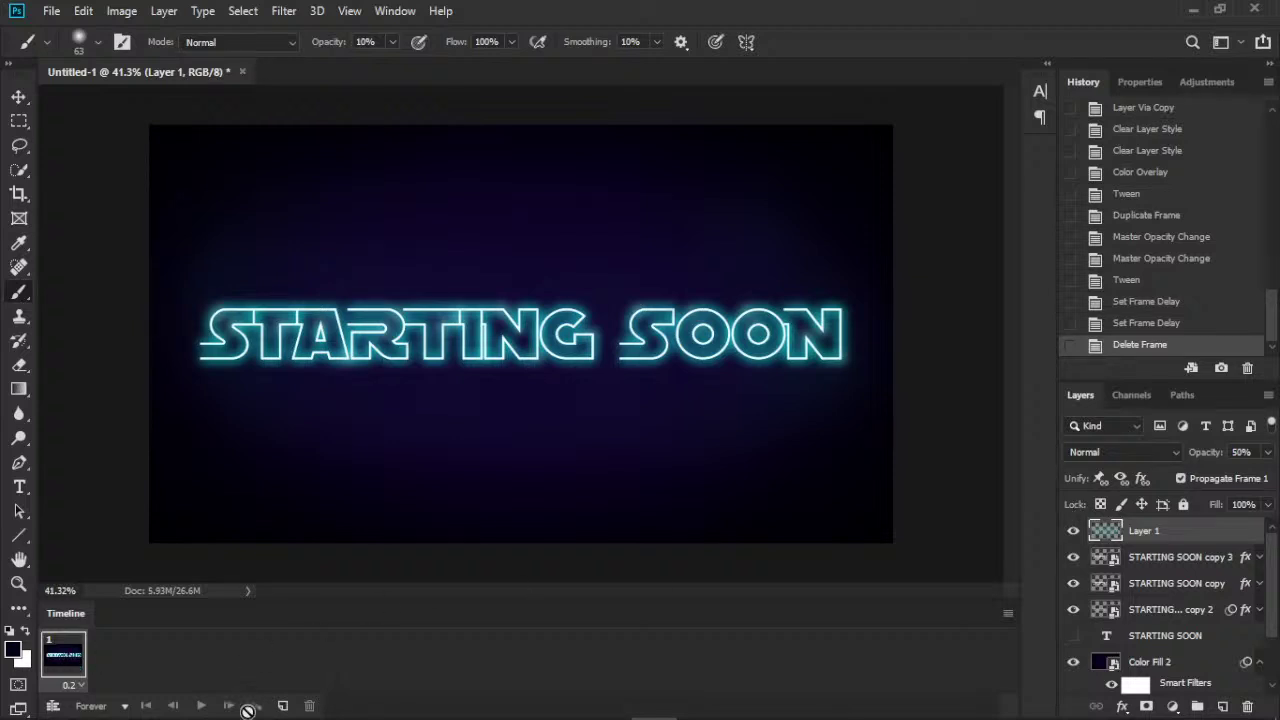
left_click(283, 707)
left_click(63, 660)
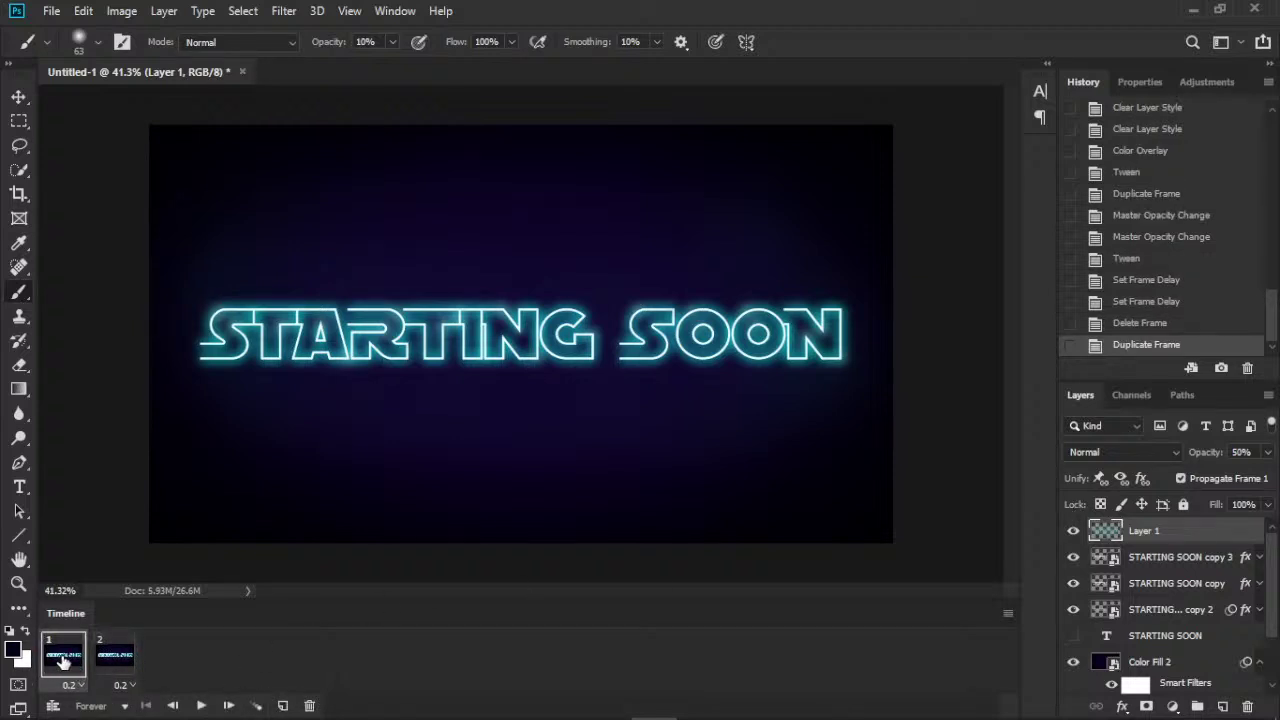
- Set both frames' delays to No delay
left_click(105, 660)
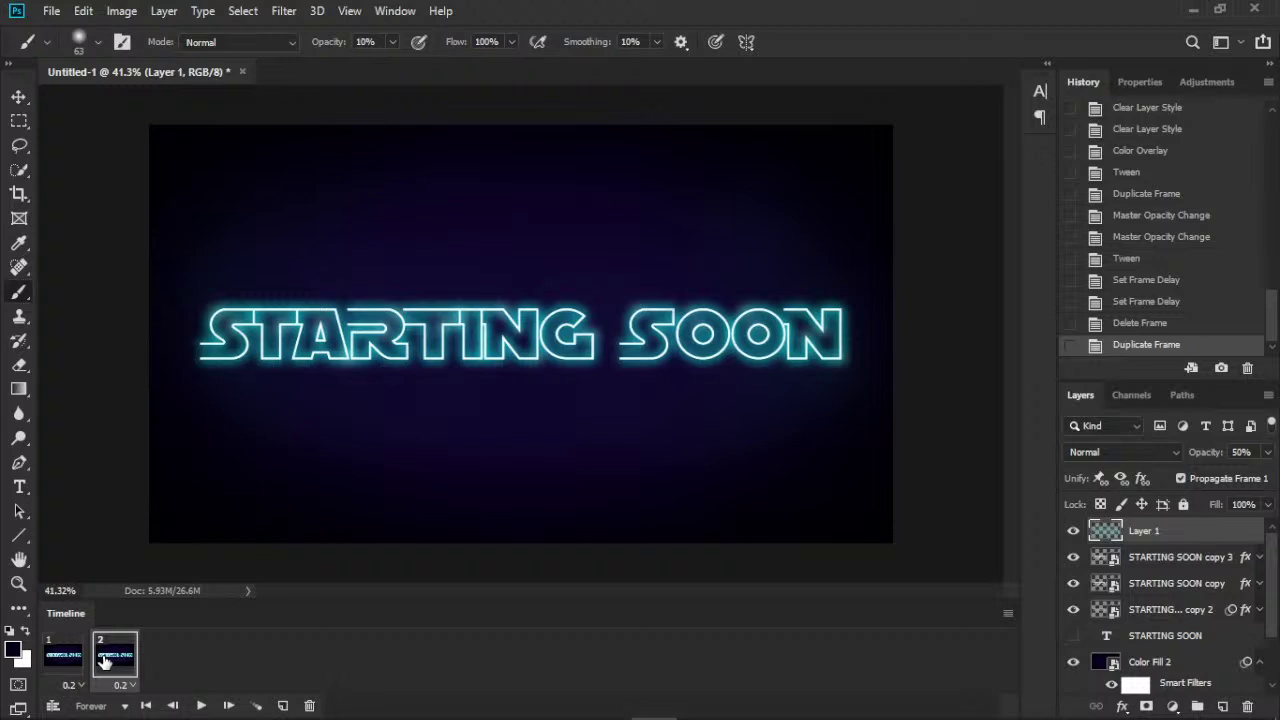
left_click(69, 685)
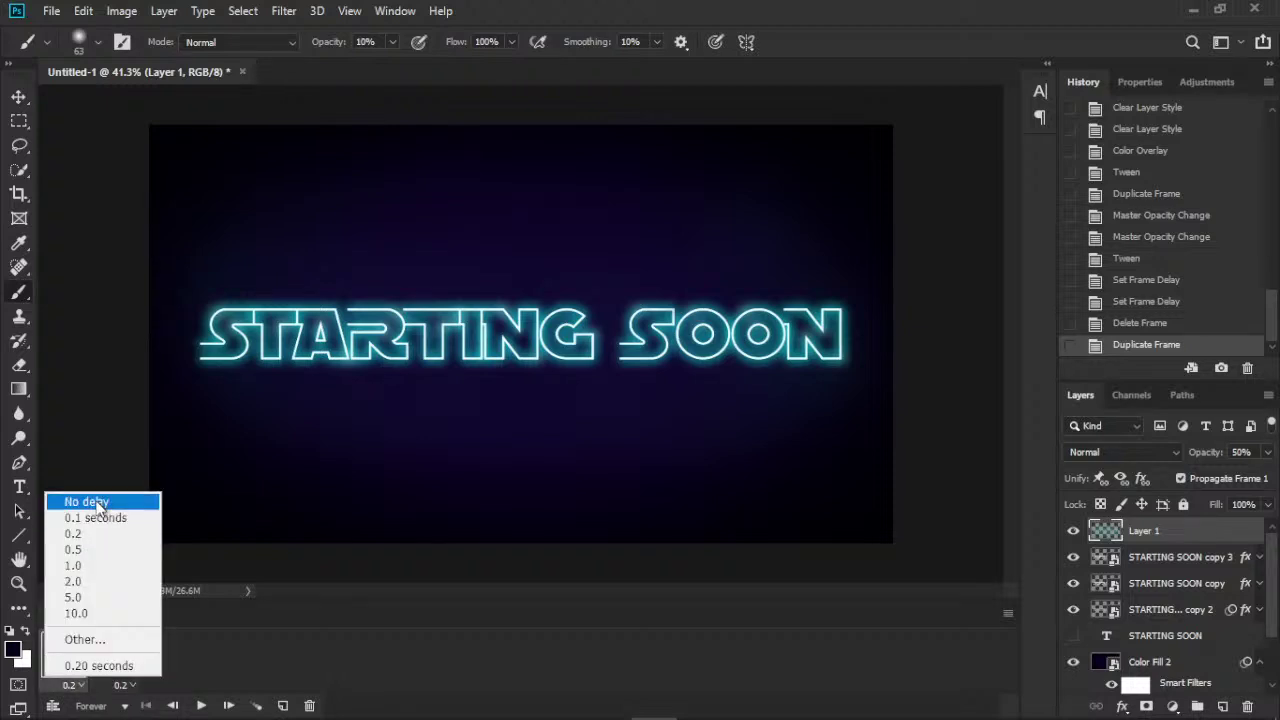
left_click(99, 502)
left_click(122, 688)
left_click(160, 498)
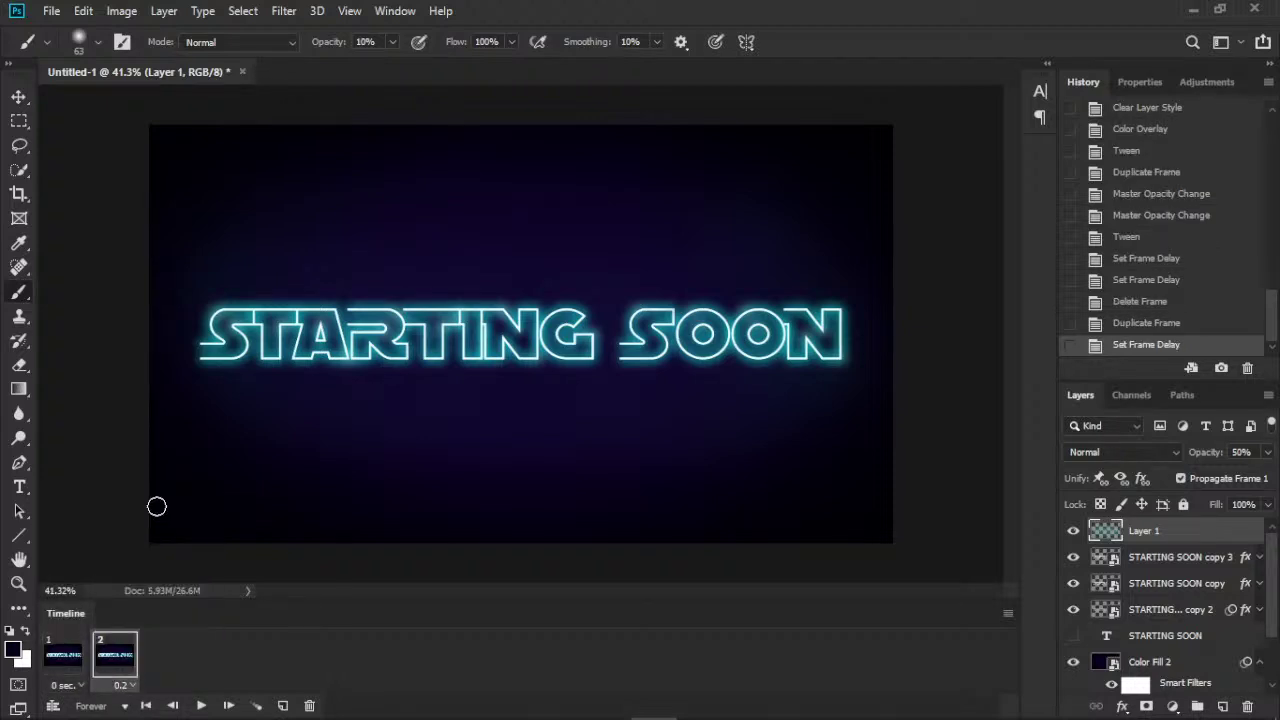
- Delete the extra frame and duplicate the first frame again for a two-frame timeline
left_click(62, 658)
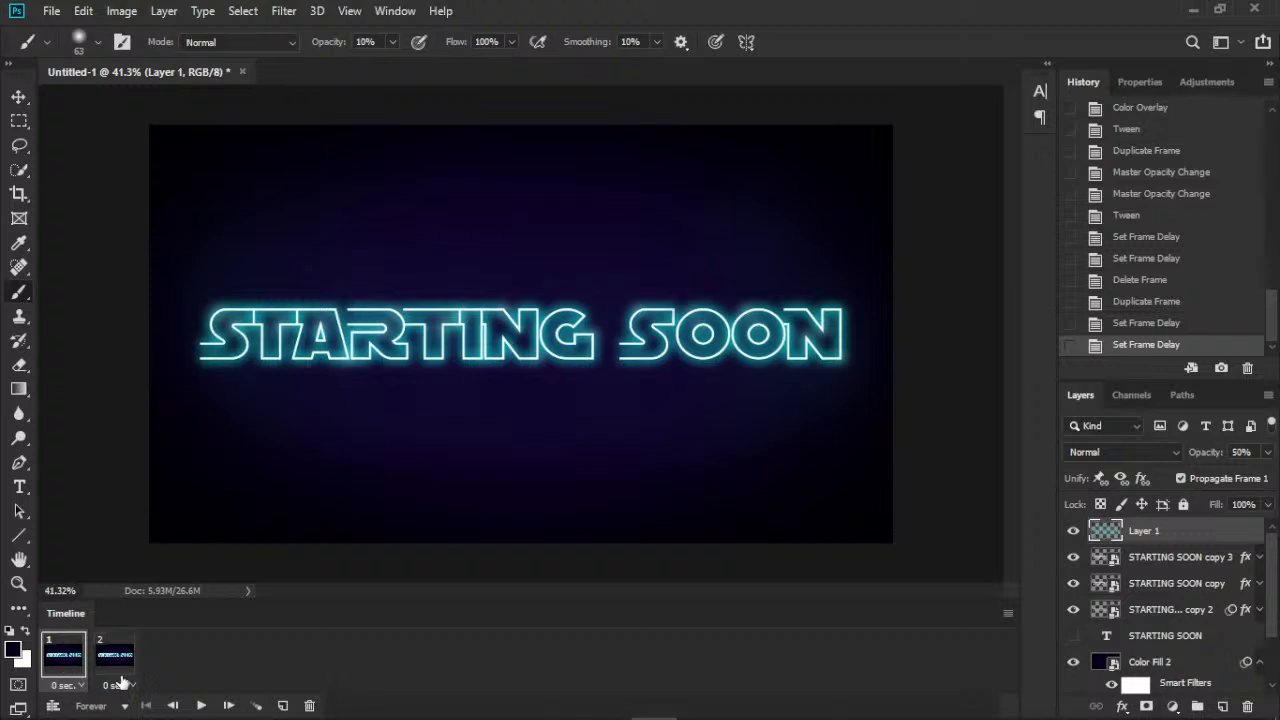
left_click(309, 706)
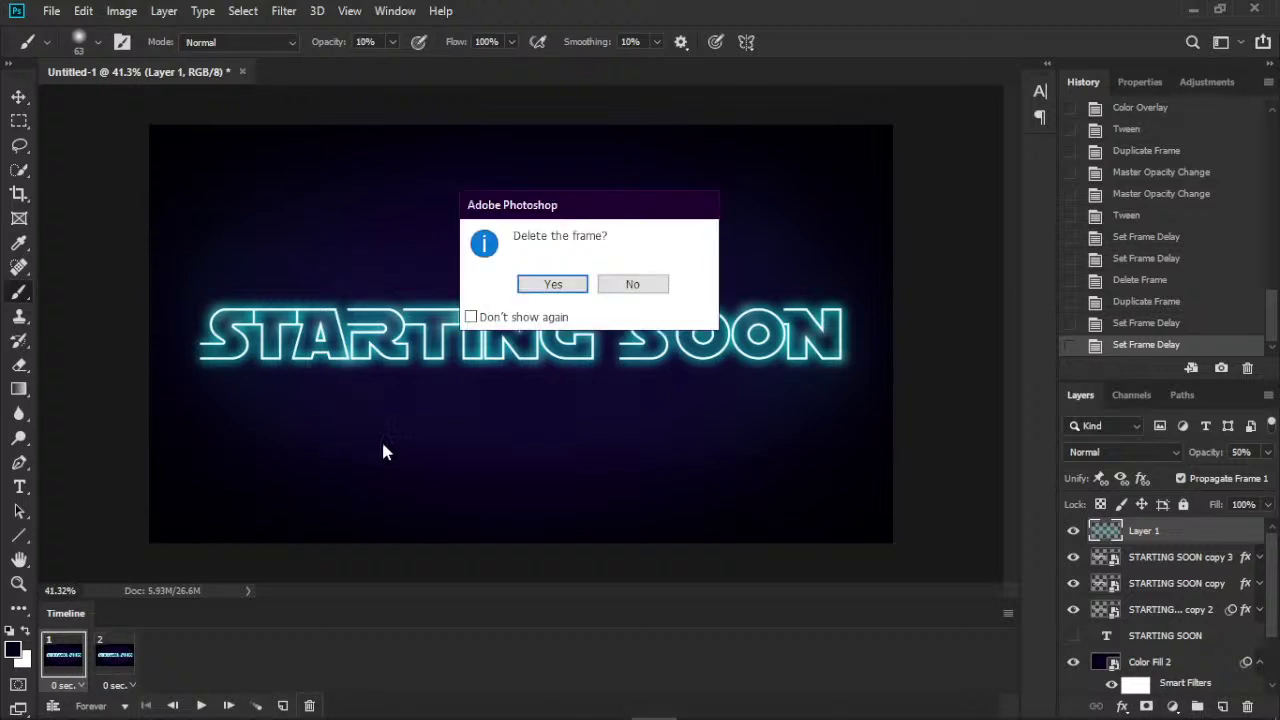
left_click(553, 286)
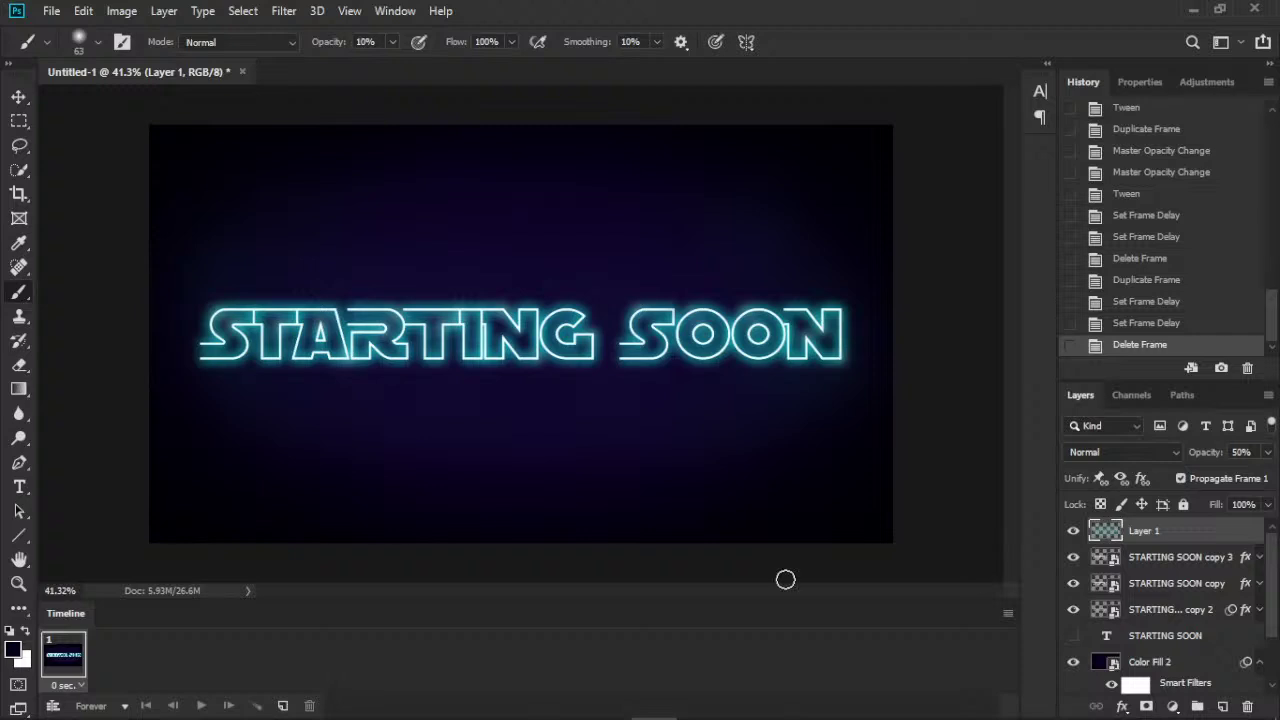
left_click(282, 706)
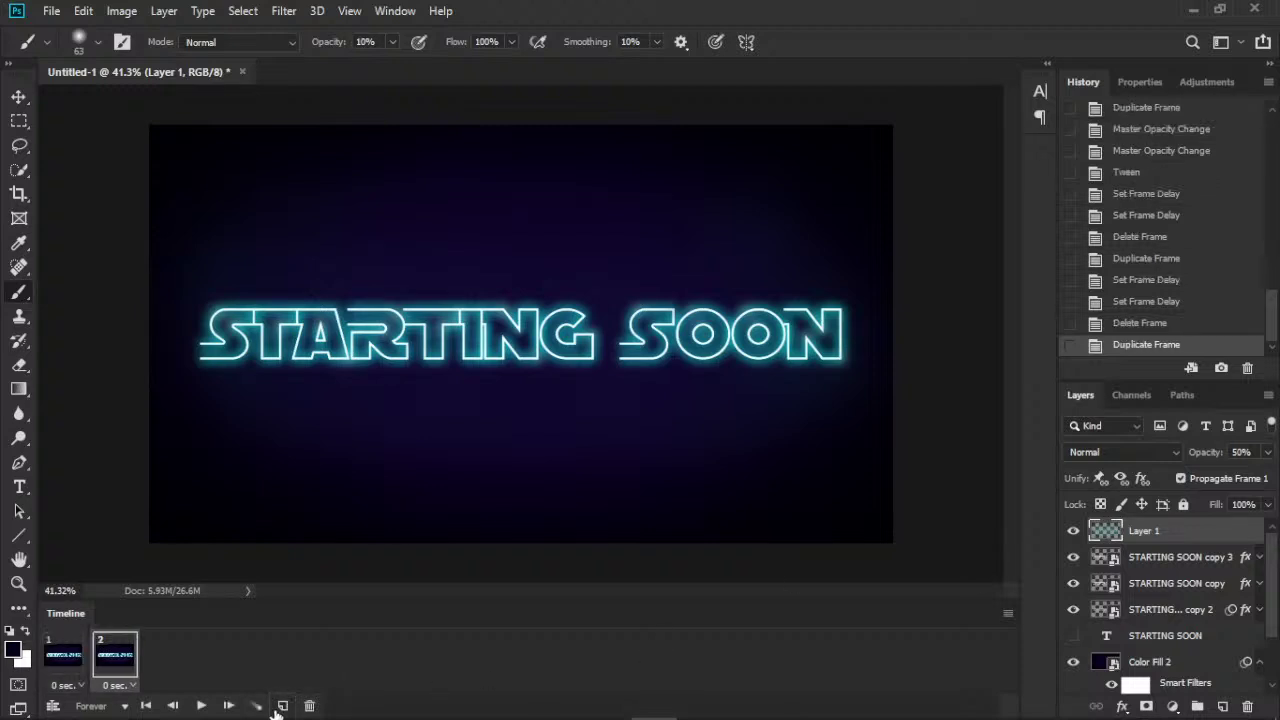
- In frame 2 hide Layer 1 and both glow copies, then tween 3 fade-out frames
left_click(1073, 531)
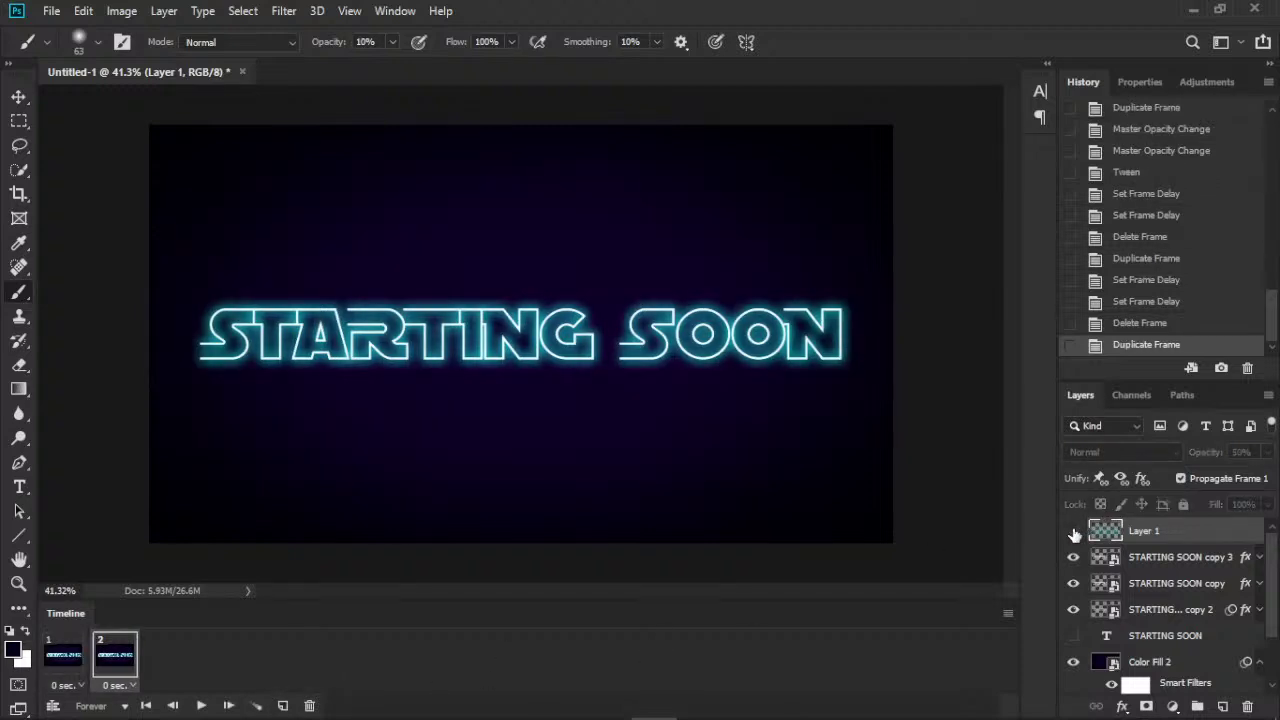
left_click(1073, 583)
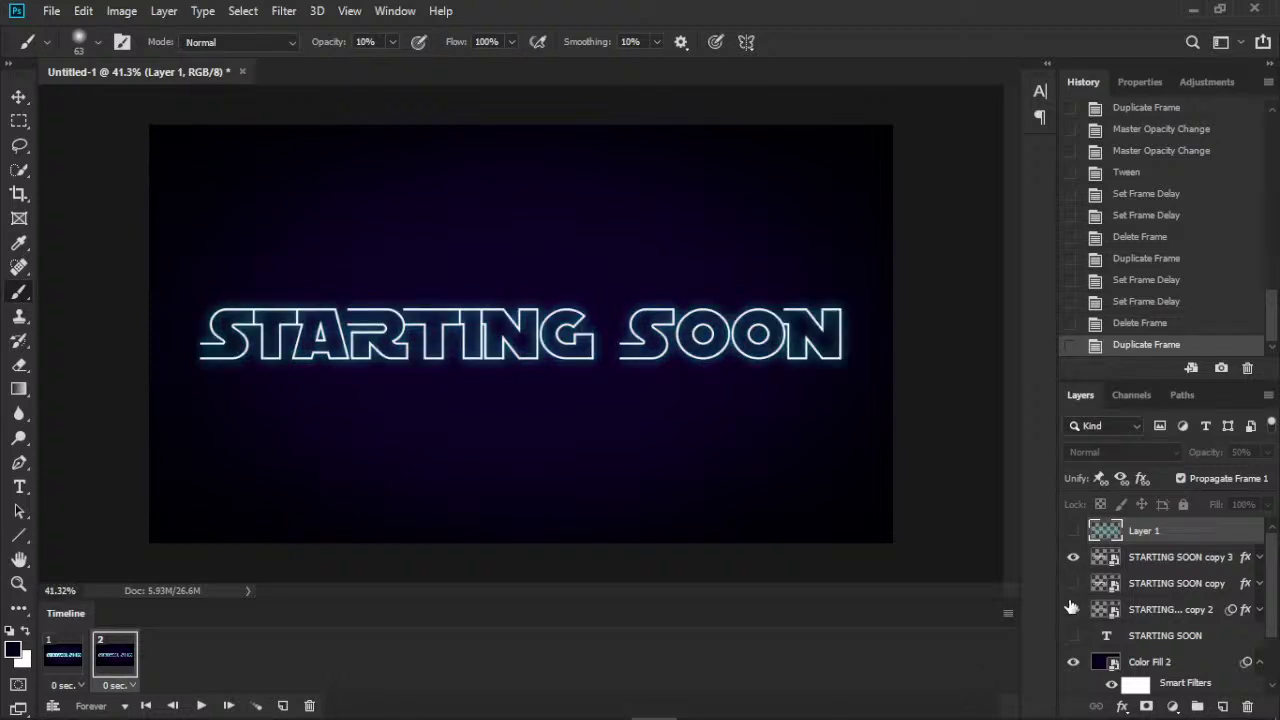
left_click(1073, 610)
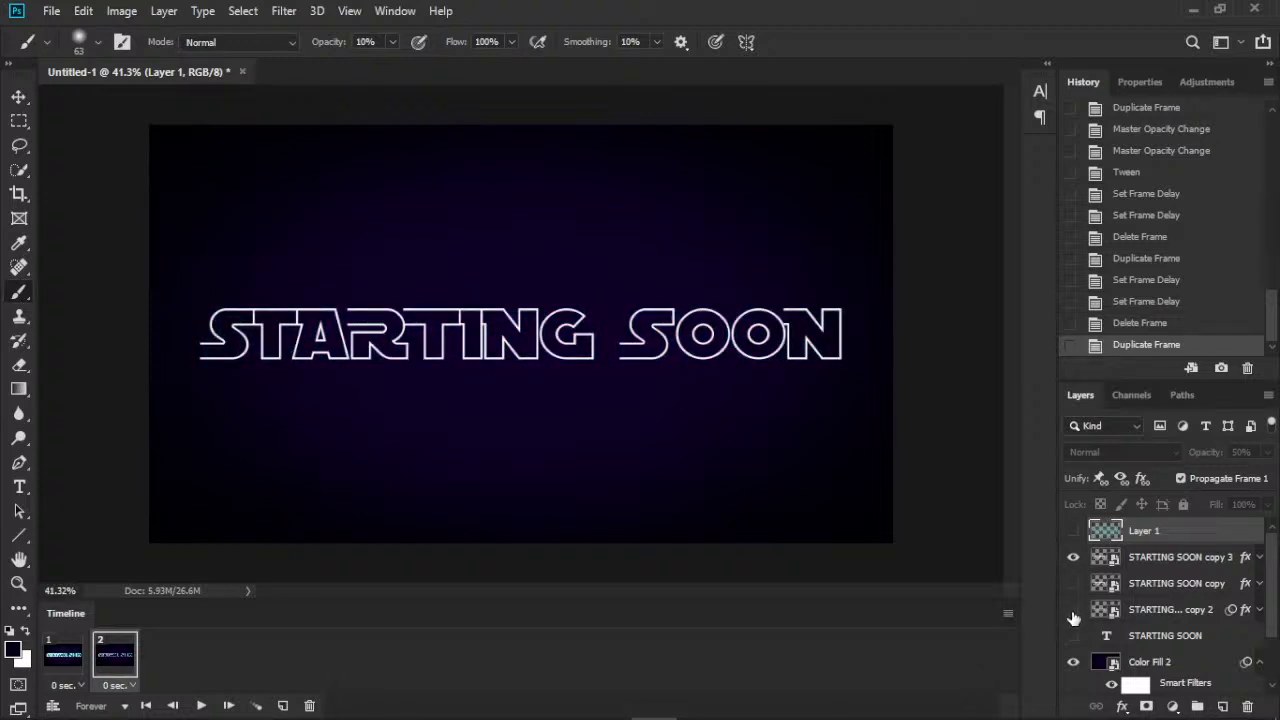
left_click(1073, 662)
scroll(1076, 676, "down", 1)
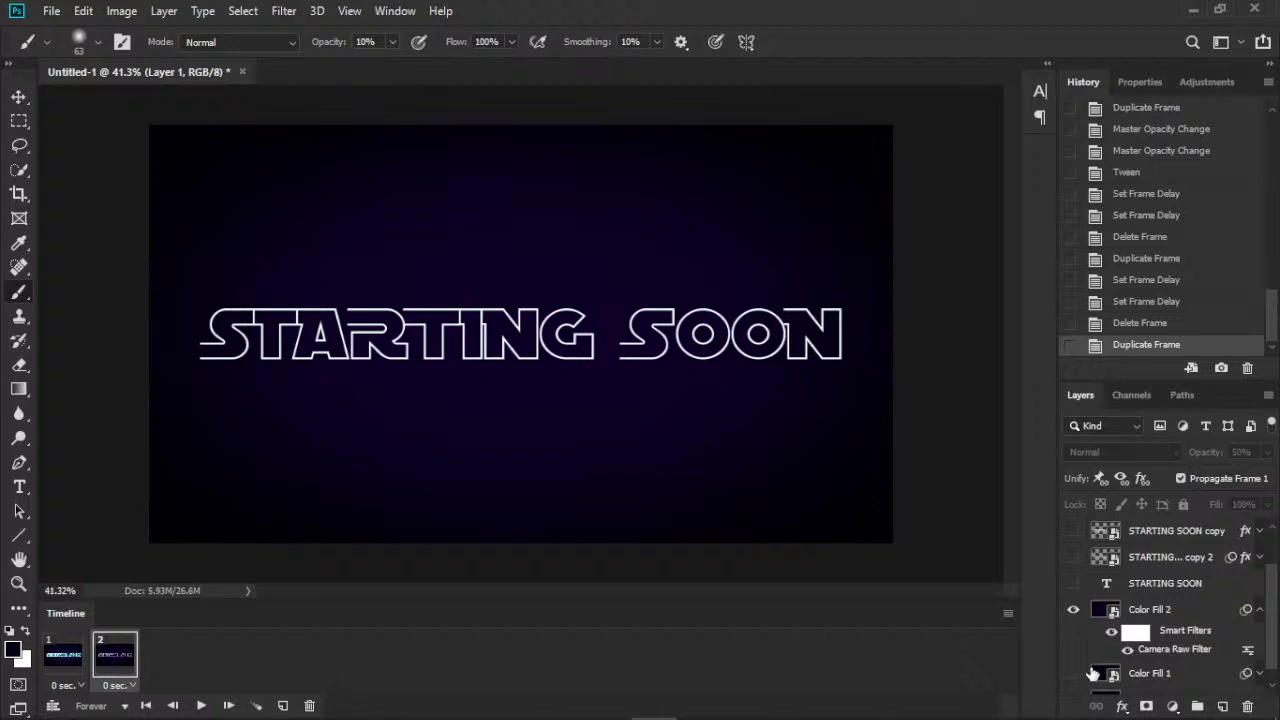
scroll(1078, 681, "down", 1)
scroll(1097, 595, "up", 2)
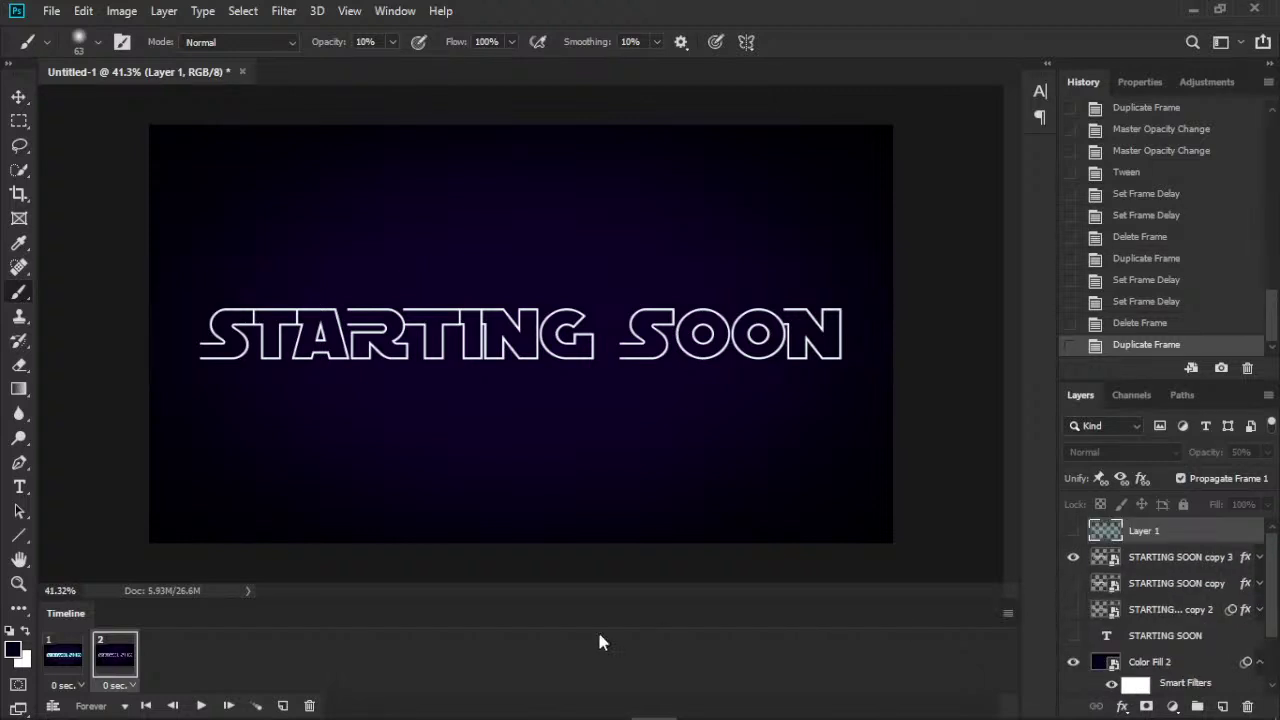
left_click(258, 707)
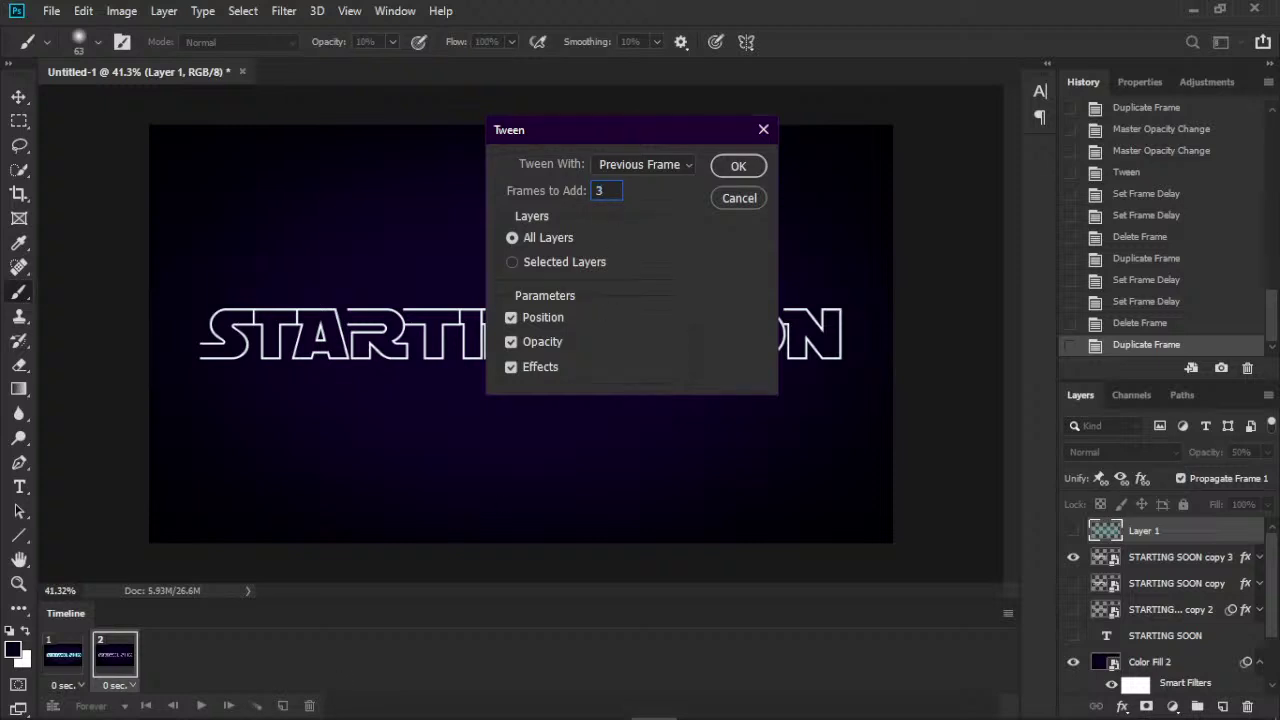
left_click(738, 167)
- Duplicate the last frame, turn the glow layers back on, and tween 3 fade-in frames
left_click(283, 707)
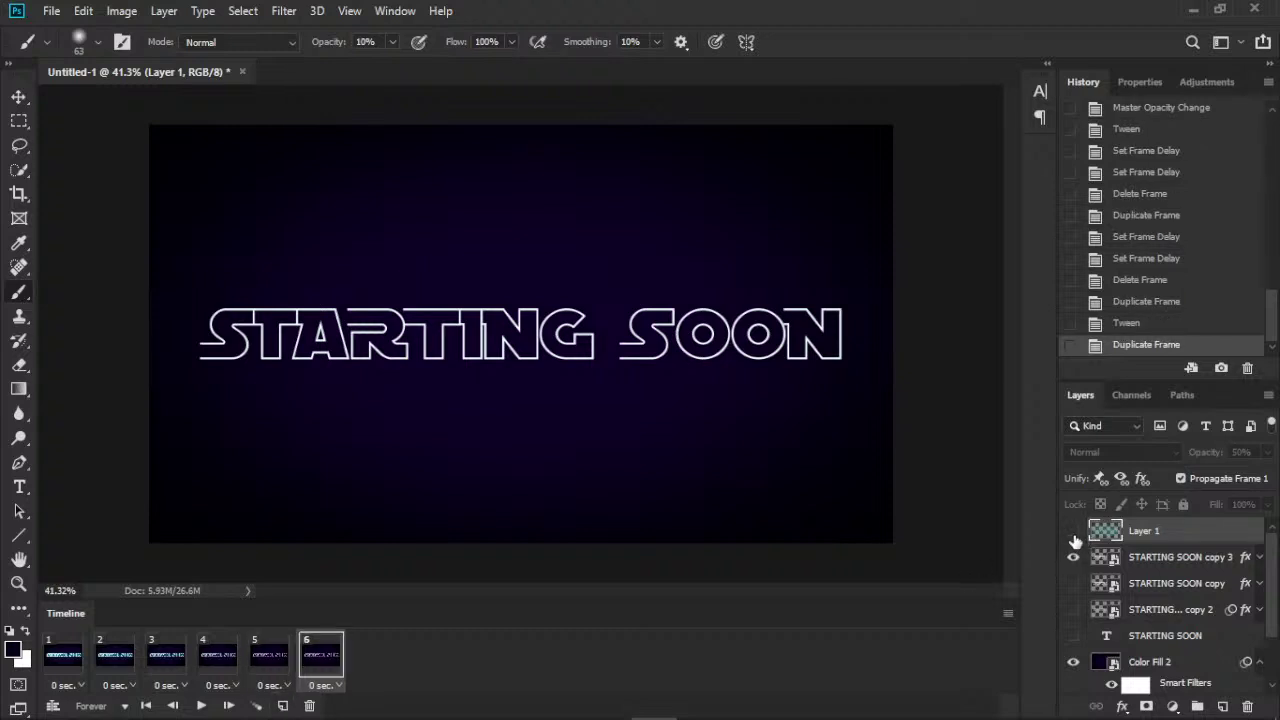
left_click(1073, 583)
left_click(1073, 609)
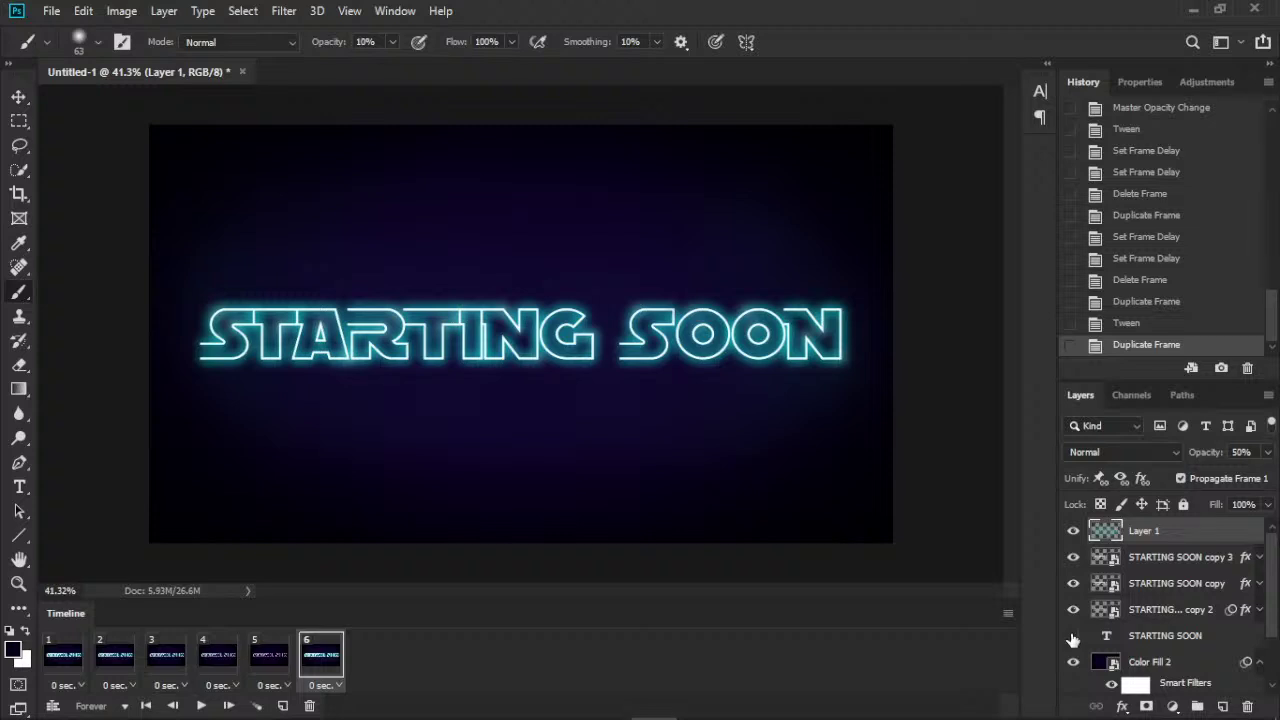
left_click(256, 705)
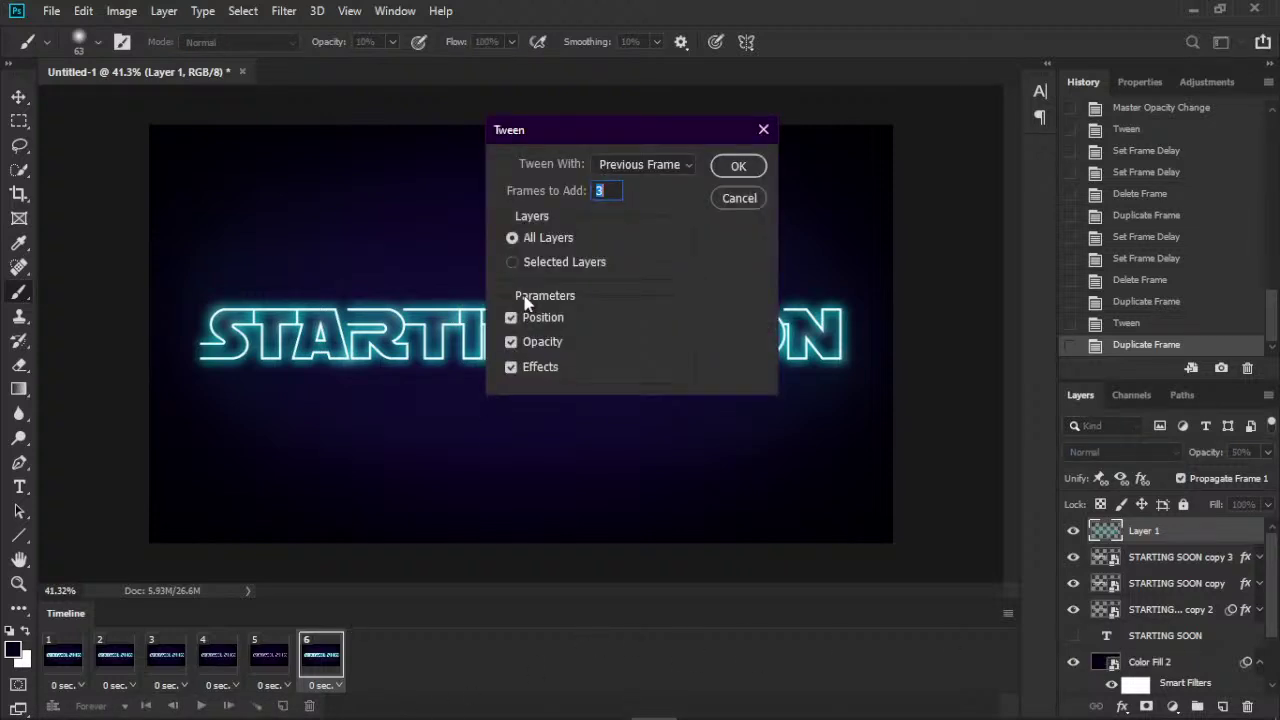
left_click(729, 168)
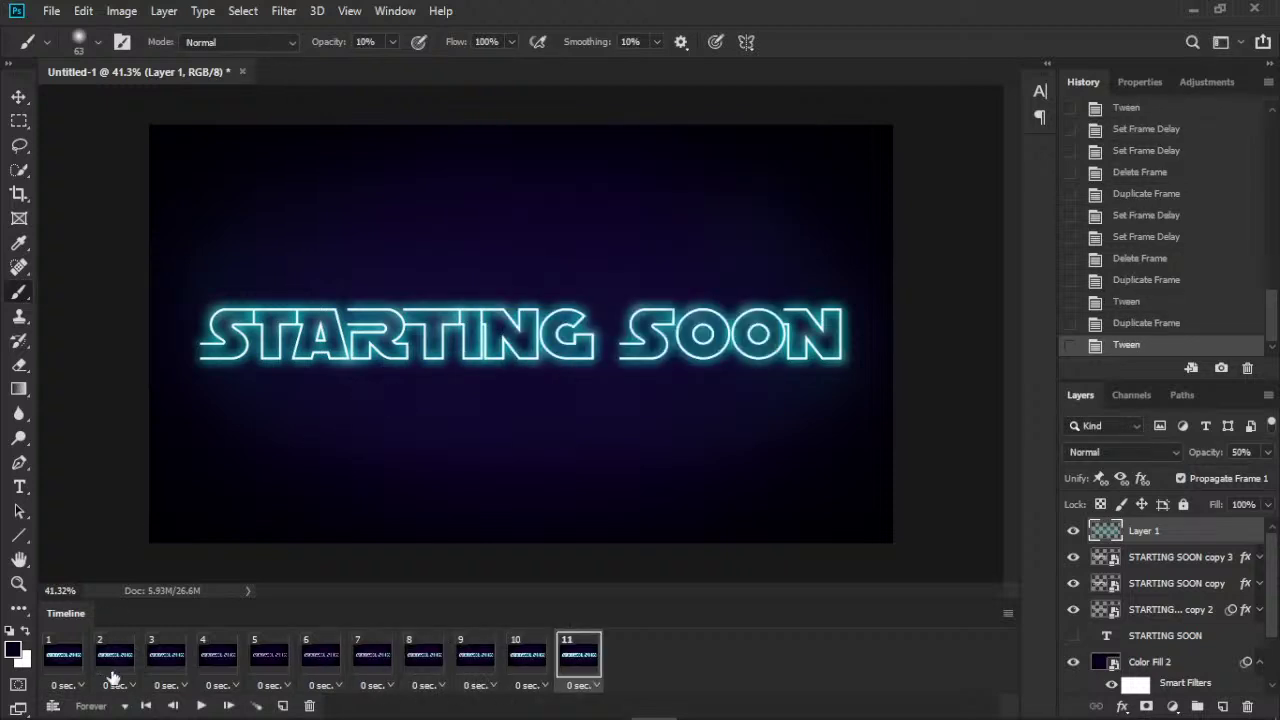
left_click(66, 686)
left_click(92, 537)
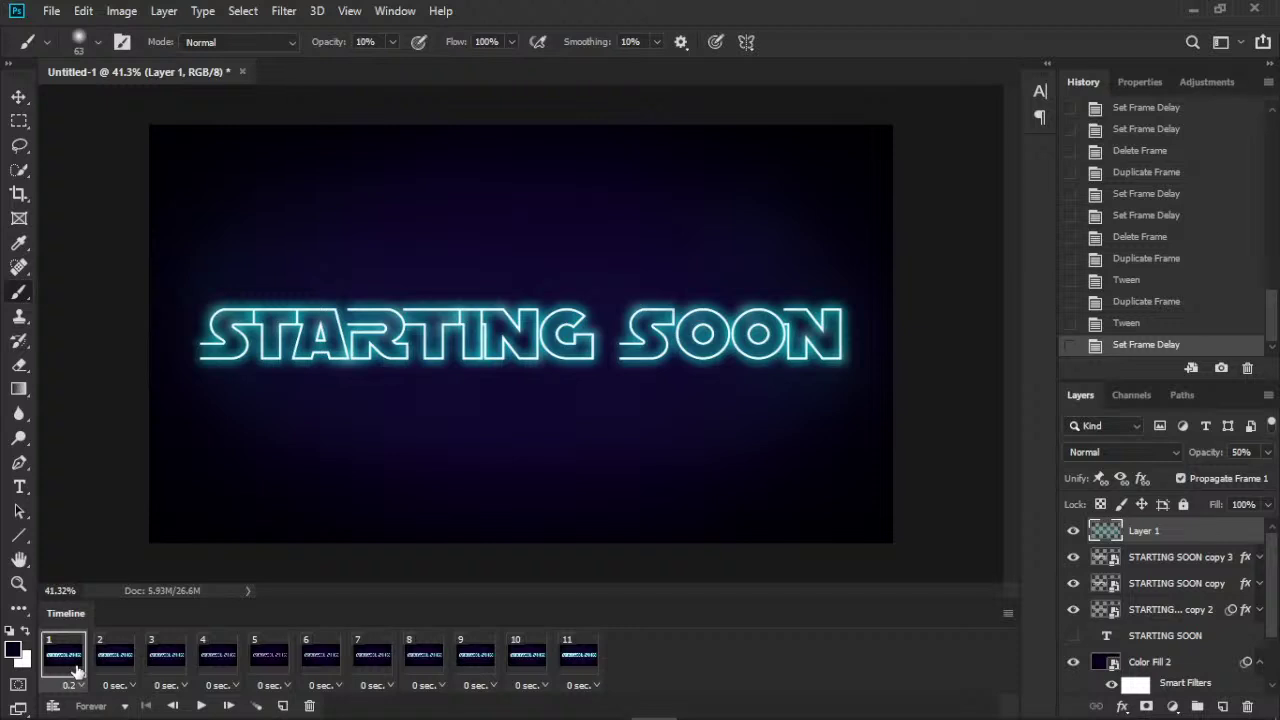
left_click(201, 706)
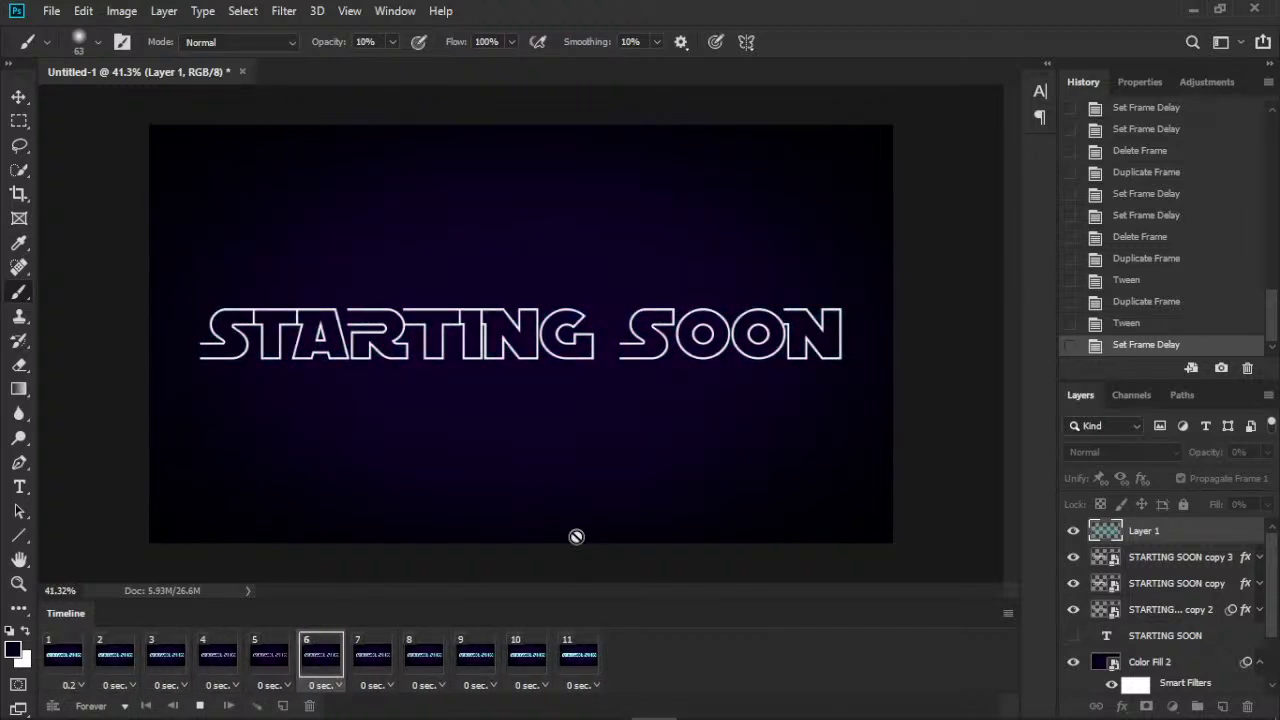
left_click(201, 706)
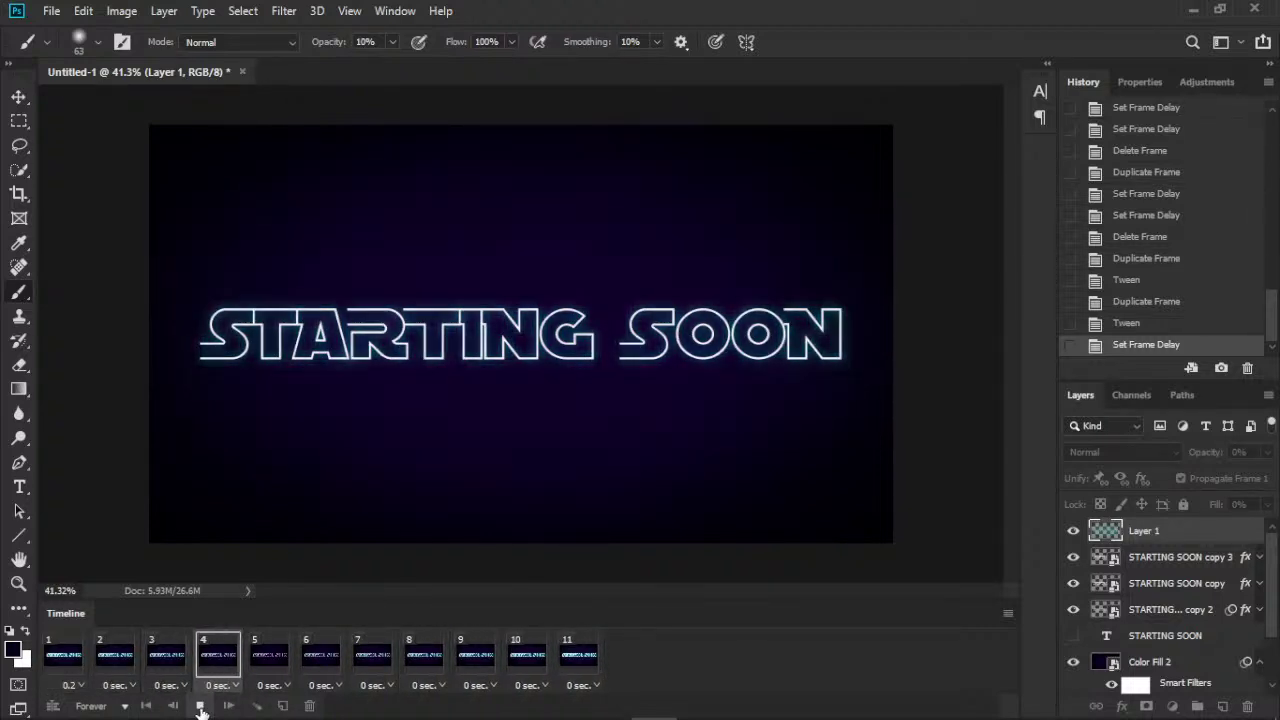
left_click(258, 660)
left_click(214, 655)
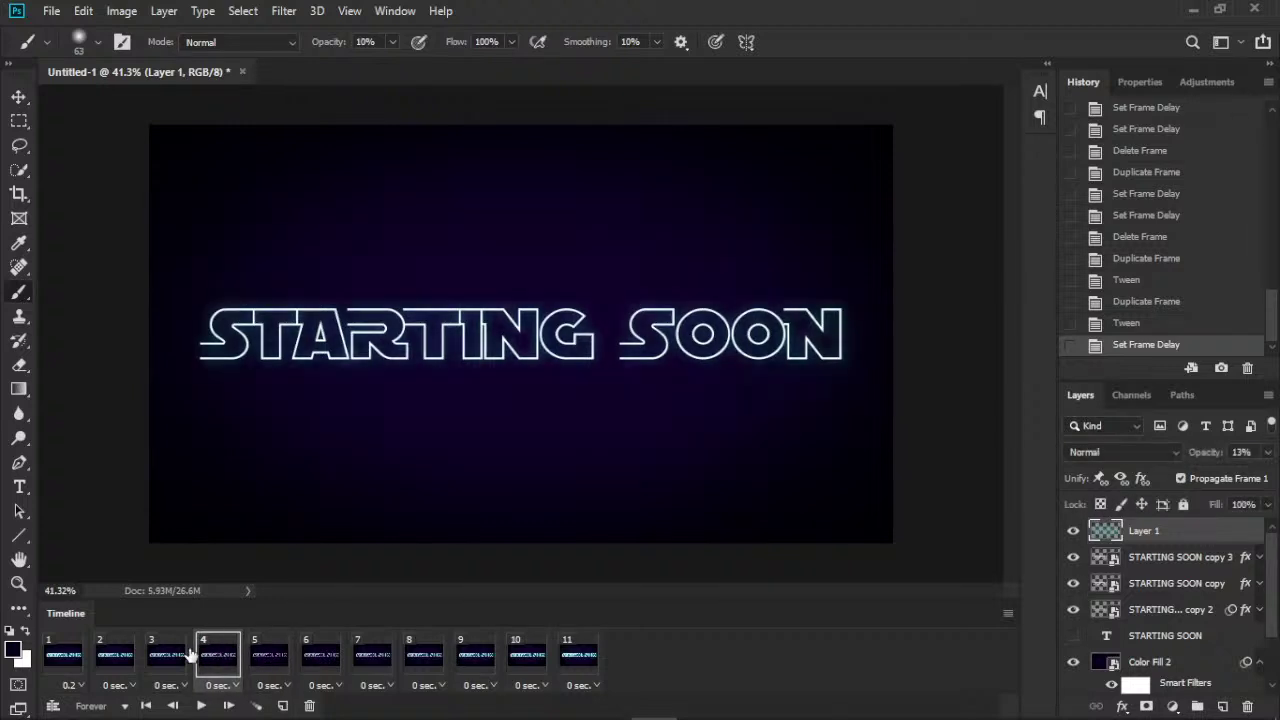
left_click(174, 655)
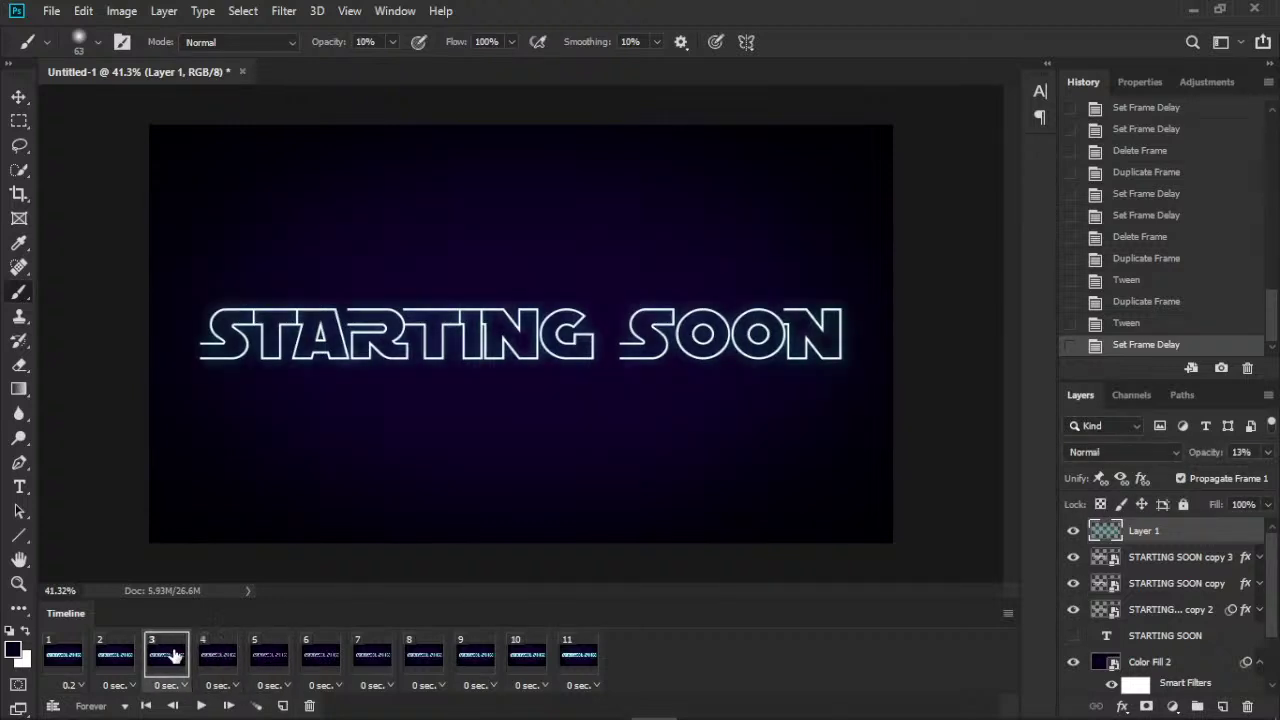
left_click(119, 659)
left_click(66, 662)
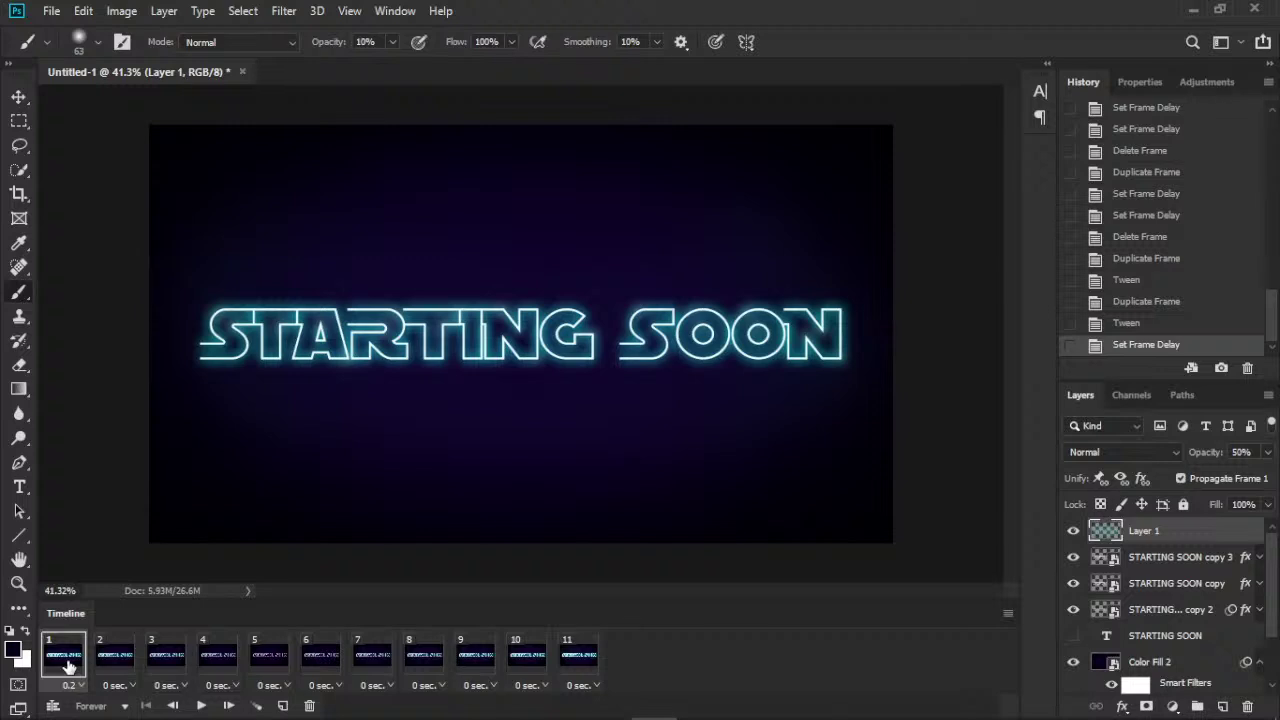
left_click(115, 658)
left_click(182, 654)
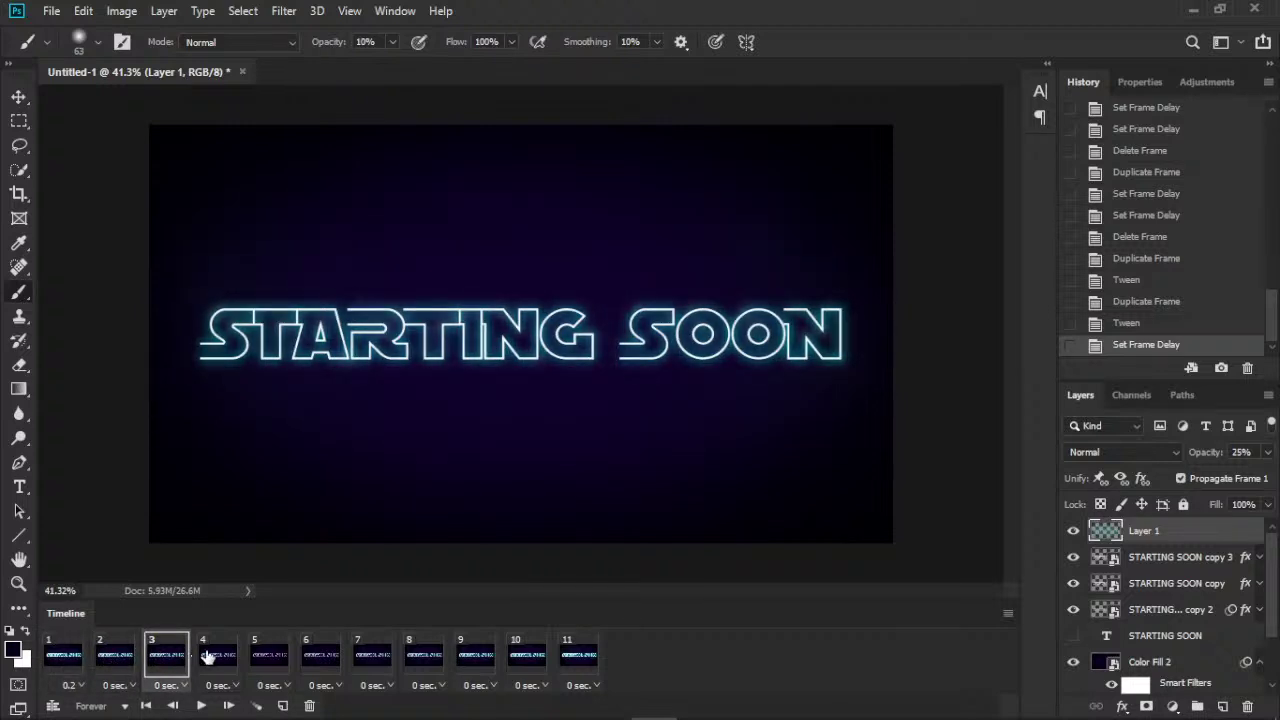
left_click(217, 658)
left_click(263, 658)
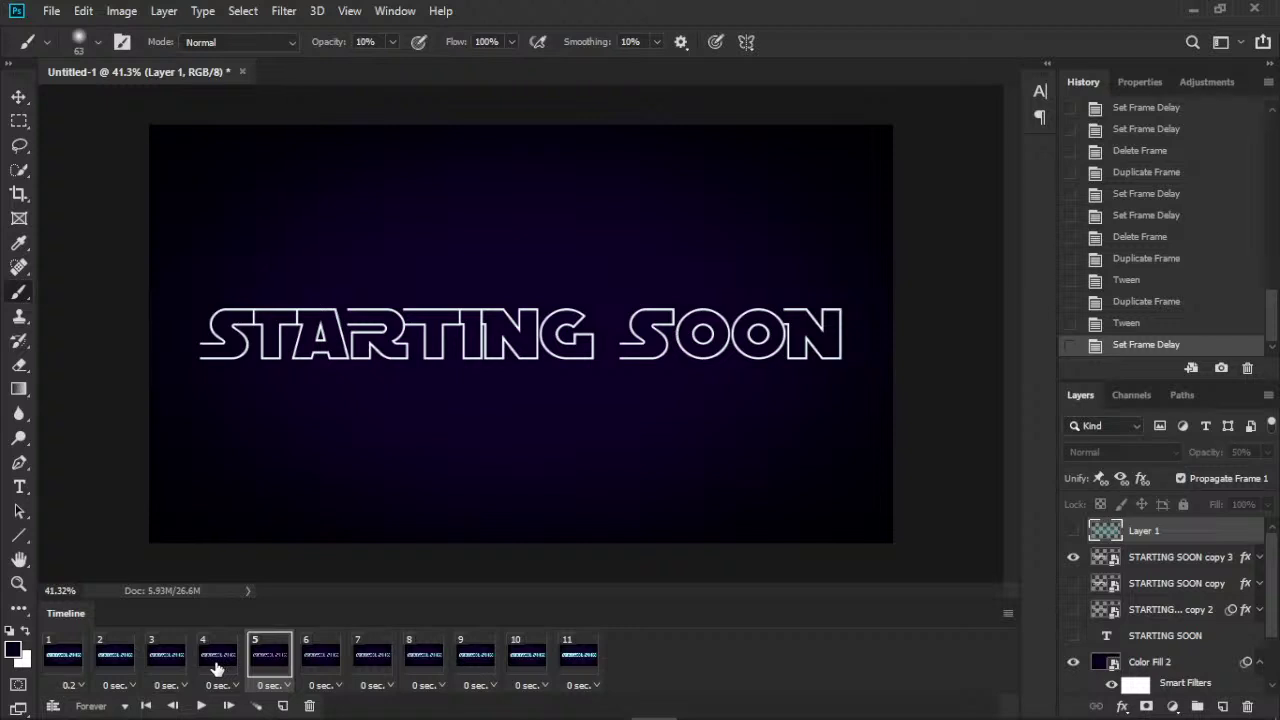
left_click(217, 660)
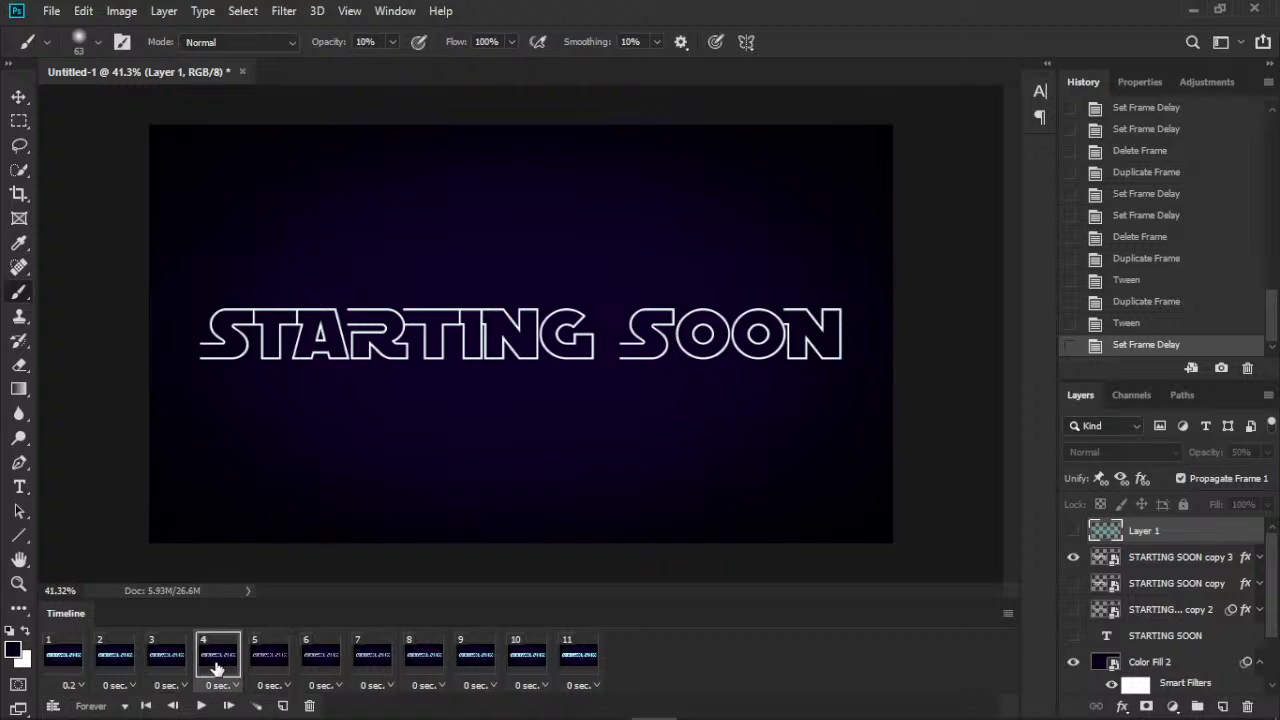
left_click(135, 665, "shift")
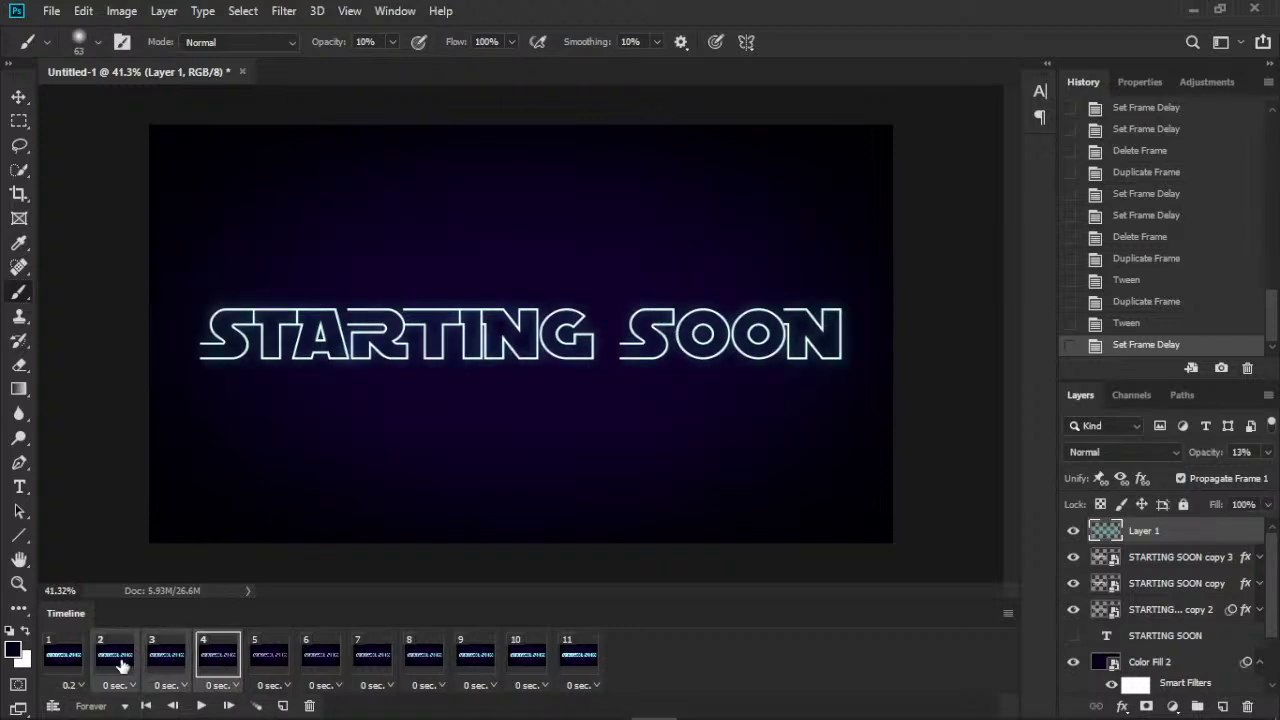
left_click(310, 705)
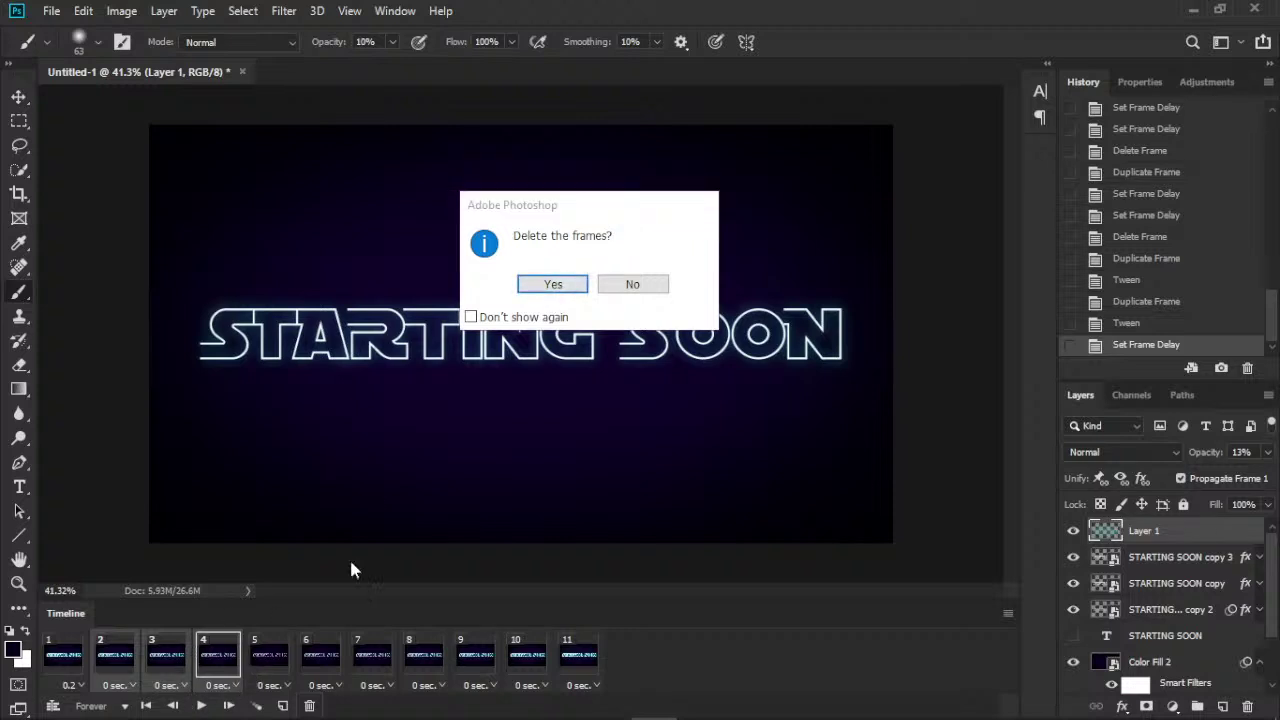
left_click(640, 290)
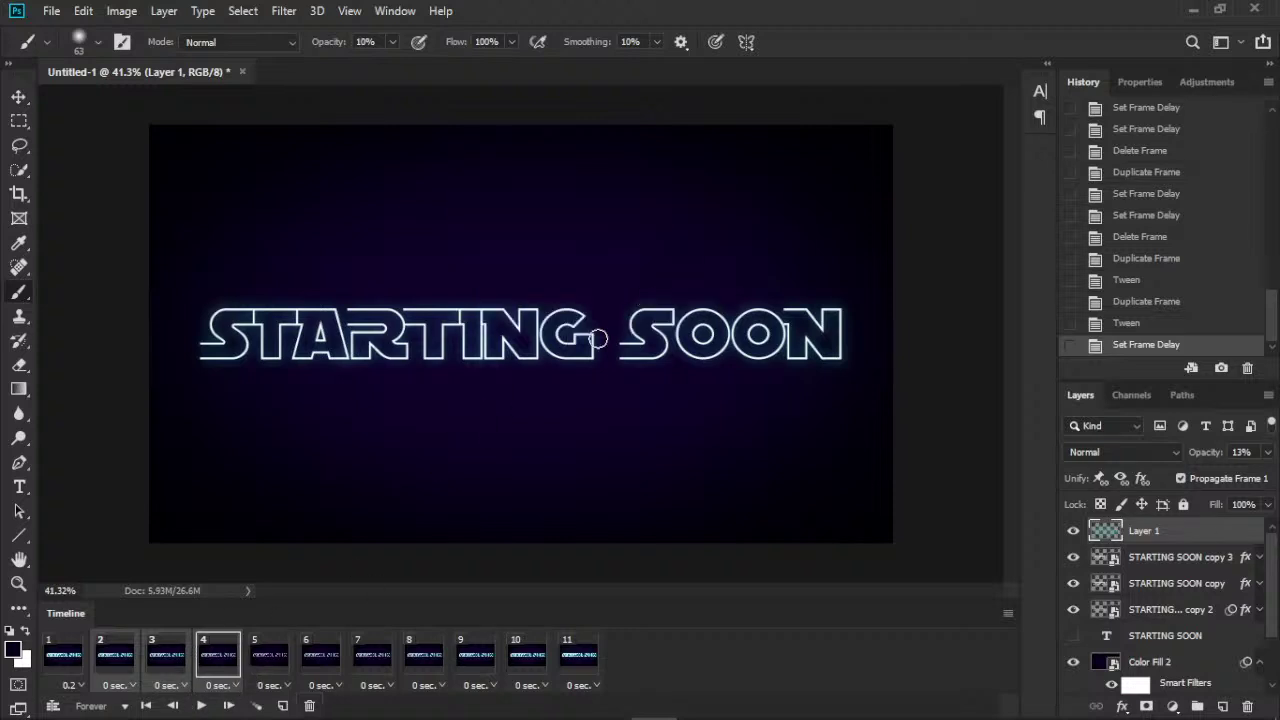
left_click(272, 655)
left_click(222, 658)
- Review the later frames, select frames 2–4, and delete the last three frames
left_click(253, 667)
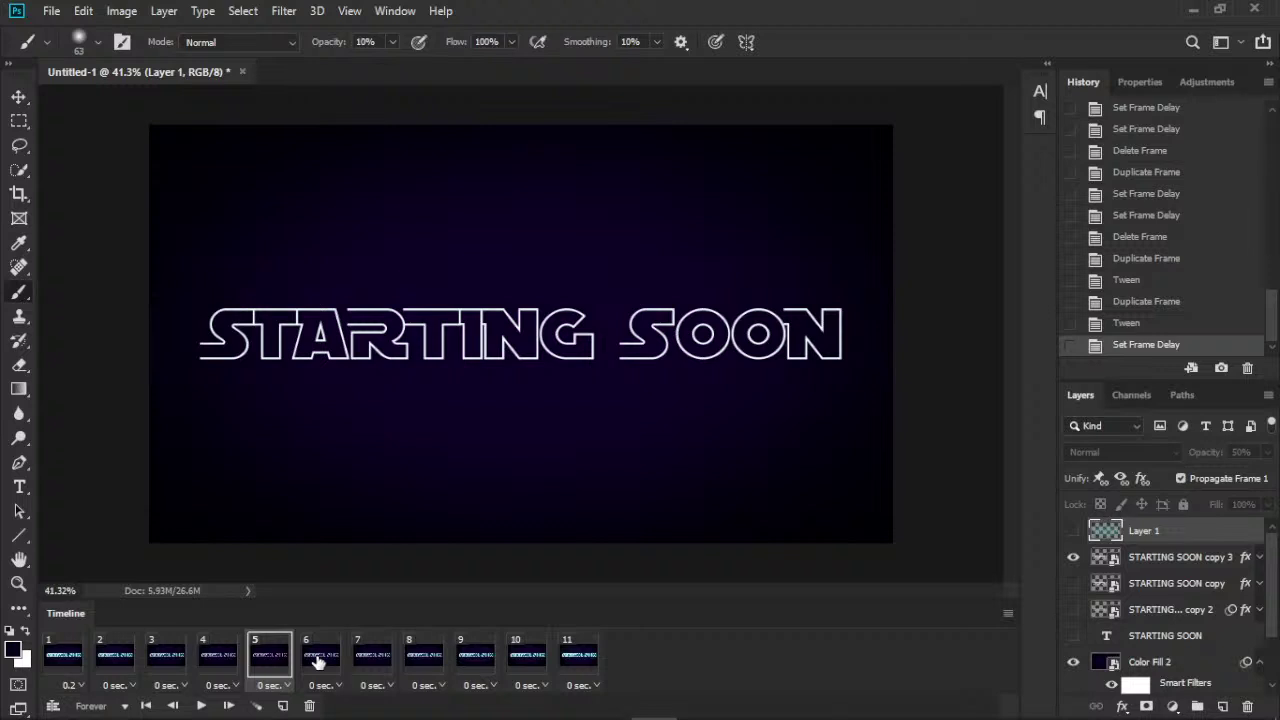
left_click(312, 662)
left_click(268, 660)
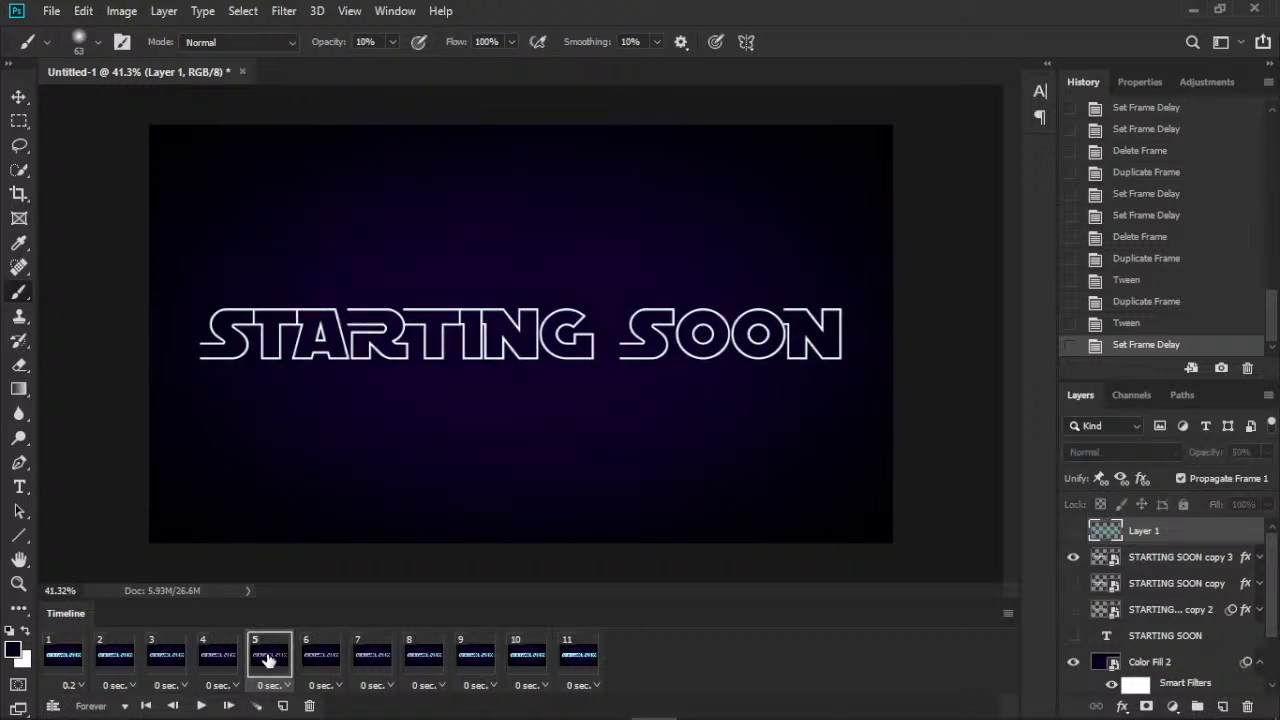
left_click(214, 668)
left_click(108, 660, "shift")
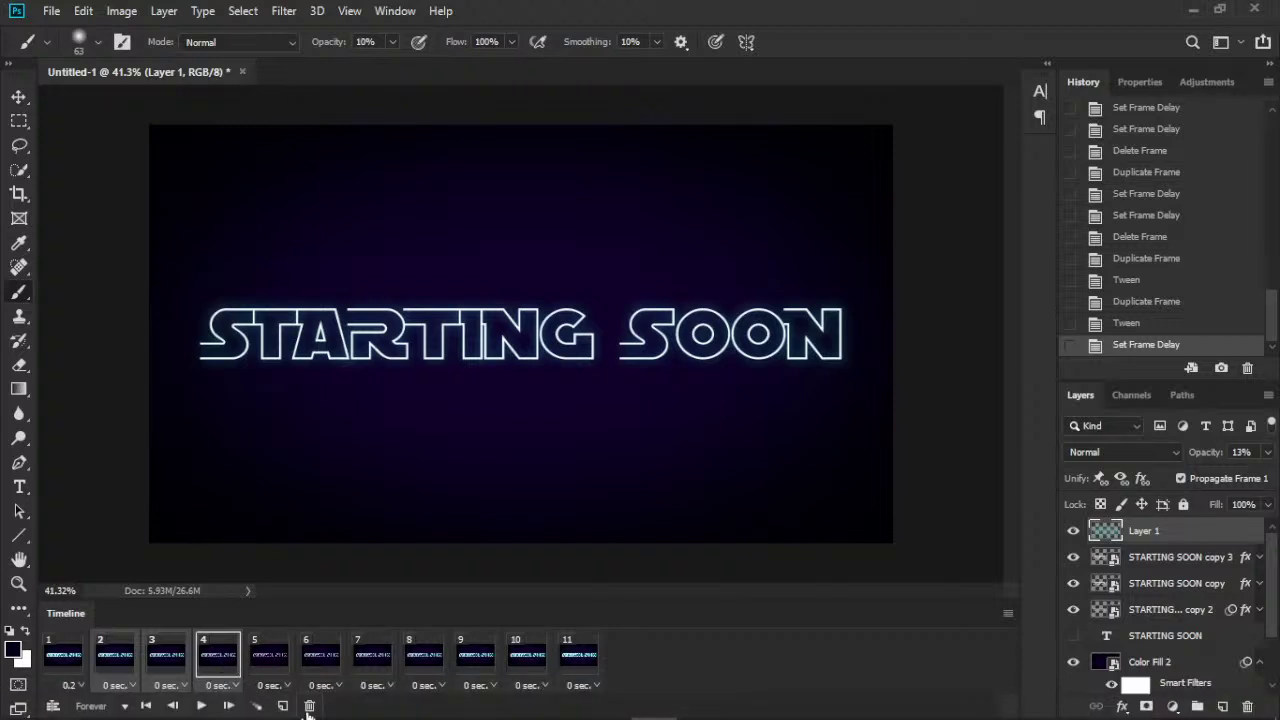
left_click(309, 706)
left_click(566, 284)
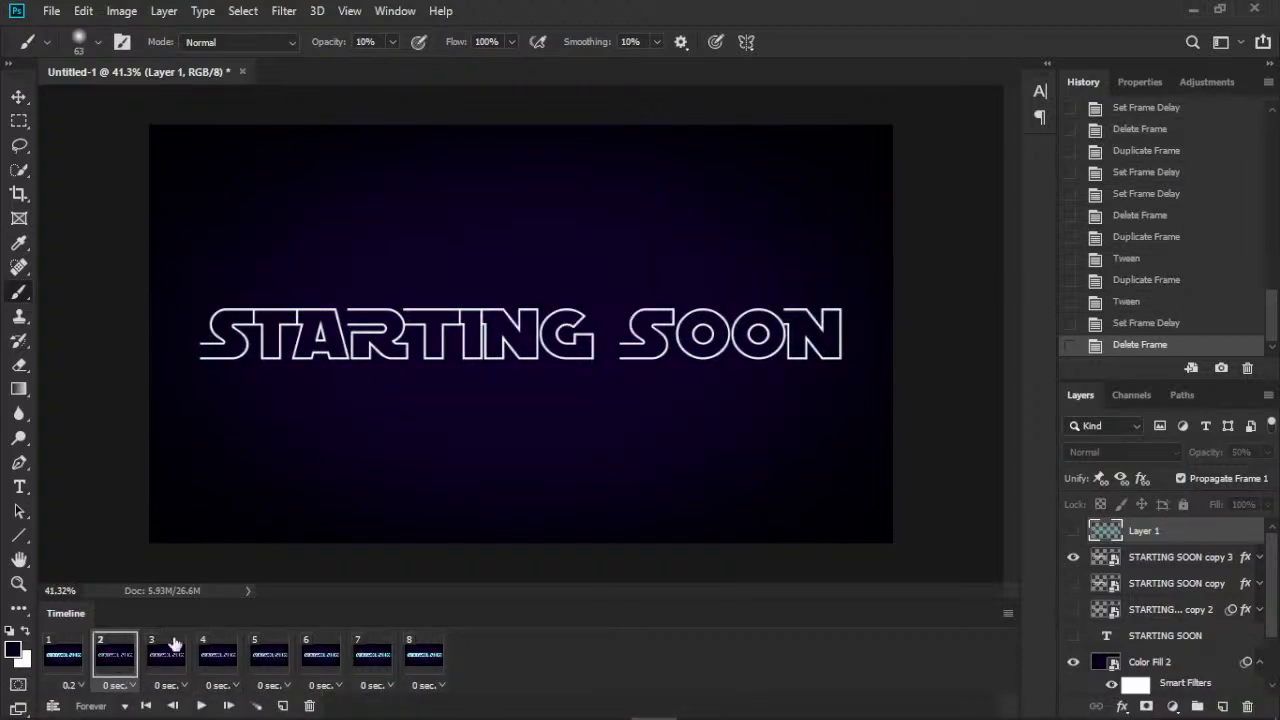
- Tween 2 in-between fade frames and preview the flicker playback
left_click(259, 706)
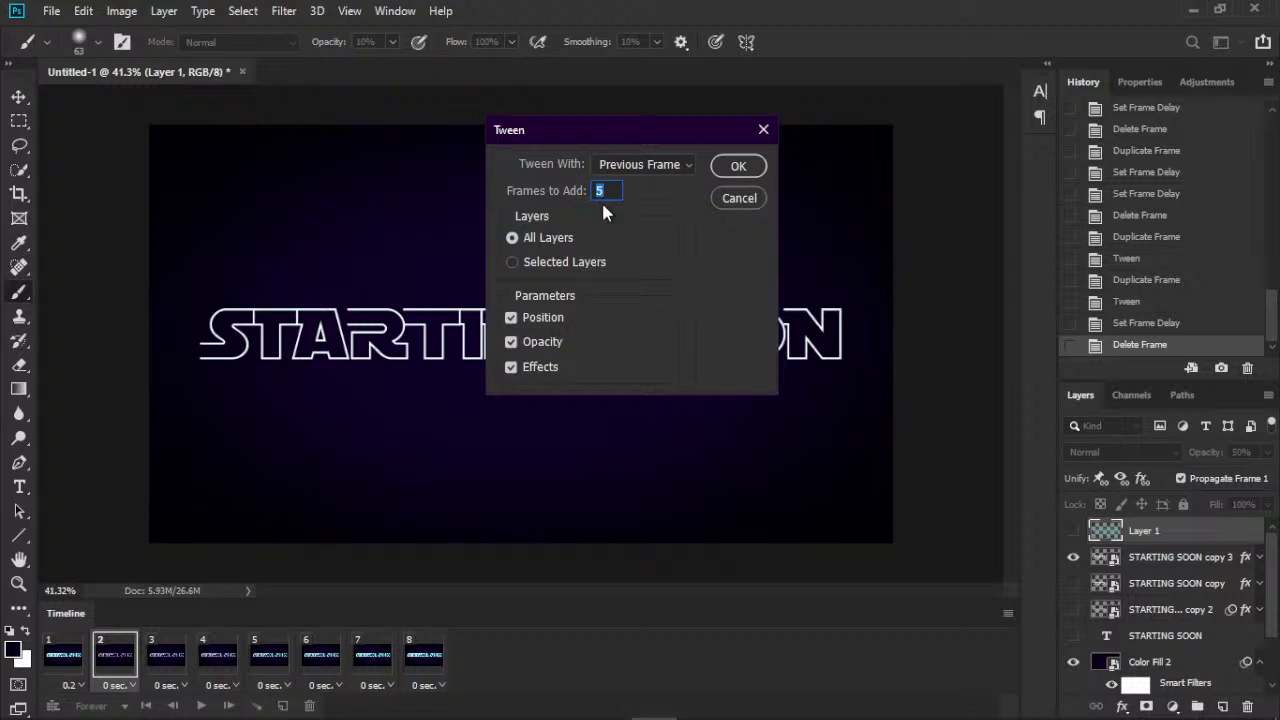
type("2")
left_click(722, 170)
left_click(270, 655)
left_click(203, 706)
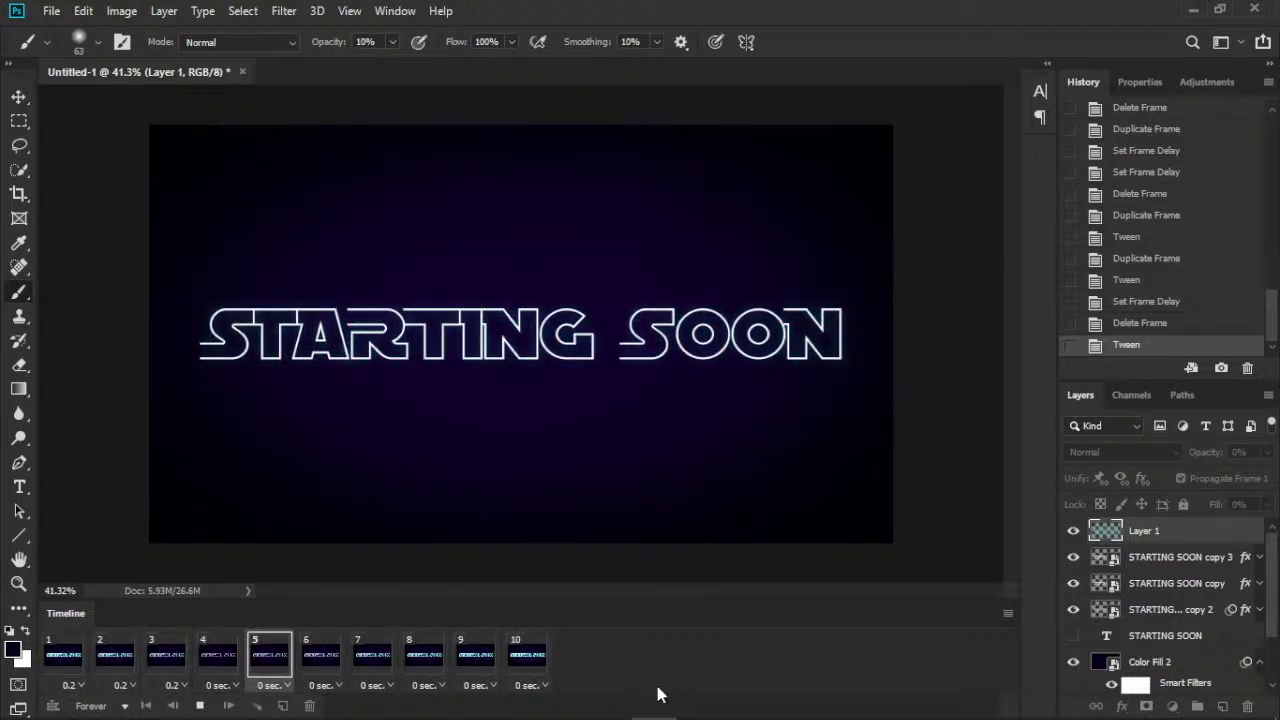
left_click(203, 706)
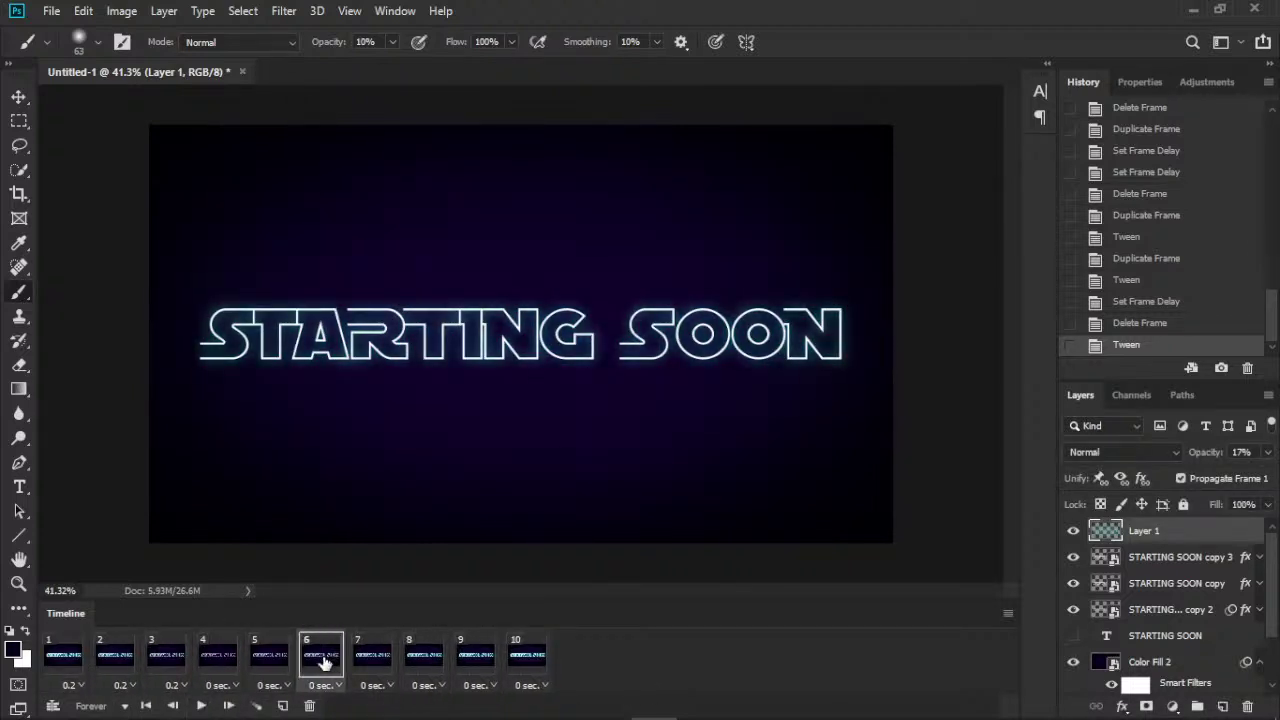
- Delete the frames after frame 5, leaving a five-frame animation
left_click(217, 656)
left_click(263, 656)
left_click(220, 656)
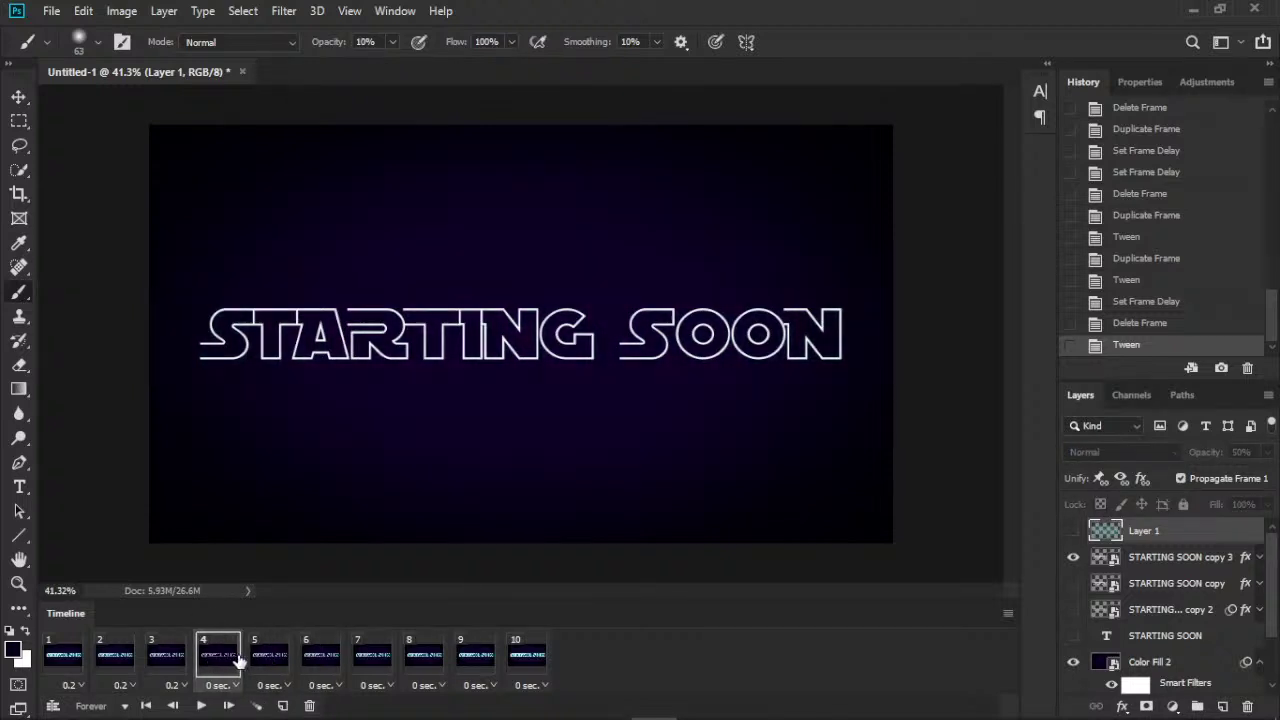
left_click(265, 656)
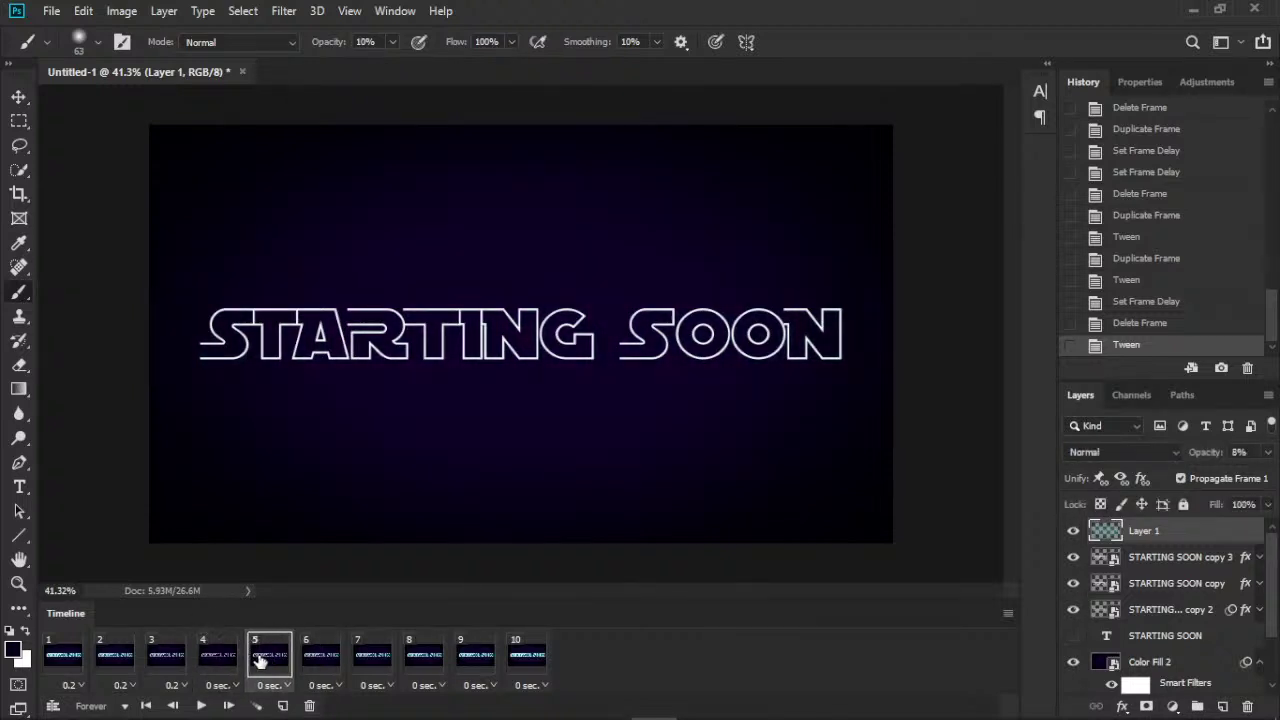
left_click(309, 706)
left_click(550, 284)
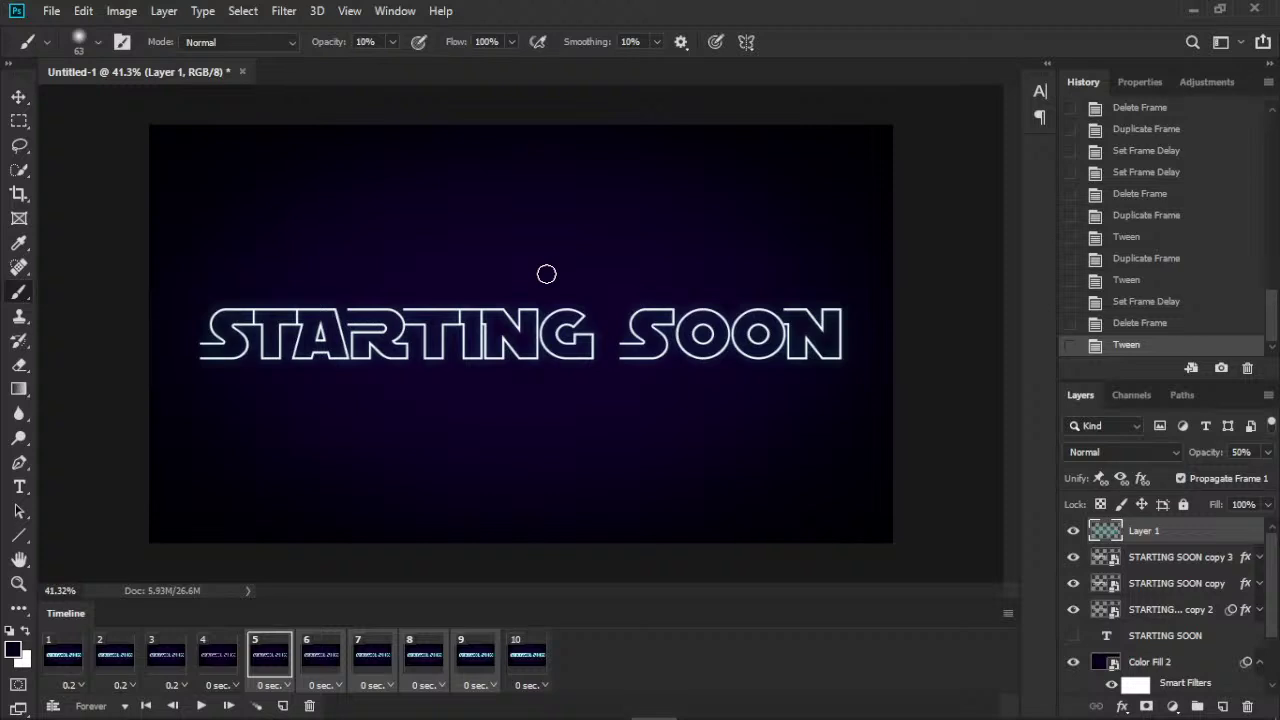
- Add two tweened frames at the end, preview the nine-frame loop, and start retiming frame 2
left_click(258, 706)
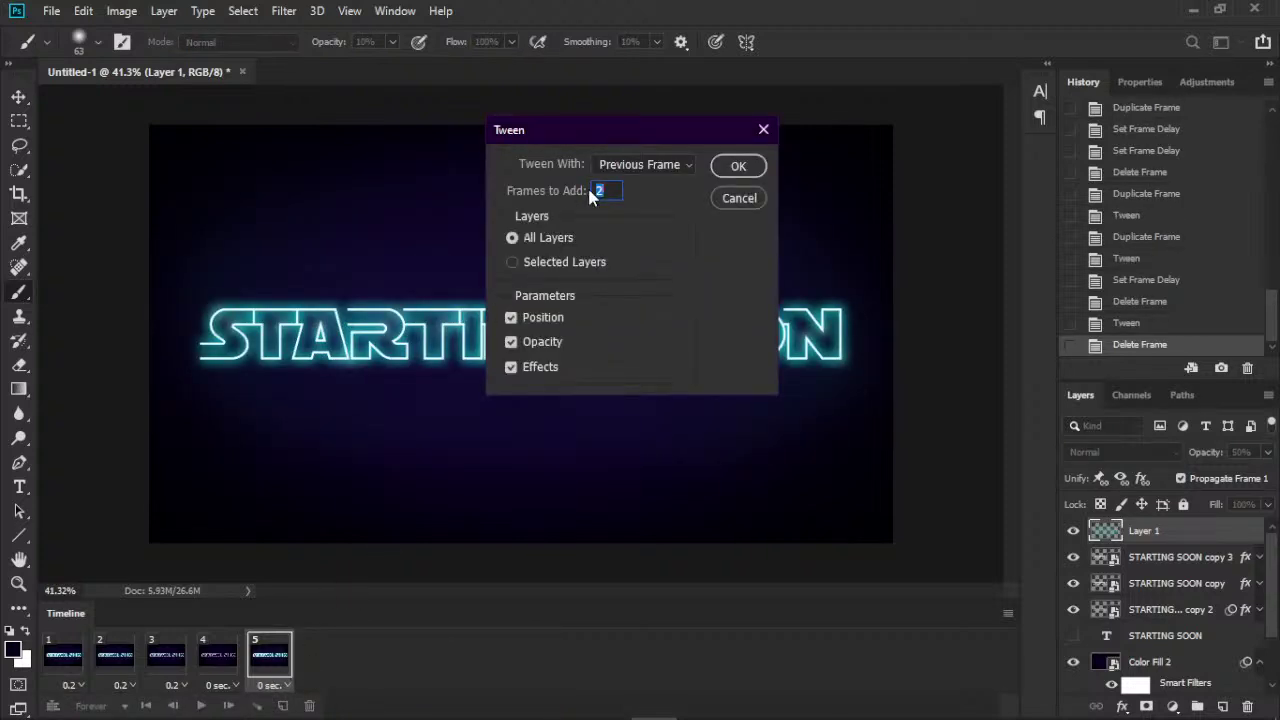
left_click(738, 166)
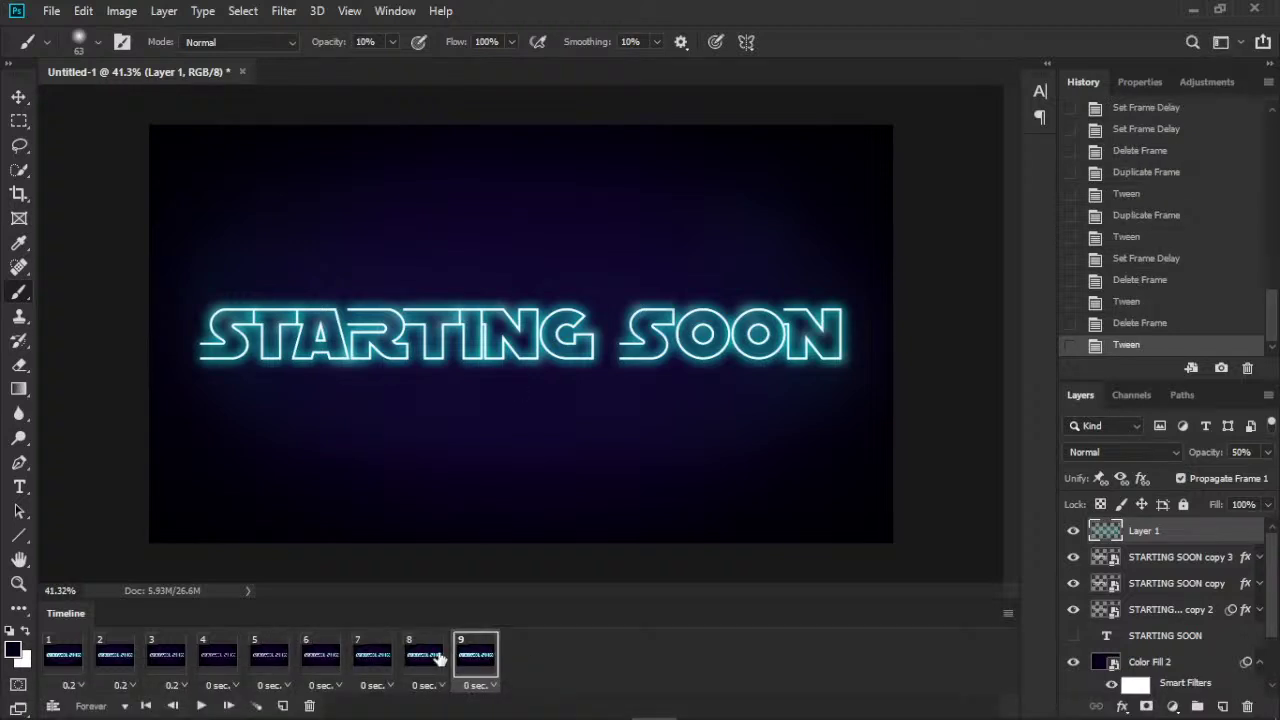
left_click(199, 706)
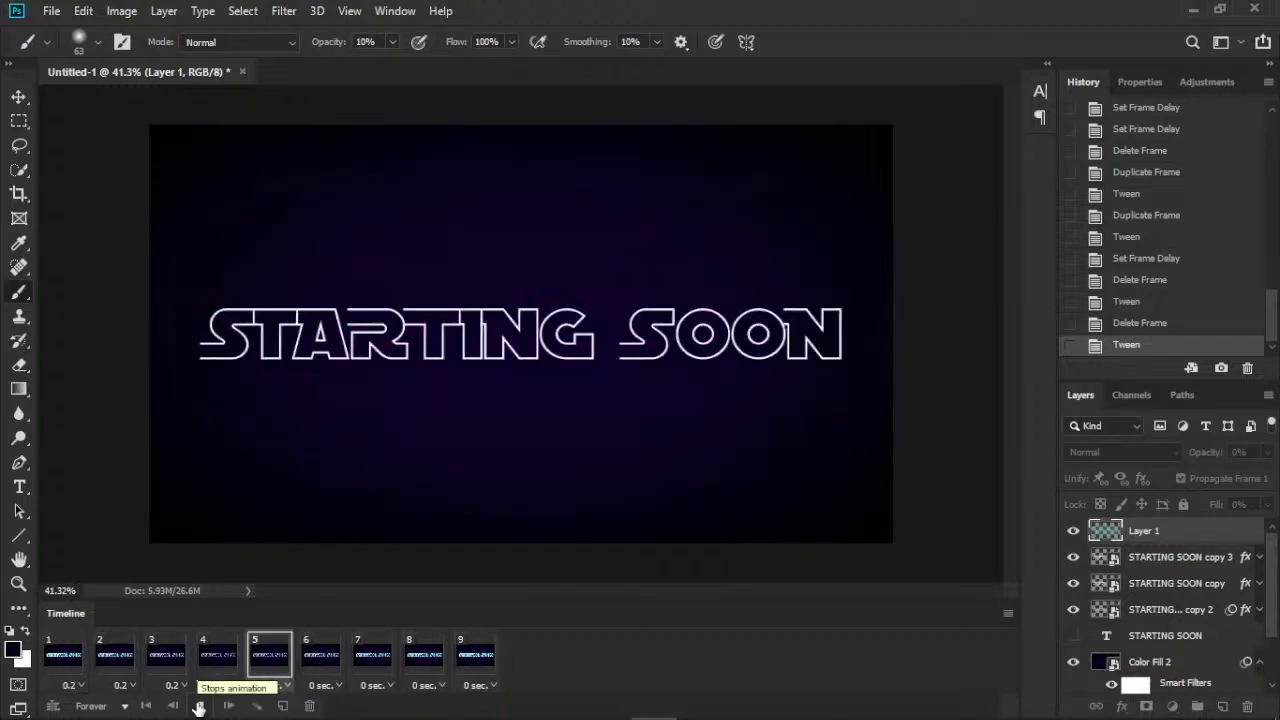
left_click(199, 706)
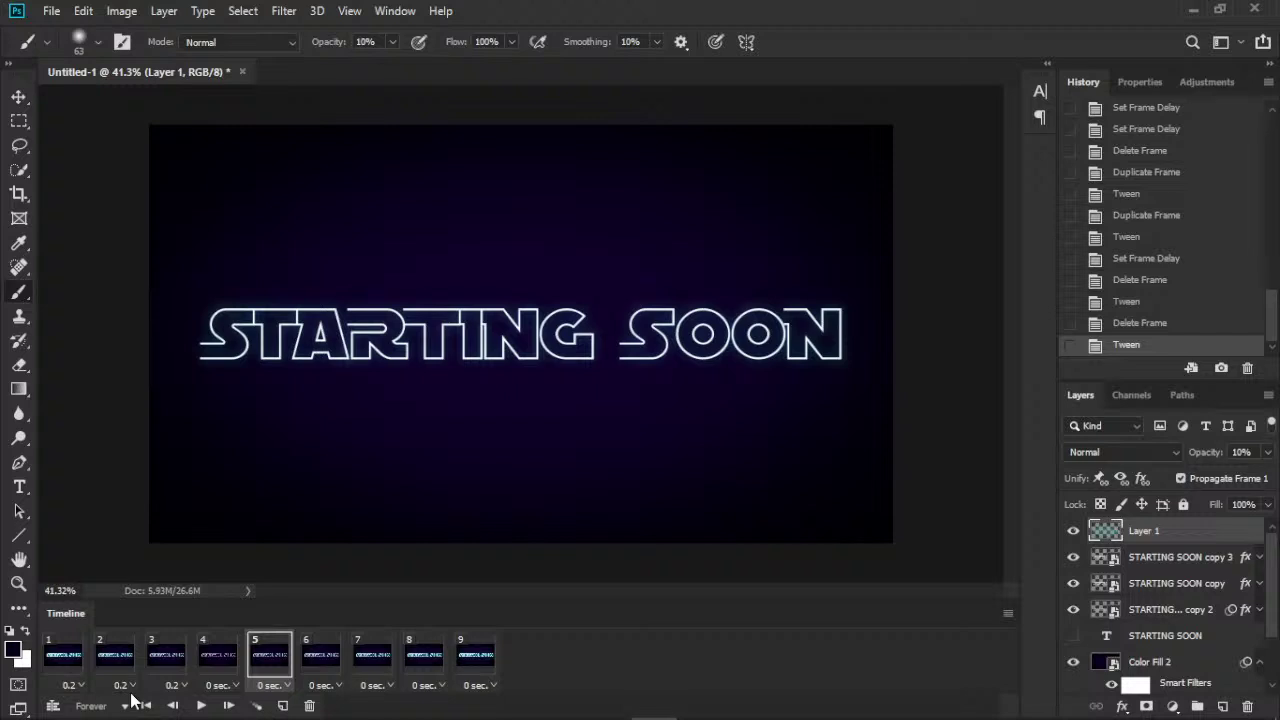
left_click(125, 686)
- Set delays for frames 2 and 3, give frame 9 a 0.1-second delay, and preview
left_click(166, 531)
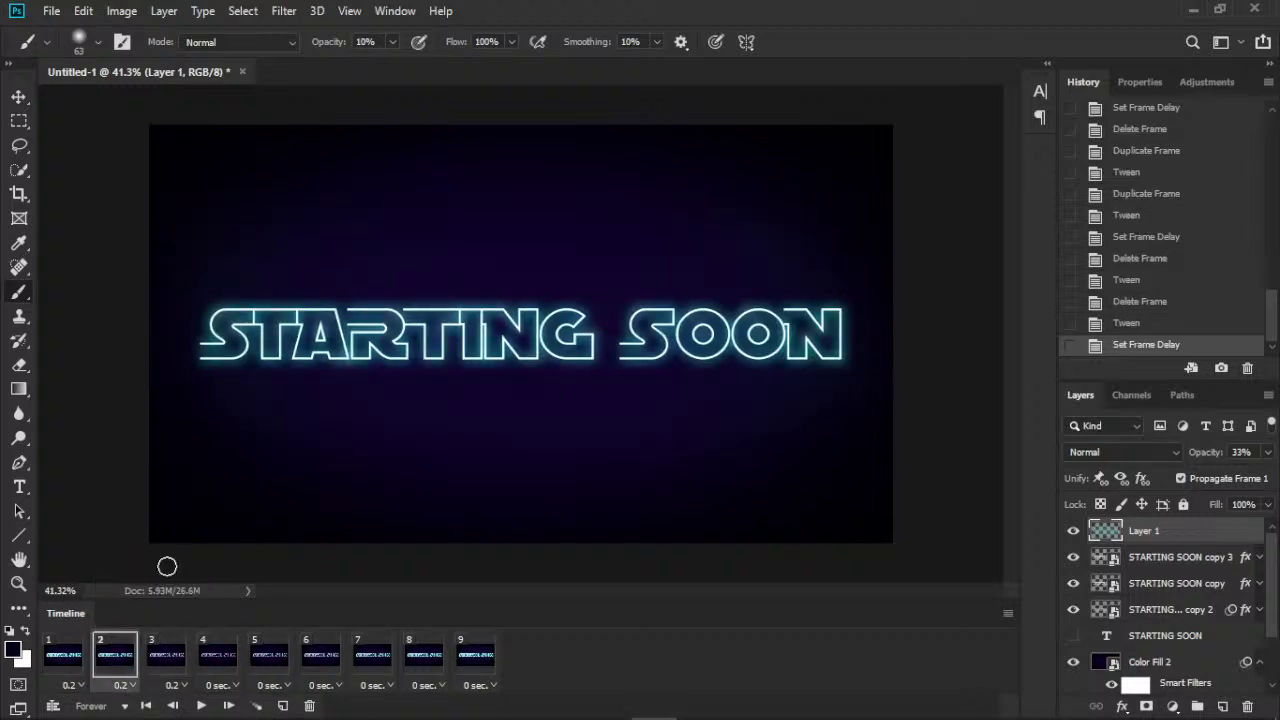
left_click(172, 686)
left_click(222, 505)
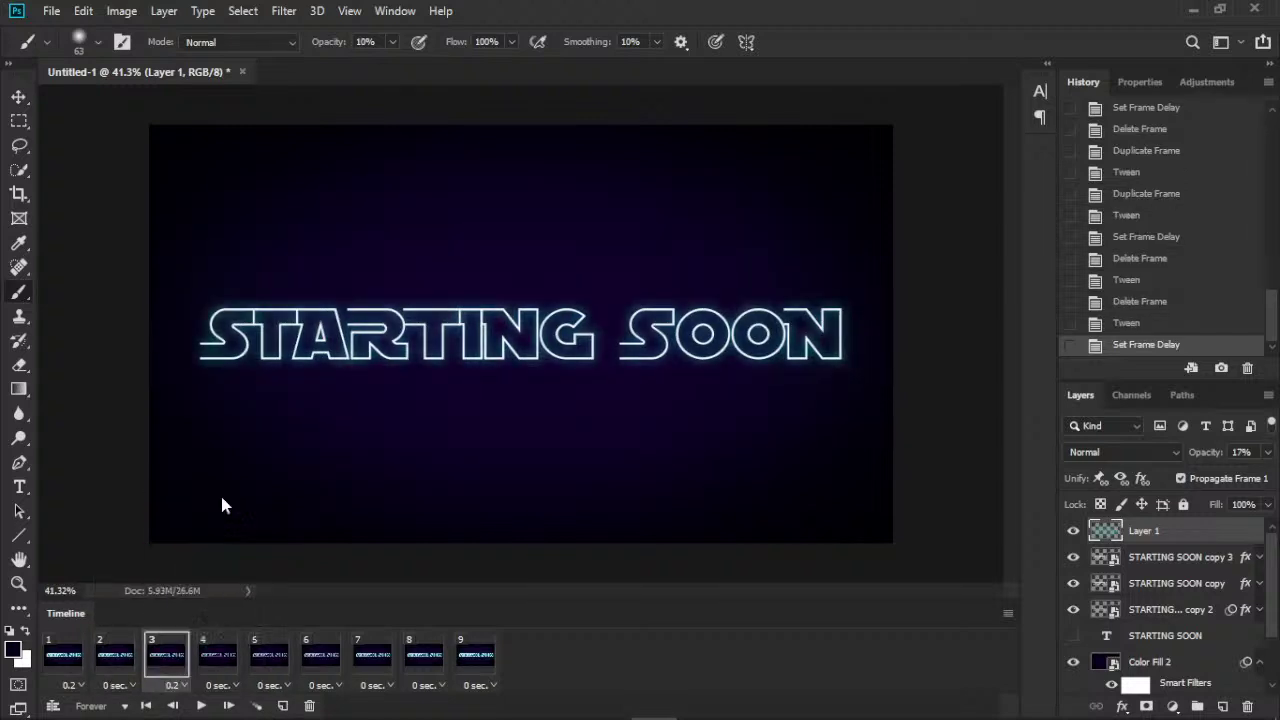
left_click(478, 686)
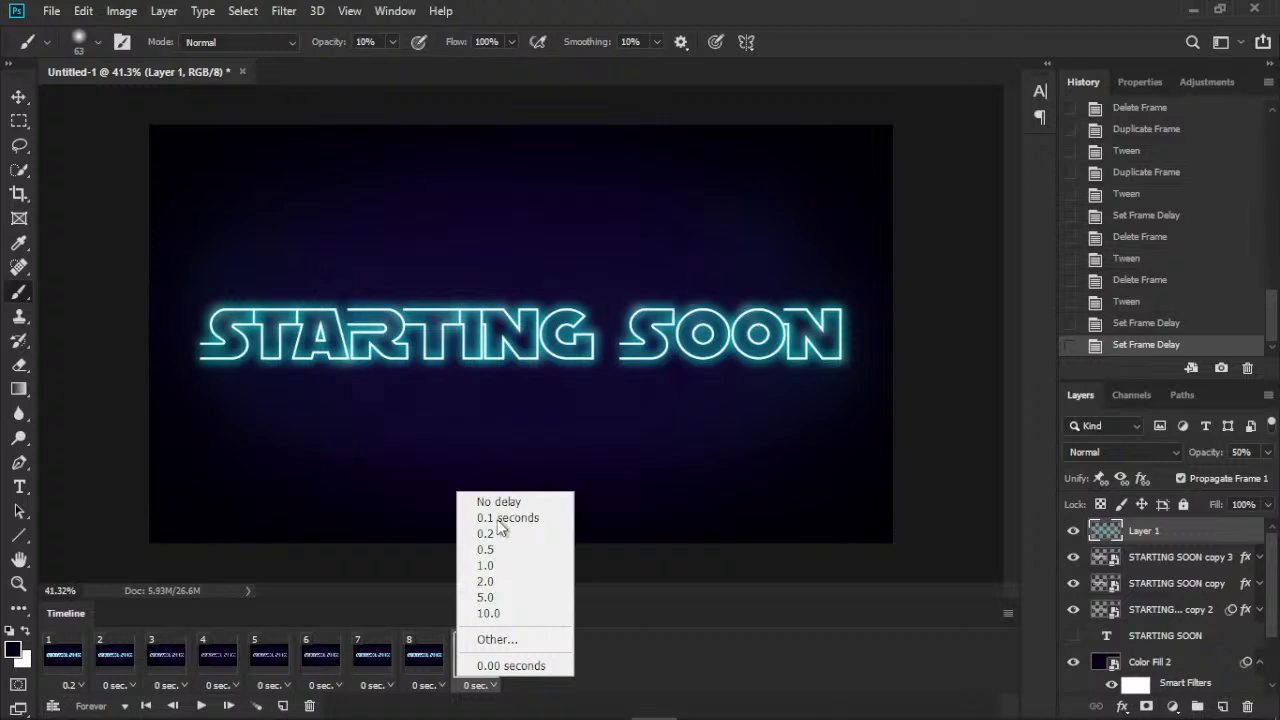
left_click(498, 519)
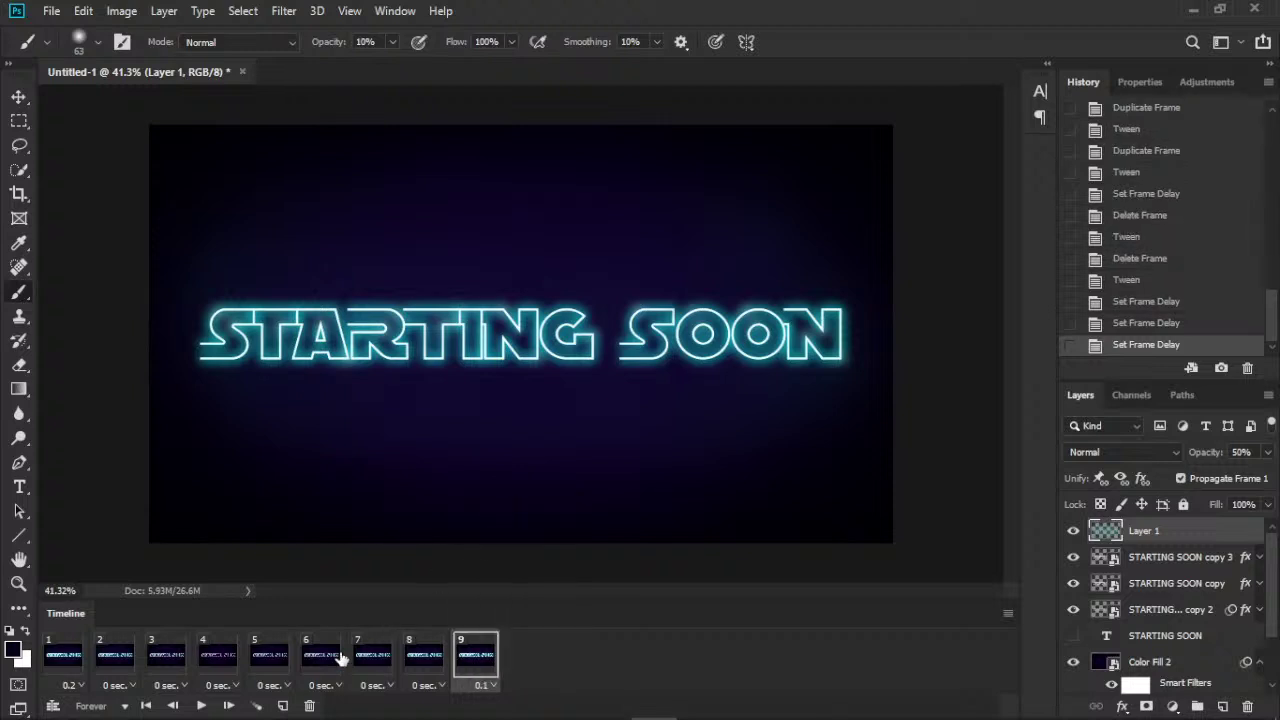
left_click(201, 706)
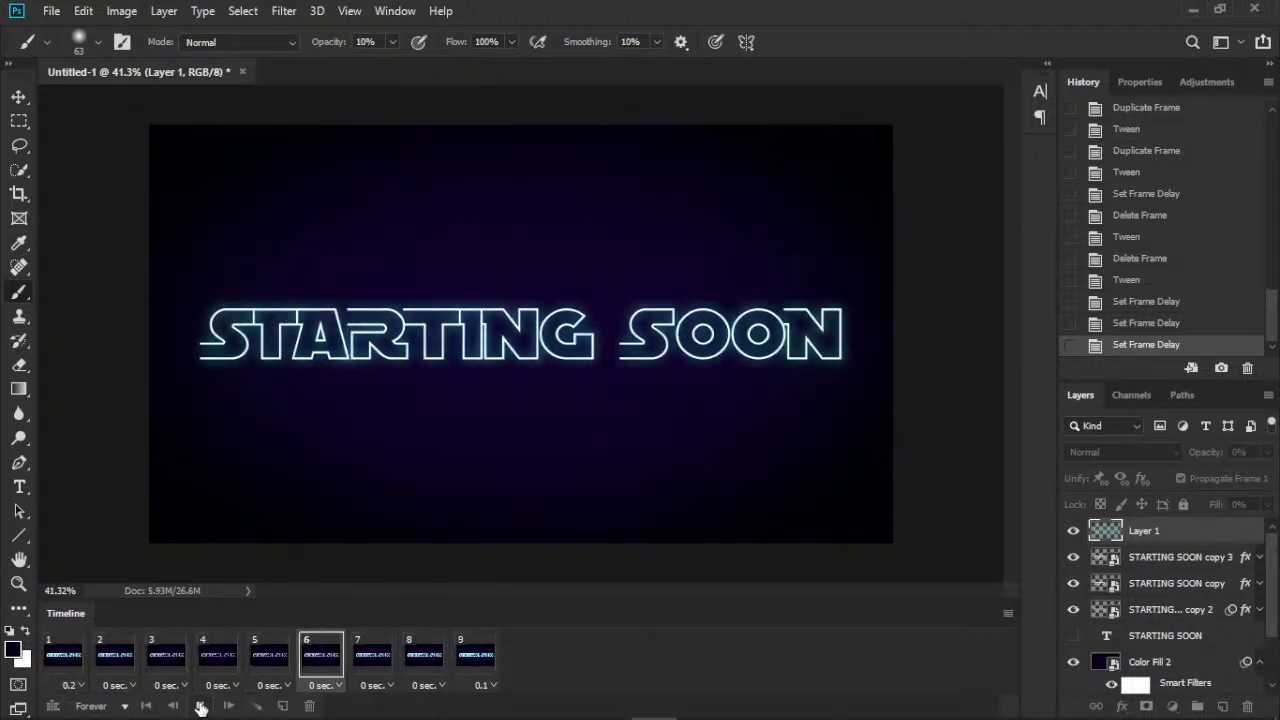
left_click(203, 707)
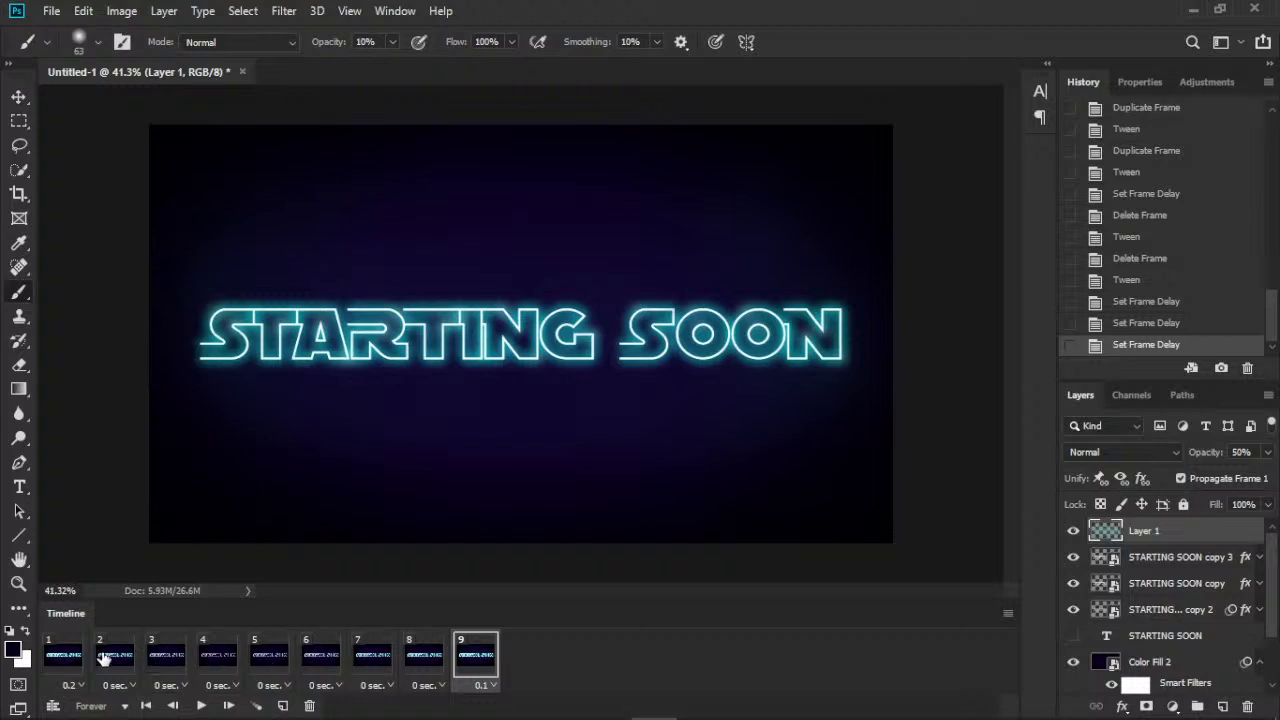
left_click(68, 660)
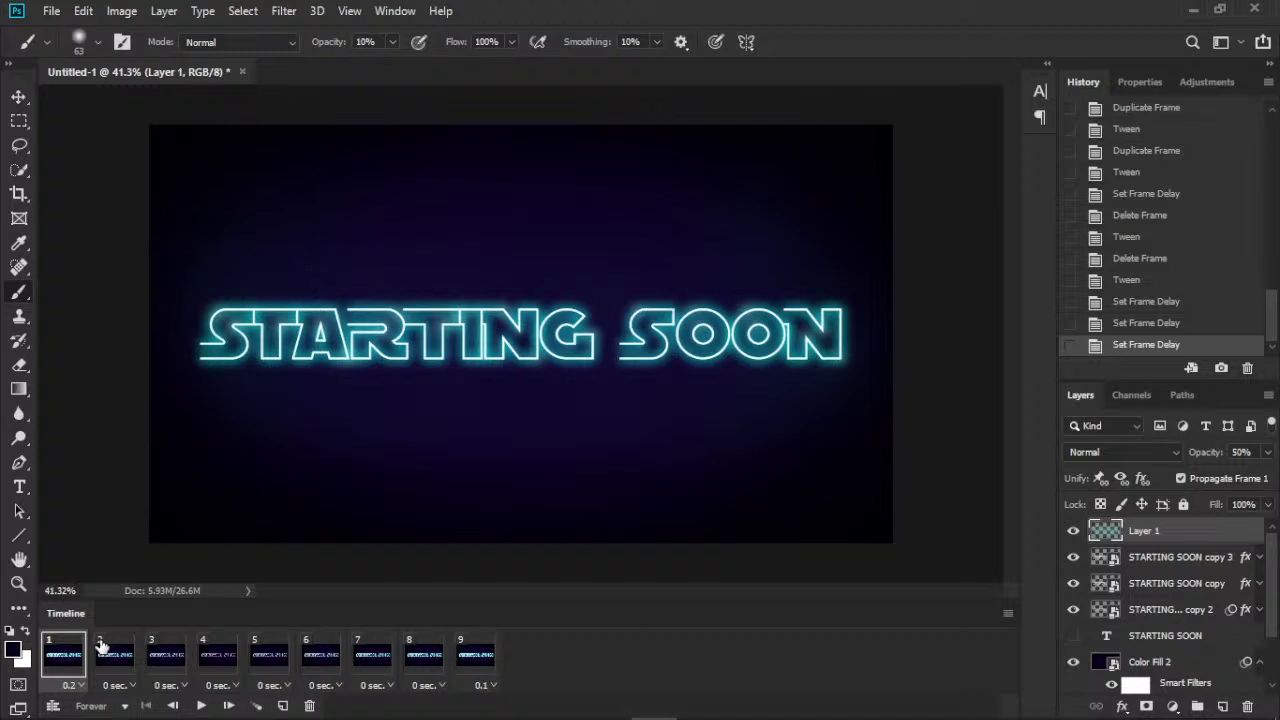
key("ctrl+j")
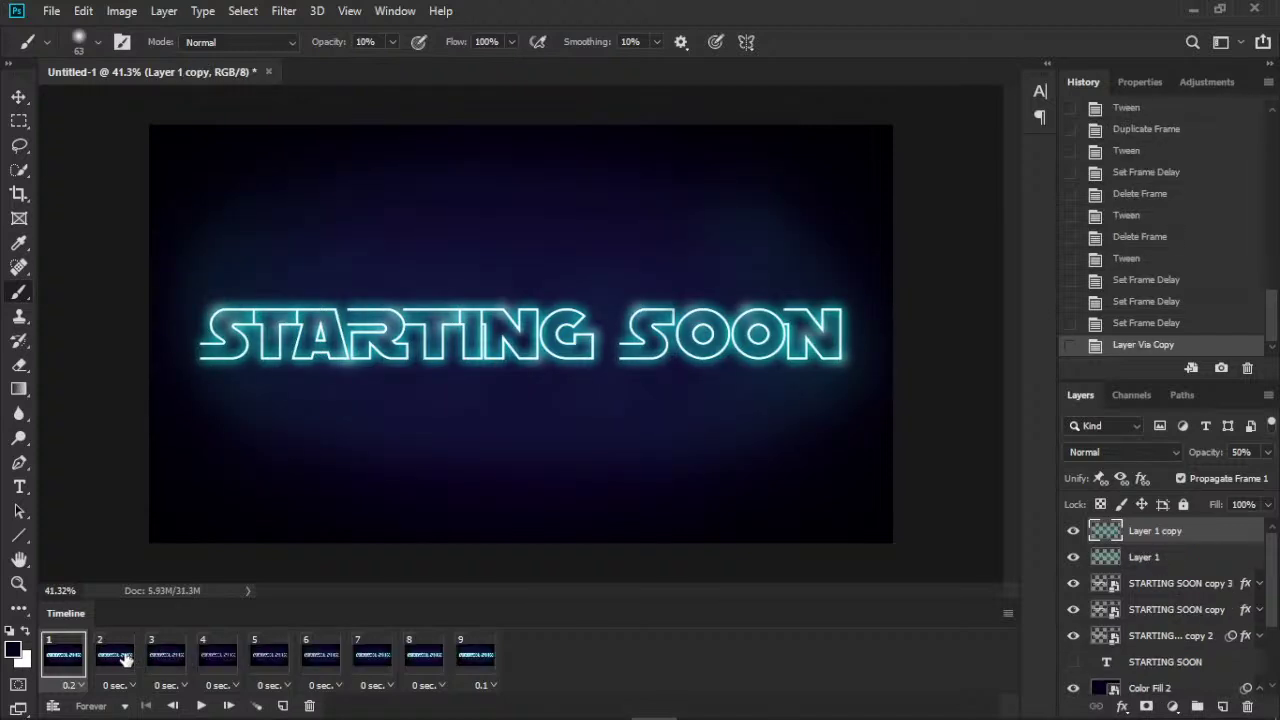
left_click(113, 657)
left_click(70, 658)
left_click(120, 655)
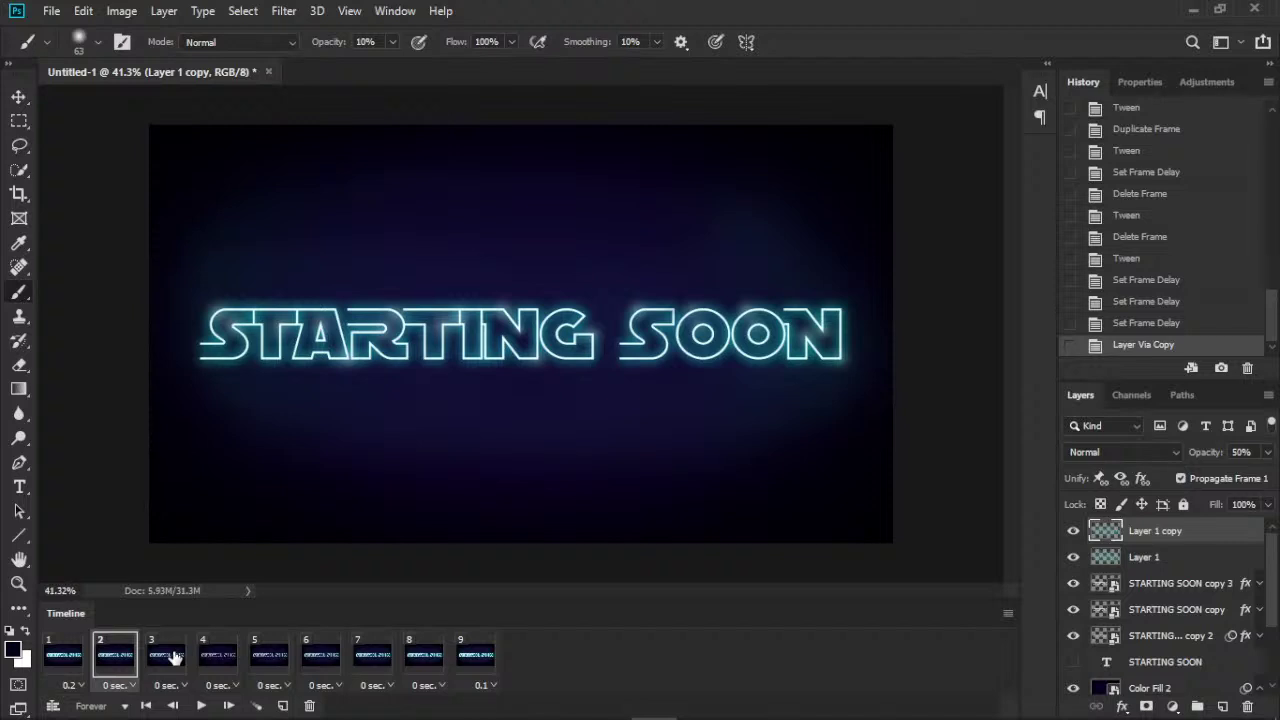
left_click(170, 657)
left_click(230, 657)
left_click(465, 657)
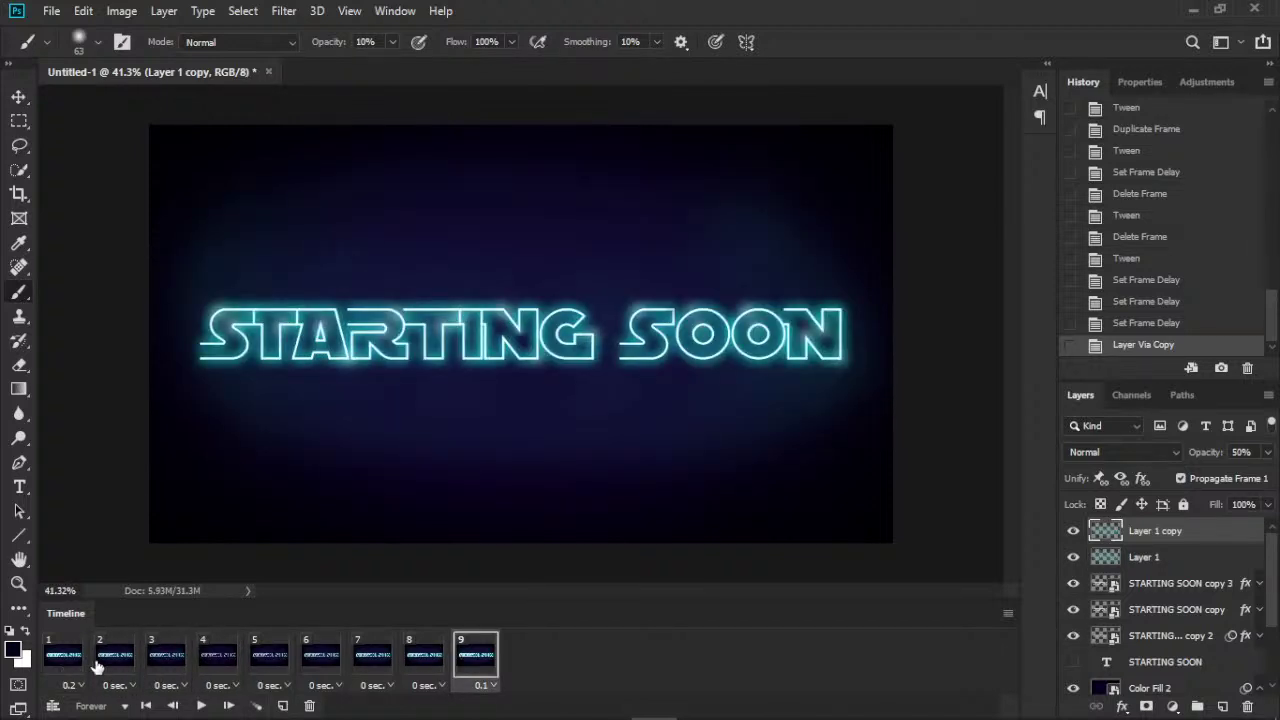
left_click(428, 660)
left_click(470, 660)
left_click(66, 654)
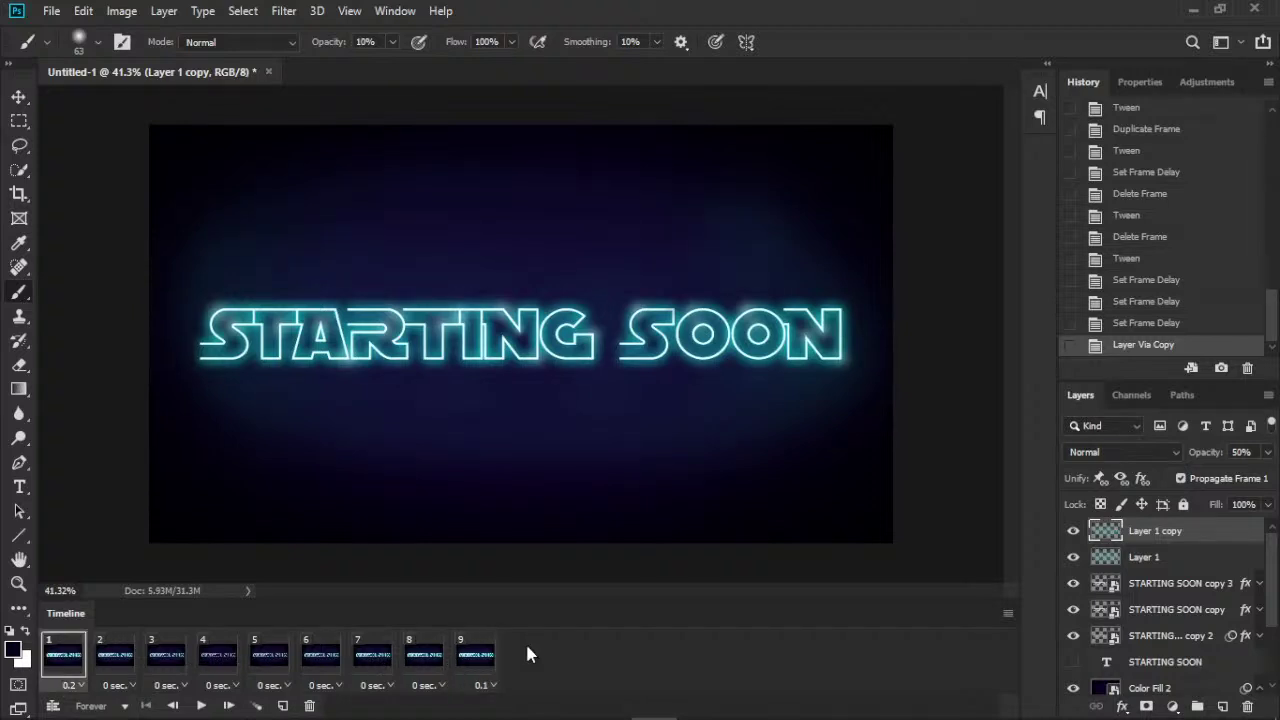
key("ctrl+z")
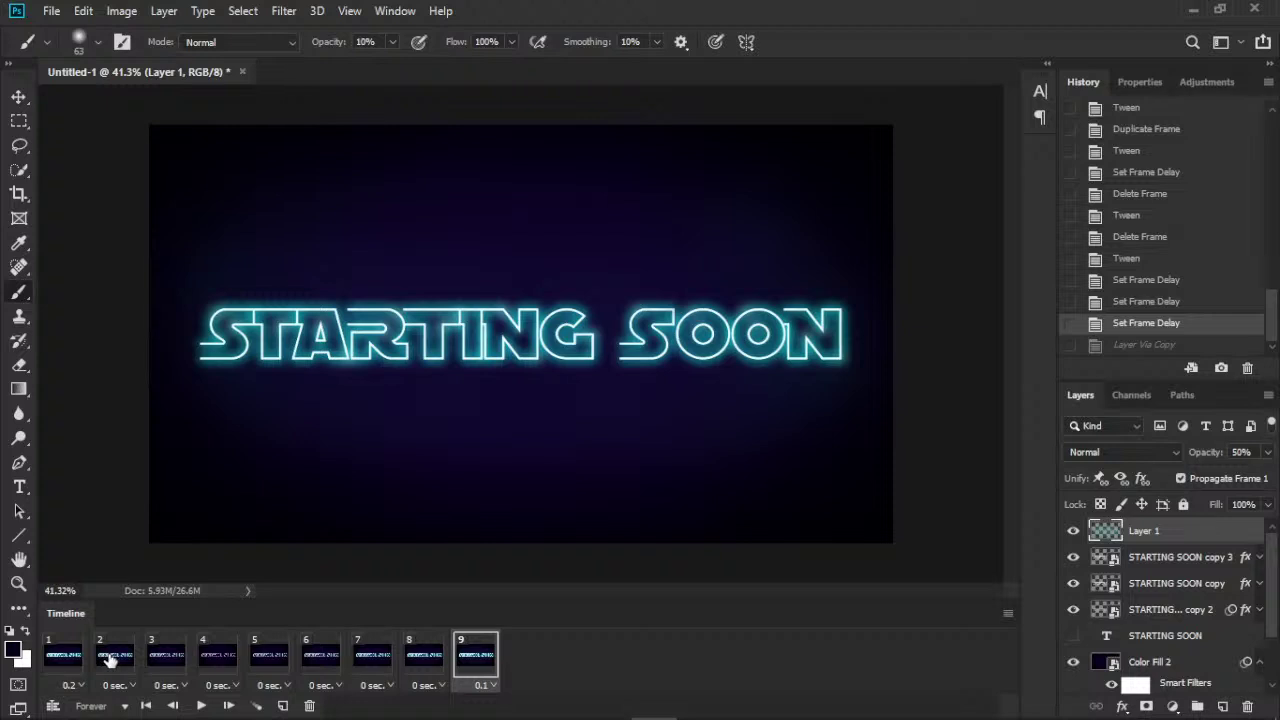
key("ctrl+z")
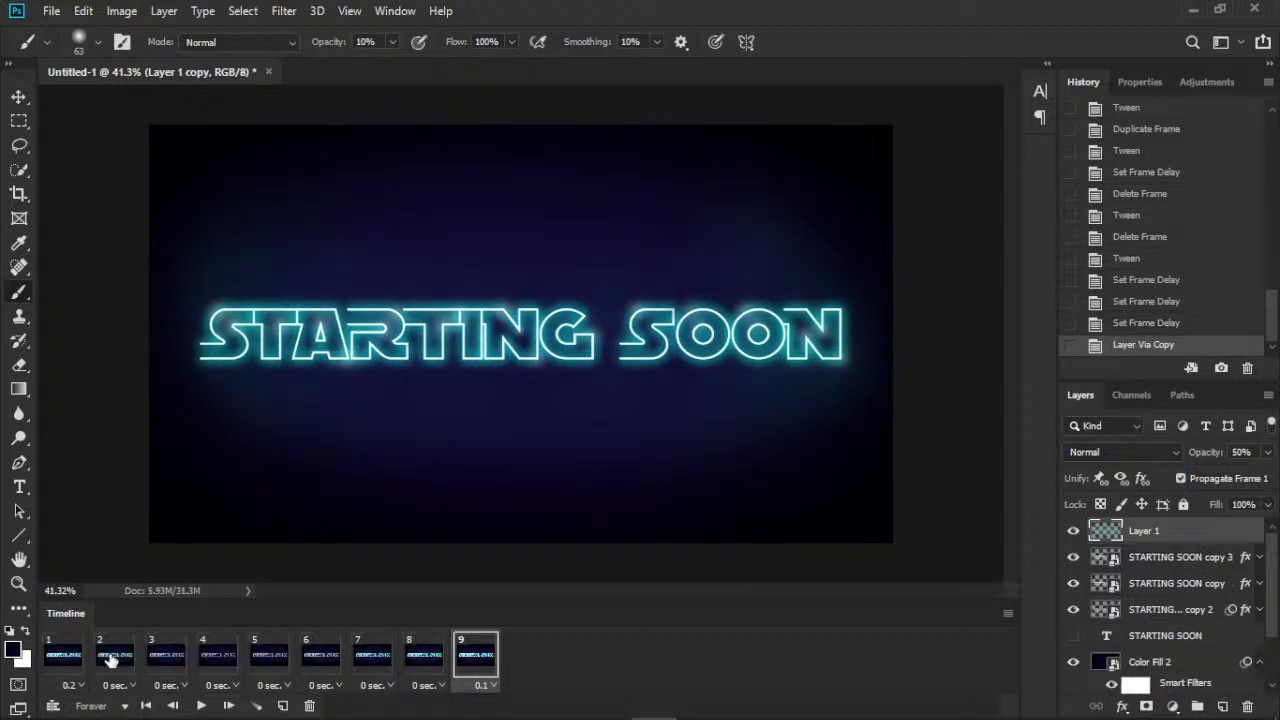
key("ctrl+z")
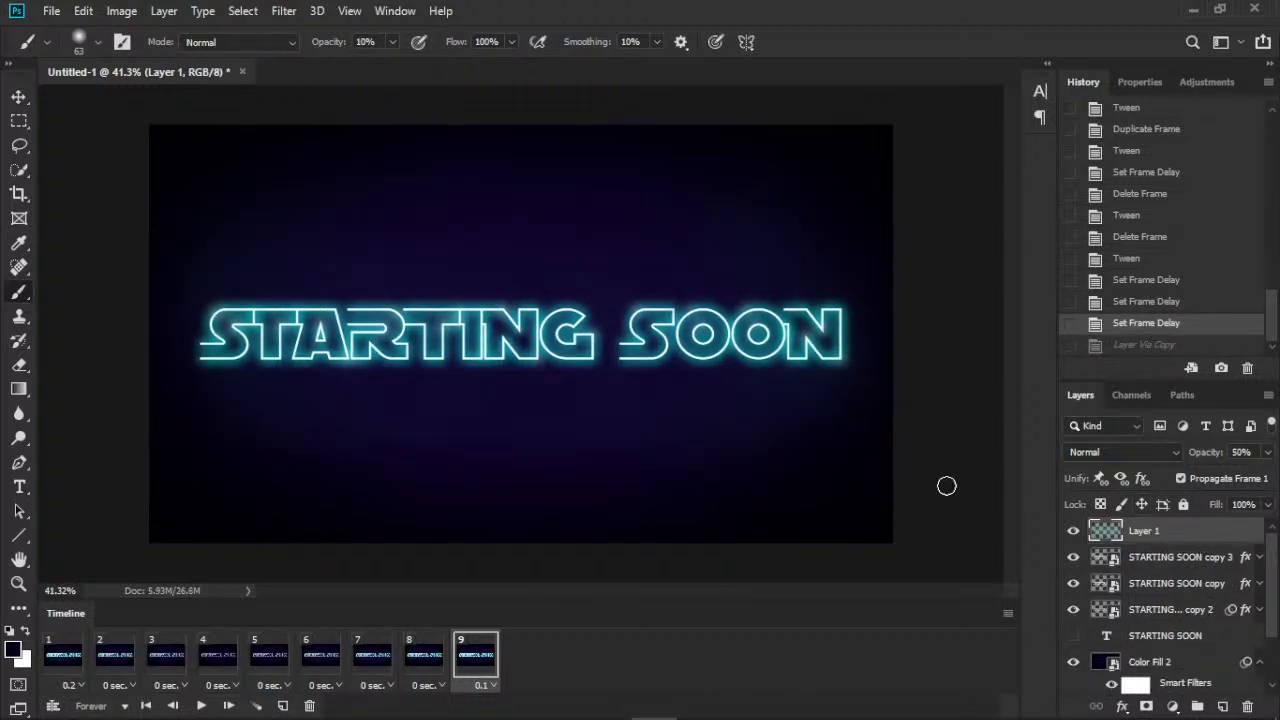
left_click(57, 666)
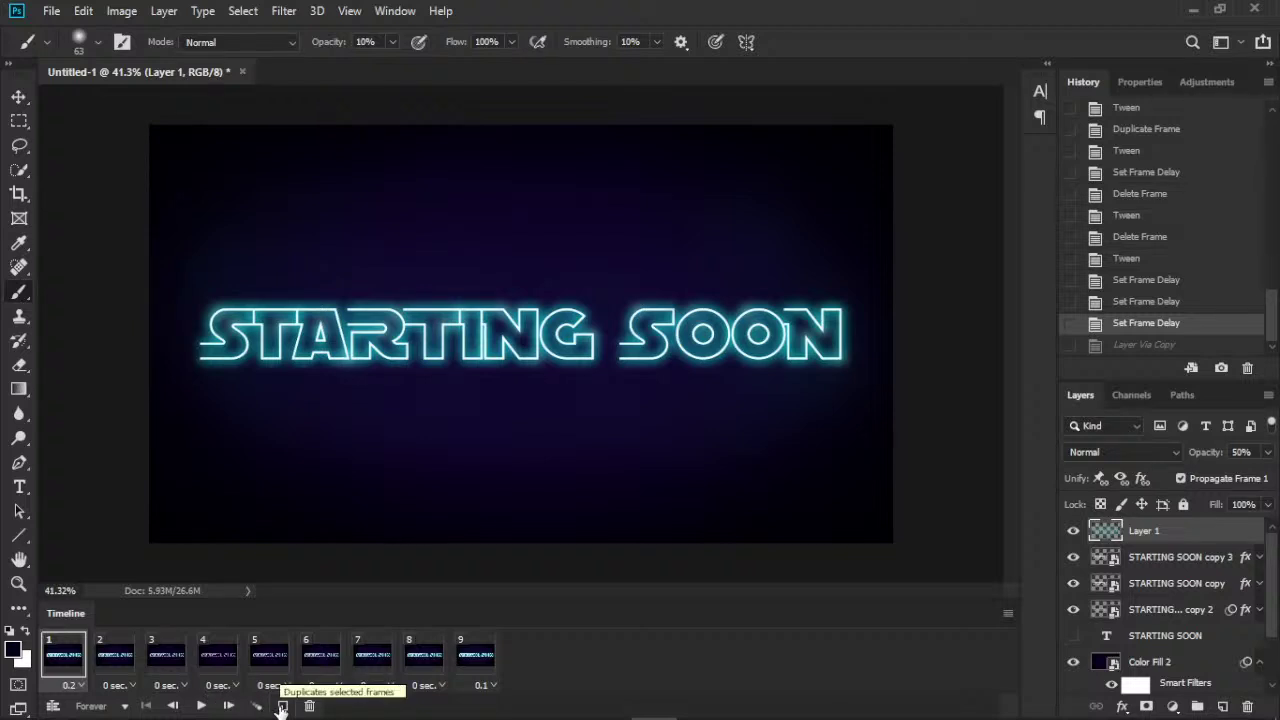
- Duplicate unlit frame 4, move the copy to slot 2, and preview playback
left_click(218, 660)
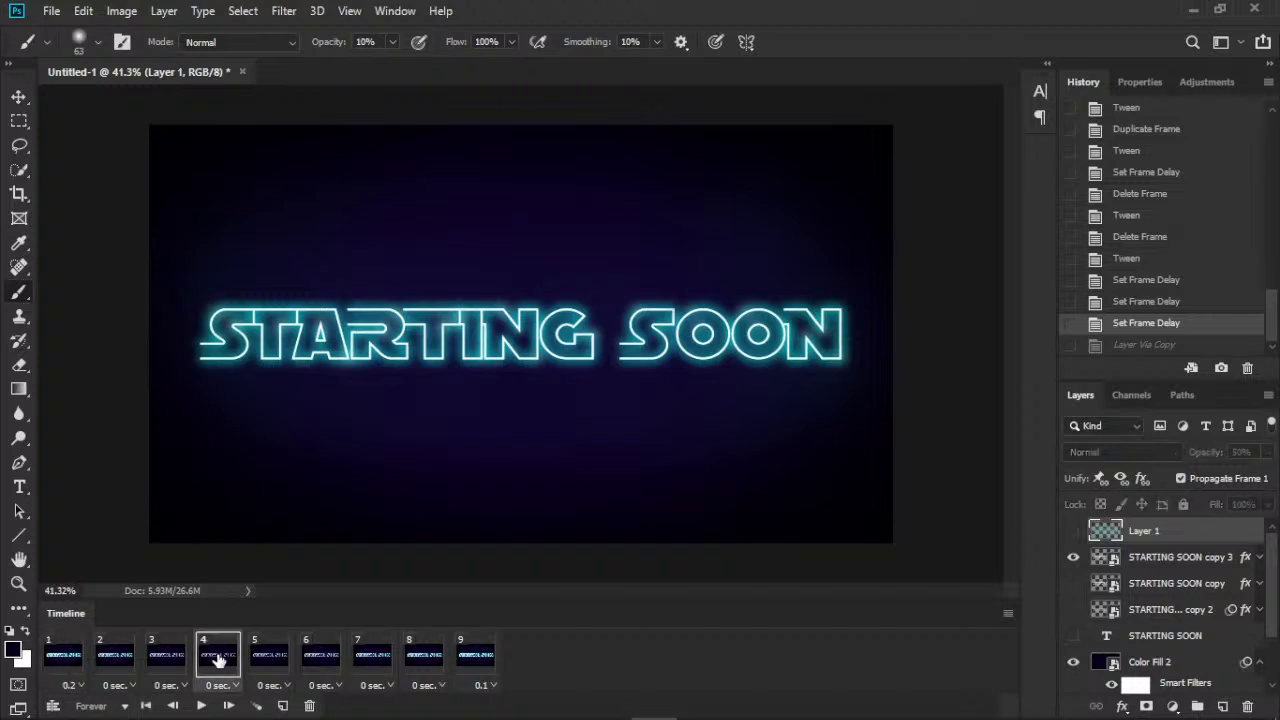
left_click(282, 706)
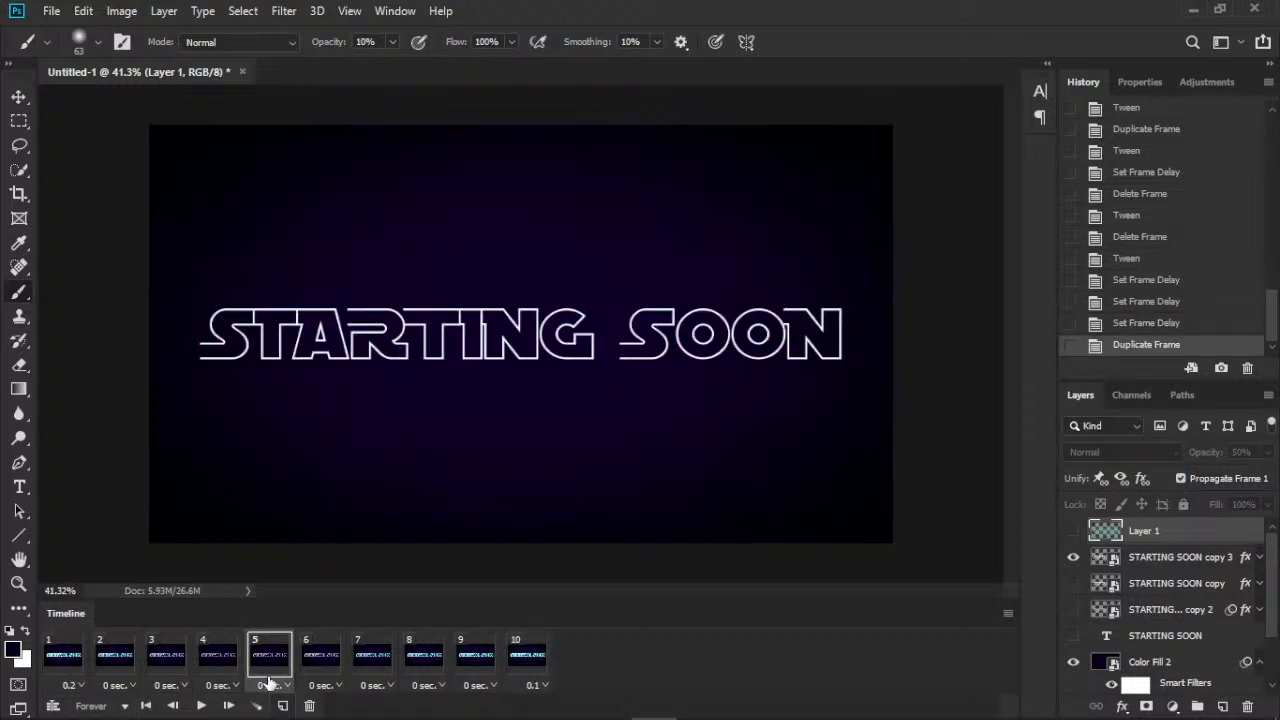
left_click_drag(261, 655, 106, 660)
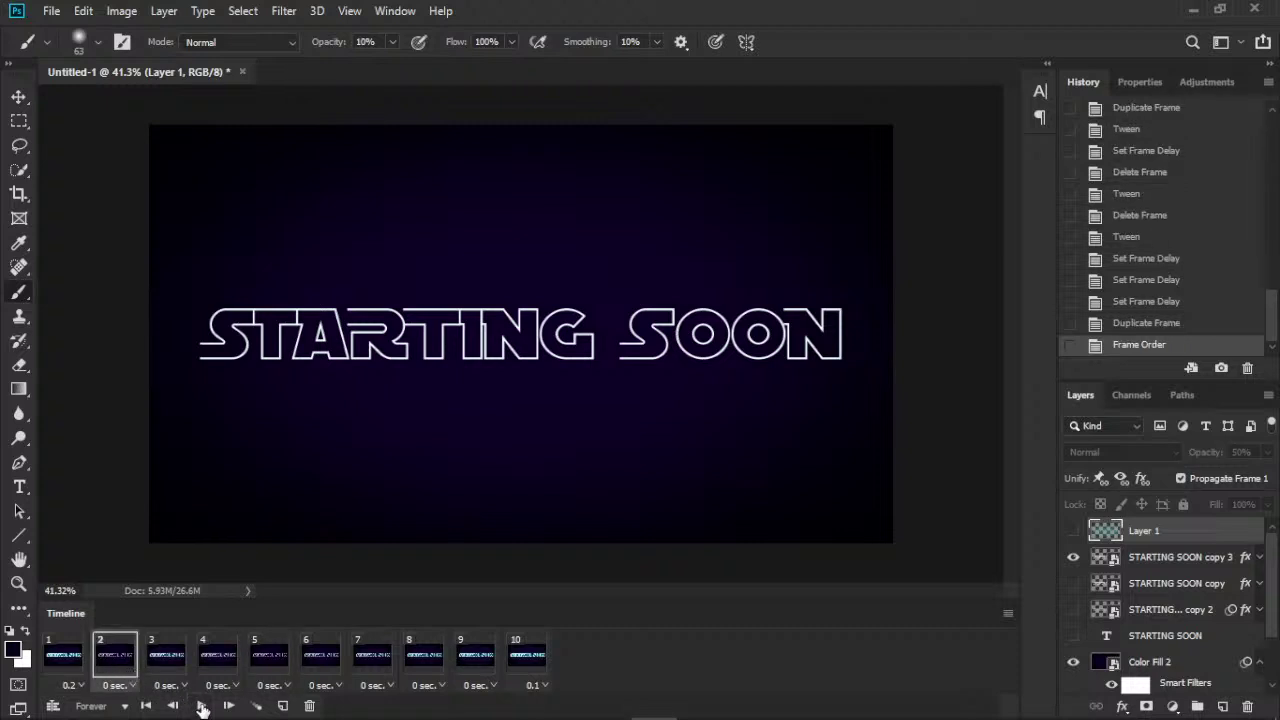
left_click(201, 707)
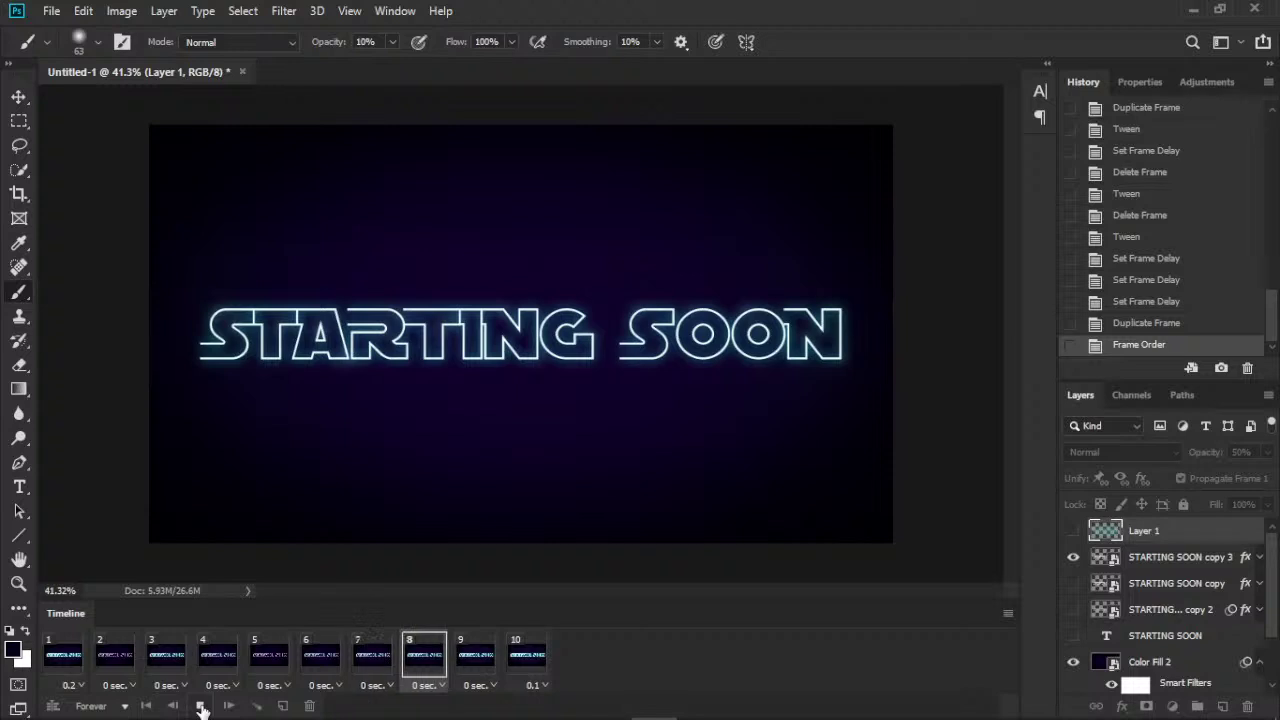
left_click(201, 706)
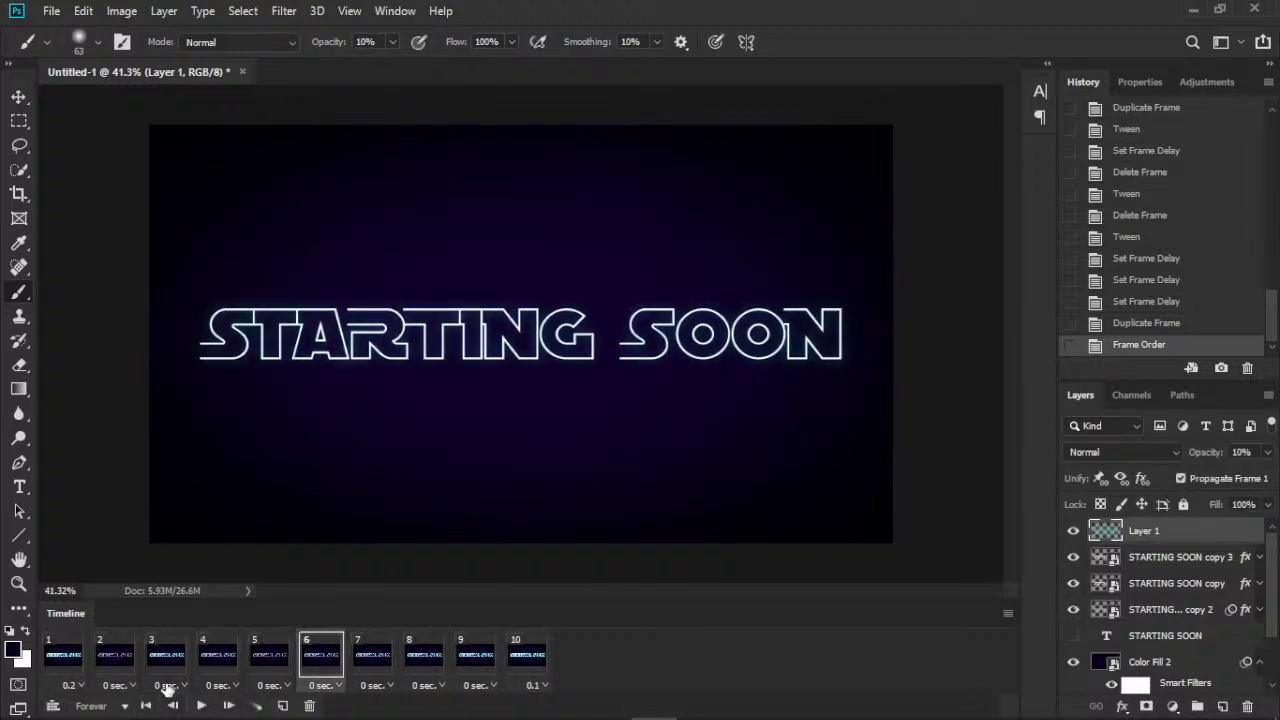
- Move frame 6 to the end of the animation and replay the flicker
left_click_drag(321, 655, 566, 656)
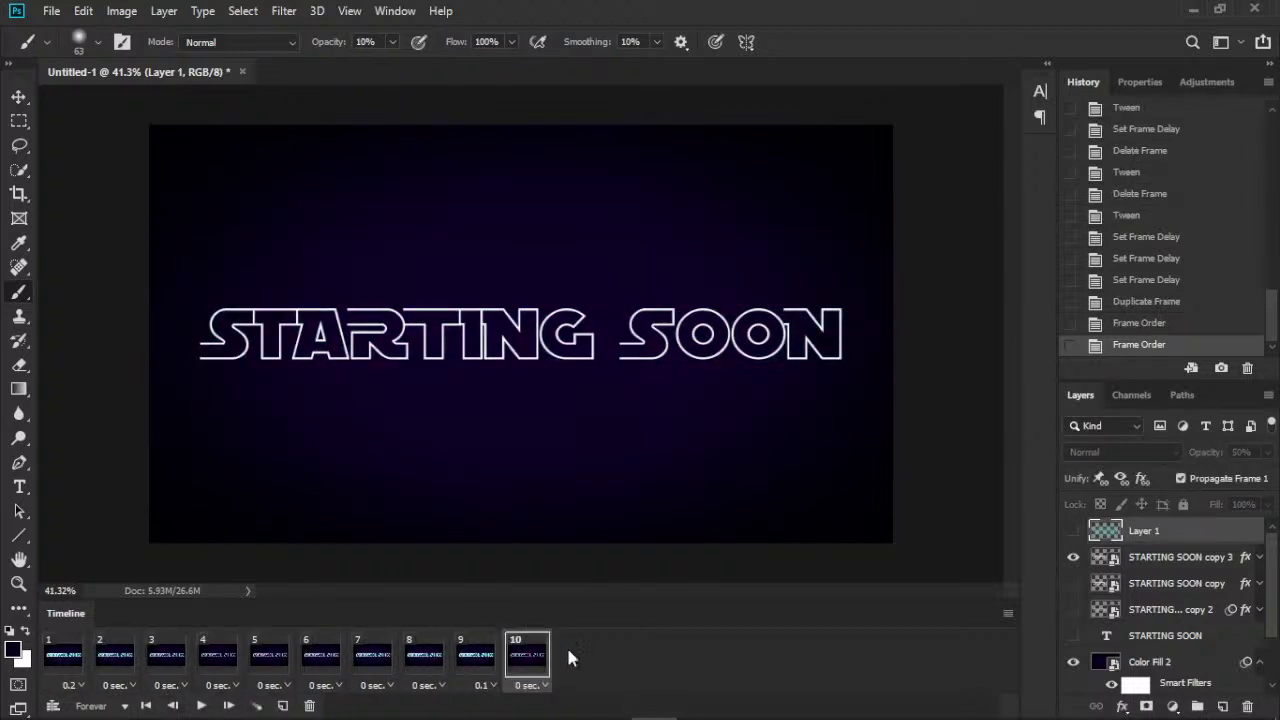
left_click(116, 656)
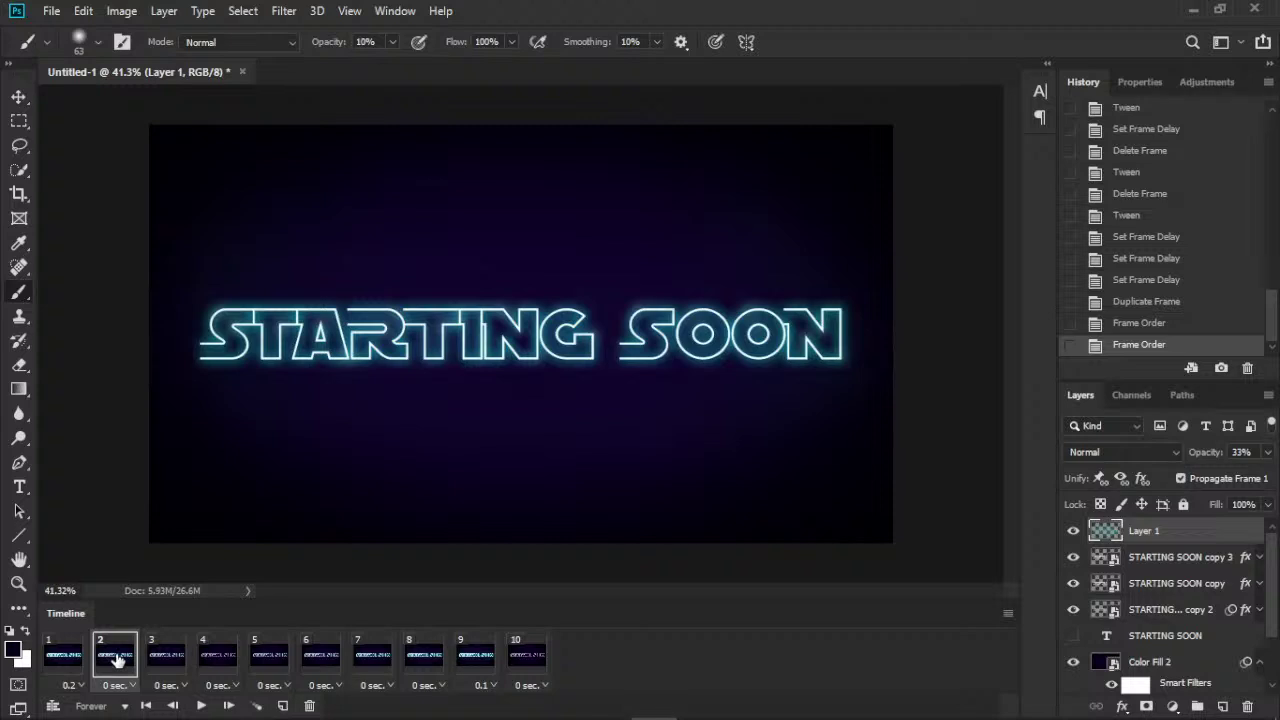
left_click(517, 655)
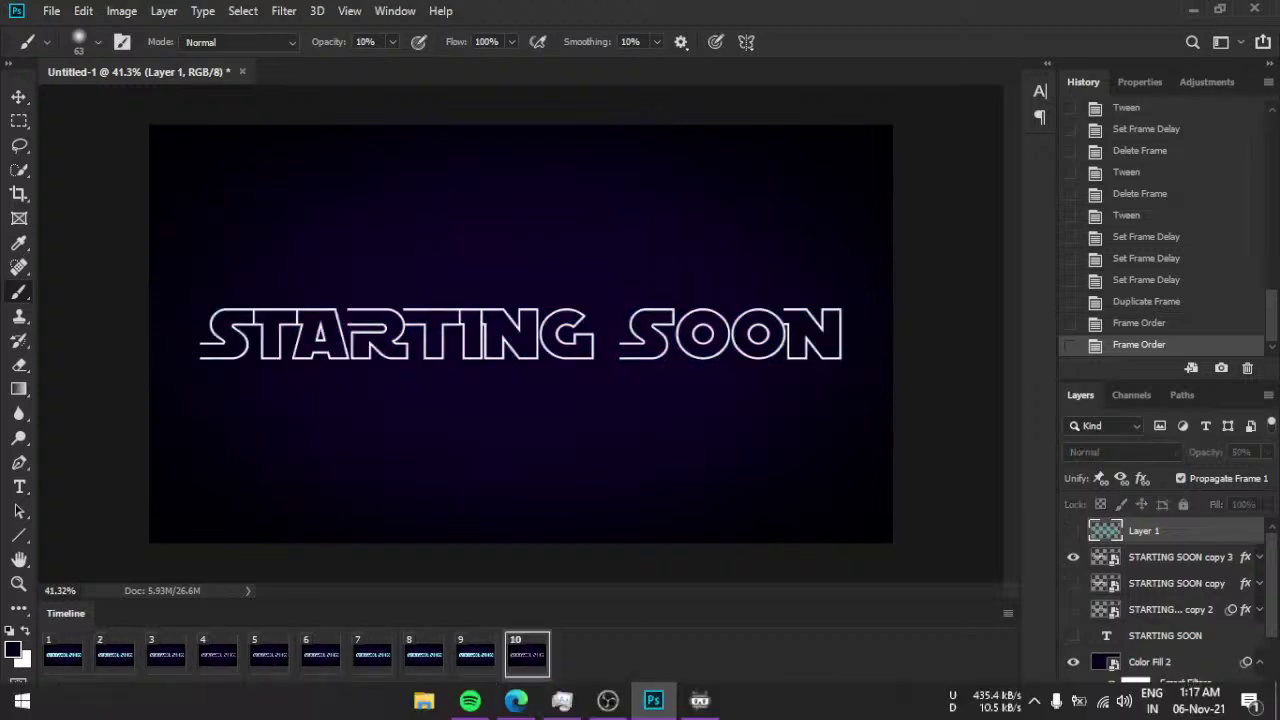
left_click(221, 672)
left_click(204, 706)
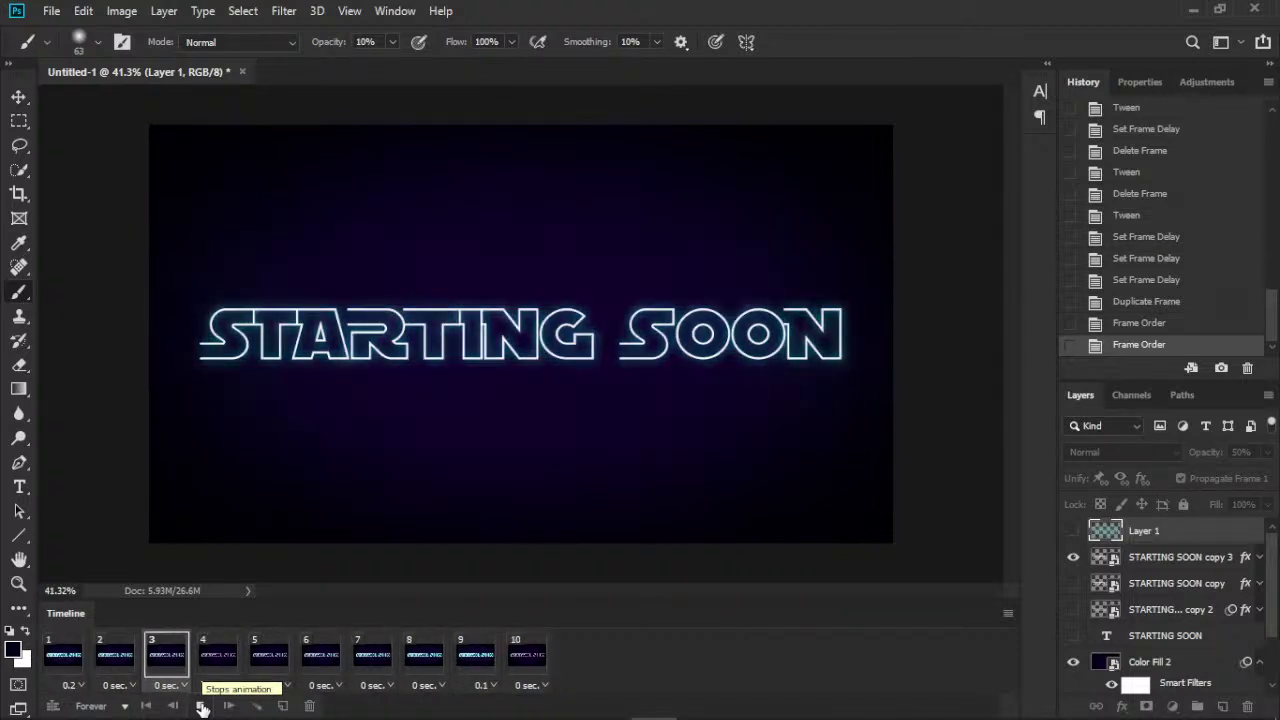
- Give frame 9 a 0.5-second delay and preview the loop
left_click(483, 687)
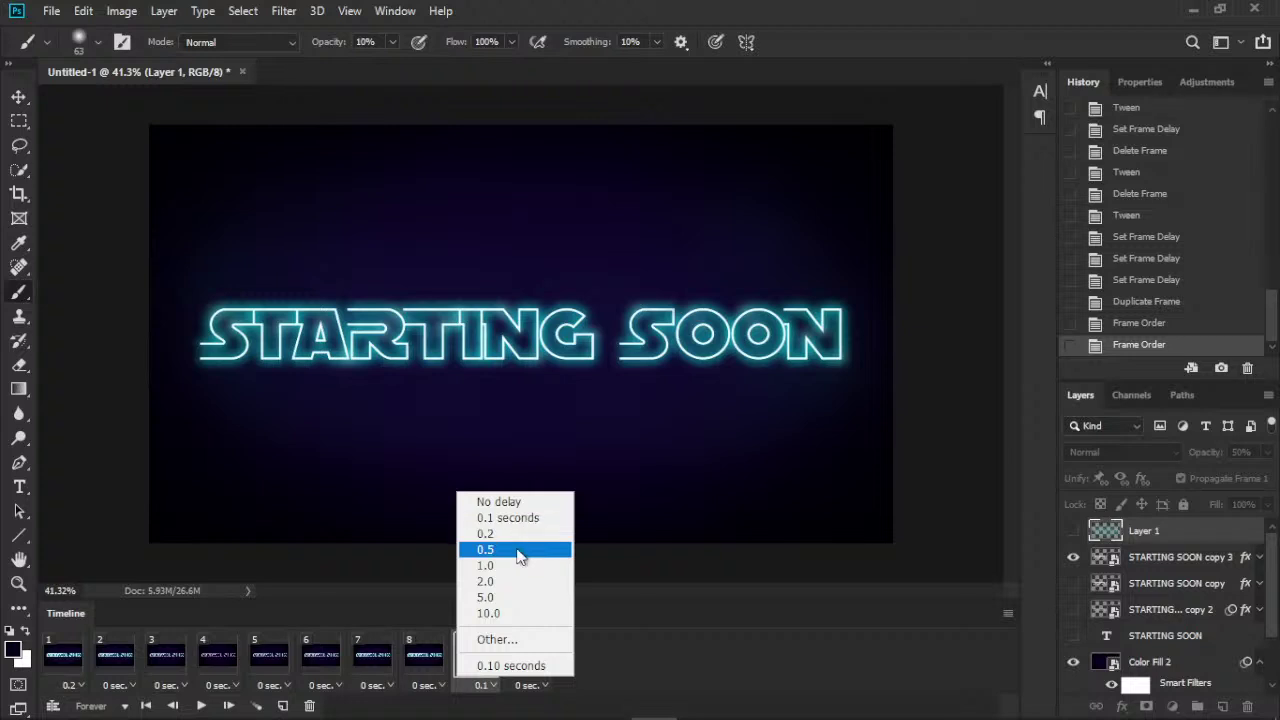
left_click(519, 550)
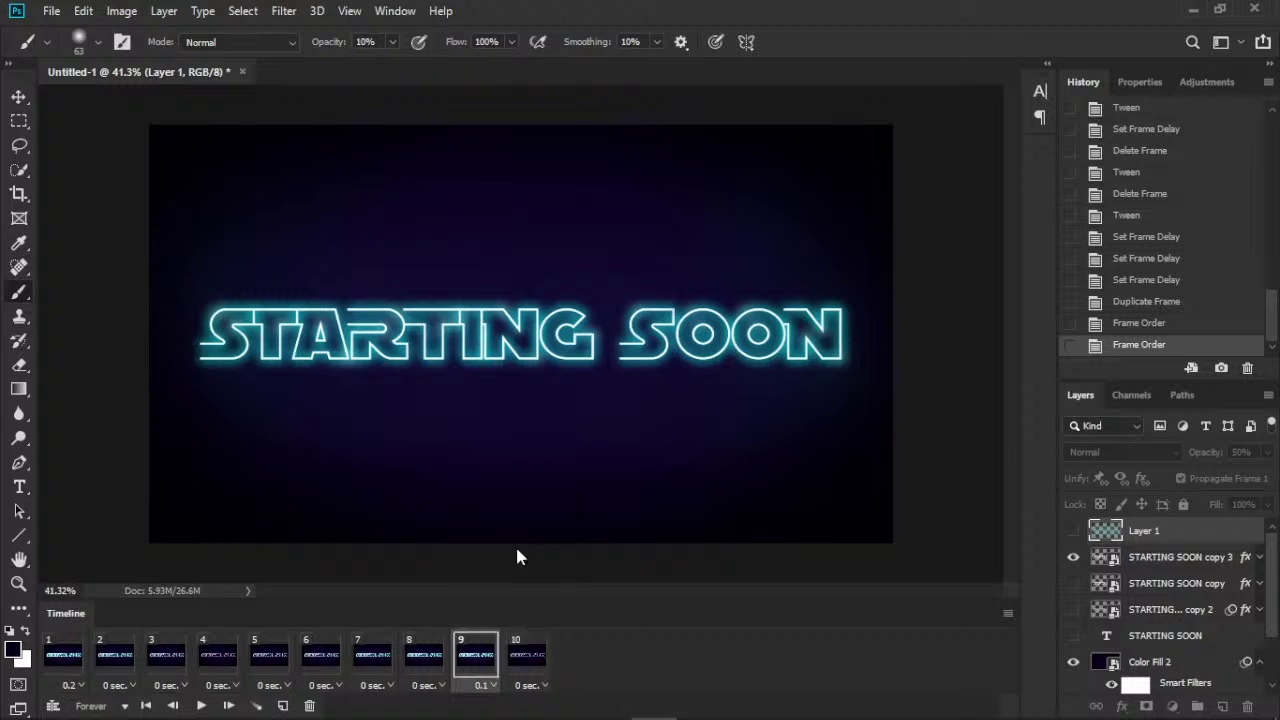
left_click(201, 706)
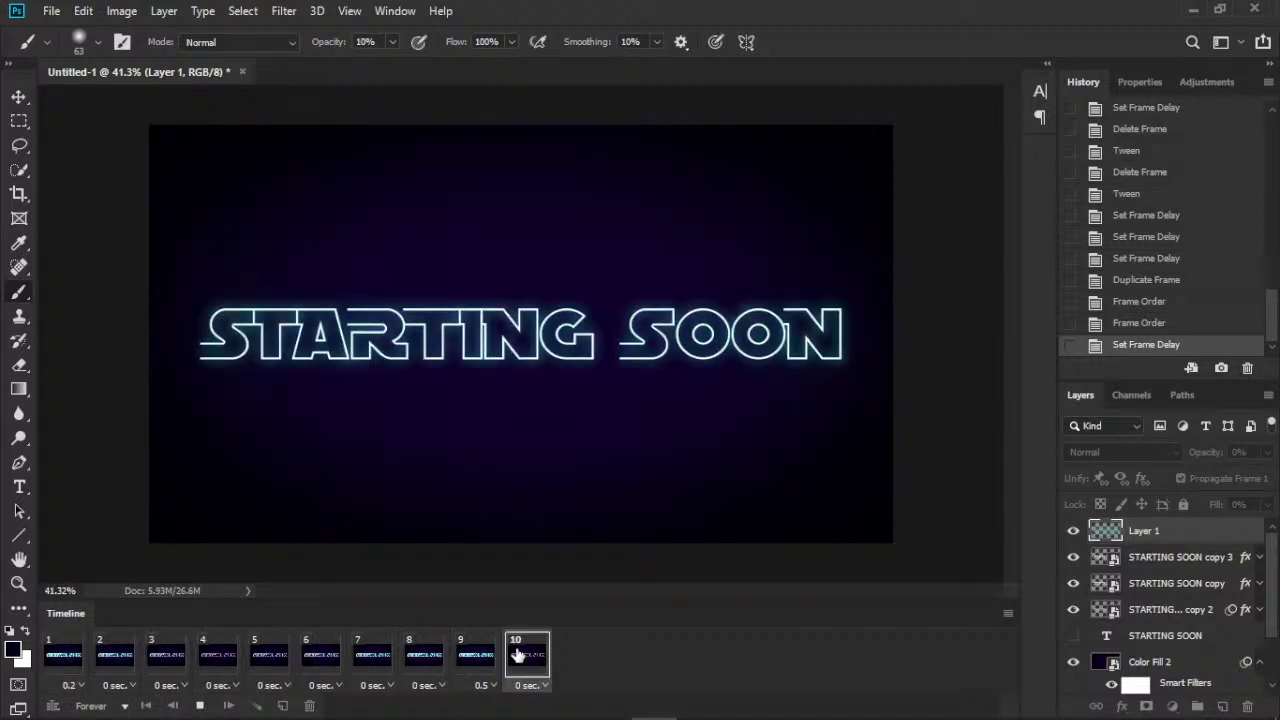
left_click(201, 706)
- Place a copy of unlit frame 4 in slot 2 and a copy of glowing frame 1 in slot 3, then play
left_click(218, 658)
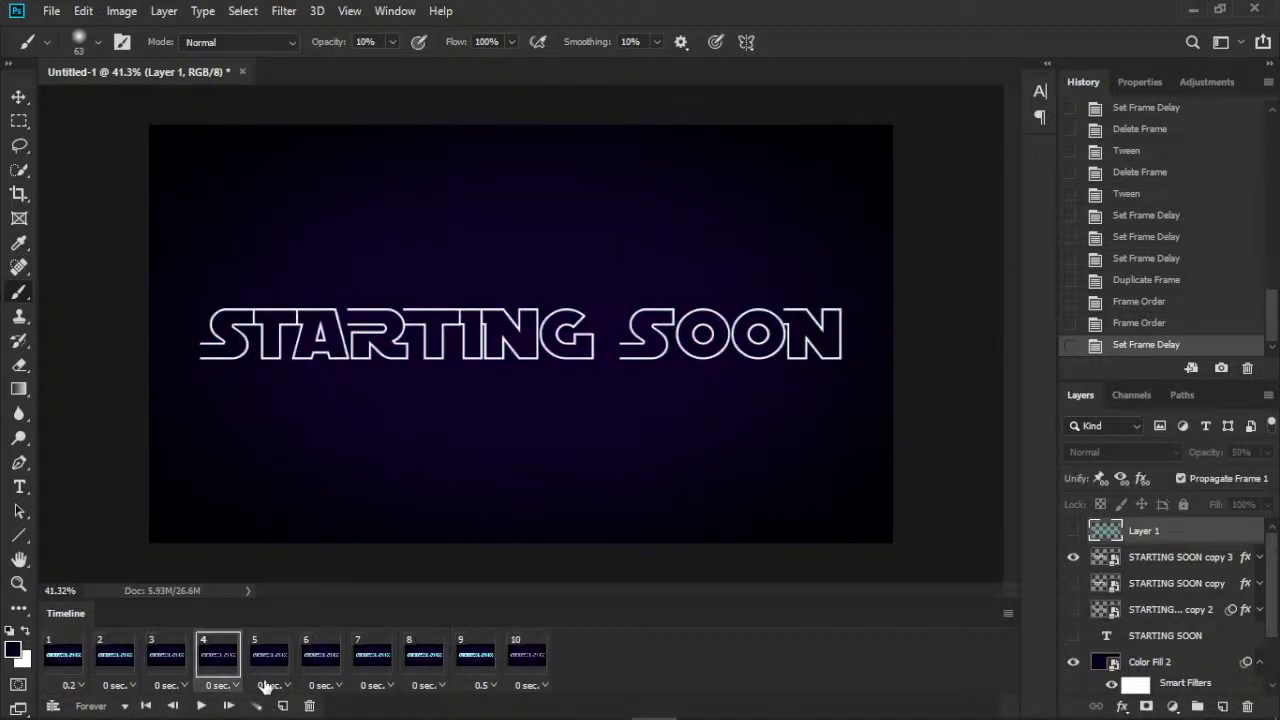
left_click(282, 706)
left_click_drag(258, 660, 100, 660)
left_click(60, 668)
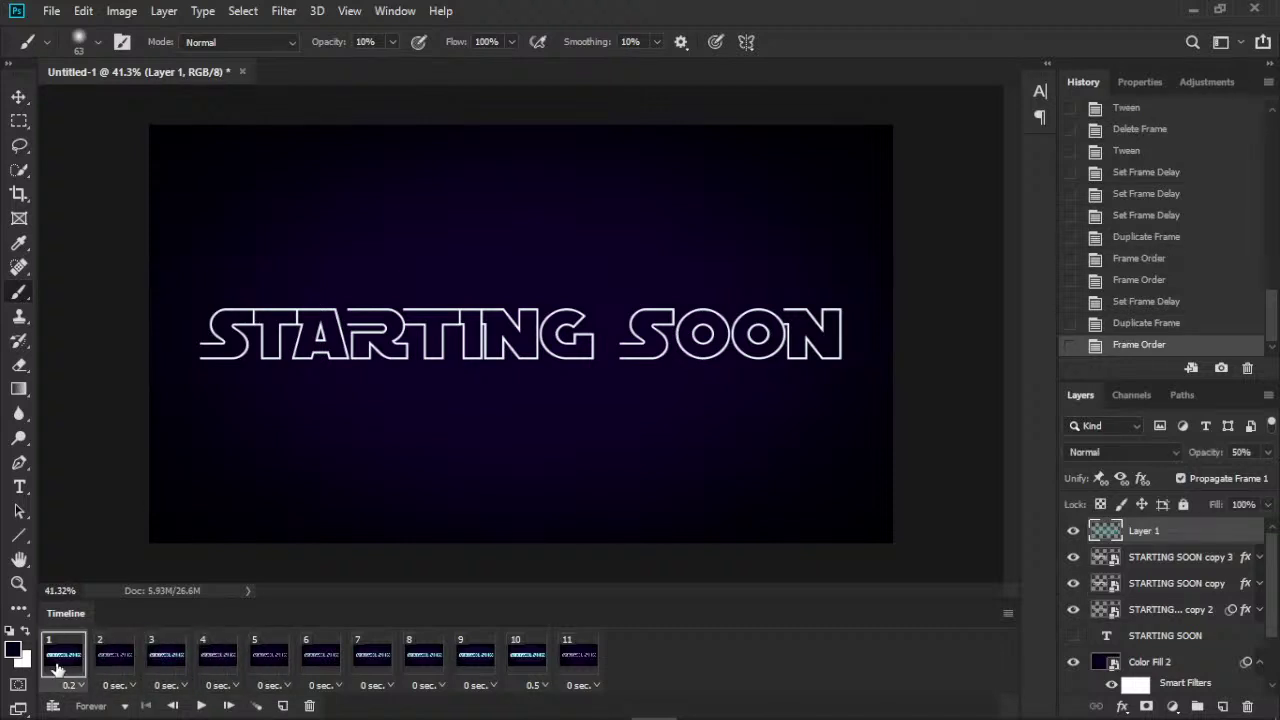
left_click(282, 706)
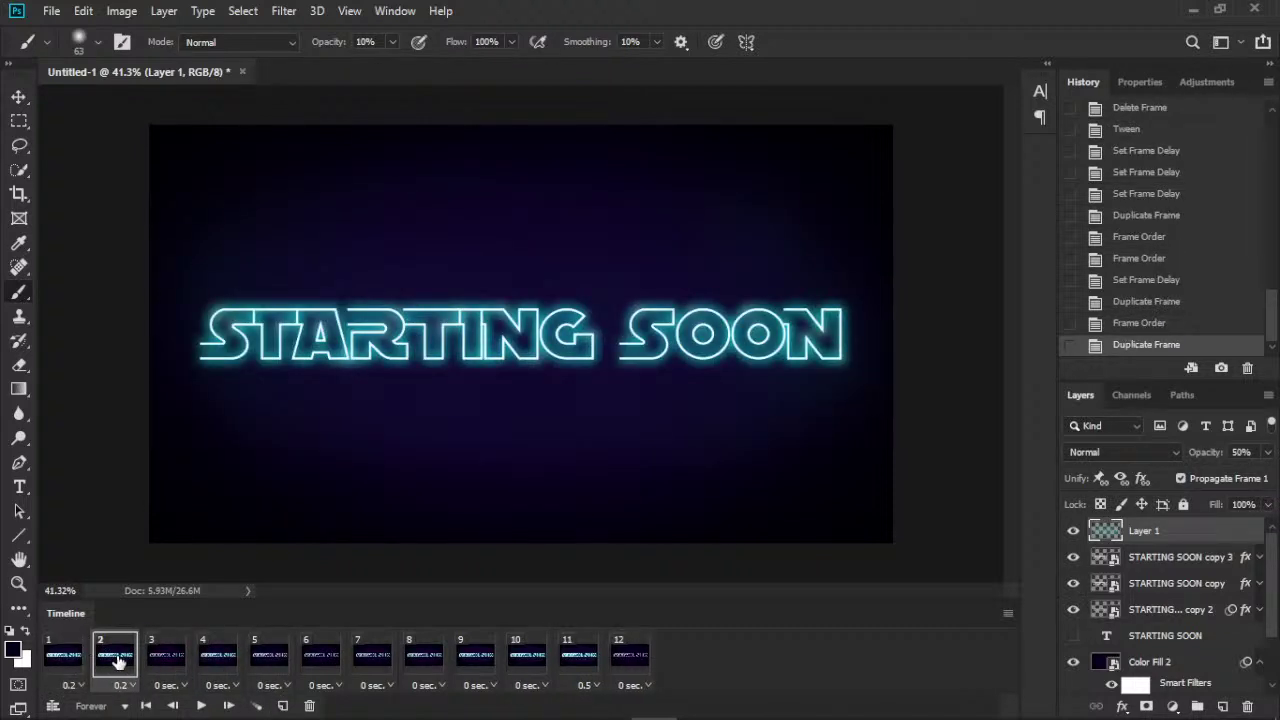
left_click_drag(115, 656, 176, 658)
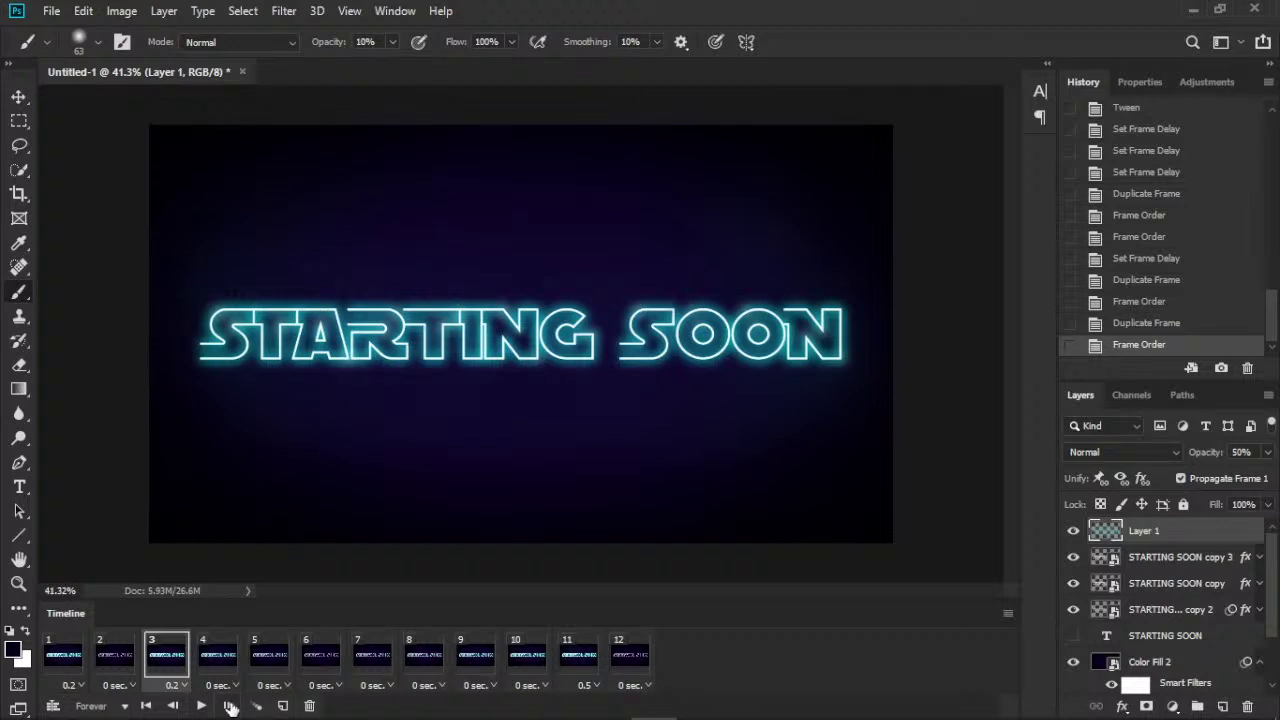
left_click(201, 706)
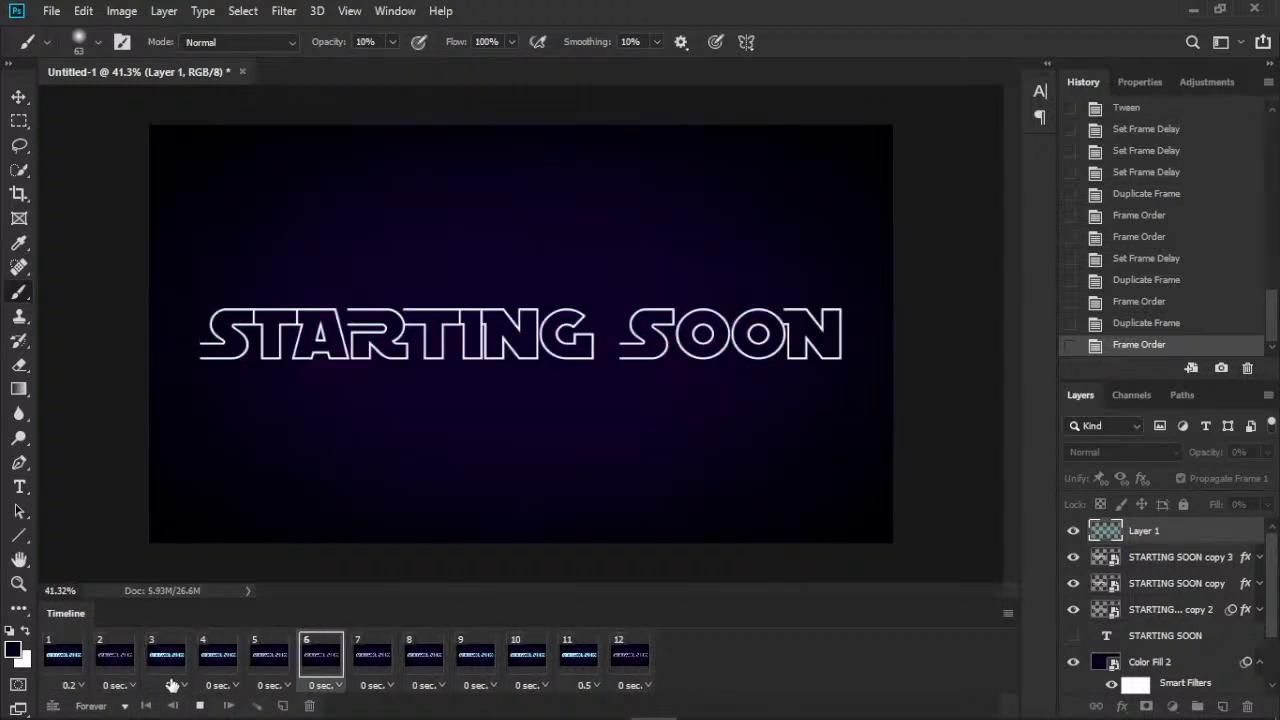
- Stop playback and inspect frame 3's delay and frame 4's disposal options without changes
left_click(200, 708)
left_click(172, 685)
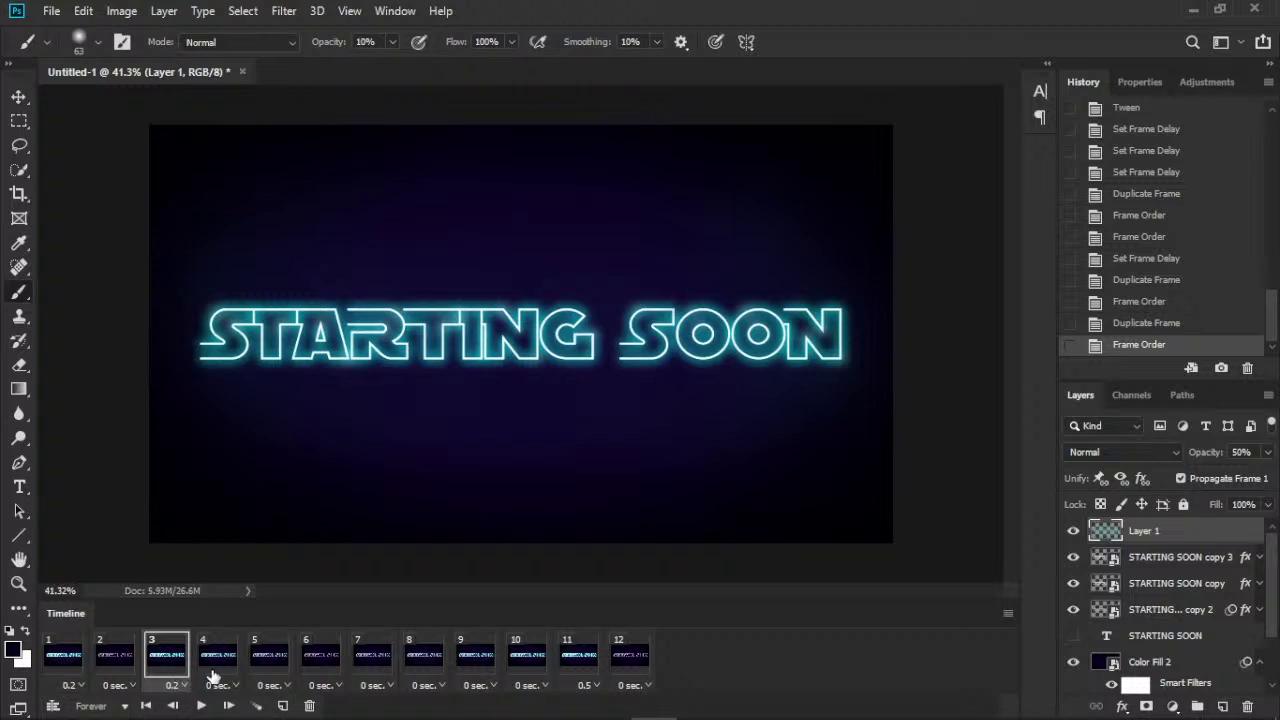
left_click(220, 668)
right_click(230, 671)
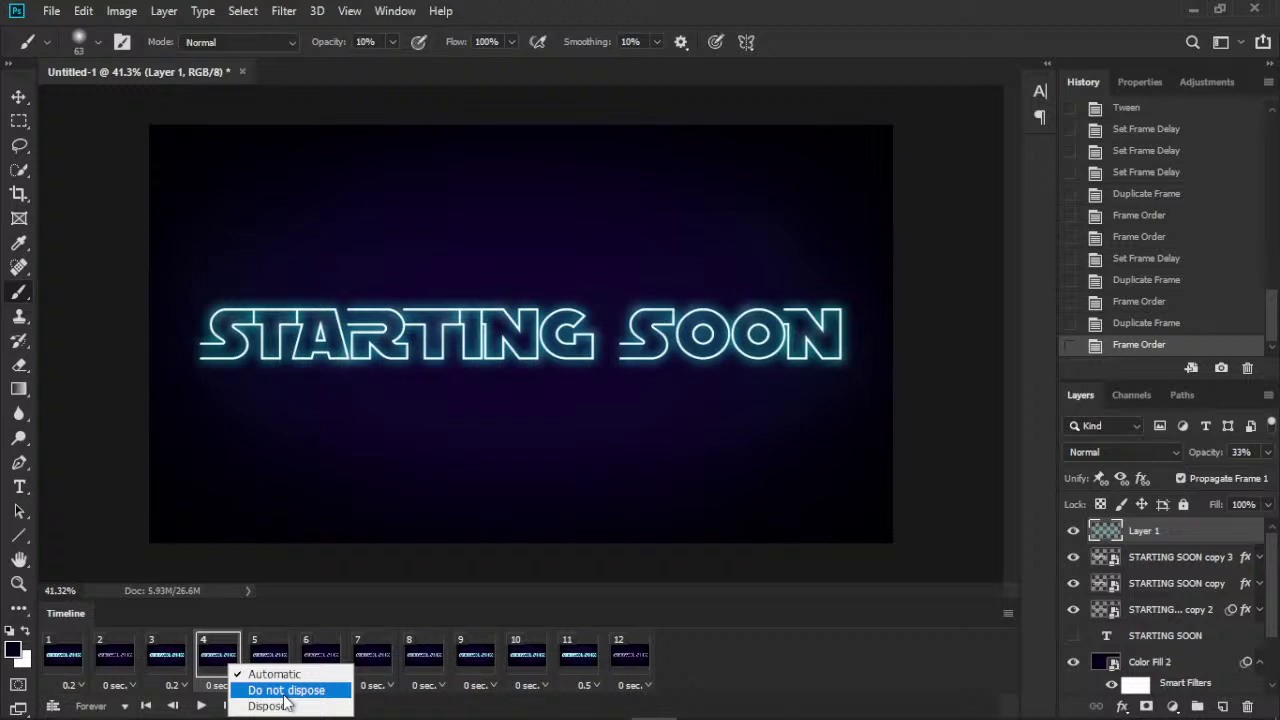
left_click(203, 668)
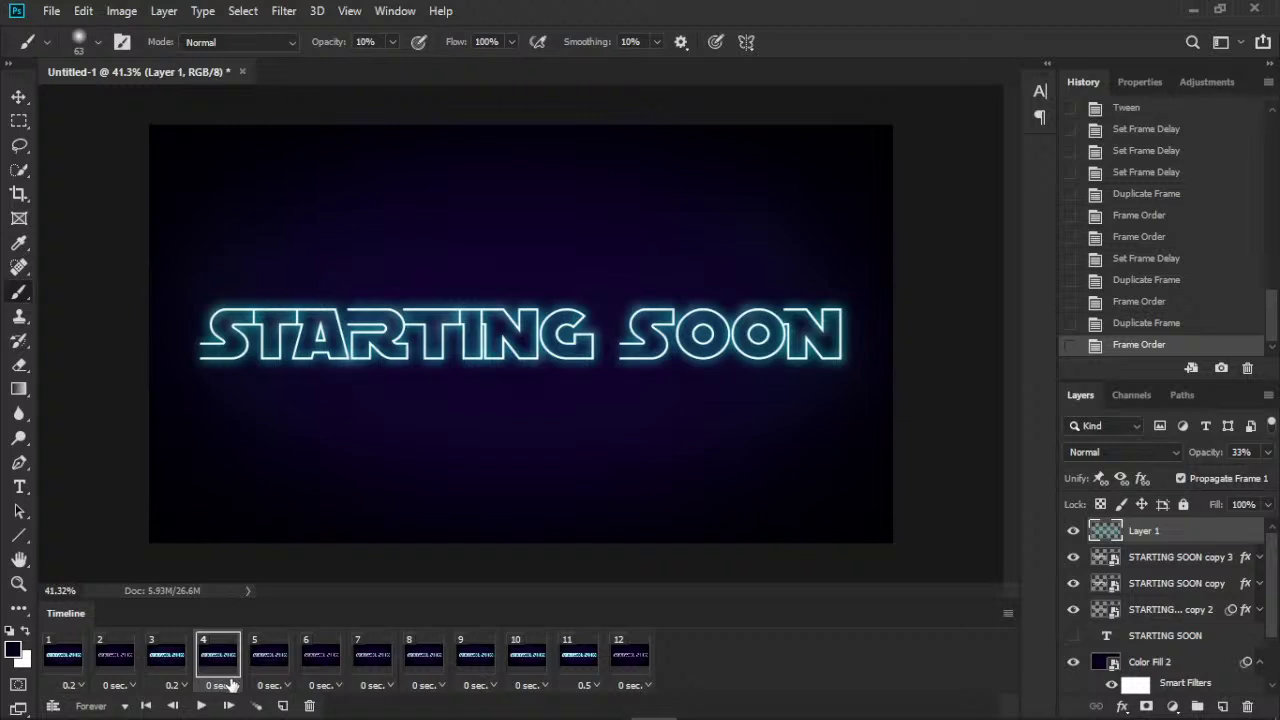
- Set looping to Once and play the animation through a single time
left_click(93, 708)
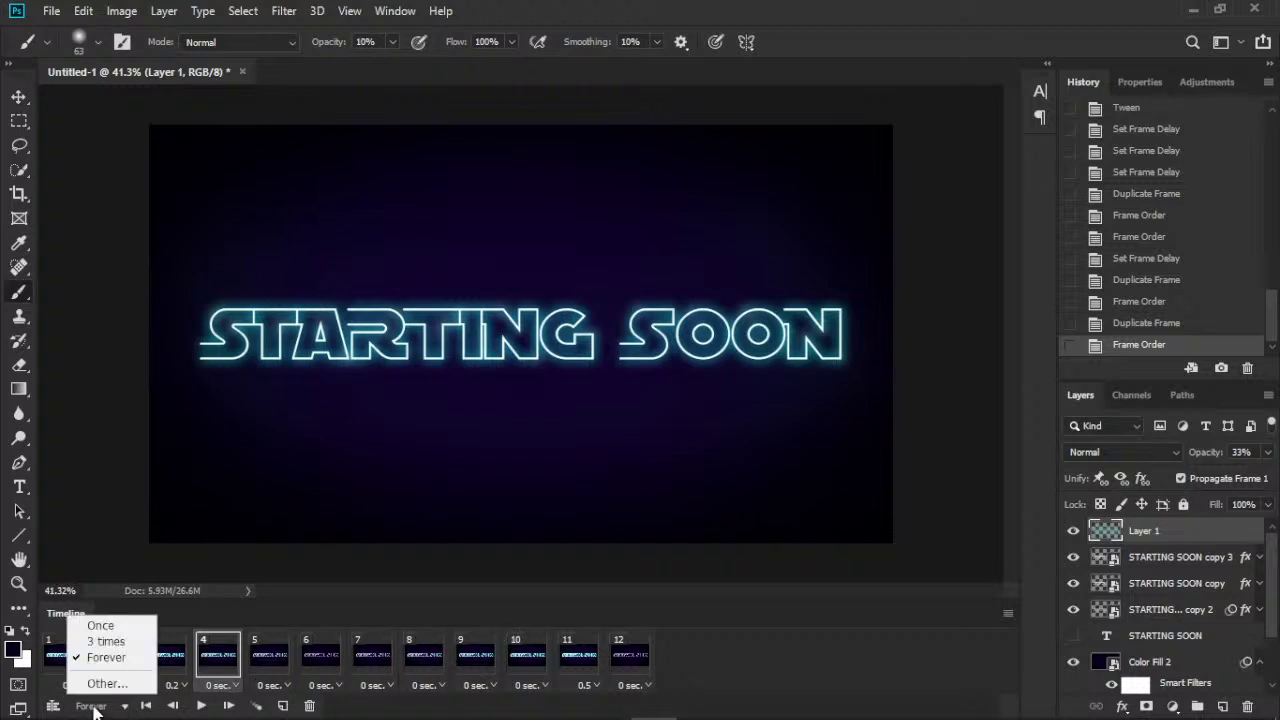
left_click(100, 625)
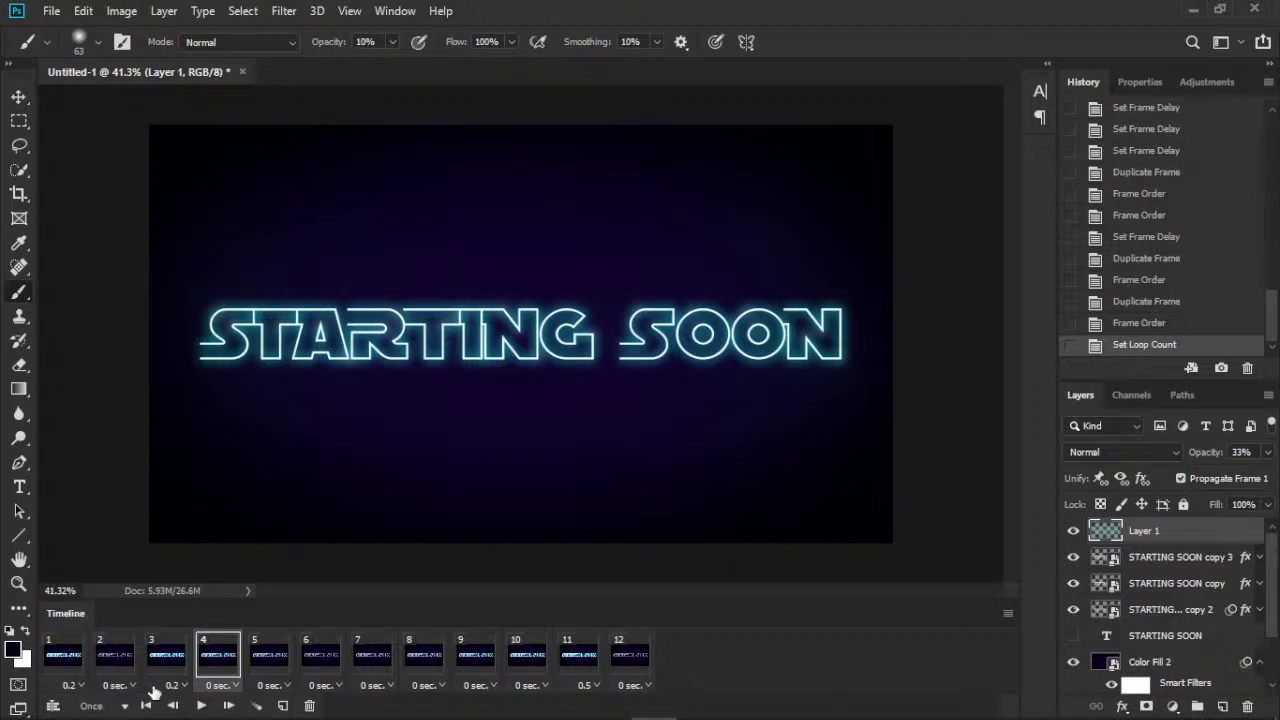
left_click(201, 707)
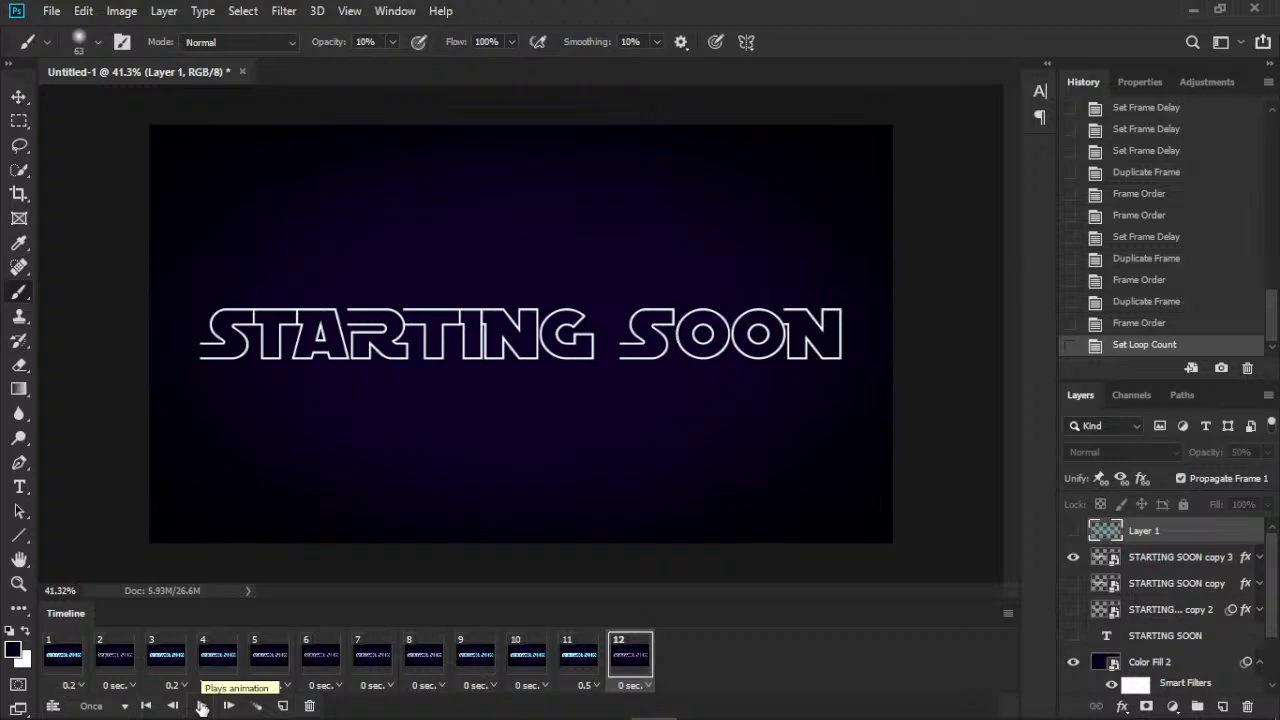
left_click(124, 707)
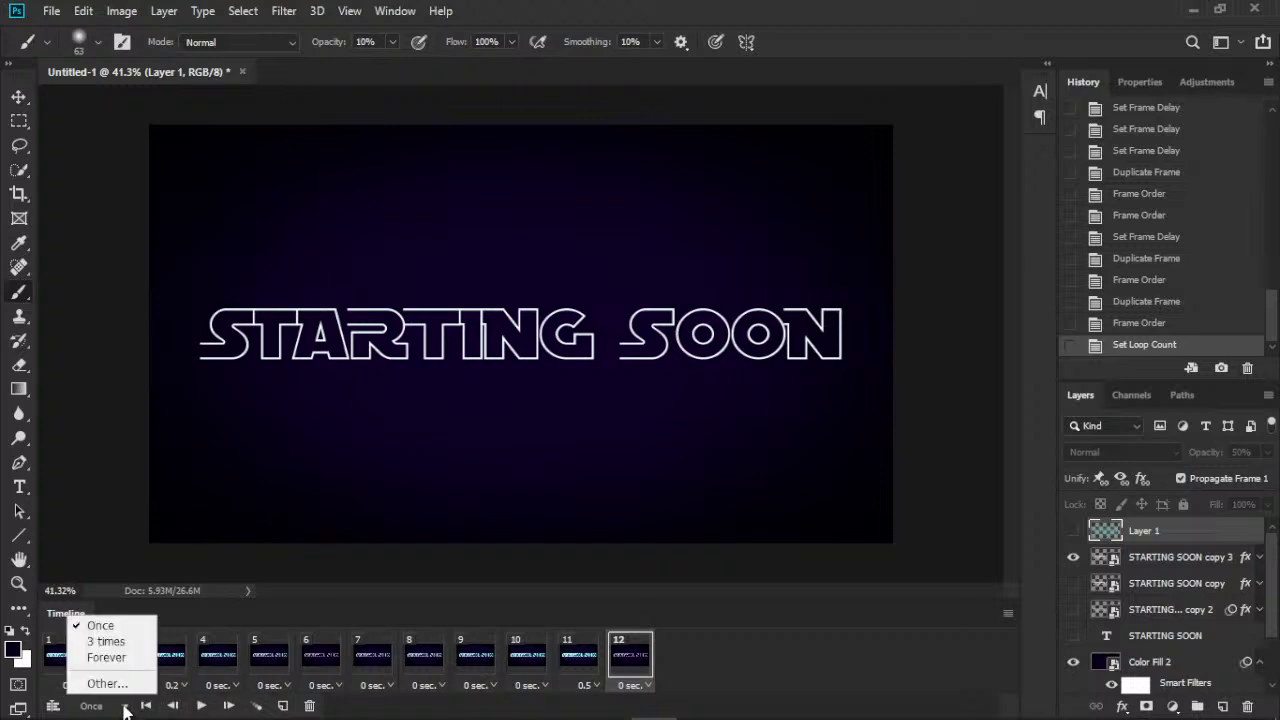
- Restore Forever looping, move the last frame first, and give frames 2 and 4 0.1 and 0.2 s delays
left_click(106, 657)
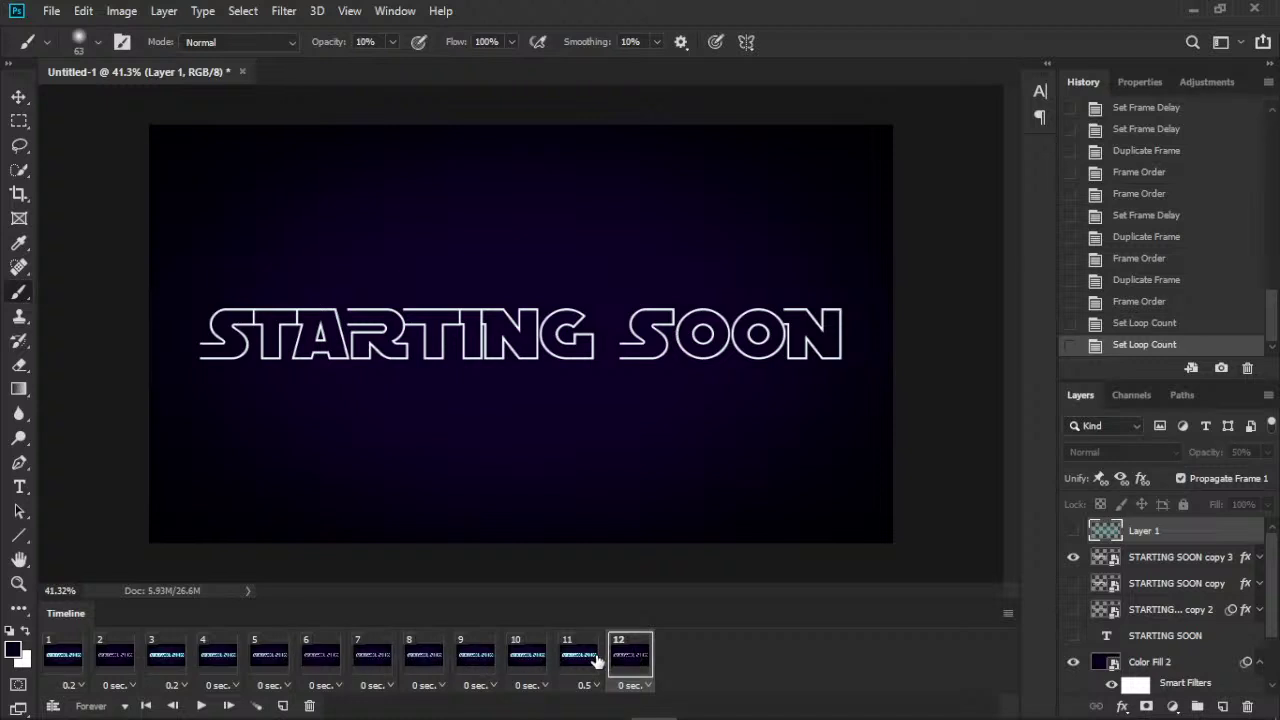
left_click_drag(623, 660, 48, 672)
left_click(121, 685)
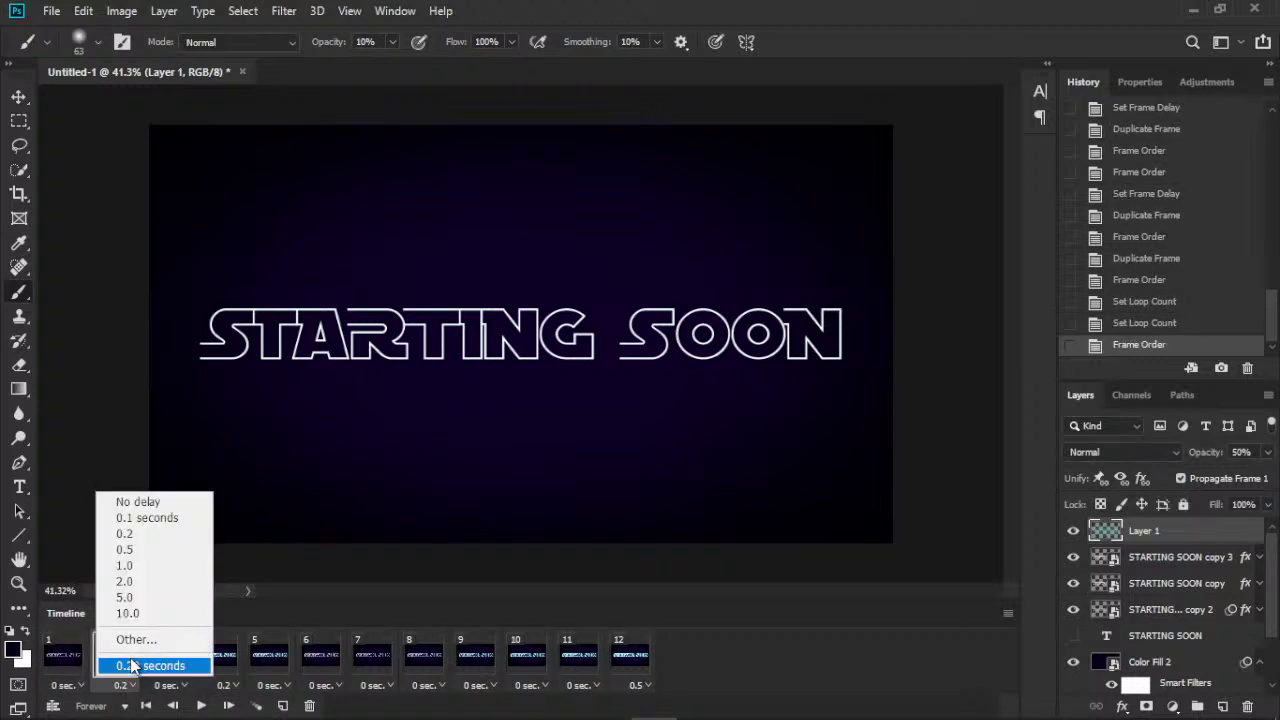
left_click(147, 518)
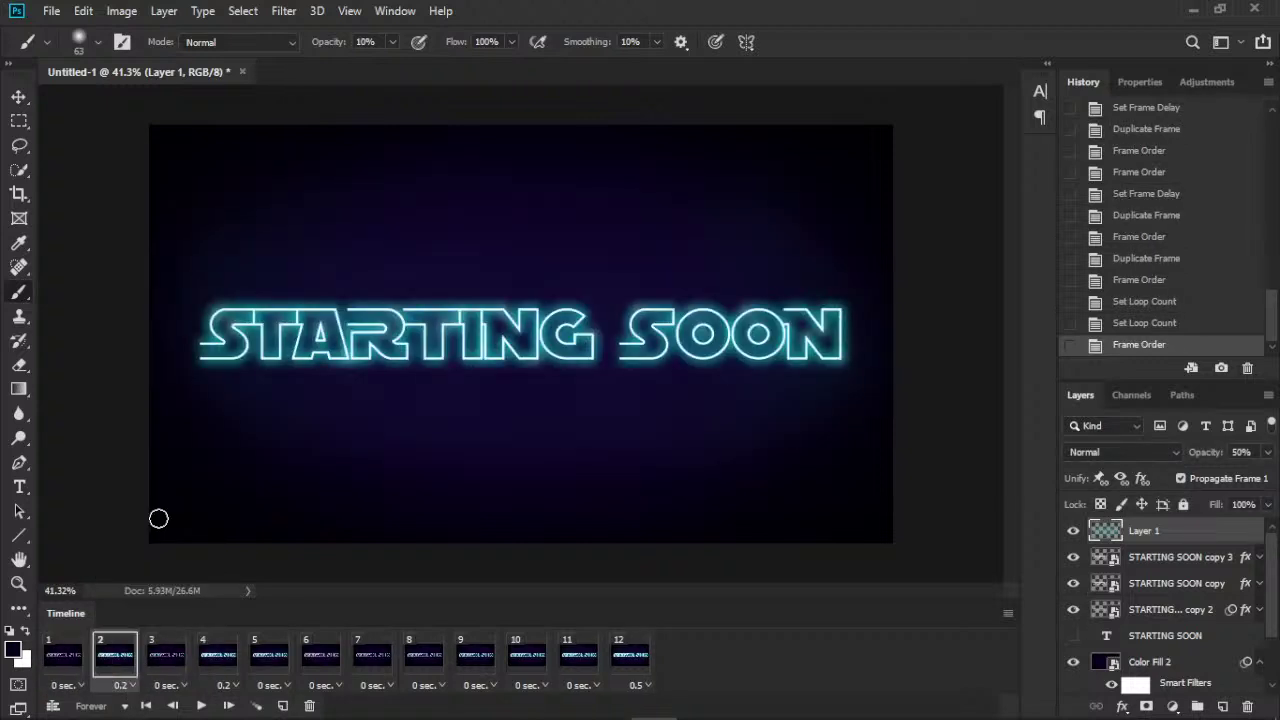
left_click(226, 686)
left_click(244, 523)
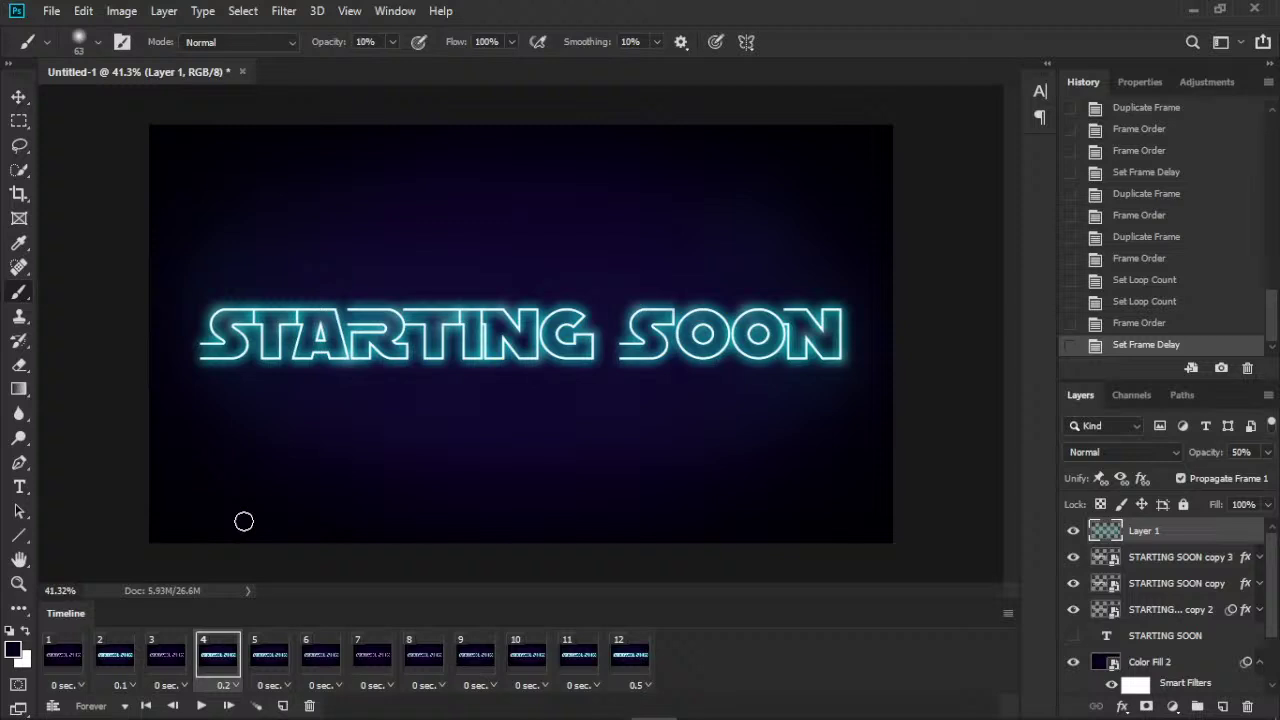
- Delete frames to trim the animation to ten frames and preview it
left_click(380, 656)
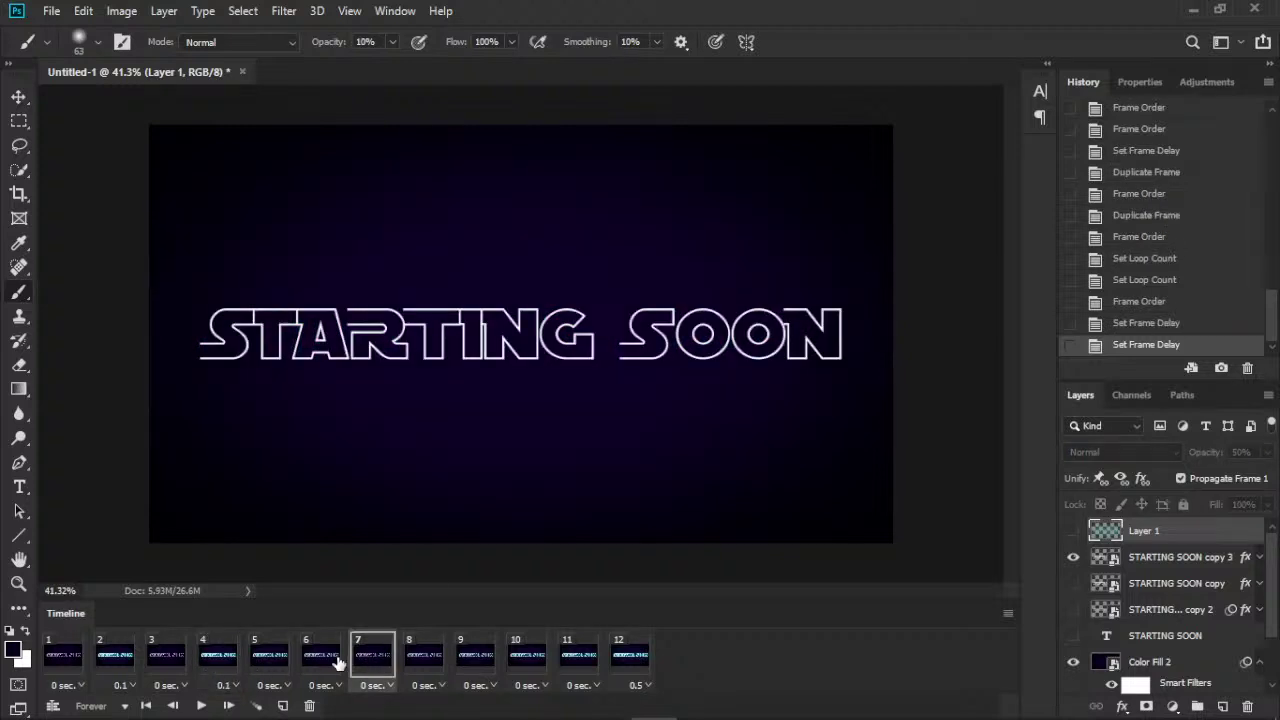
left_click(336, 660)
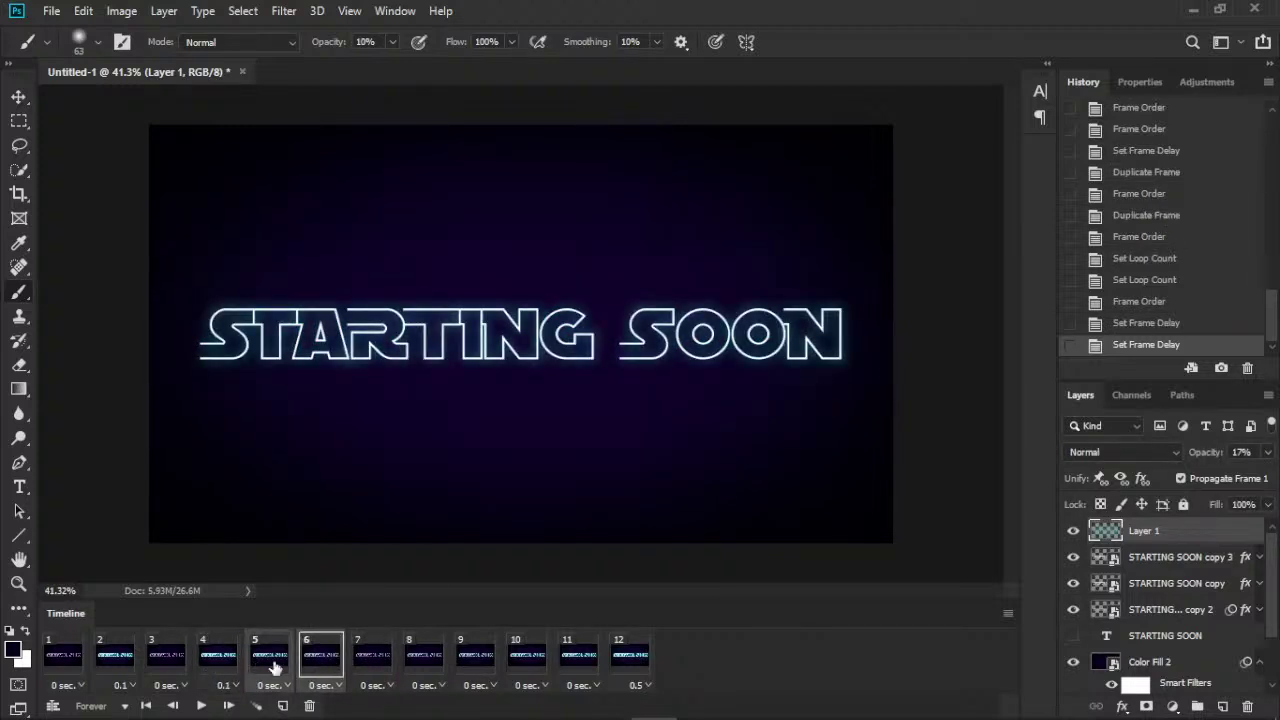
left_click(309, 705)
left_click(545, 284)
left_click(201, 706)
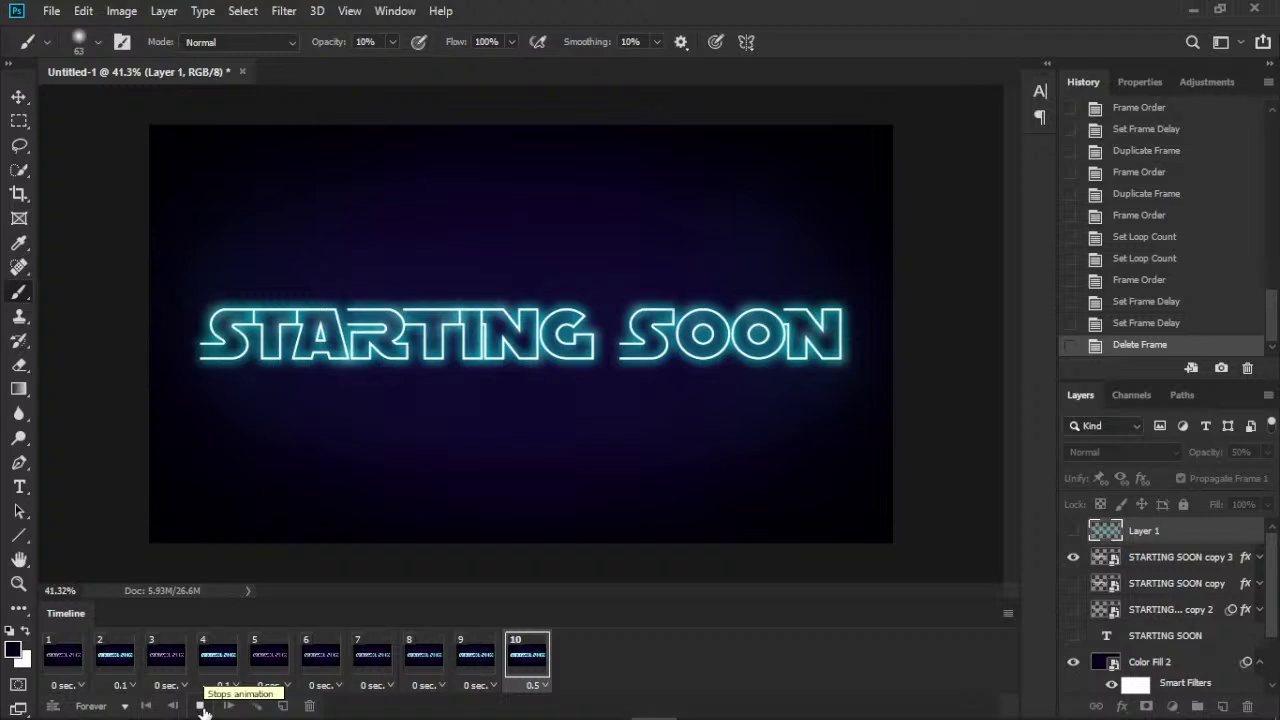
- Give frame 10 a one-second delay and replay the flicker
left_click(533, 686)
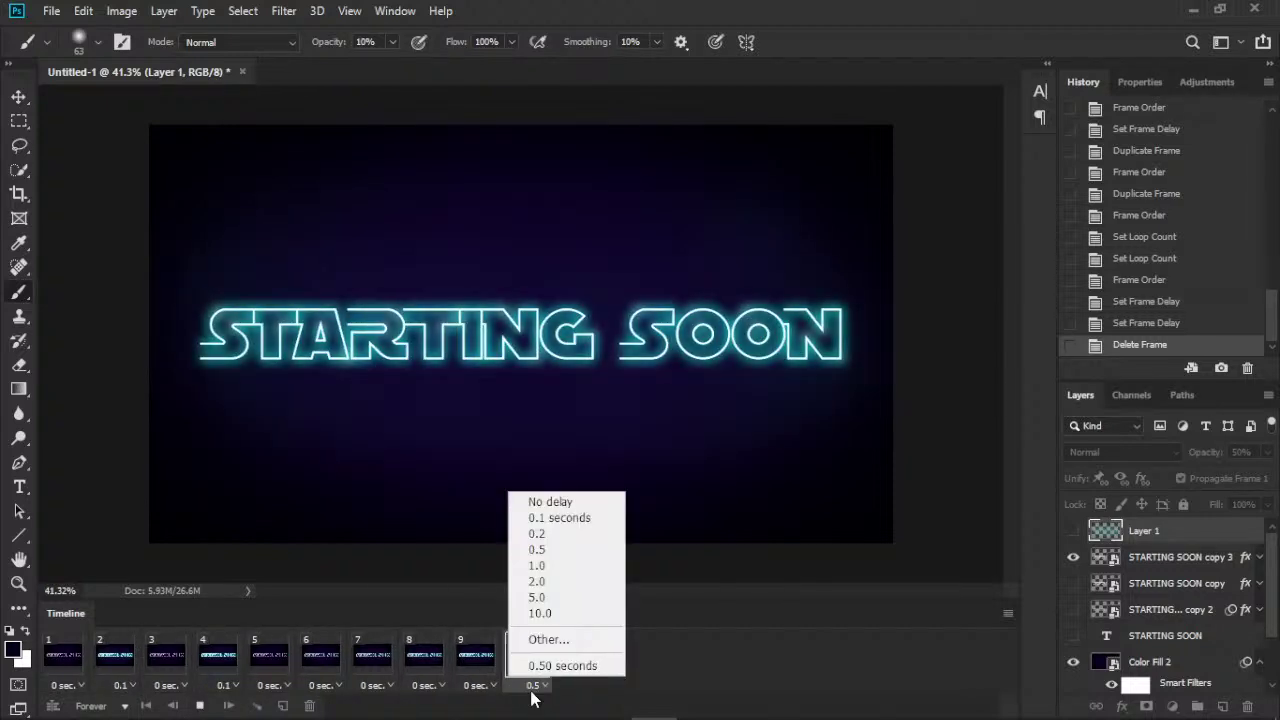
left_click(540, 565)
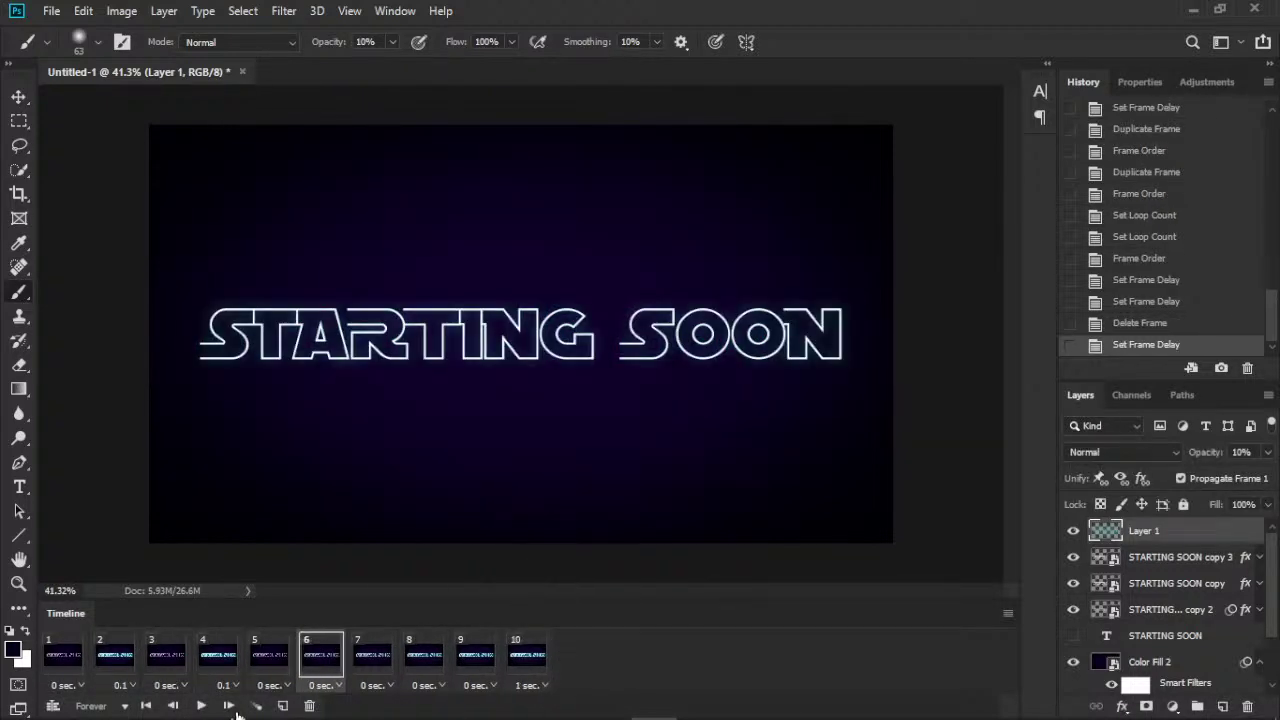
left_click(203, 706)
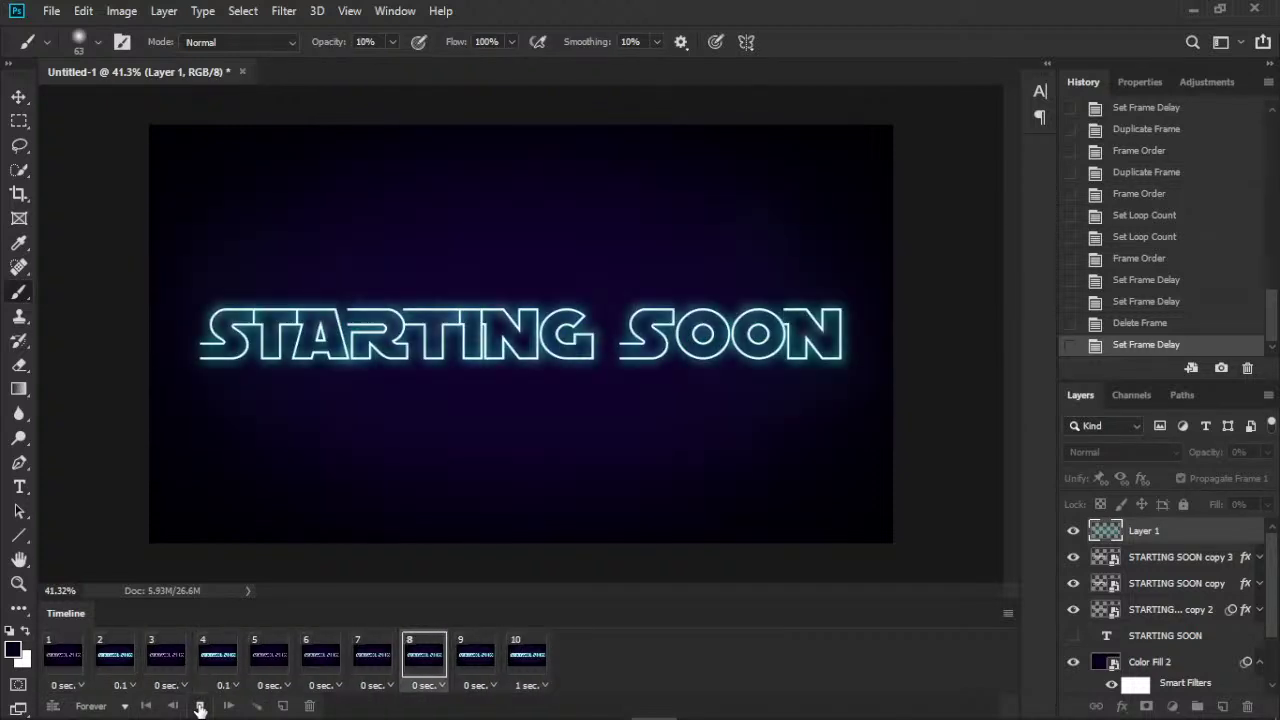
left_click(200, 706)
- Review frames 5–8 and select frames 6 through 9
left_click(412, 650)
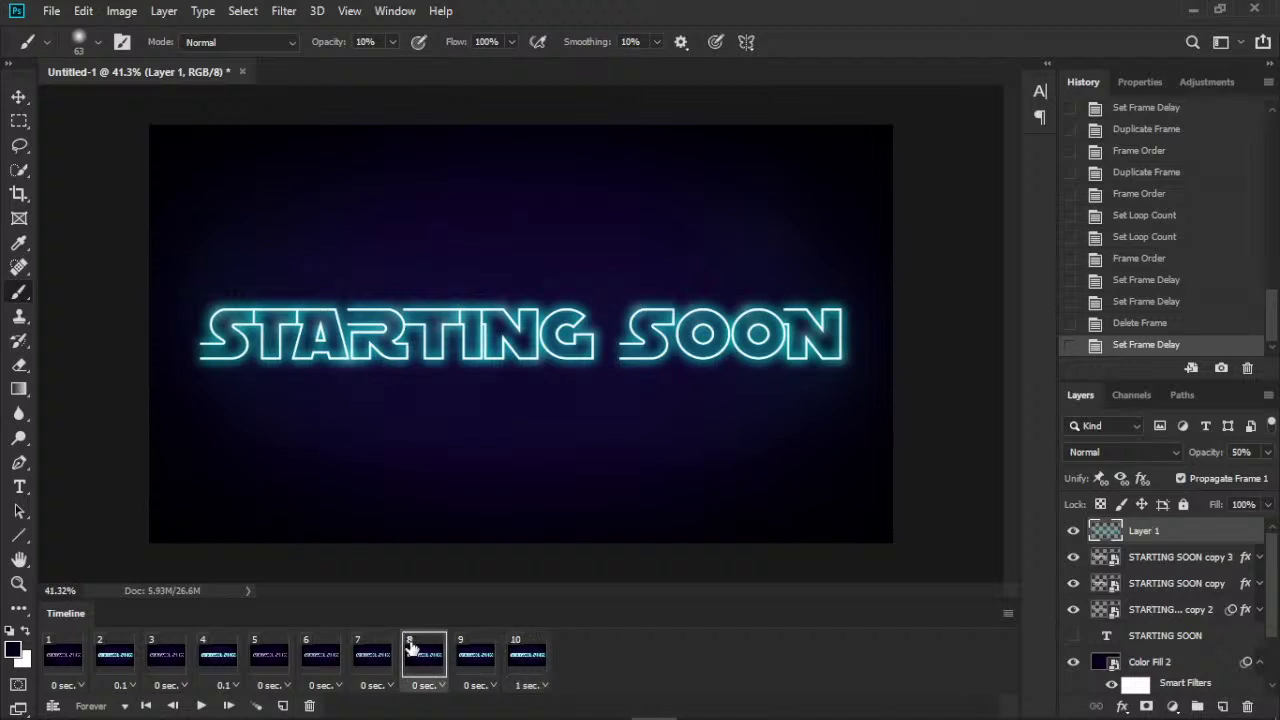
left_click(370, 665)
left_click(325, 665)
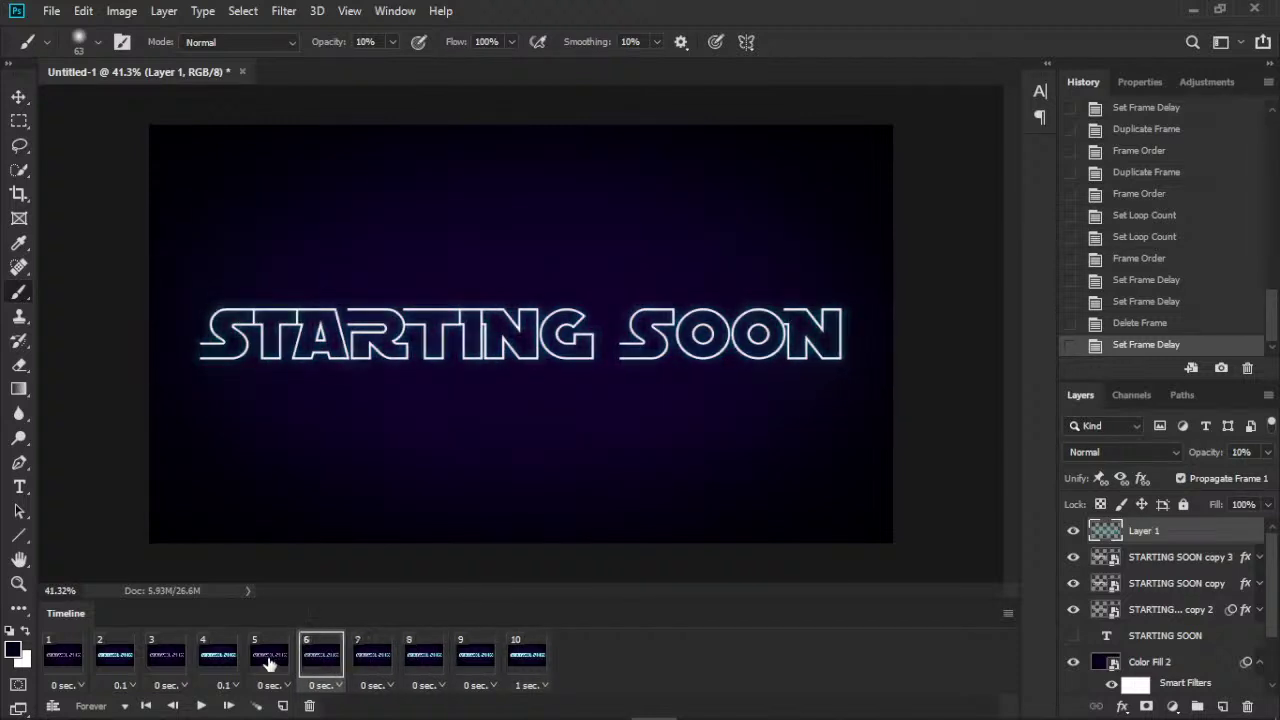
left_click(260, 665)
left_click(318, 663)
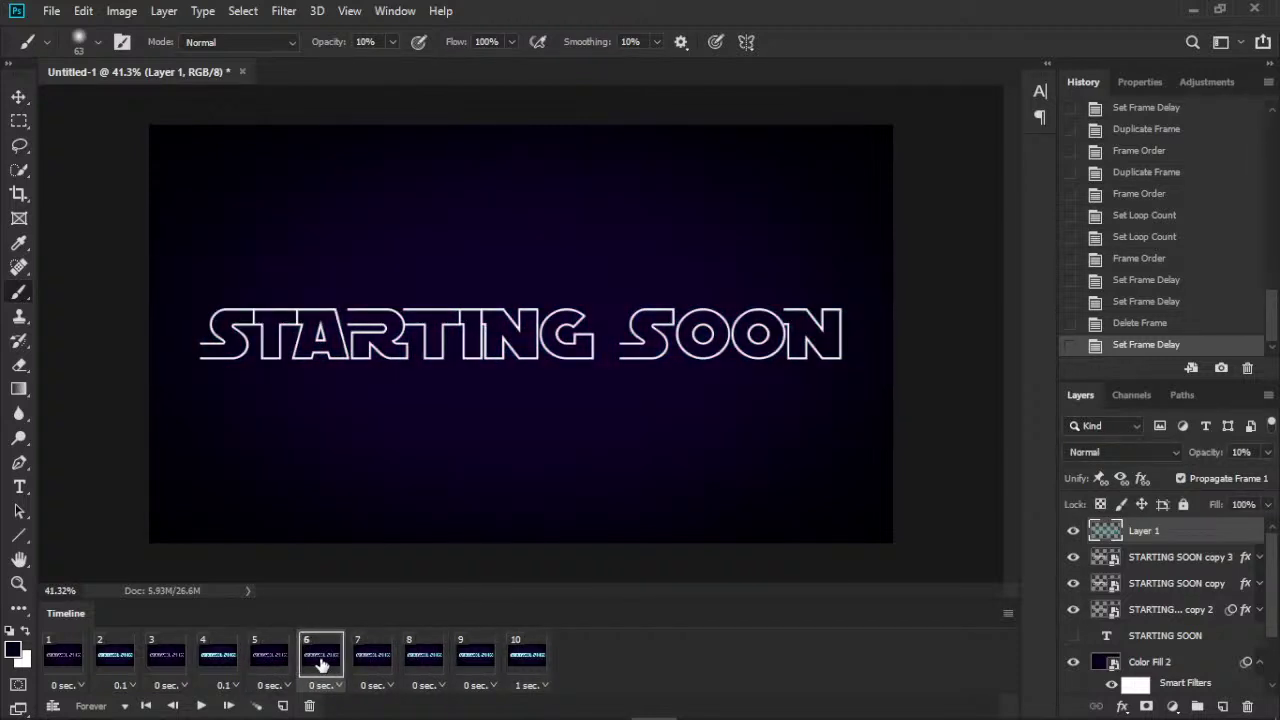
left_click(470, 665, "shift")
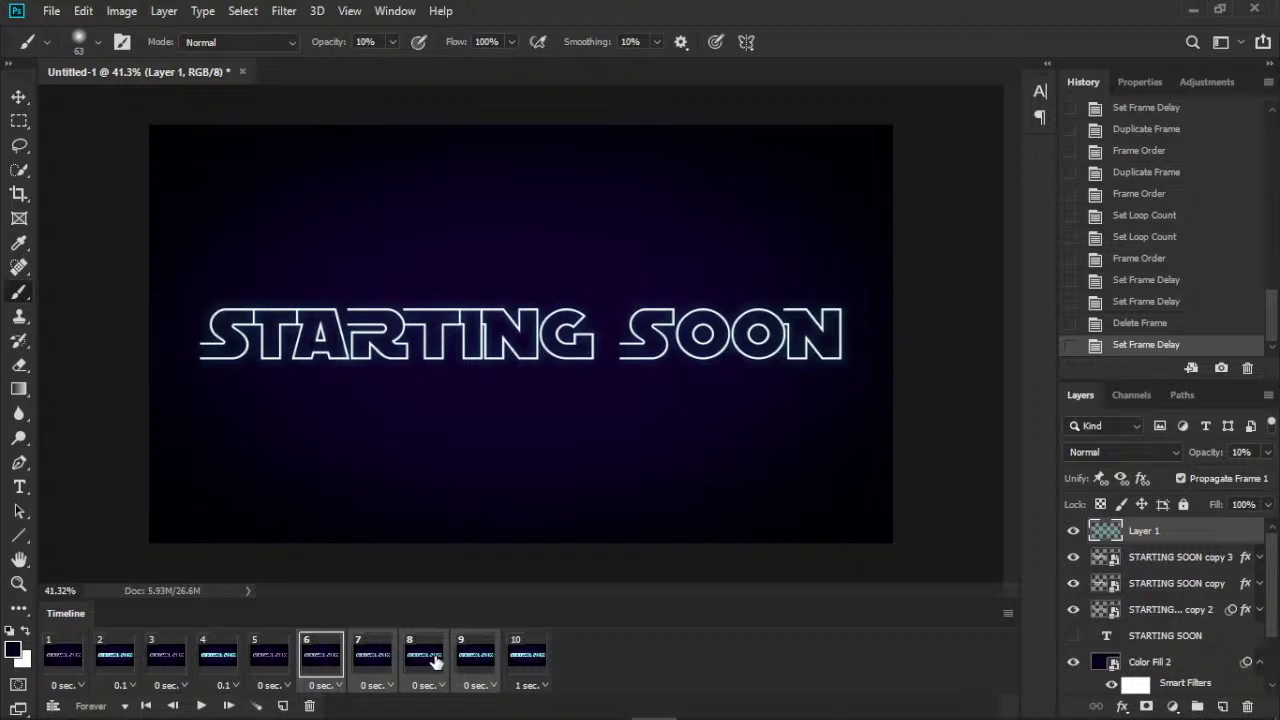
- Delete frames 6 through 9 and preview the shortened six-frame animation
left_click(311, 706)
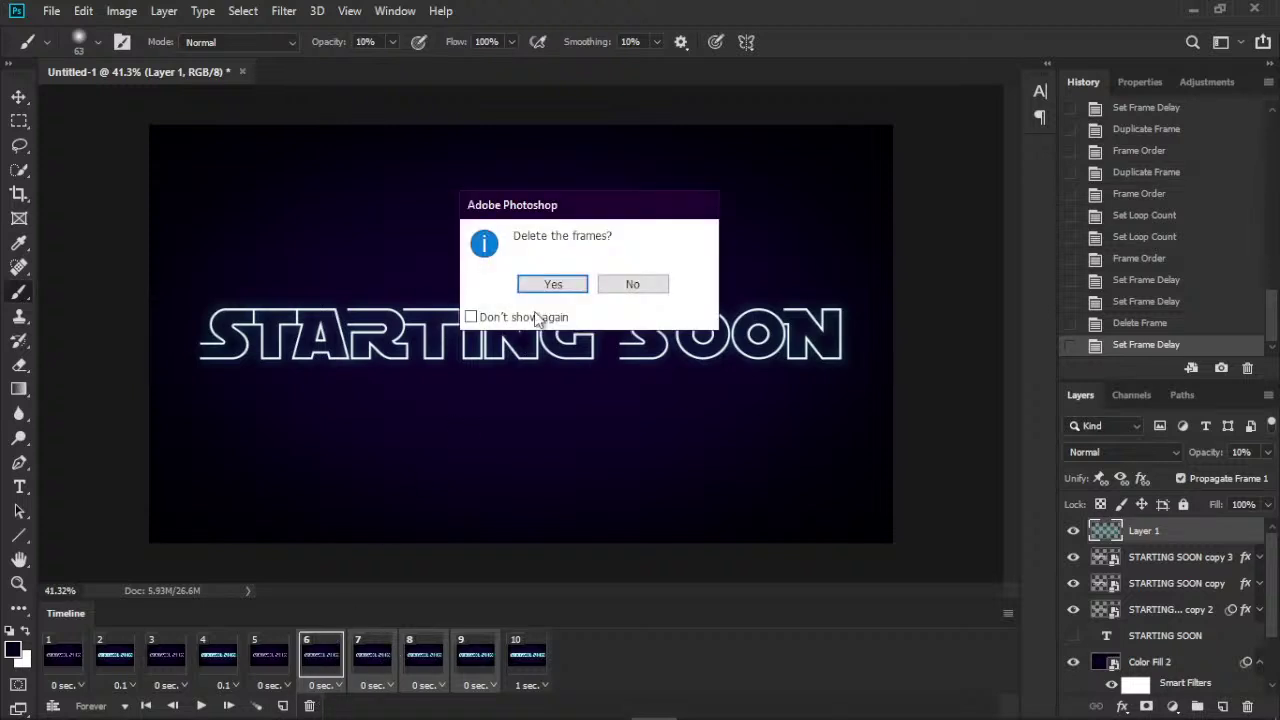
left_click(547, 285)
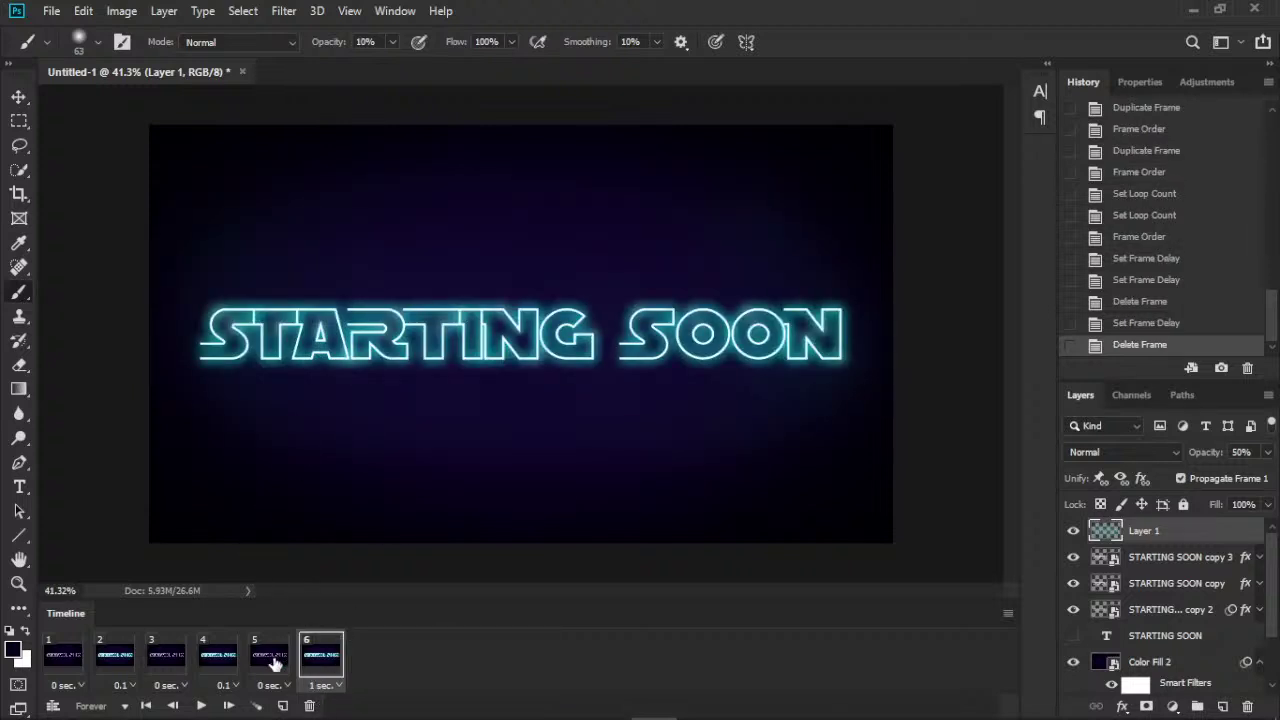
left_click(203, 707)
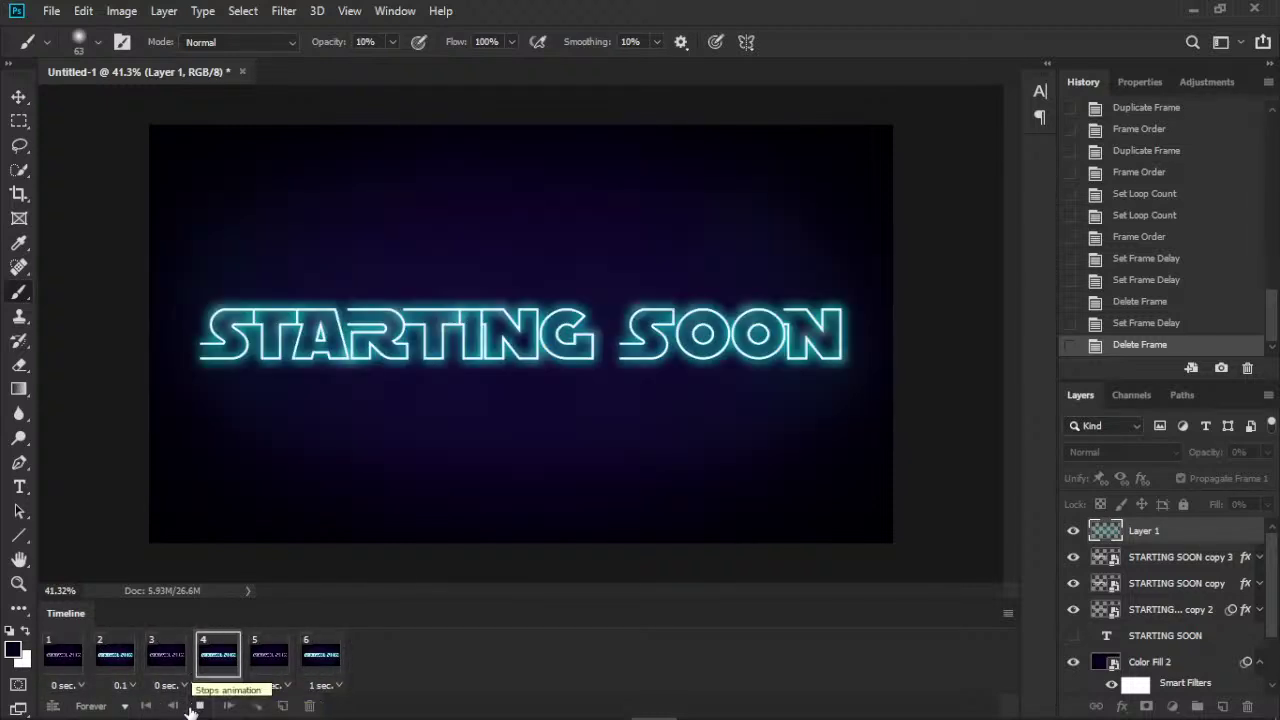
left_click(197, 704)
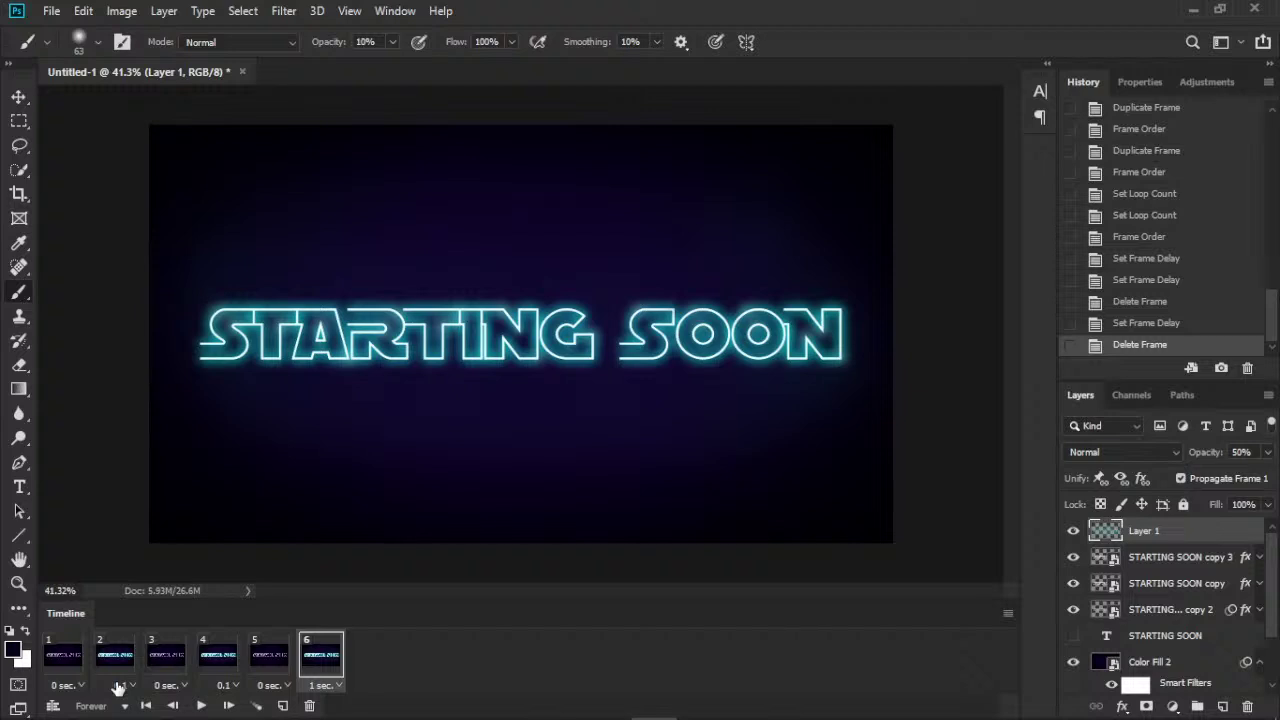
- Give frame 6 a 1-second delay and add a duplicate frame 7 lasting 0.5 seconds
left_click(327, 685)
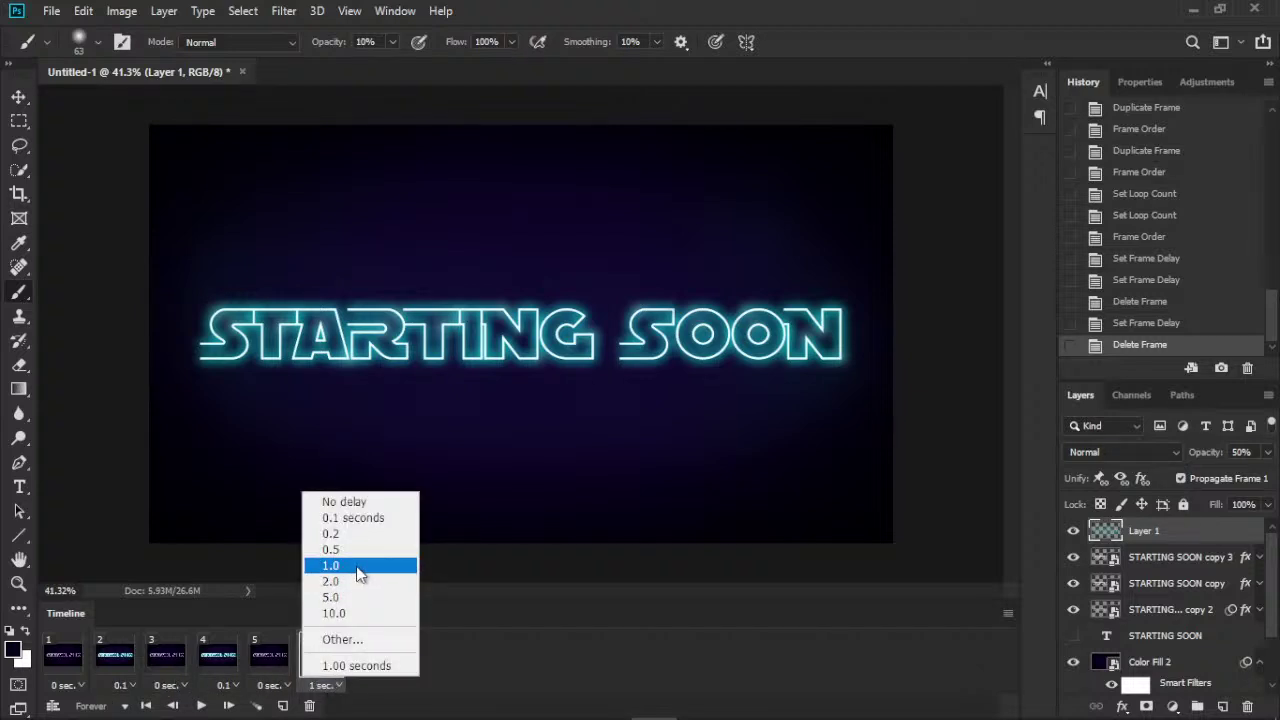
left_click(358, 567)
left_click(283, 705)
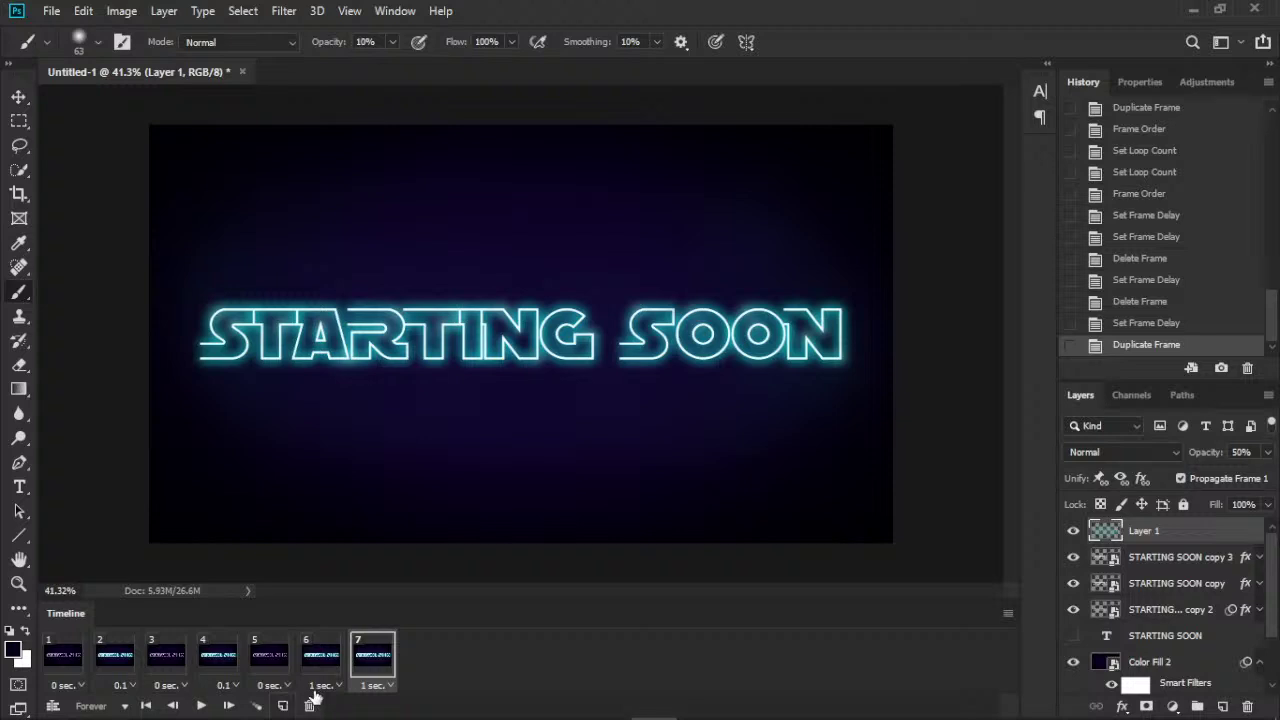
left_click(373, 686)
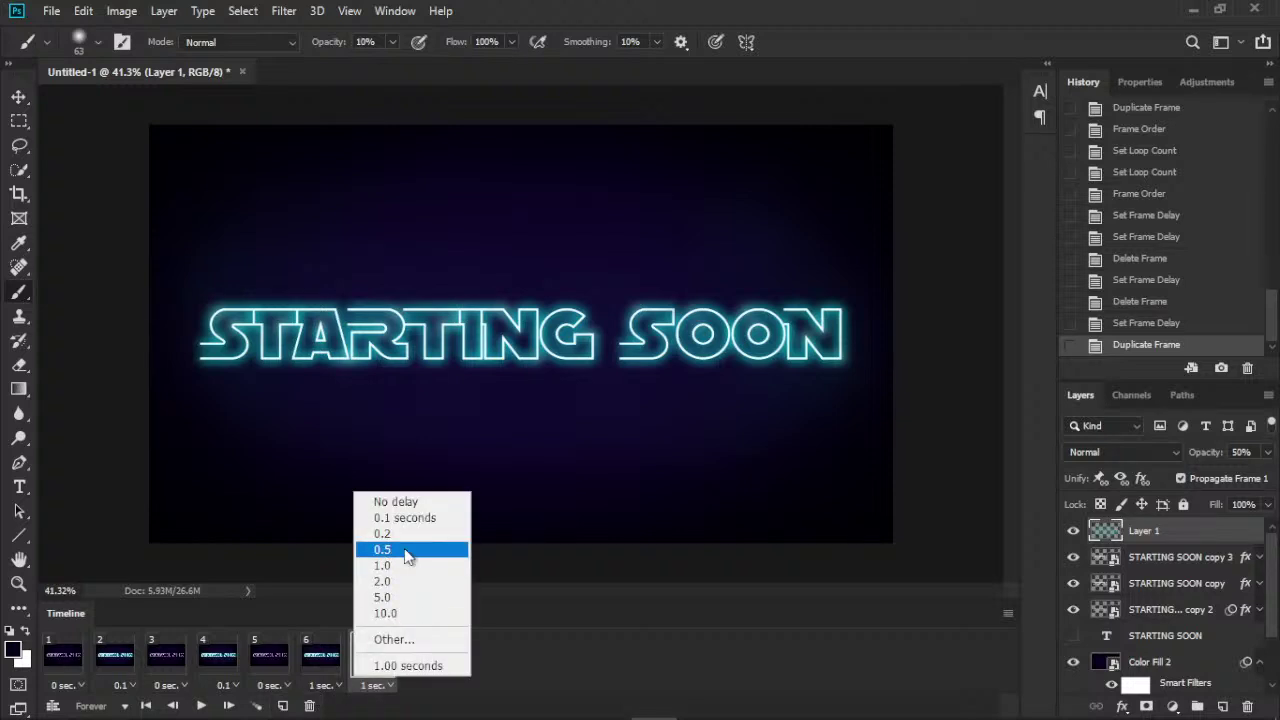
left_click(404, 554)
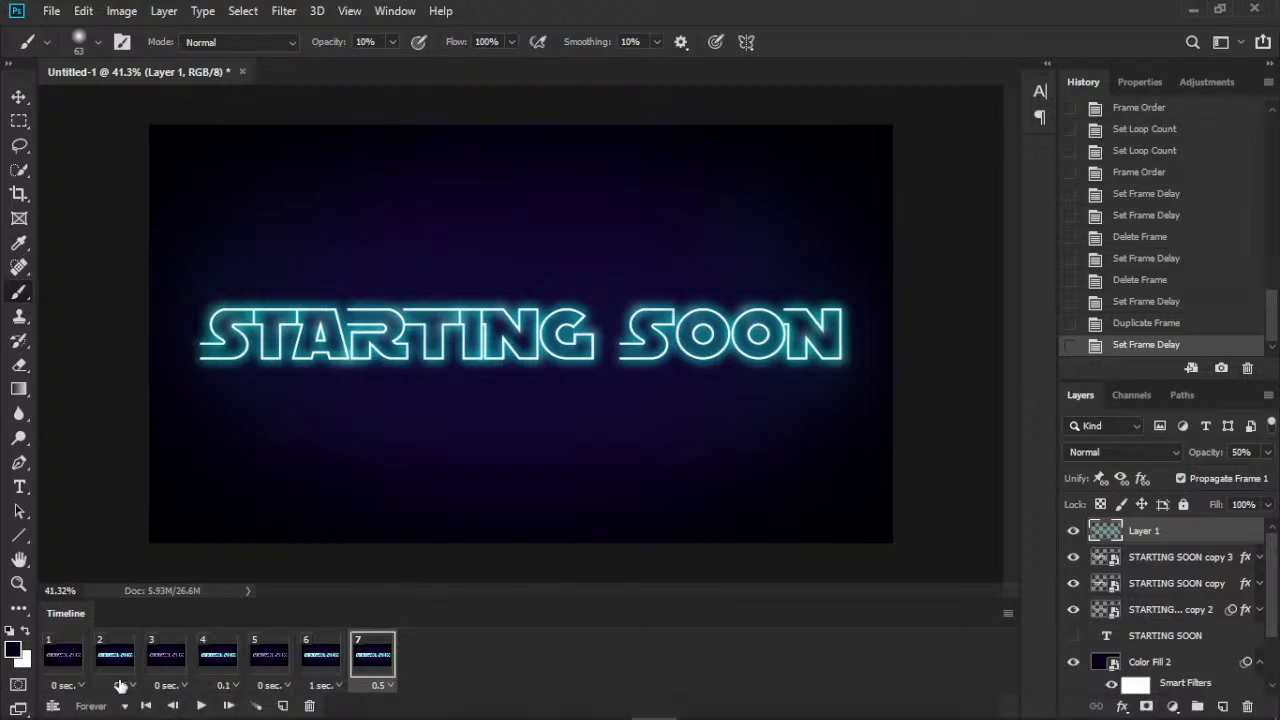
- Set frames 1, 3 and 5 to 0.1 seconds and play back the timing
left_click(80, 687)
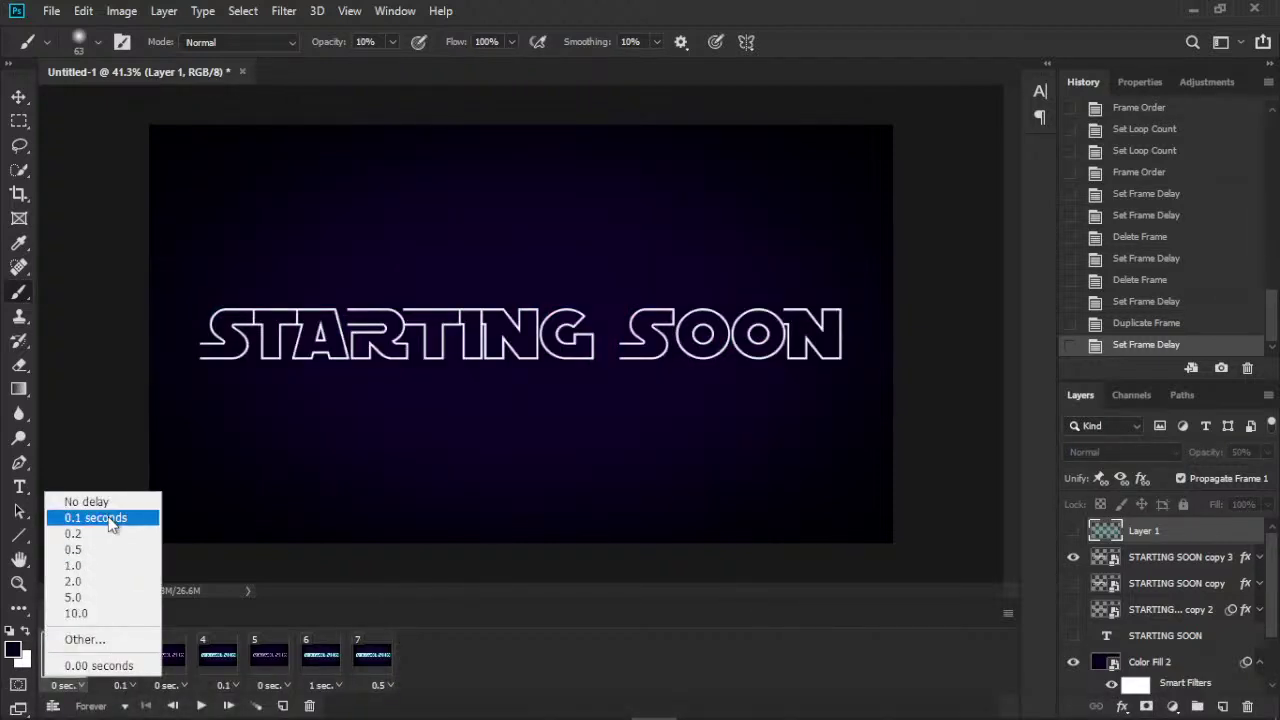
left_click(90, 520)
left_click(180, 688)
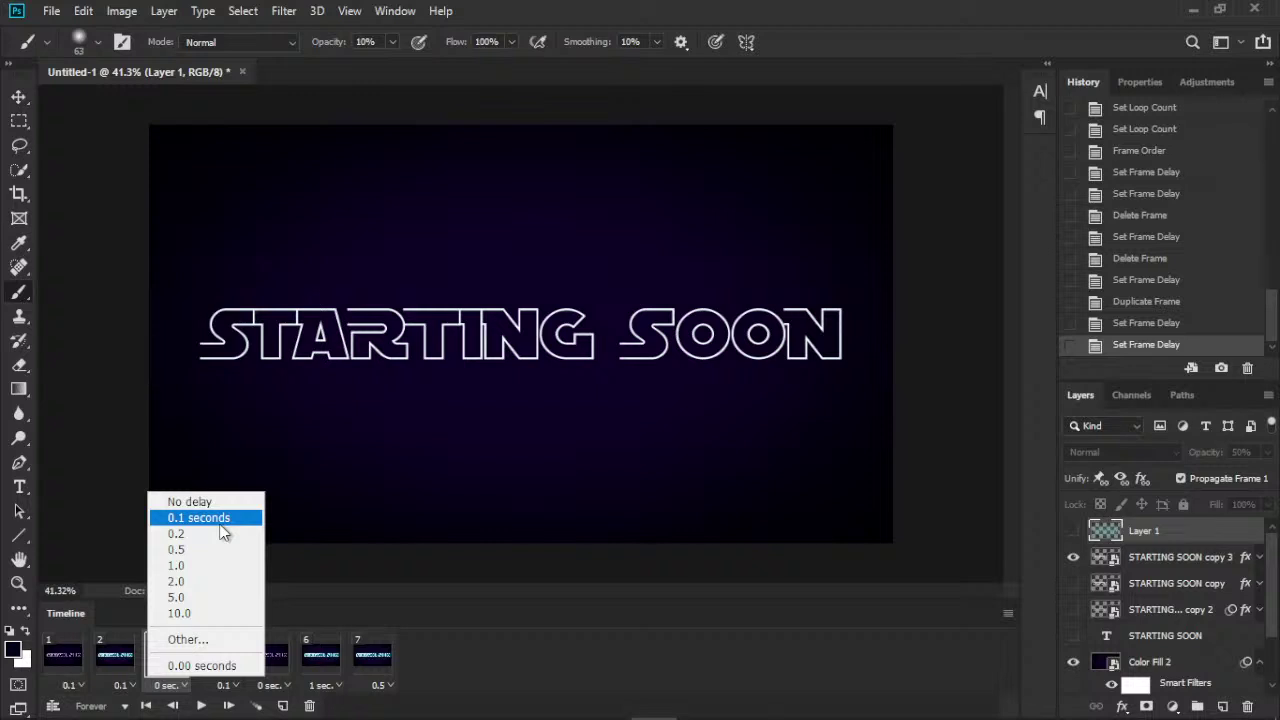
left_click(190, 518)
left_click(277, 687)
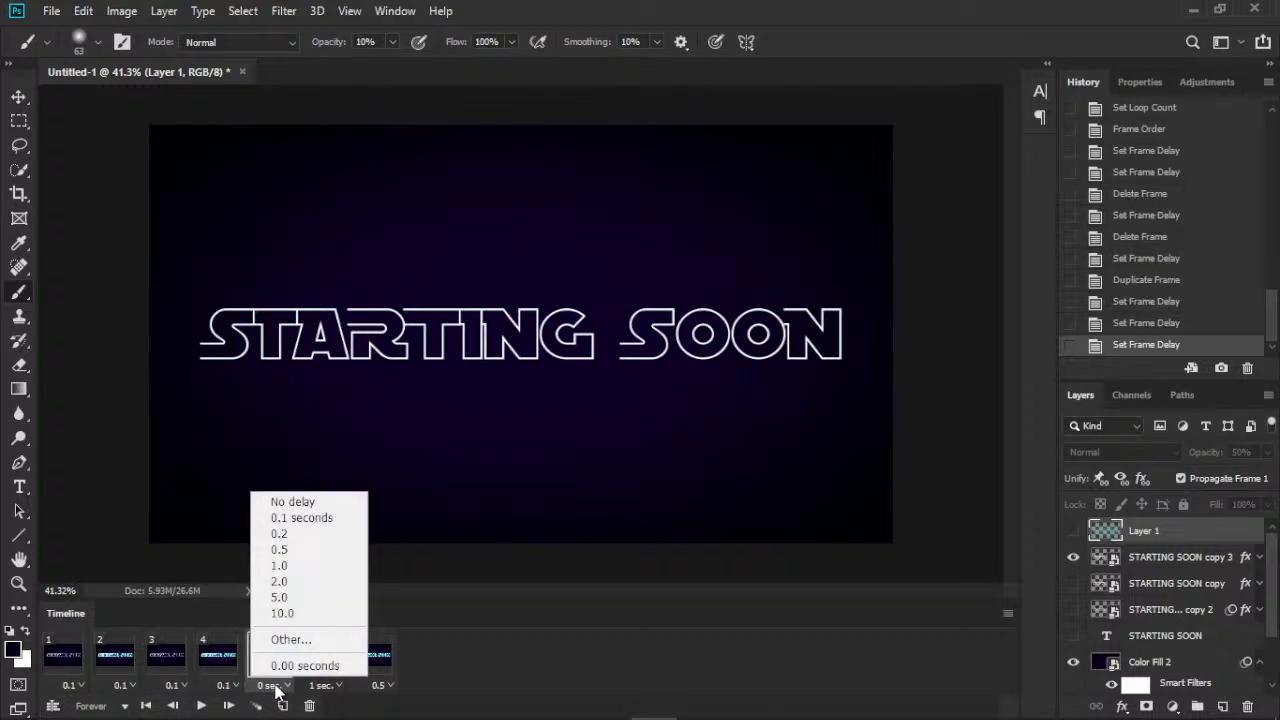
left_click(296, 513)
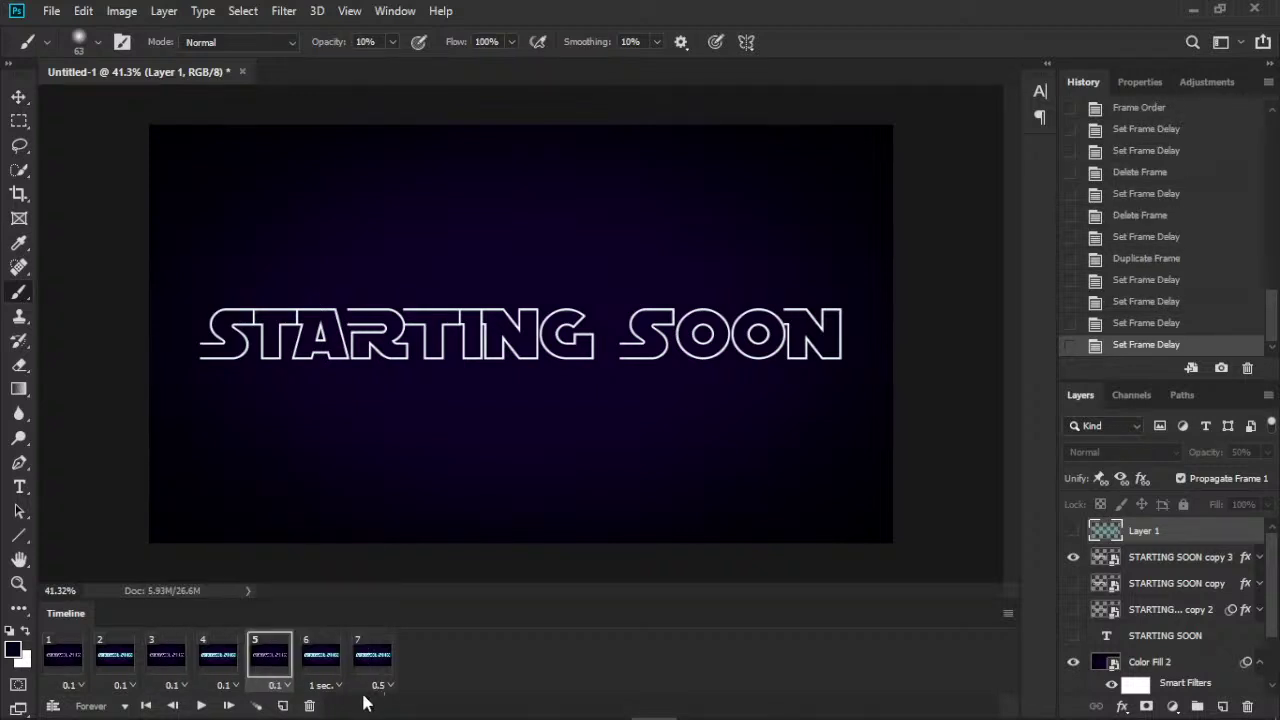
left_click(201, 706)
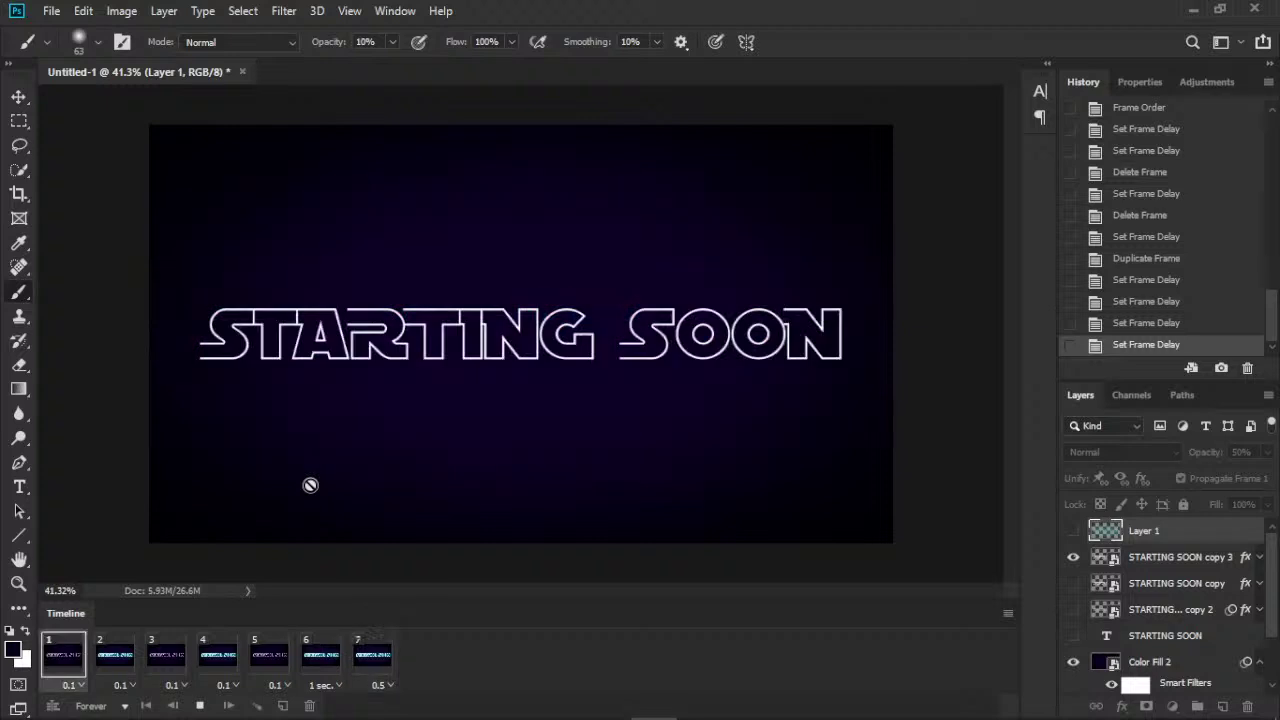
- Drag the 0.5-second frame 7 into the first Timeline slot and preview the reordered flicker
left_click_drag(378, 662, 57, 660)
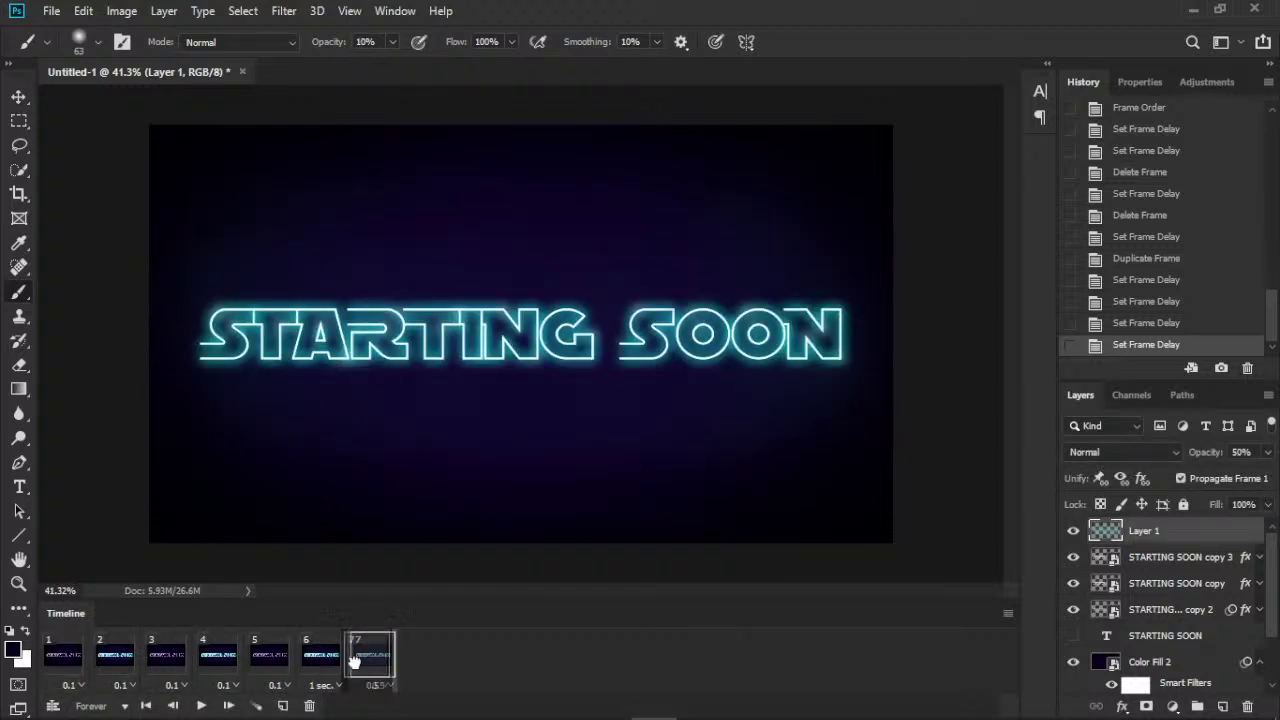
left_click(200, 706)
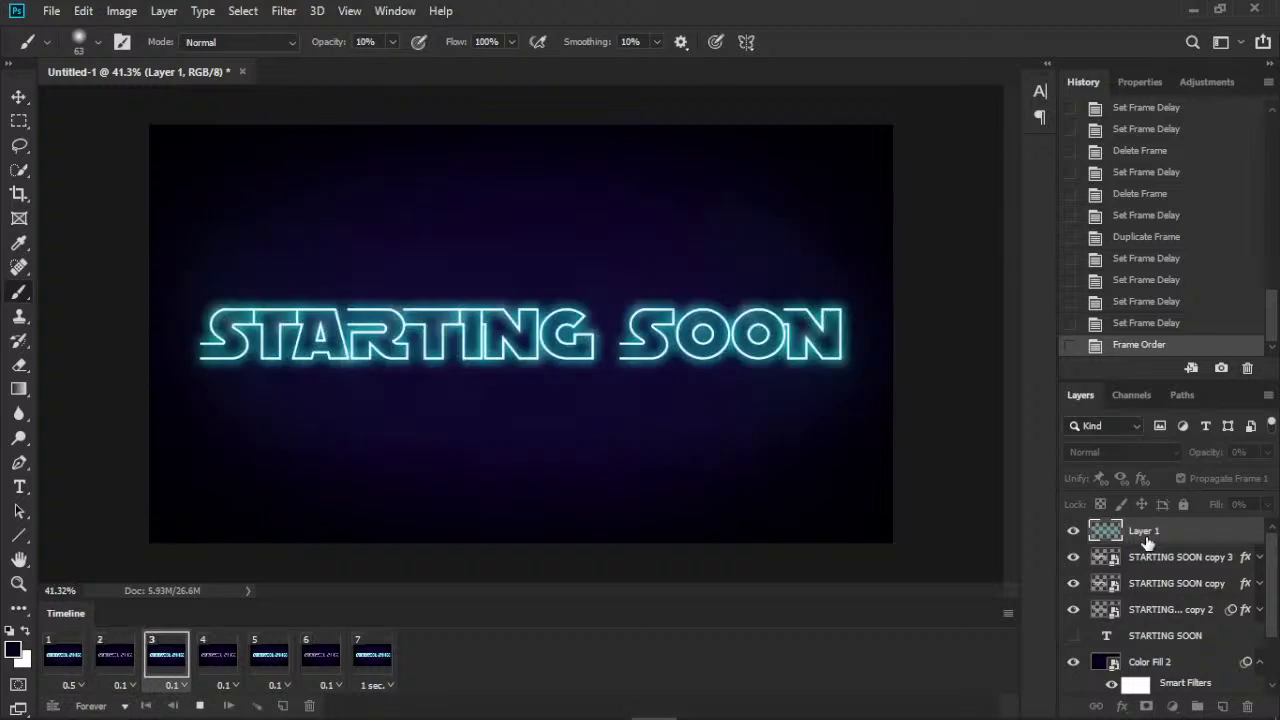
key("super+space")
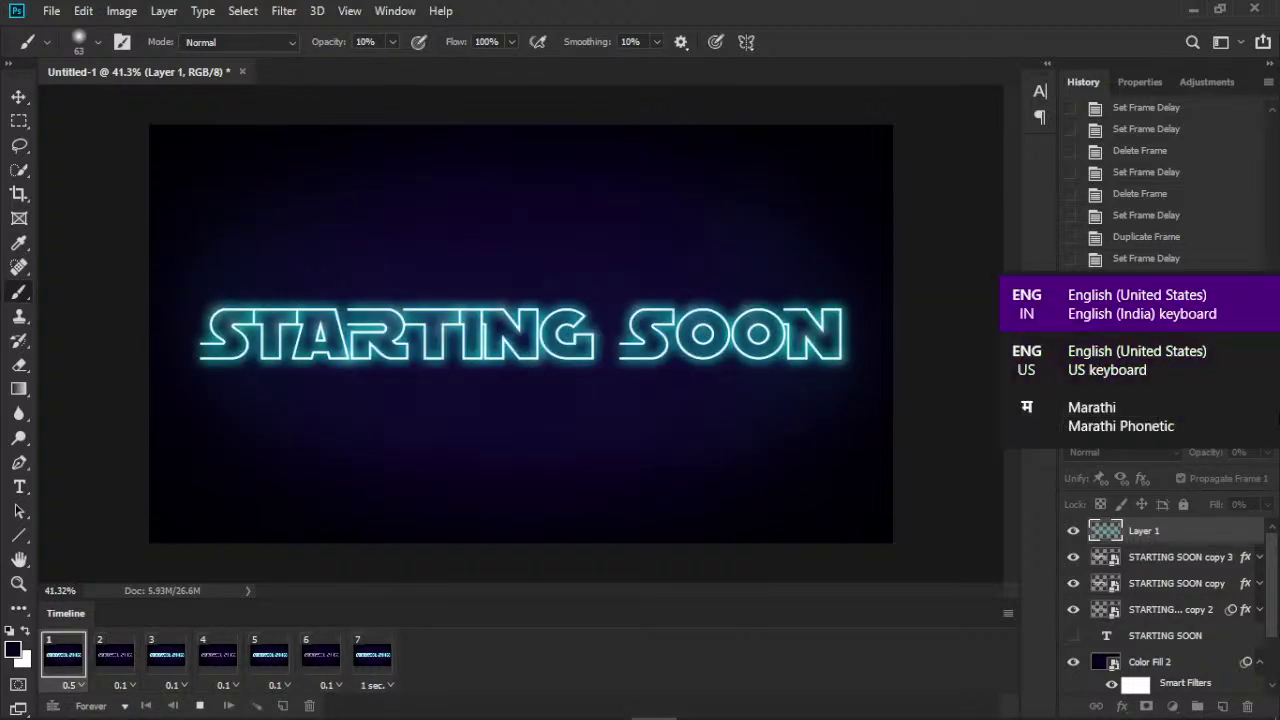
left_click(1145, 291)
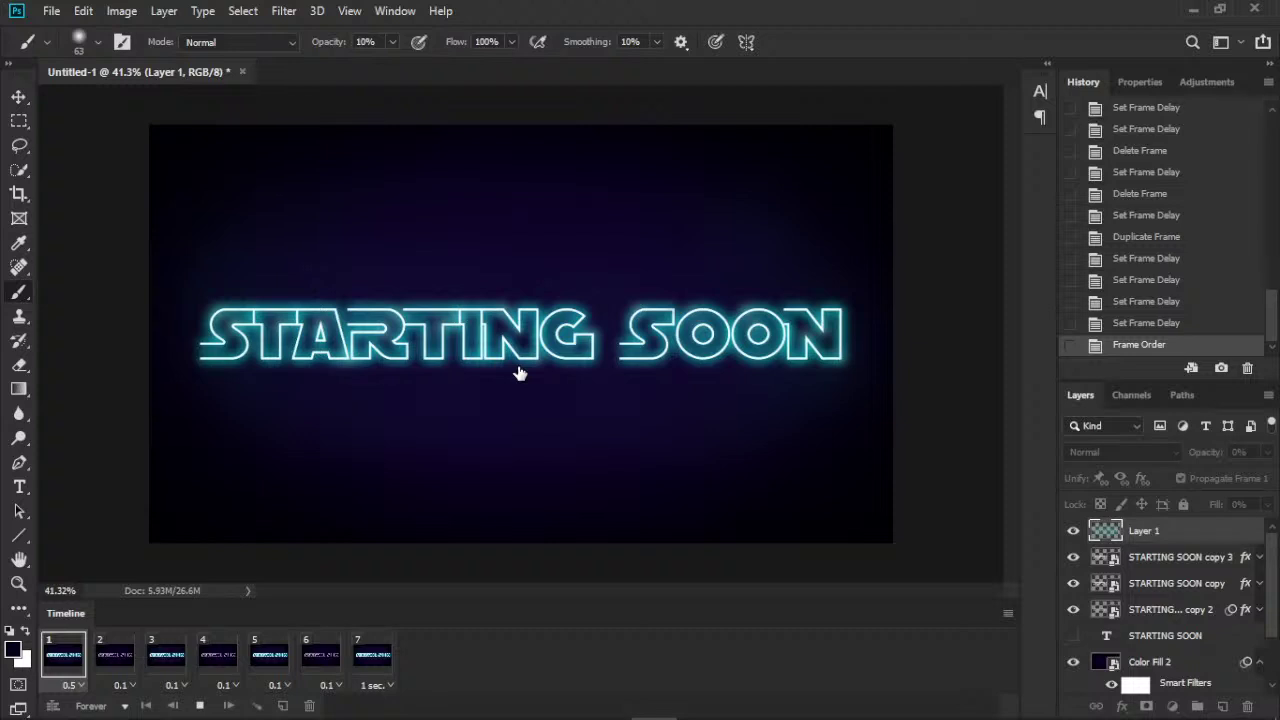
key("space")
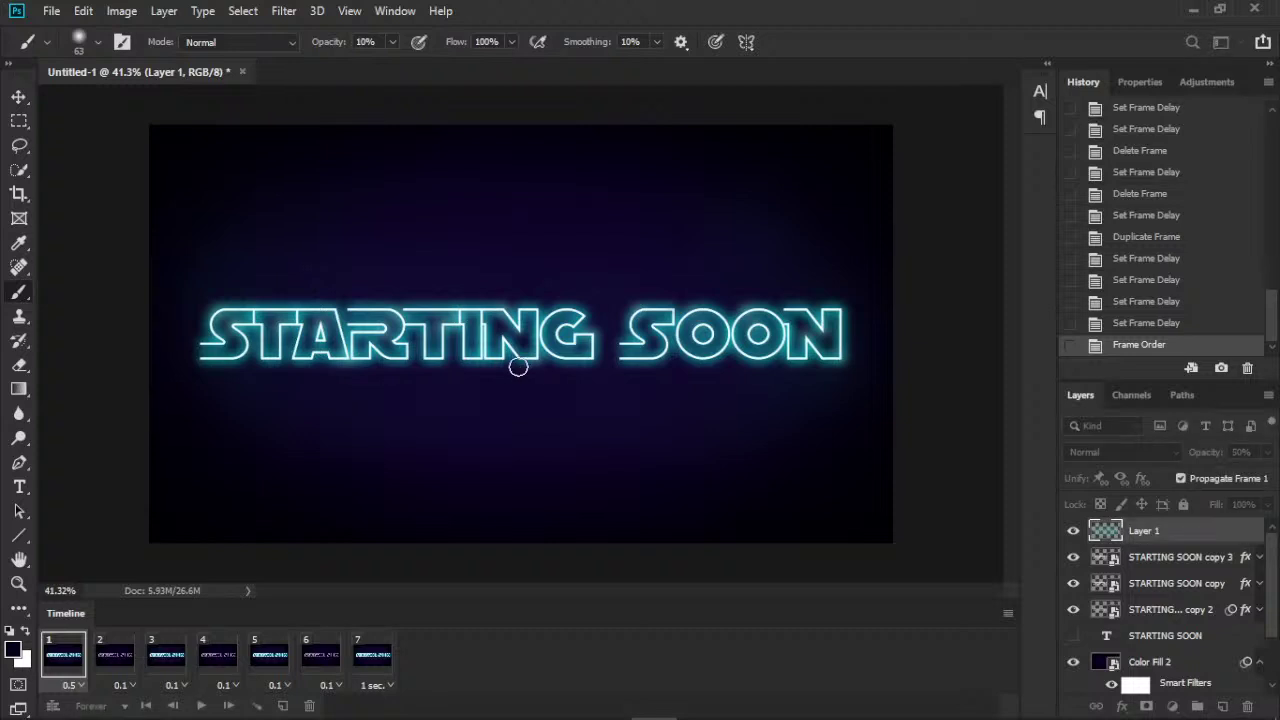
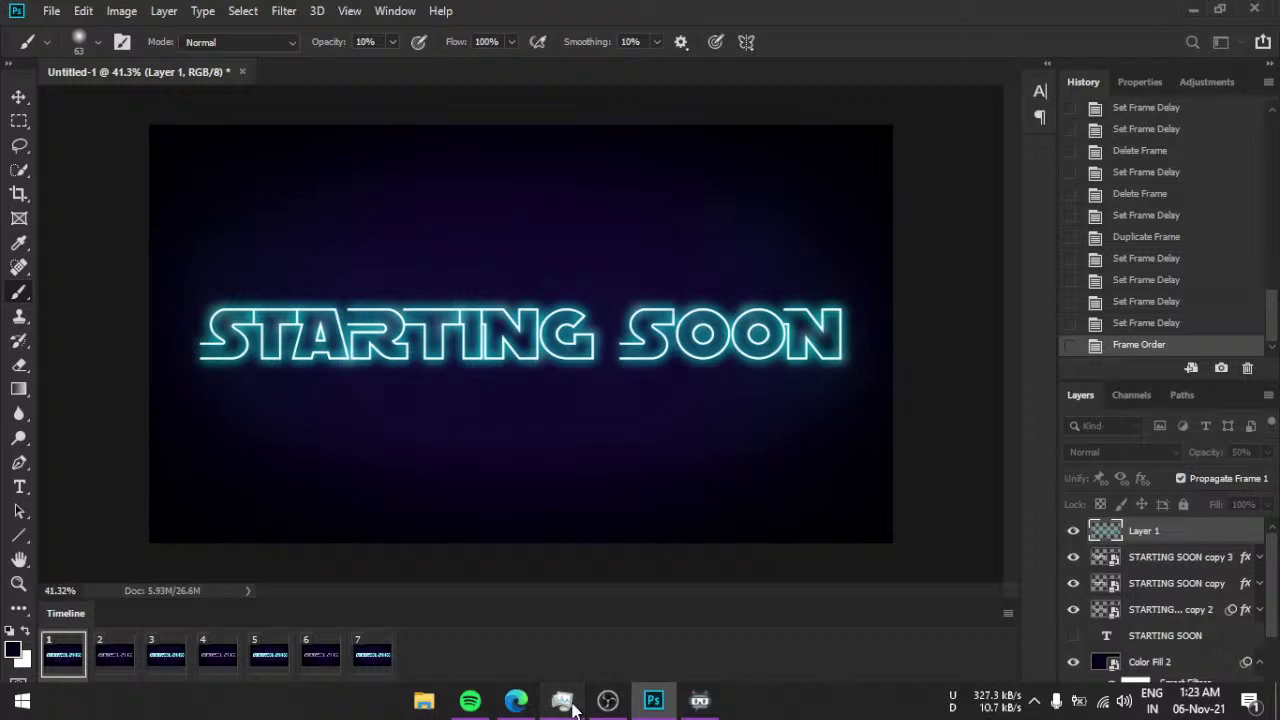
- Check Task Manager, then return to Photoshop and start Export As with Alt+Shift+Ctrl+W
left_click(562, 700)
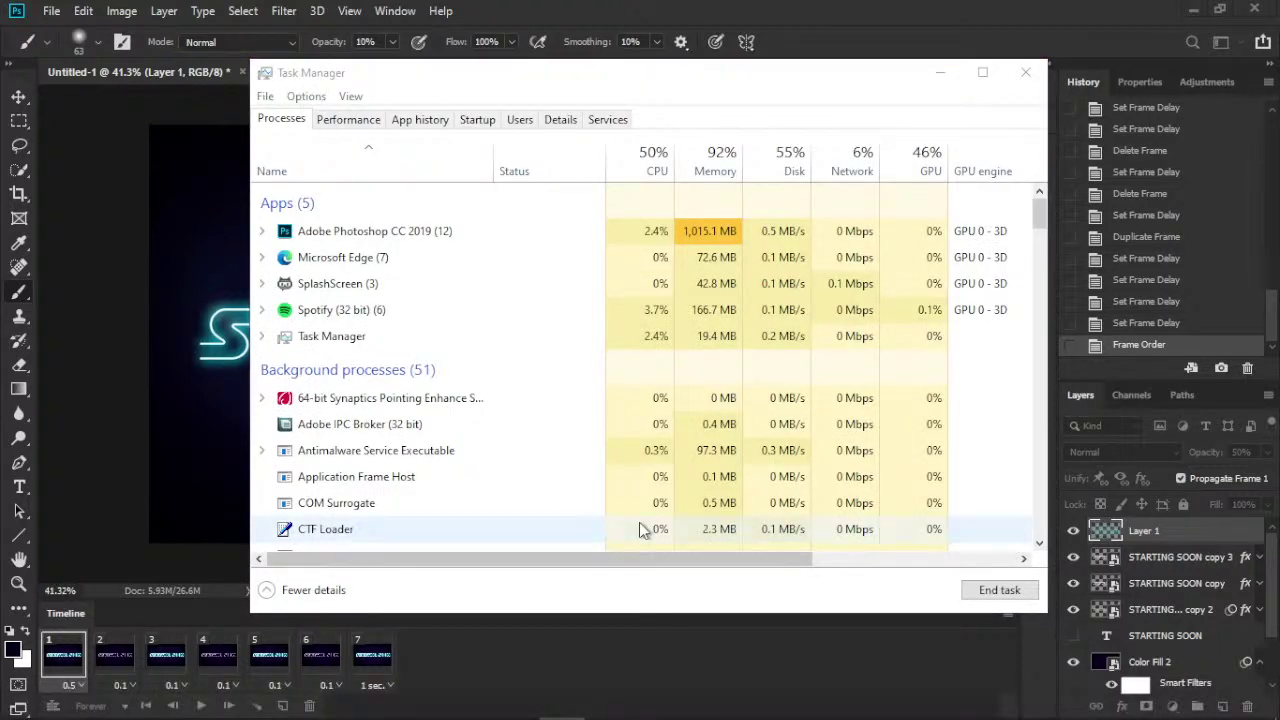
left_click(167, 368)
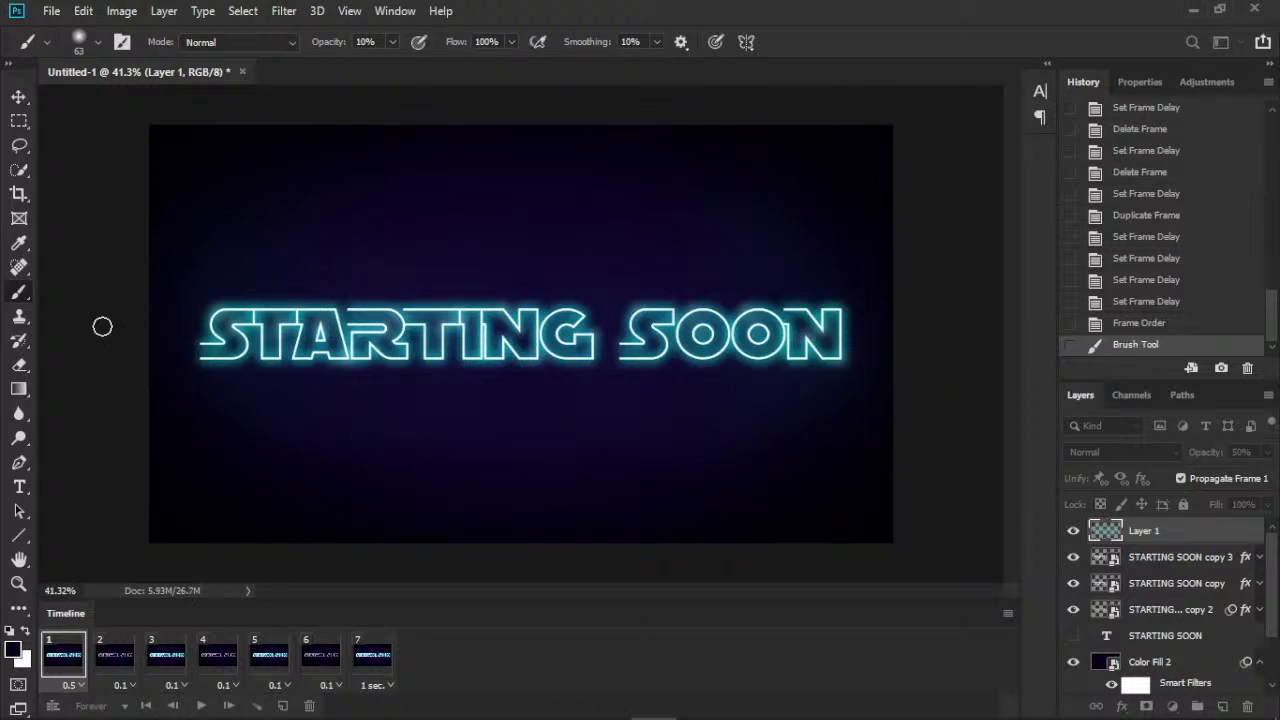
key("ctrl+alt+shift+w")
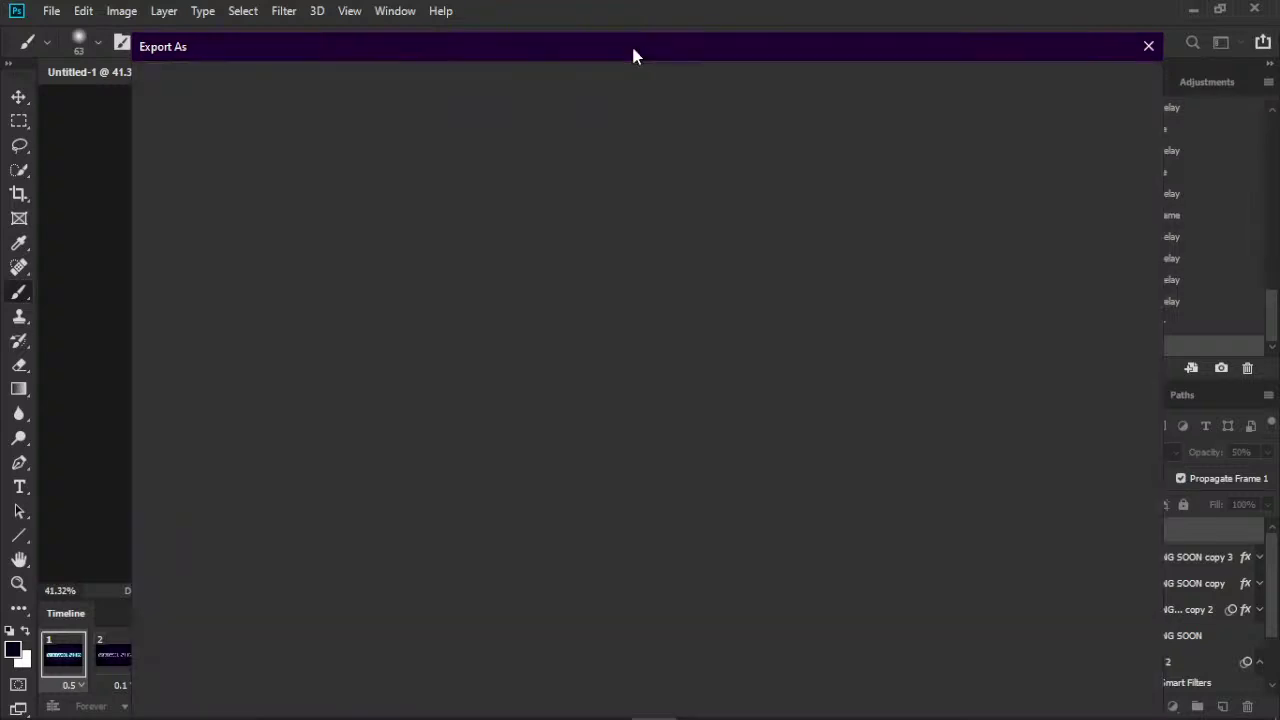
mouse_move(633, 54)
left_mouse_down()
mouse_move(594, 44)
mouse_move(616, 44)
left_mouse_up()
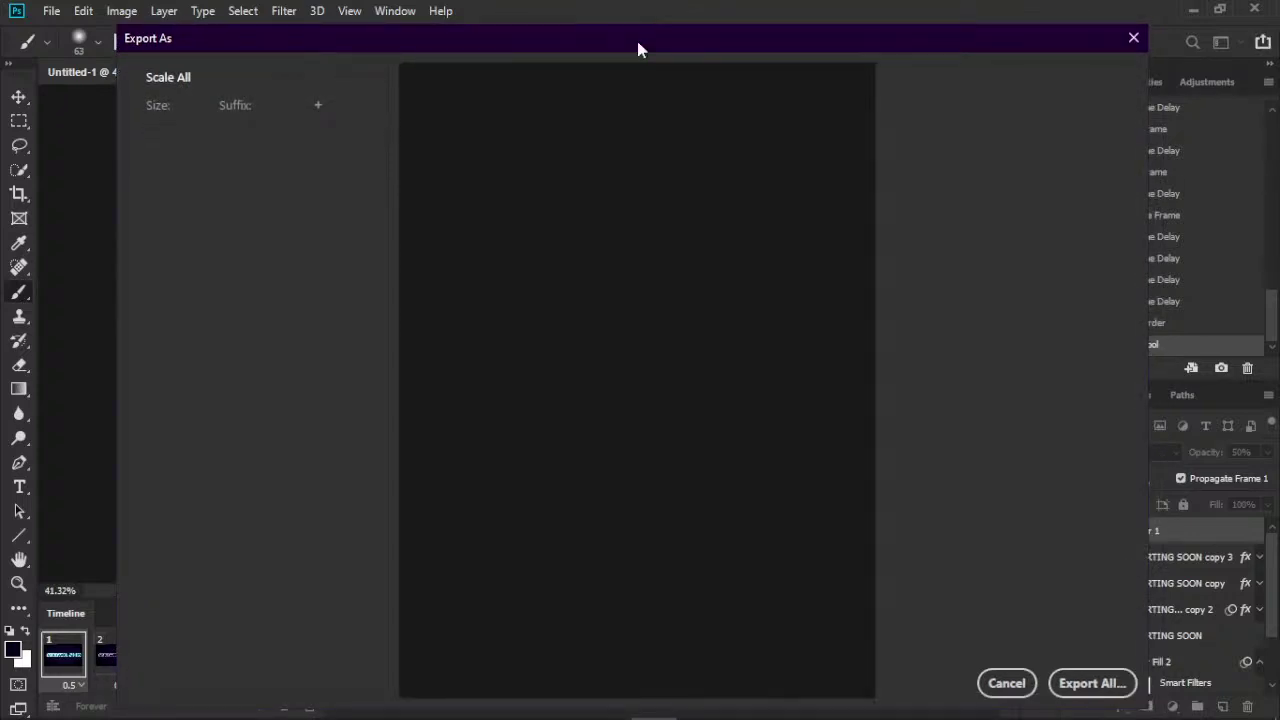
left_click_drag(637, 46, 644, 36)
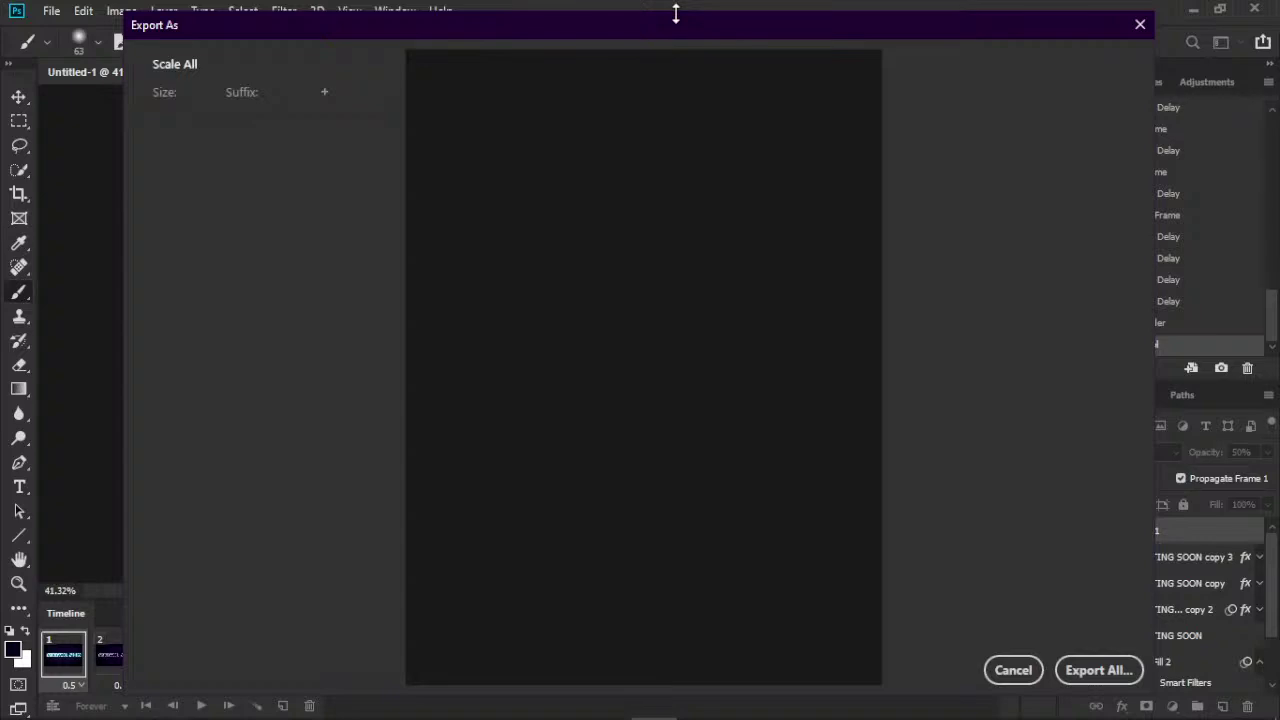
left_click_drag(676, 14, 669, 26)
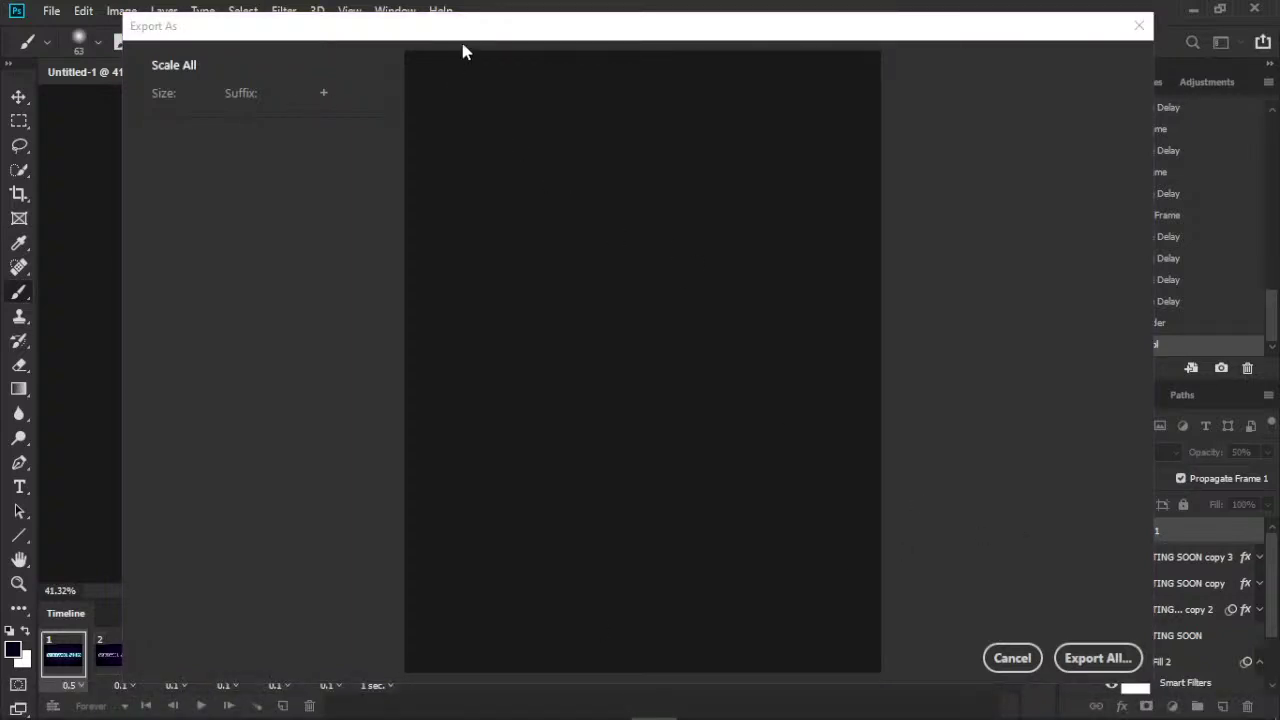
left_click(506, 22)
left_click(811, 45)
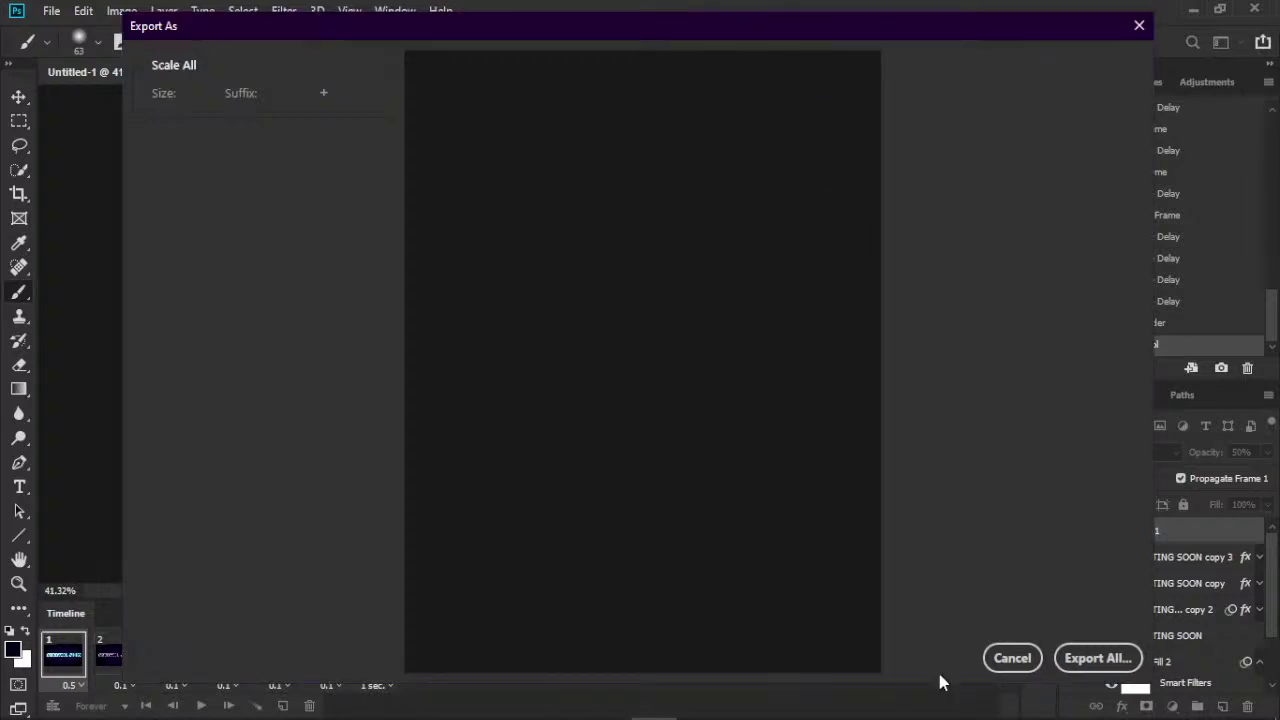
left_click(1010, 660)
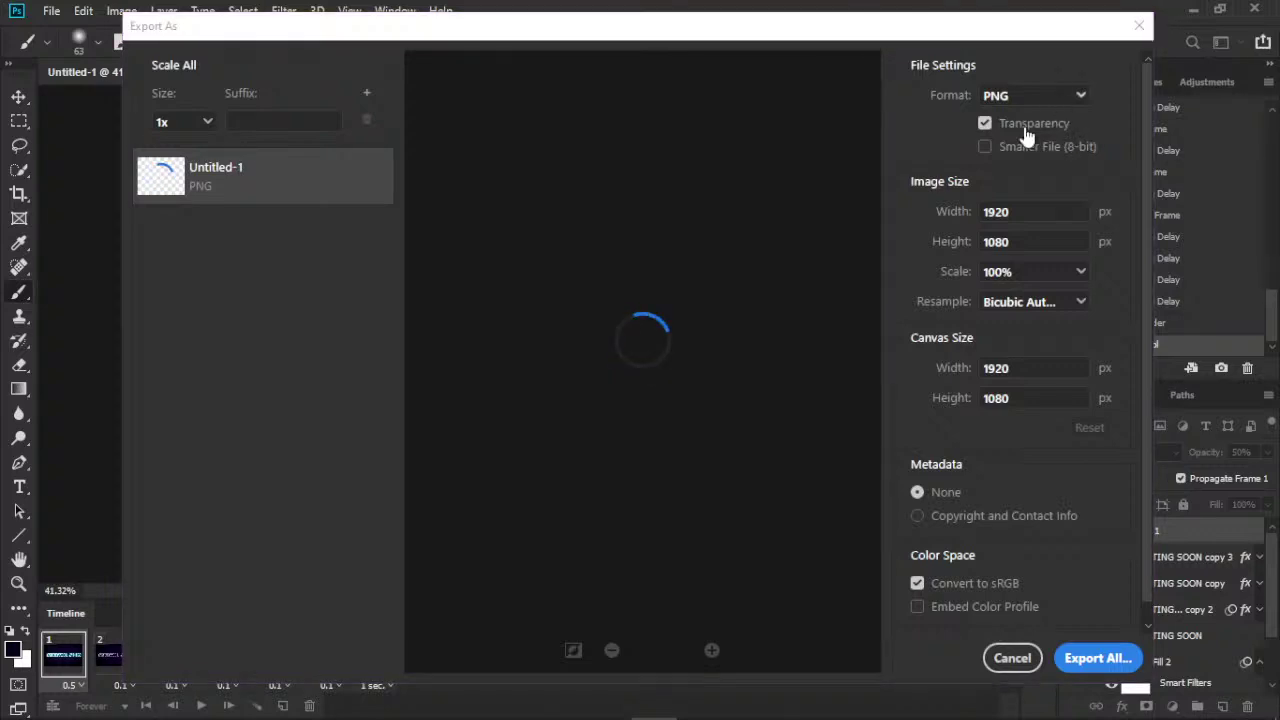
- Choose GIF as the export format, keeping the 1920 × 1080 size
left_click(1030, 95)
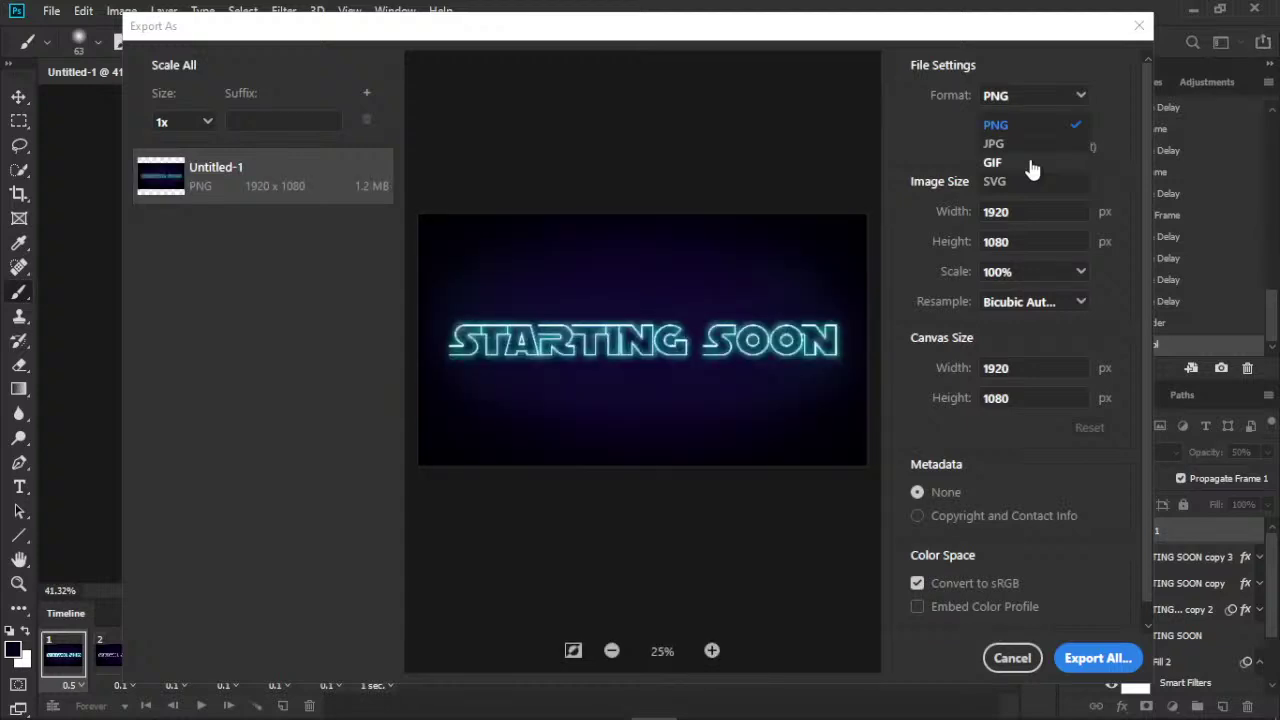
left_click(1031, 163)
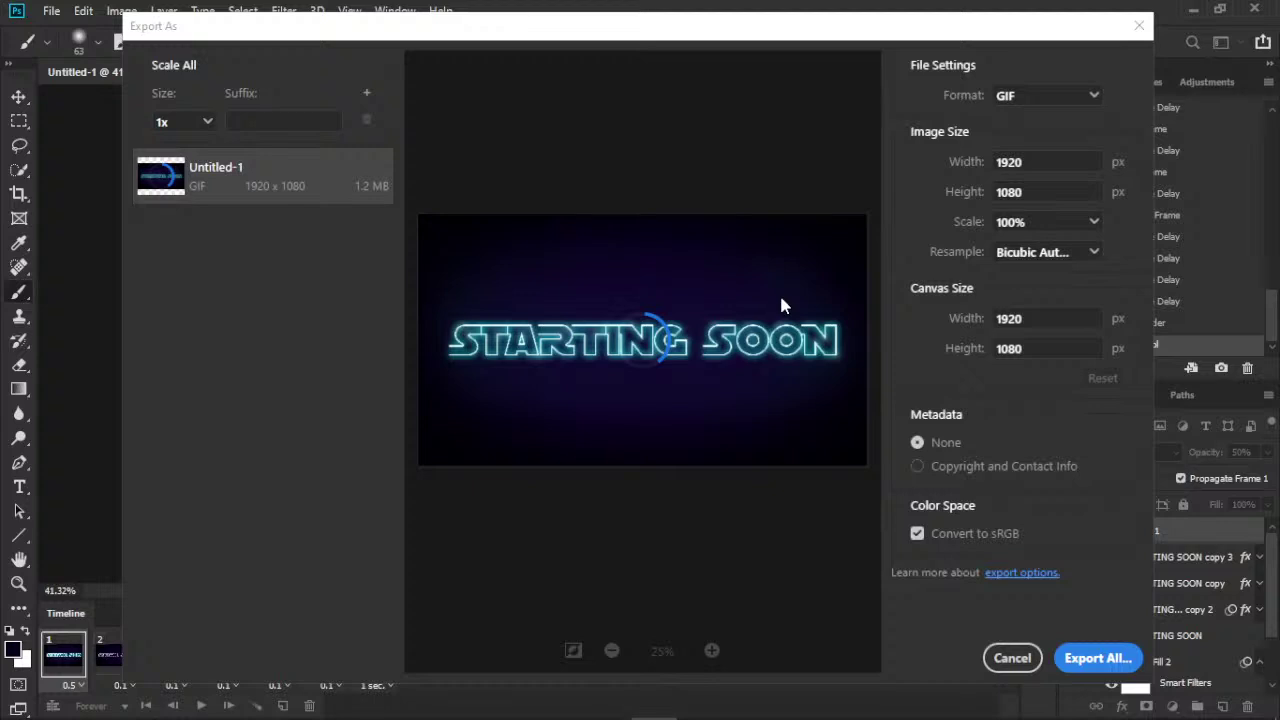
left_click(1093, 96)
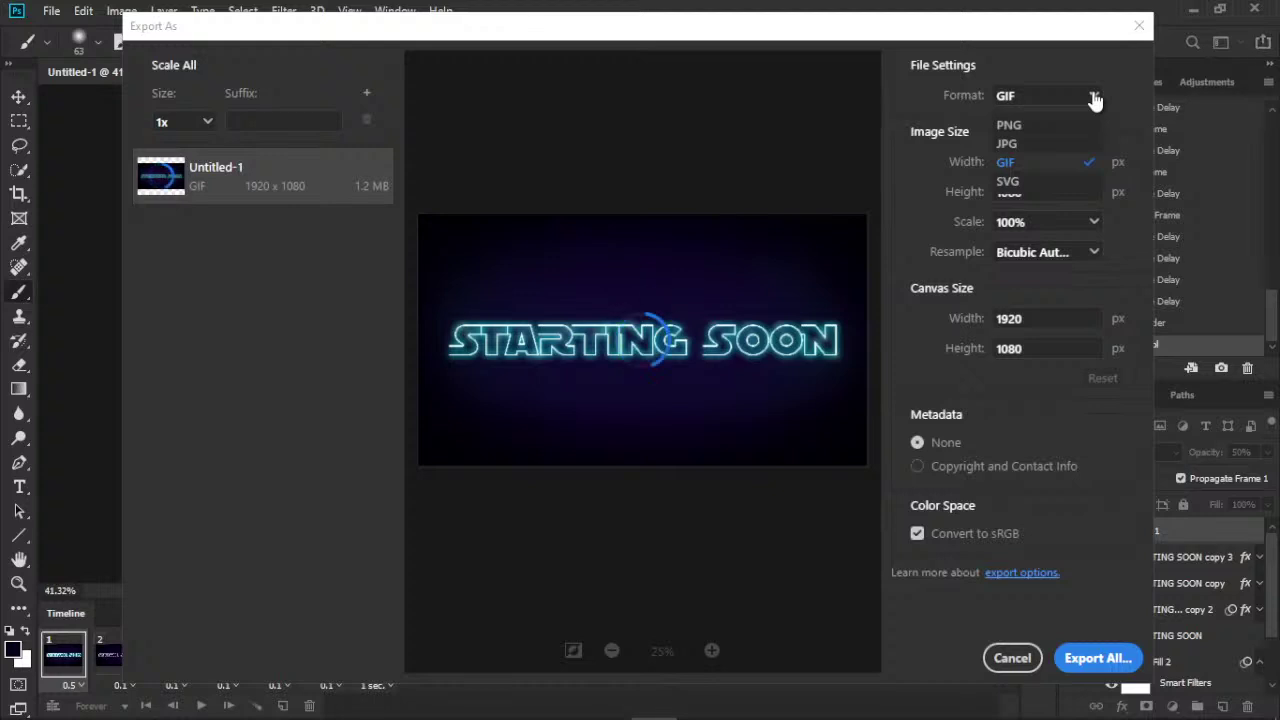
left_click(1091, 100)
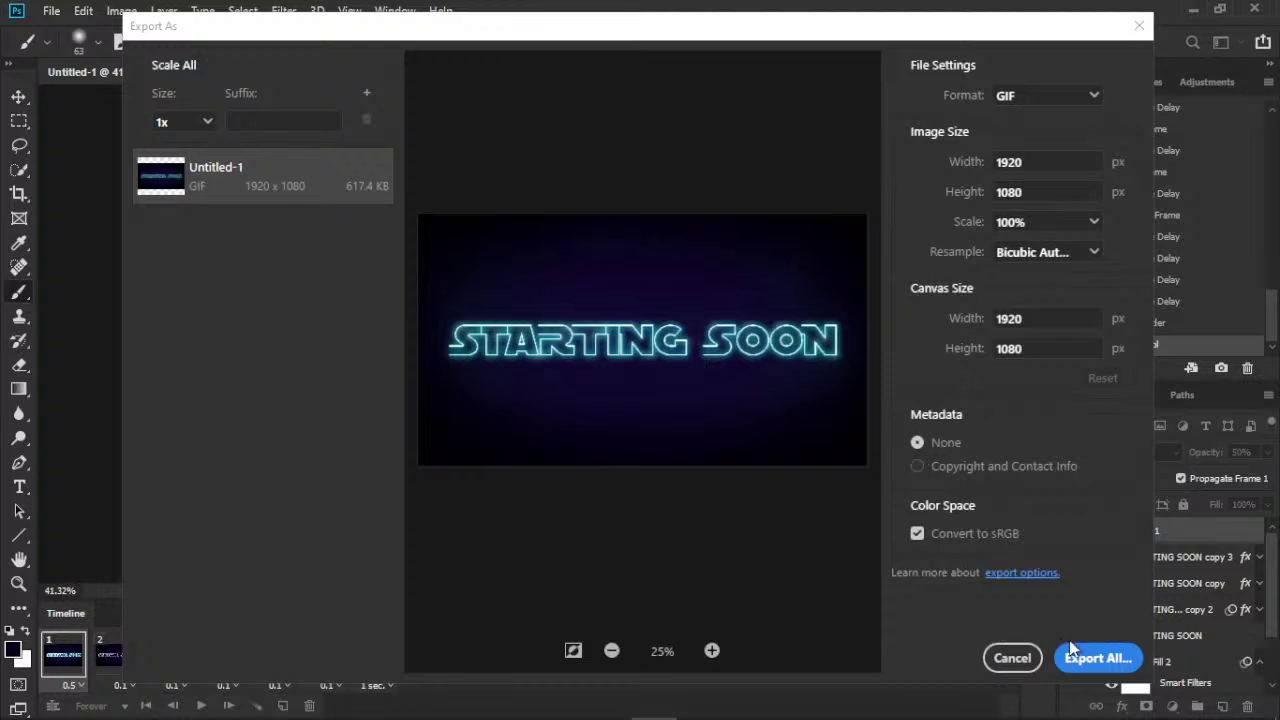
- Start the GIF export and browse to the Photoshop folder on Local Disk (D:)
left_click(1103, 662)
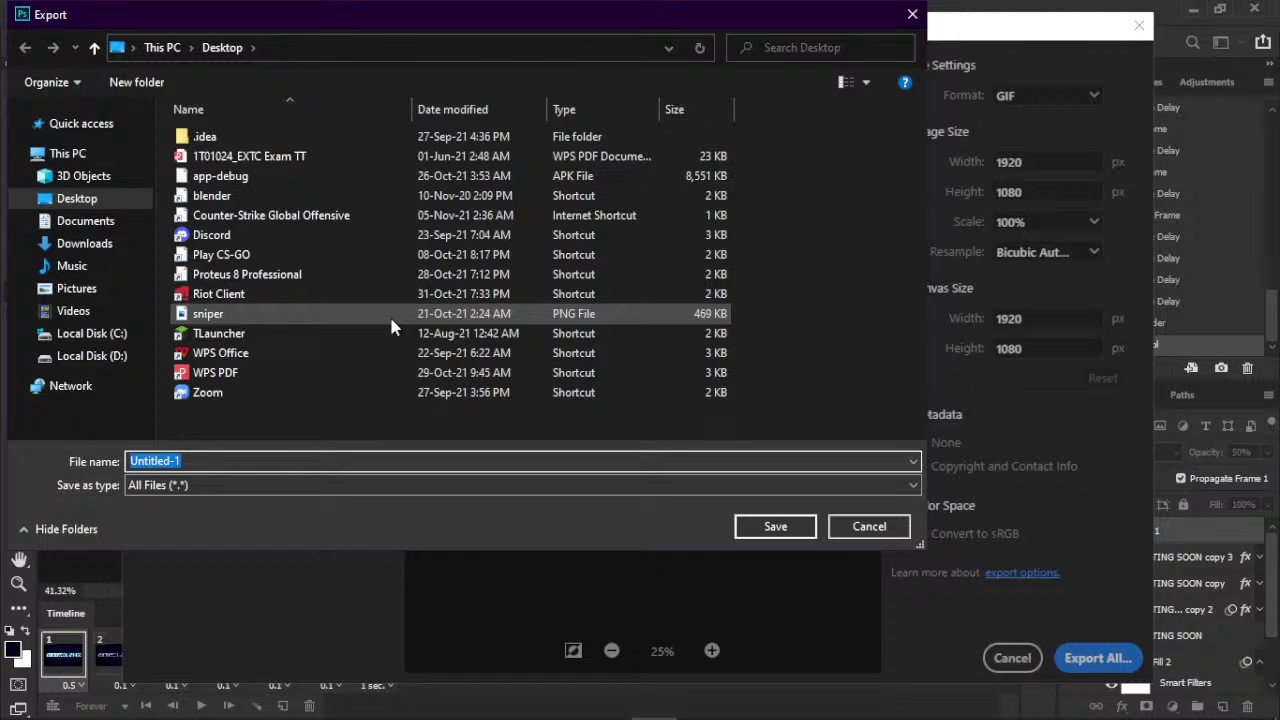
left_click(63, 357)
scroll(283, 348, "down", 2)
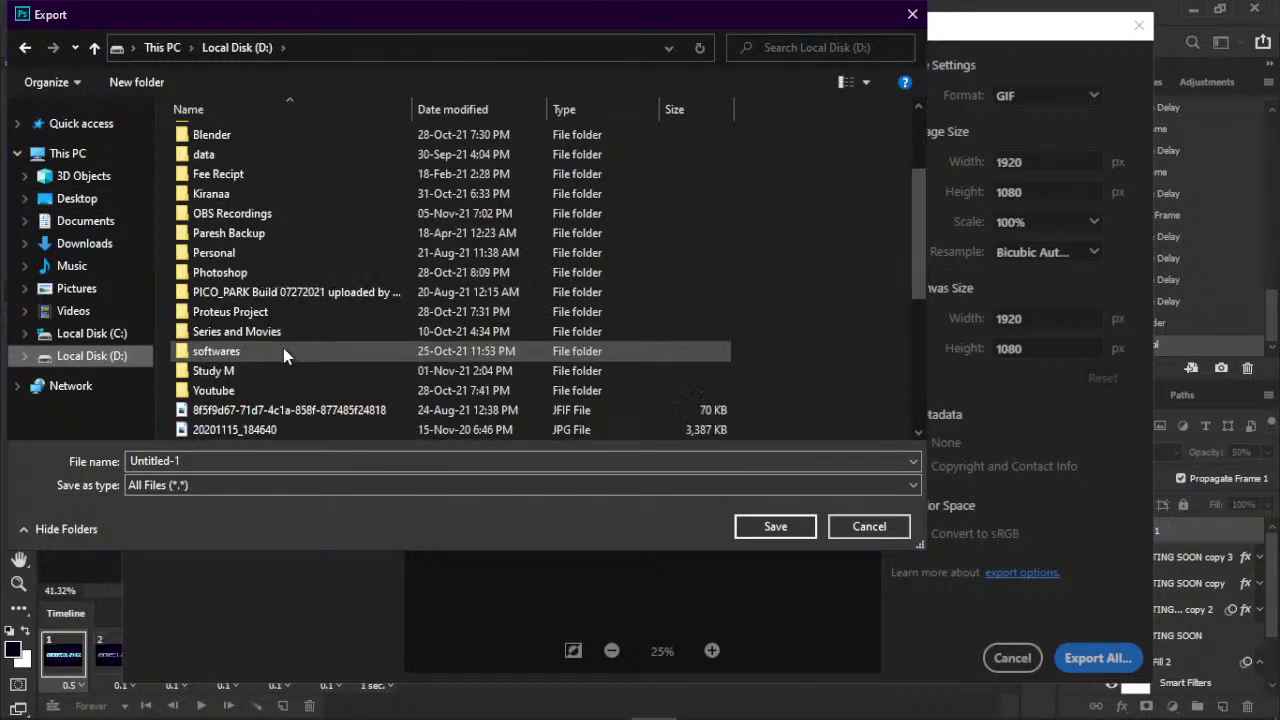
left_click(283, 350)
left_click(328, 268)
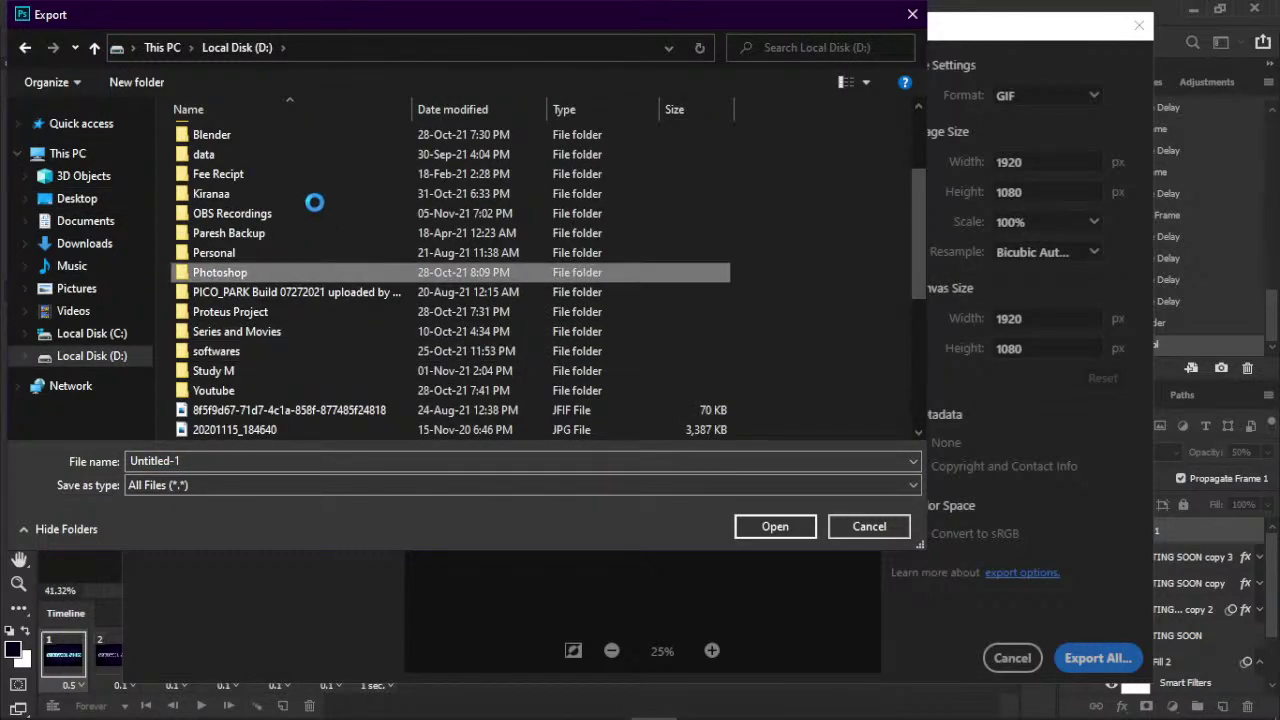
key("Return")
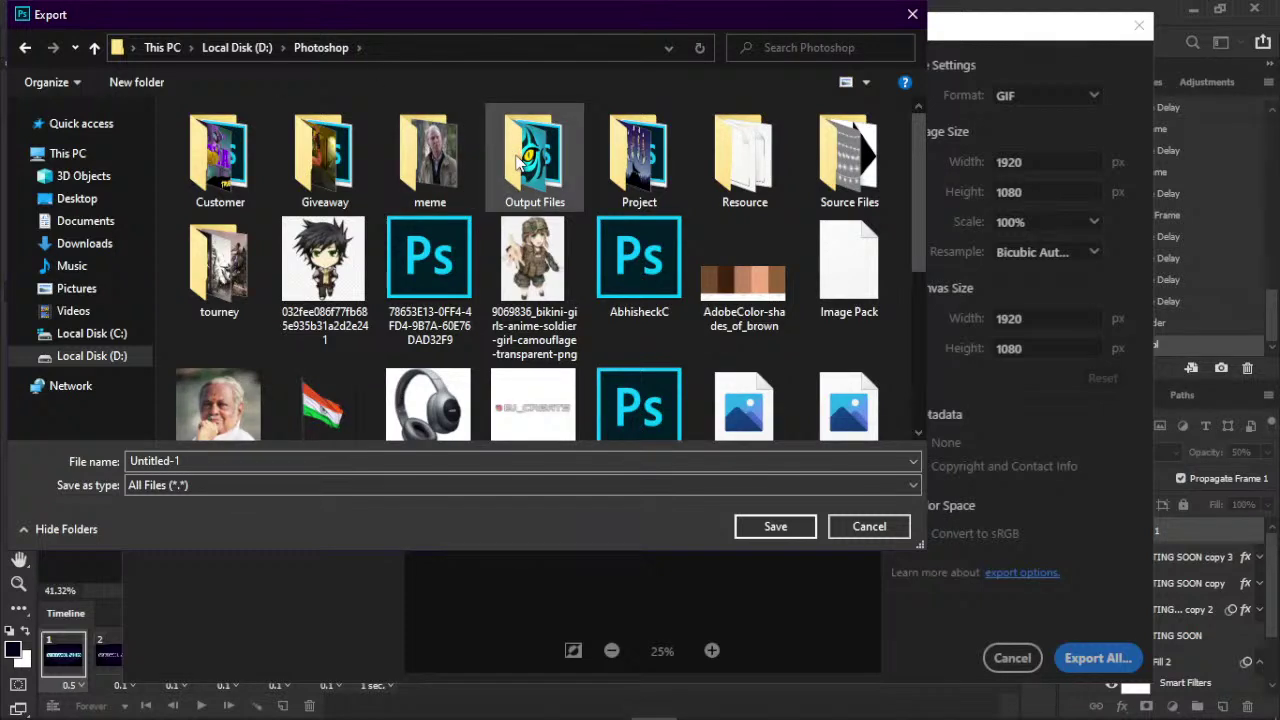
- Create a 'gif files' folder containing a new 'For me' folder, and open it
left_click(115, 82)
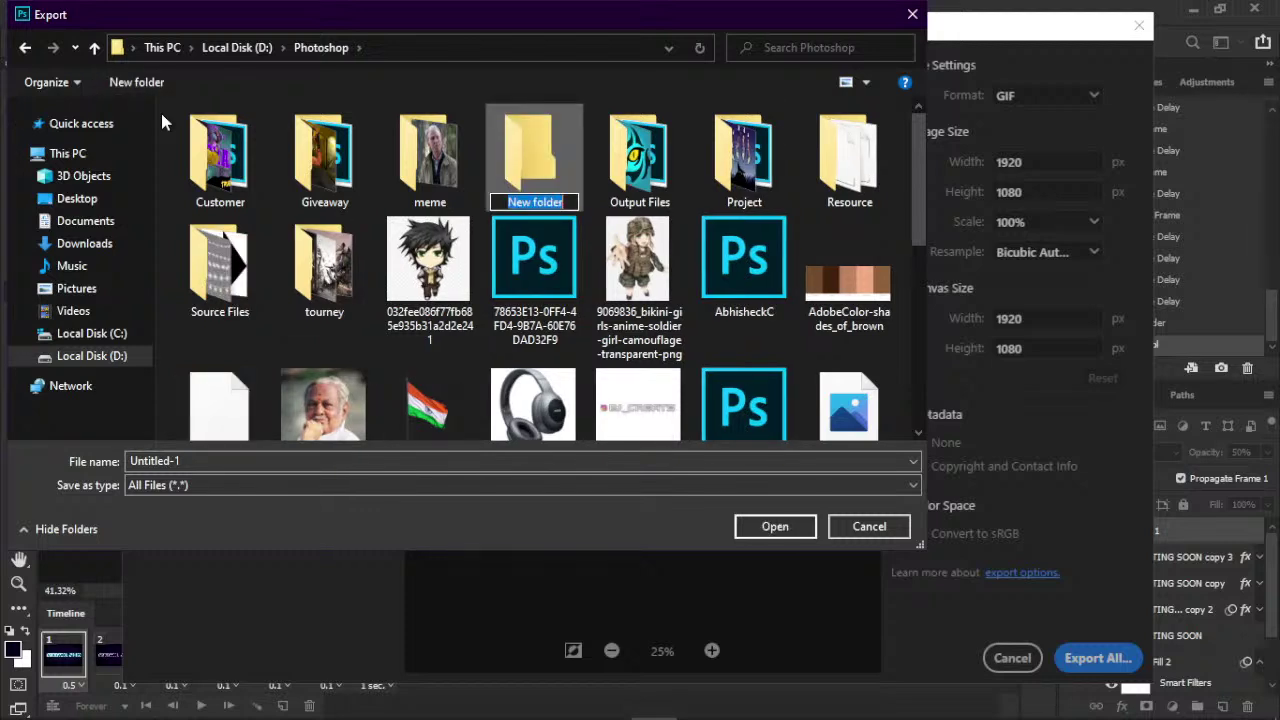
type("gi")
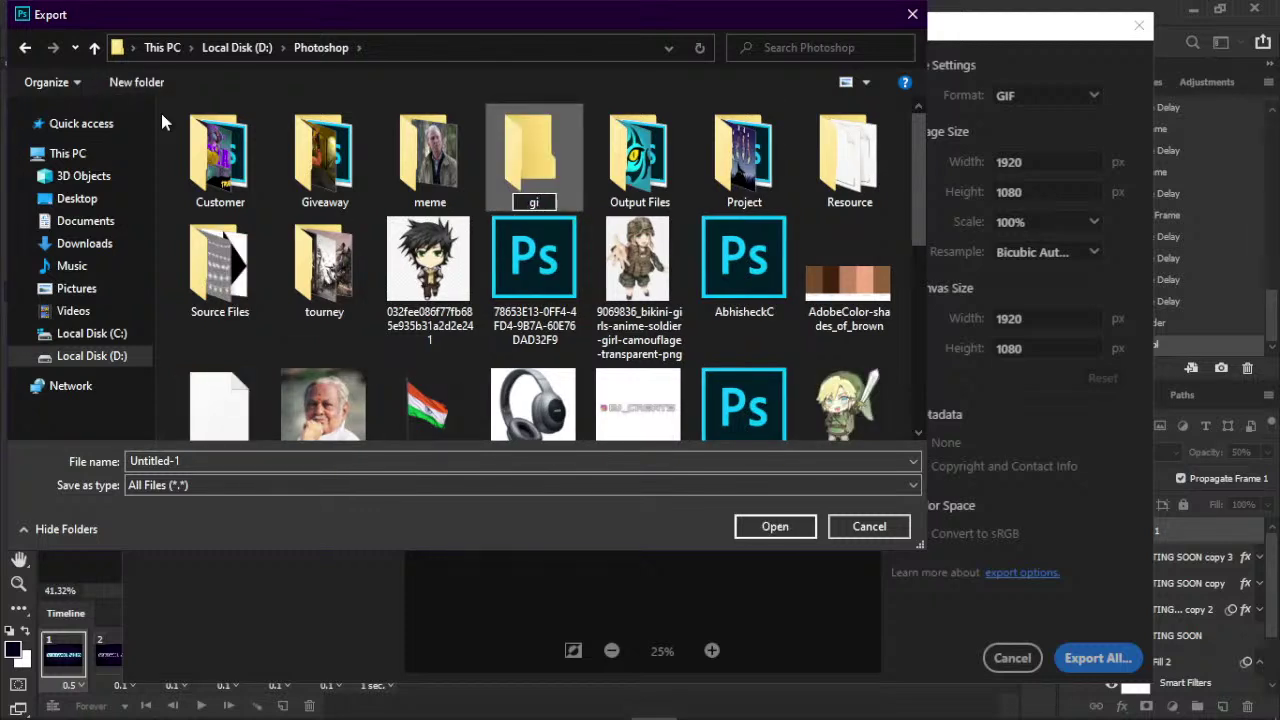
type("f")
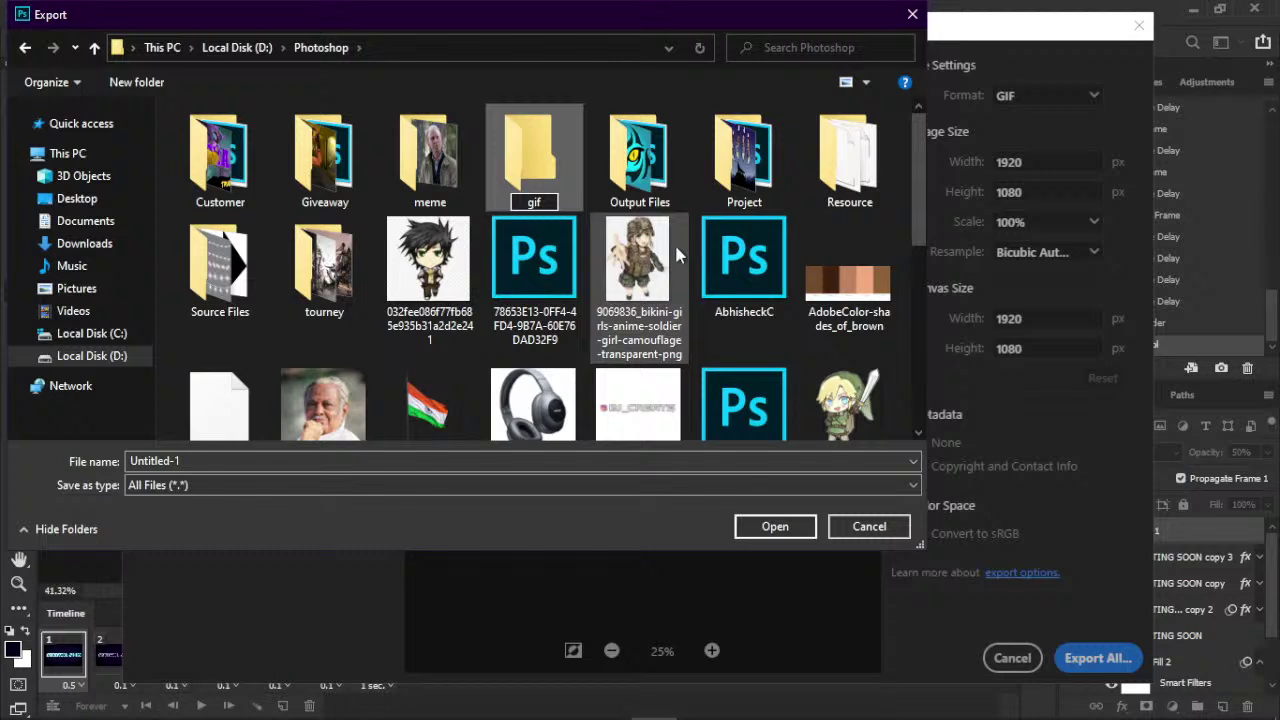
type(" fil")
type("es")
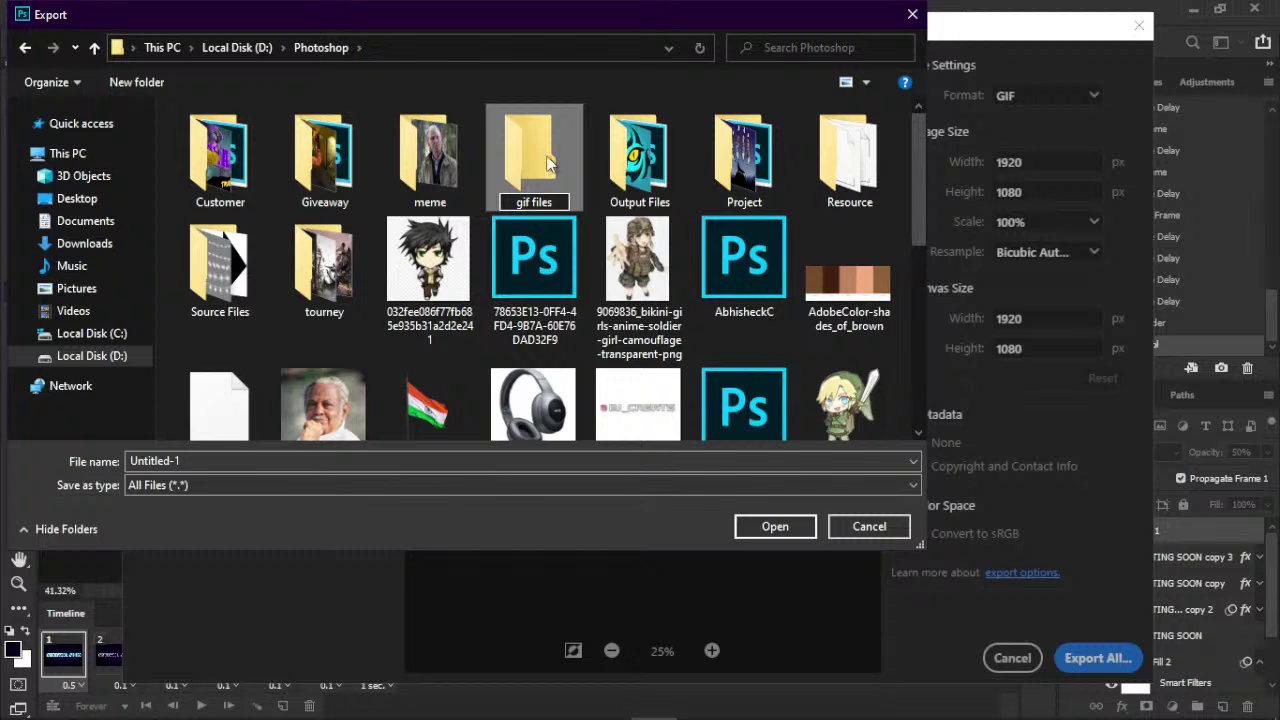
key("Return")
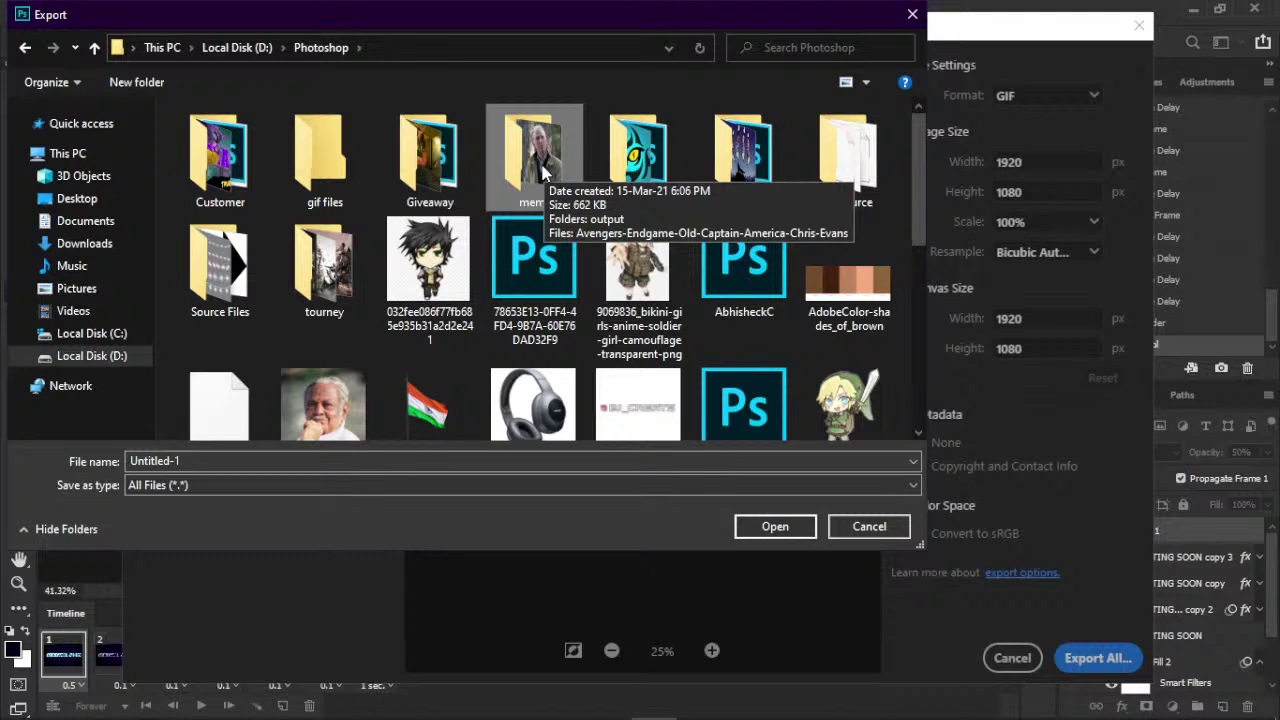
double_click(300, 158)
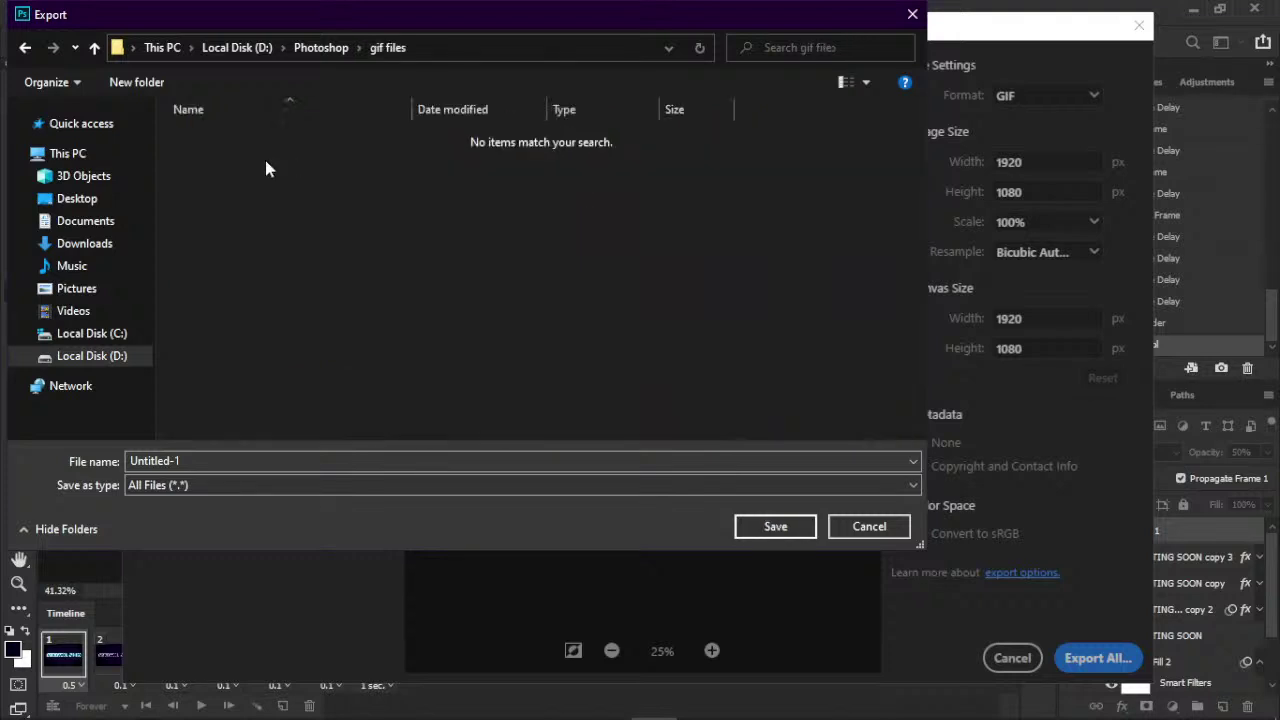
left_click(133, 84)
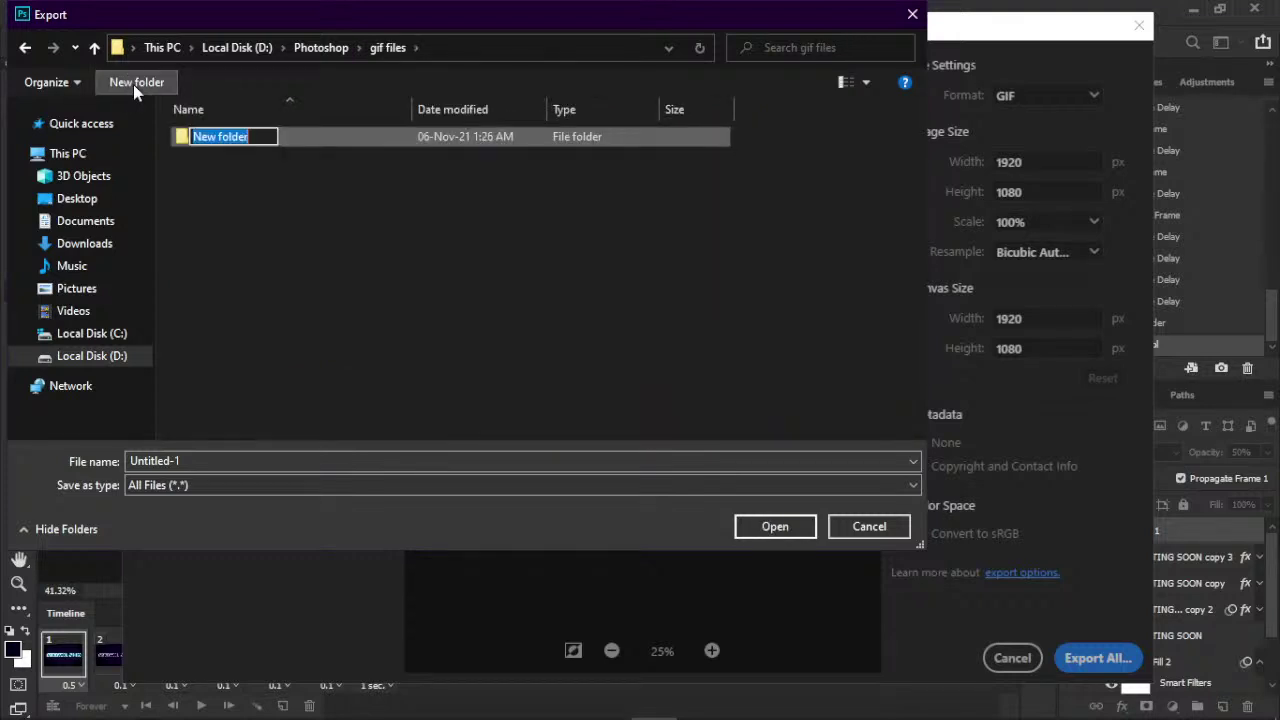
type("For")
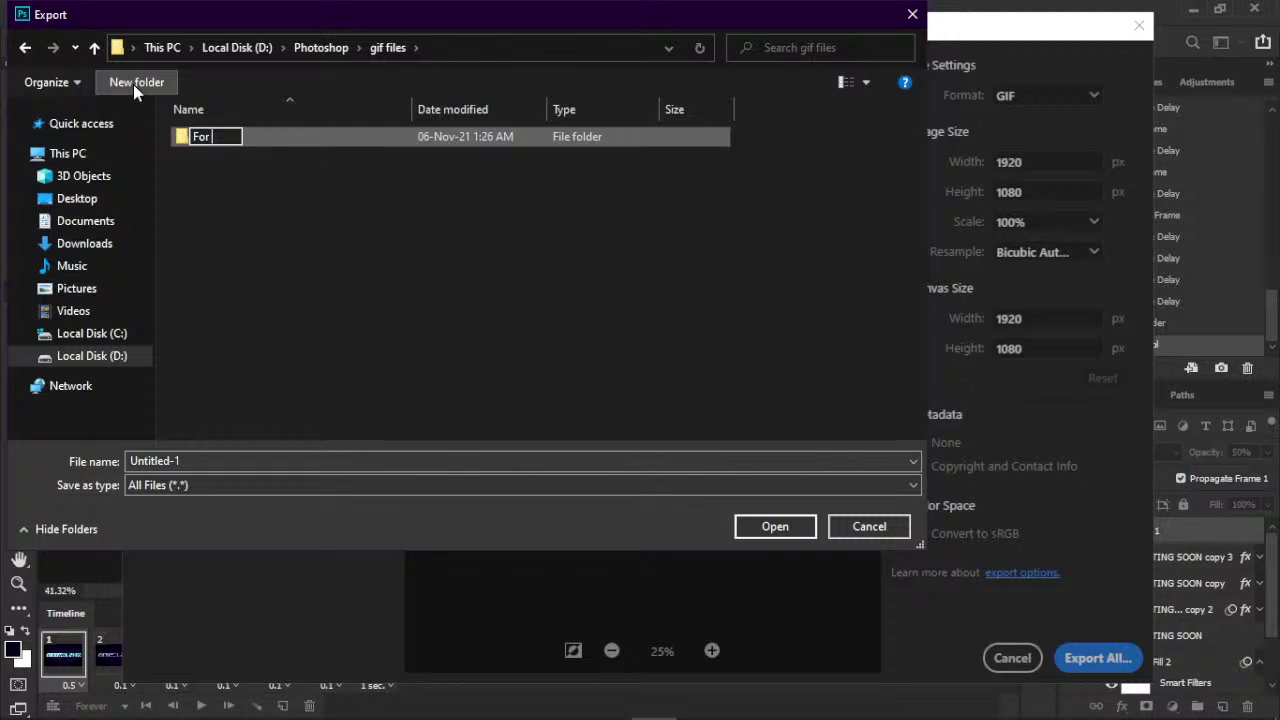
type(" me")
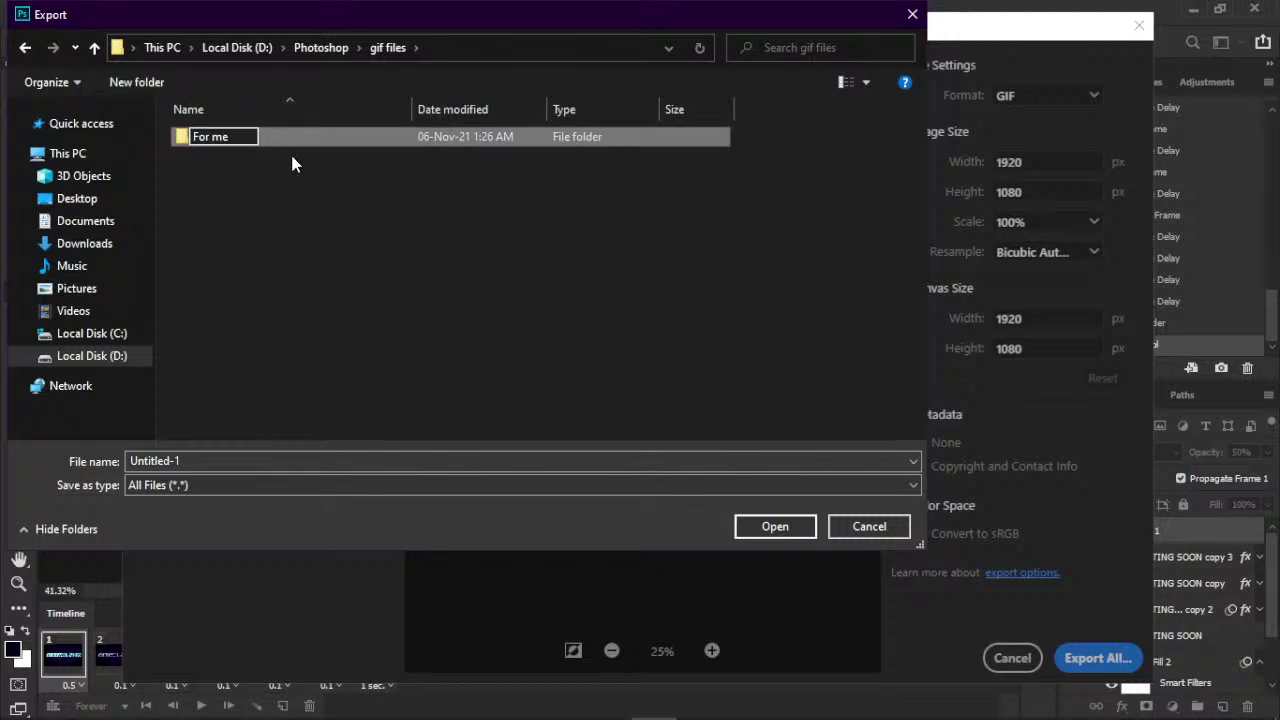
key("Return")
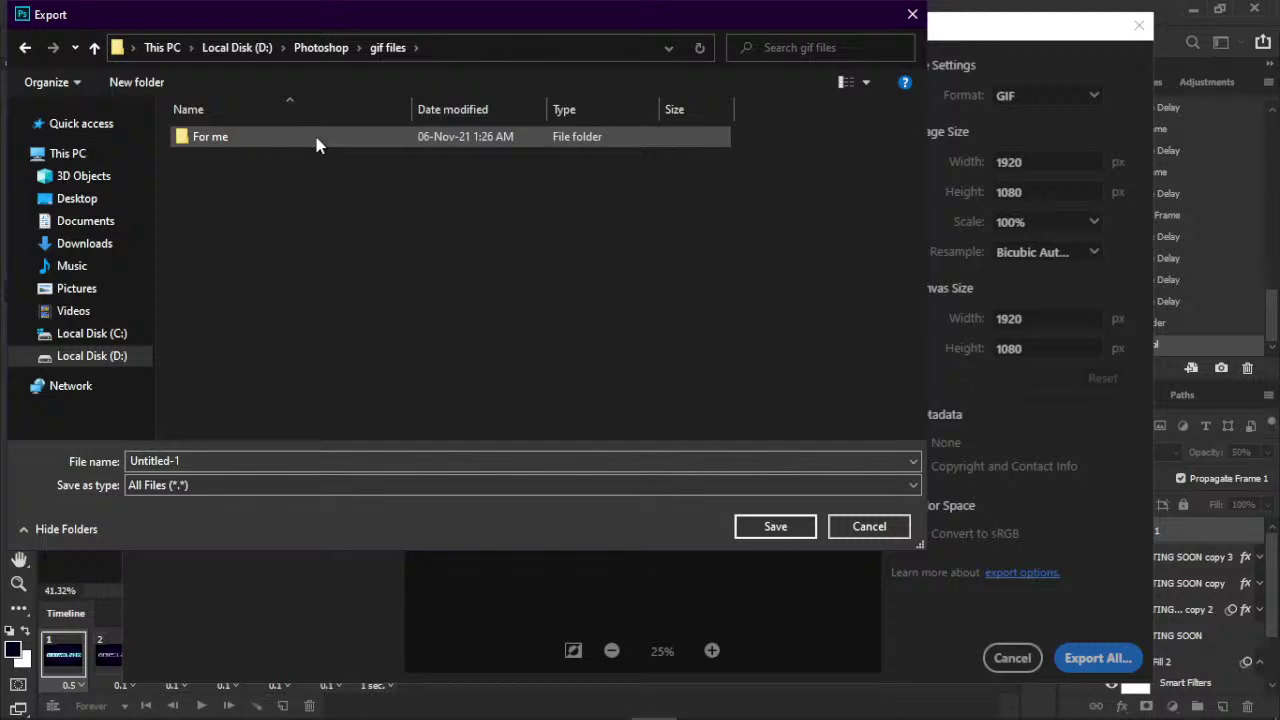
double_click(316, 140)
- Save the GIF as 'Starting Soon' and close the export window
left_click(310, 459)
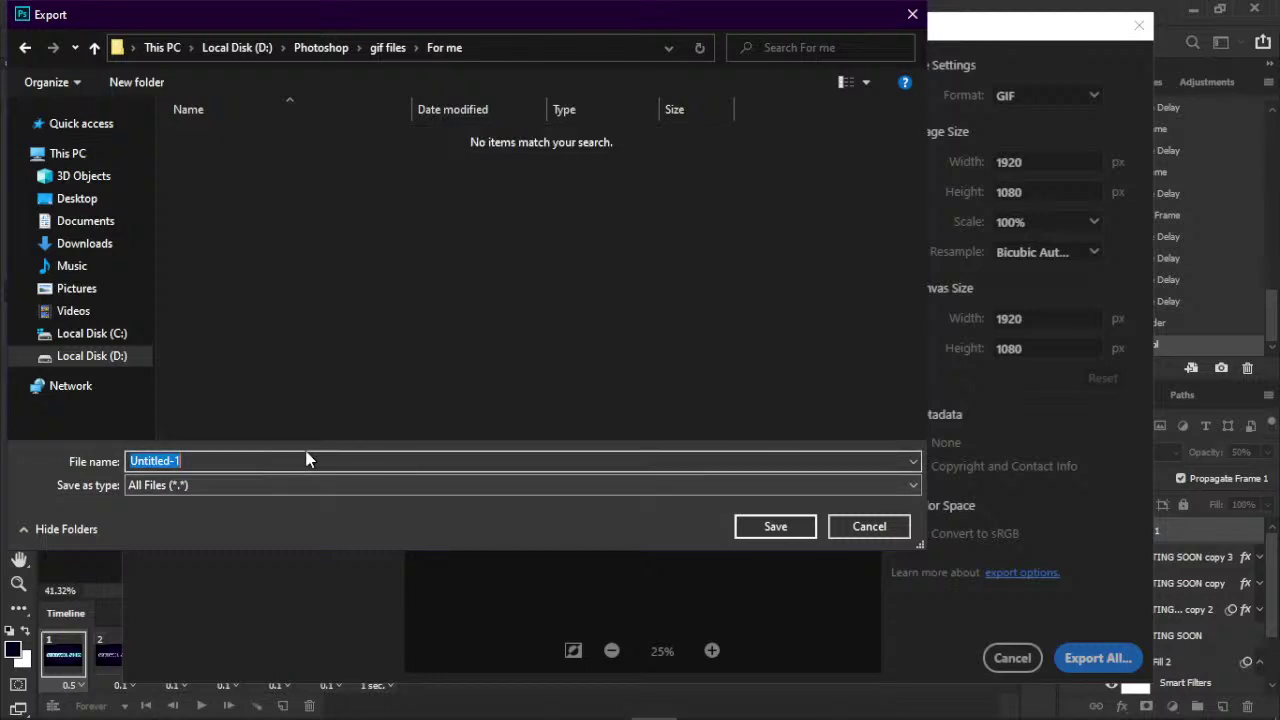
type("Sta")
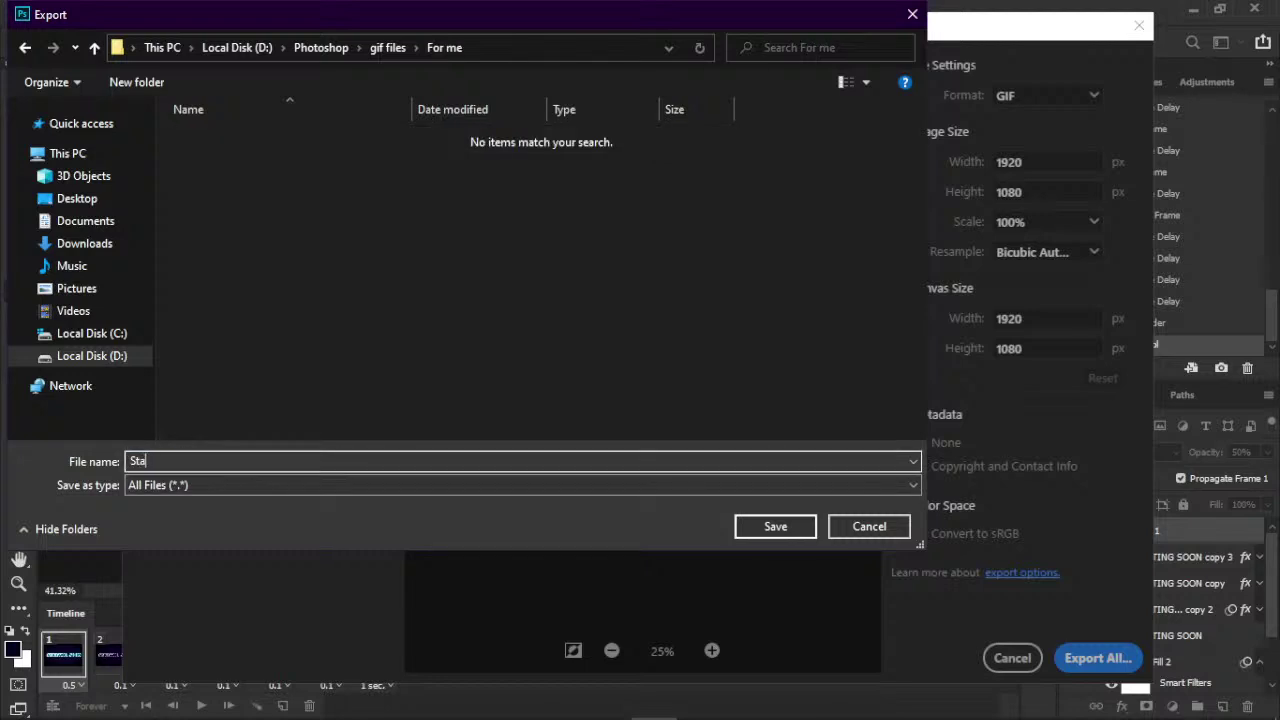
type("rting S")
type("oon")
left_click(768, 532)
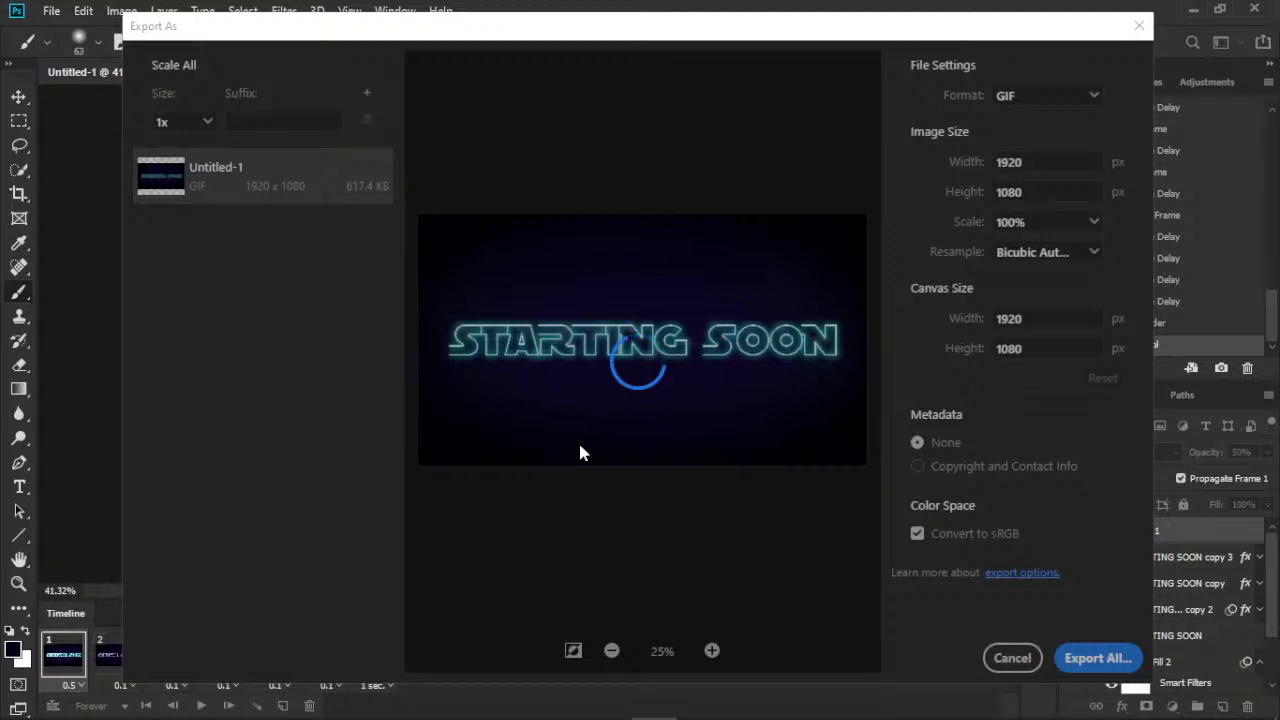
key("Escape")
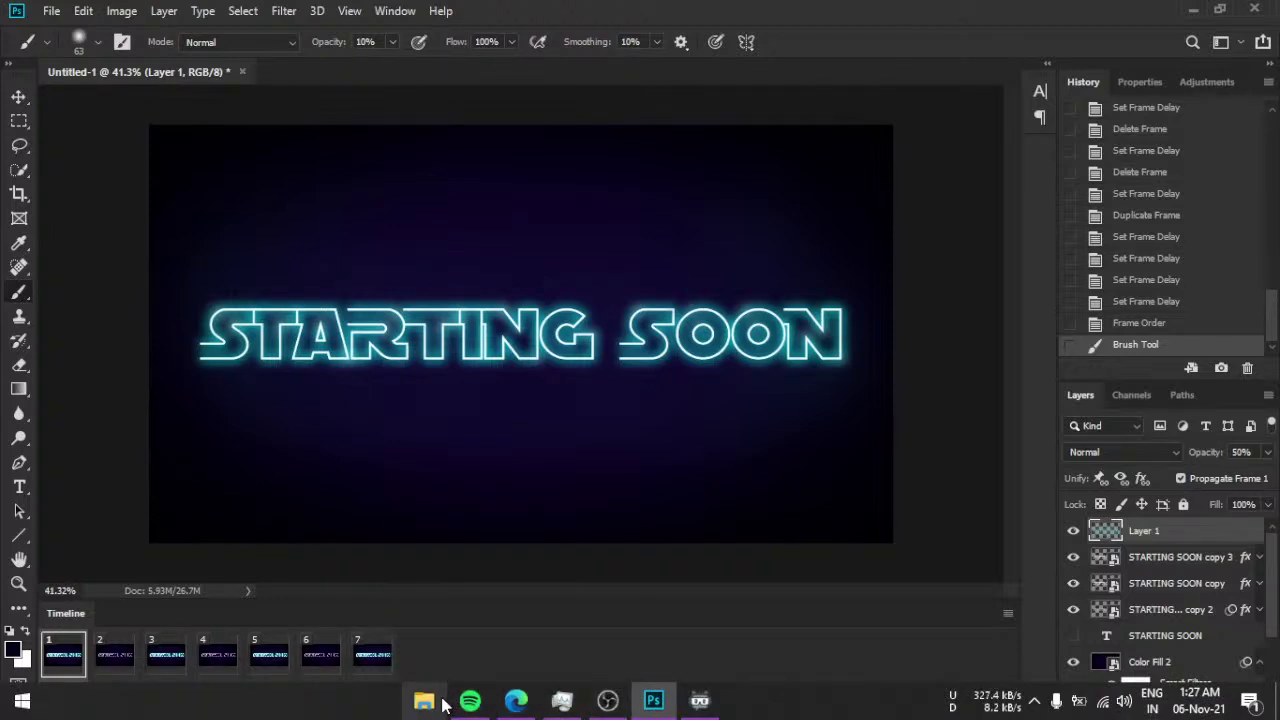
- Reopen Export As and cancel it, then open and dismiss the File menu
left_click(51, 11)
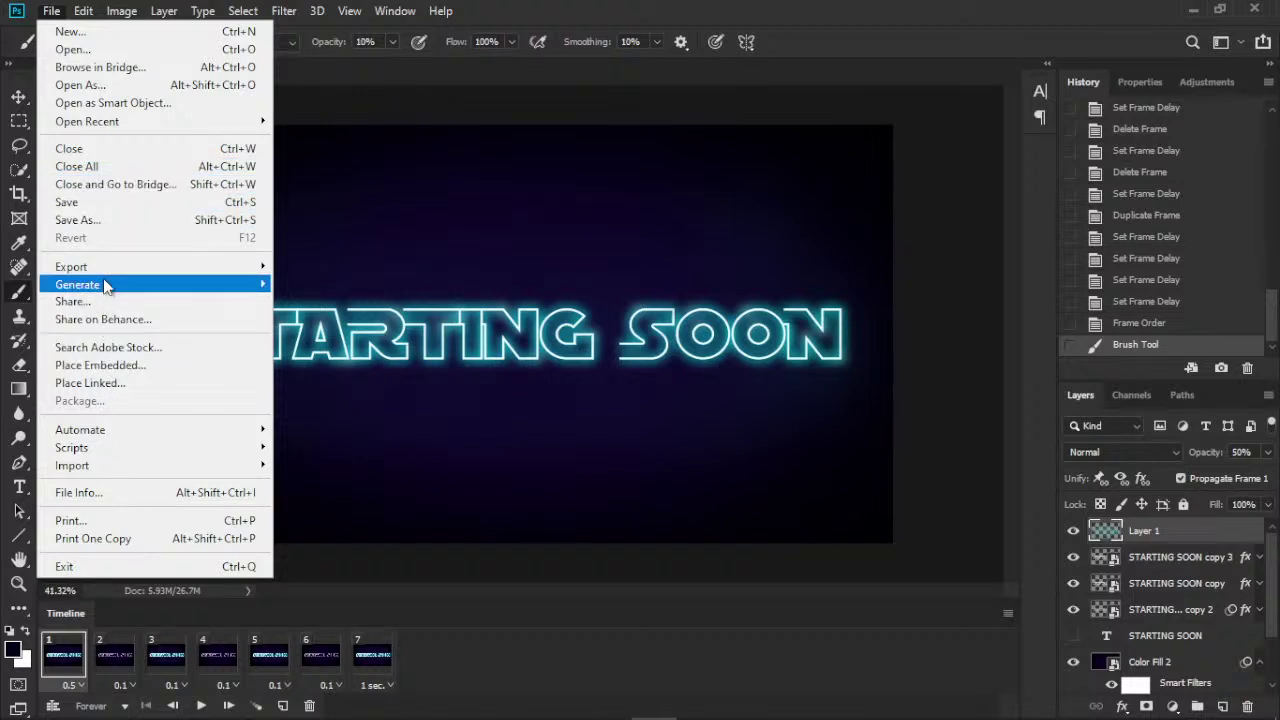
mouse_move(71, 266)
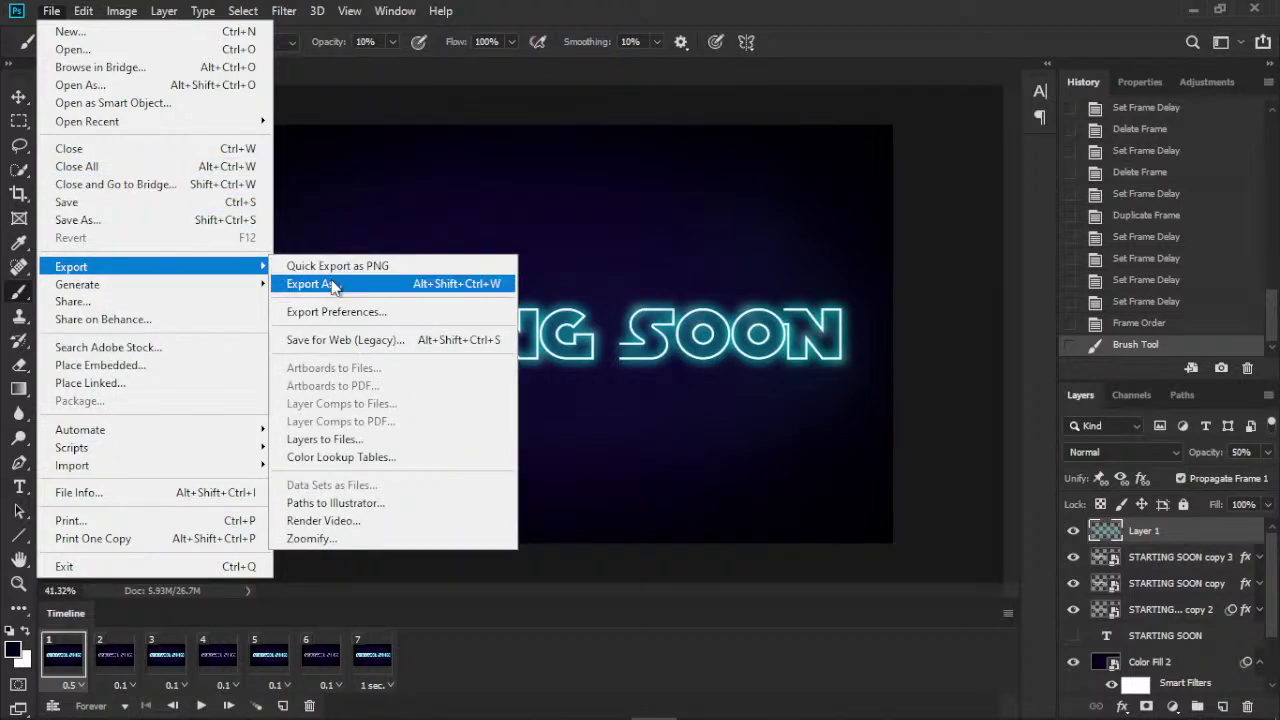
left_click(333, 284)
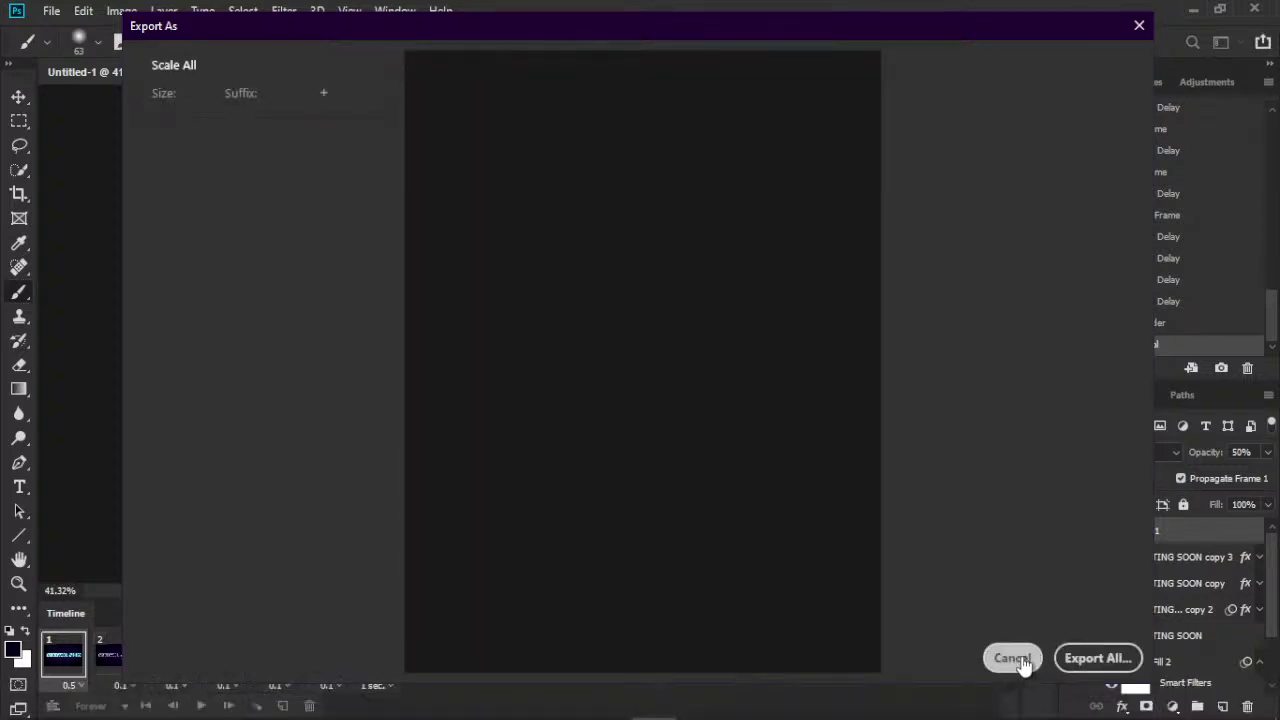
left_click(1018, 659)
left_click(51, 11)
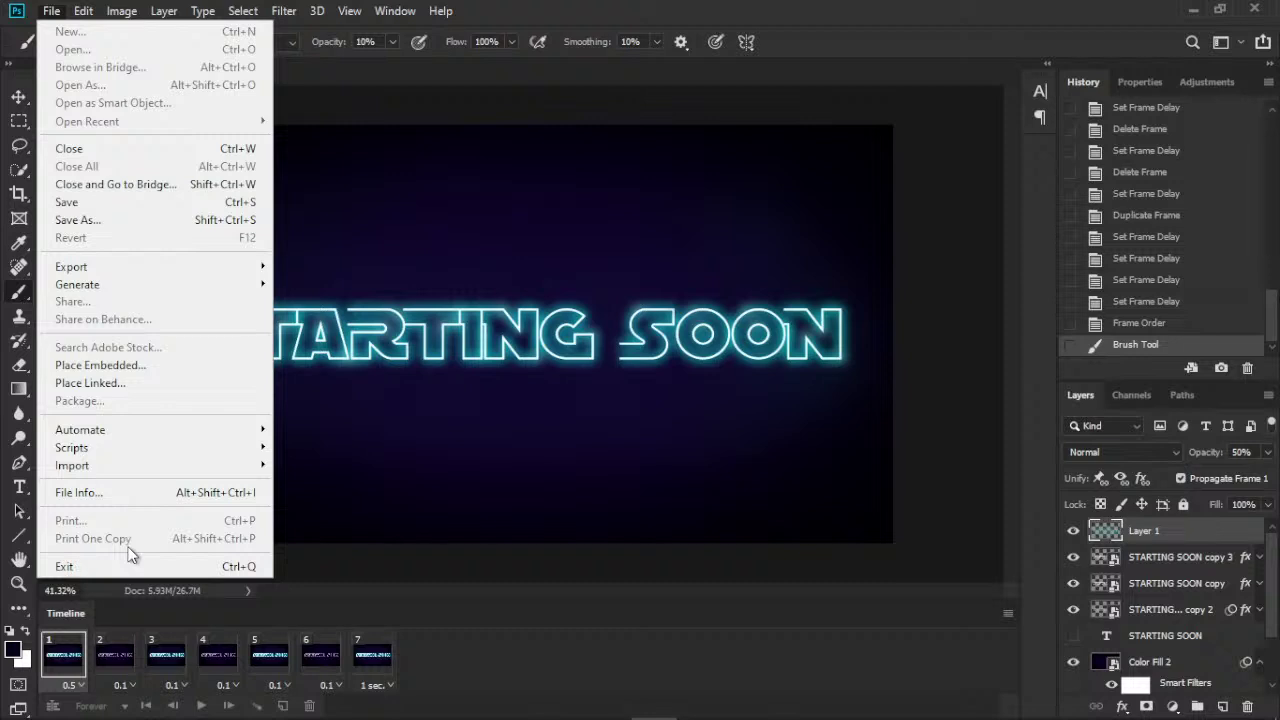
left_click(405, 262)
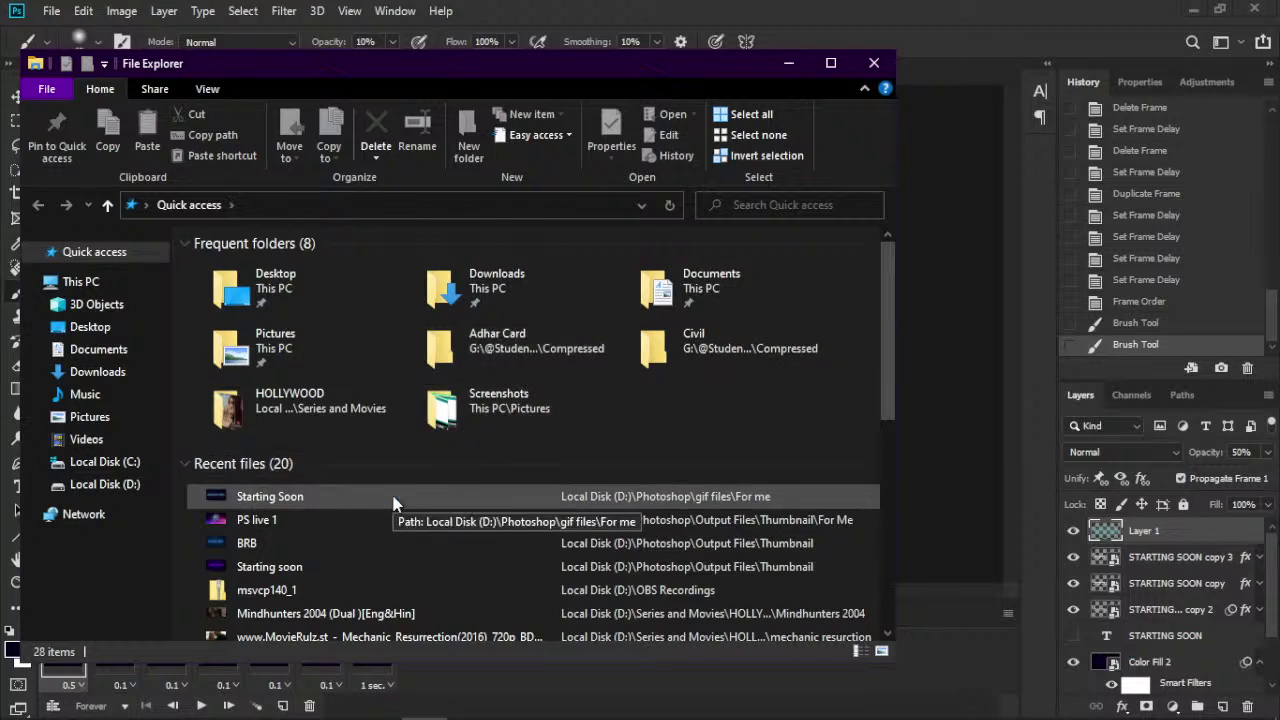
- Open the Starting Soon file from Recent files in Photos
left_click(393, 500)
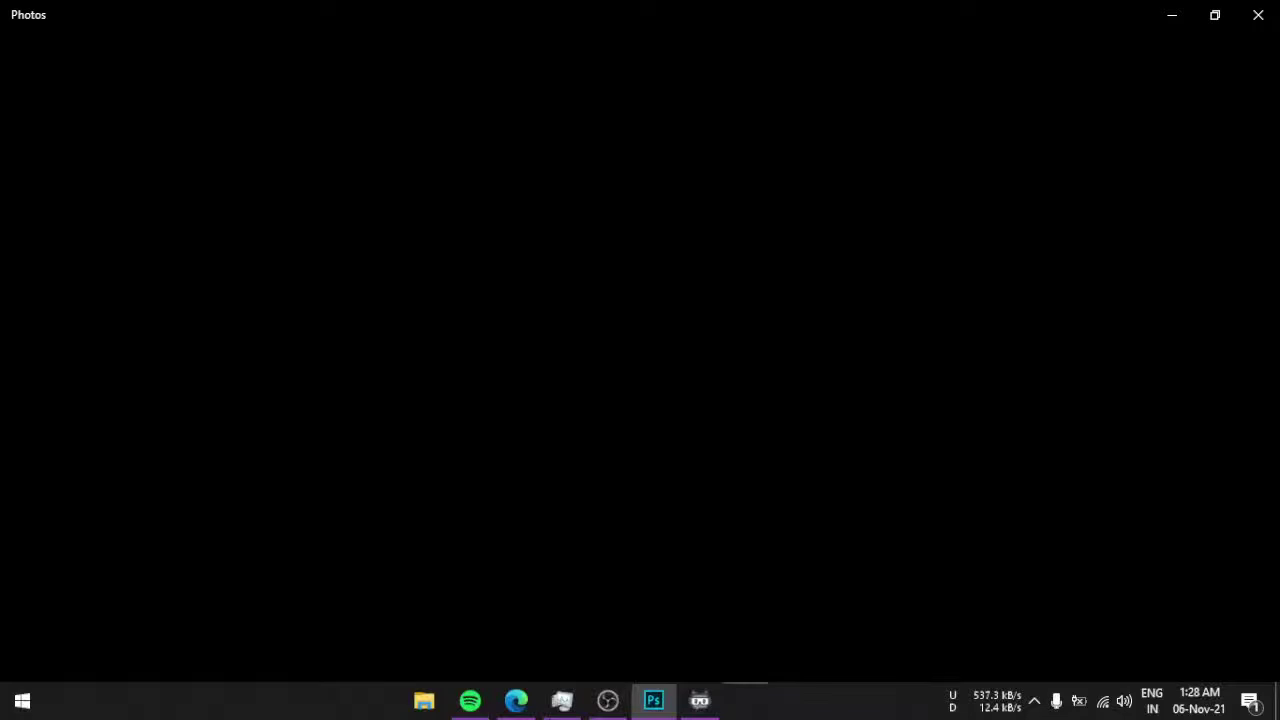
mouse_move(498, 716)
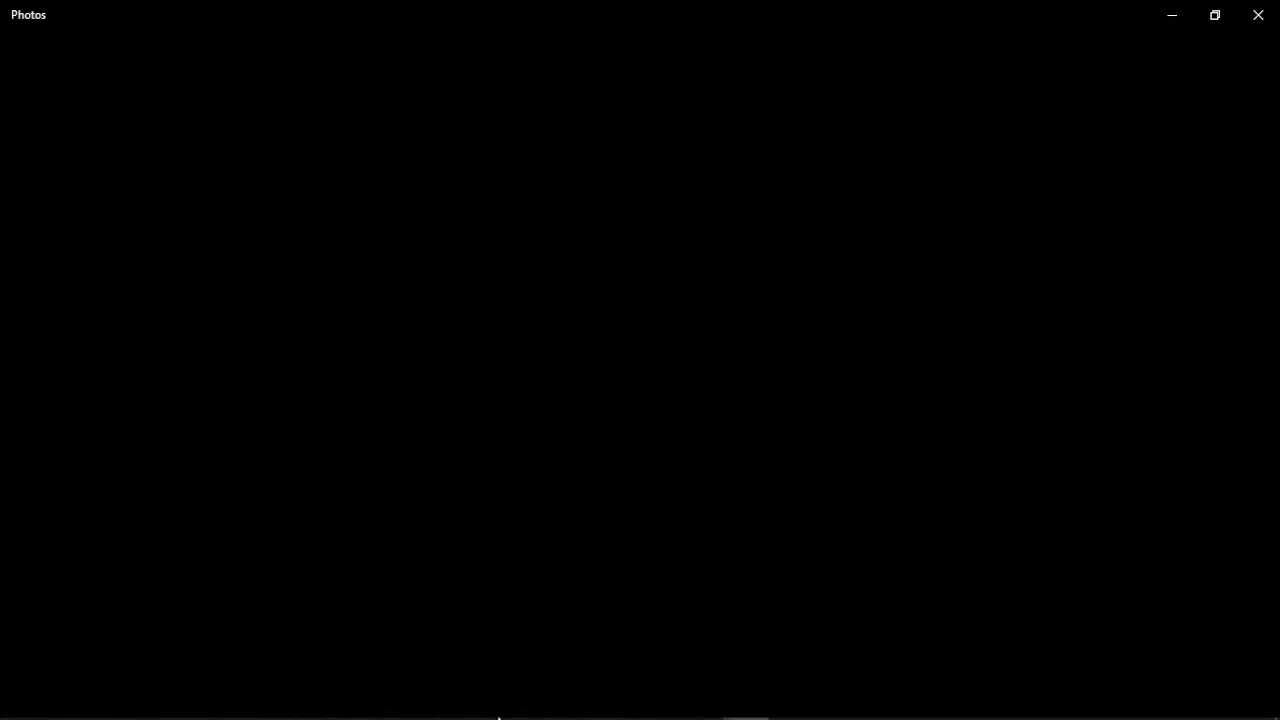
- Bring File Explorer back on Local Disk (D:) and hide the empty Photos window
left_click(424, 700)
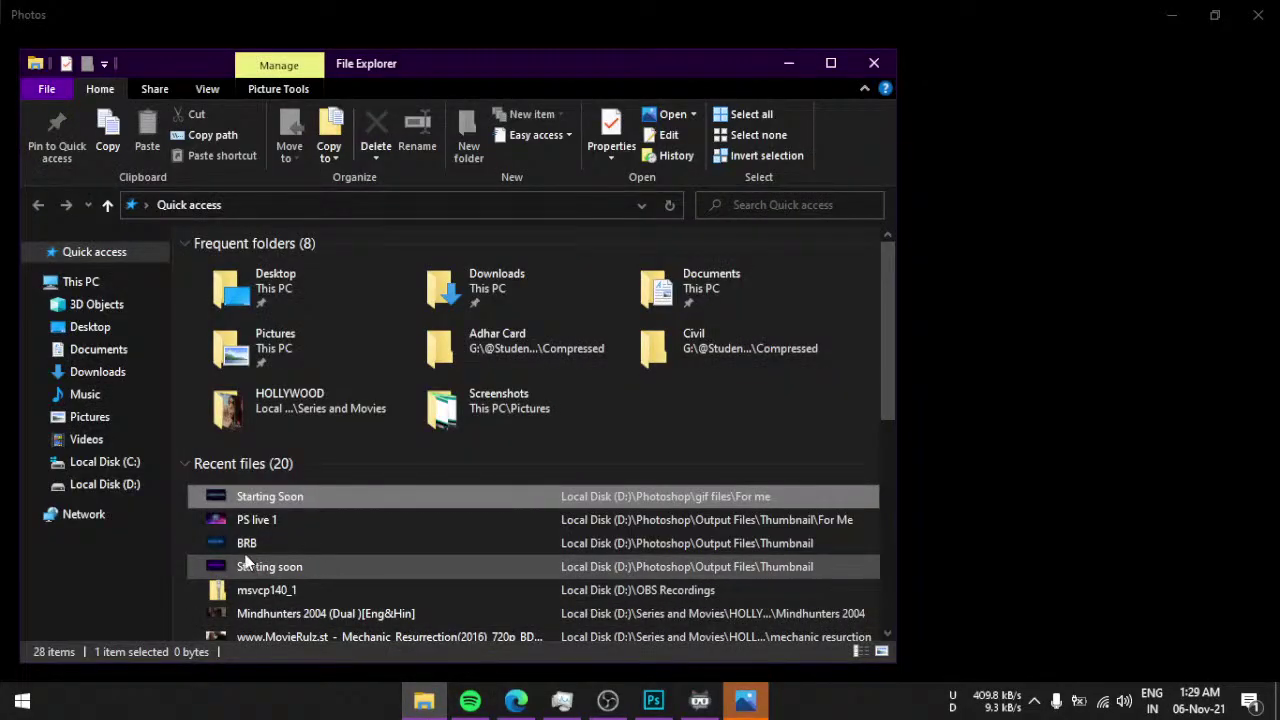
left_click(146, 487)
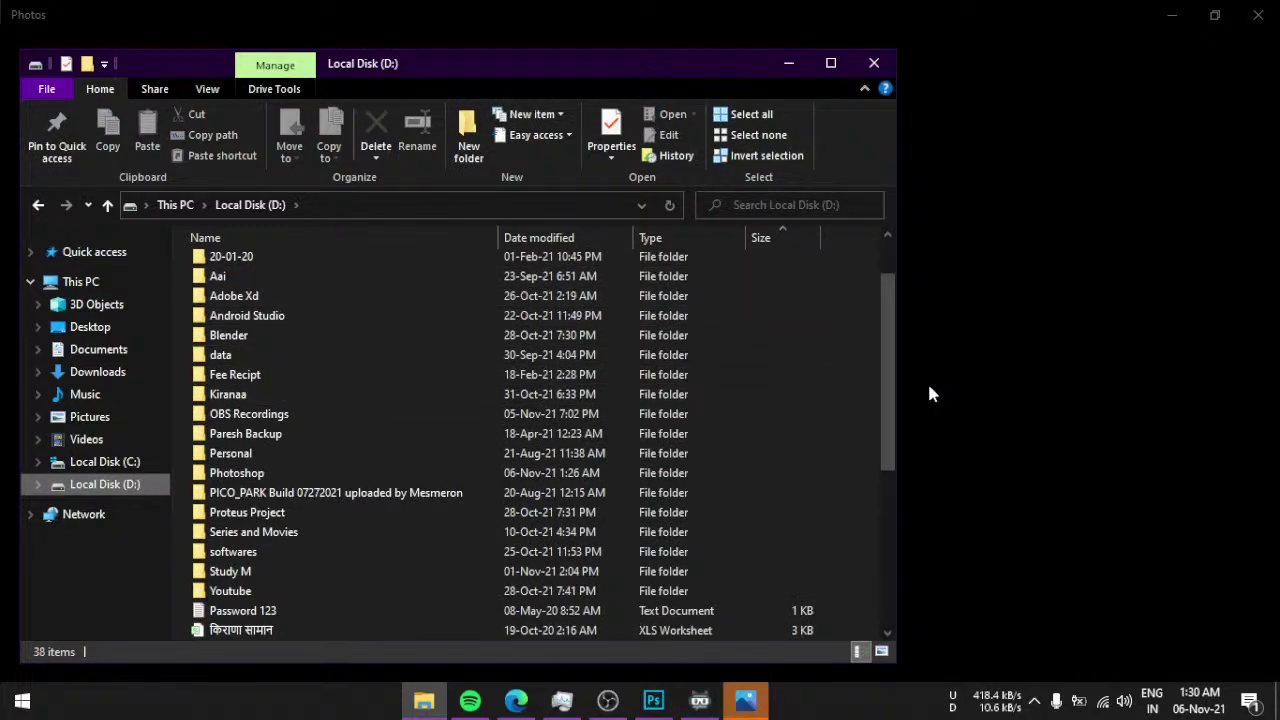
left_click(935, 350)
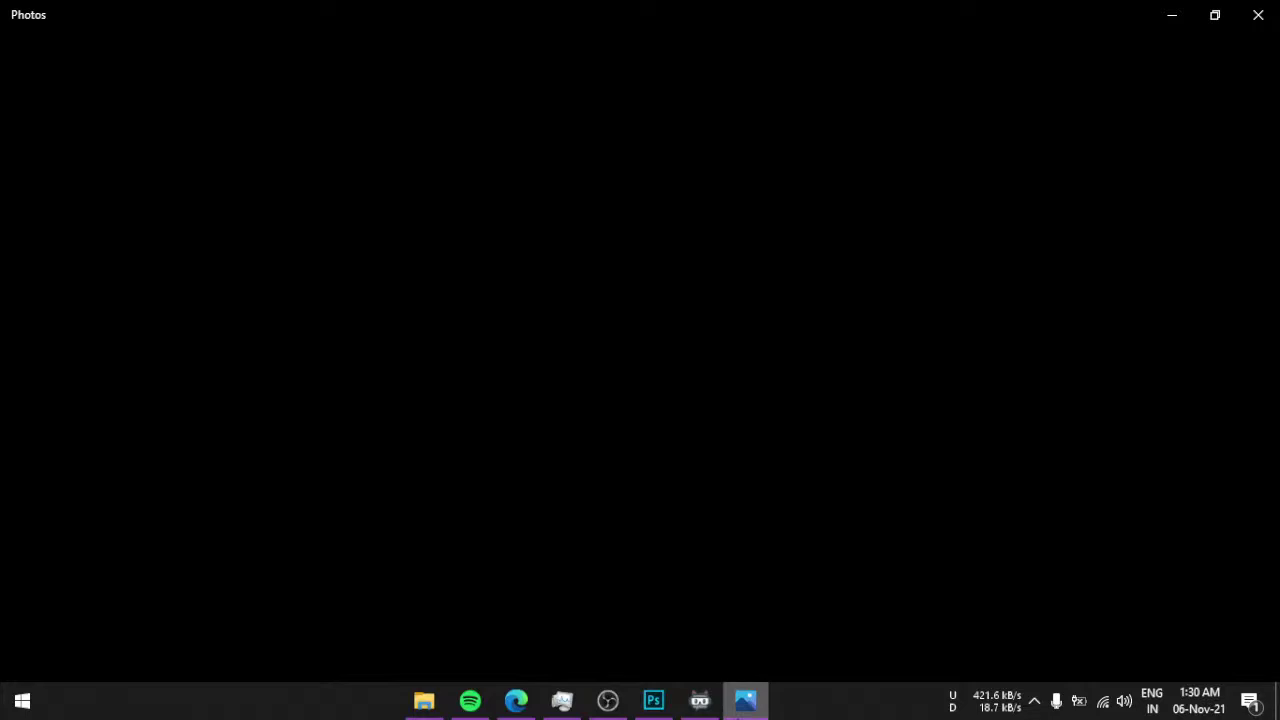
left_click(745, 700)
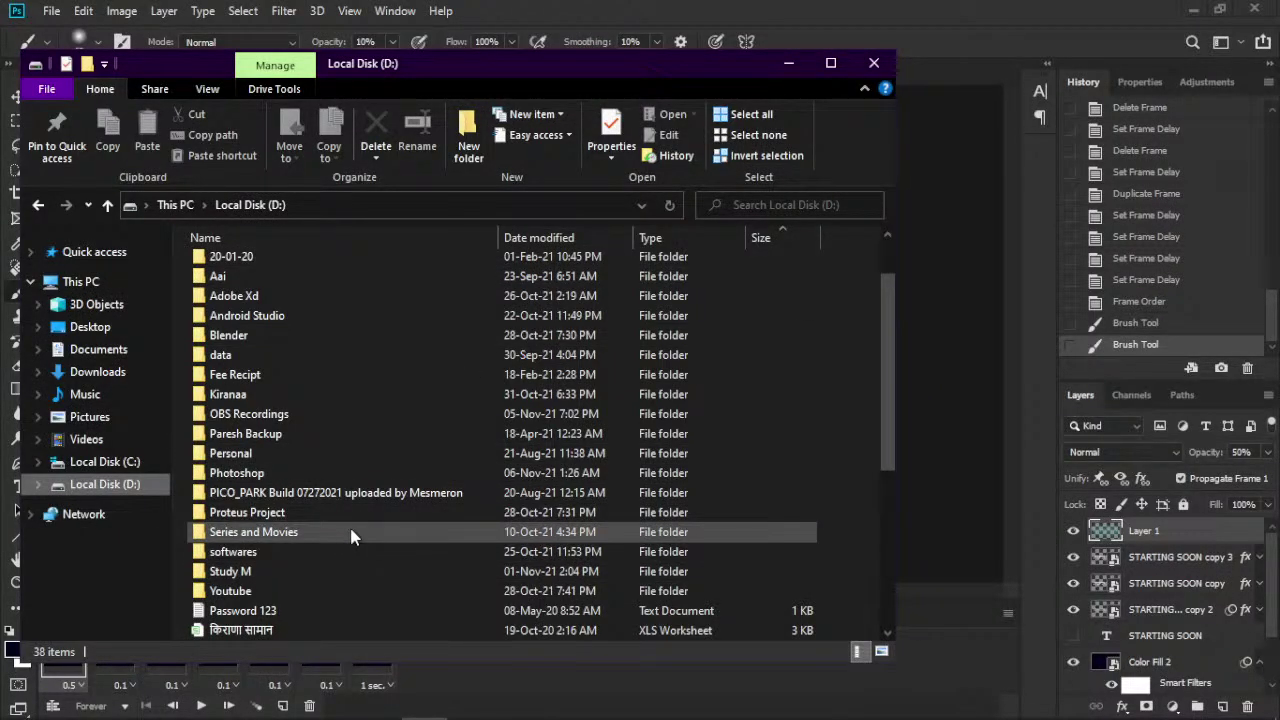
- Browse to Photoshop > gif files > For me, preview Starting Soon, then close Photos
double_click(335, 476)
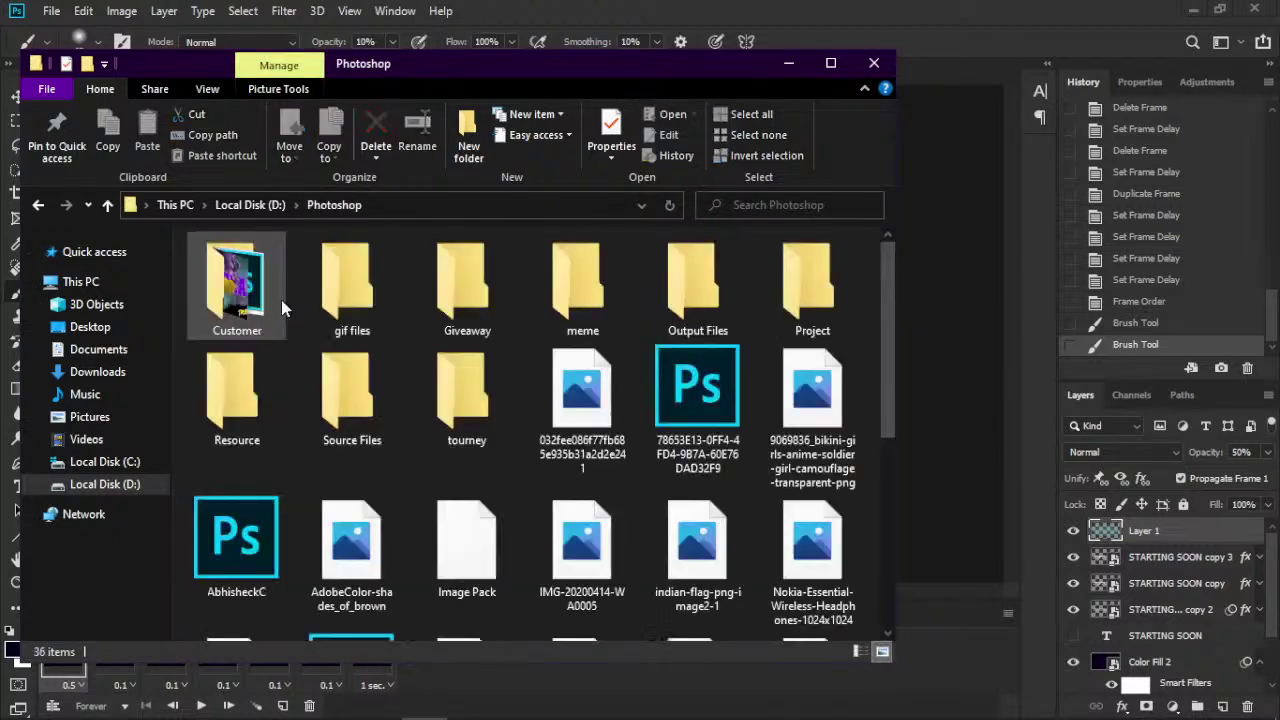
double_click(345, 290)
double_click(263, 266)
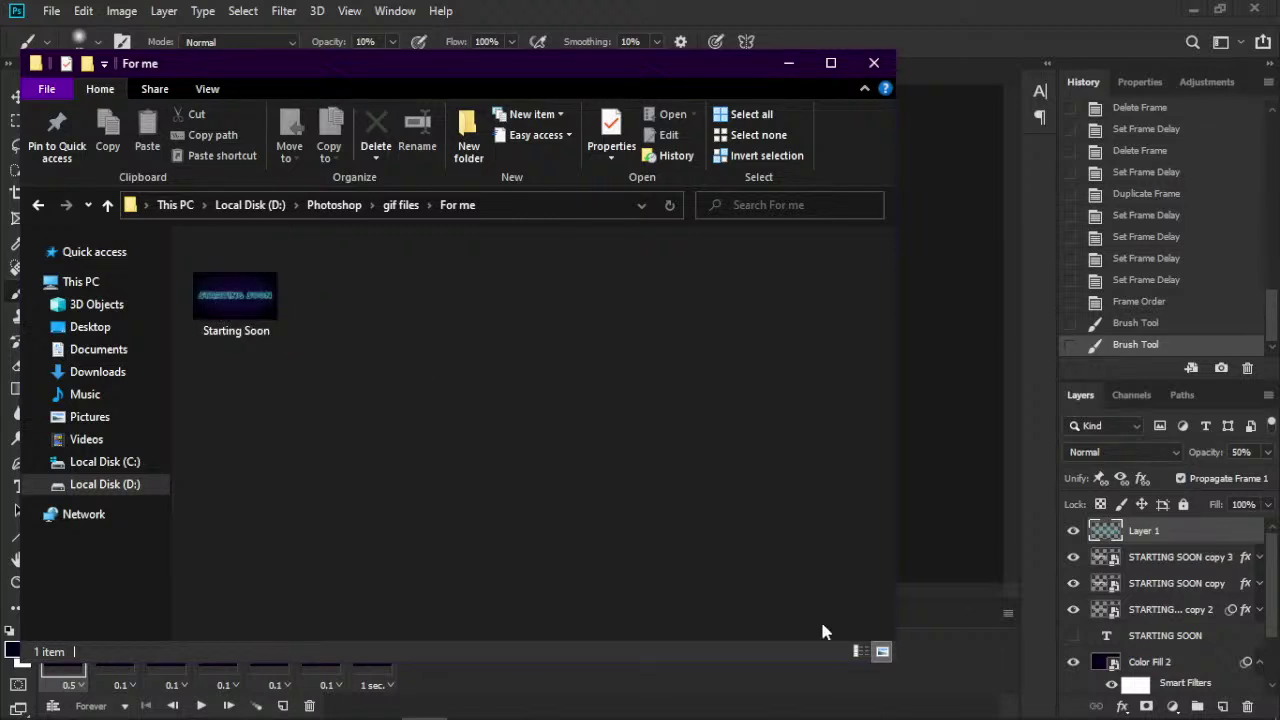
left_click(758, 705)
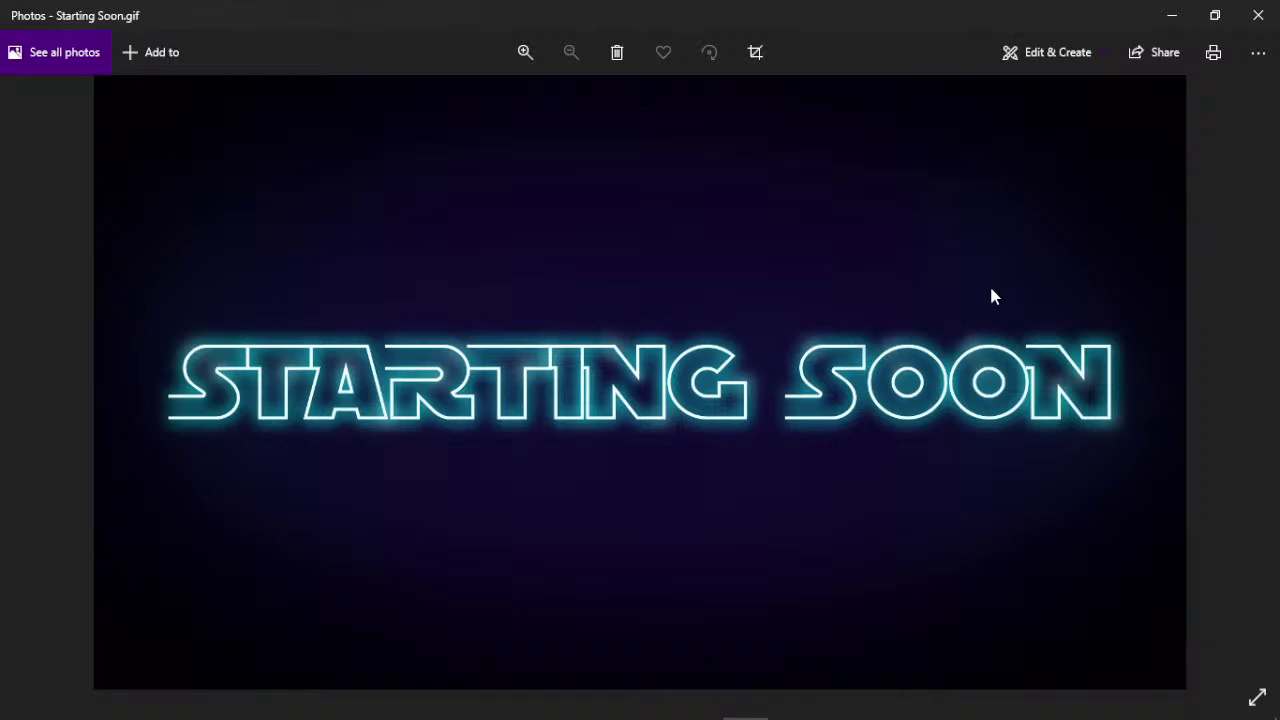
left_click(1258, 15)
- After two failed double-clicks, pick VLC media player via Open with for Starting Soon.gif
double_click(241, 292)
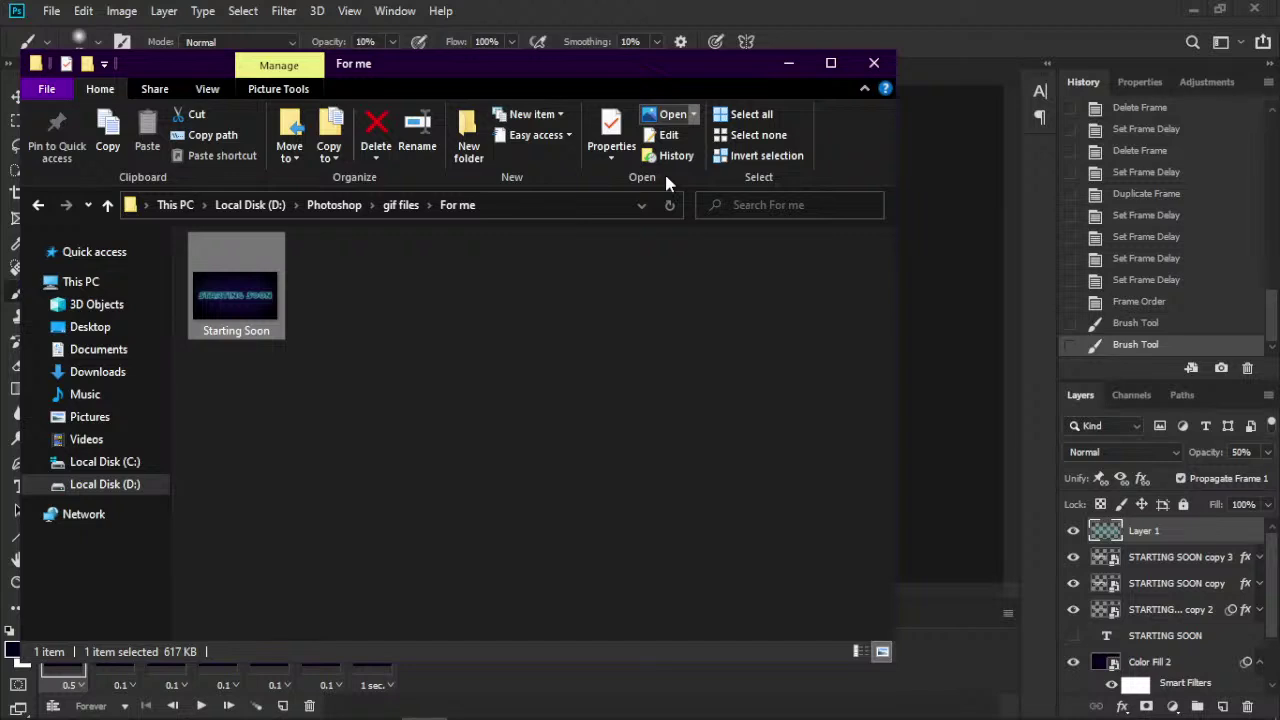
double_click(256, 287)
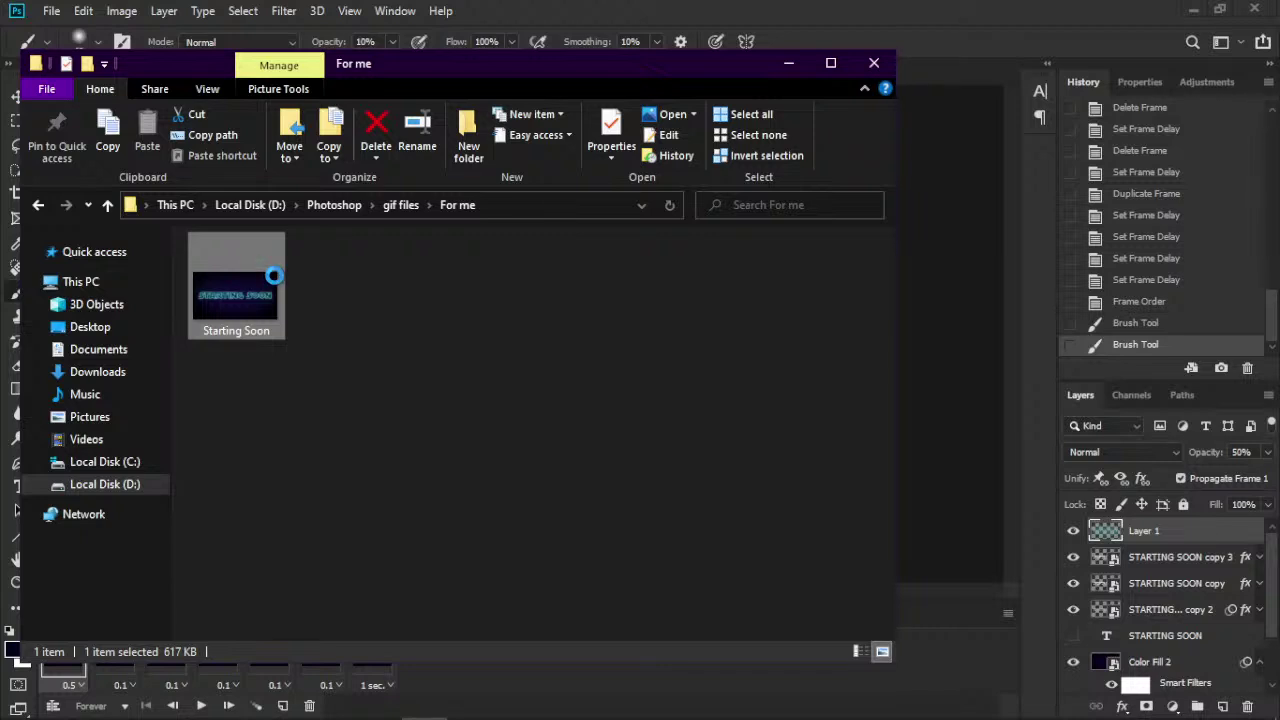
right_click(274, 280)
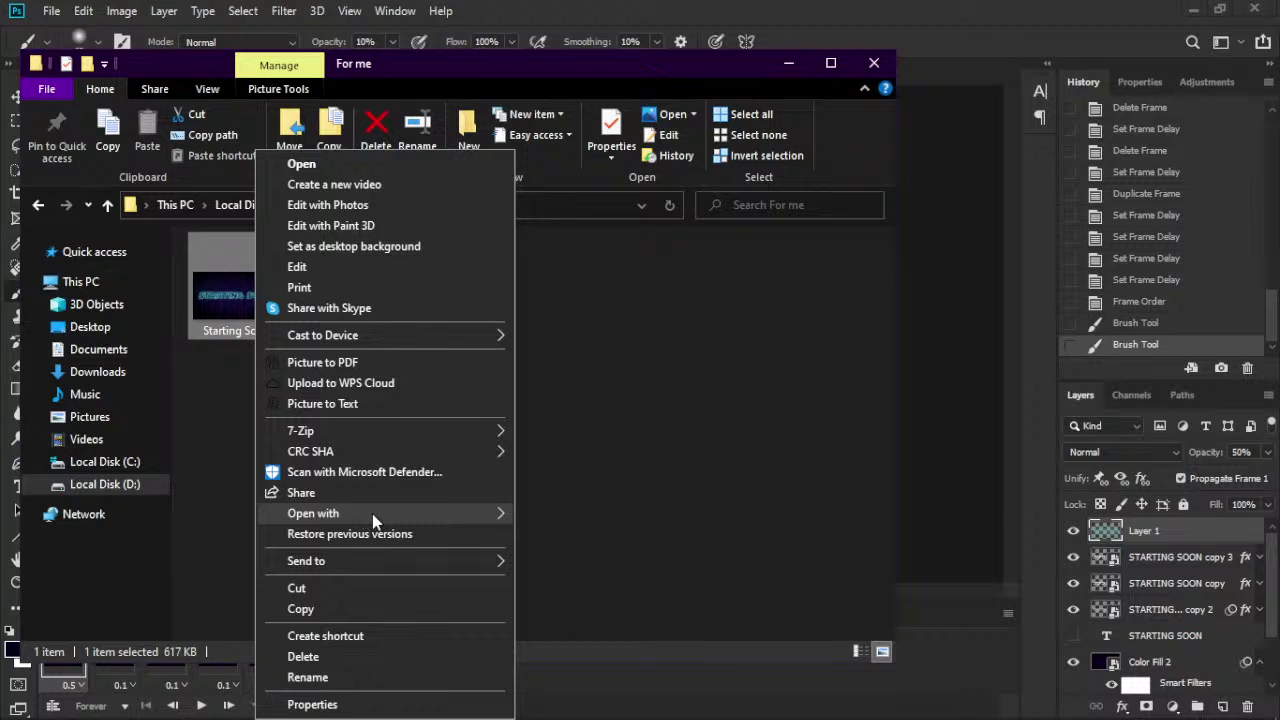
mouse_move(313, 513)
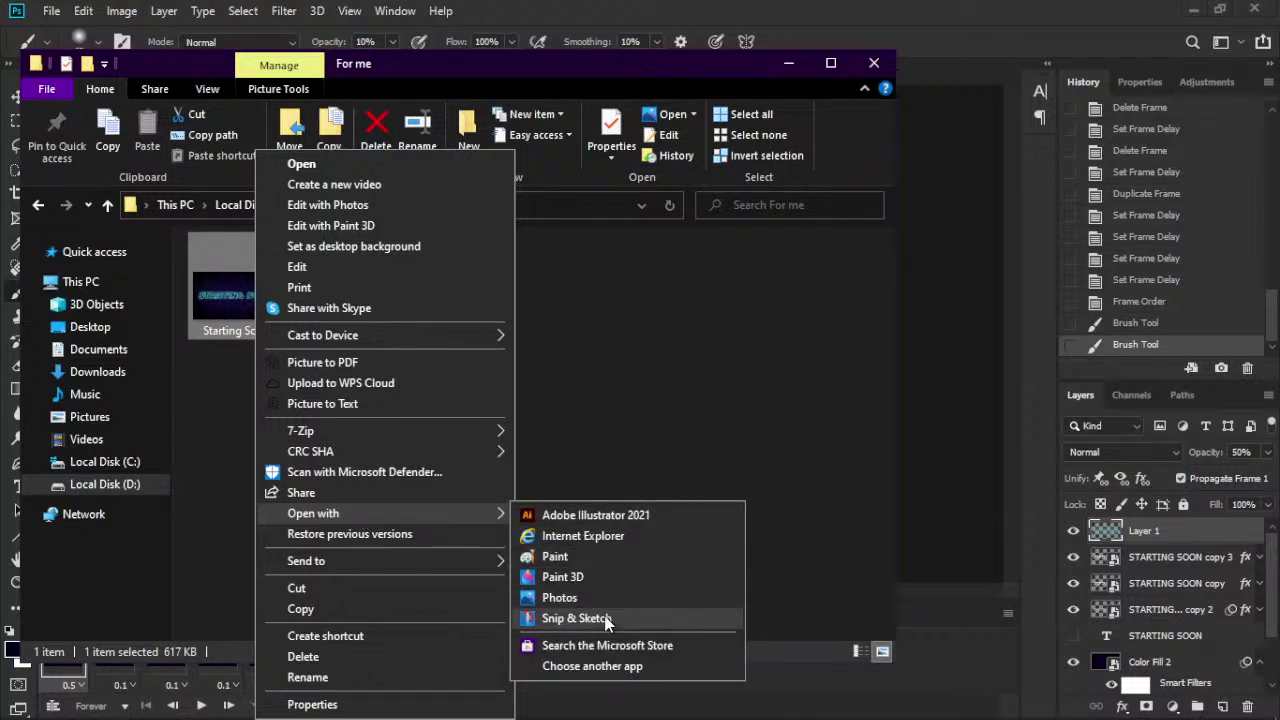
left_click(605, 667)
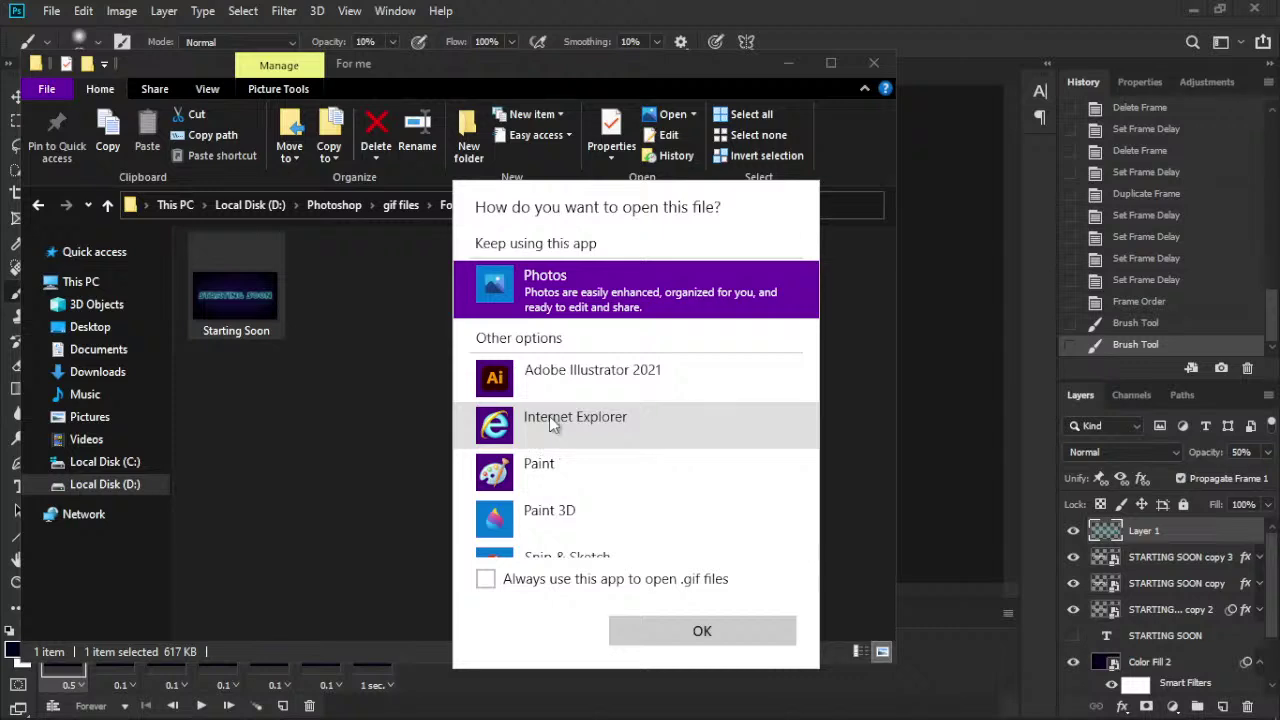
scroll(567, 431, "down", 2)
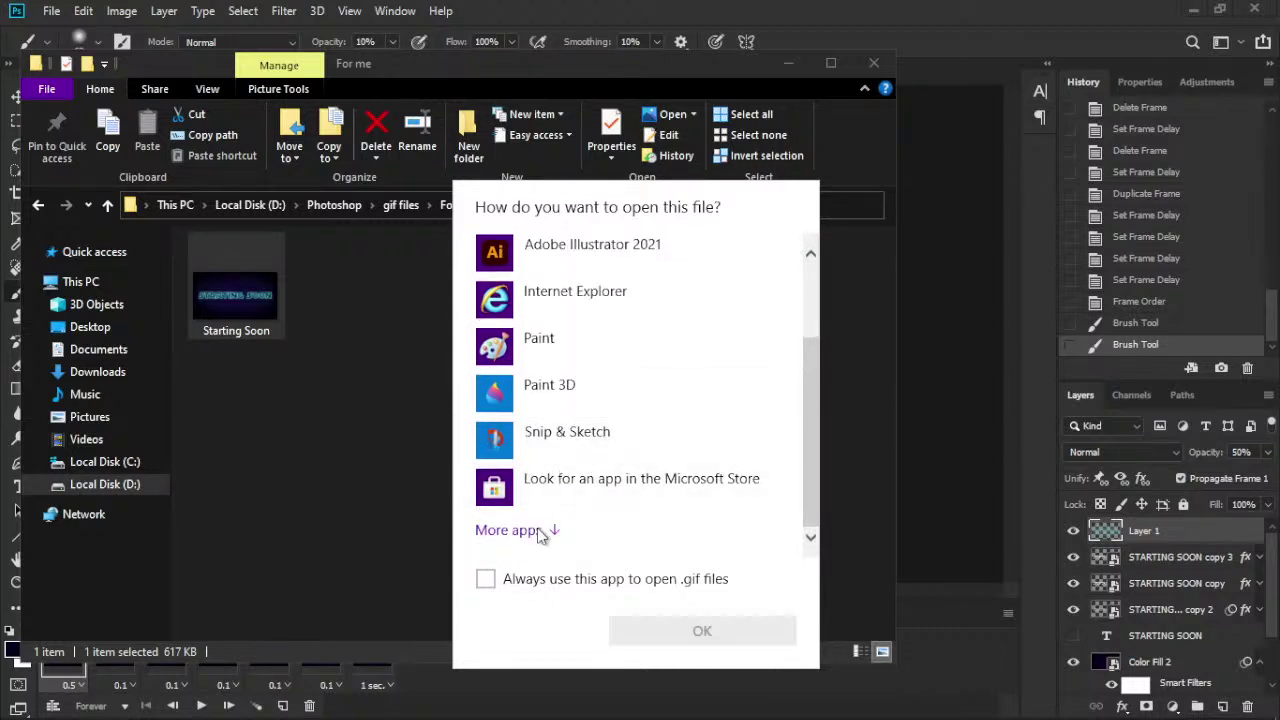
scroll(587, 483, "up", 1)
scroll(595, 438, "down", 3)
scroll(595, 438, "down", 1)
scroll(595, 438, "down", 1)
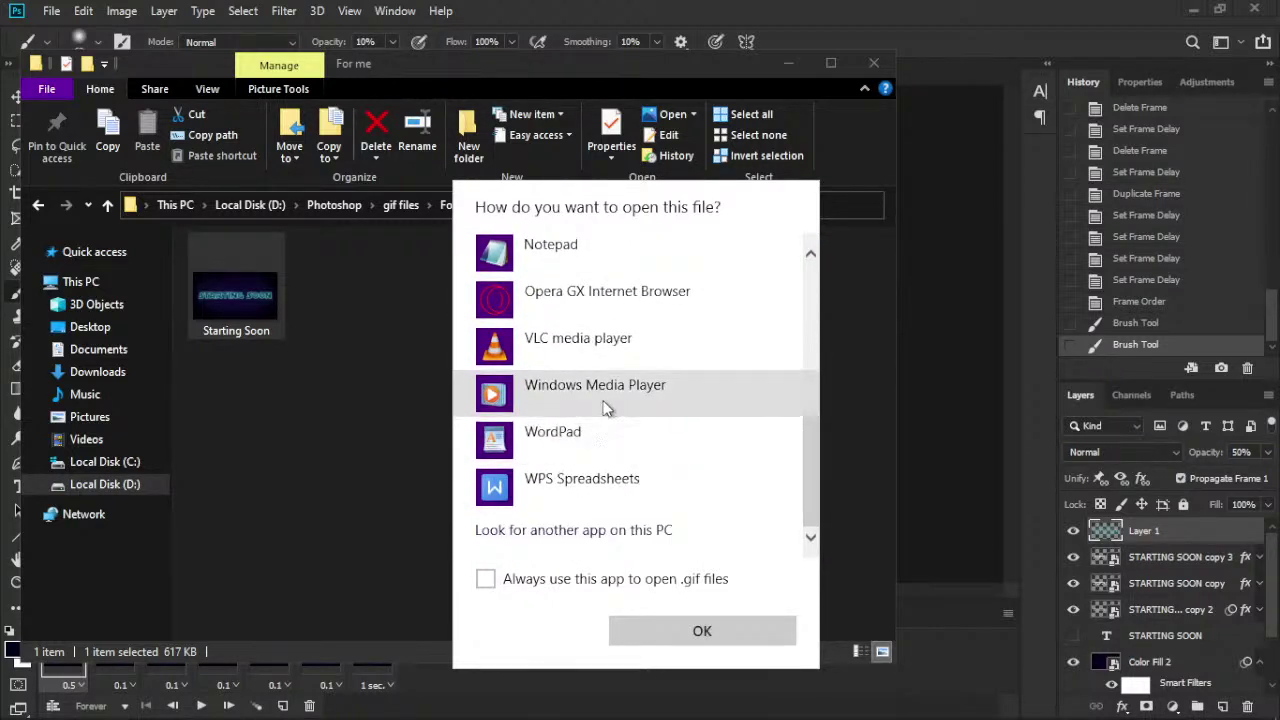
left_click(615, 355)
- Play Starting Soon.gif in VLC to check the neon animation, then close VLC
left_click(700, 631)
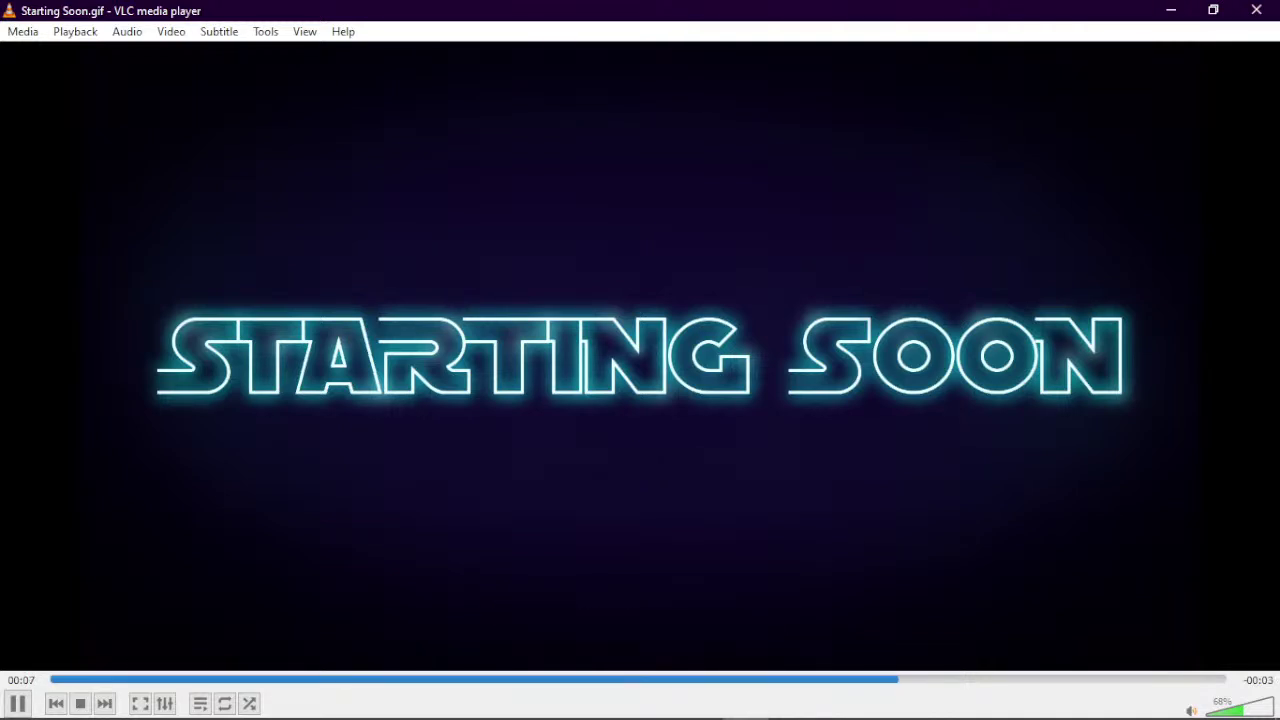
left_click(1256, 12)
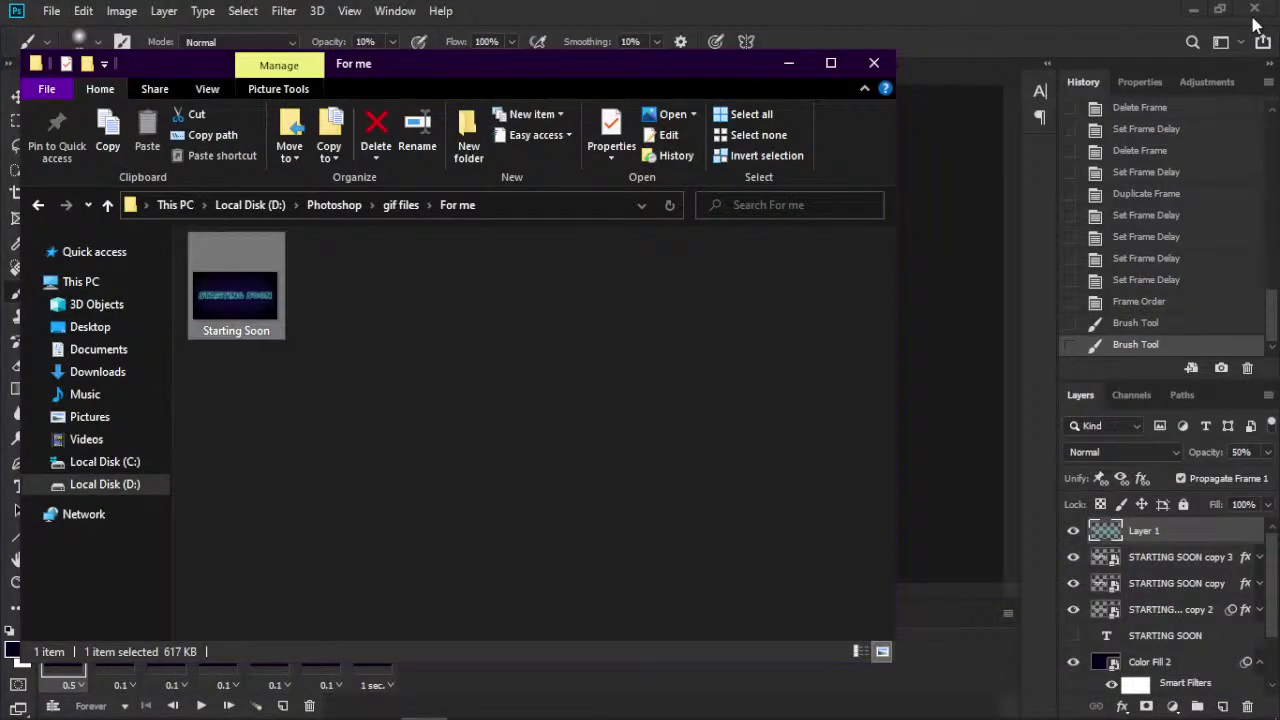
- Minimize Explorer and revert History to Frame Order, discarding the brush strokes
left_click(786, 63)
left_click_drag(356, 606, 768, 592)
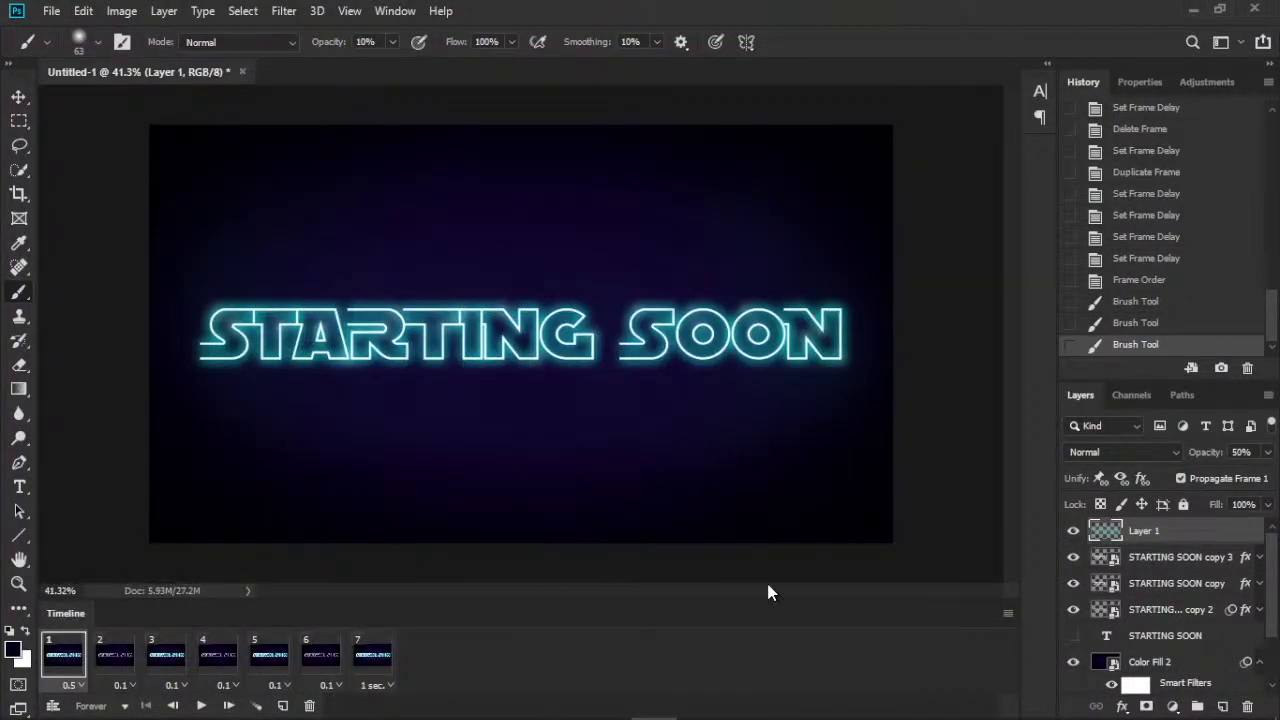
left_click(1177, 258)
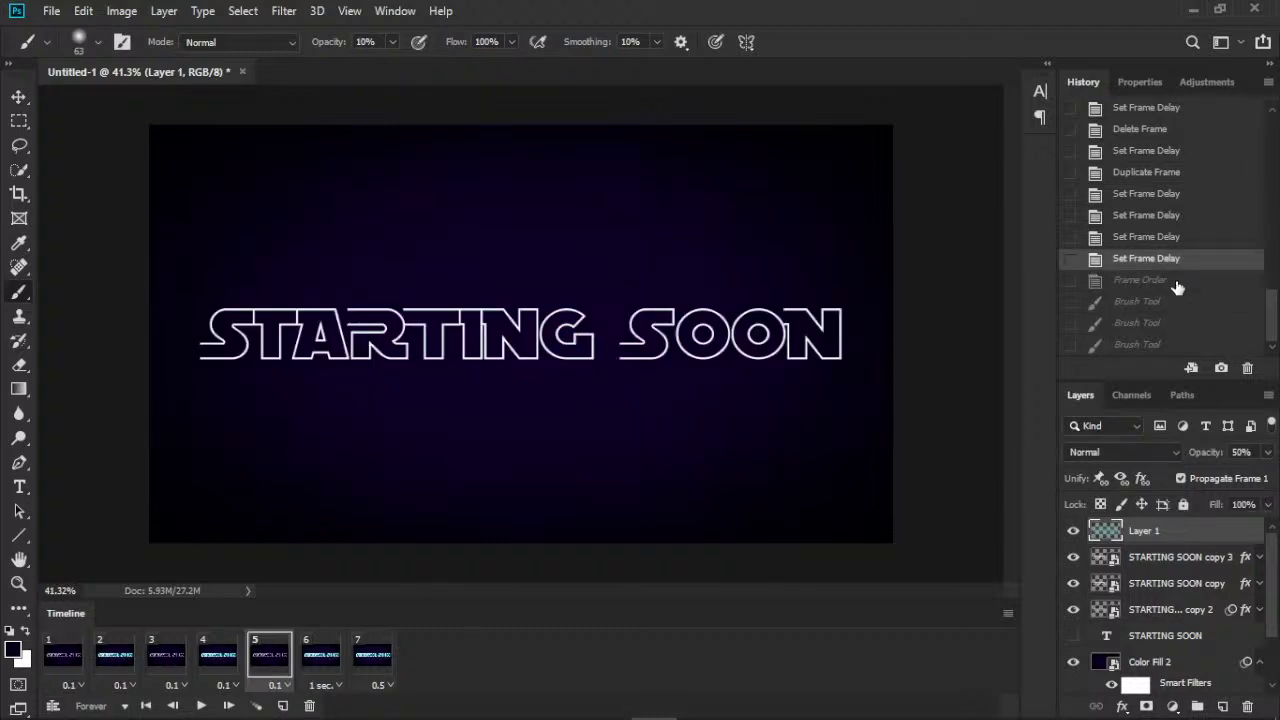
left_click(1177, 283)
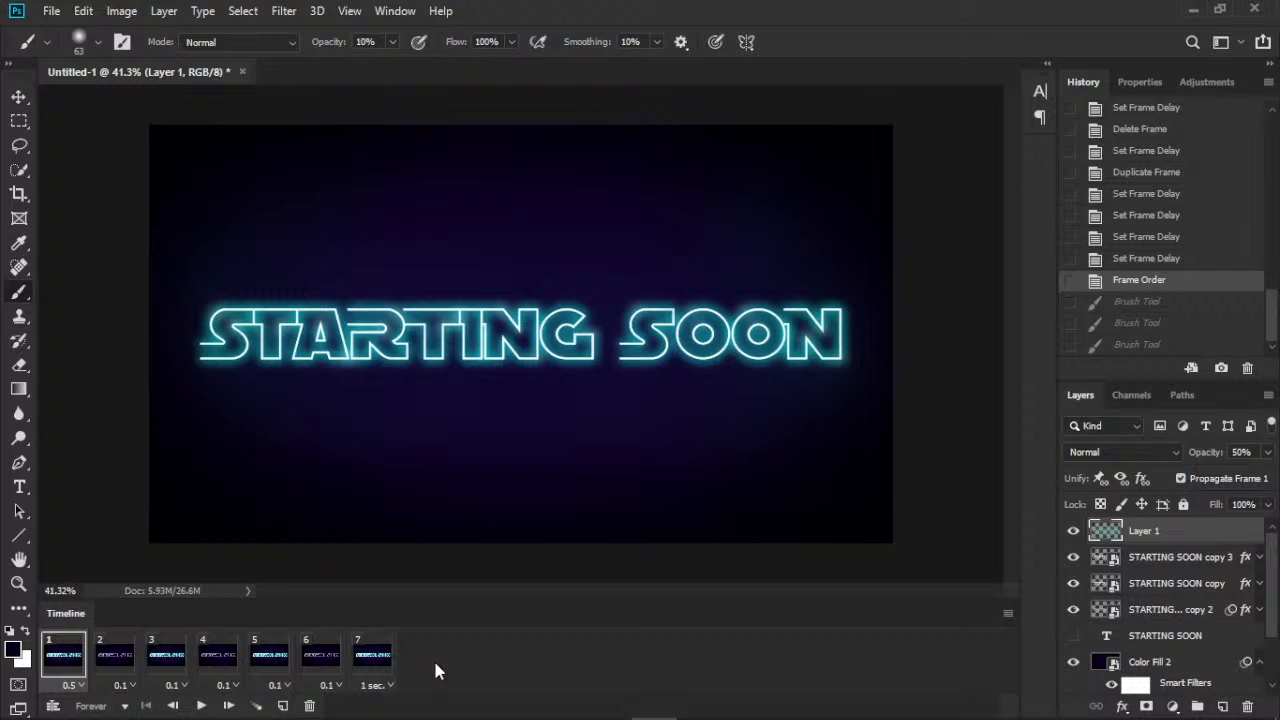
- Check frame 7's disposal options and play the seven-frame animation preview
right_click(374, 658)
left_click(534, 649)
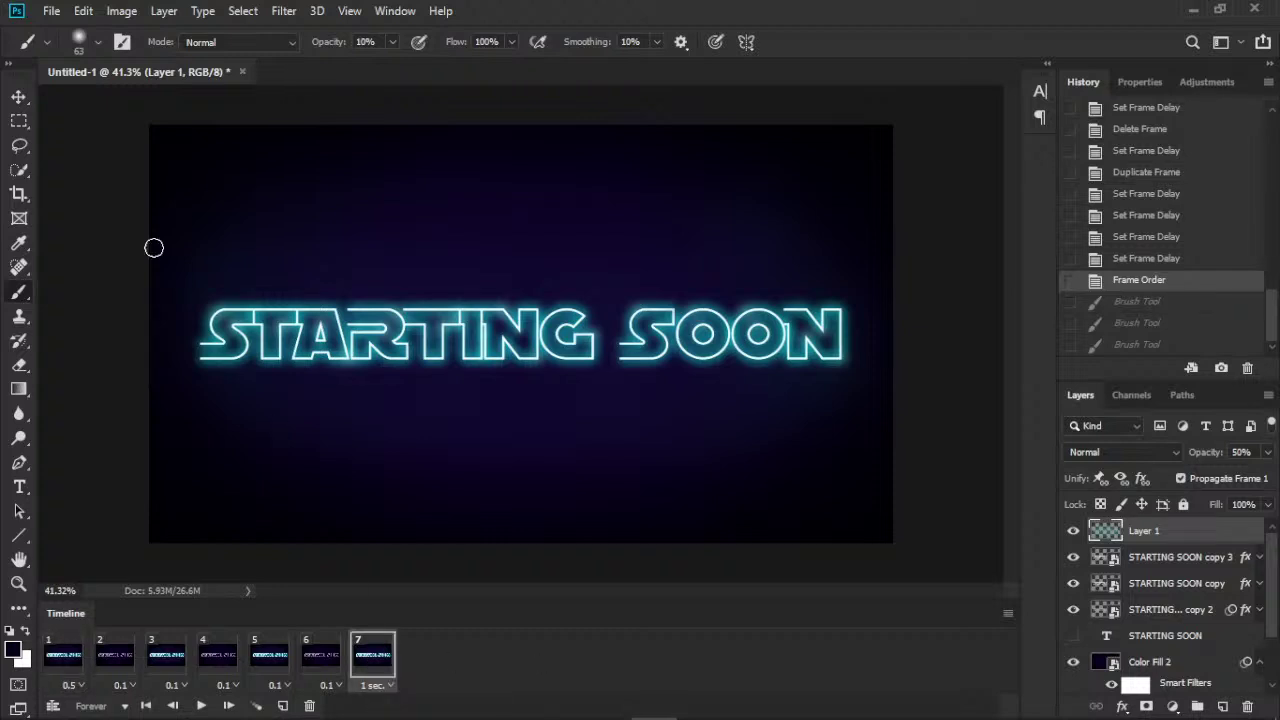
left_click(201, 705)
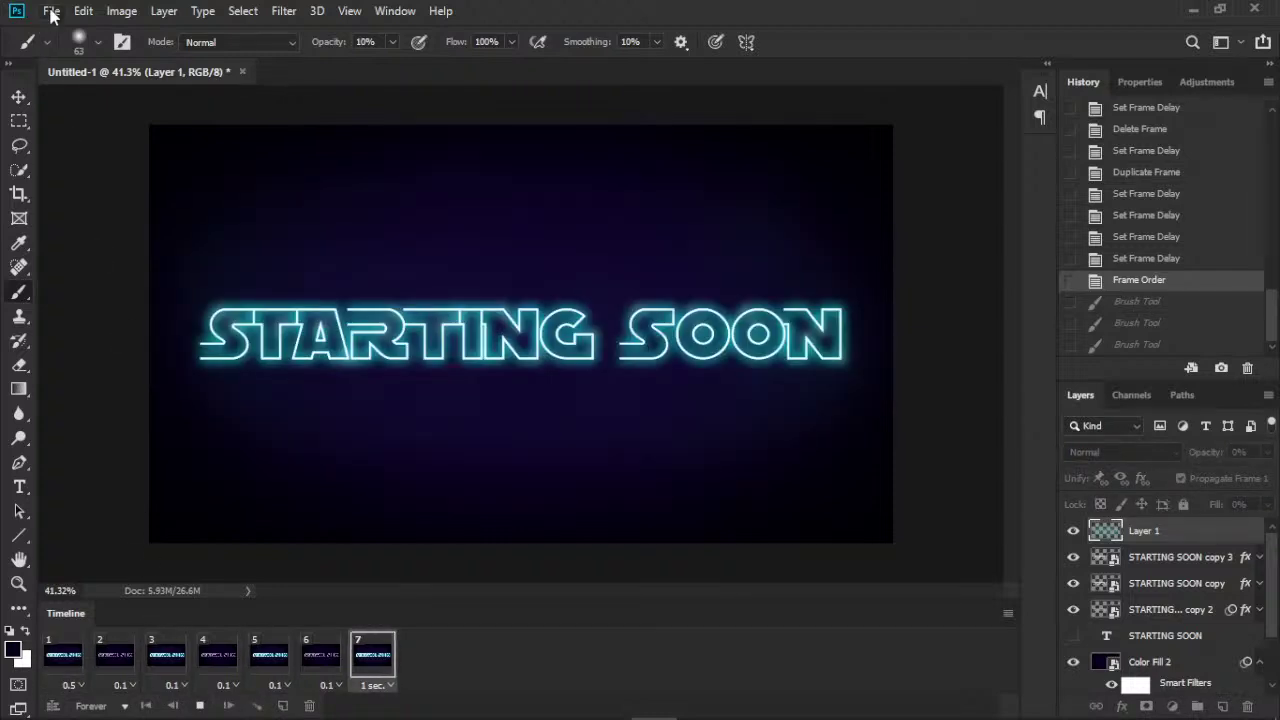
left_click(50, 11)
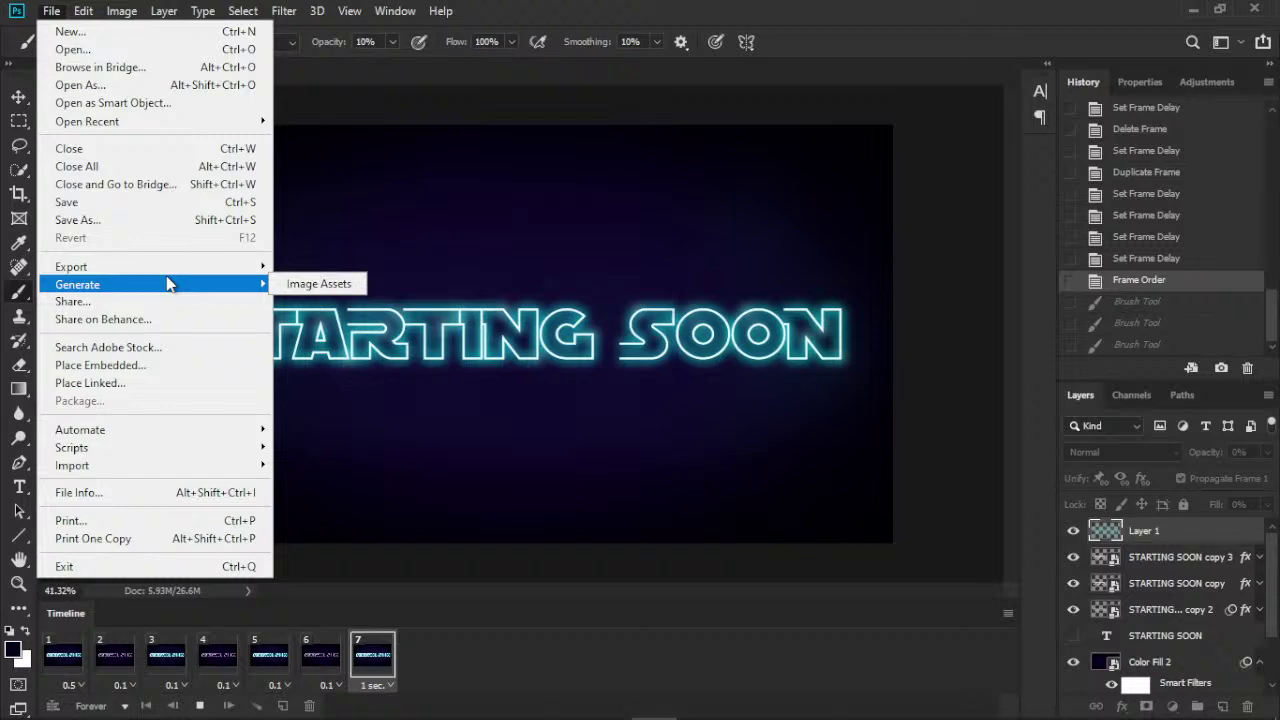
mouse_move(71, 266)
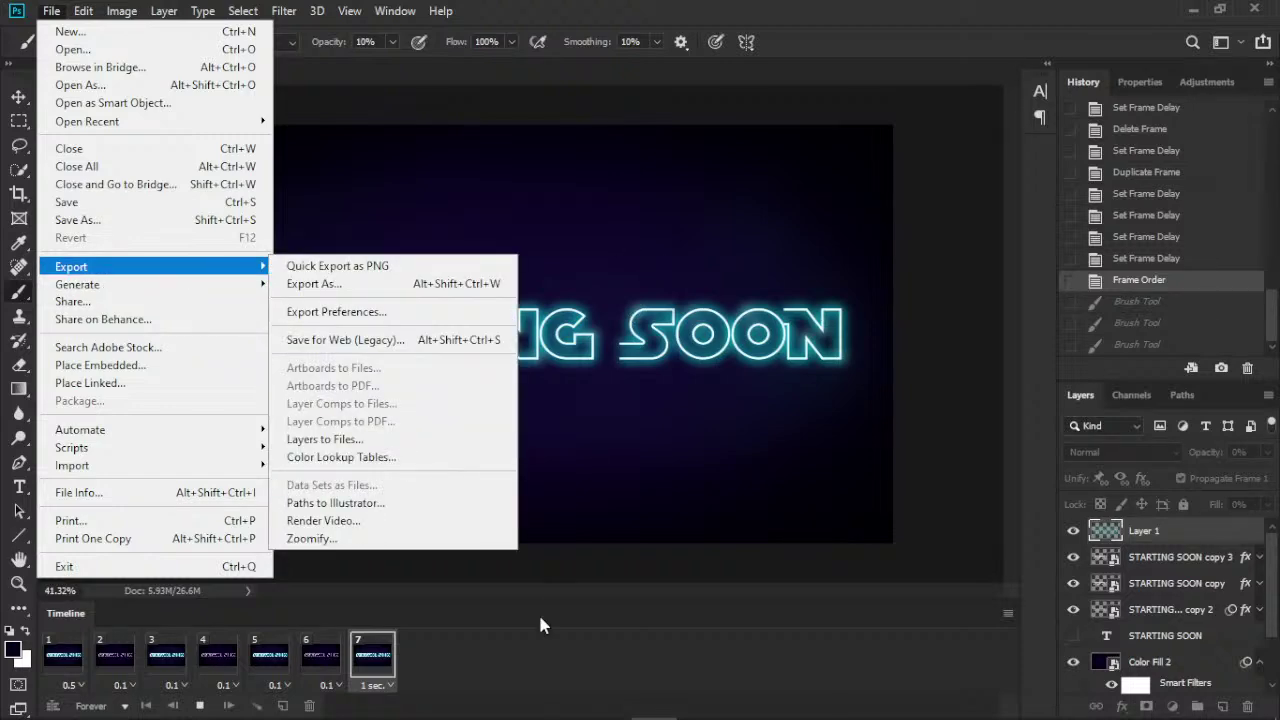
- Switch from the YouTube Studio page to the OBS Studio window
left_click(512, 703)
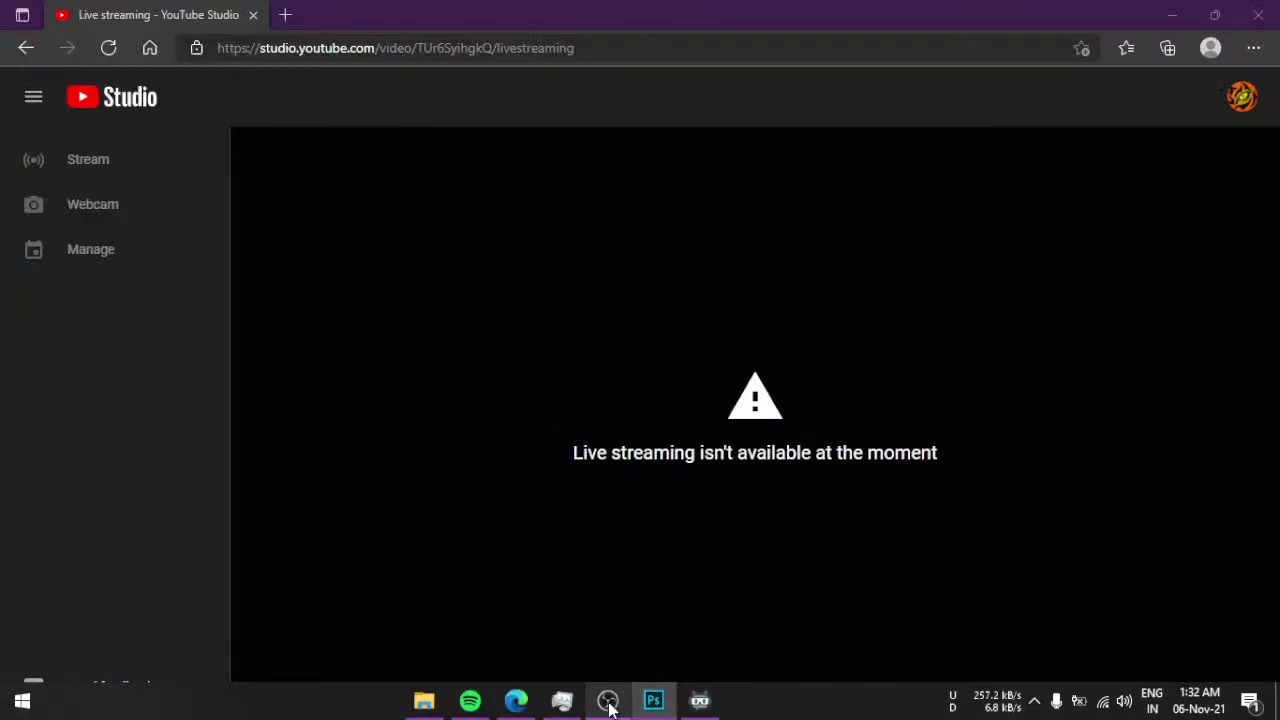
left_click(607, 703)
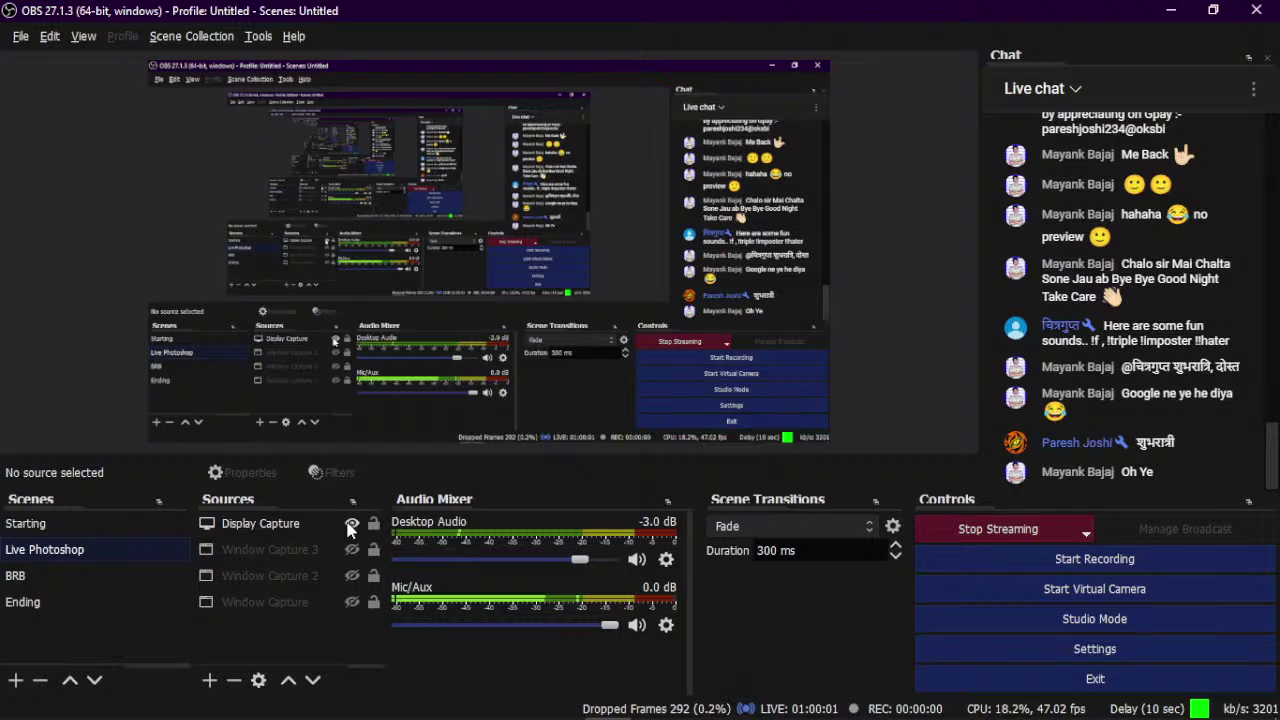
- Make the last window capture source and the display capture visible so OBS shows Photoshop
left_click(352, 602)
left_click(351, 524)
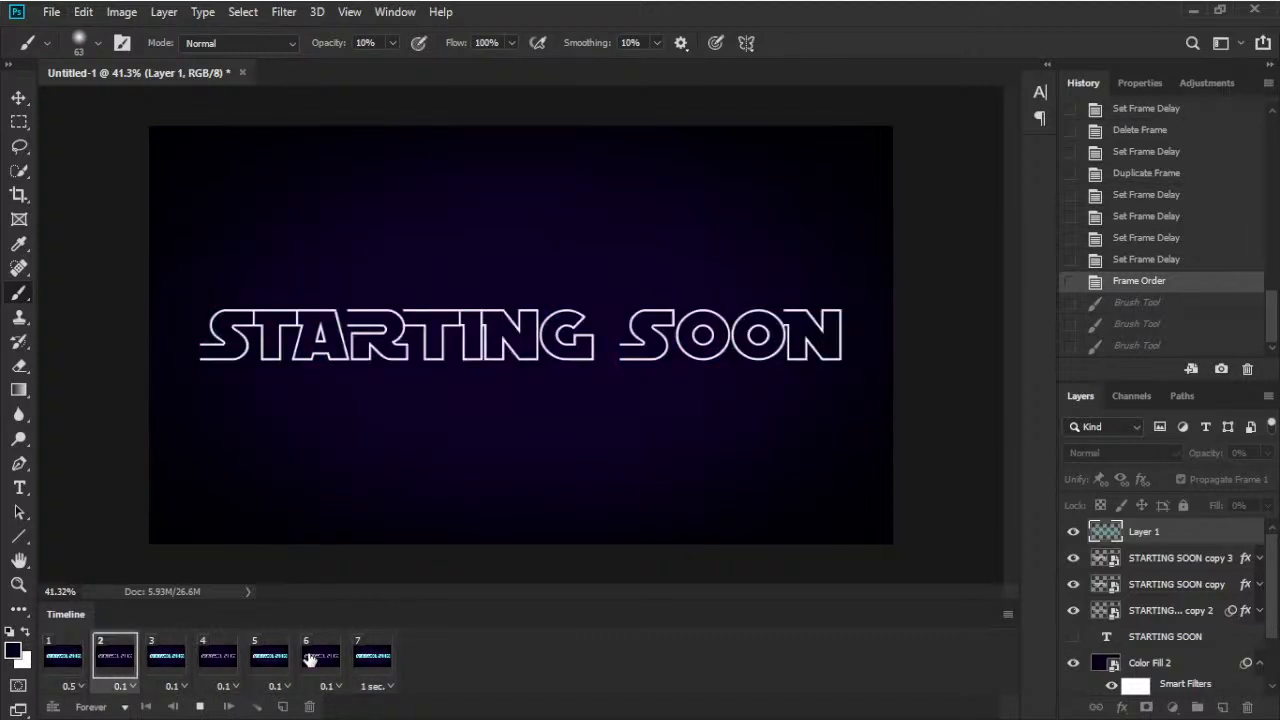
- Stop the animation preview on the last frame, then bring up the Spotify player preview
left_click(200, 707)
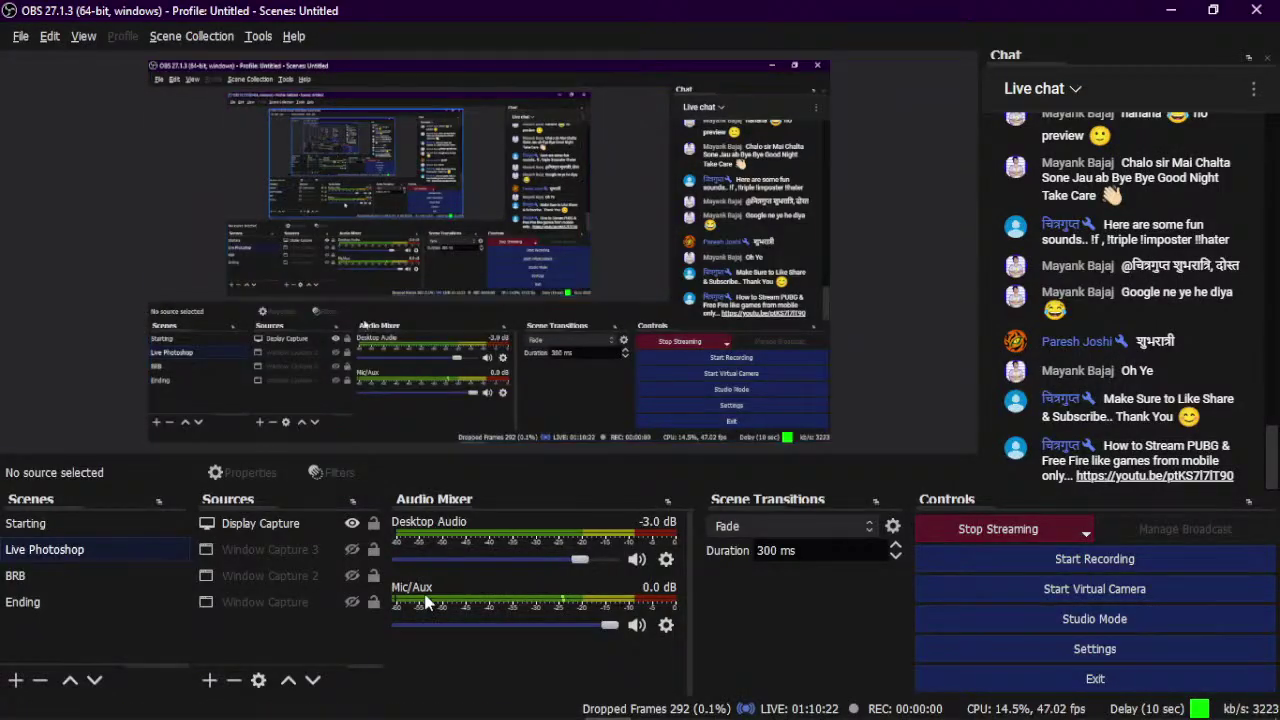
mouse_move(469, 701)
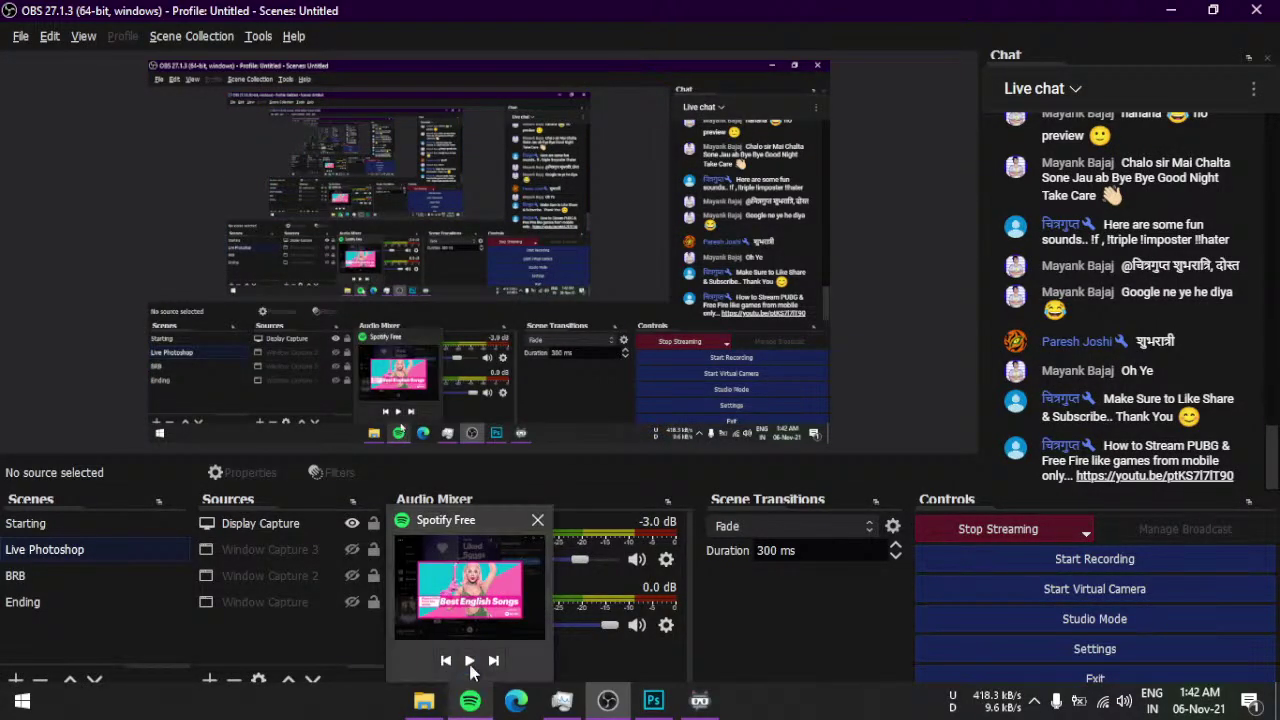
left_click(471, 661)
- Switch back to Photoshop and choose File > Export > Render Video for the animation
left_click(653, 700)
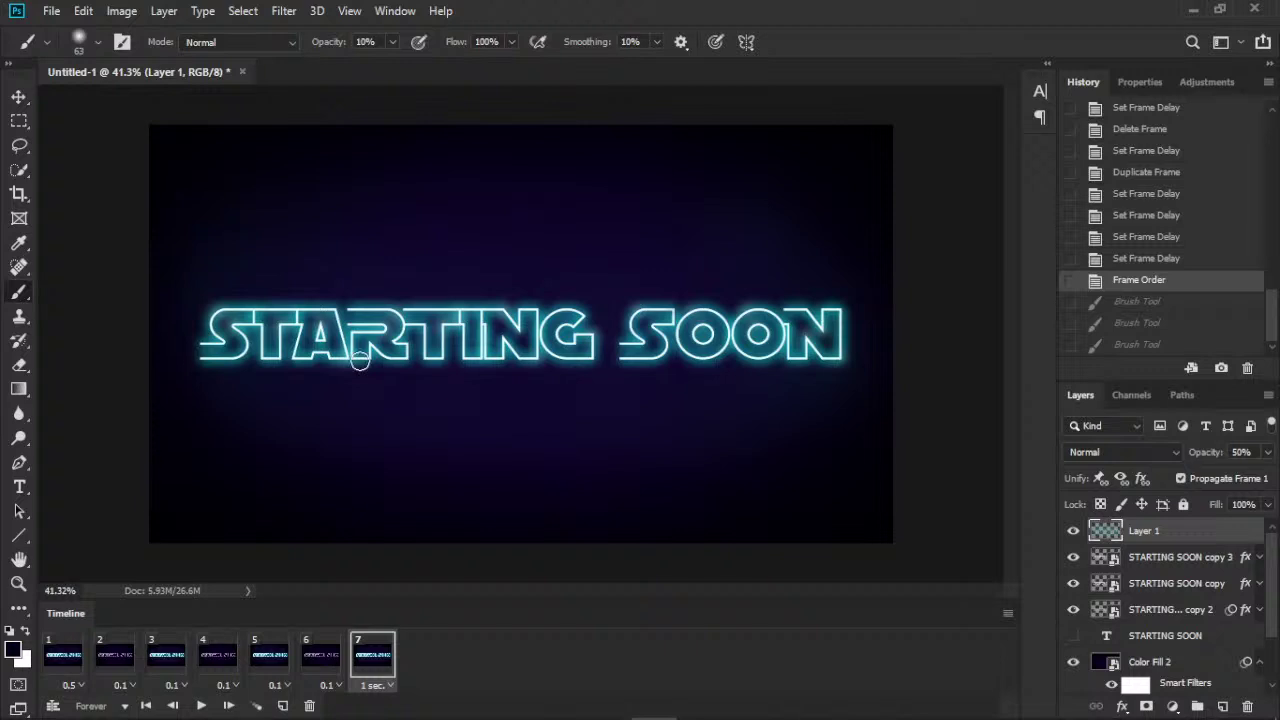
left_click(59, 10)
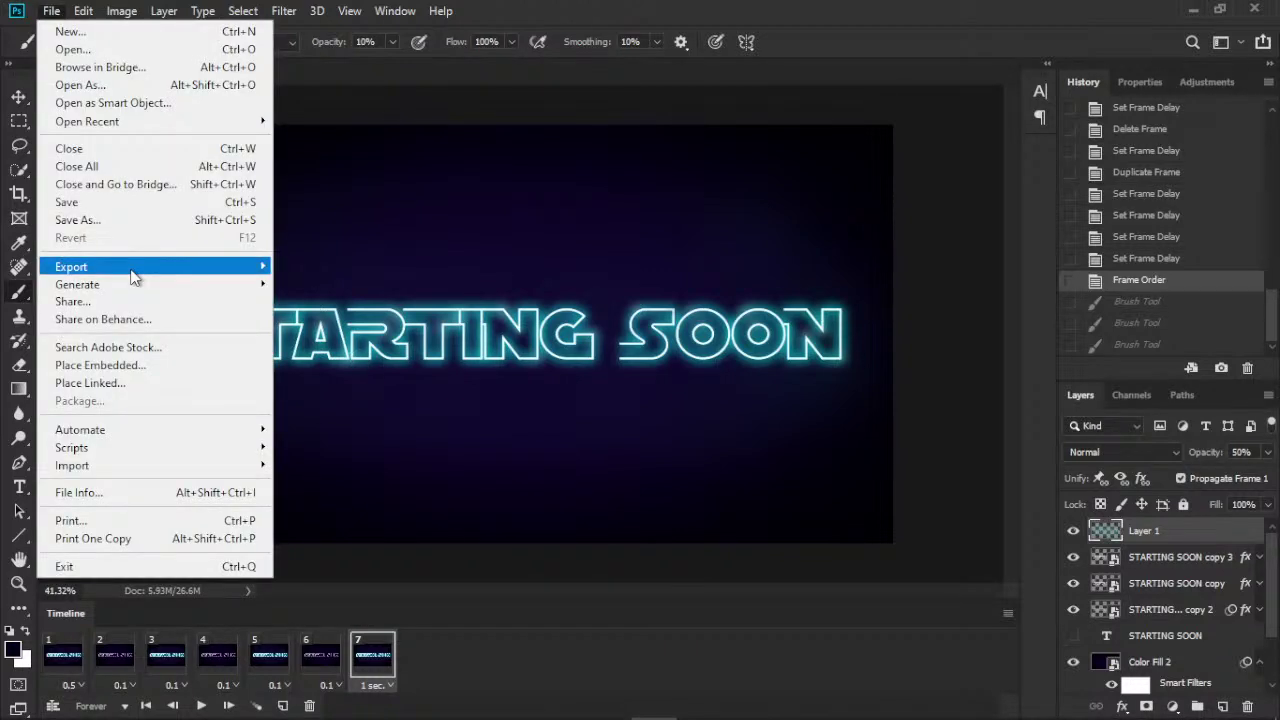
mouse_move(71, 266)
left_click(418, 522)
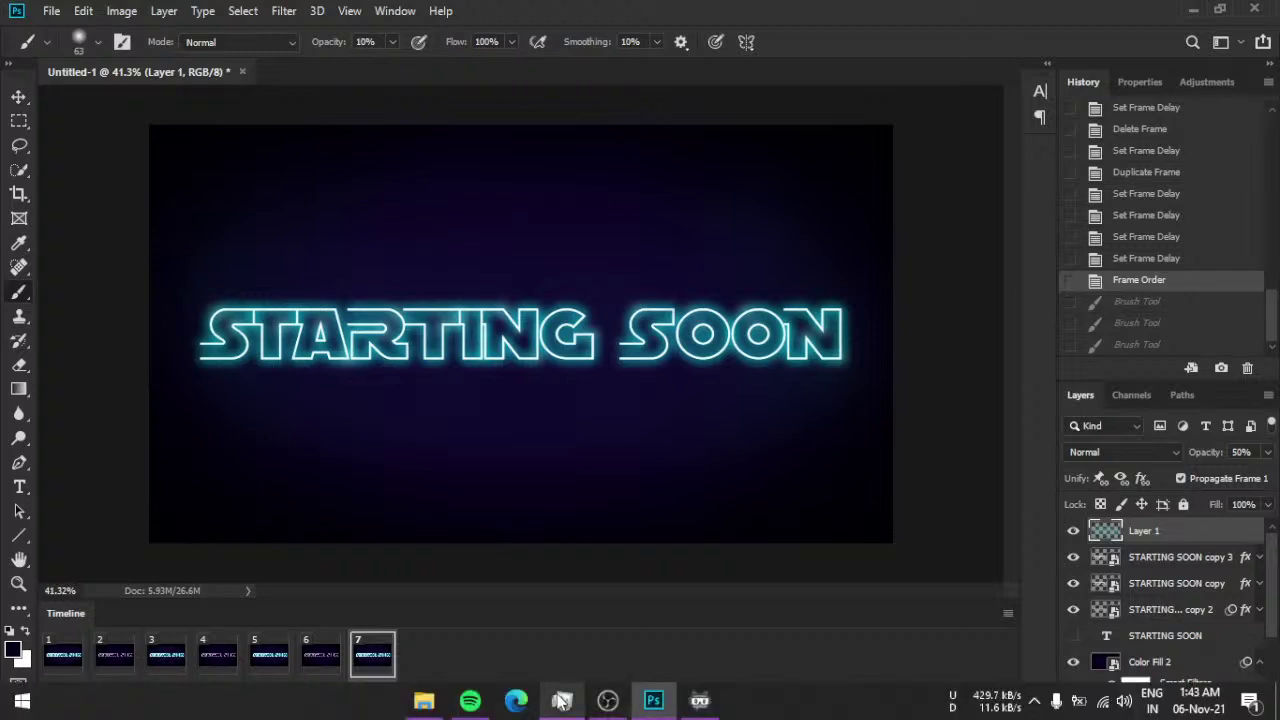
- Bring Task Manager forward and look at the X-Mouse Button Control tray options without changing anything
left_click(562, 702)
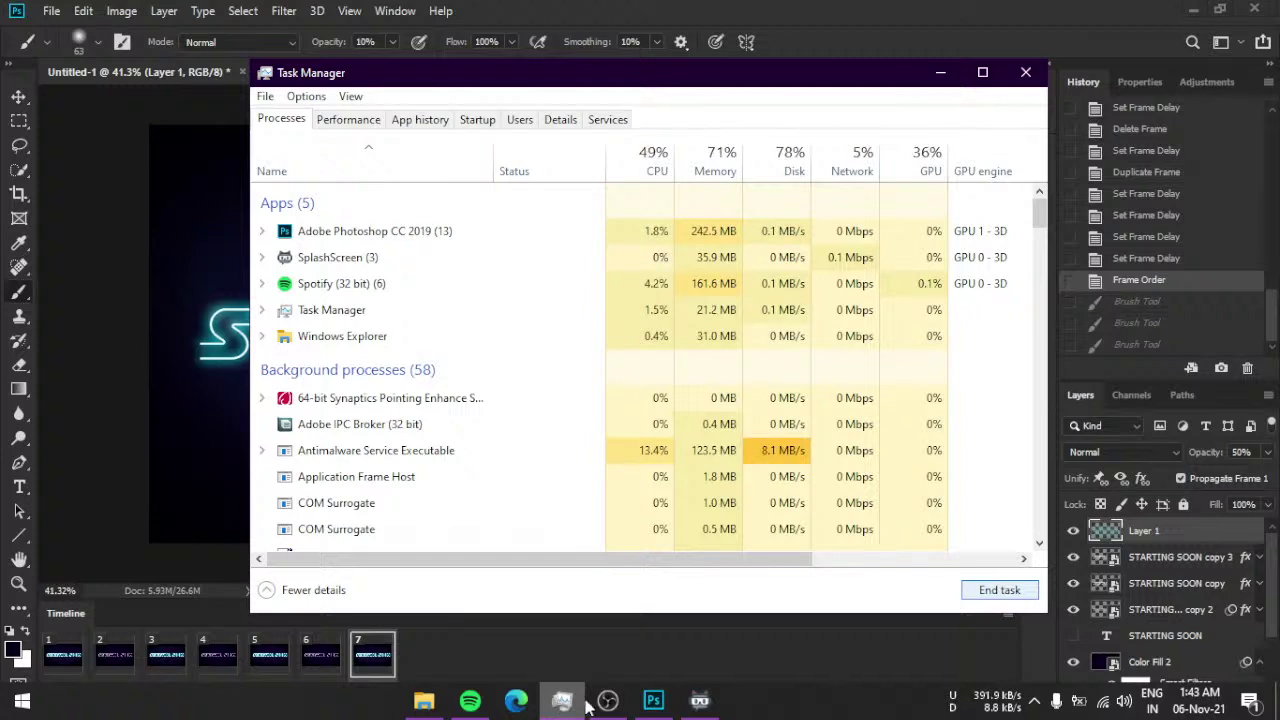
right_click(812, 716)
key("Escape")
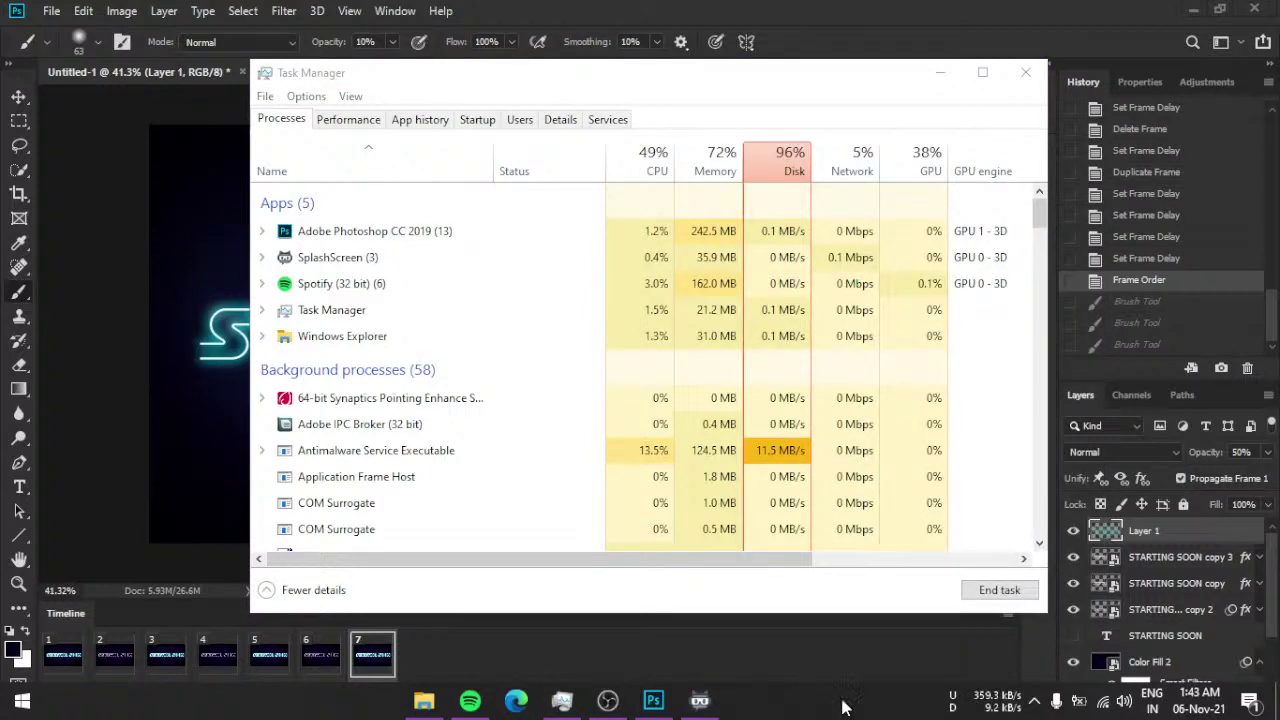
left_click(1038, 700)
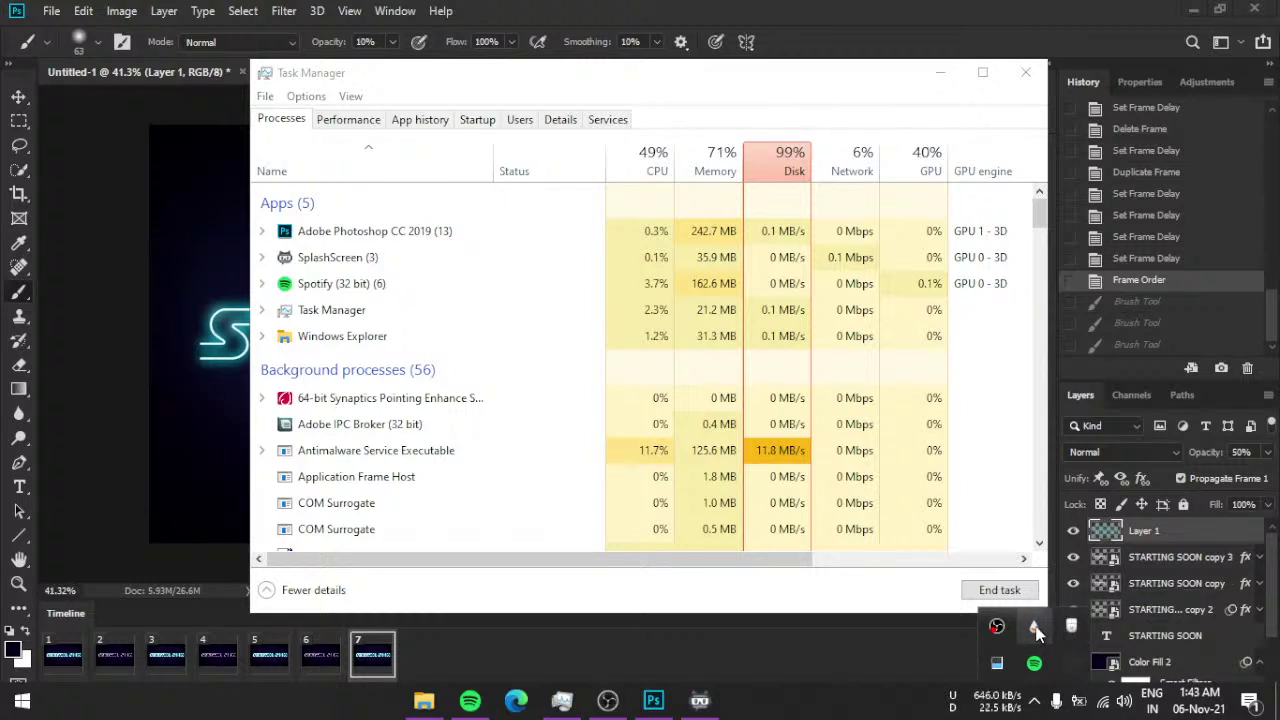
right_click(1034, 626)
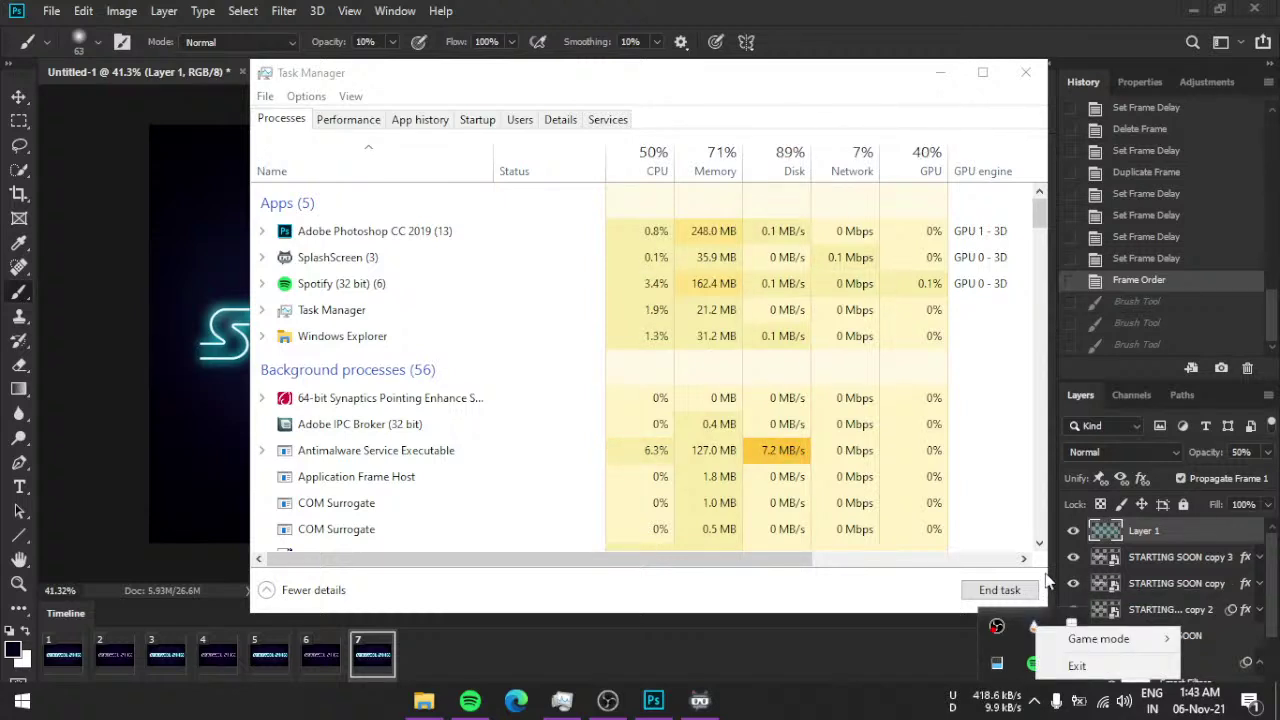
mouse_move(1098, 639)
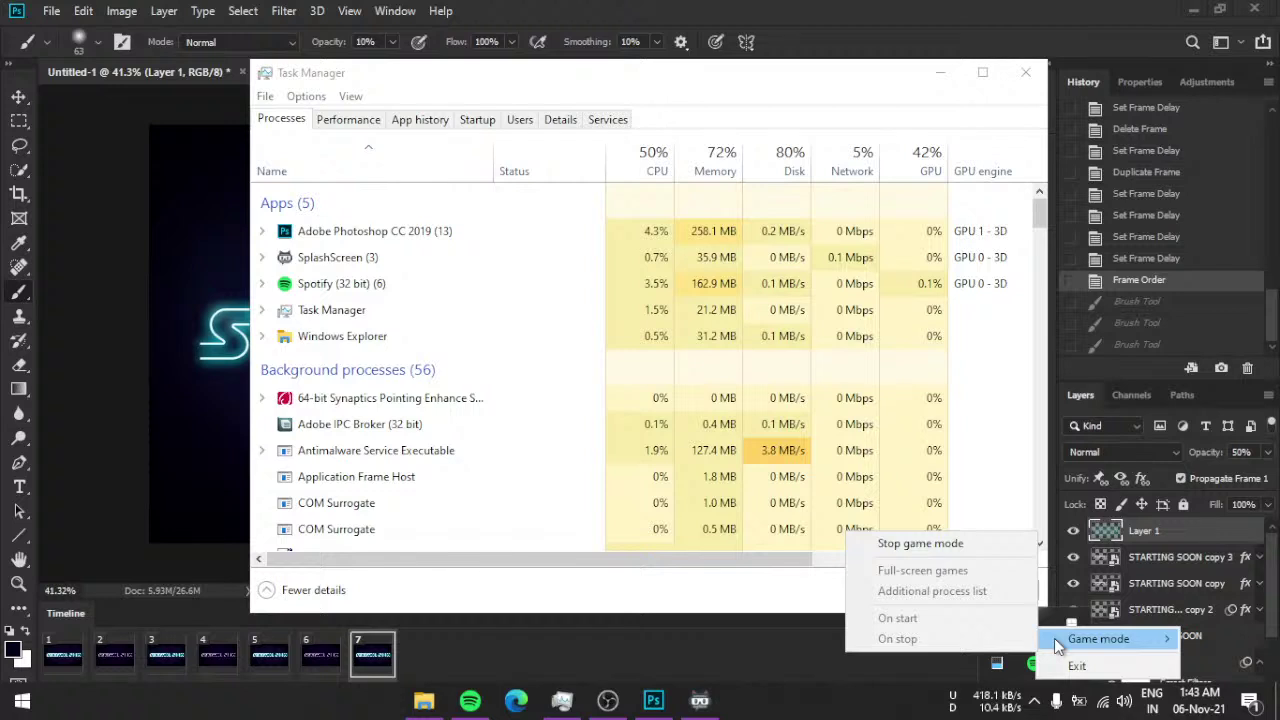
left_click(815, 648)
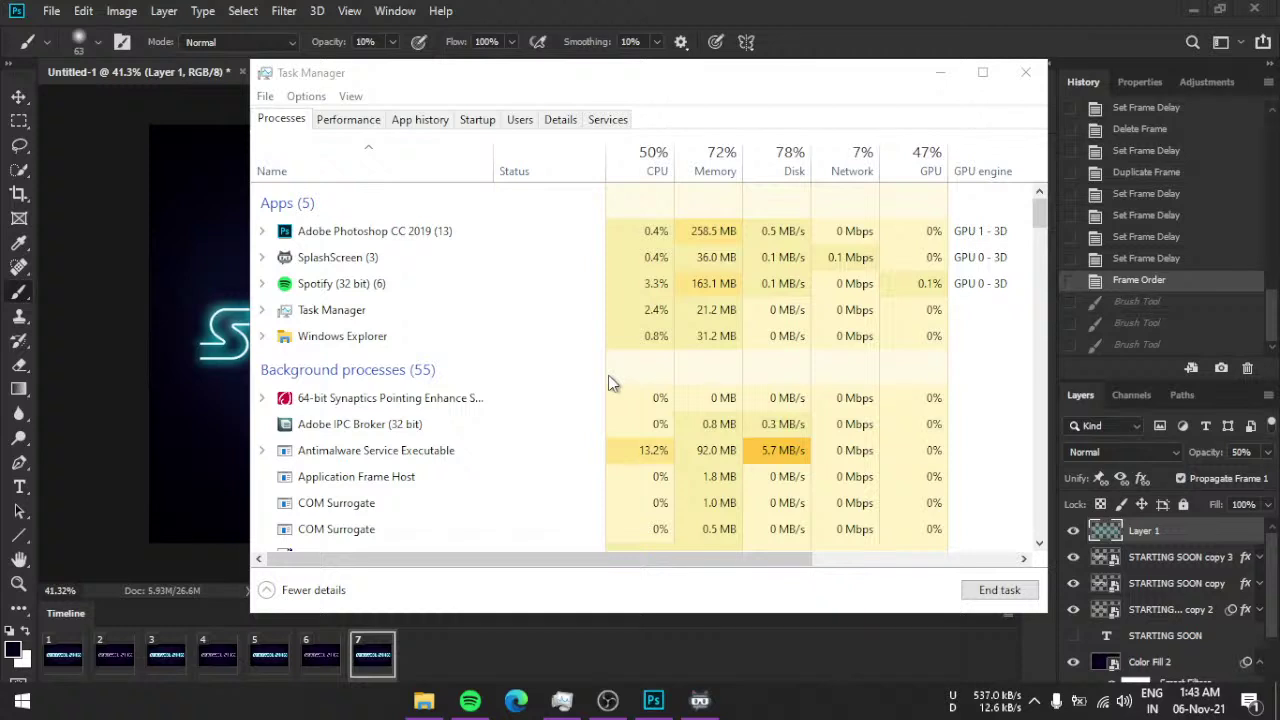
- Select the Antimalware Service Executable process in the list, then minimize Task Manager
scroll(612, 383, "down", 3)
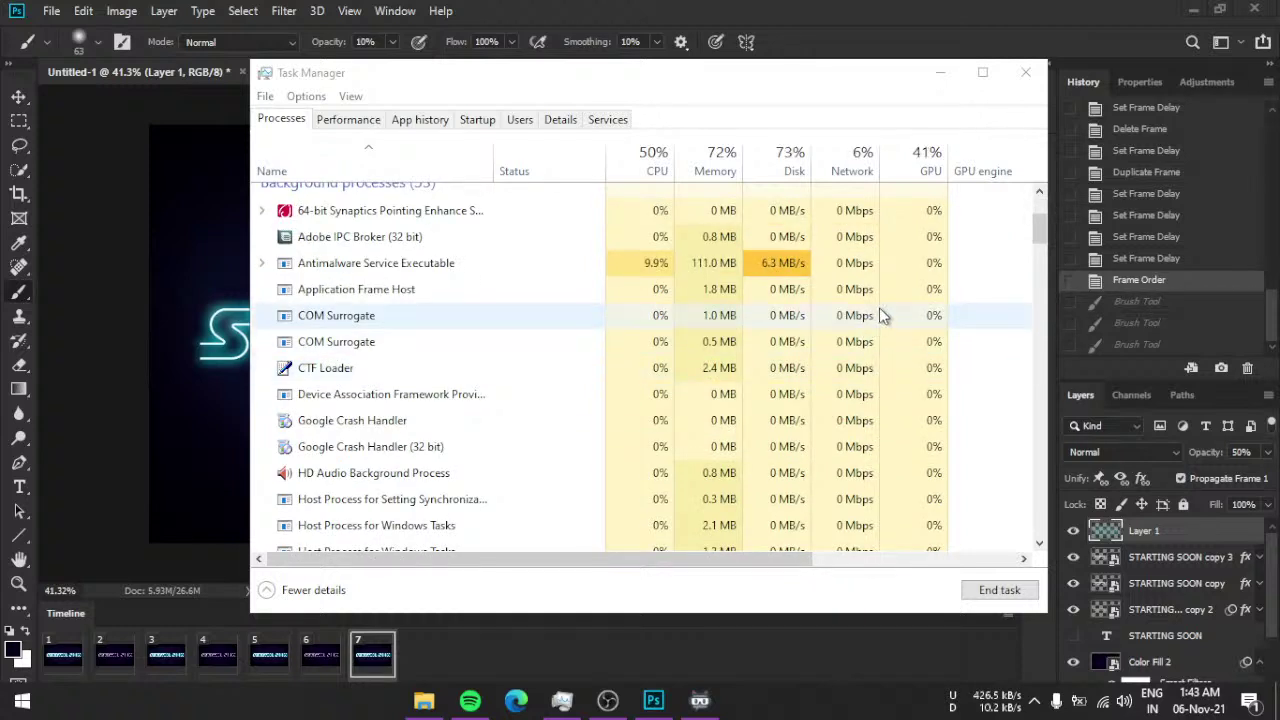
left_click(689, 268)
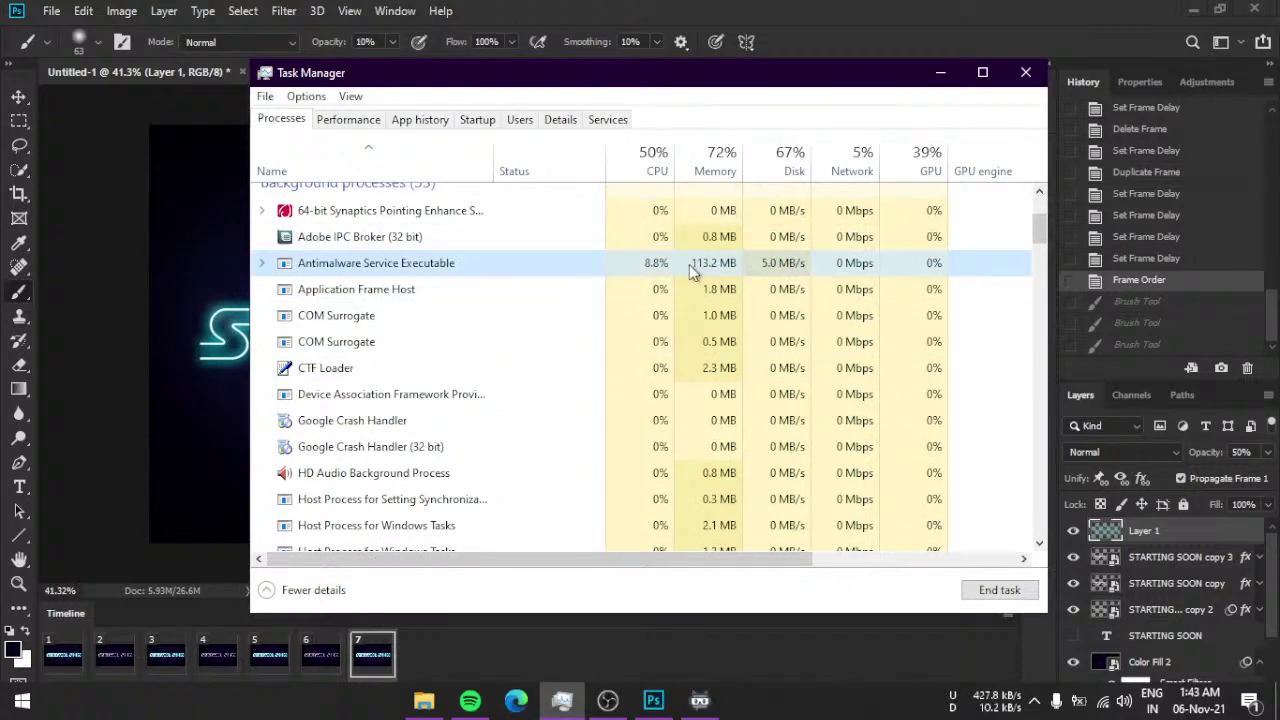
left_click(924, 49)
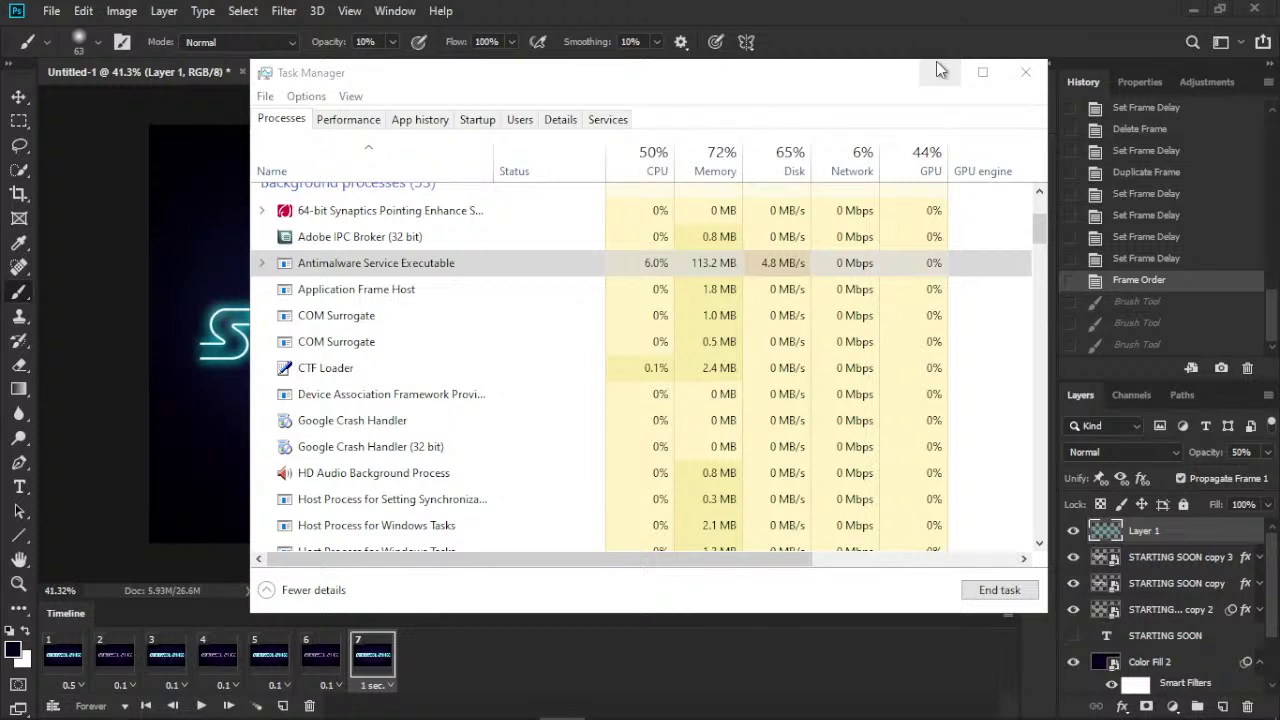
left_click(940, 72)
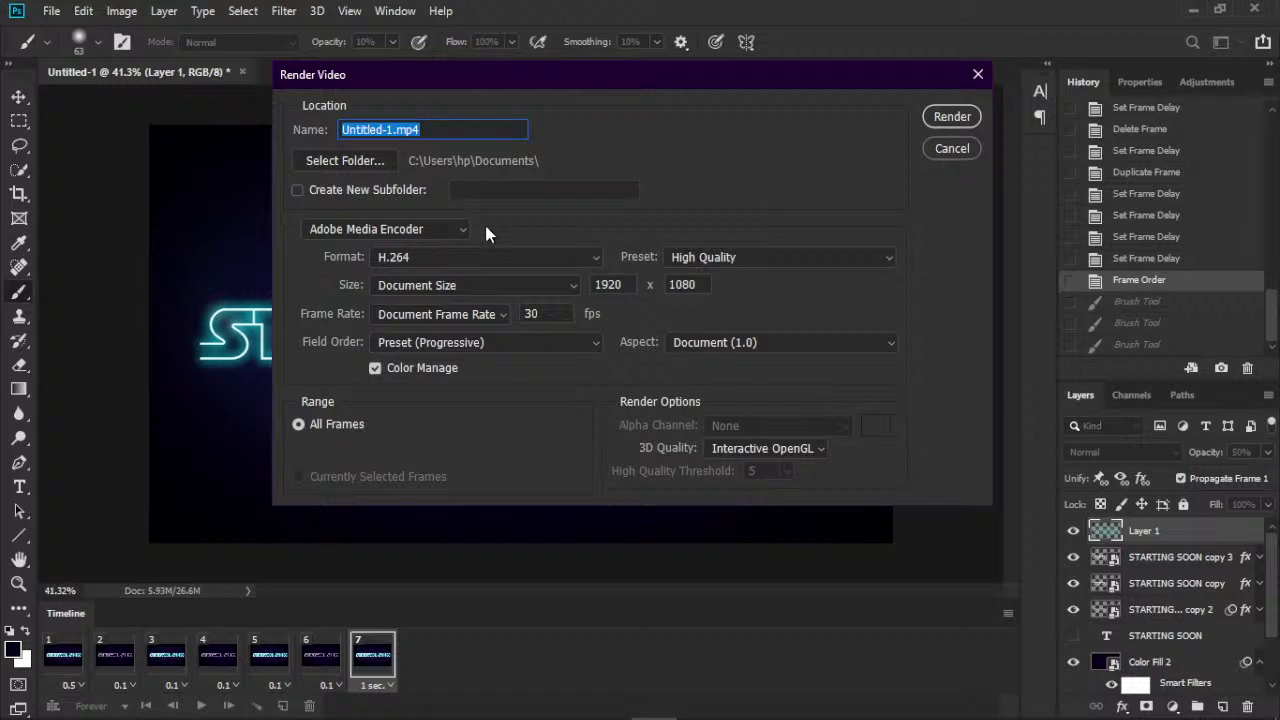
- Rename the output video from Untitled-1 to 'Starting Soon'
left_click(394, 129)
left_click_drag(394, 129, 340, 129)
type("St")
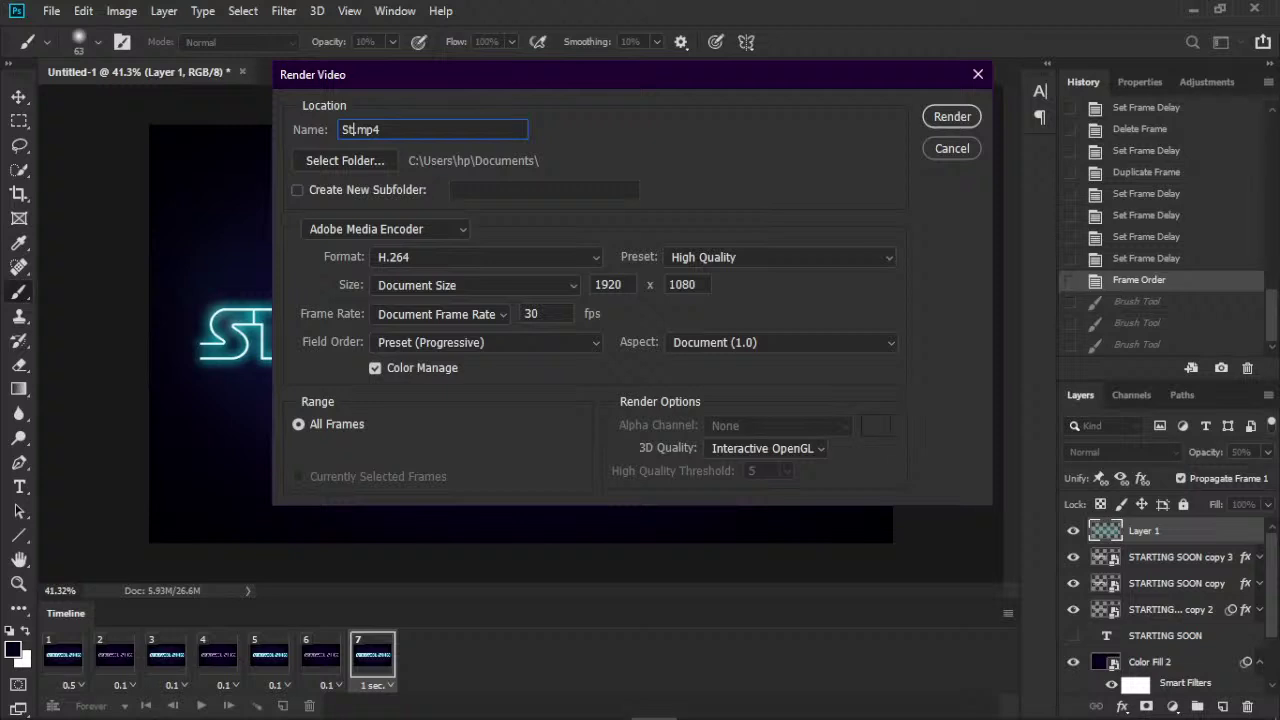
type("arting ")
type("Soon")
- Keep H.264, choose the HD 1080p 29.97 preset, set 30 fps, and keep Document aspect ratio
left_click(458, 257)
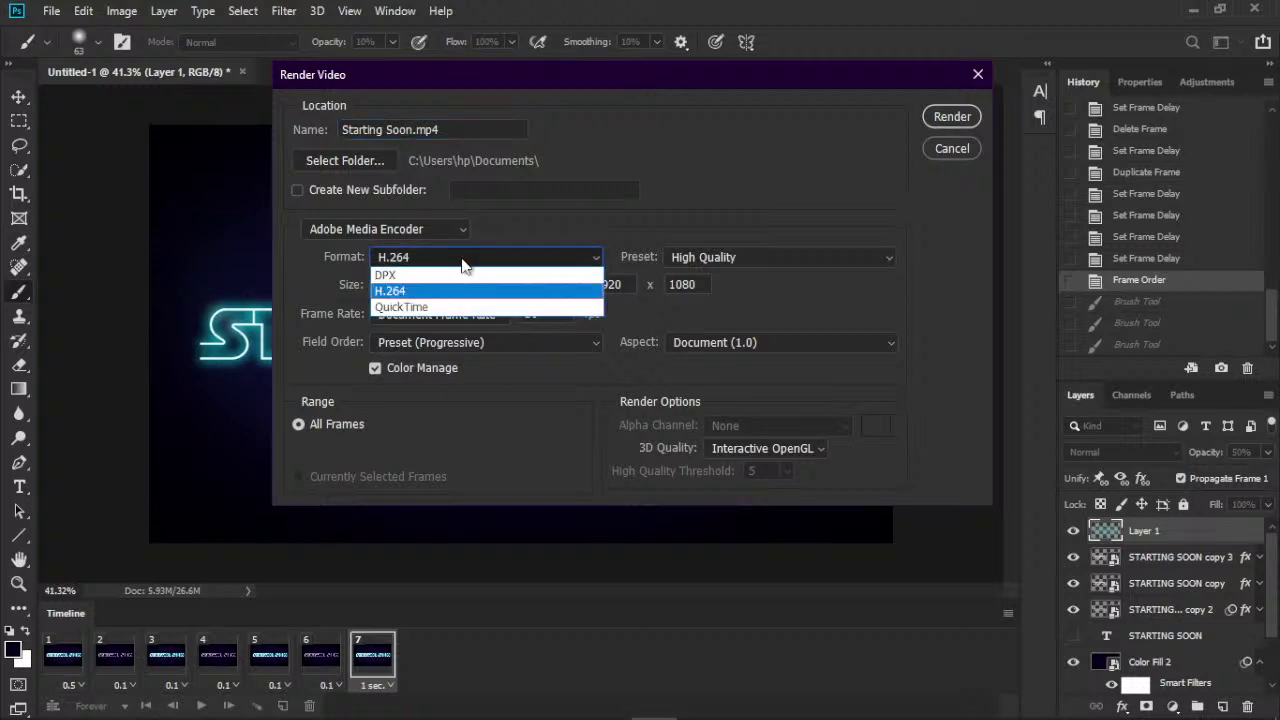
left_click(462, 260)
left_click(755, 259)
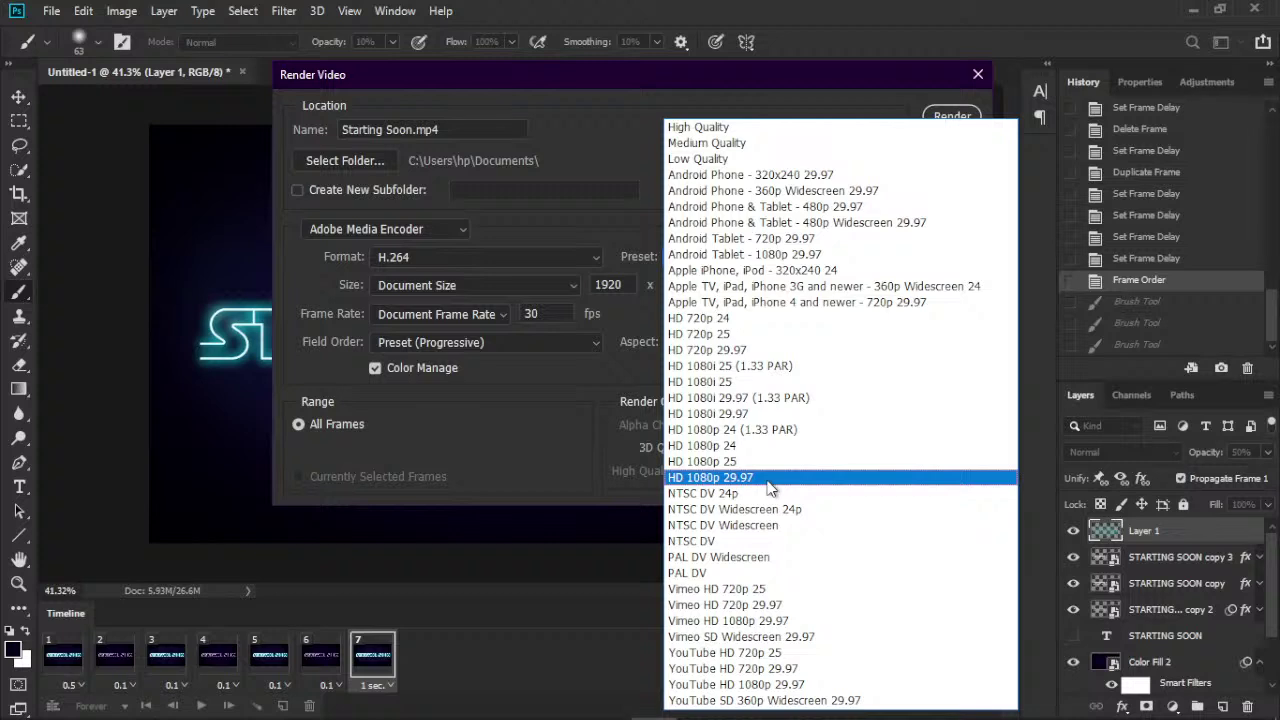
left_click(768, 478)
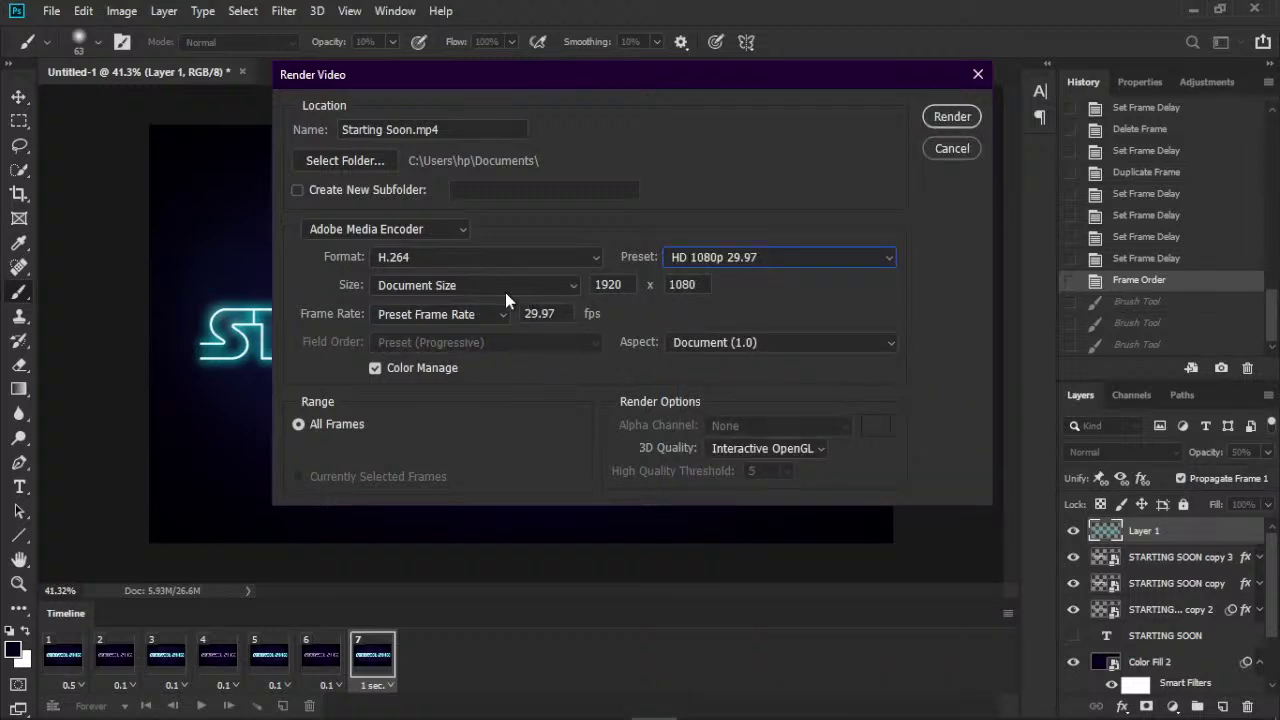
left_click(491, 318)
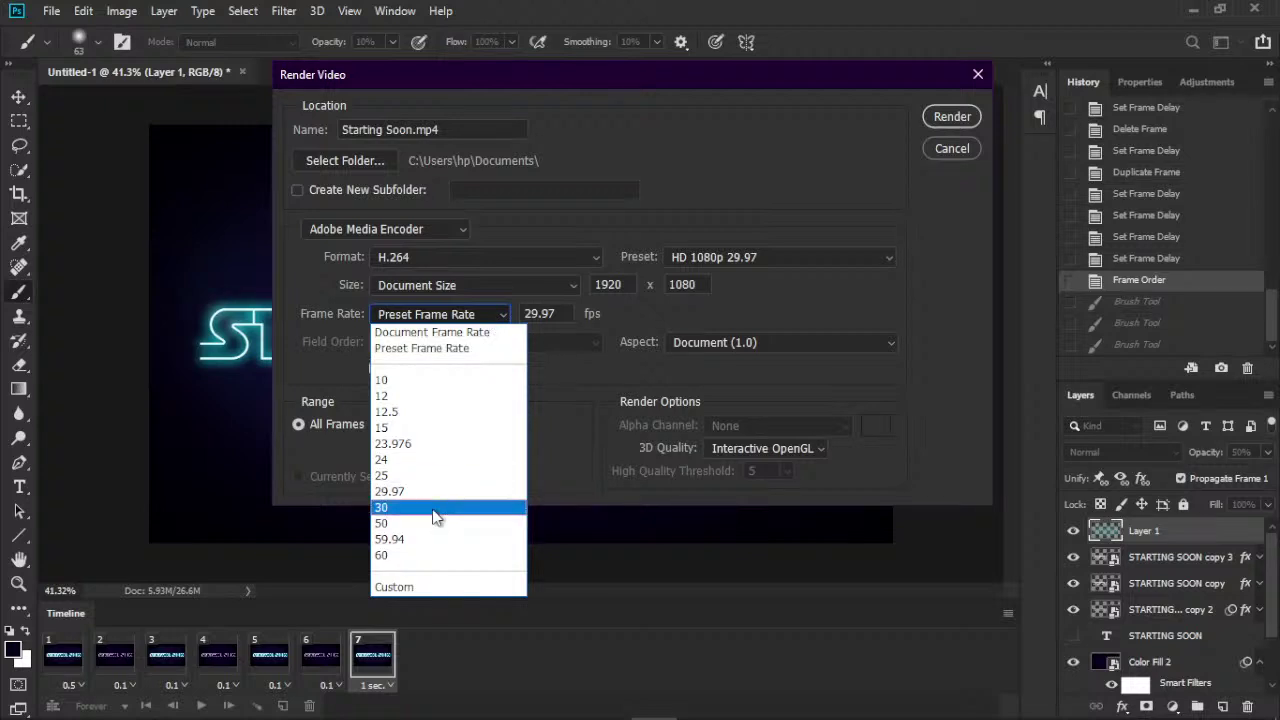
left_click(436, 508)
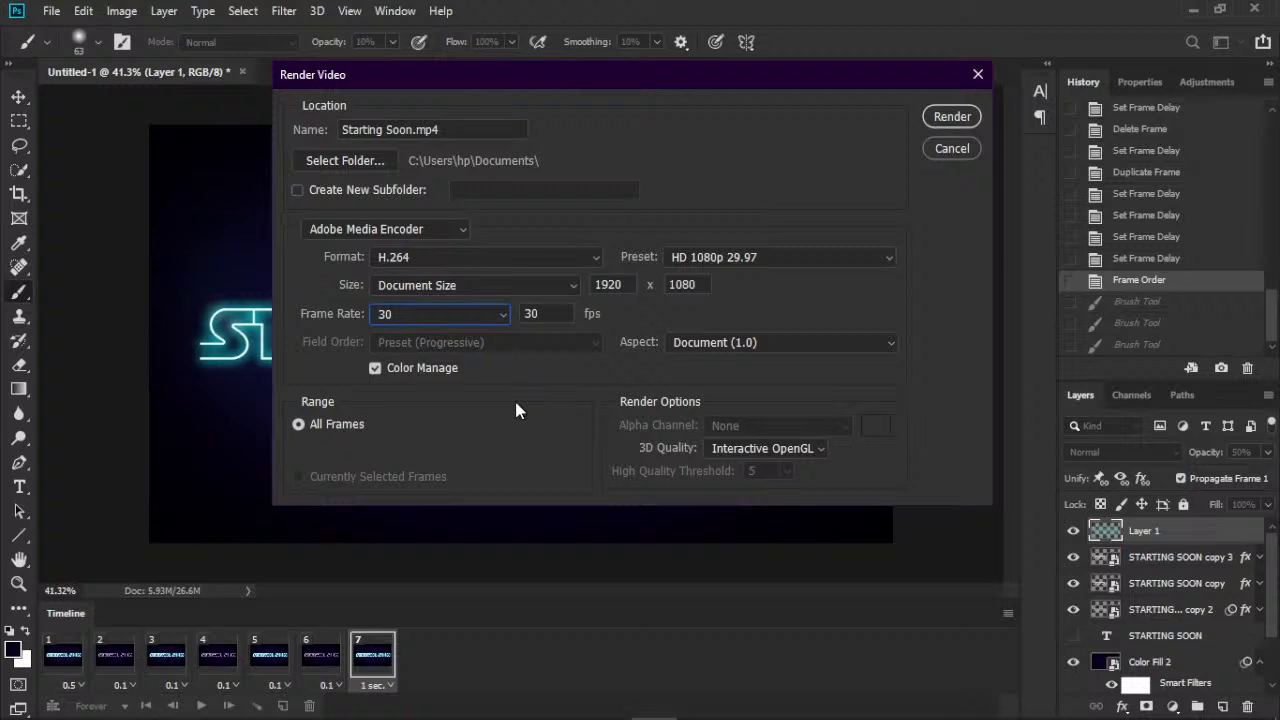
left_click(744, 344)
left_click(744, 352)
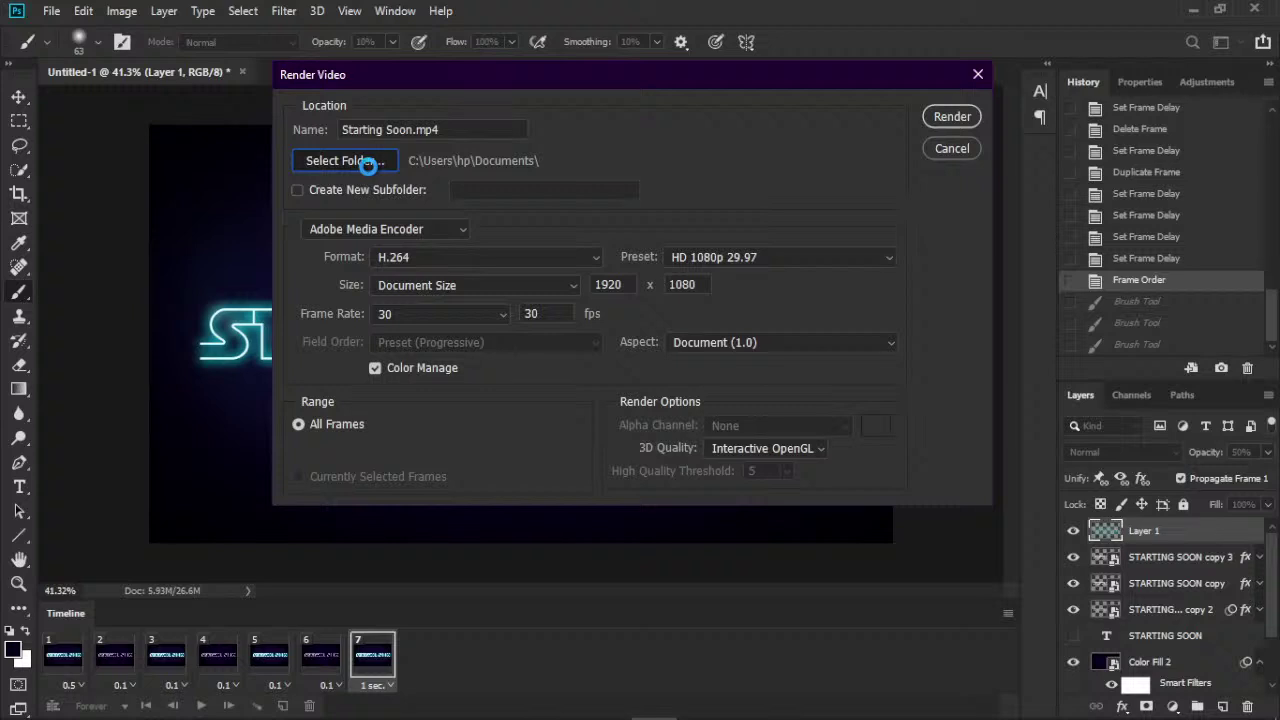
- Browse to Local Disk (D:) > Photoshop > gif files > For me and select it as the output folder
left_click(366, 164)
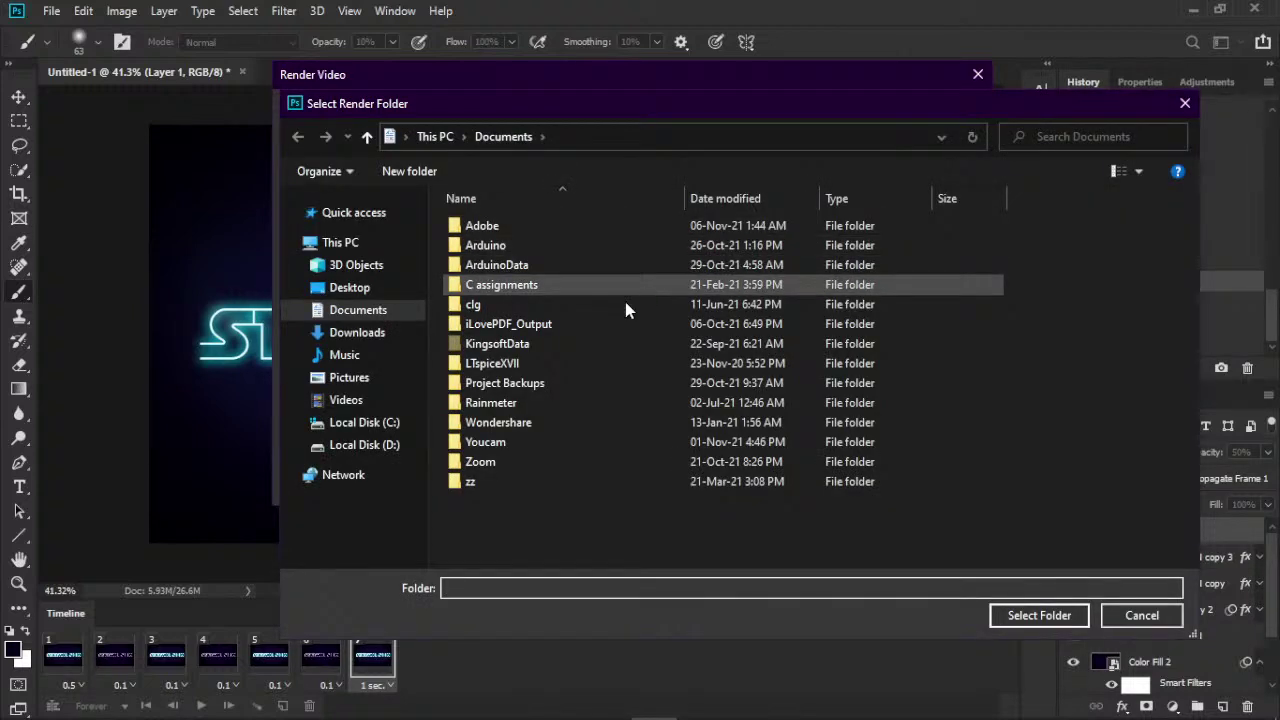
left_click(362, 447)
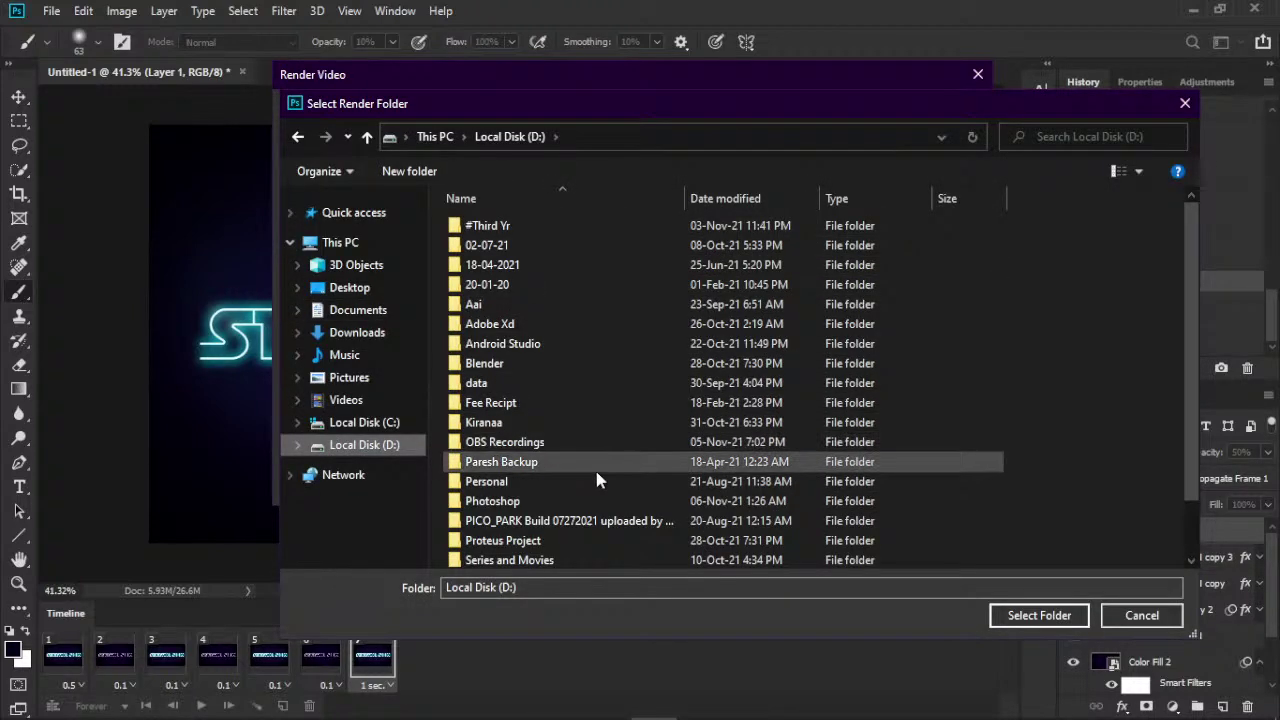
left_click(593, 501)
double_click(593, 501)
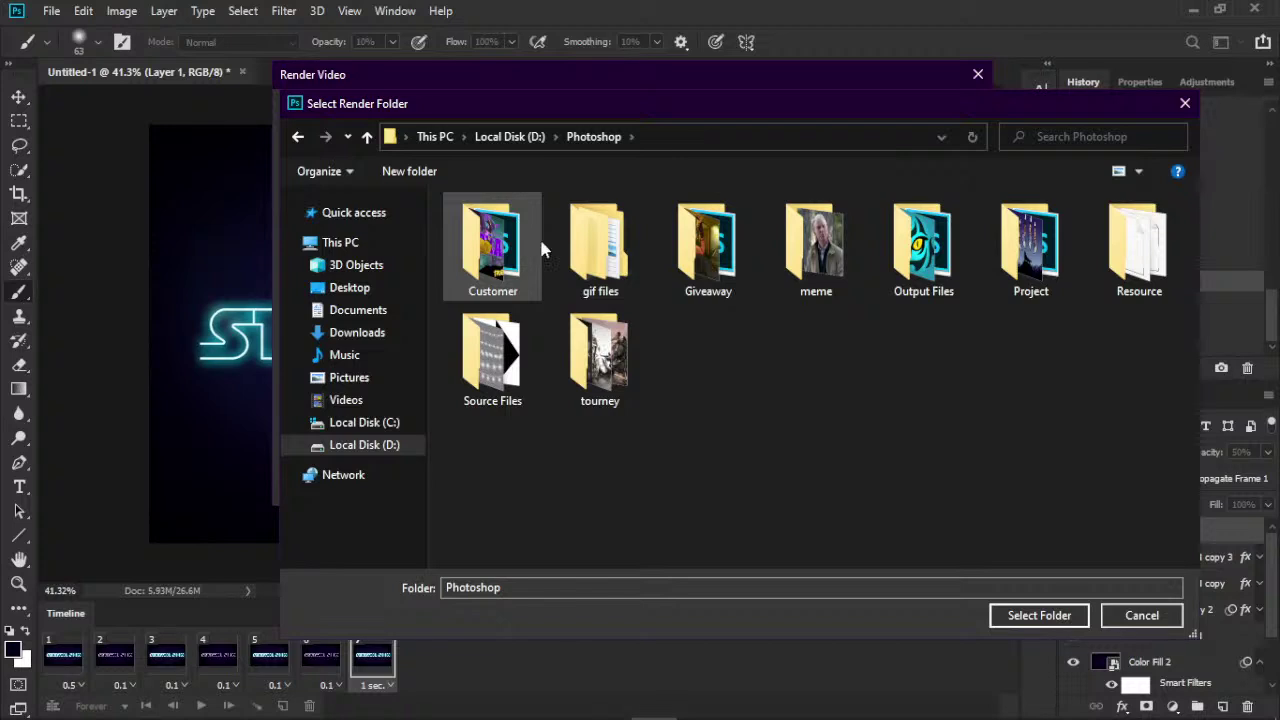
double_click(590, 236)
double_click(587, 228)
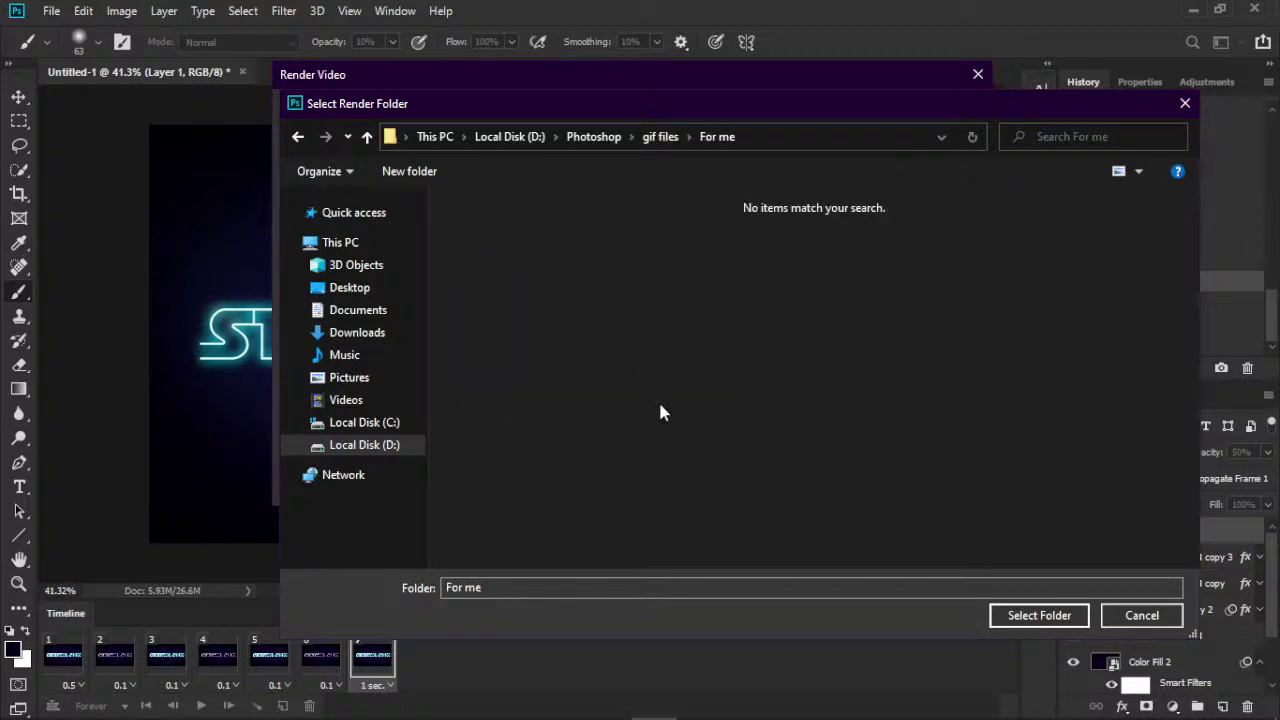
left_click(1022, 617)
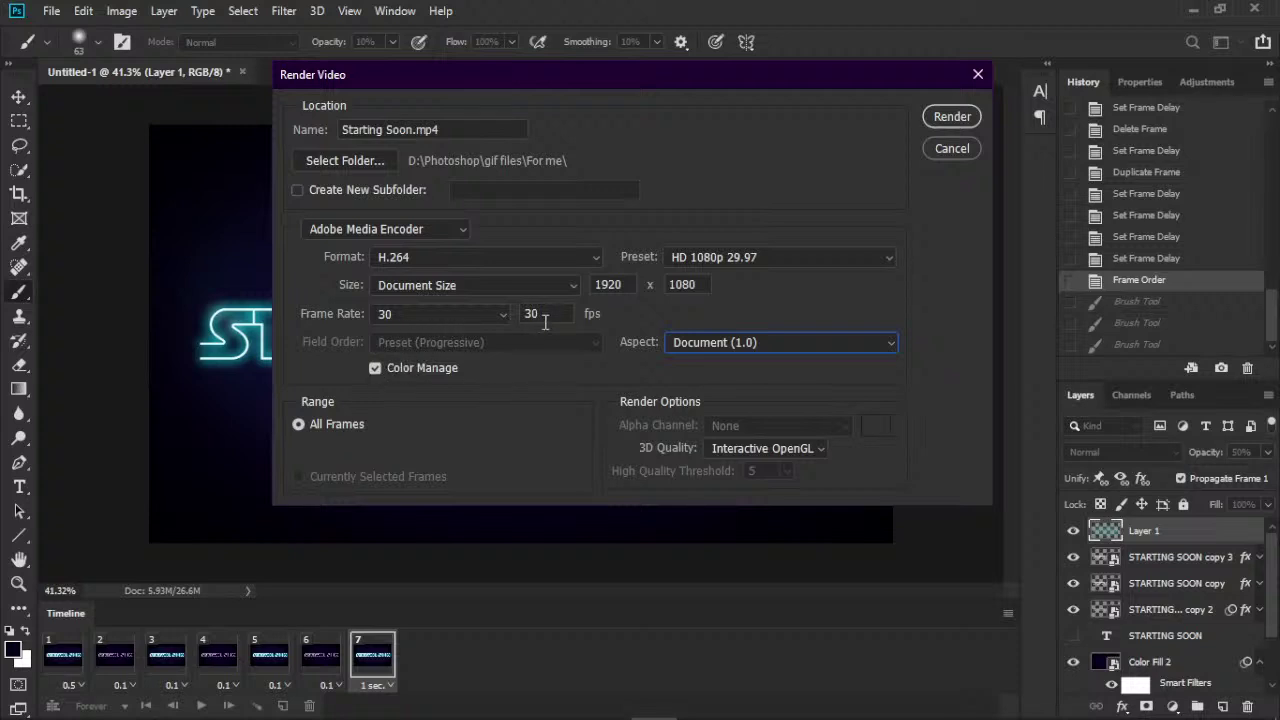
- Change the frame rate to 60 fps, start rendering, and switch to OBS Studio
left_click(497, 315)
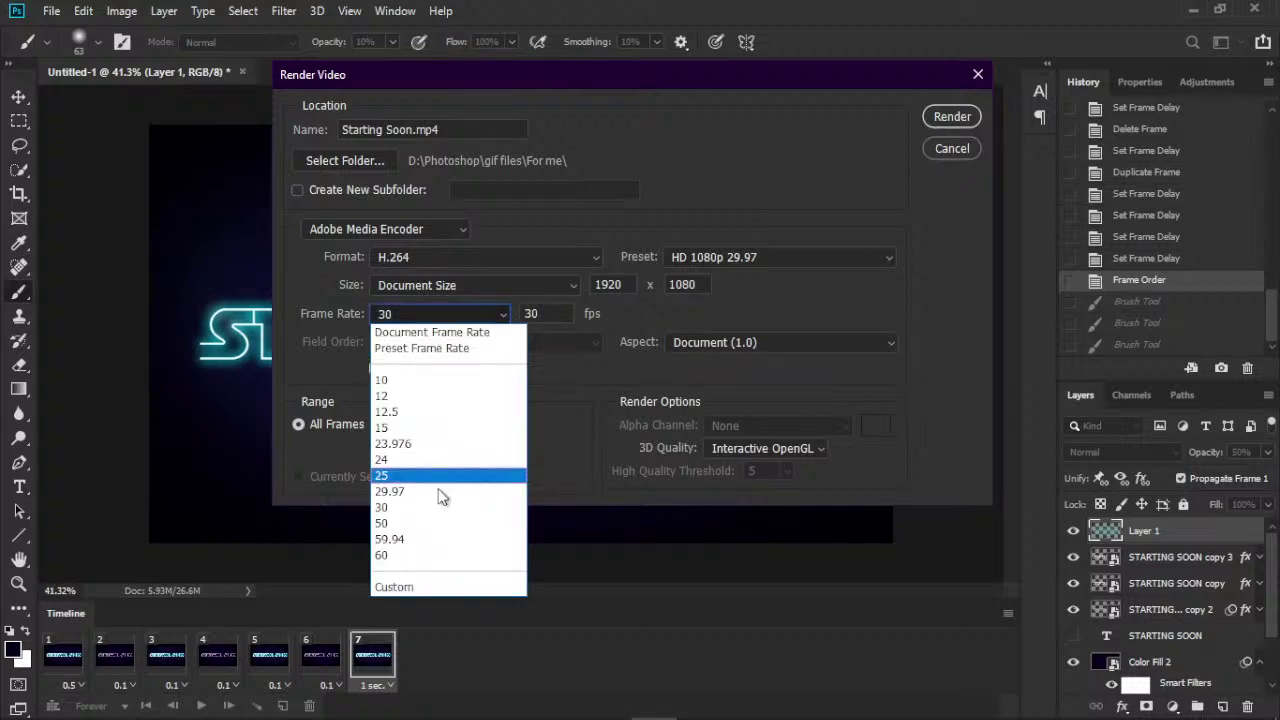
left_click(429, 555)
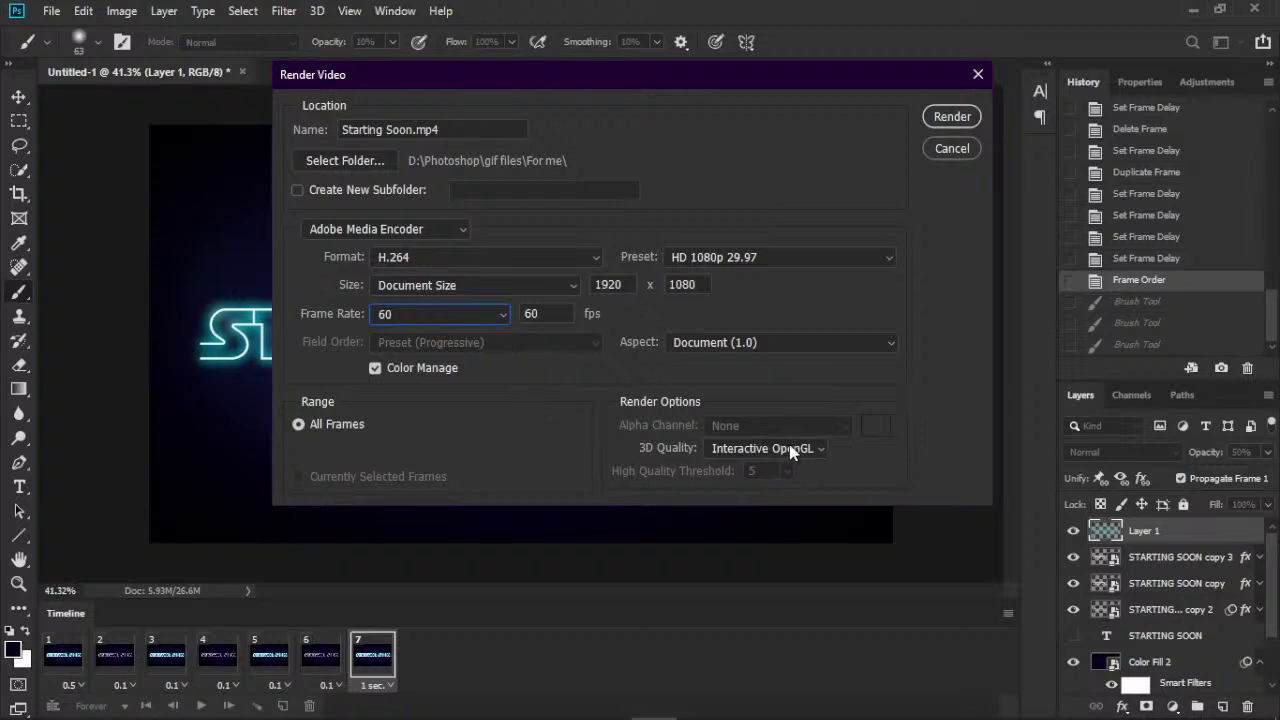
left_click(952, 117)
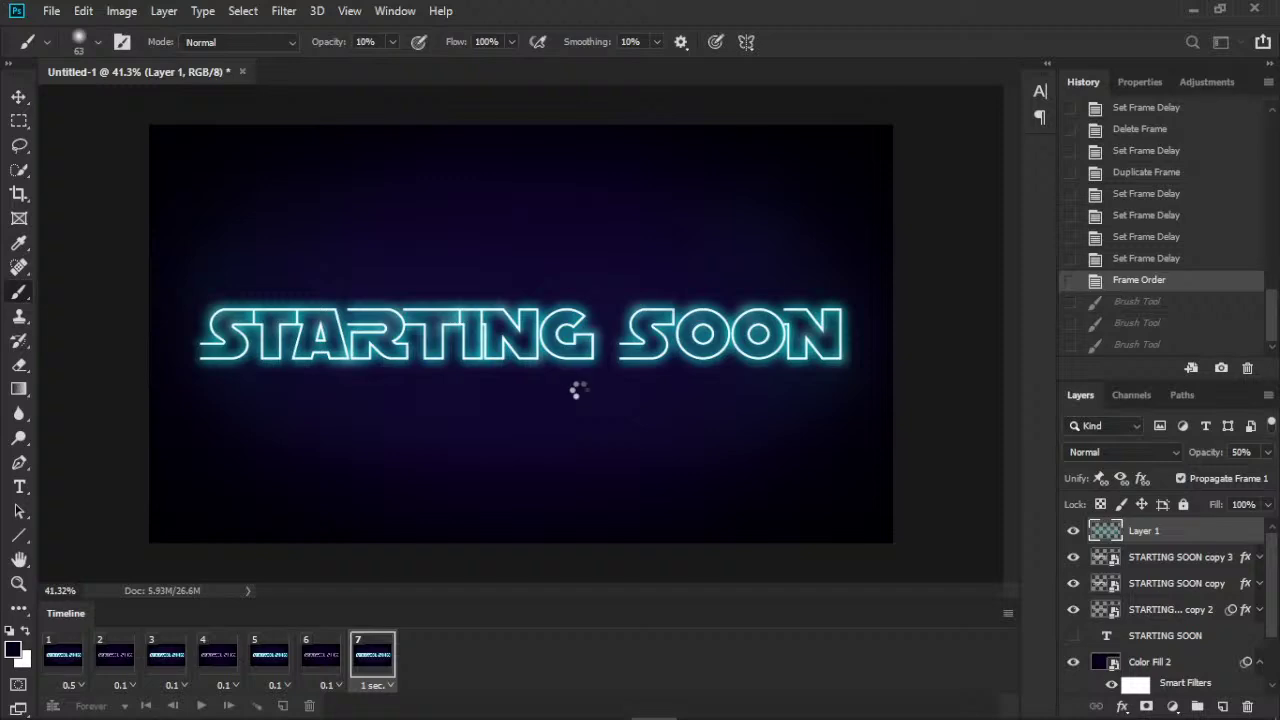
left_click(608, 700)
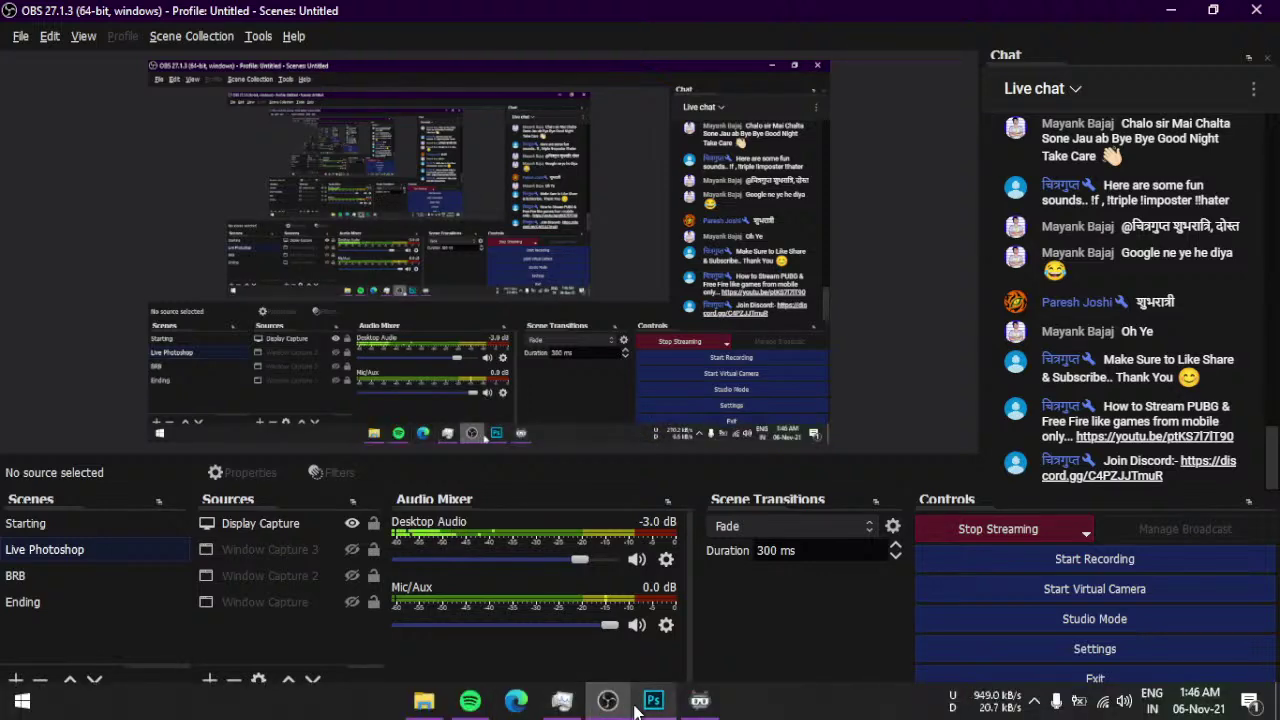
- Return to Photoshop, then check the Photoshop process in Task Manager's Details tab
left_click(651, 702)
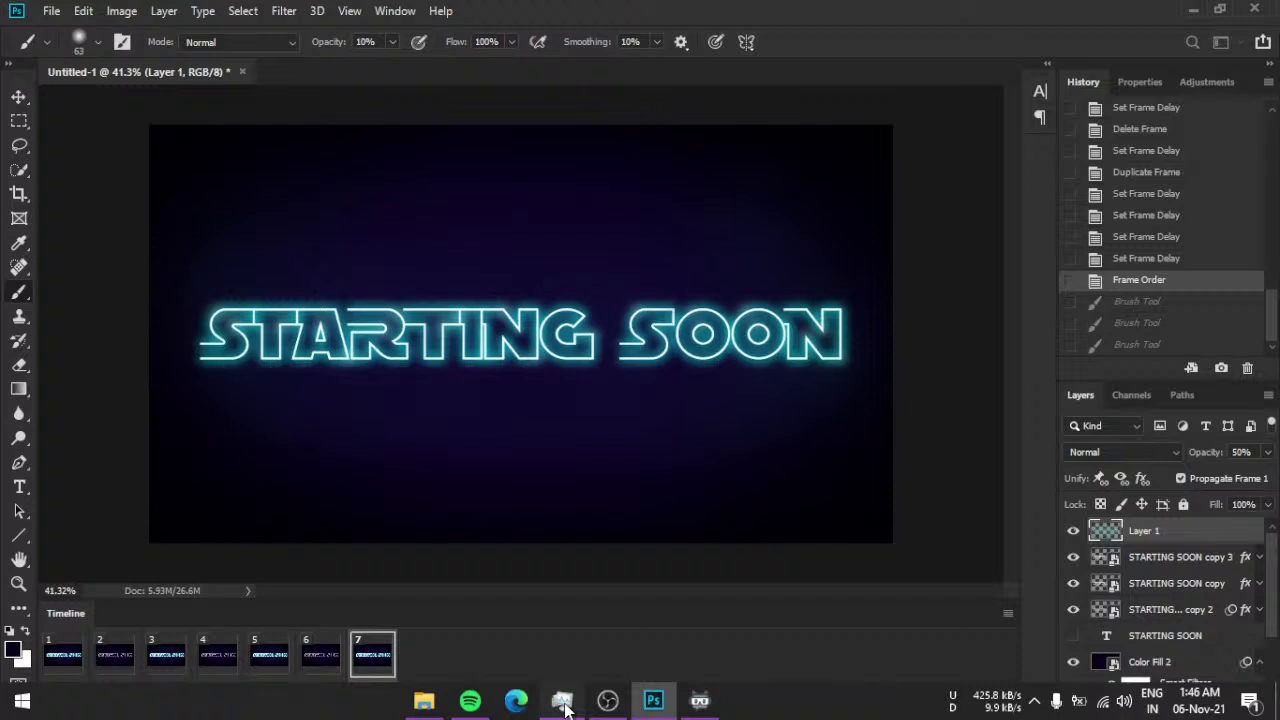
left_click(562, 702)
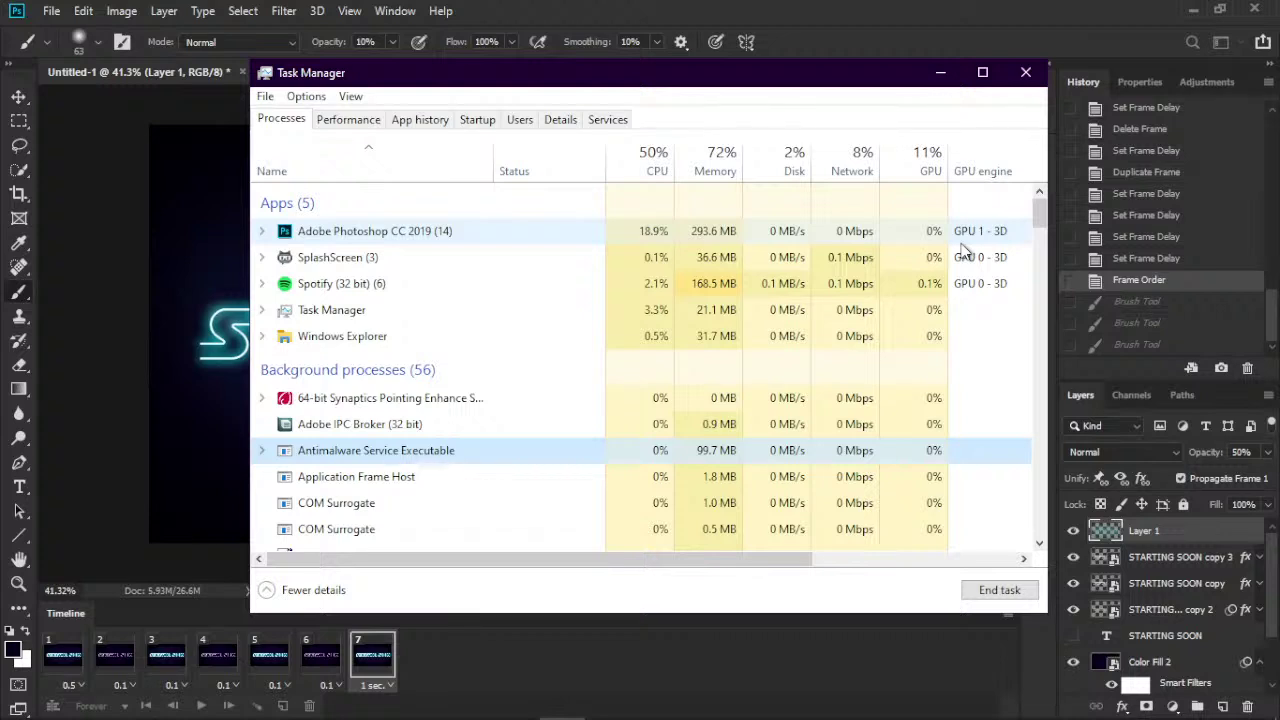
left_click(560, 120)
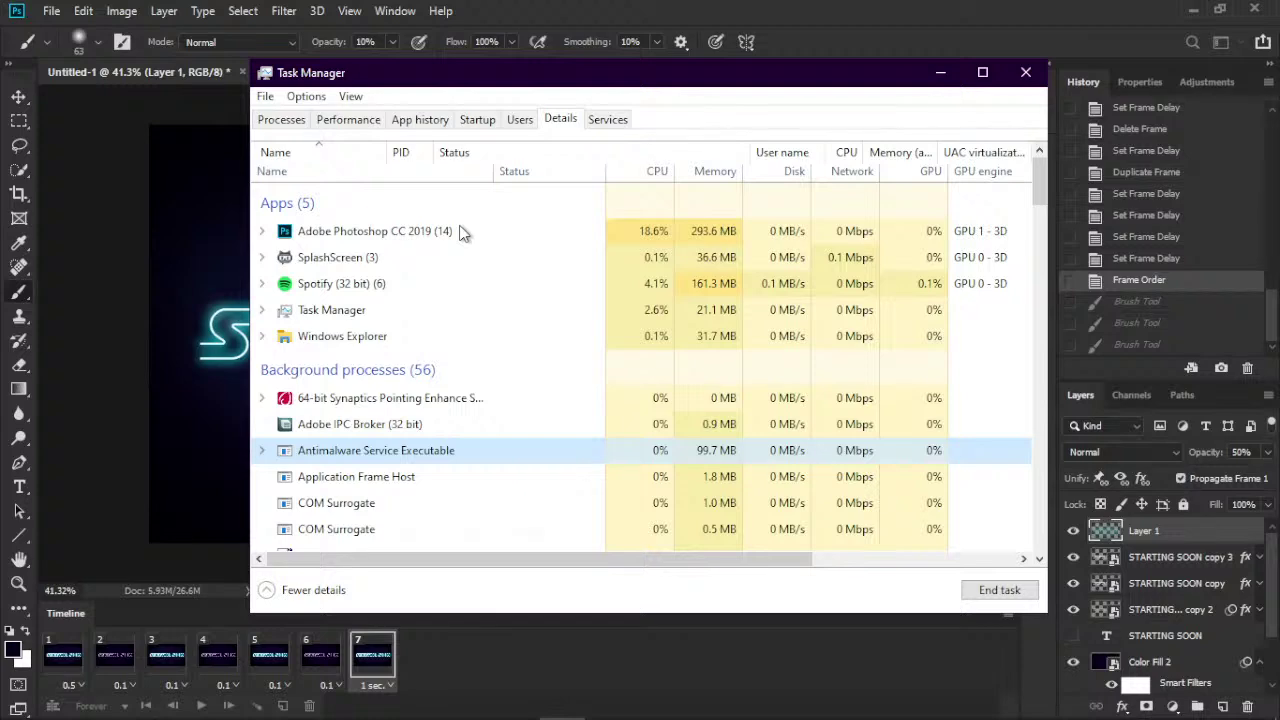
right_click(365, 372)
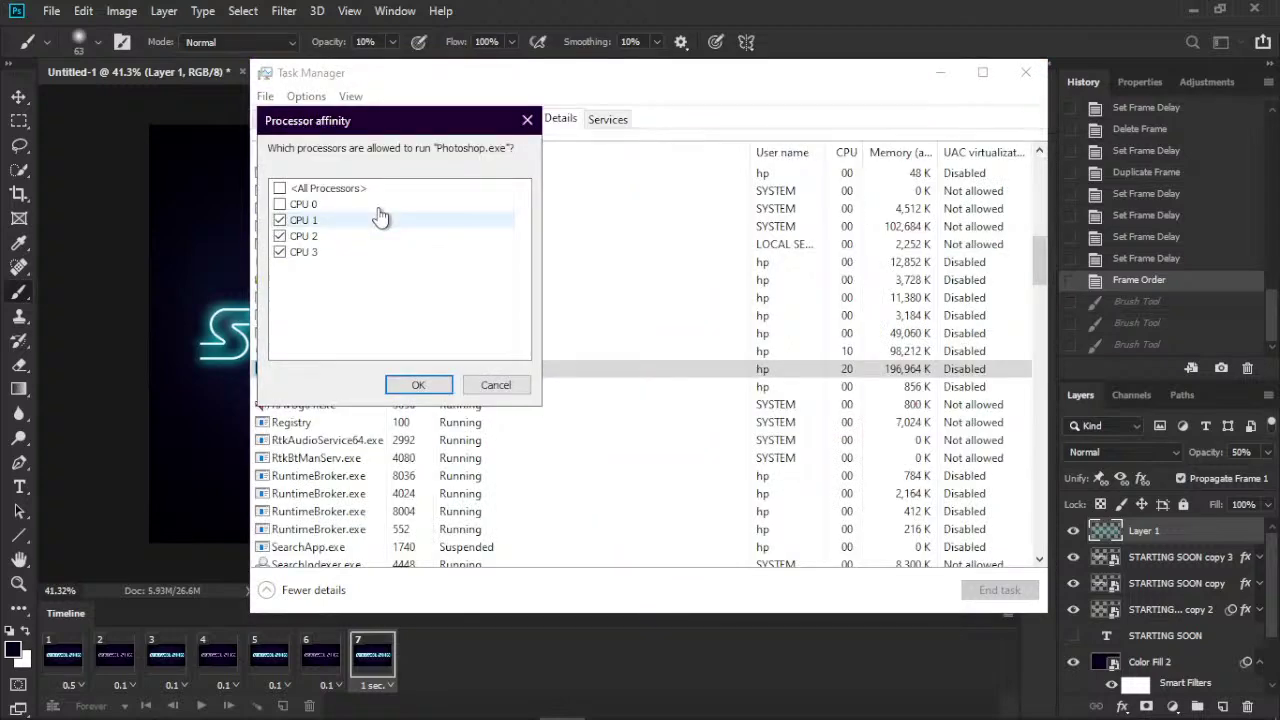
left_click(381, 218)
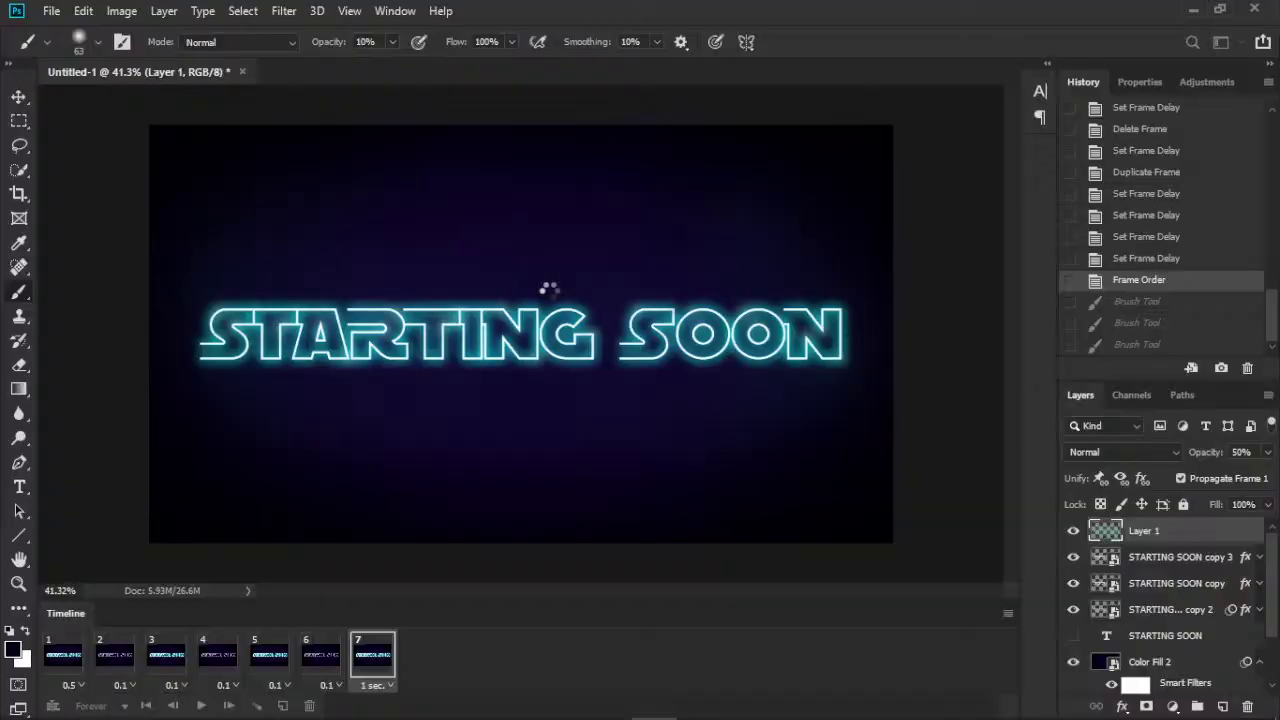
- After waiting for the render, switch to OBS Studio with Alt+Tab
key("alt+Tab")
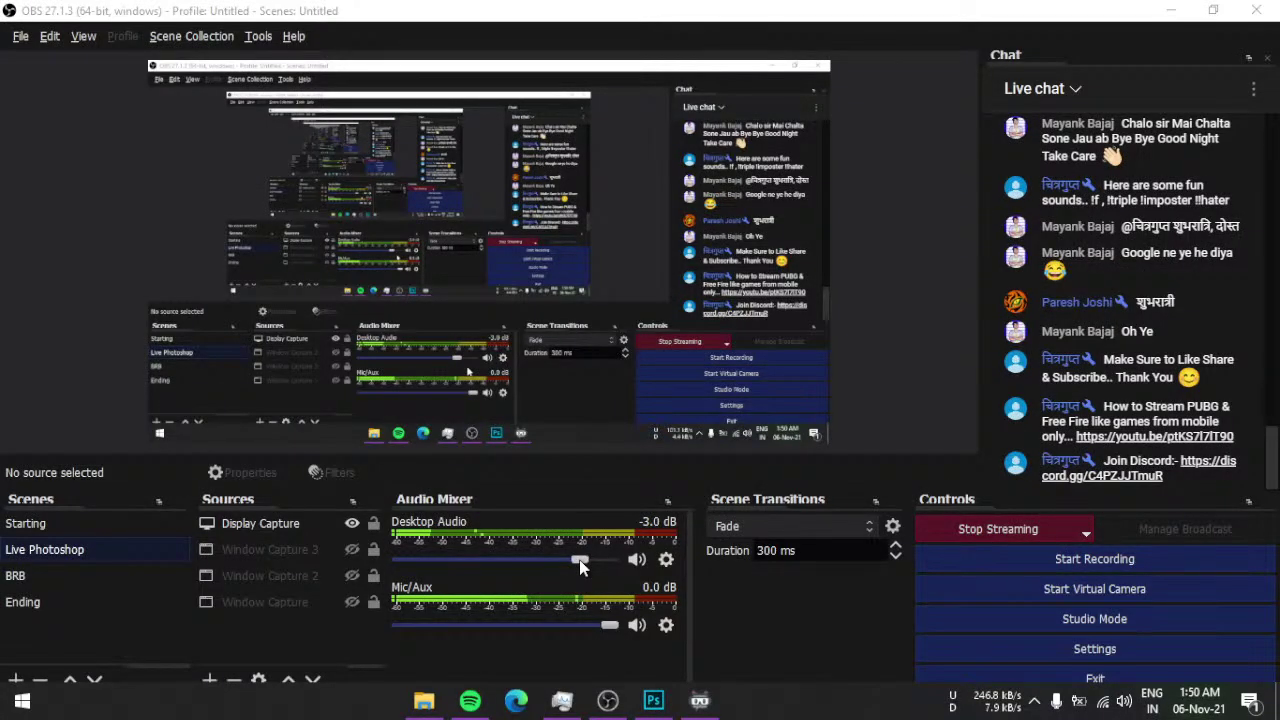
- Lower the desktop audio volume slightly, then hide OBS with Win+D to show the desktop
left_click_drag(580, 562, 568, 562)
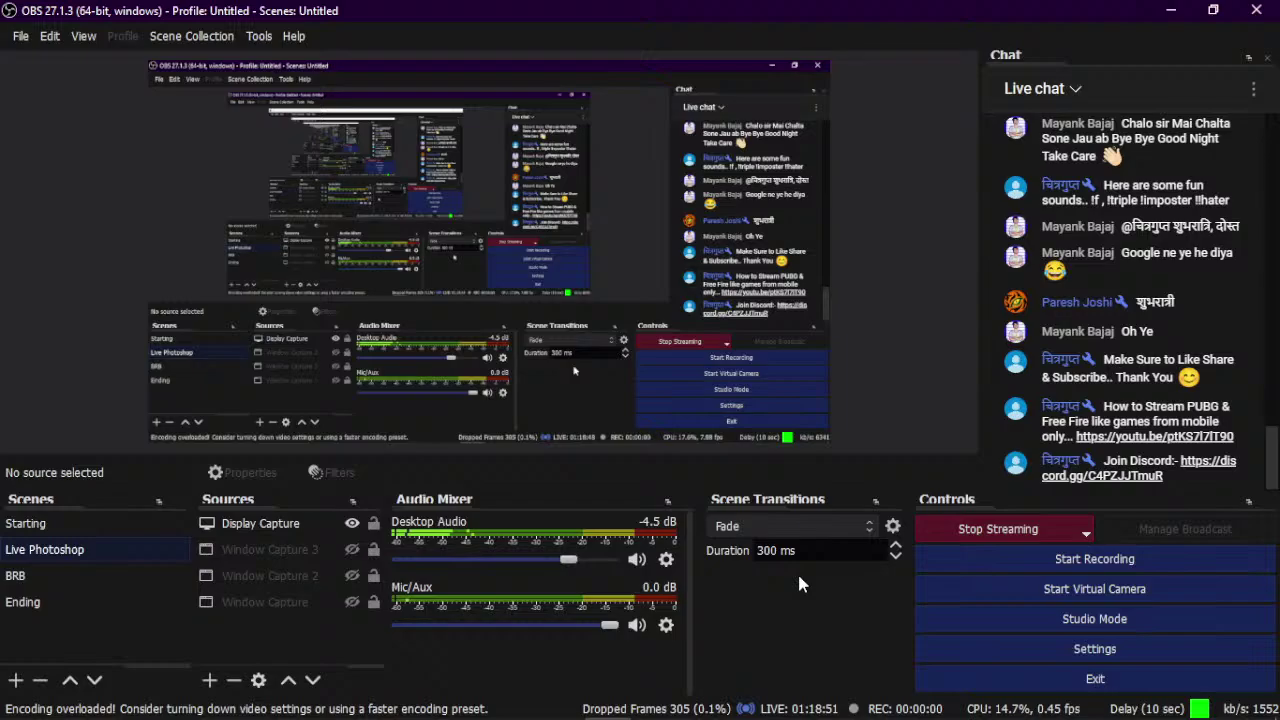
key("super+d")
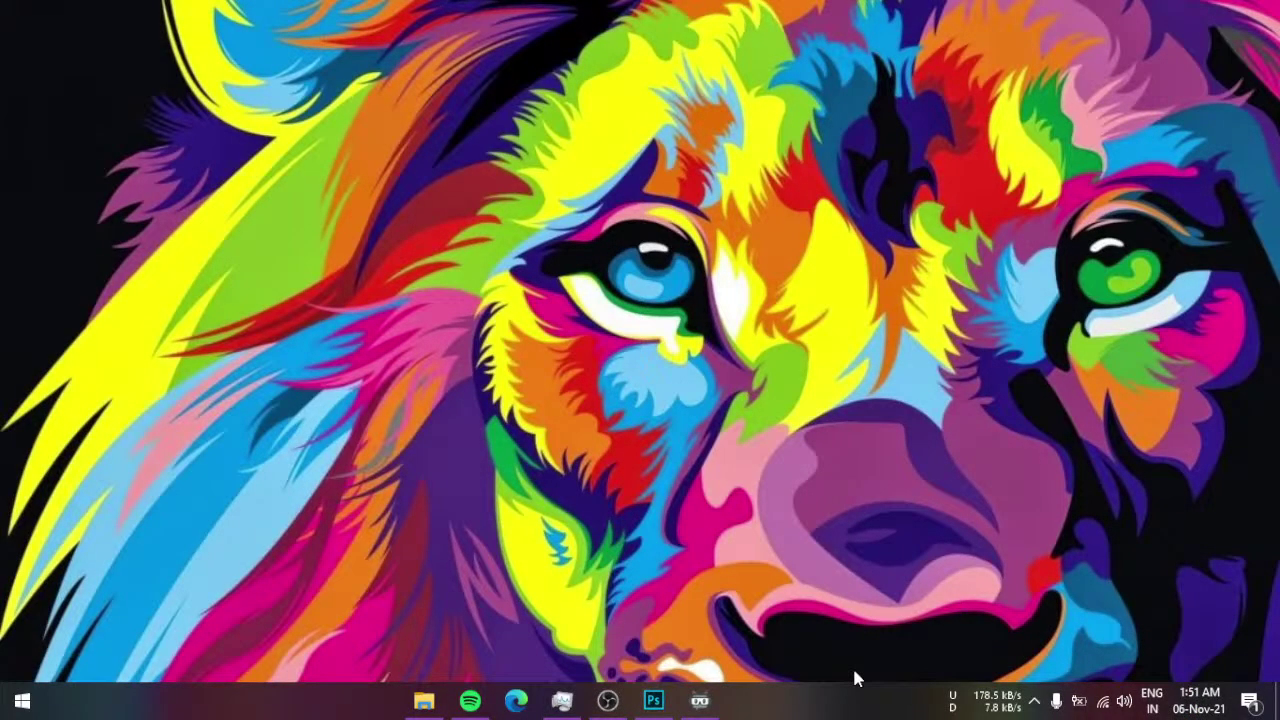